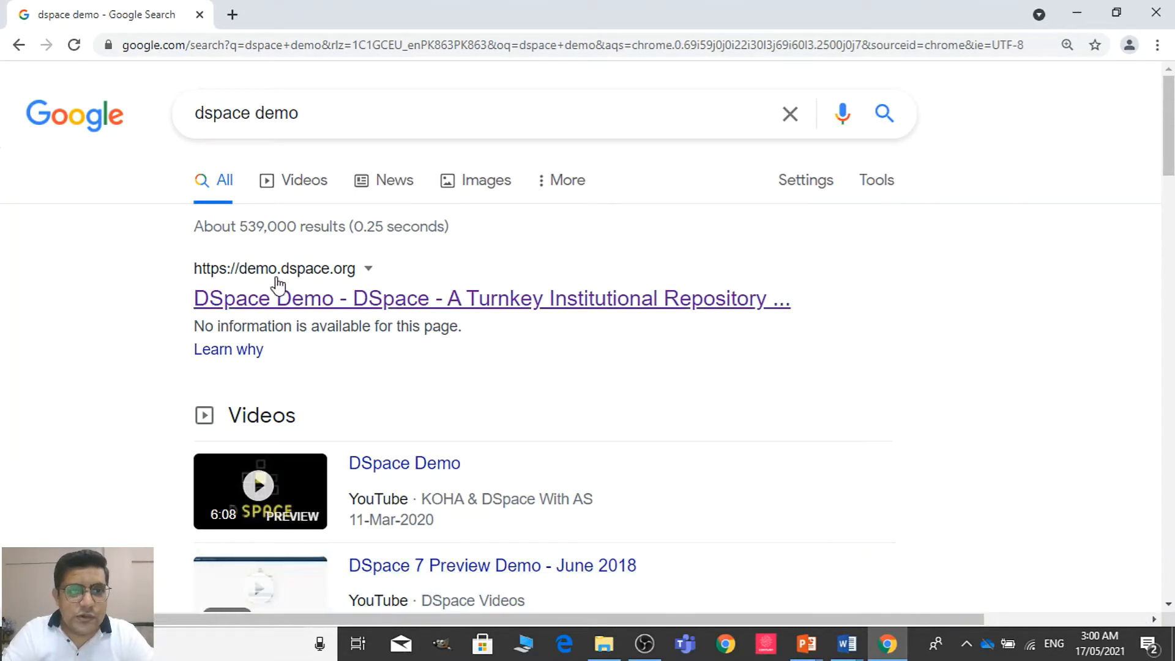
# Open the DSpace demo site from the search results and enter its JSPUI (JSP) demo interface
pyautogui.click(329, 301)
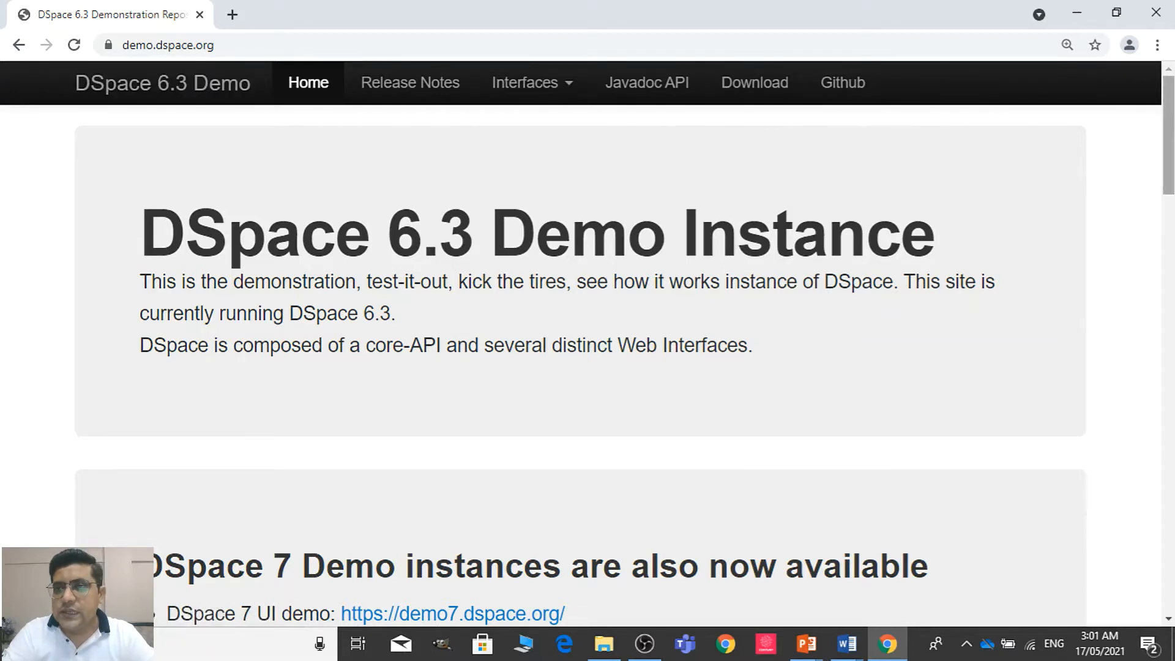
pyautogui.moveTo(1169, 123); pyautogui.dragTo(1172, 162)
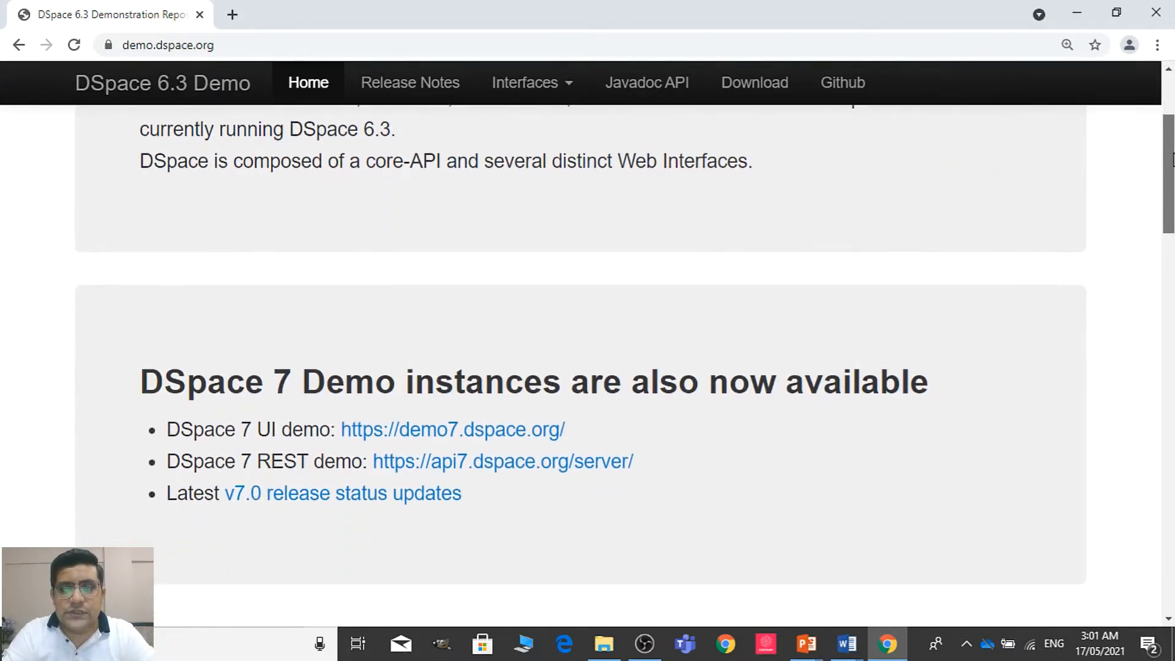
pyautogui.scroll(2, 1172, 162)
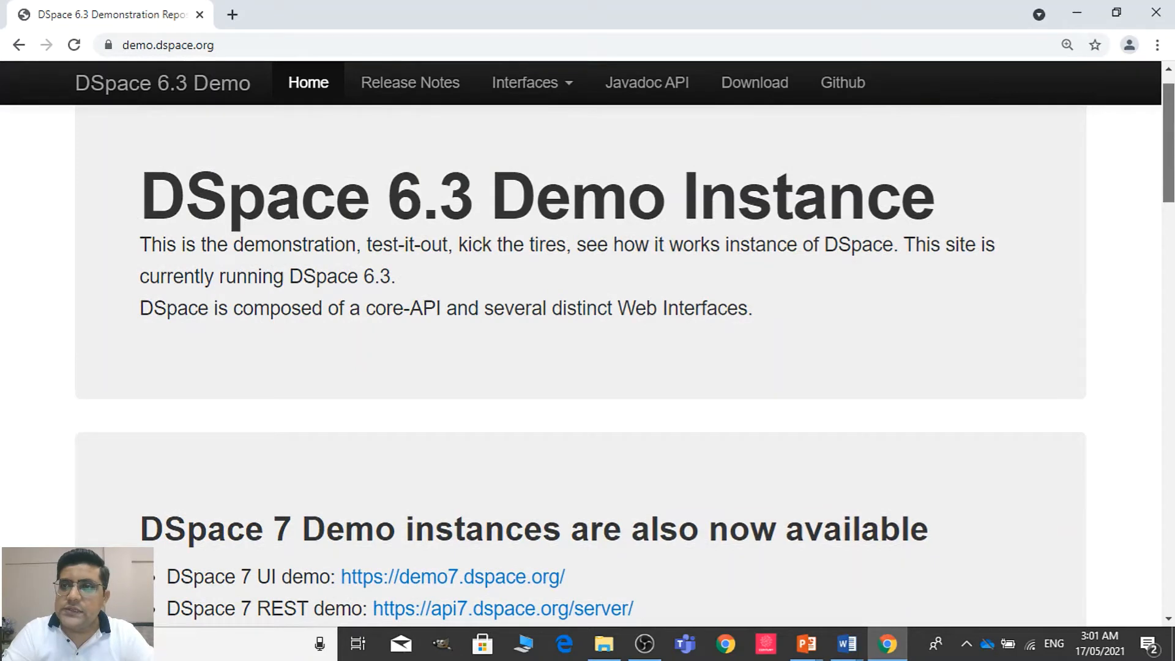
pyautogui.scroll(-4, 588, 361)
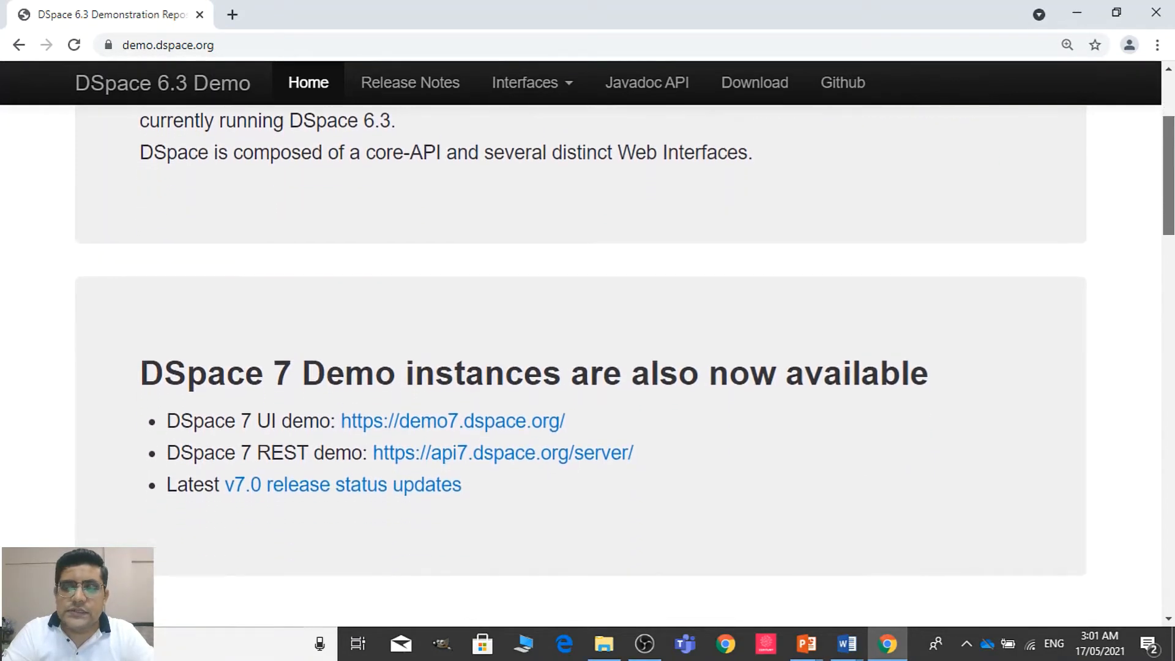
pyautogui.scroll(-1, 460, 208)
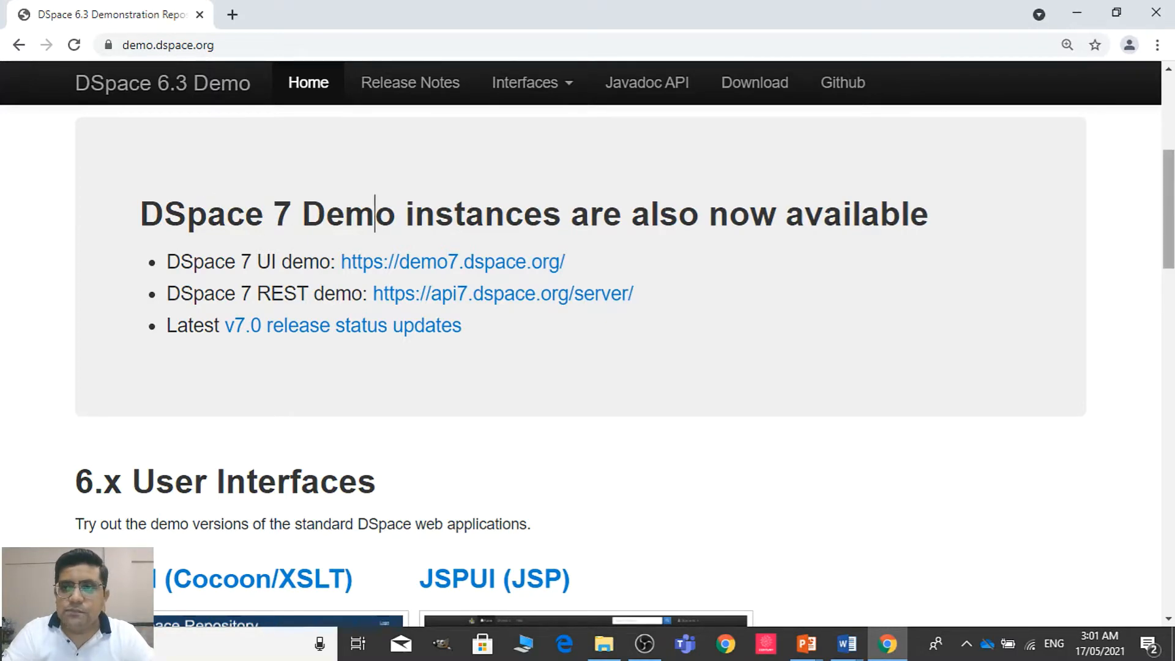
pyautogui.scroll(-3, 374, 213)
pyautogui.scroll(-2, 624, 382)
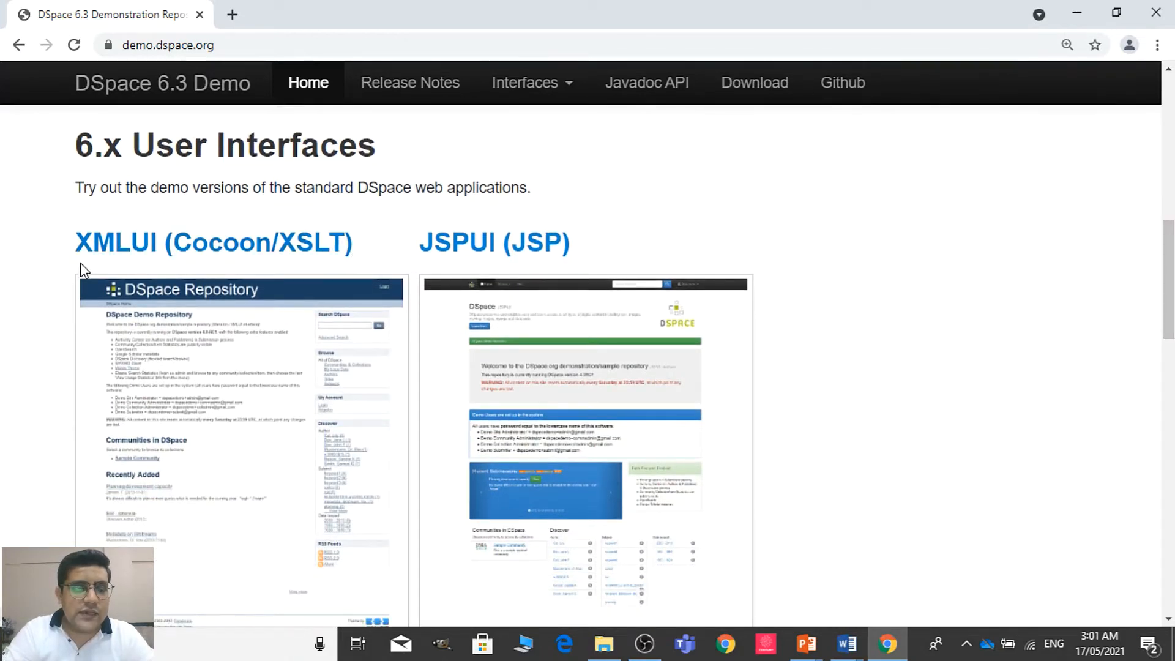
pyautogui.moveTo(1174, 260)
pyautogui.mouseDown()
pyautogui.moveTo(1174, 306)
pyautogui.moveTo(1173, 277)
pyautogui.mouseUp()
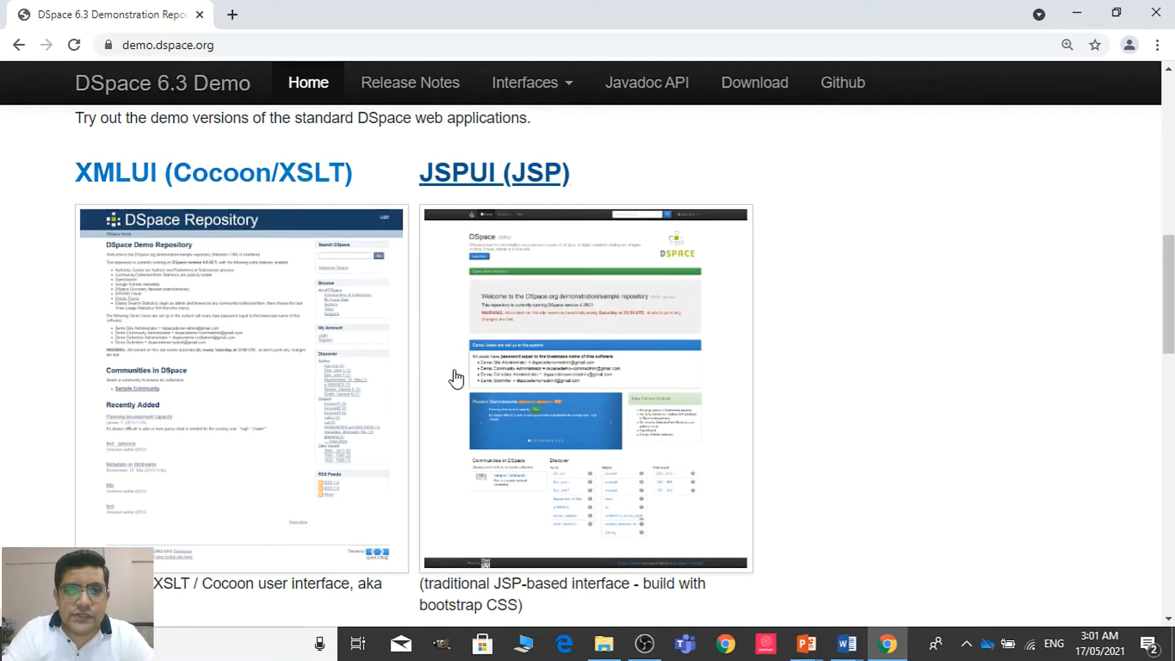
pyautogui.click(616, 309)
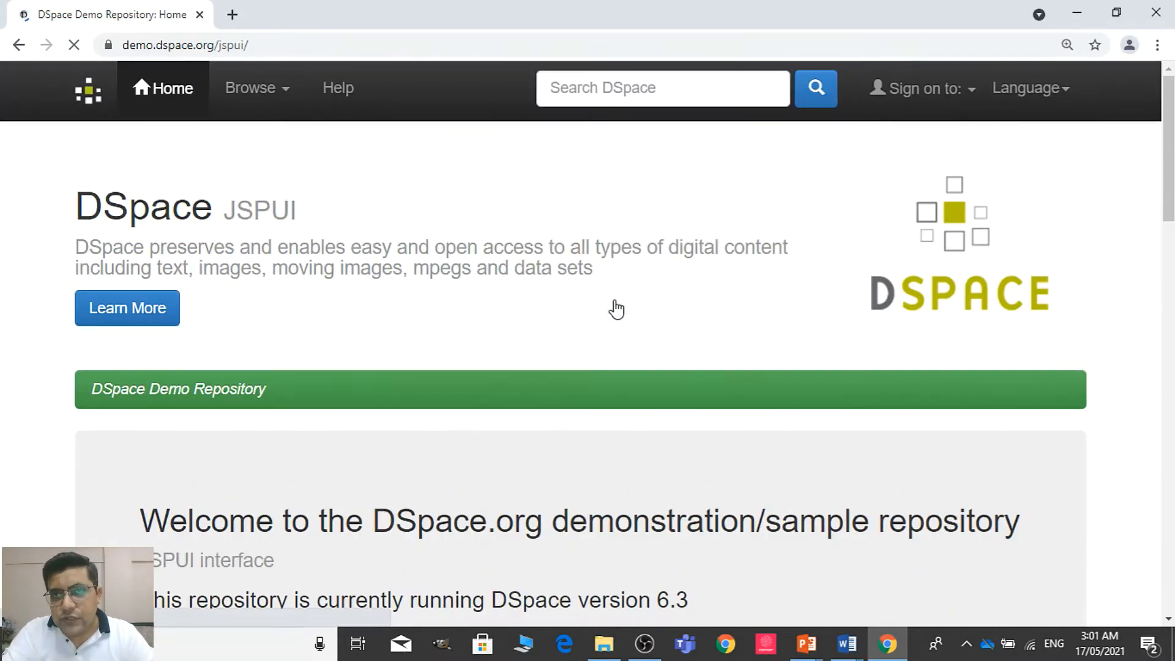
# Shrink the browser window to check how the JSPUI home page adapts to a small size, and restore it to full screen
pyautogui.click(1115, 9)
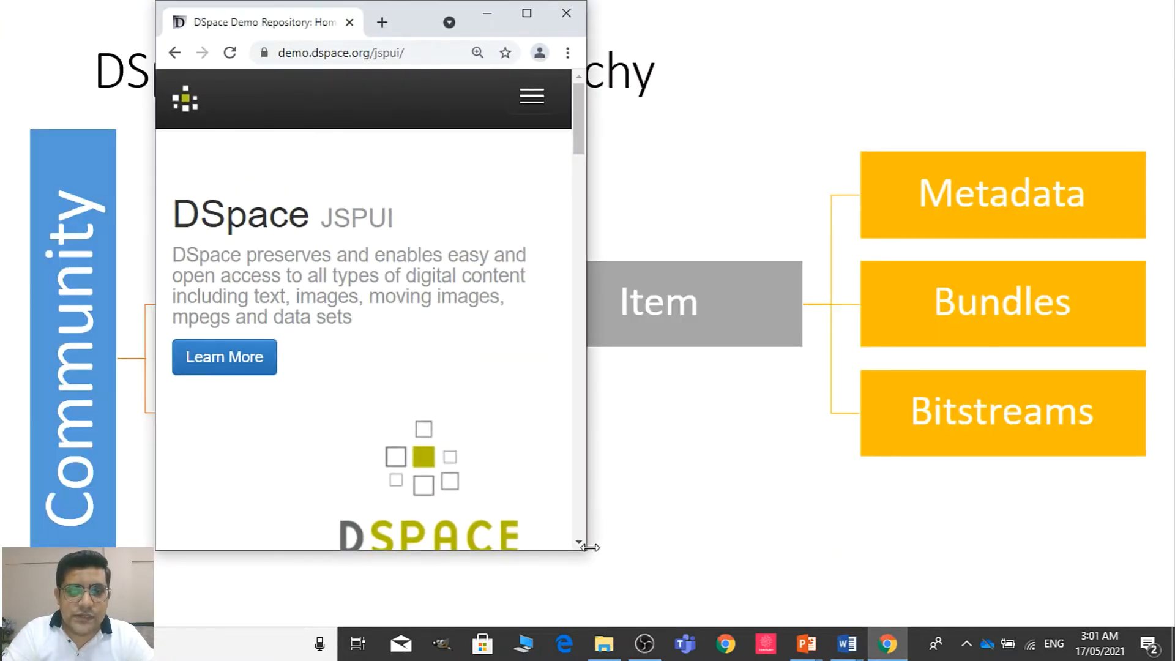
pyautogui.moveTo(590, 547); pyautogui.dragTo(544, 519)
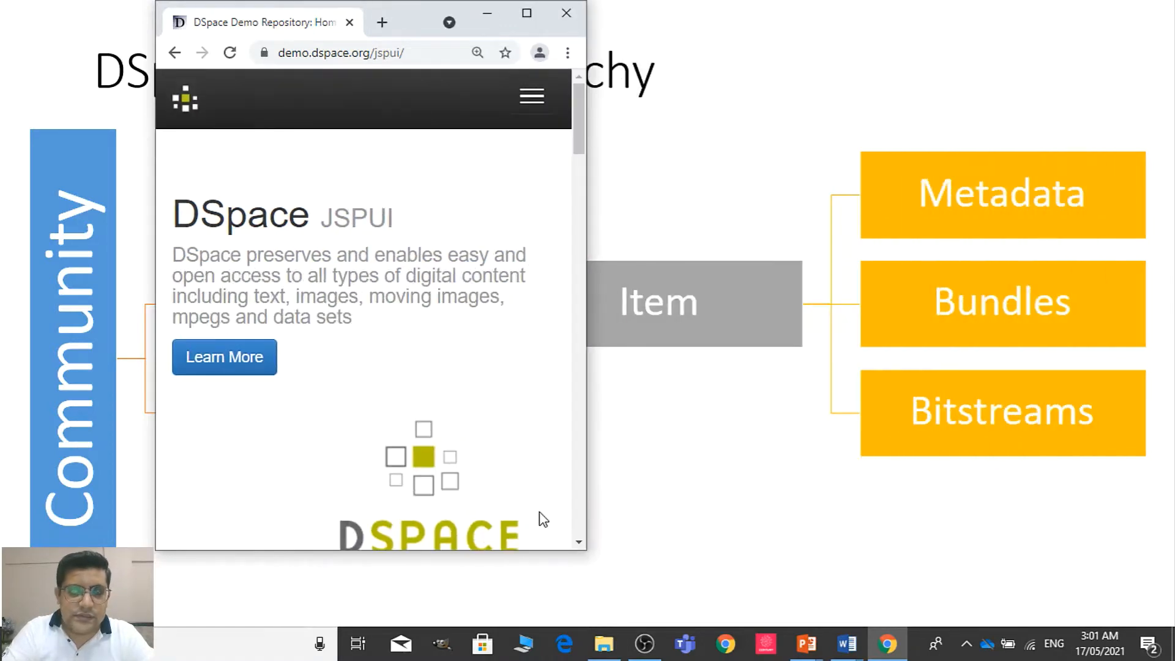
pyautogui.moveTo(575, 116); pyautogui.dragTo(592, 167)
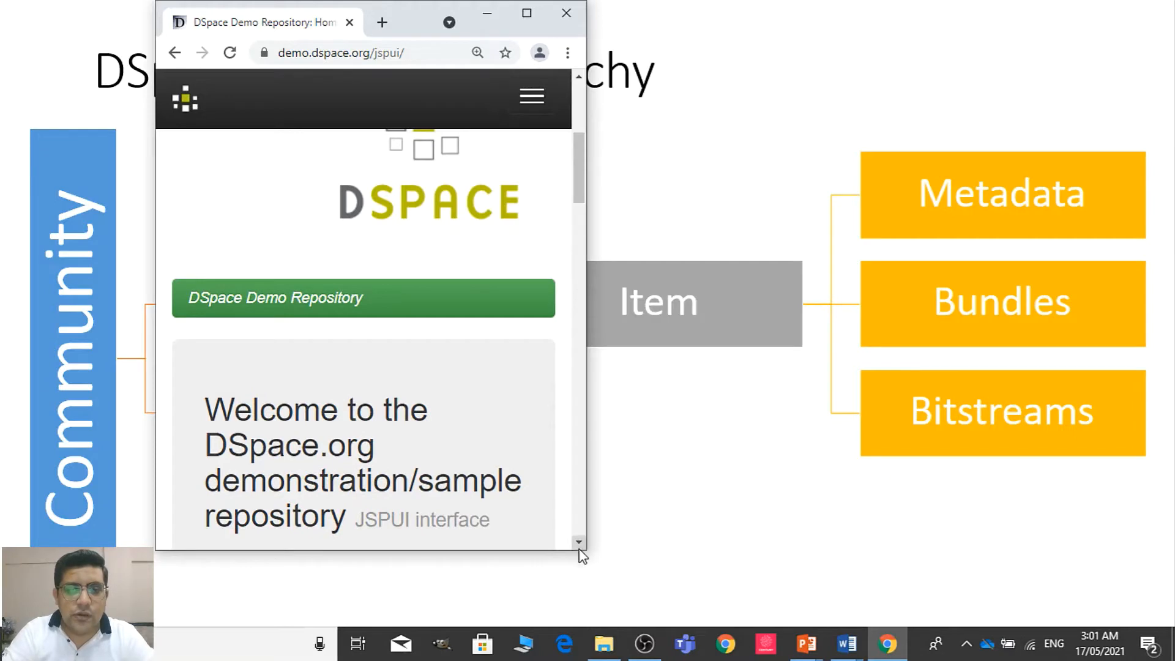
pyautogui.moveTo(580, 554)
pyautogui.mouseDown()
pyautogui.moveTo(936, 551)
pyautogui.moveTo(1048, 609)
pyautogui.moveTo(1031, 624)
pyautogui.moveTo(924, 593)
pyautogui.moveTo(584, 540)
pyautogui.mouseUp()
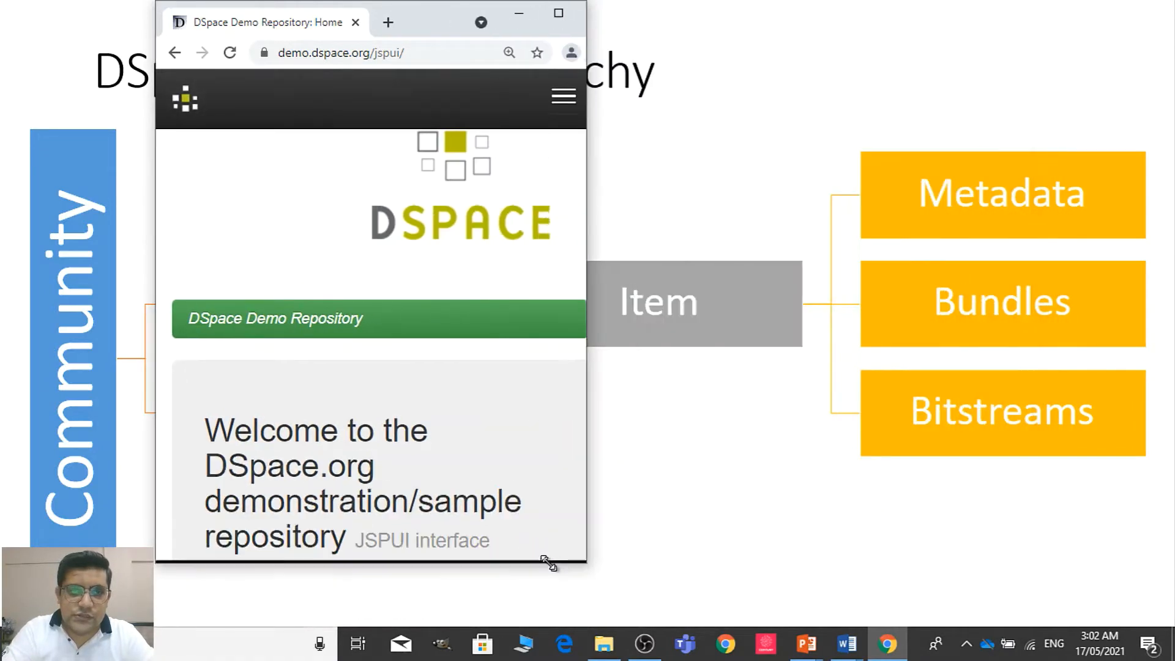
pyautogui.moveTo(447, 540); pyautogui.dragTo(519, 625)
pyautogui.moveTo(590, 322); pyautogui.dragTo(496, 288)
pyautogui.click(525, 15)
# Copy the Demo Site Administrator's e-mail address from the list of demo users on the home page
pyautogui.click(1164, 131)
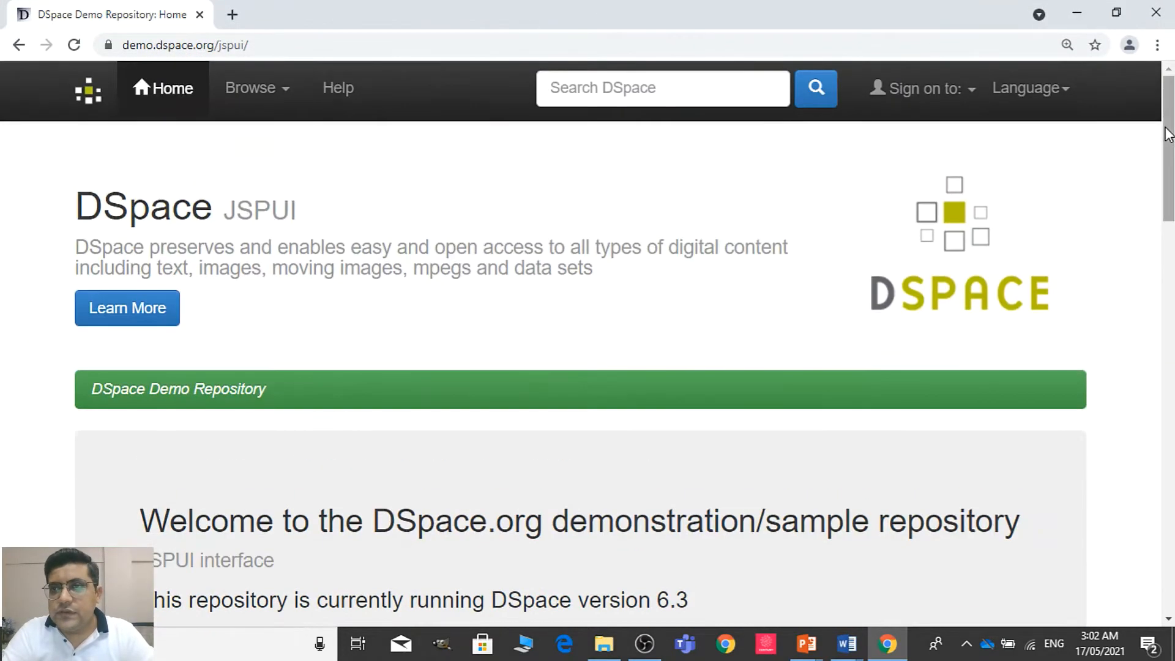
pyautogui.moveTo(1170, 184); pyautogui.dragTo(1170, 299)
pyautogui.scroll(-2, 881, 314)
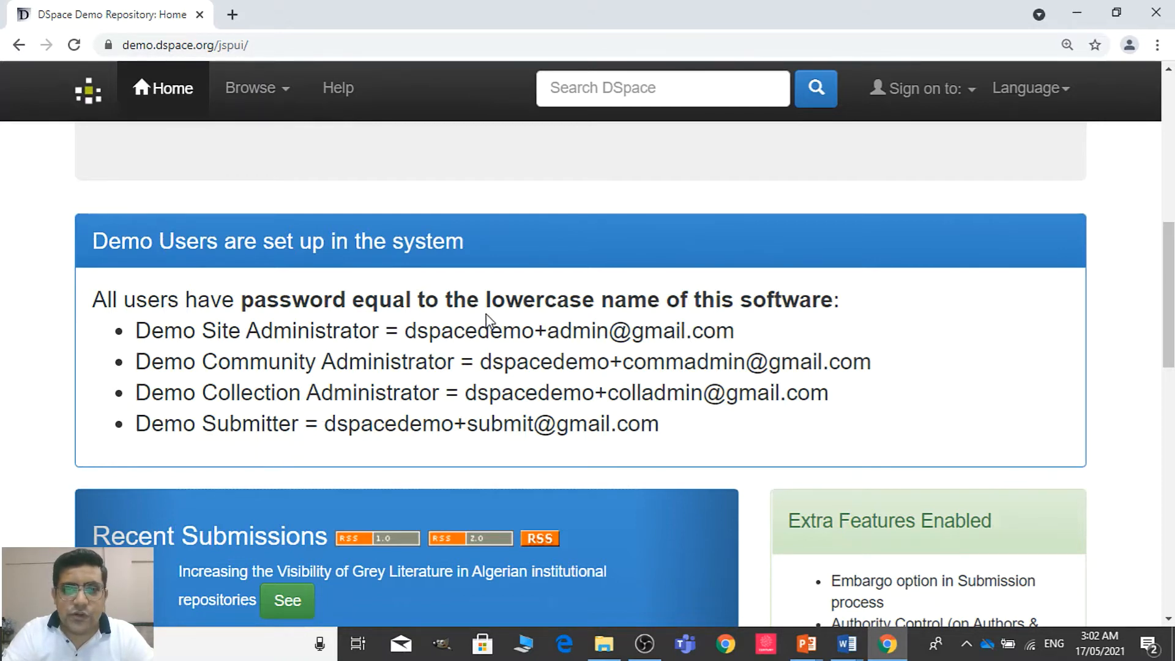
pyautogui.moveTo(403, 330); pyautogui.dragTo(742, 335)
pyautogui.hotkey('ctrl', 'c')
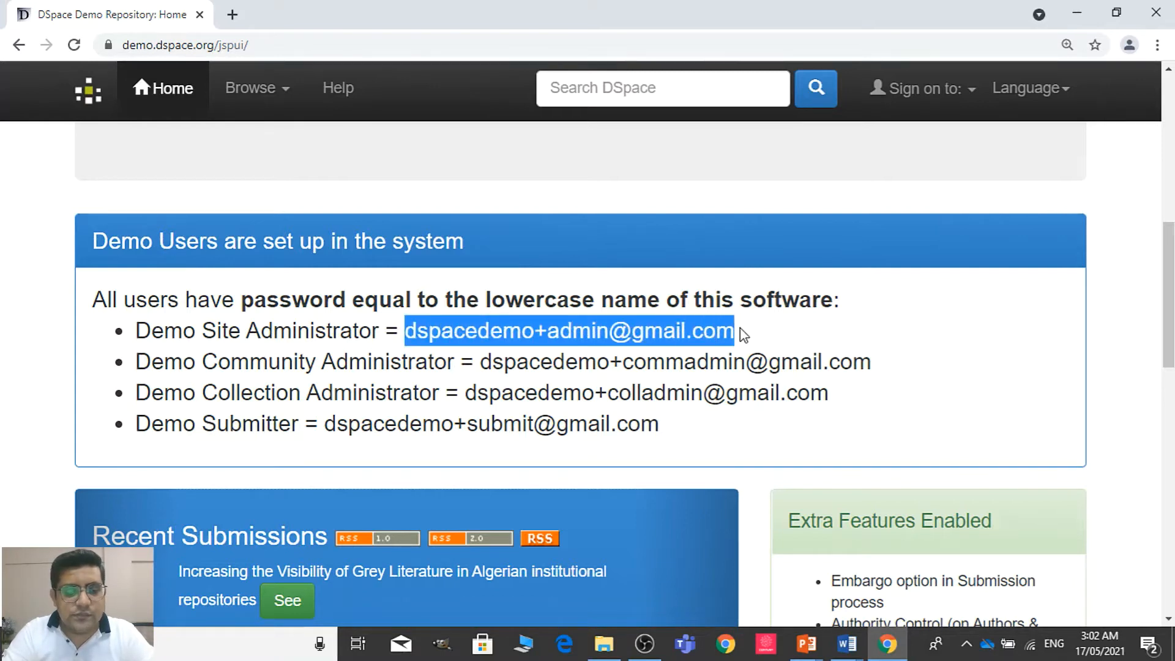
pyautogui.click(964, 101)
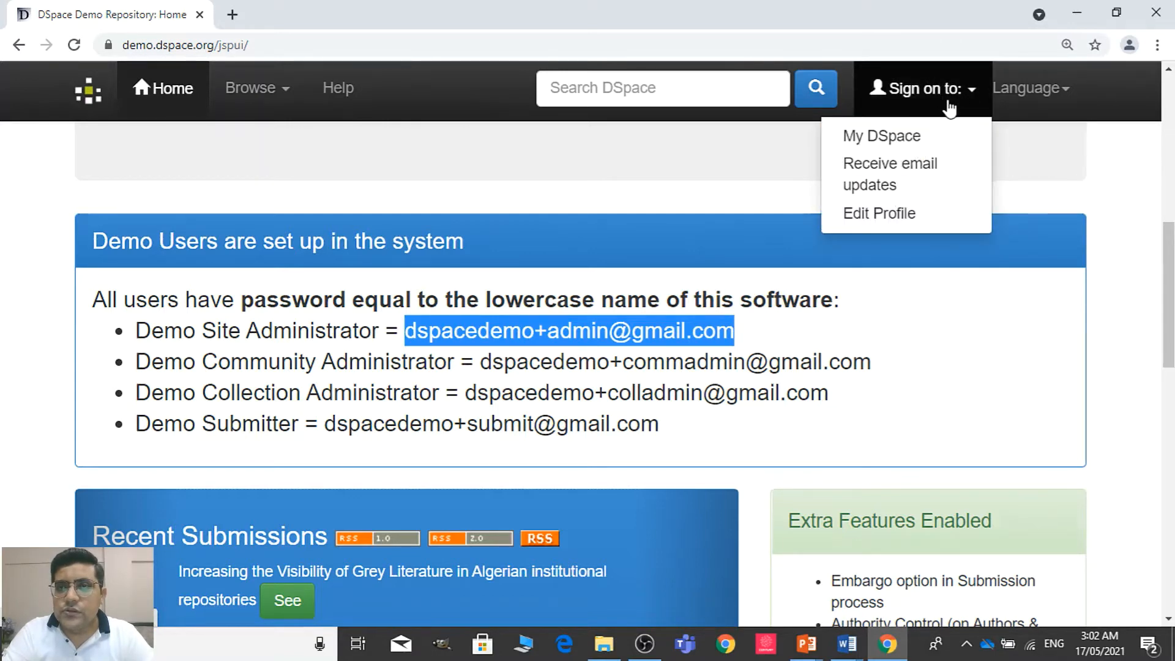
pyautogui.click(933, 141)
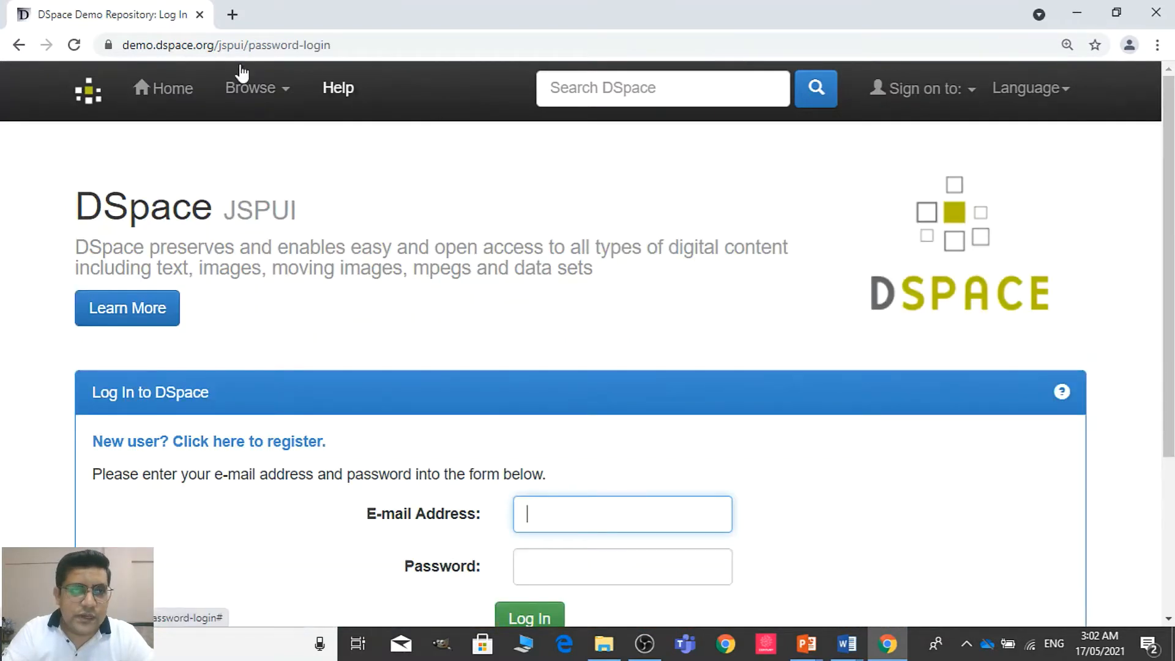
pyautogui.click(23, 44)
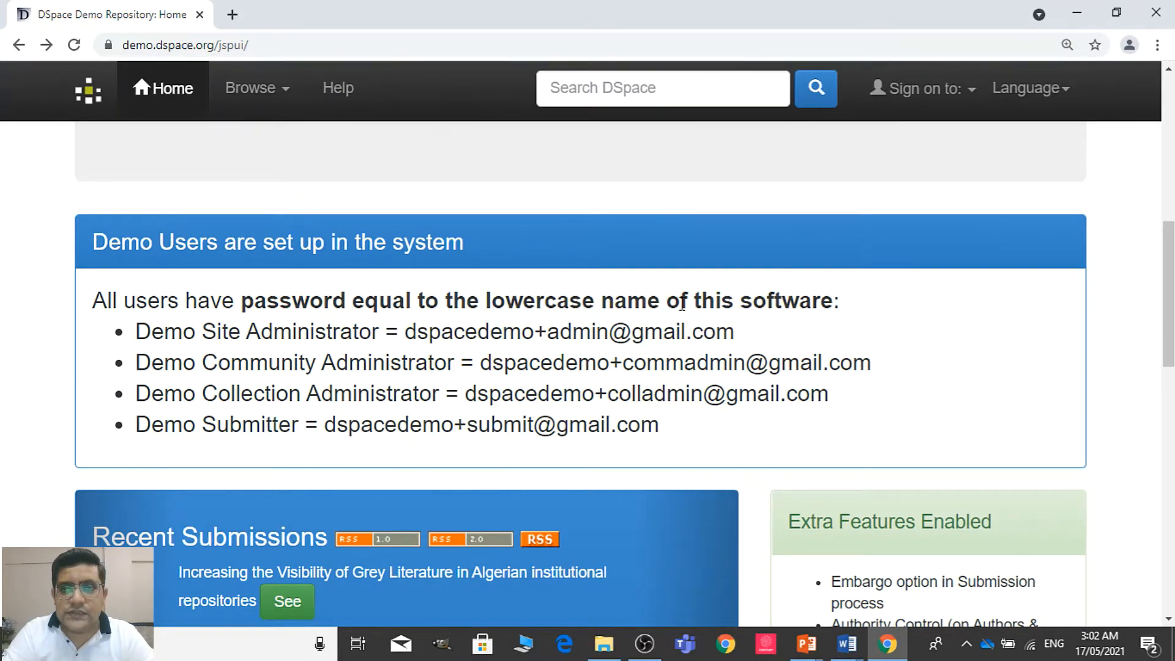
# Sign on to My DSpace with the copied Demo Site Administrator e-mail and the account password
pyautogui.click(962, 87)
pyautogui.click(897, 137)
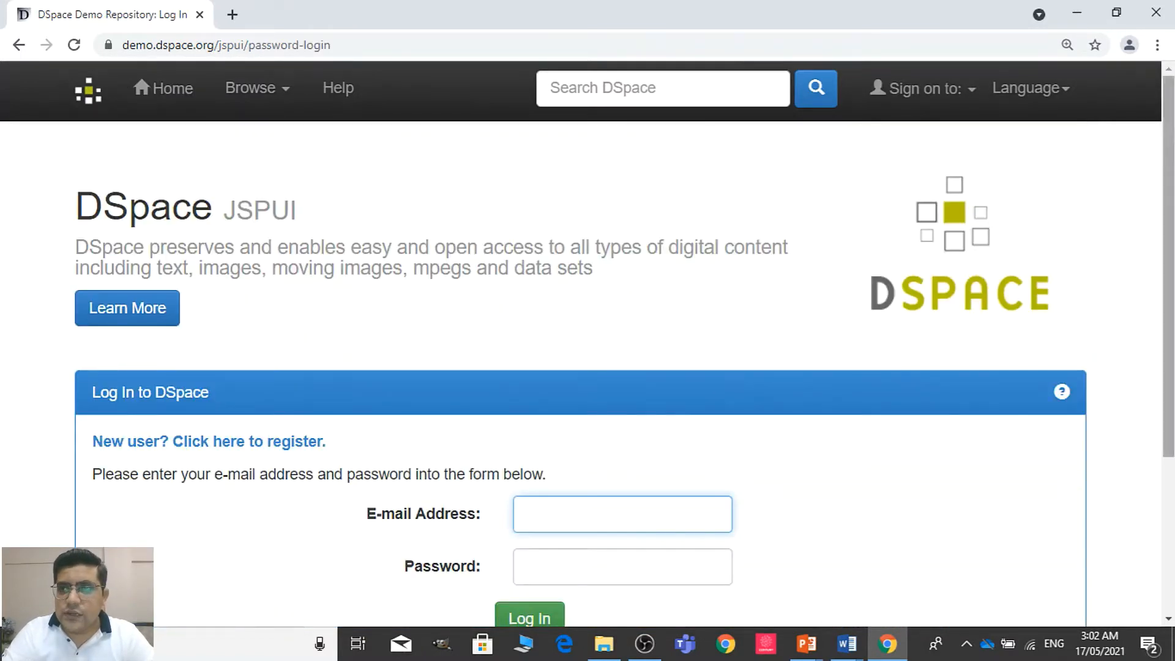
pyautogui.scroll(-2, 586, 416)
pyautogui.hotkey('ctrl', 'v')
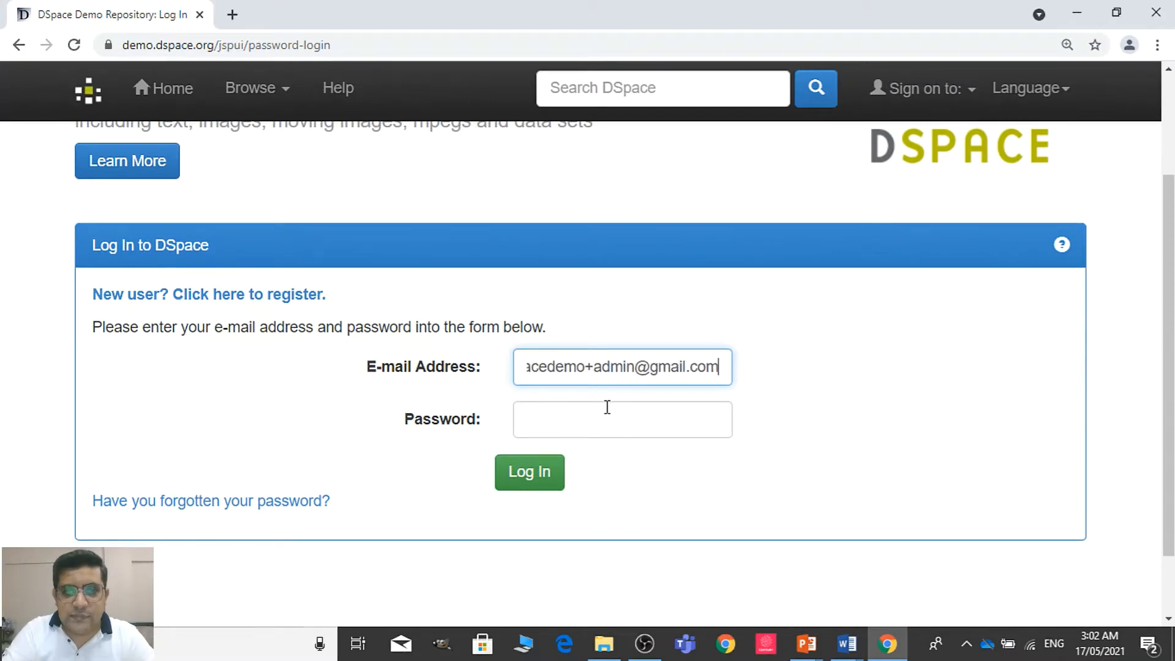
pyautogui.click(607, 407)
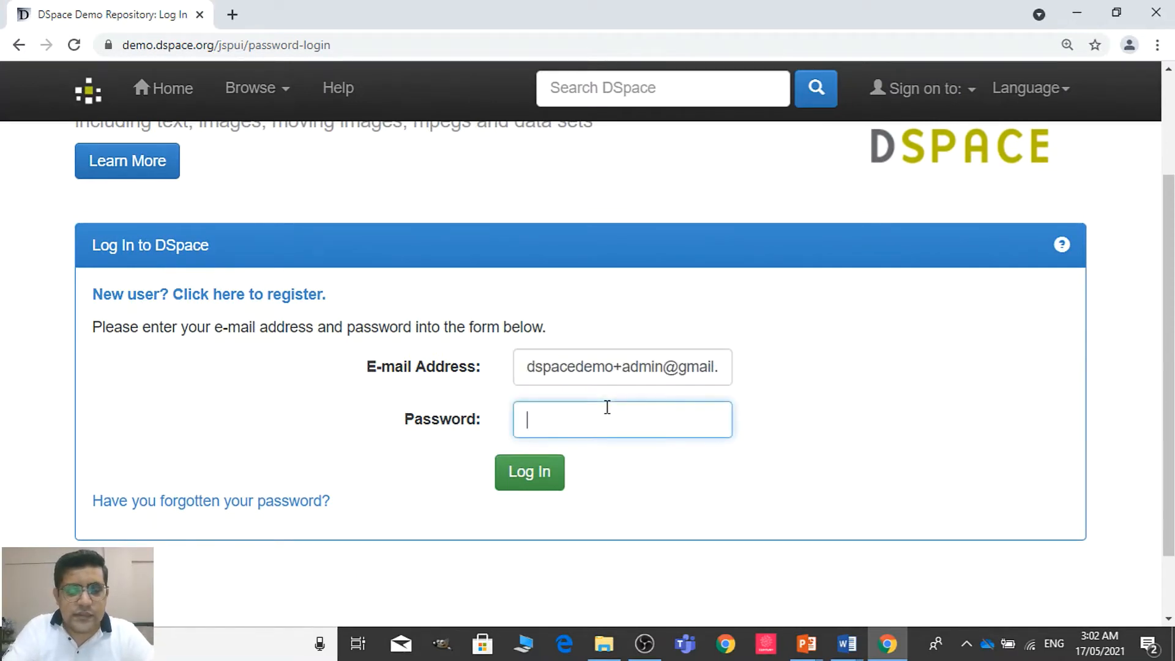
pyautogui.press('Return')
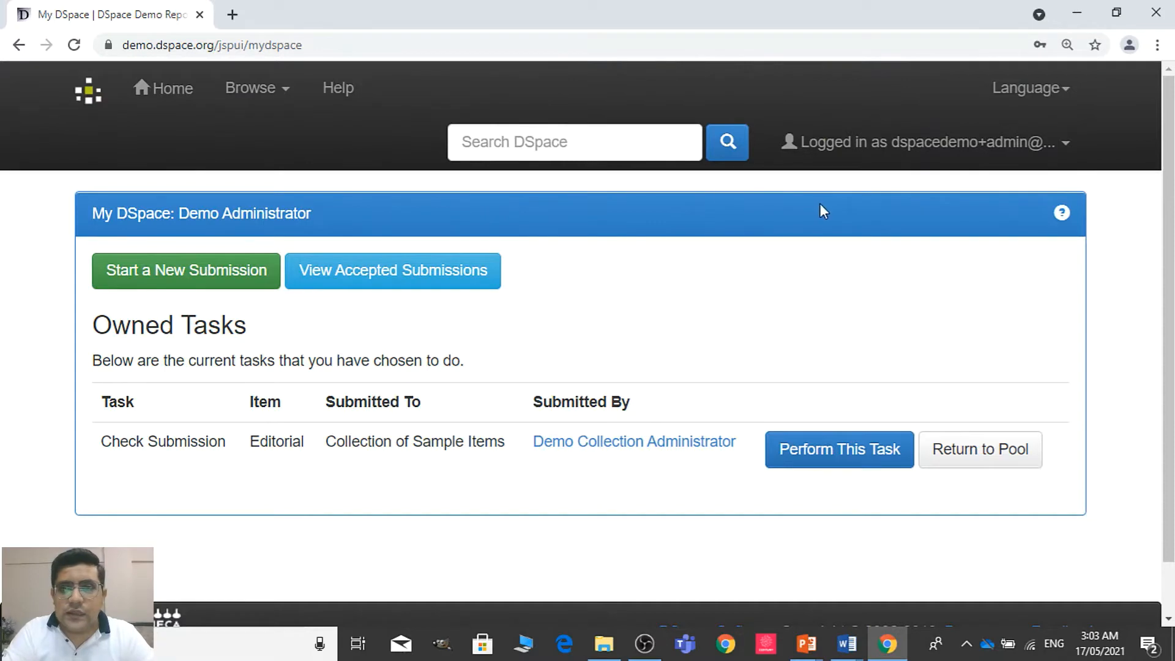
# Enter the repository's administration tools and open the Communities & Collections management page
pyautogui.click(931, 158)
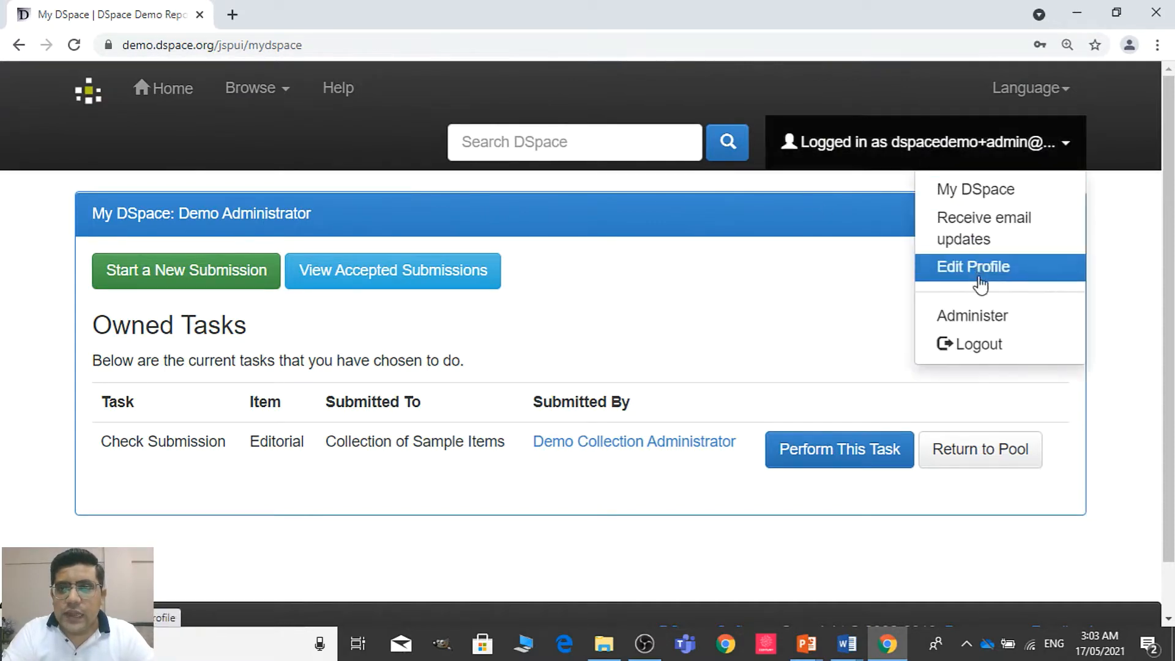
pyautogui.click(979, 316)
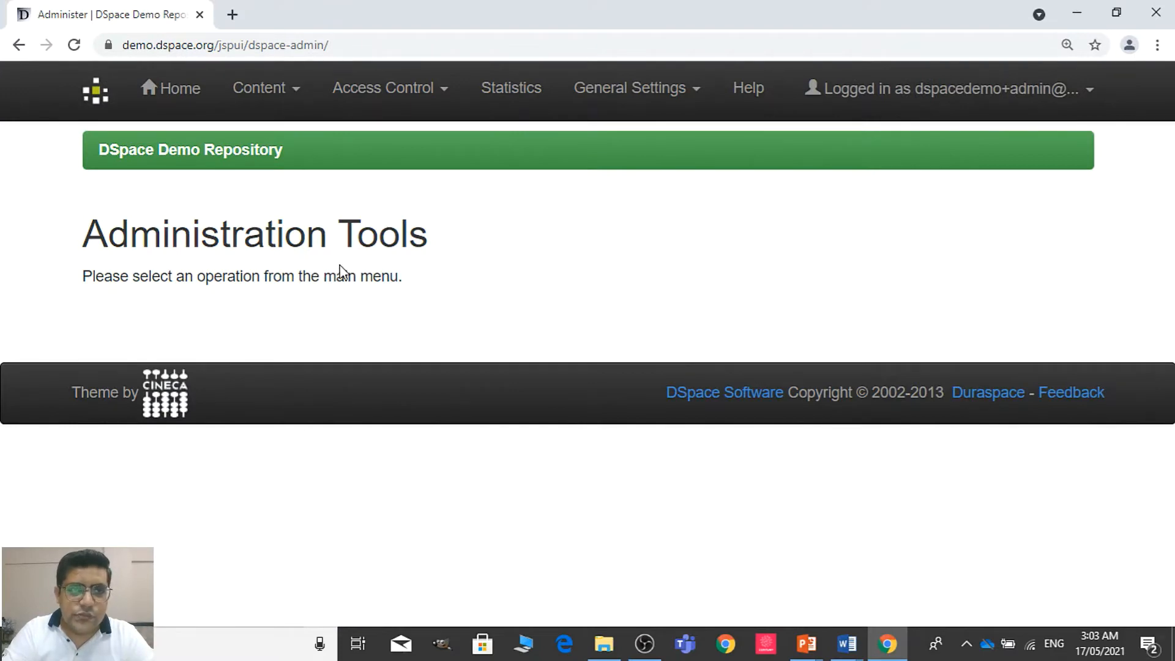
pyautogui.click(286, 89)
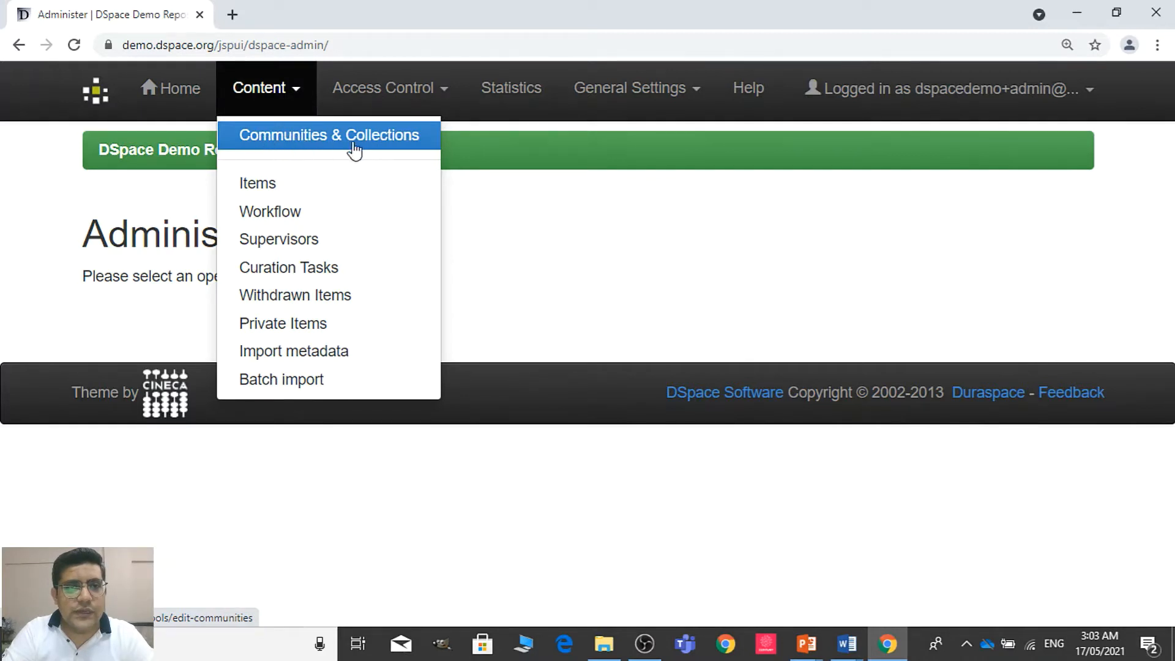
pyautogui.click(384, 90)
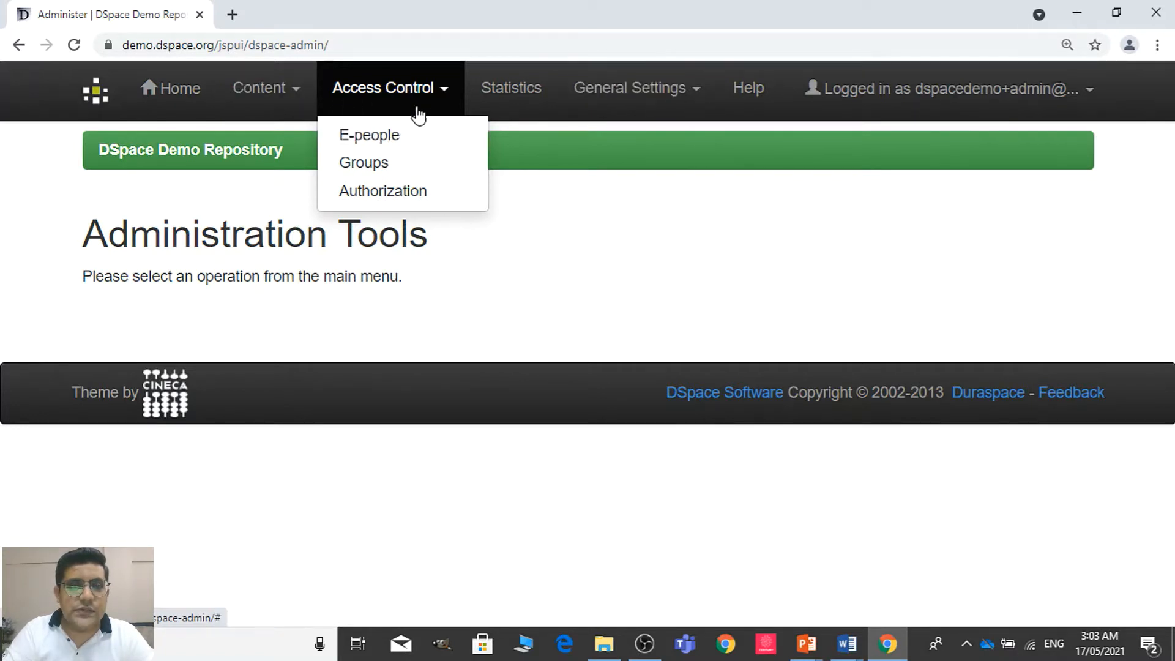
pyautogui.click(252, 86)
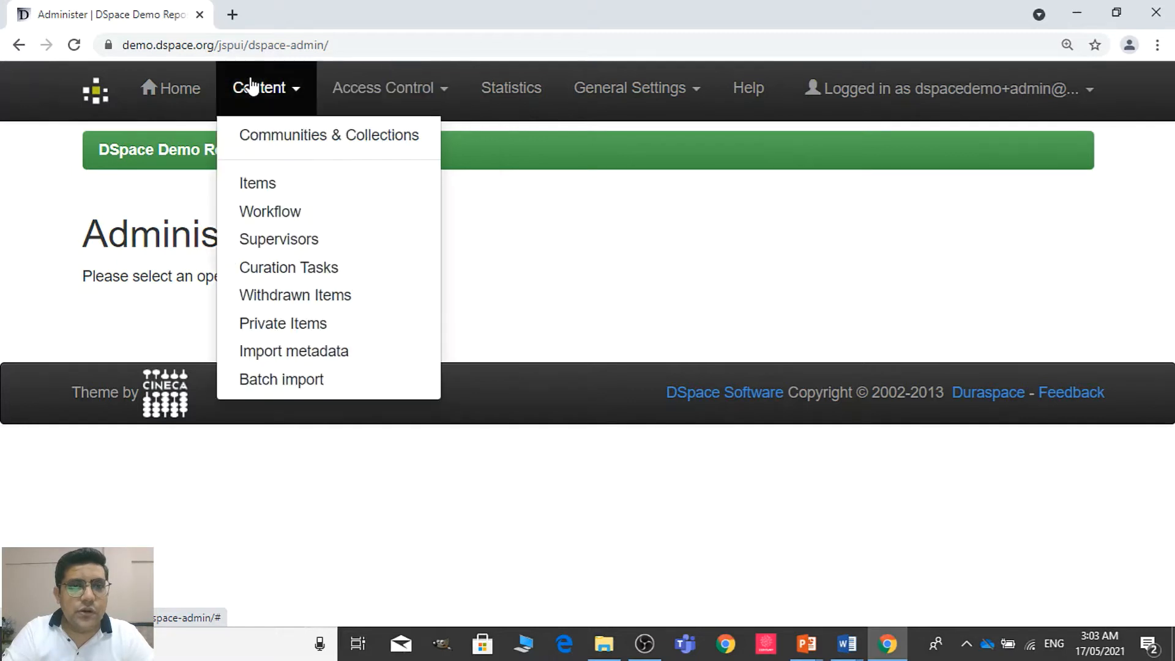
pyautogui.click(308, 138)
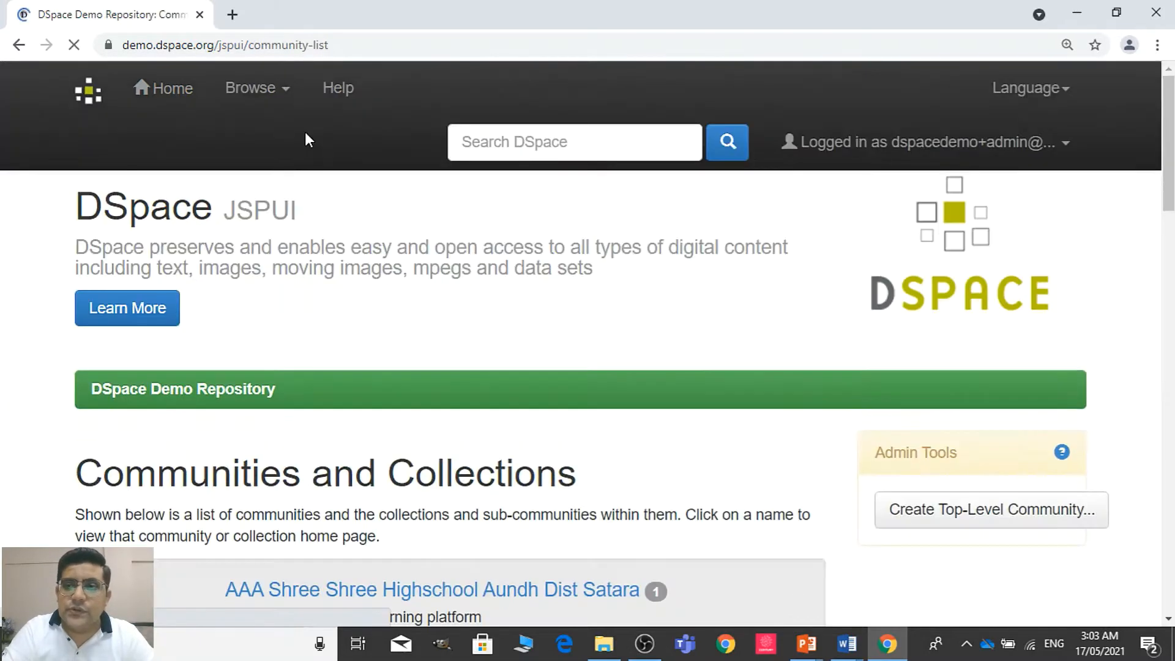
# Start creating a top-level community and look through the metadata fields of its creation form
pyautogui.moveTo(1170, 104); pyautogui.dragTo(1173, 188)
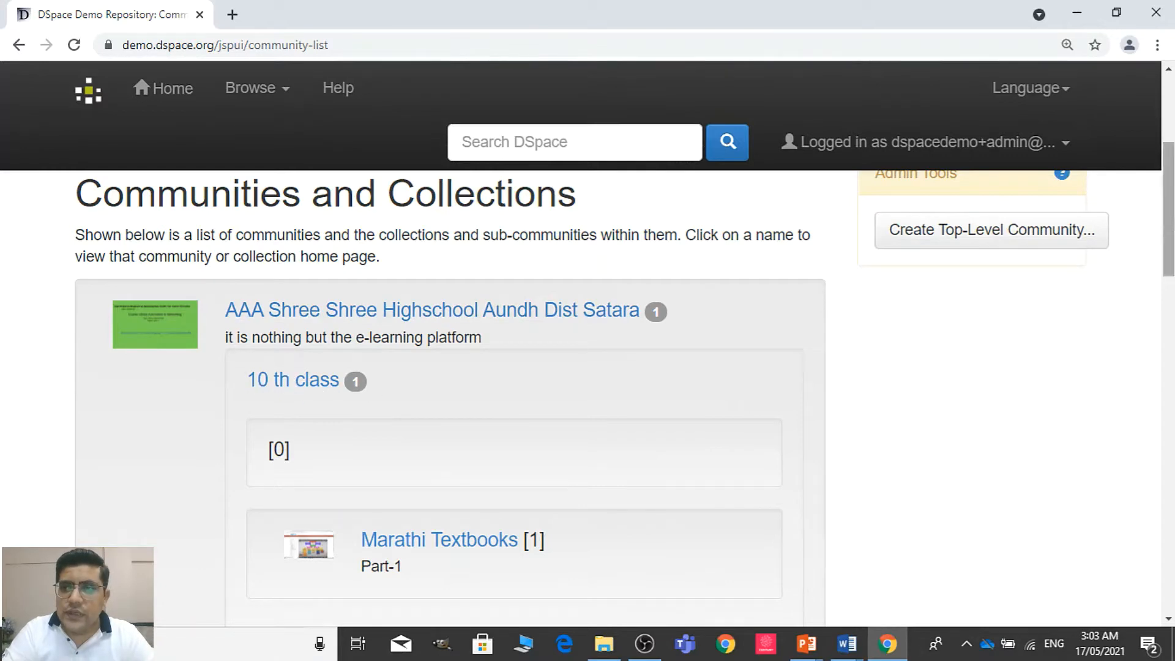
pyautogui.moveTo(1169, 209); pyautogui.dragTo(1170, 134)
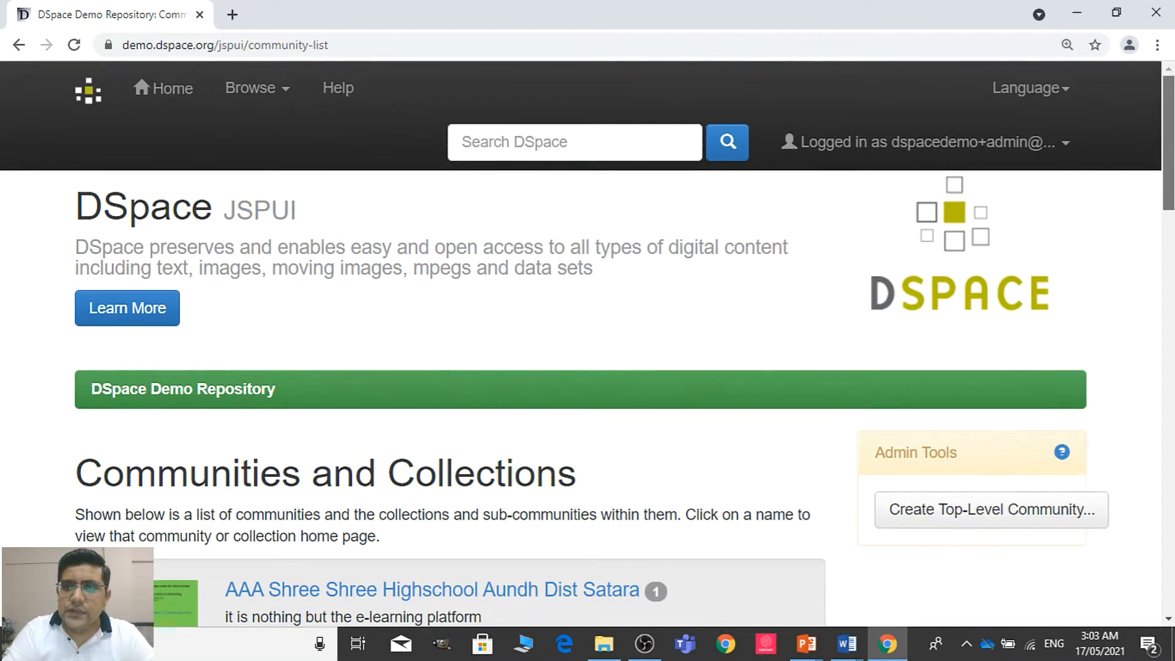
pyautogui.moveTo(1171, 199); pyautogui.dragTo(1171, 256)
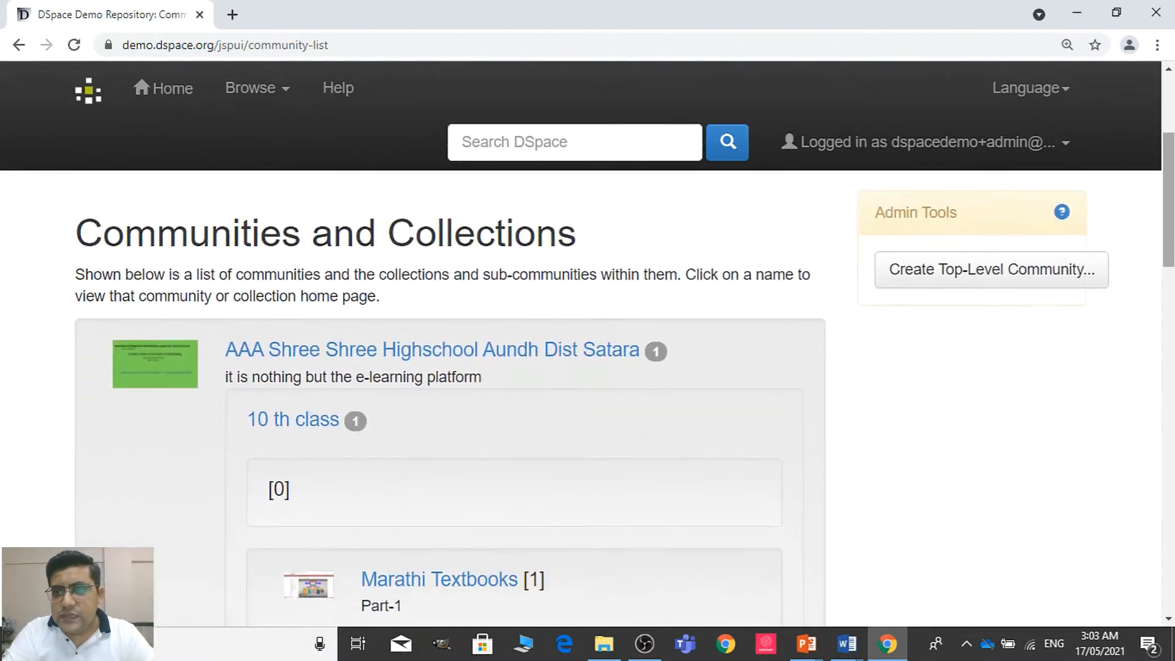
pyautogui.click(1007, 290)
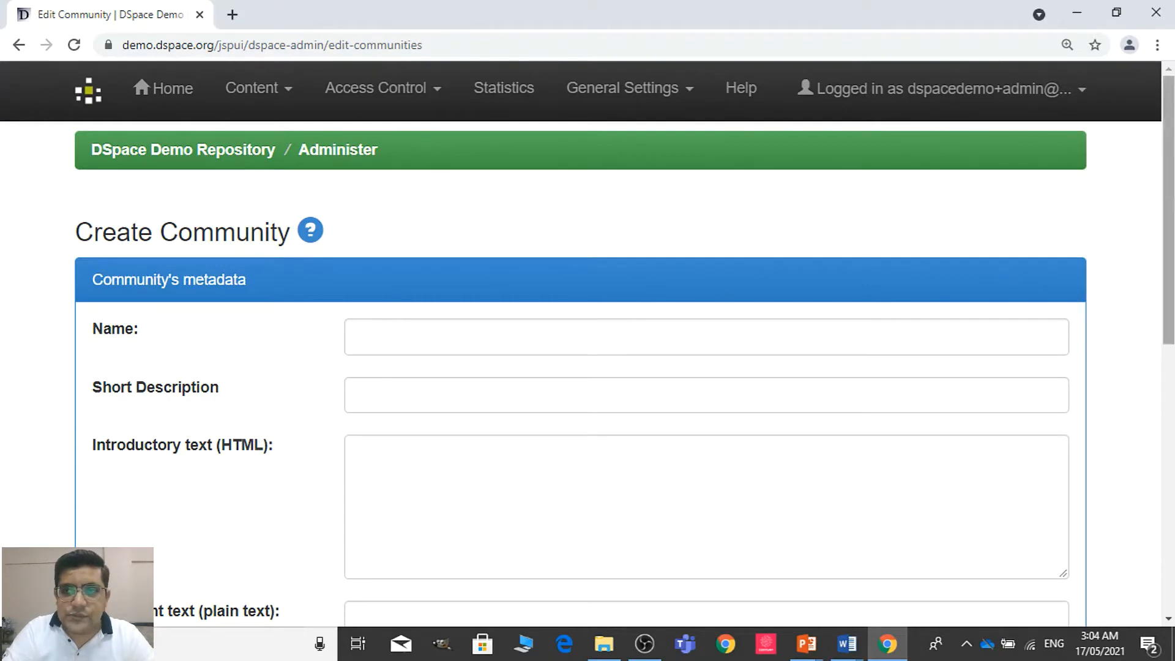
pyautogui.scroll(-3, 1172, 281)
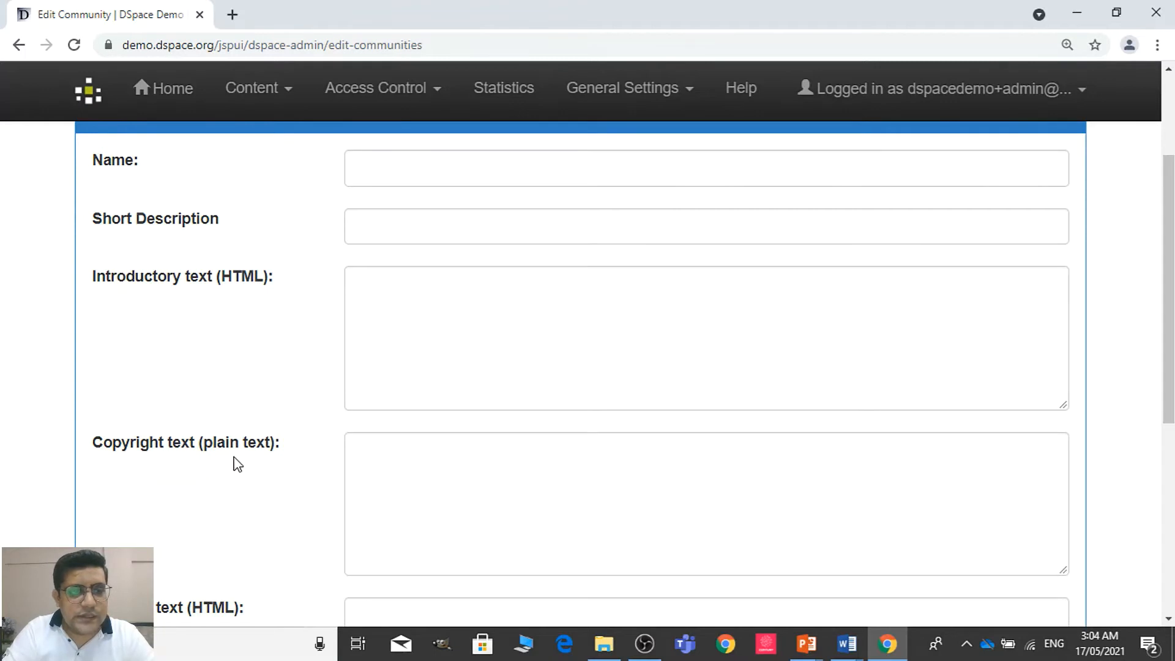
pyautogui.scroll(-3, 704, 367)
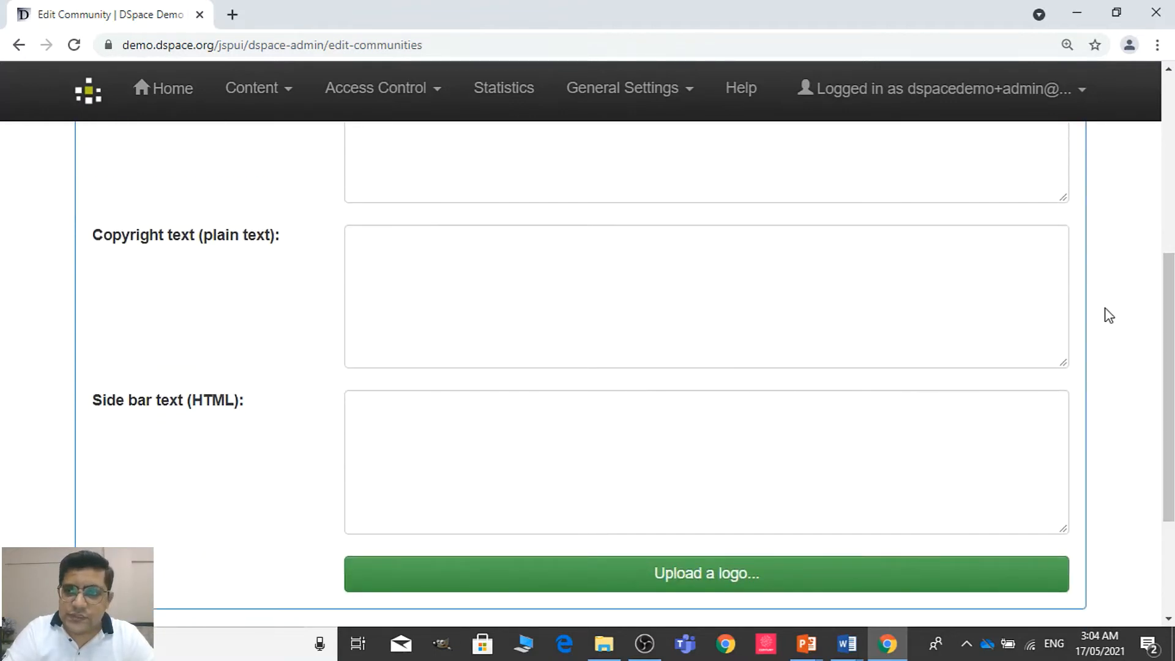
pyautogui.moveTo(1169, 392); pyautogui.dragTo(1168, 208)
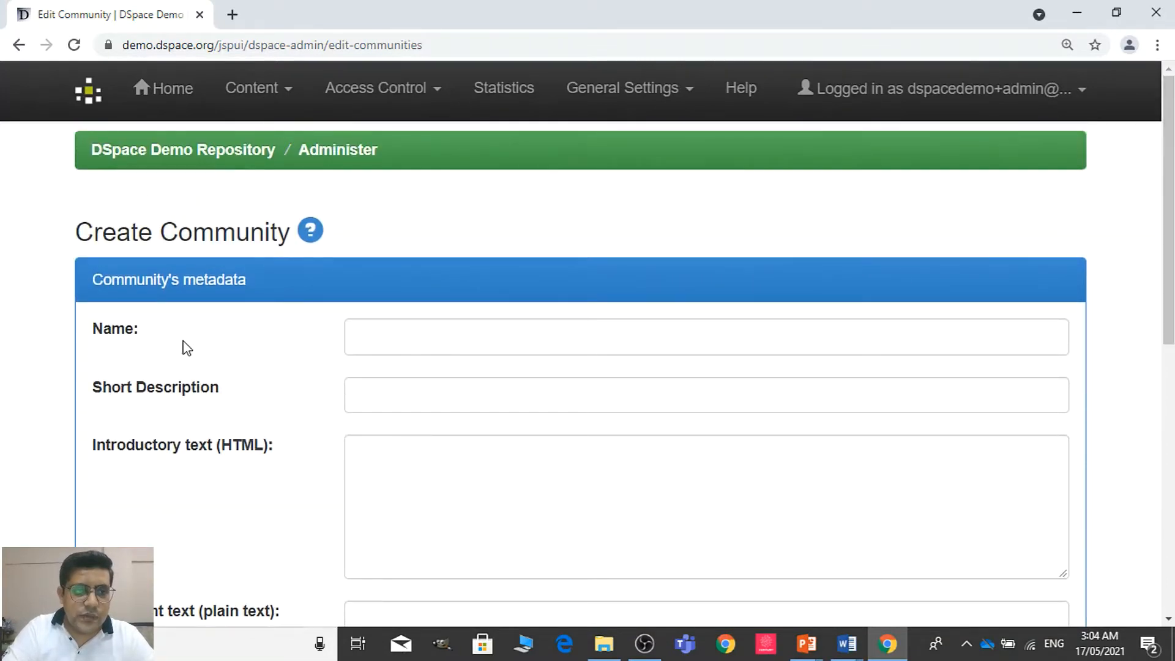
# Name the new community Faculty of Health Sciences and give it the short description FHS
pyautogui.click(405, 328)
pyautogui.write('Fa')
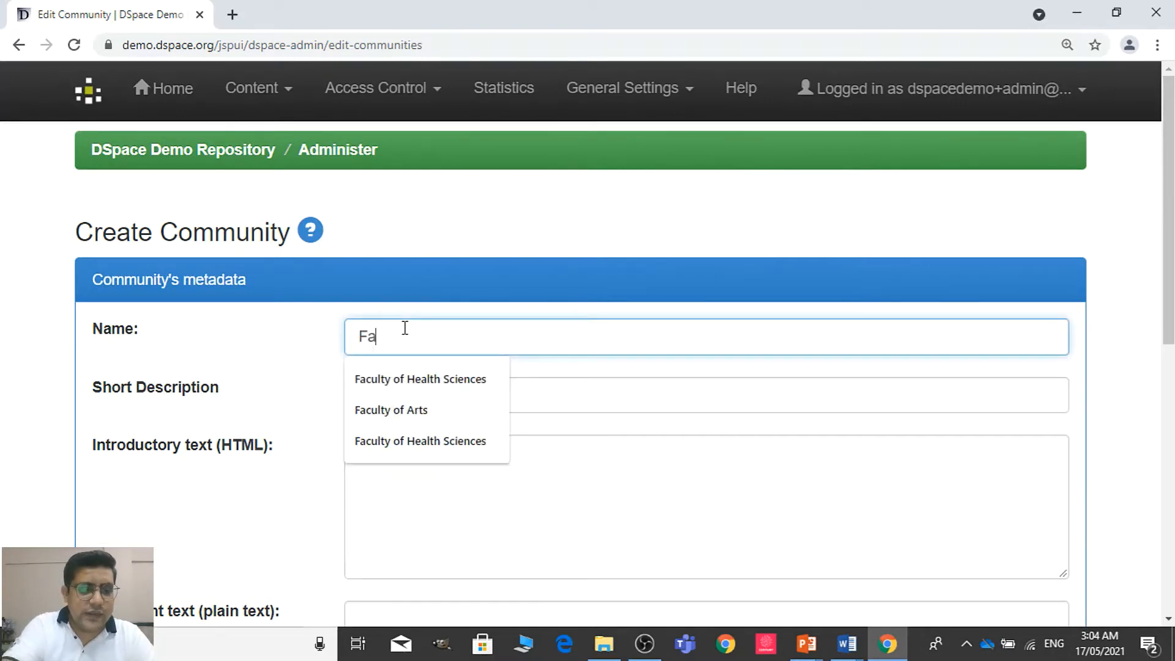
pyautogui.write('culty of ')
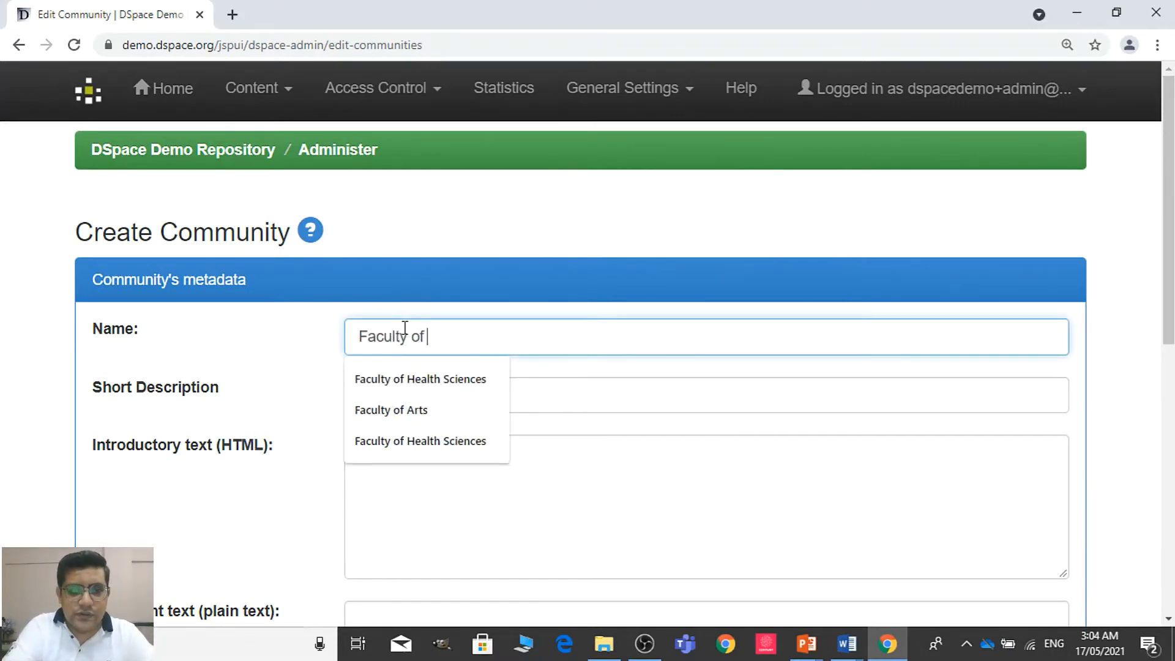
pyautogui.write('Health Sce')
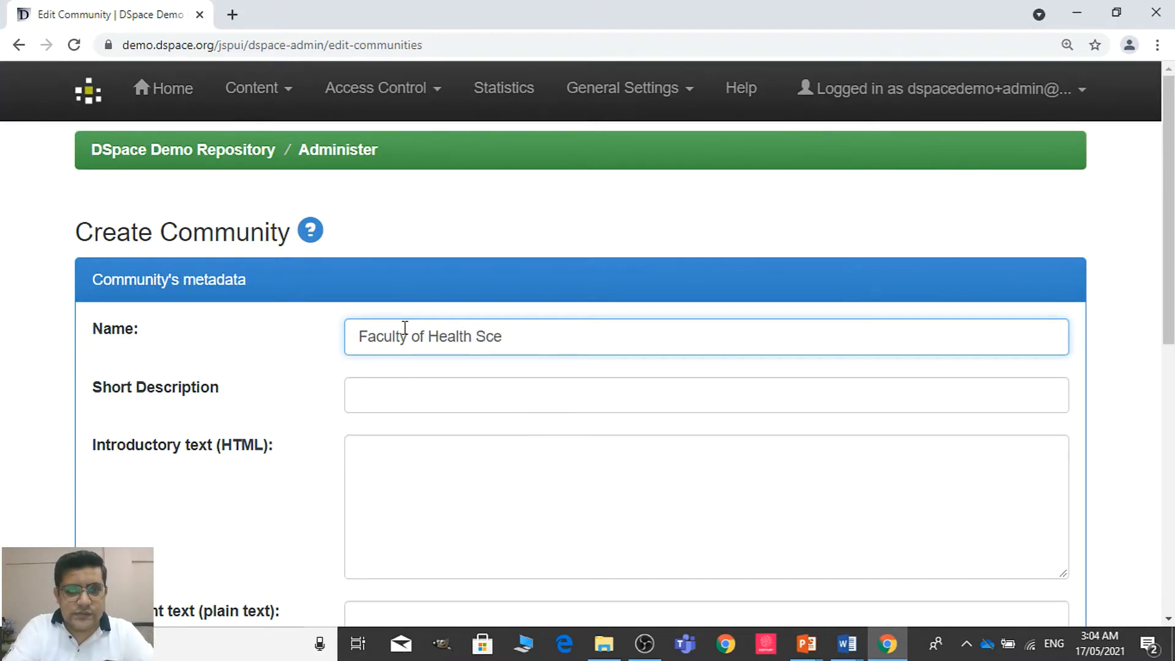
pyautogui.press('BackSpace')
pyautogui.write('iences')
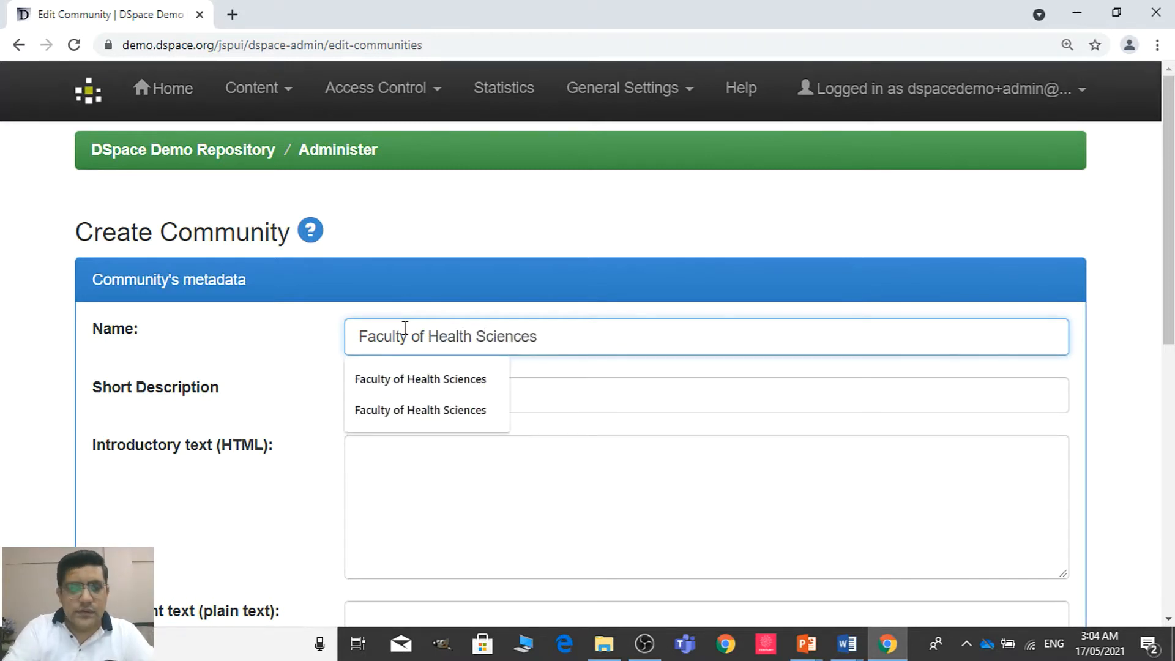
pyautogui.press('Tab')
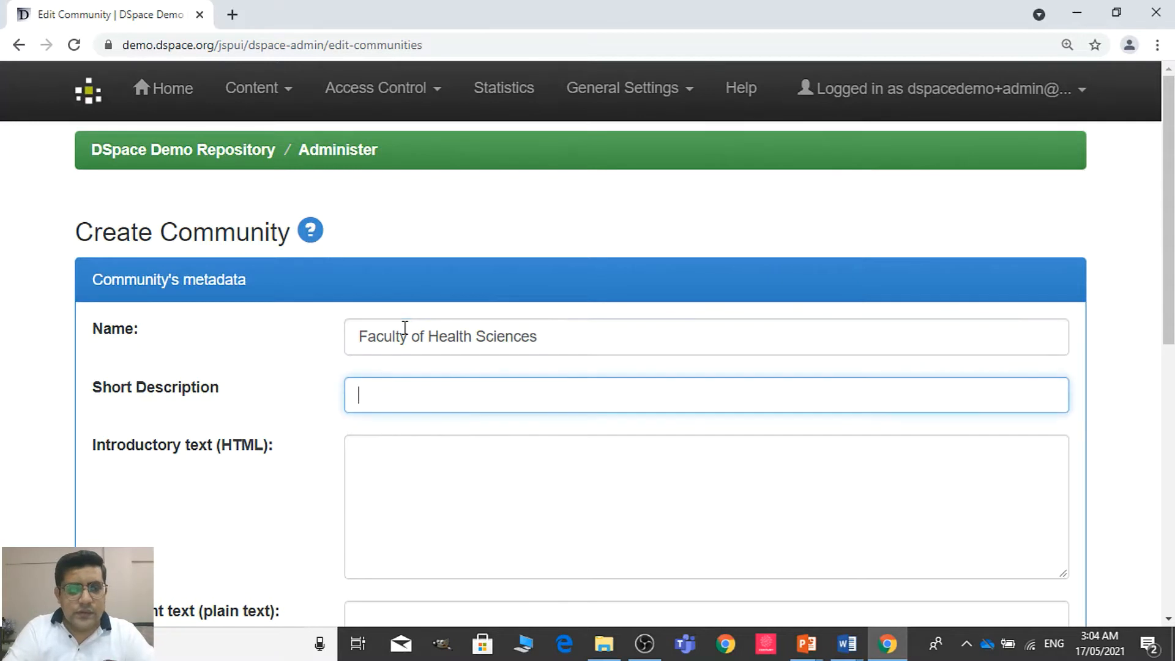
pyautogui.write('FHS')
pyautogui.press('Tab')
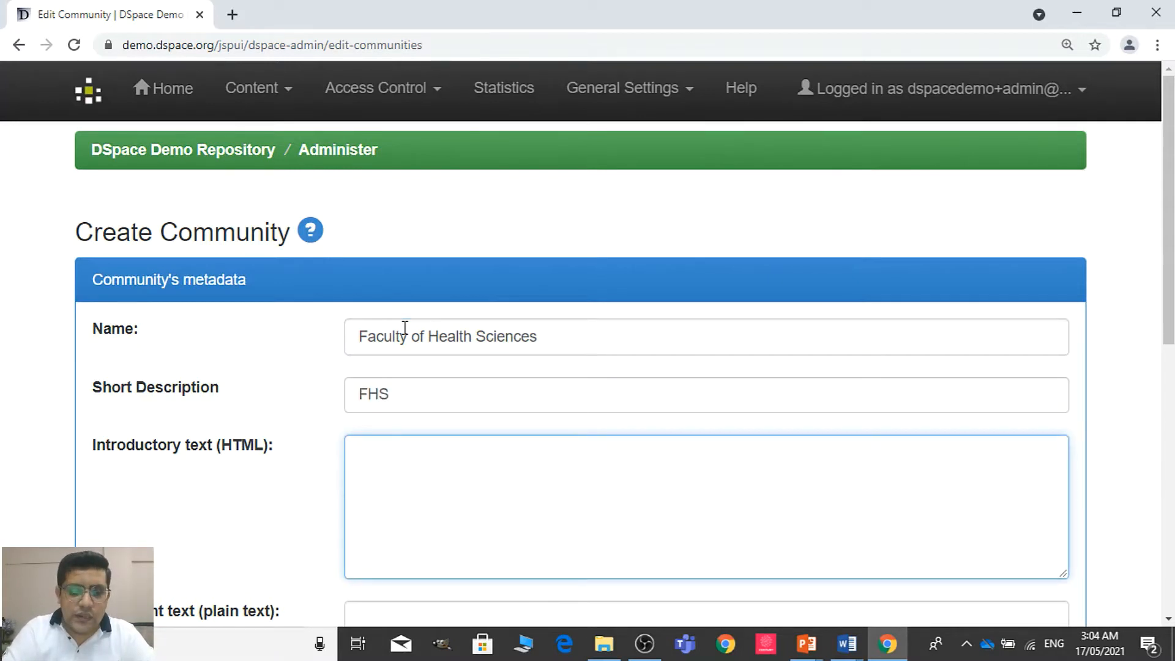
# Enter the introductory HTML text "<h4>Welcome to Faculty of Health Sciences Community</h4>"
pyautogui.write('<h4>Welcome o')
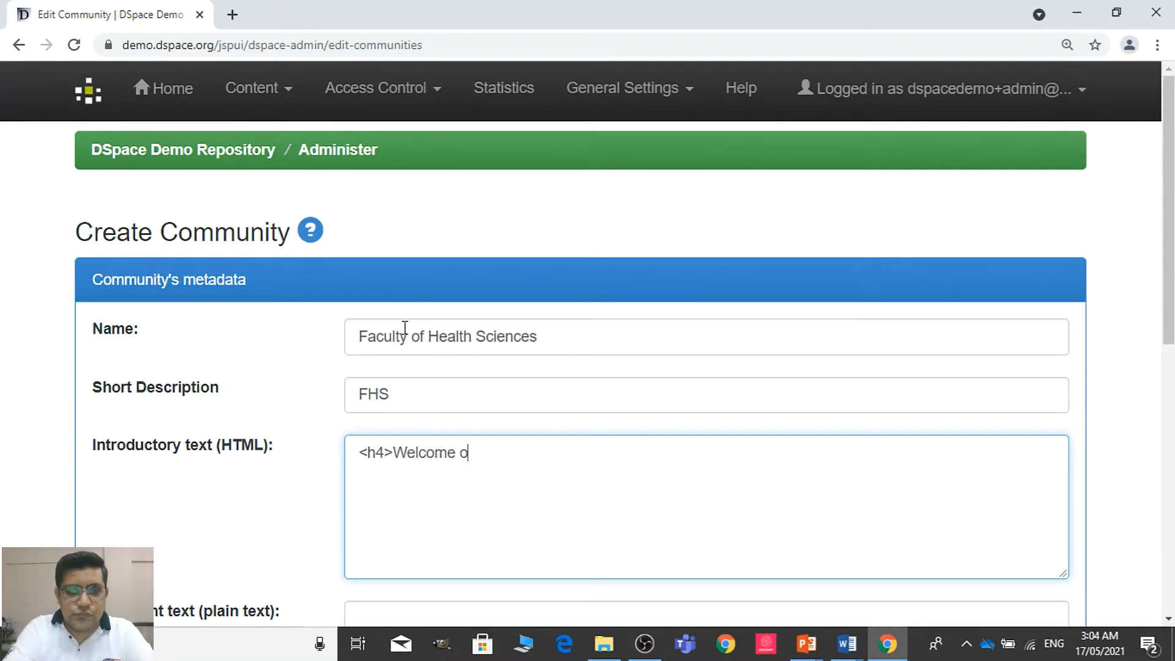
pyautogui.press('BackSpace')
pyautogui.write('to ')
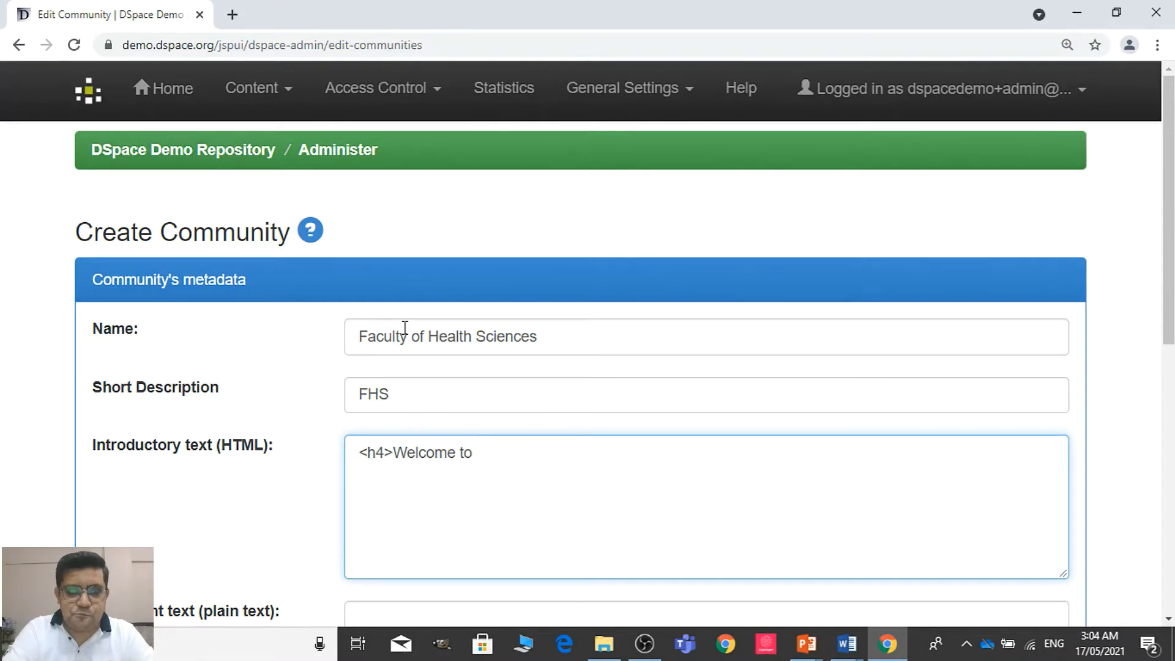
pyautogui.write('Faculty of He')
pyautogui.press('BackSpace')
pyautogui.write('Health ')
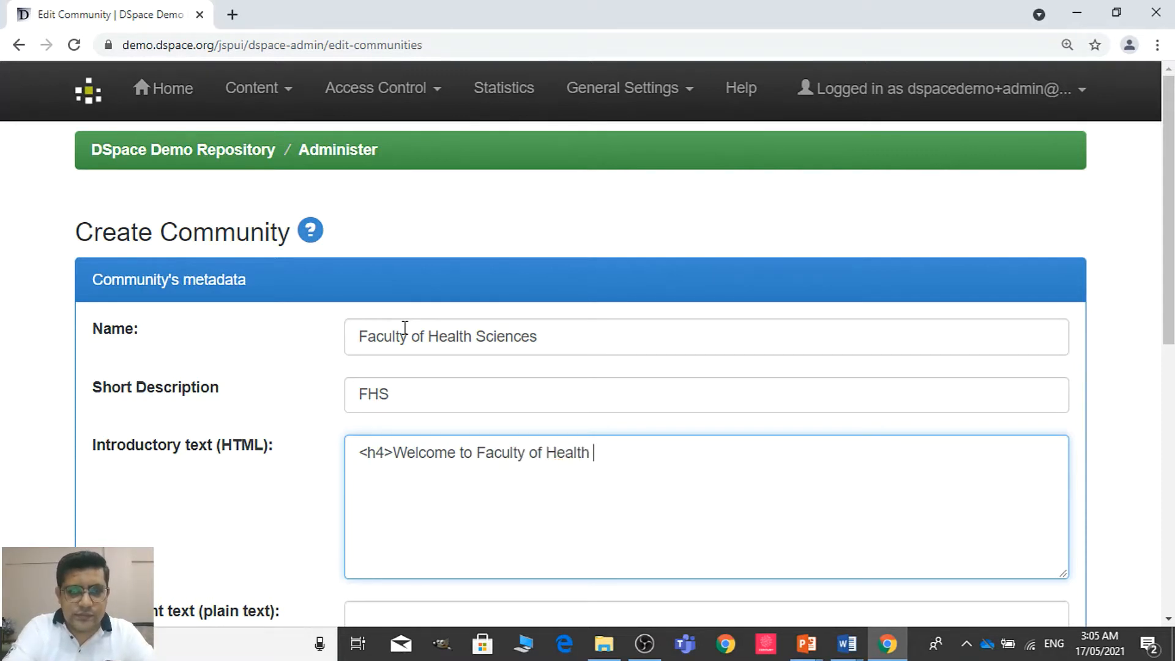
pyautogui.write('Scien')
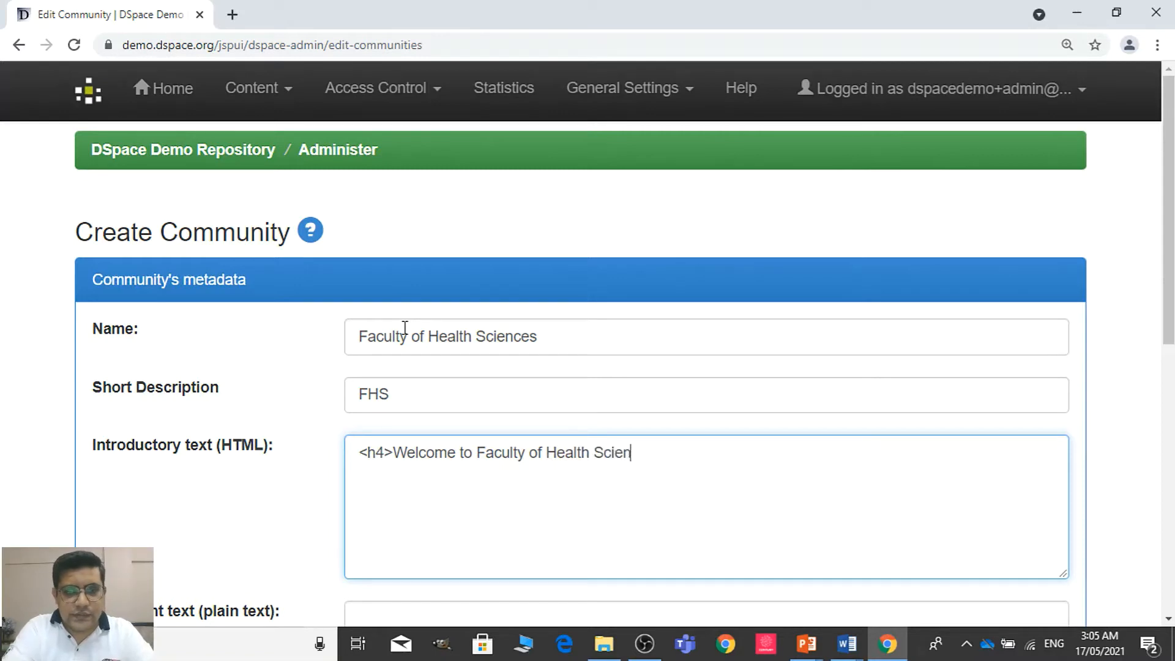
pyautogui.write('ces Communiyy')
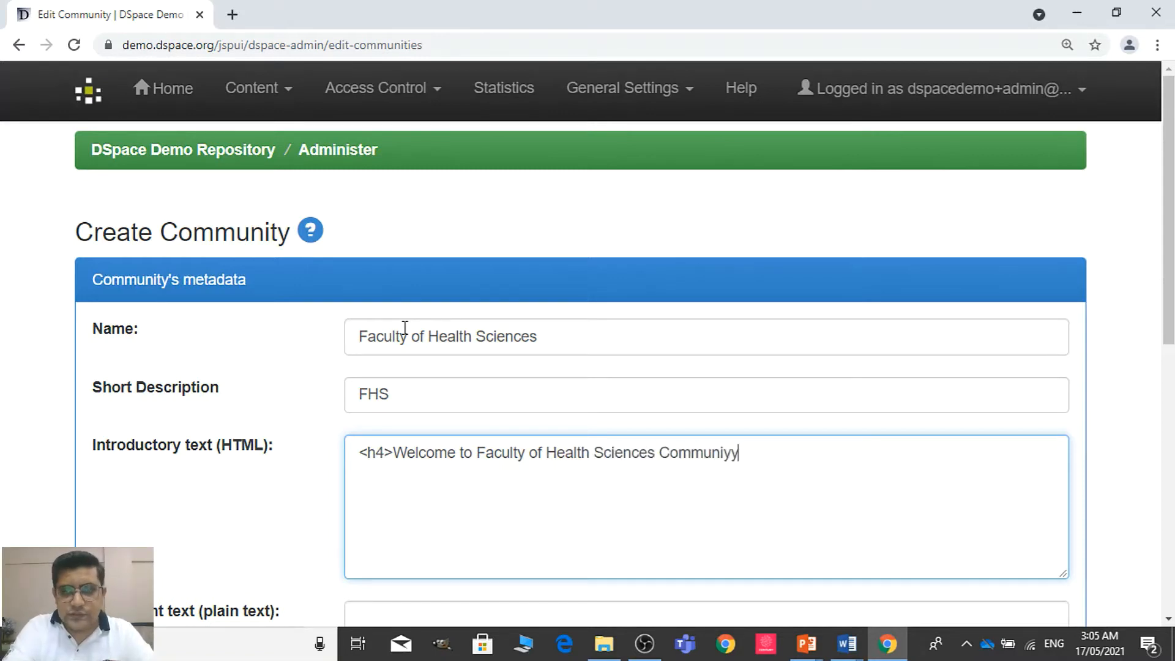
pyautogui.press('BackSpace')
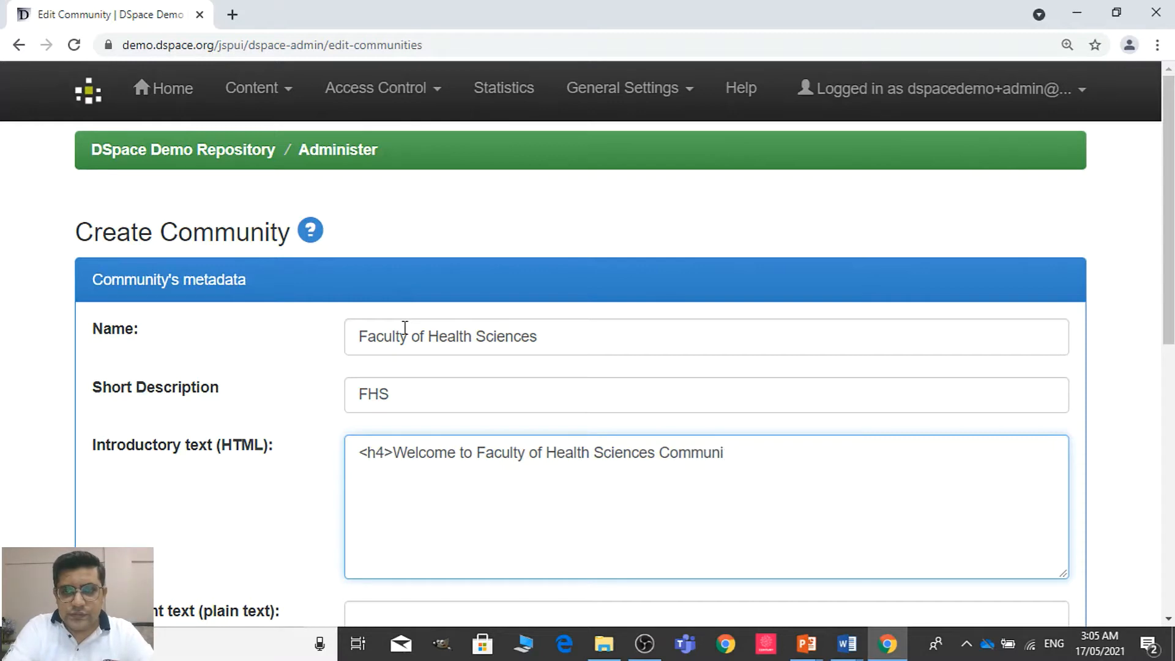
pyautogui.write('ty')
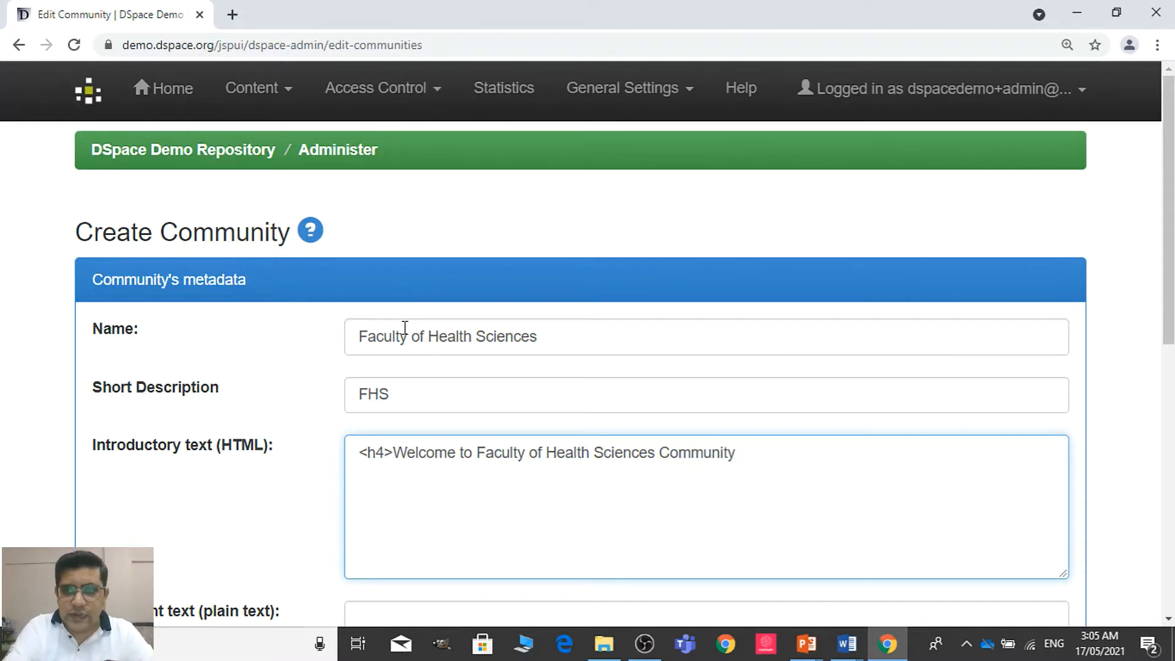
pyautogui.write('<')
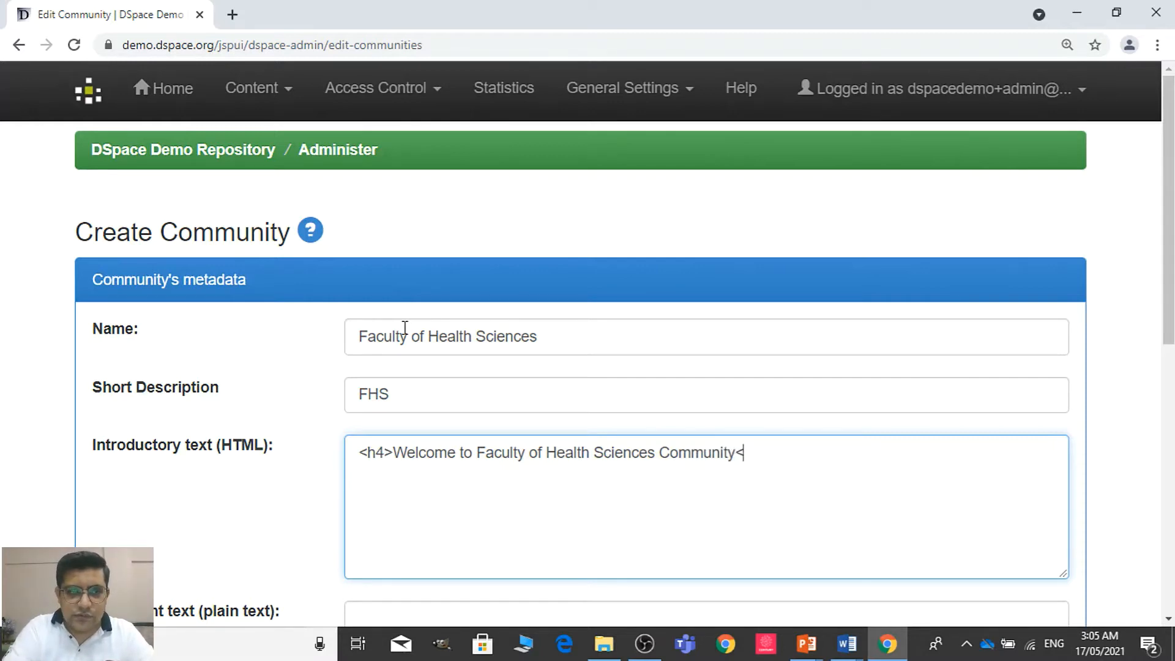
pyautogui.write('h')
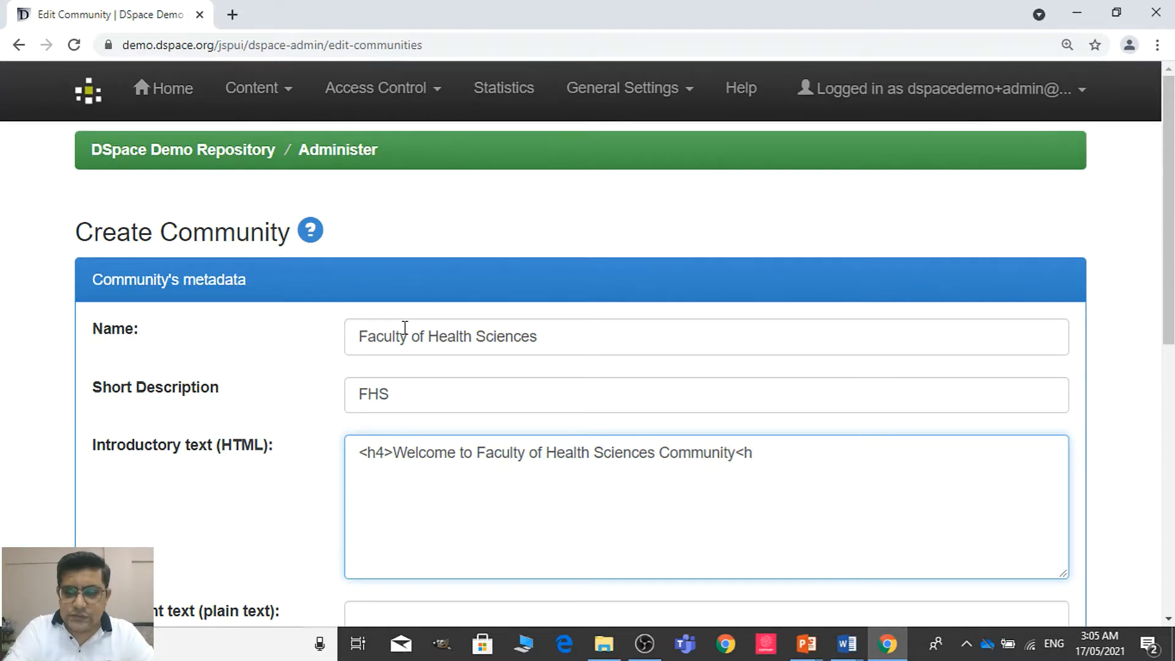
pyautogui.write('/')
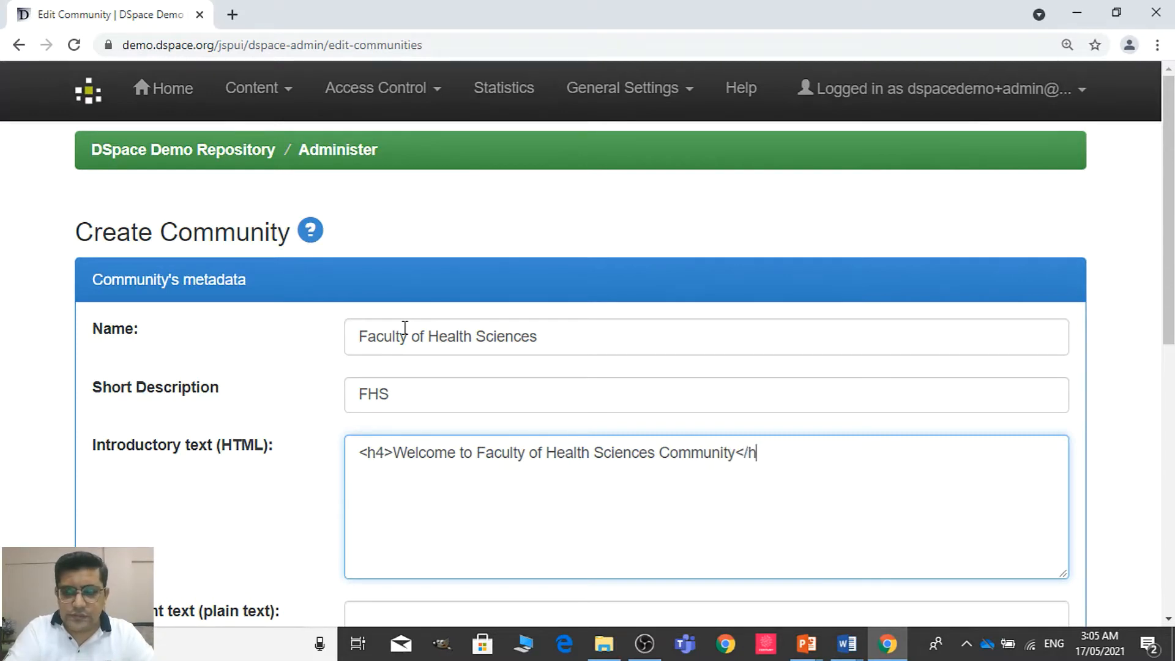
pyautogui.write('4>')
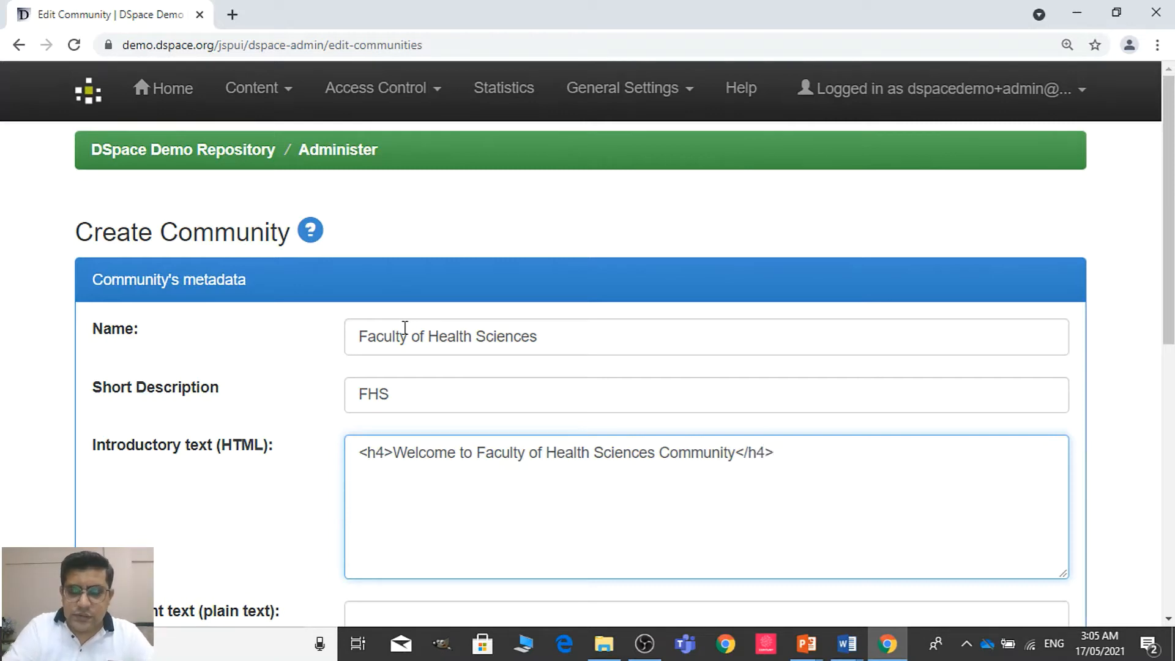
# Insert a <center> tag before "Welcome" in the introductory text and a closing </center> tag after </h4>
pyautogui.press('Left')
pyautogui.press('Left')
pyautogui.press('Left')
pyautogui.press('Left')
pyautogui.press('Left')
pyautogui.press('Left')
pyautogui.press('Left')
pyautogui.press('Left')
pyautogui.press('Left')
pyautogui.press('Left')
pyautogui.press('Left')
pyautogui.press('Left')
pyautogui.press('Left')
pyautogui.press('Left')
pyautogui.press('Left')
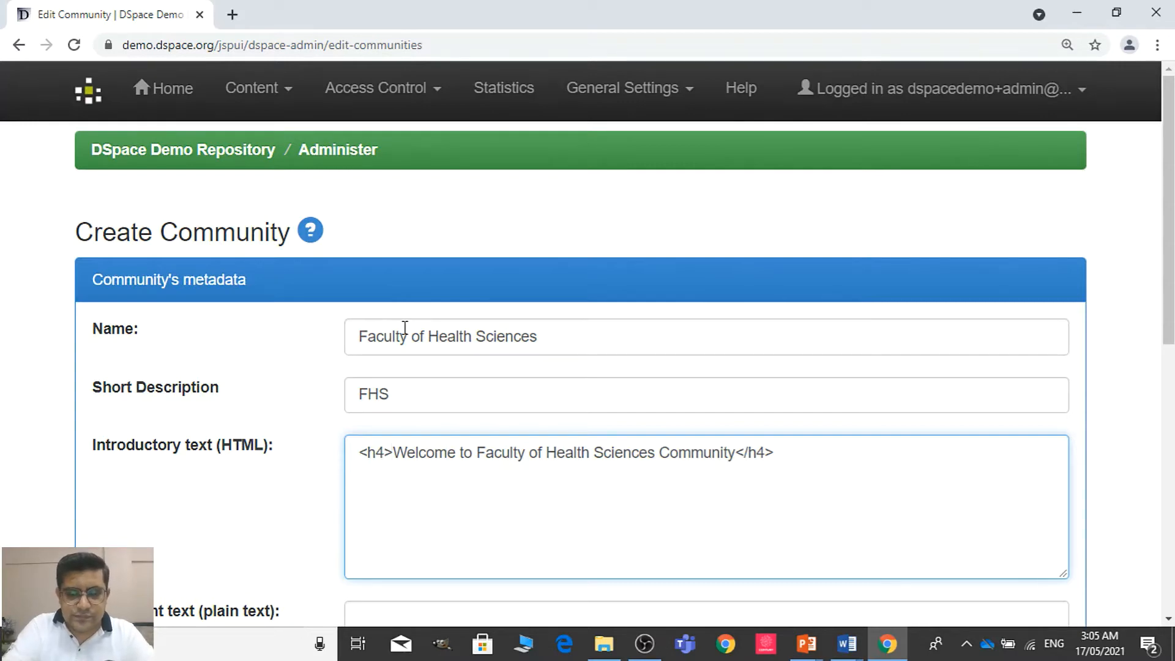
pyautogui.write('<center')
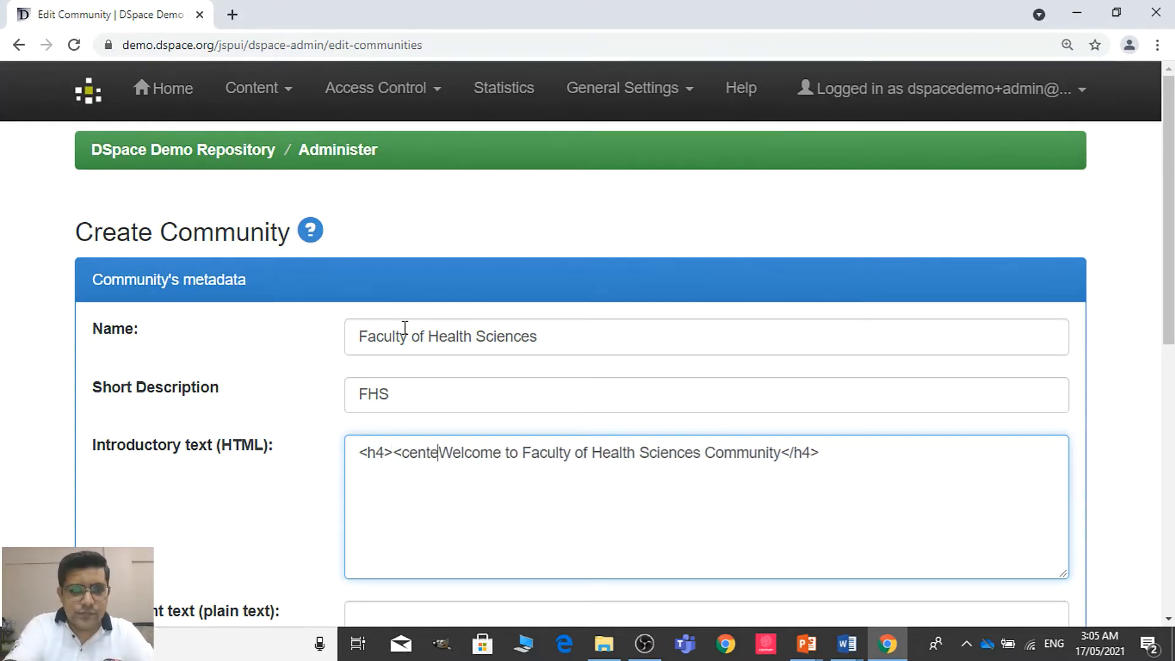
pyautogui.write('>')
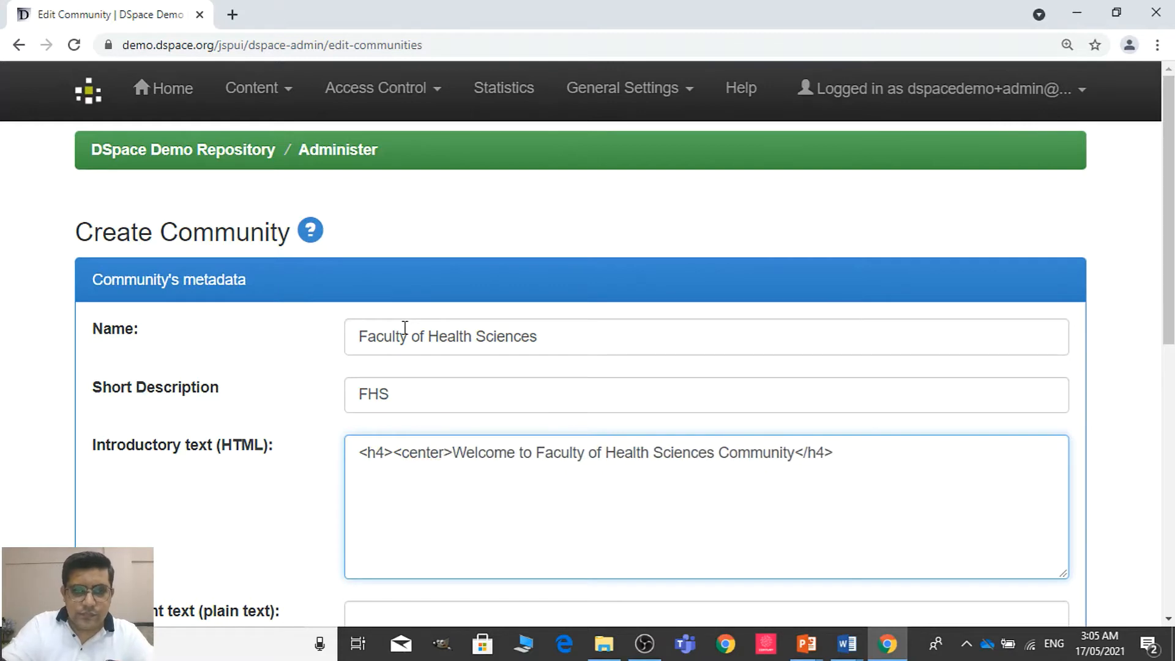
pyautogui.press('Right')
pyautogui.press('Right')
pyautogui.press('Right')
pyautogui.press('Right')
pyautogui.press('Right')
pyautogui.press('Right')
pyautogui.press('Right')
pyautogui.press('Right')
pyautogui.press('Right')
pyautogui.press('Right')
pyautogui.press('Right')
pyautogui.press('Right')
pyautogui.press('Right')
pyautogui.press('Right')
pyautogui.press('Right')
pyautogui.press('Right')
pyautogui.press('Right')
pyautogui.press('Right')
pyautogui.press('Right')
pyautogui.press('Right')
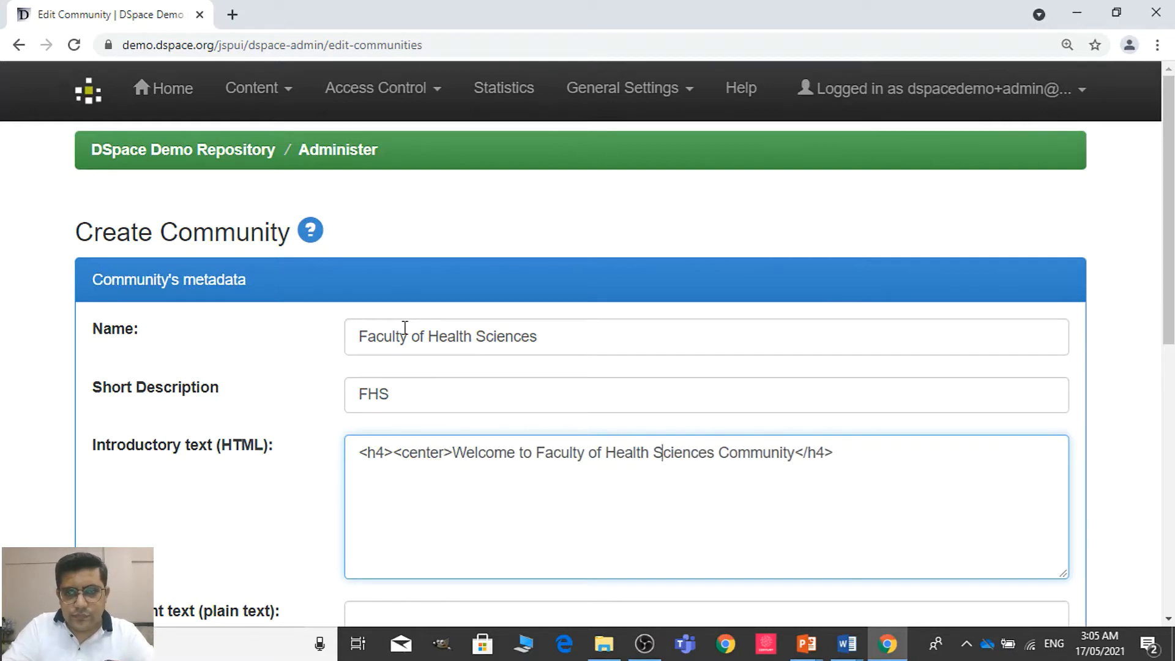
pyautogui.press('Right')
pyautogui.press('Right')
pyautogui.press('Right')
pyautogui.press('Right')
pyautogui.press('Right')
pyautogui.press('Right')
pyautogui.press('Right')
pyautogui.press('Right')
pyautogui.press('Right')
pyautogui.press('Right')
pyautogui.write('<')
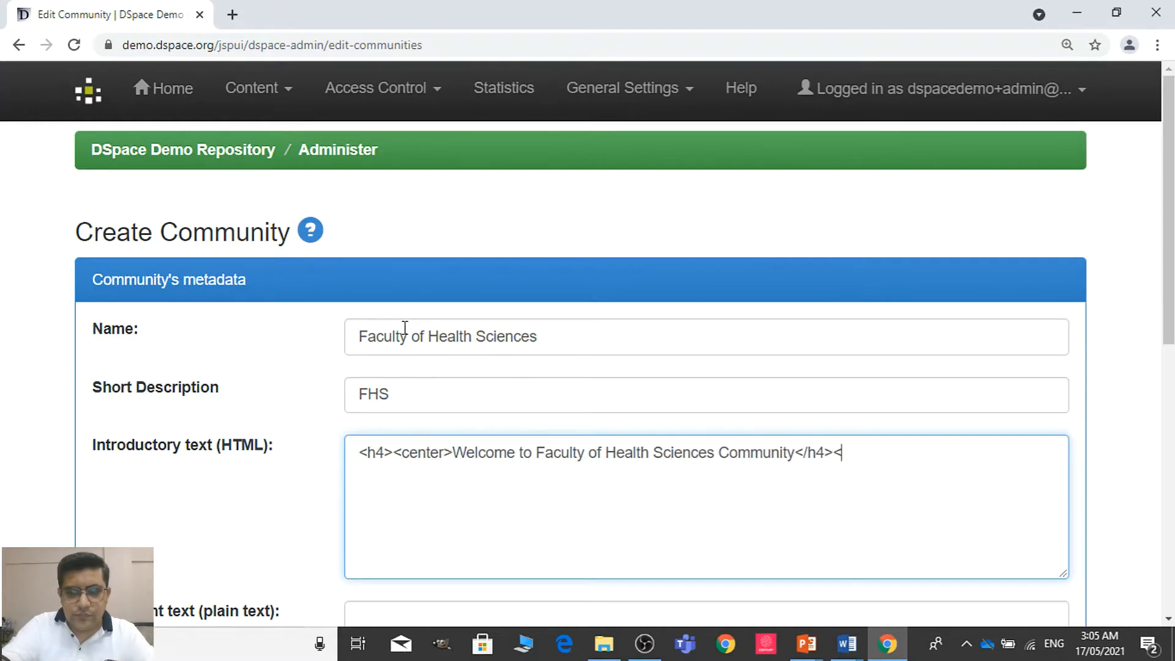
pyautogui.write('/cen')
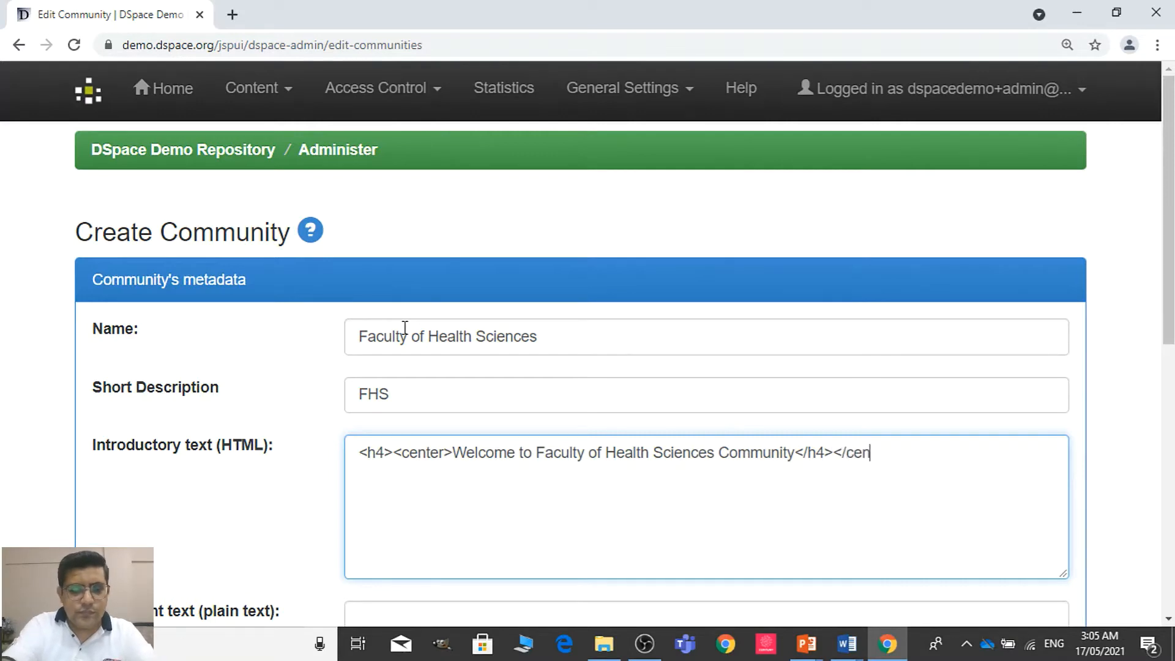
pyautogui.write('ter>')
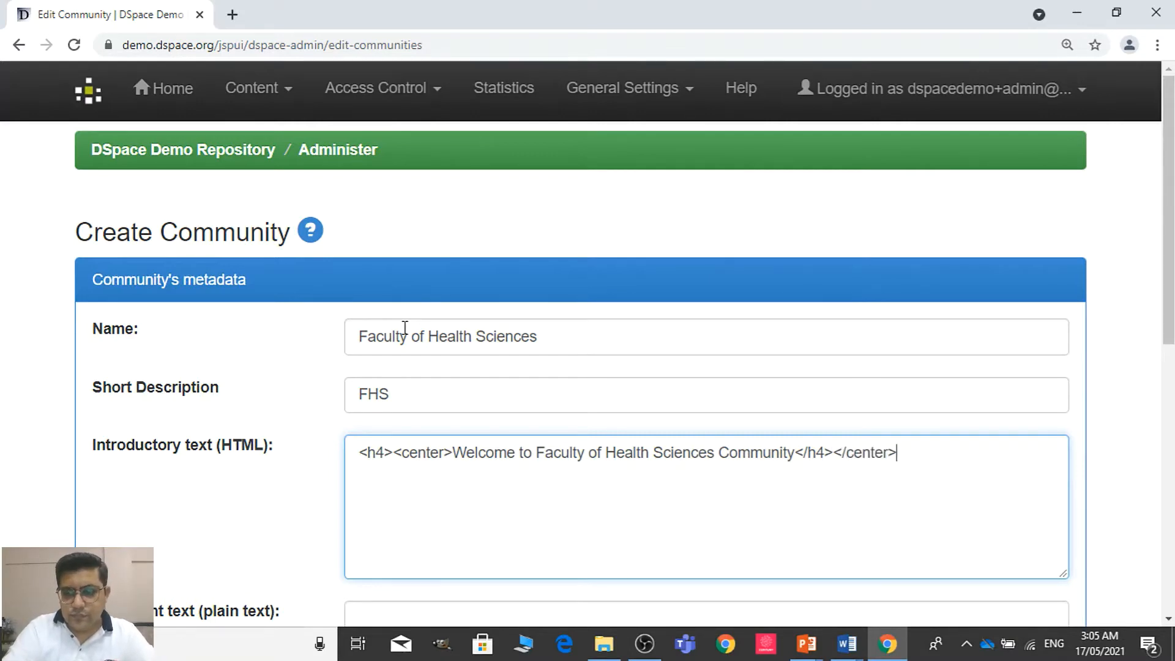
# Enter "For Copyright access, please write us at" as the community's copyright text
pyautogui.click(1063, 324)
pyautogui.scroll(-1, 1065, 330)
pyautogui.scroll(-3, 588, 367)
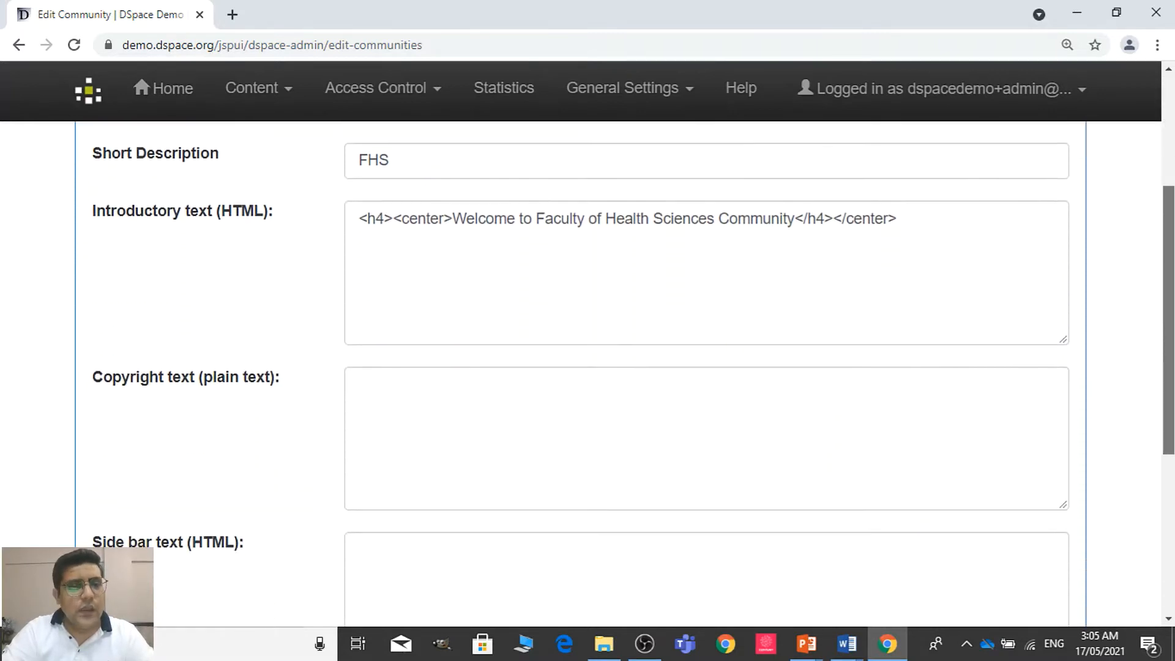
pyautogui.scroll(-1, 588, 367)
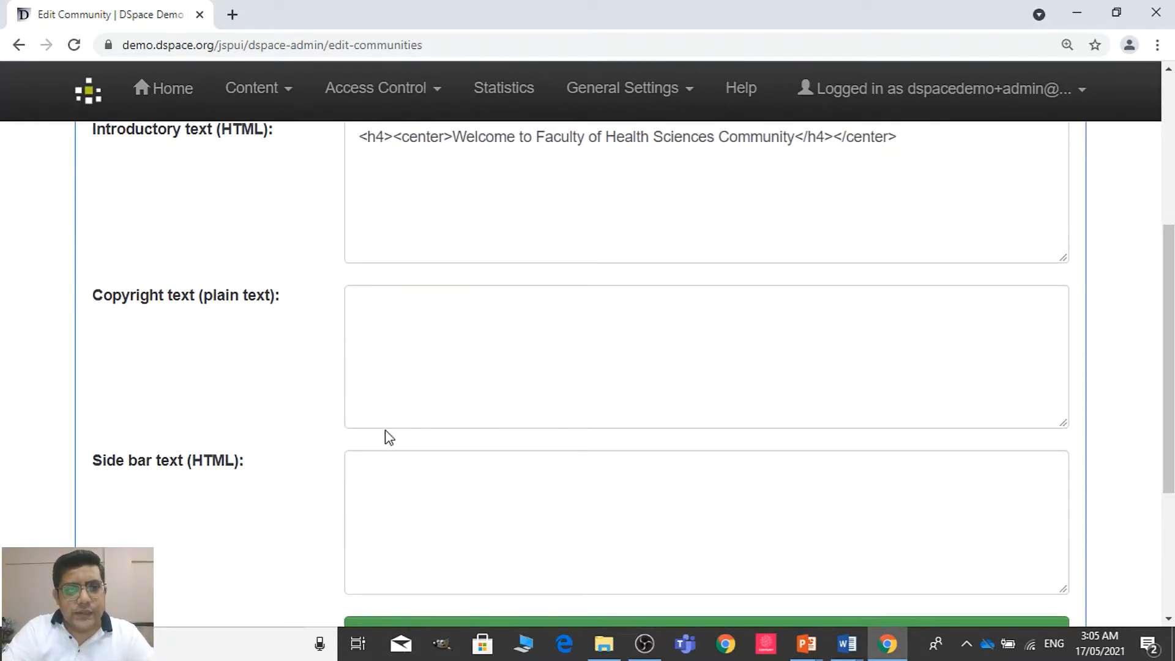
pyautogui.click(504, 355)
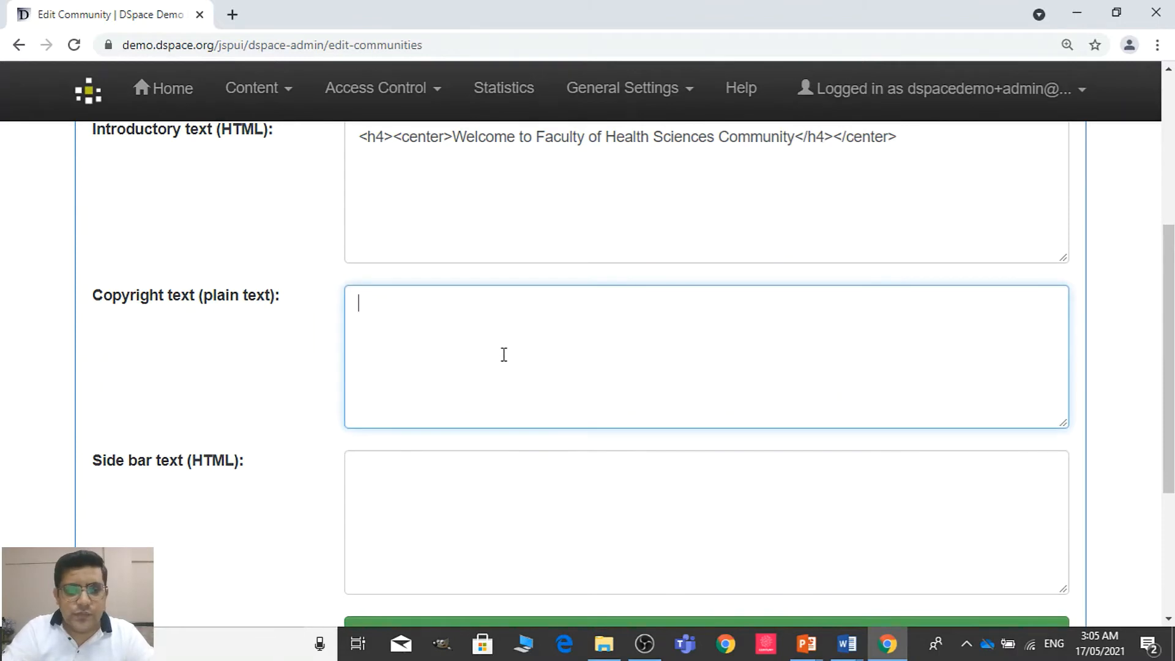
pyautogui.write('We')
pyautogui.press('BackSpace')
pyautogui.press('BackSpace')
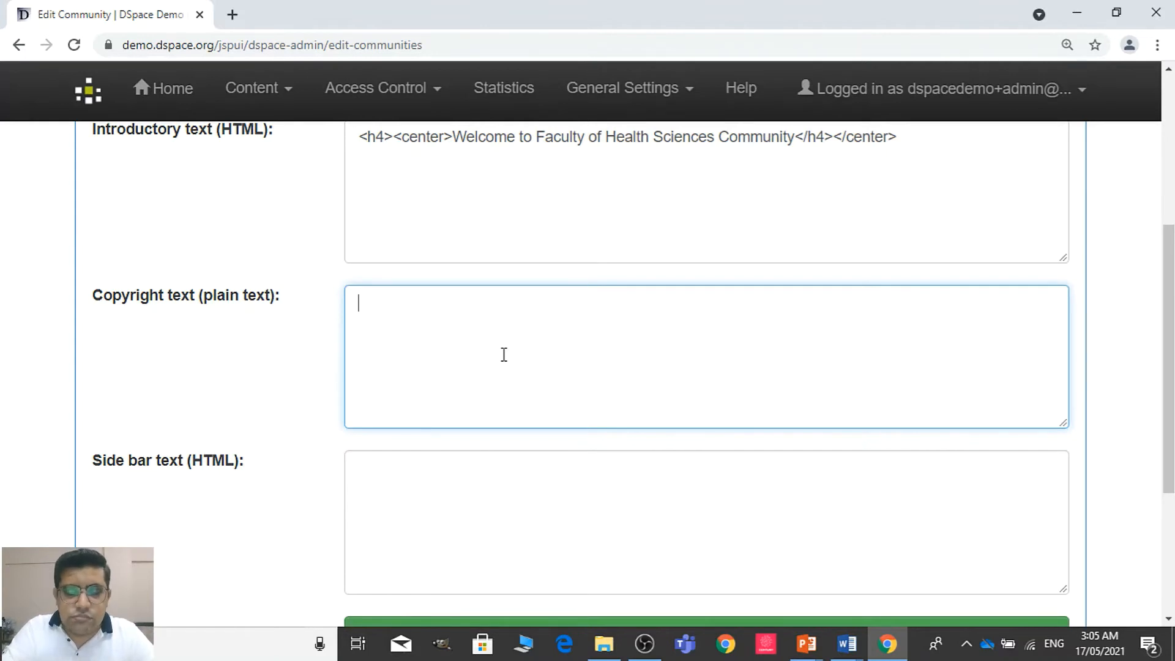
pyautogui.write('For ')
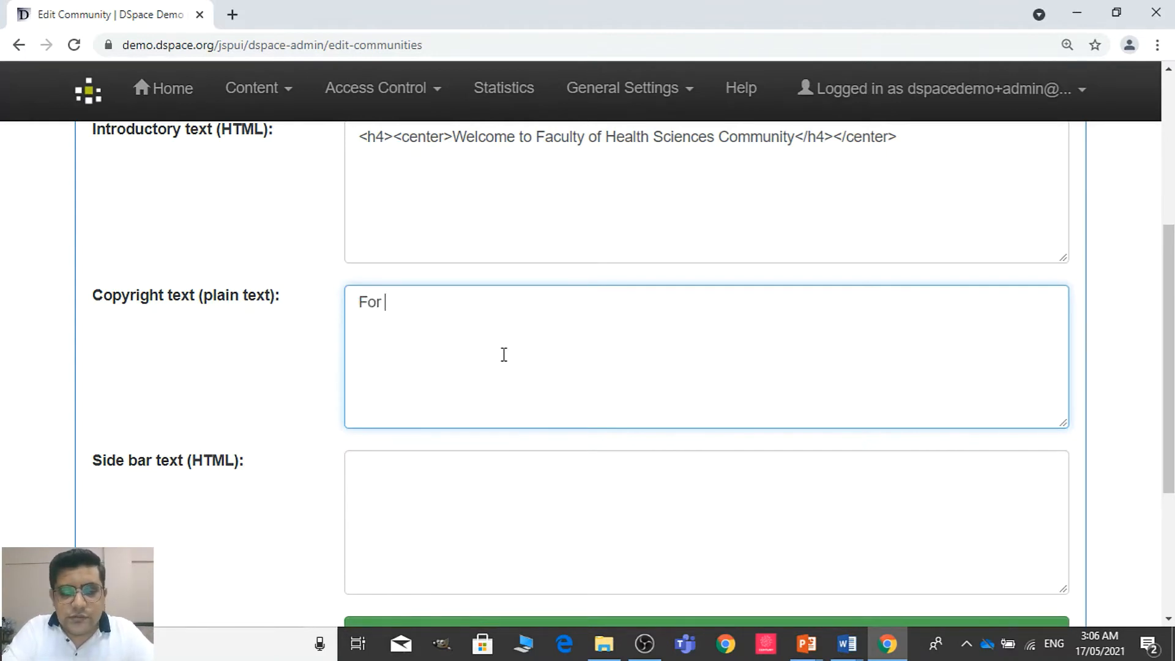
pyautogui.write('Copt')
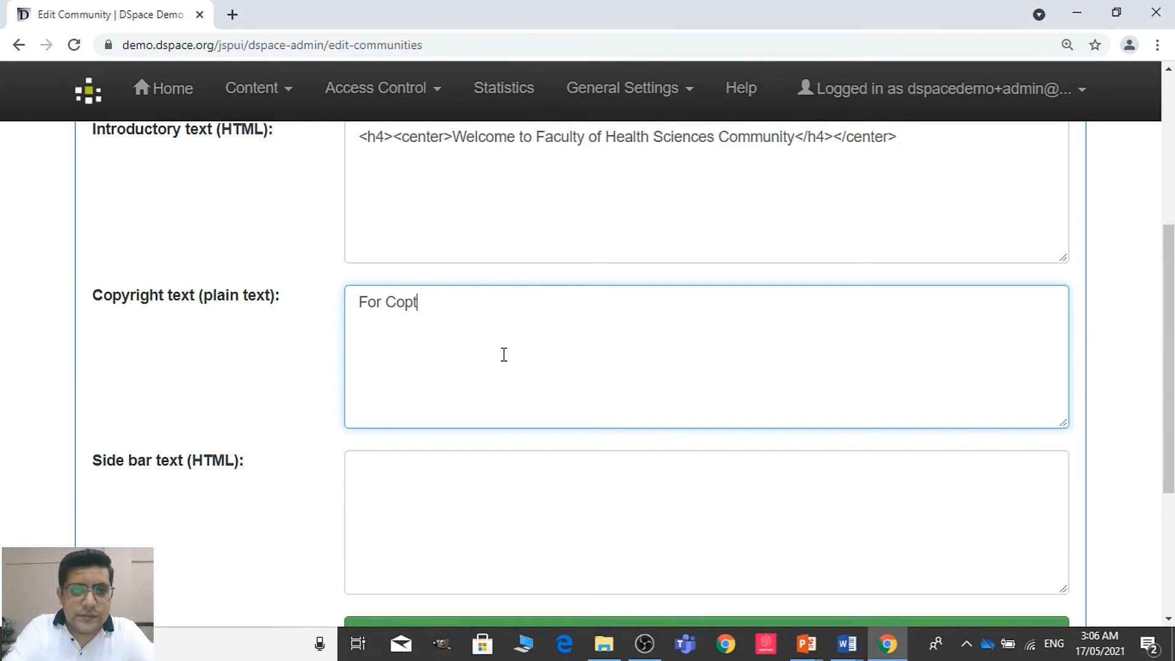
pyautogui.press('BackSpace')
pyautogui.write('yrig')
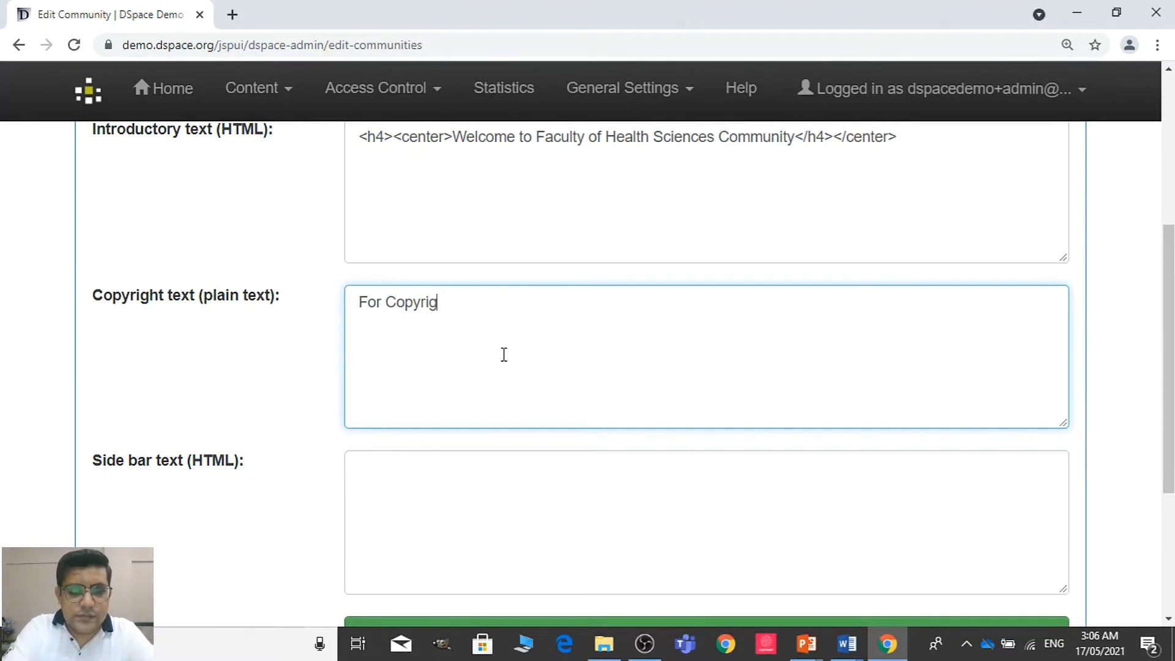
pyautogui.write('ht acce')
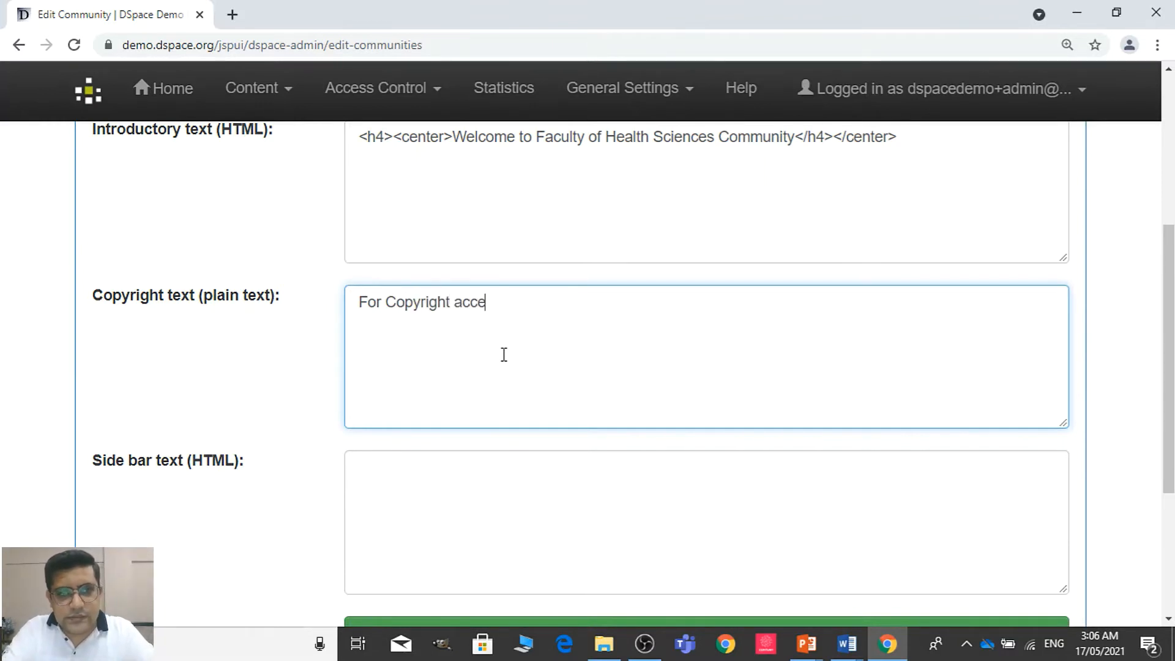
pyautogui.write('ss , ')
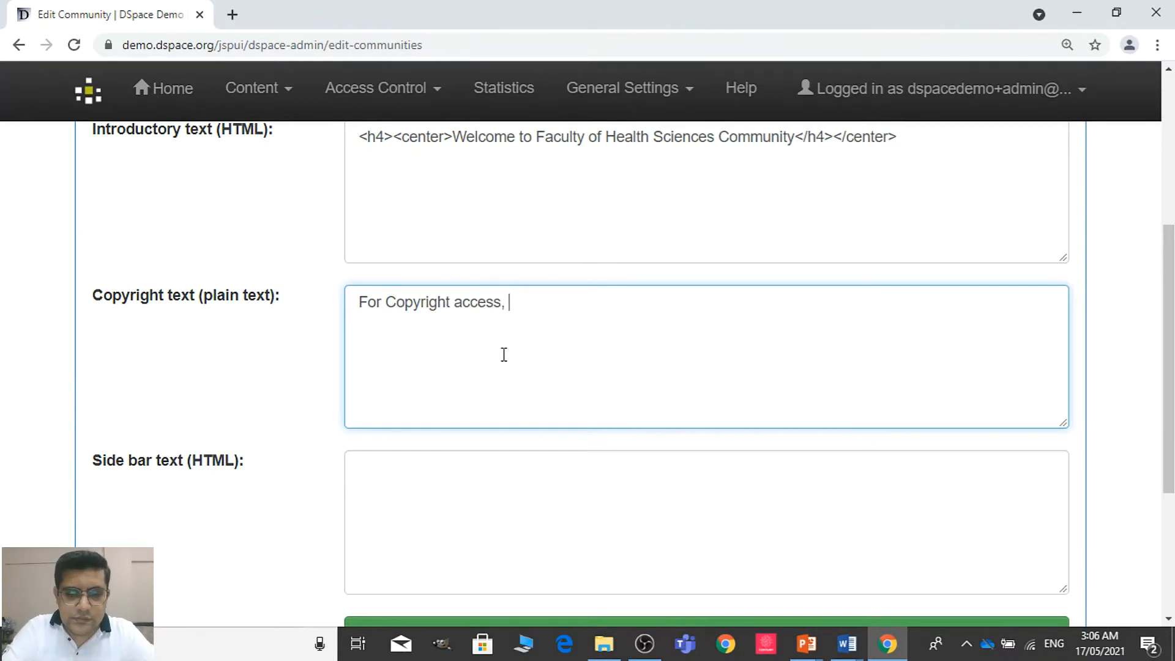
pyautogui.write('please write ')
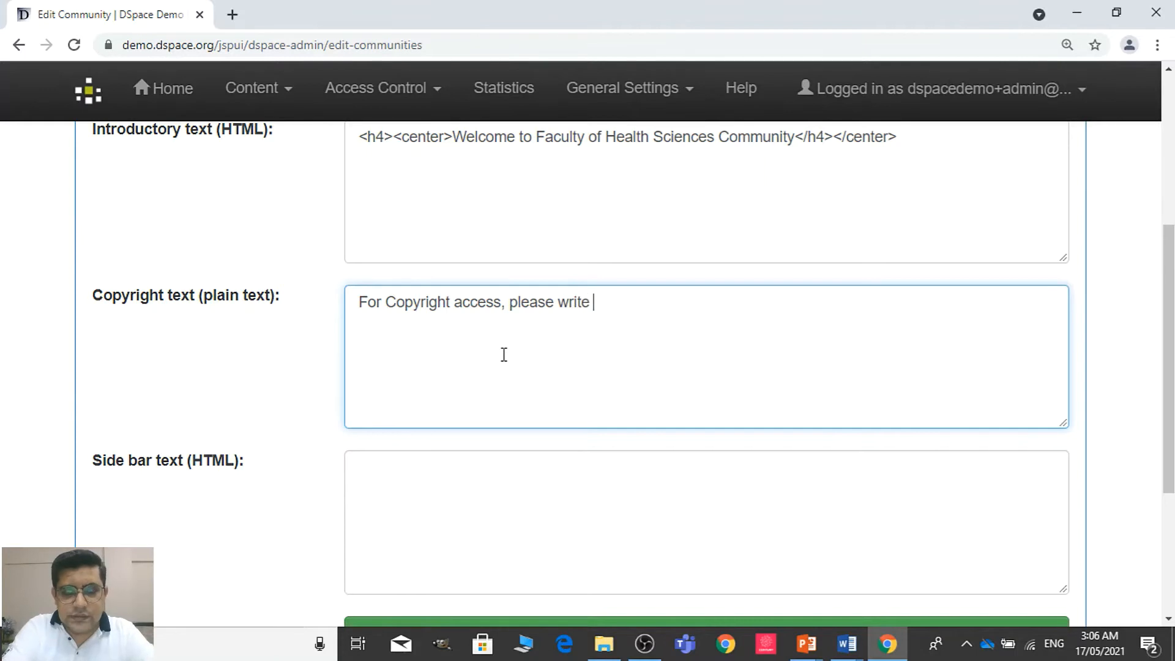
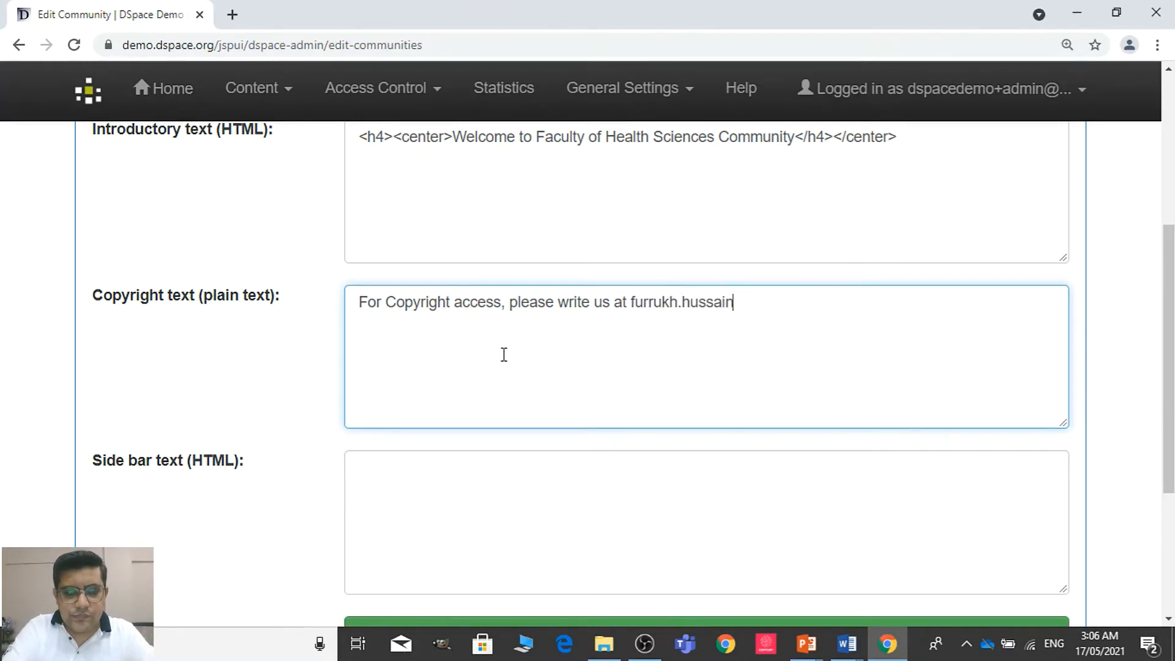
# Complete the copyright text by adding the contact e-mail address after "please write us at"
pyautogui.write('@')
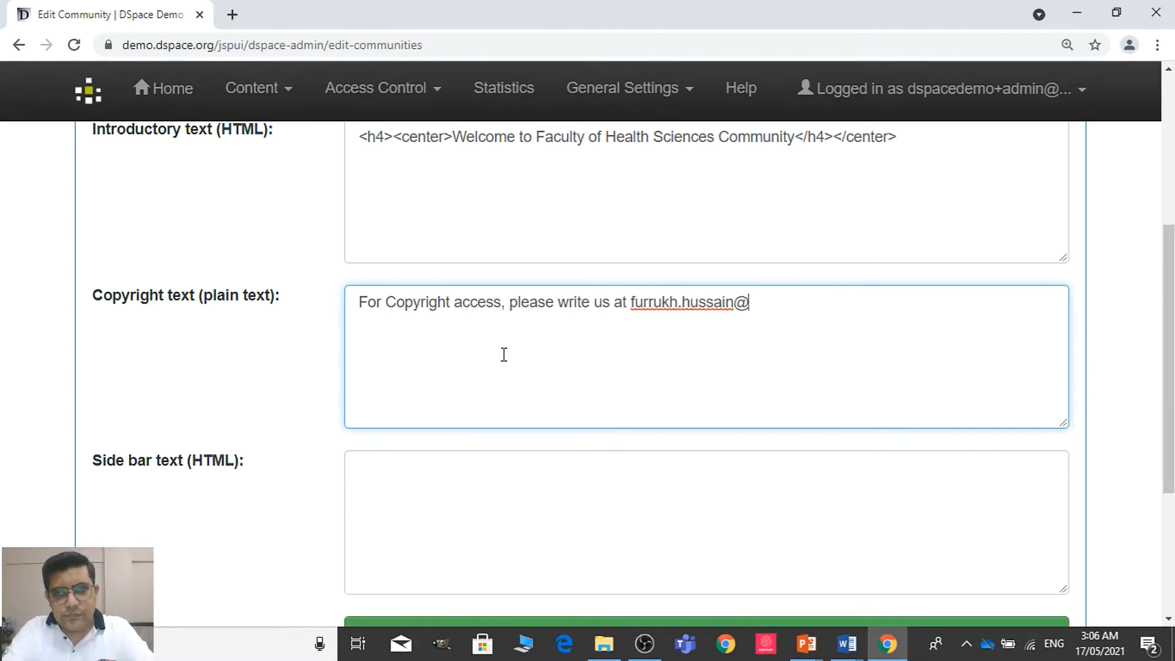
pyautogui.write('gmail.com')
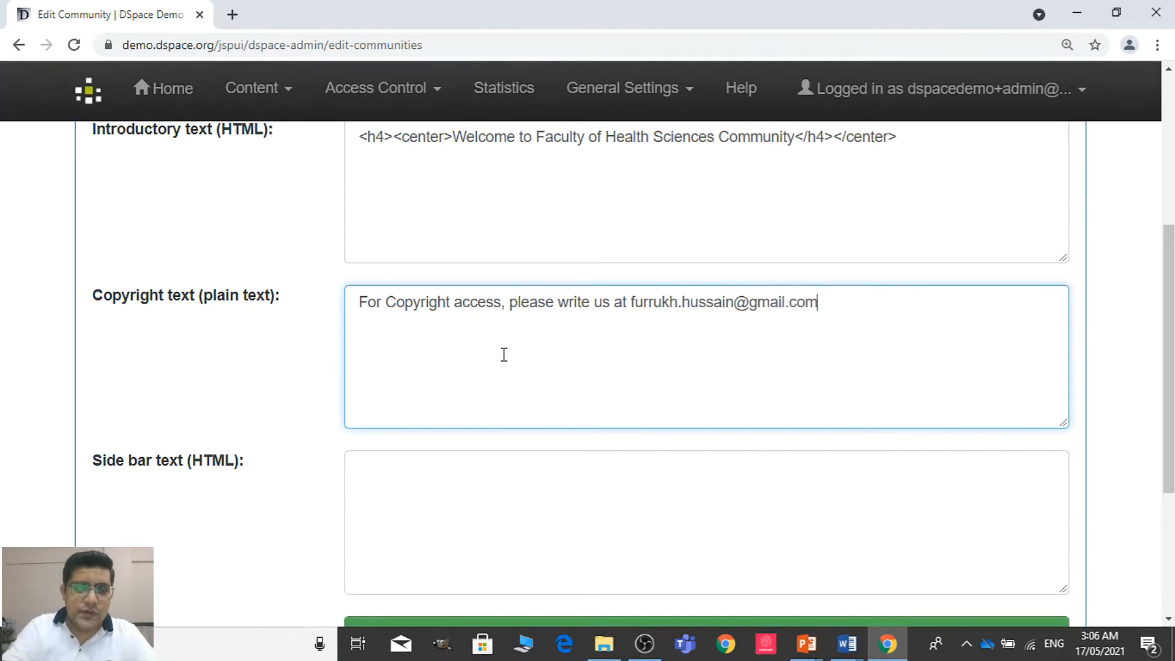
# Change the capital C of "Copyright" to a lowercase c in the copyright text
pyautogui.click(390, 310)
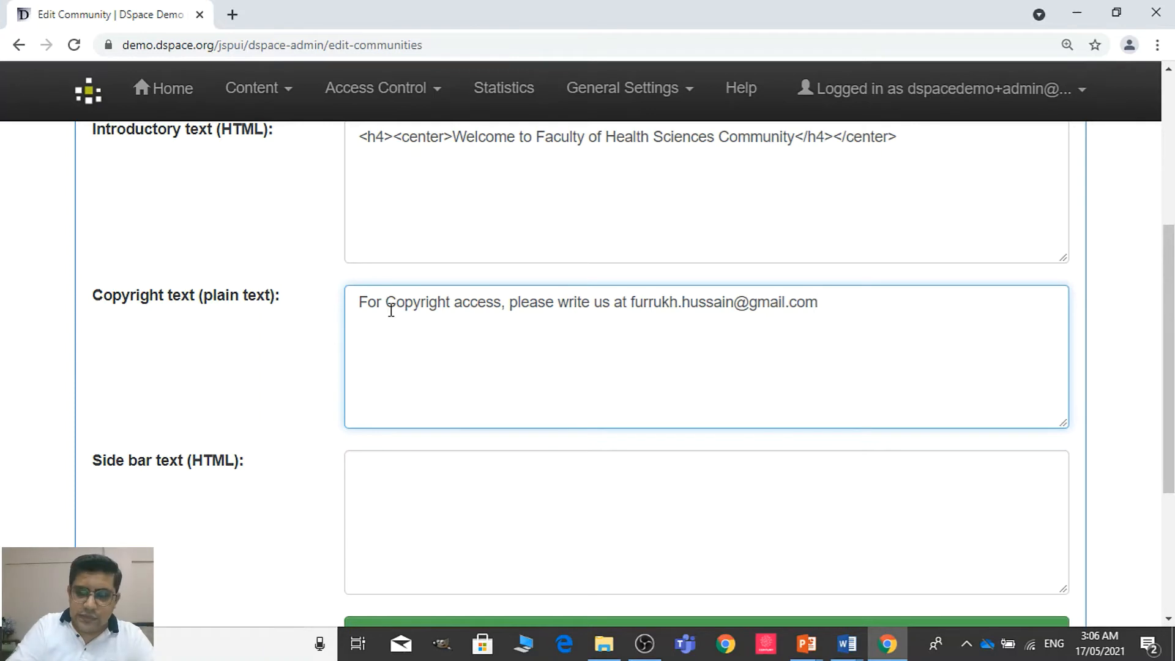
pyautogui.write('C')
pyautogui.hotkey('shift', 'Right')
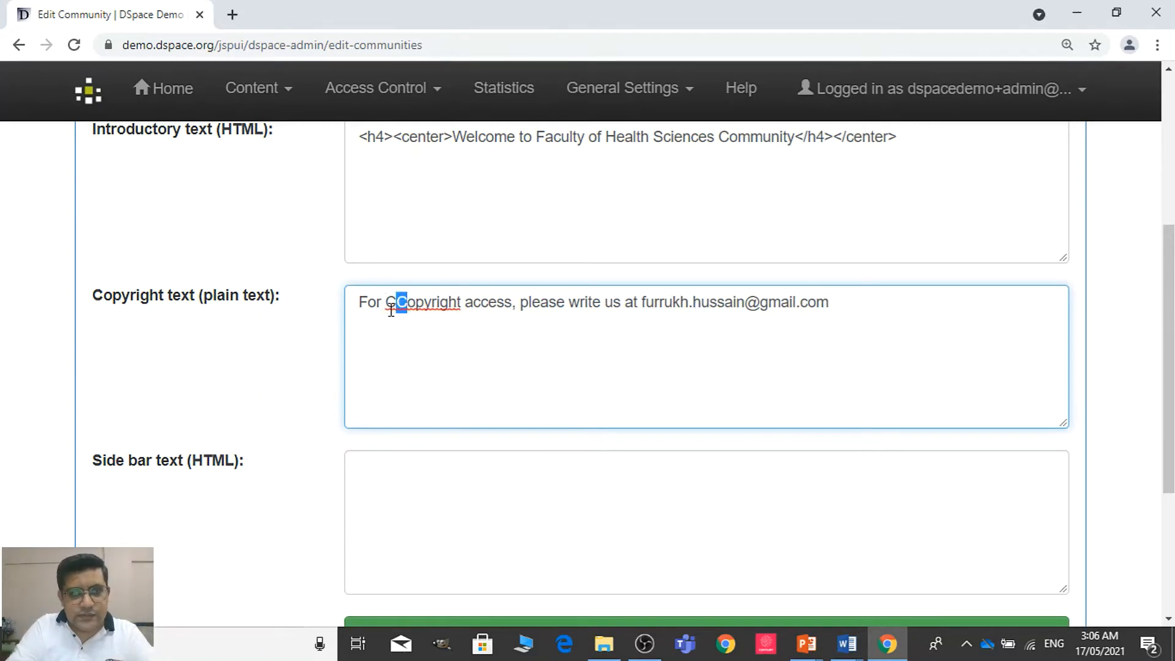
pyautogui.press('BackSpace')
pyautogui.press('BackSpace')
pyautogui.write('c')
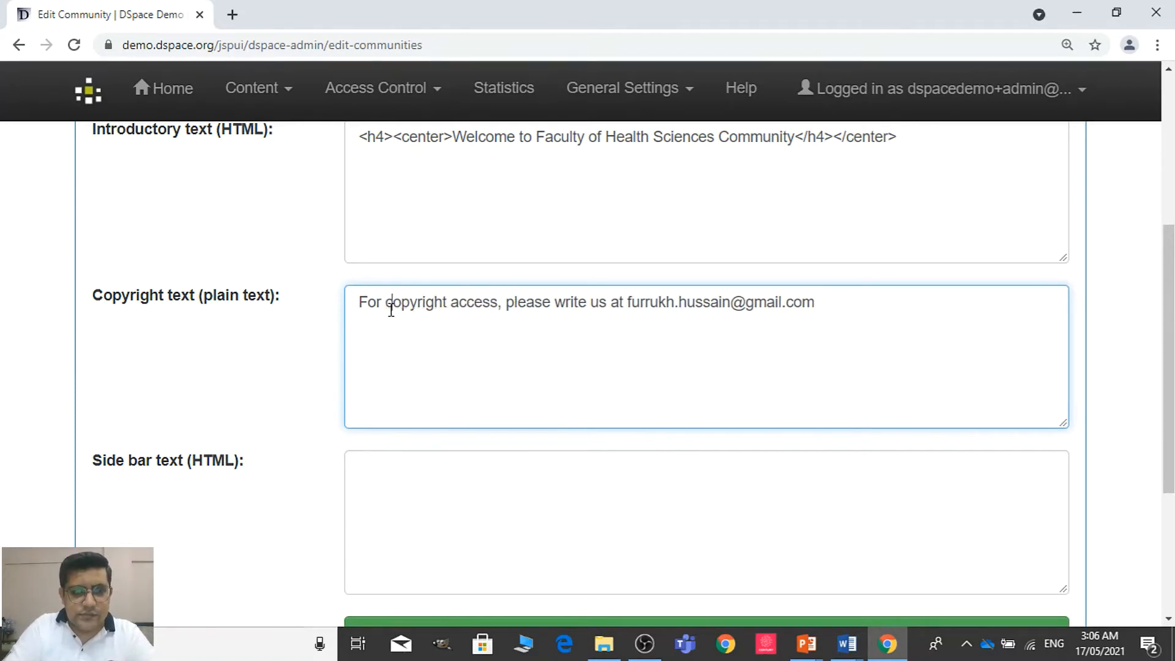
# Enter "<hr>Approved by CPSP</hr>" as the community's side bar HTML text
pyautogui.click(467, 524)
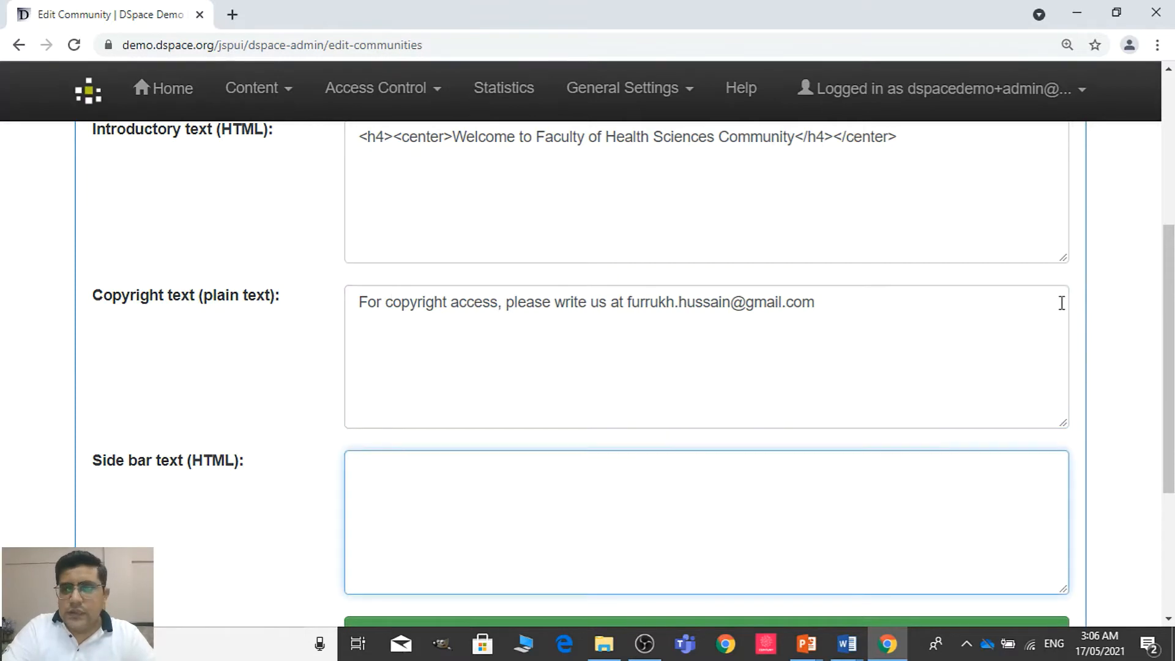
pyautogui.moveTo(1170, 274); pyautogui.dragTo(1172, 388)
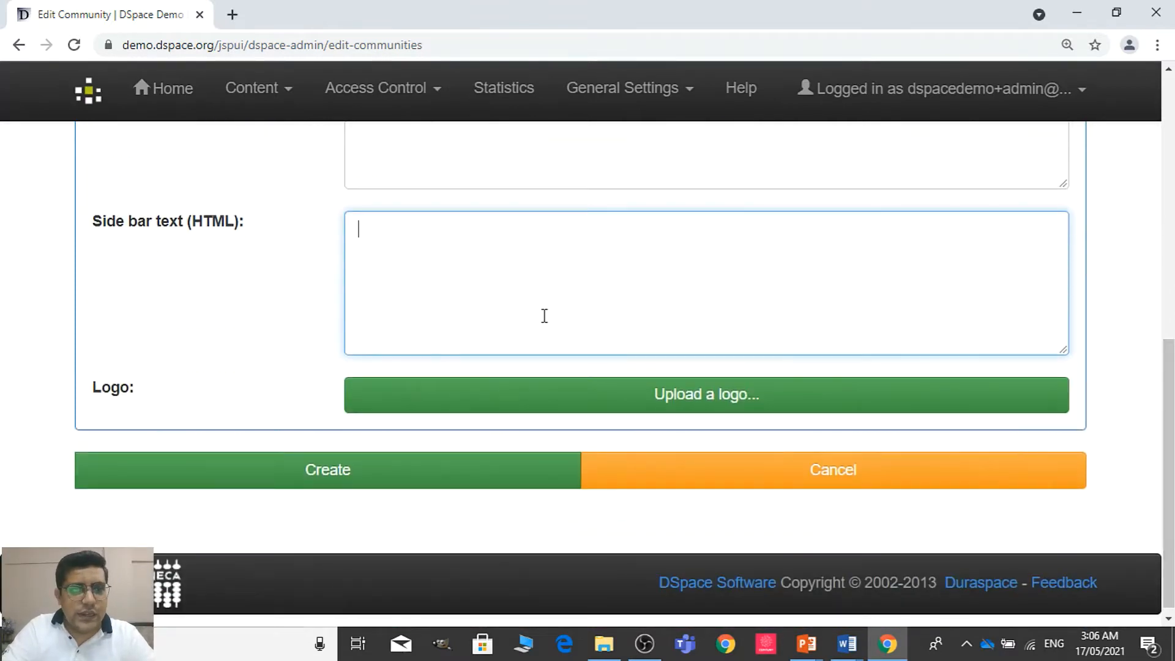
pyautogui.write('<')
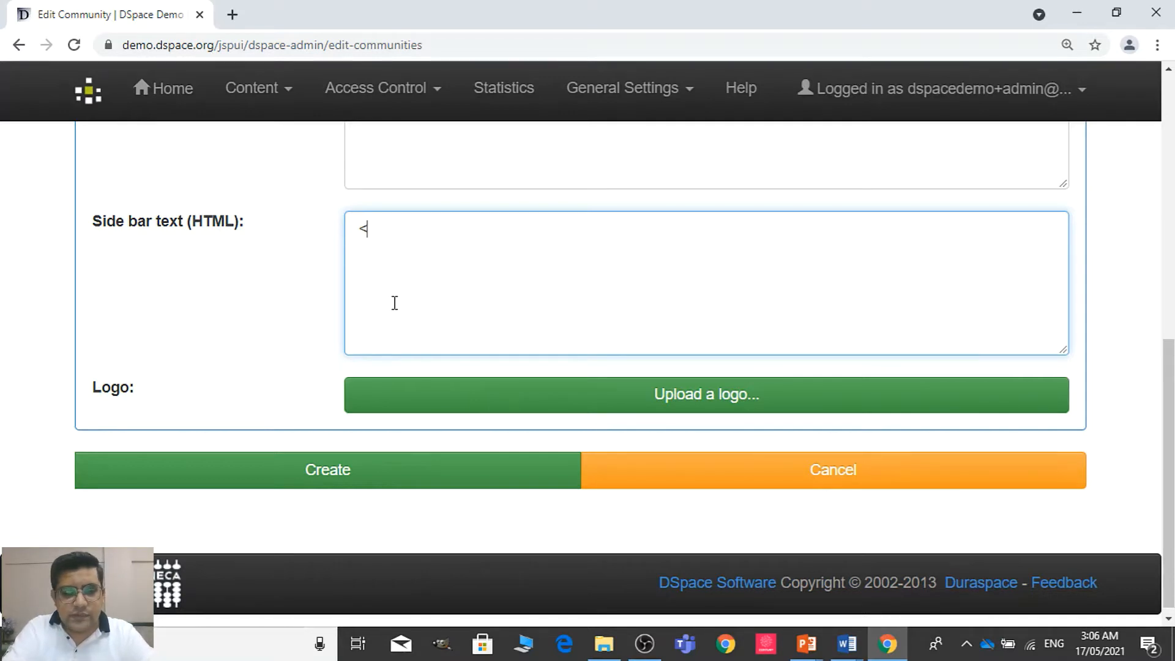
pyautogui.write('hr>')
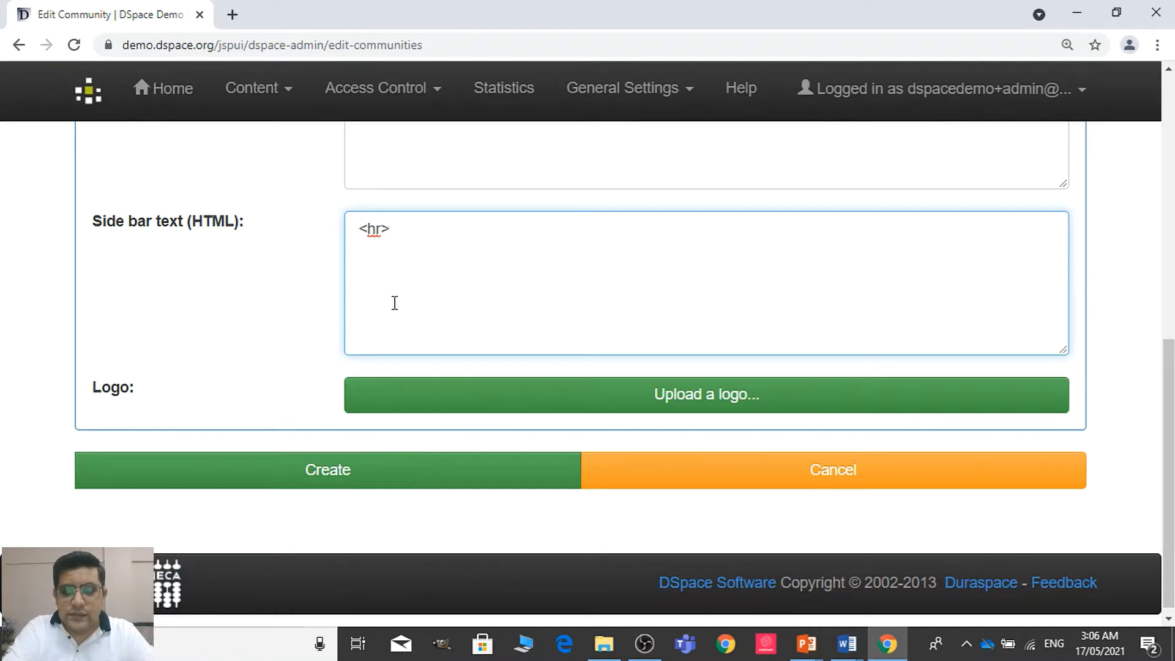
pyautogui.write('A')
pyautogui.press('BackSpace')
pyautogui.write('A')
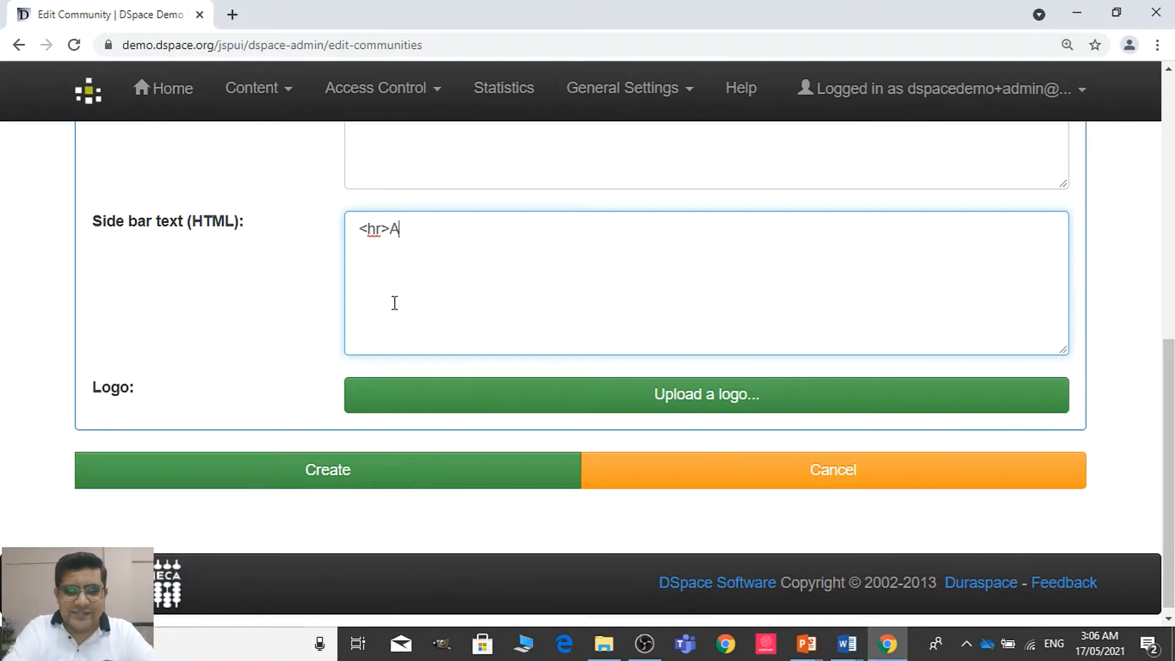
pyautogui.write('pproved b')
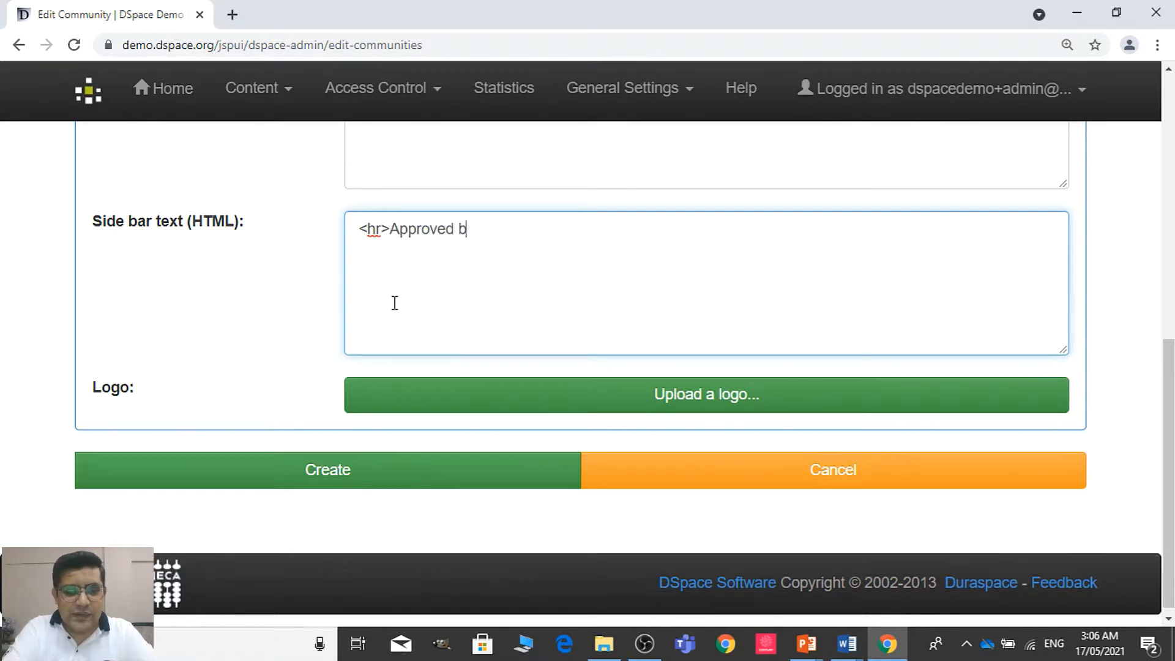
pyautogui.write('y CPS')
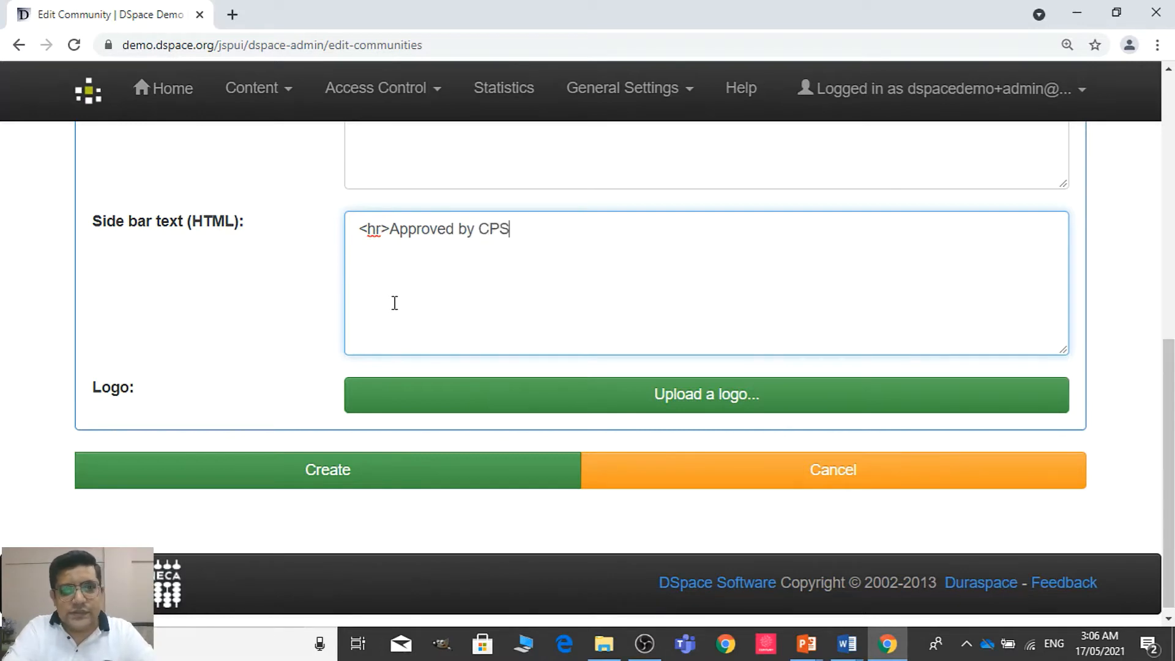
pyautogui.write('P')
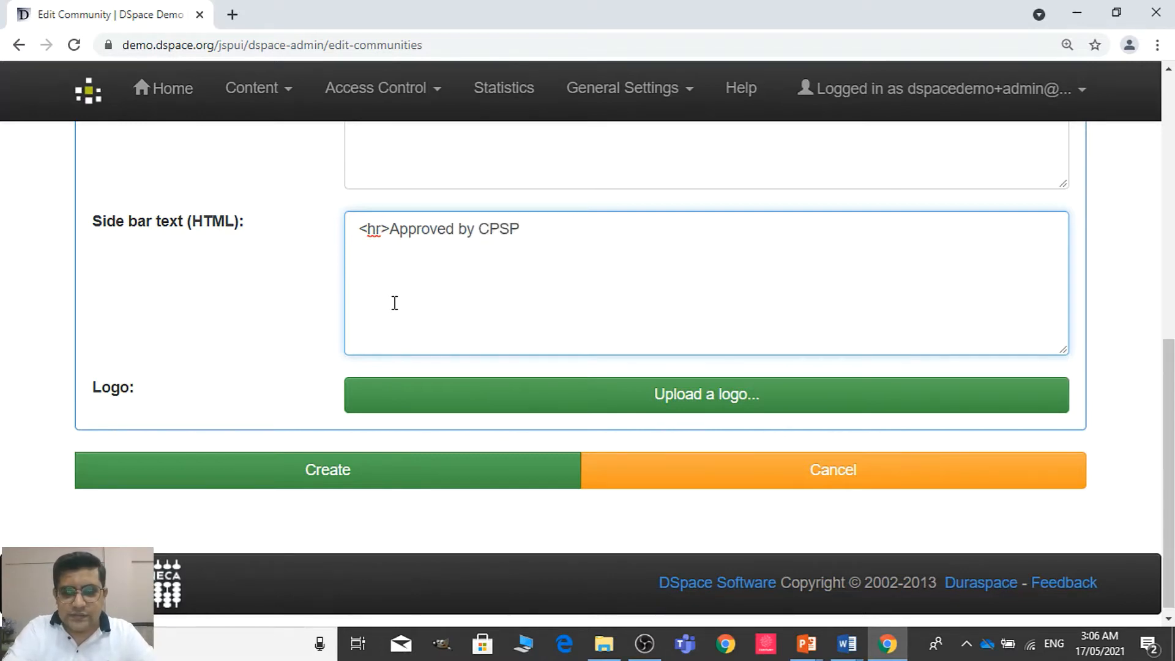
pyautogui.write('<')
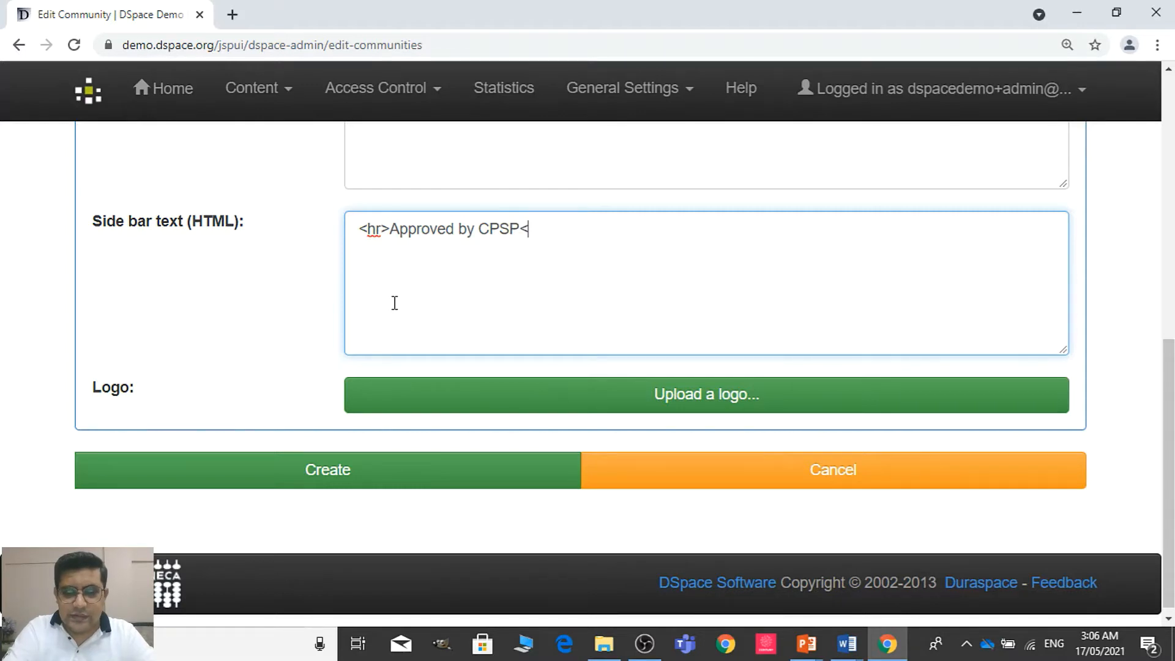
pyautogui.write('/hr>')
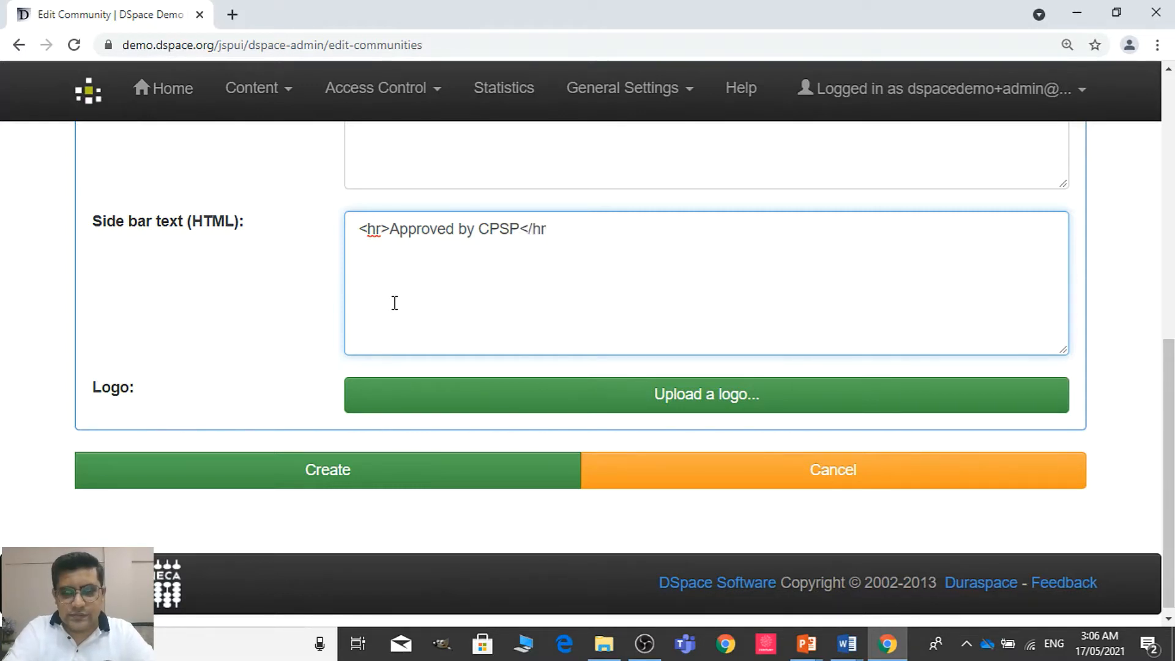
# Upload the image "faculty of health sci" from the Downloads folder as the community's logo
pyautogui.click(500, 409)
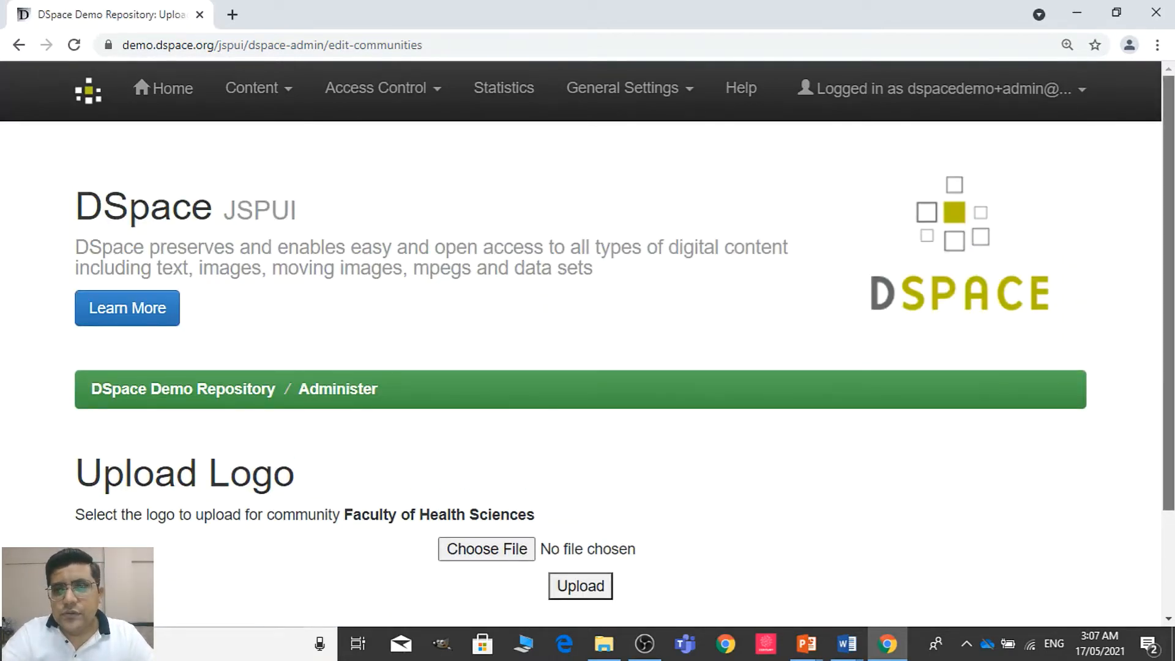
pyautogui.scroll(-2, 612, 367)
pyautogui.click(513, 427)
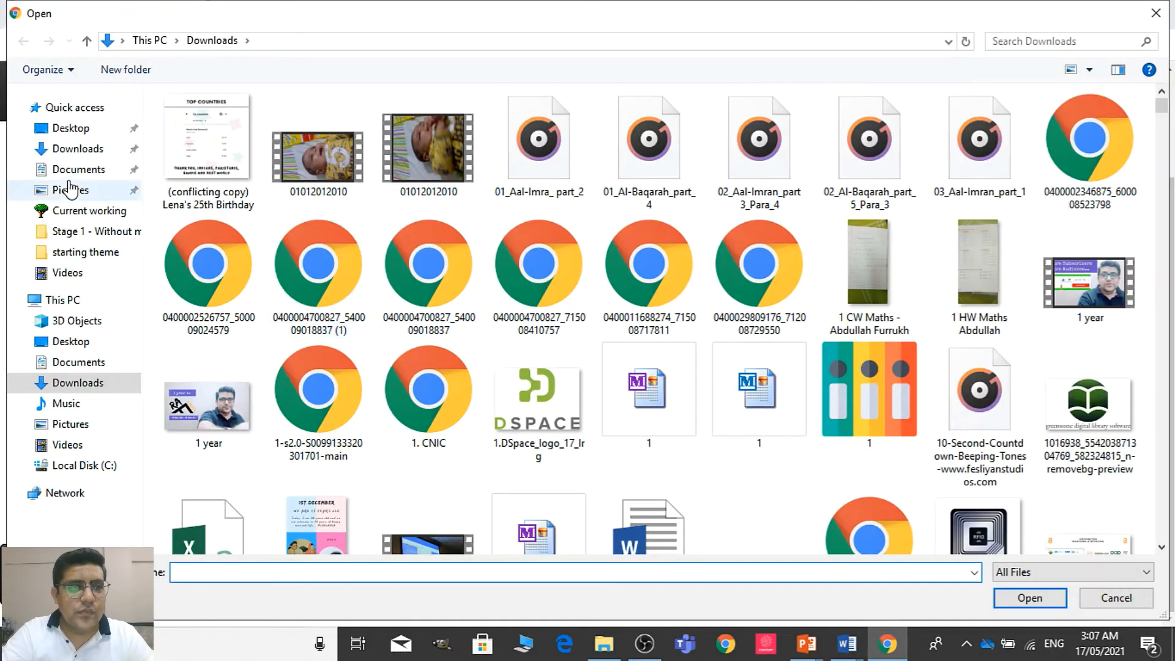
pyautogui.click(70, 150)
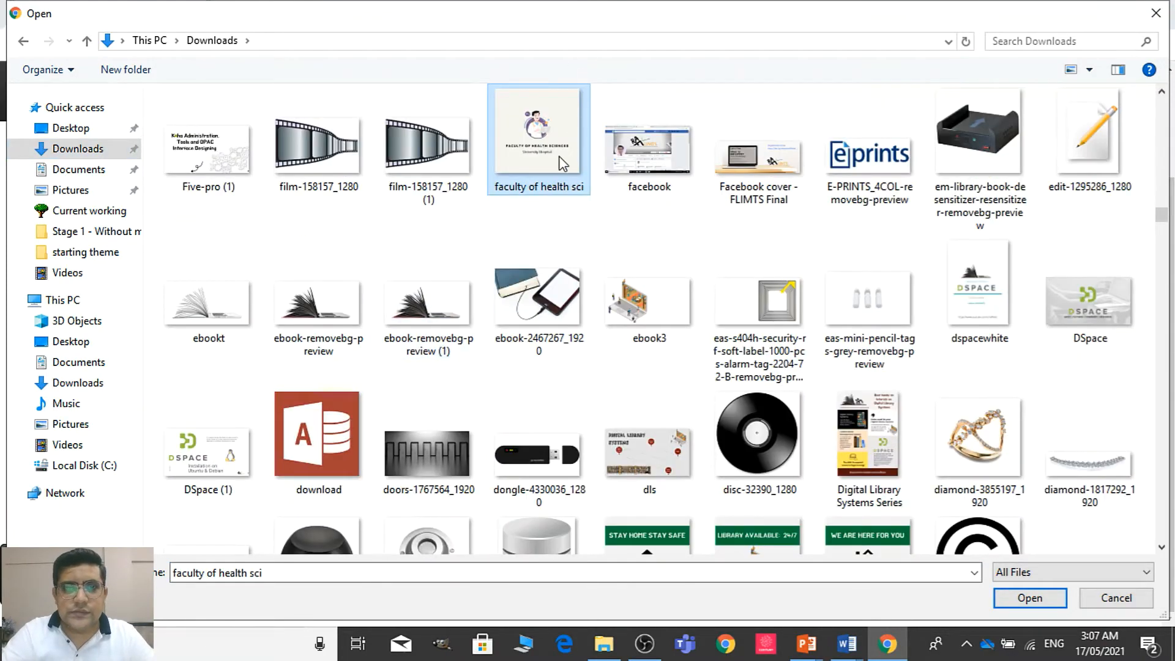
pyautogui.doubleClick(561, 164)
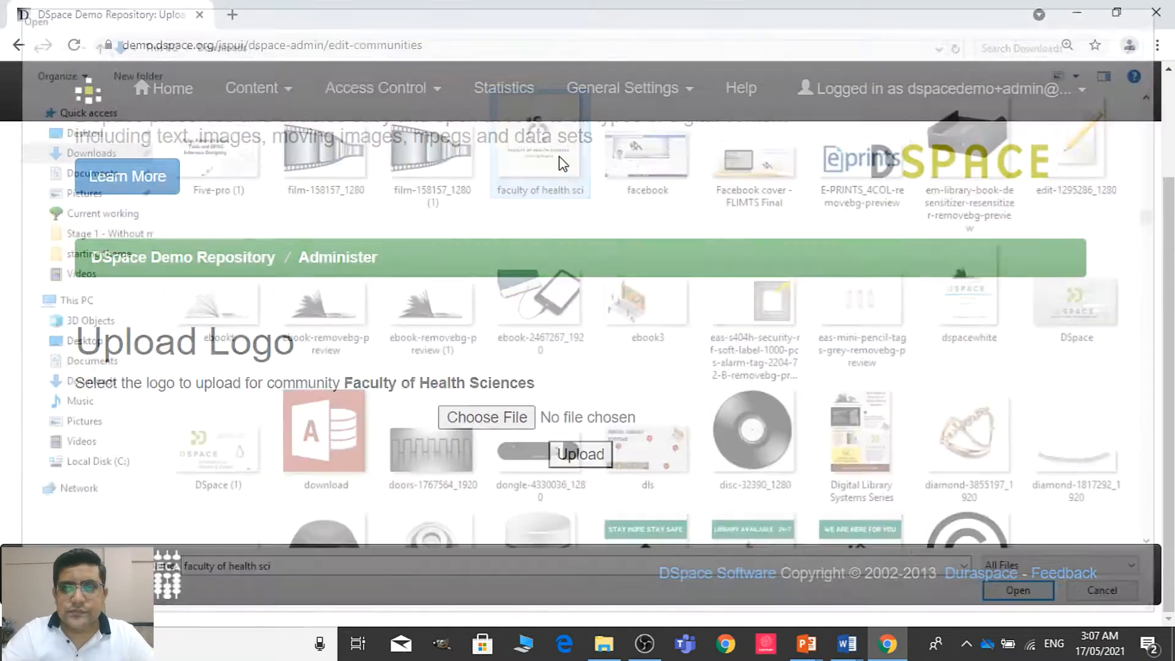
pyautogui.click(570, 462)
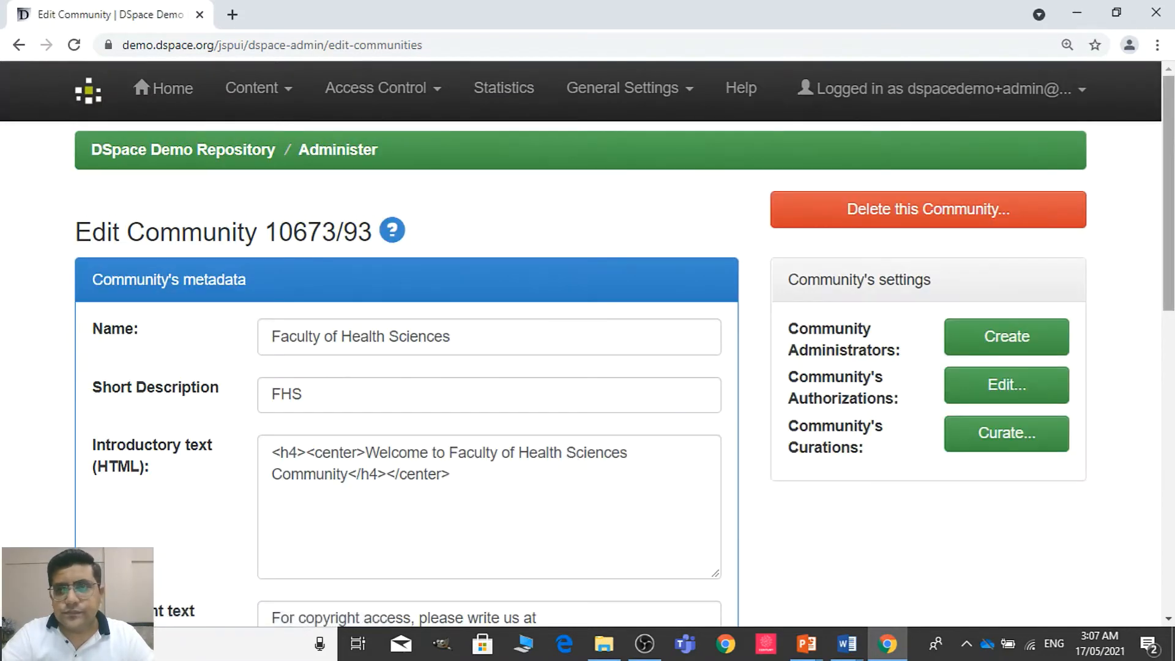
# Check the Faculty of Health Sciences metadata and logo, and save the community with an update
pyautogui.scroll(-3, 572, 459)
pyautogui.moveTo(1168, 254)
pyautogui.mouseDown()
pyautogui.moveTo(1168, 264)
pyautogui.moveTo(1169, 240)
pyautogui.mouseUp()
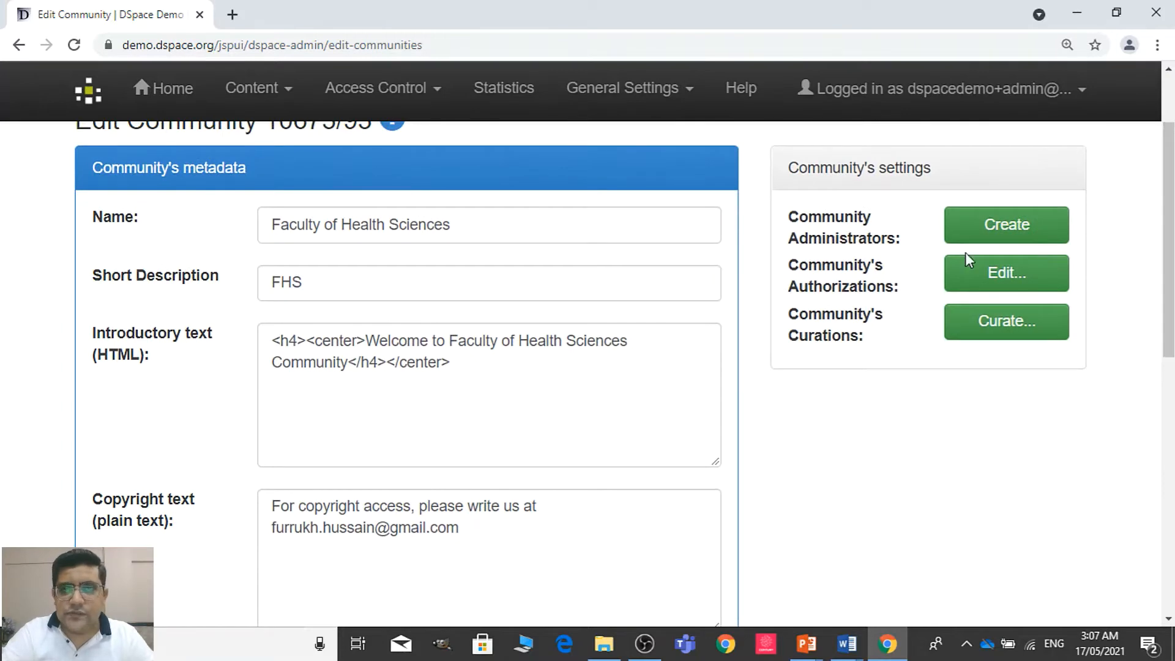
pyautogui.scroll(-4, 587, 367)
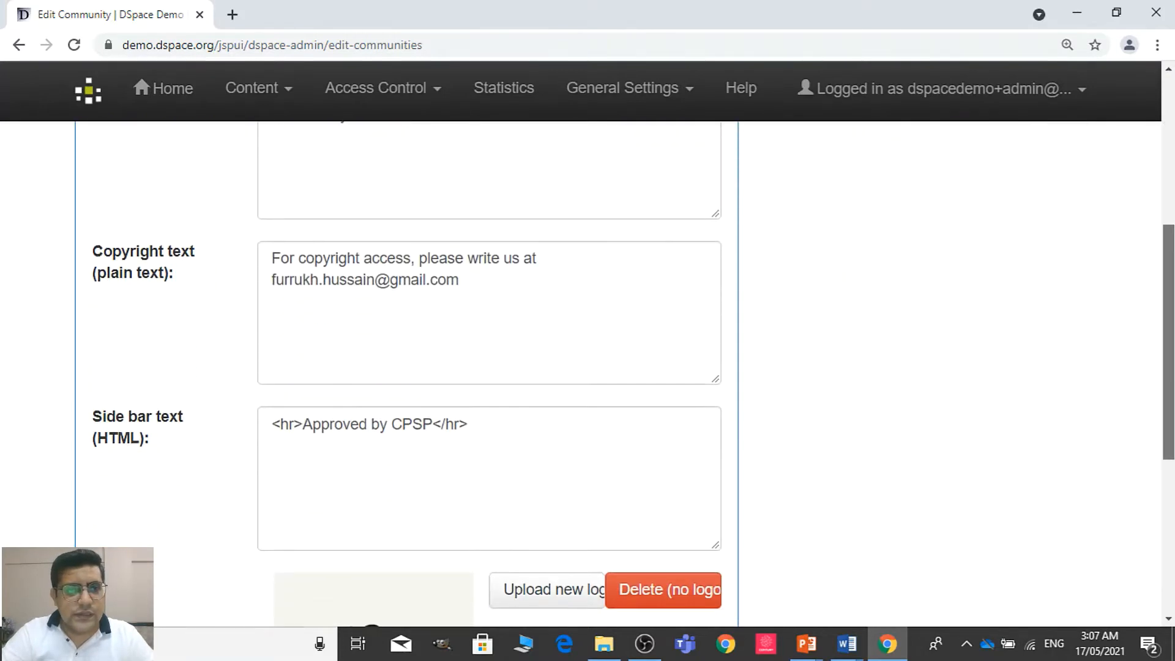
pyautogui.scroll(-3, 587, 367)
pyautogui.scroll(-1, 588, 367)
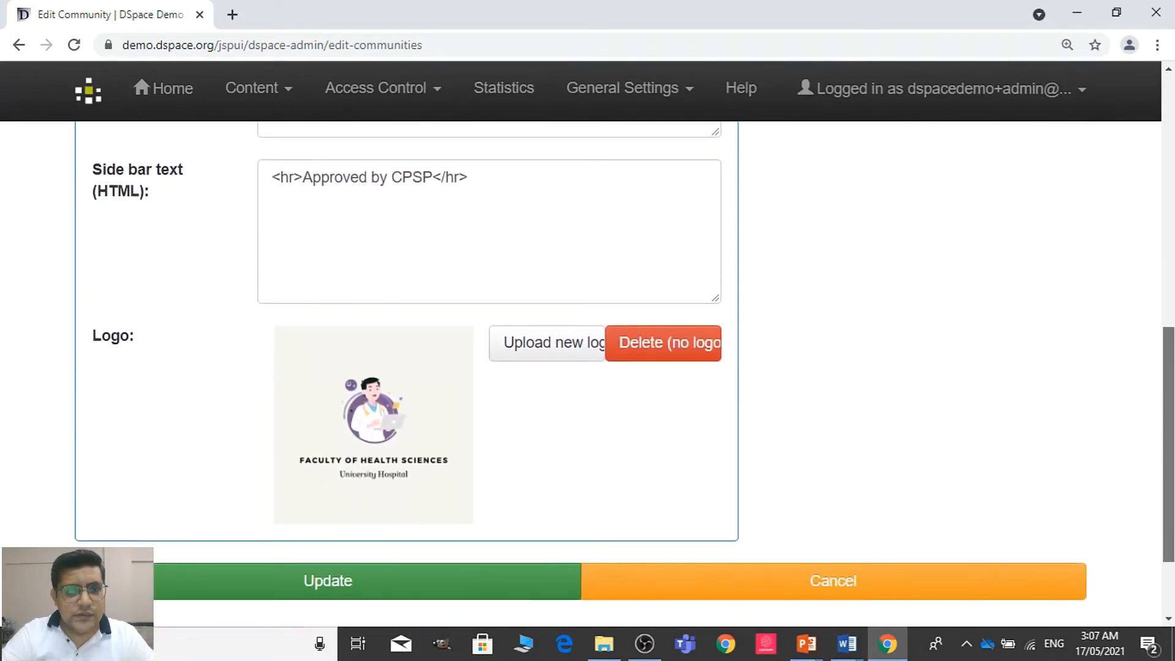
pyautogui.scroll(-2, 588, 367)
pyautogui.scroll(1, 587, 367)
pyautogui.scroll(9, 587, 367)
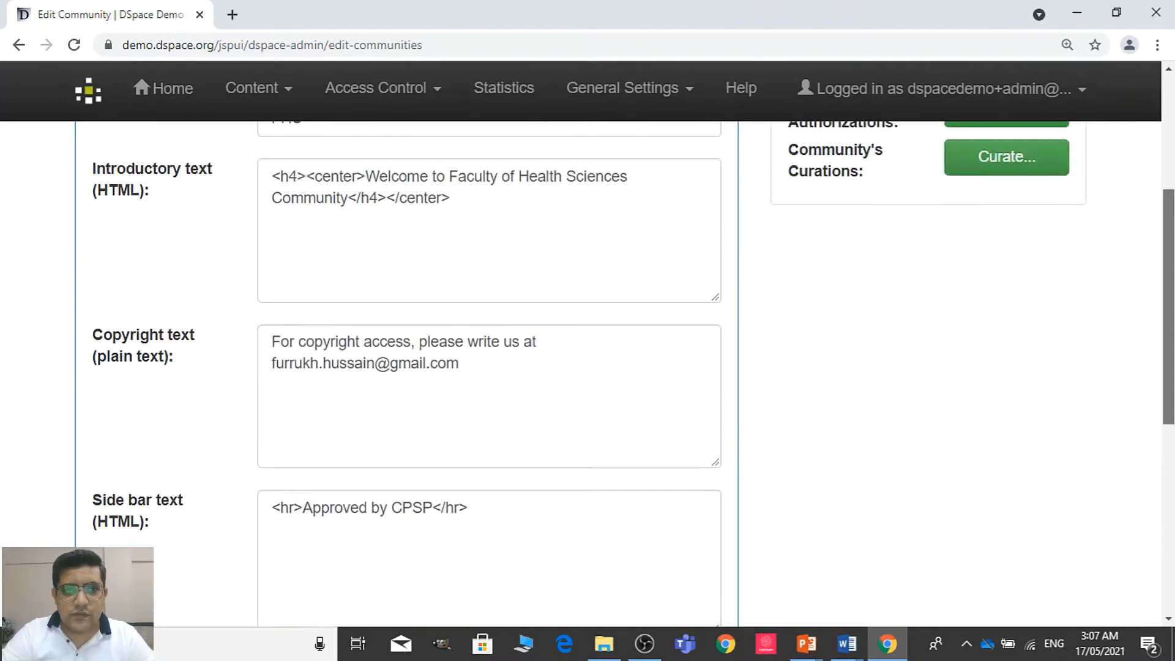
pyautogui.scroll(-10, 587, 484)
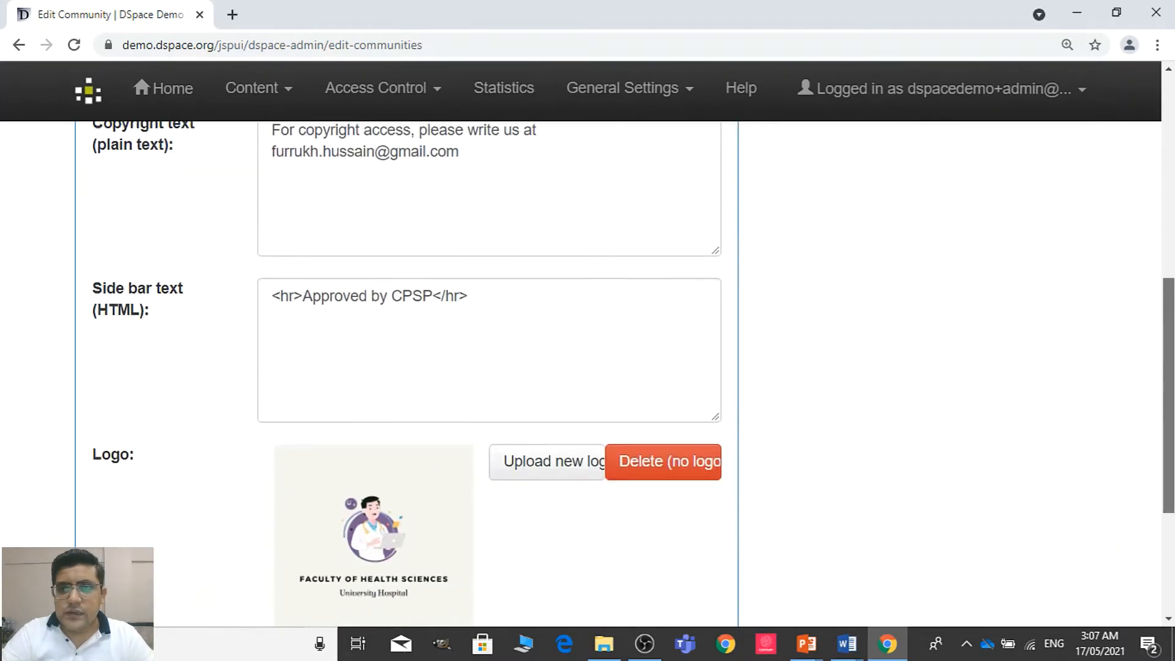
pyautogui.click(504, 501)
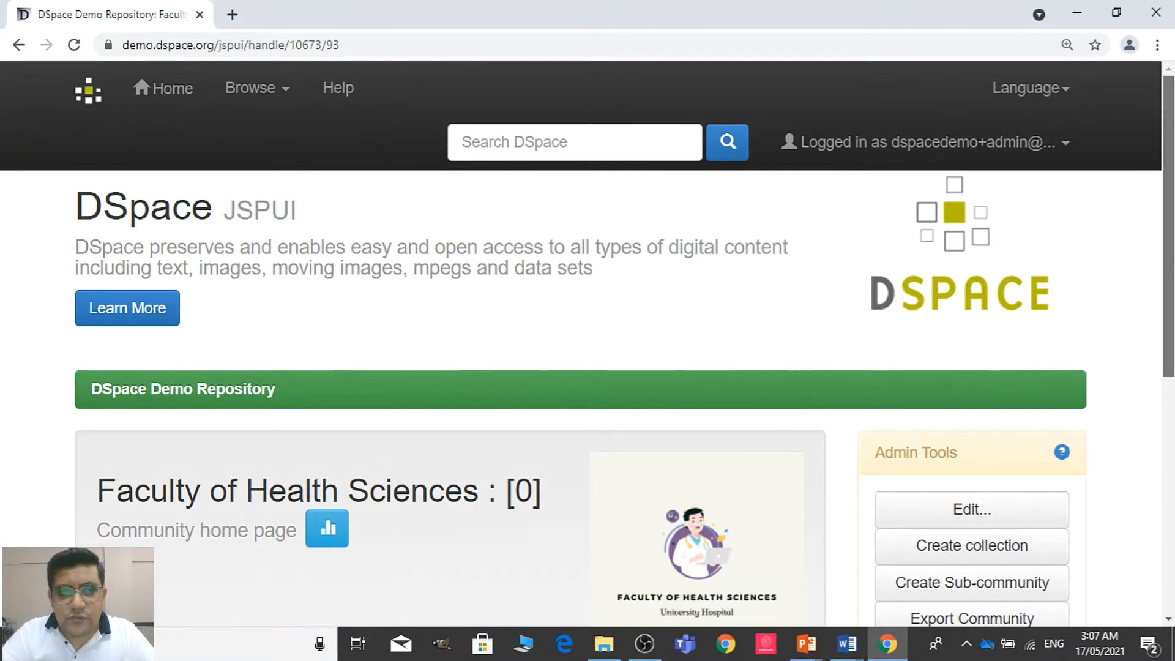
# Open the creation form for a sub-community under the Faculty of Health Sciences community
pyautogui.scroll(-3, 781, 439)
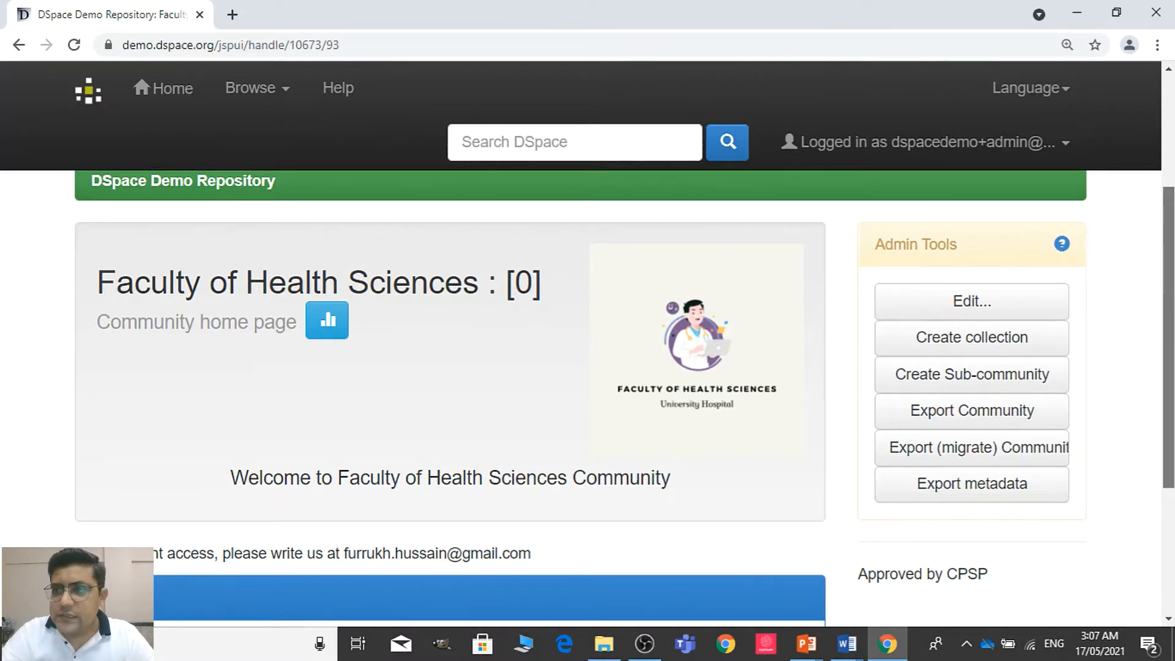
pyautogui.scroll(-2, 314, 554)
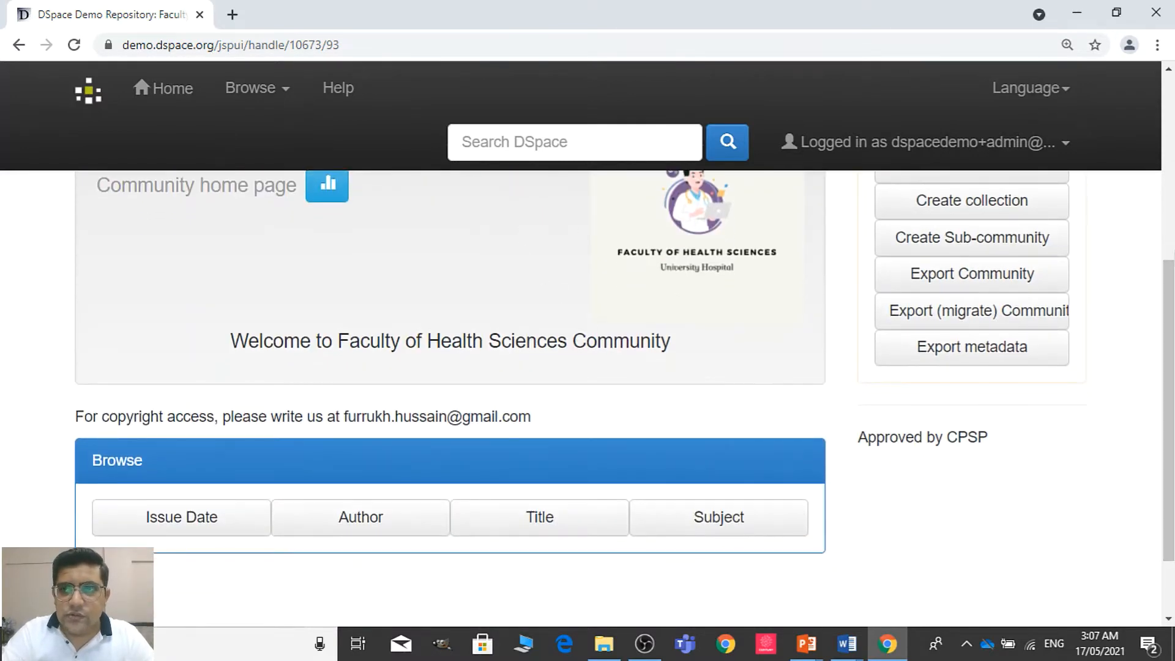
pyautogui.moveTo(1168, 314); pyautogui.dragTo(1169, 186)
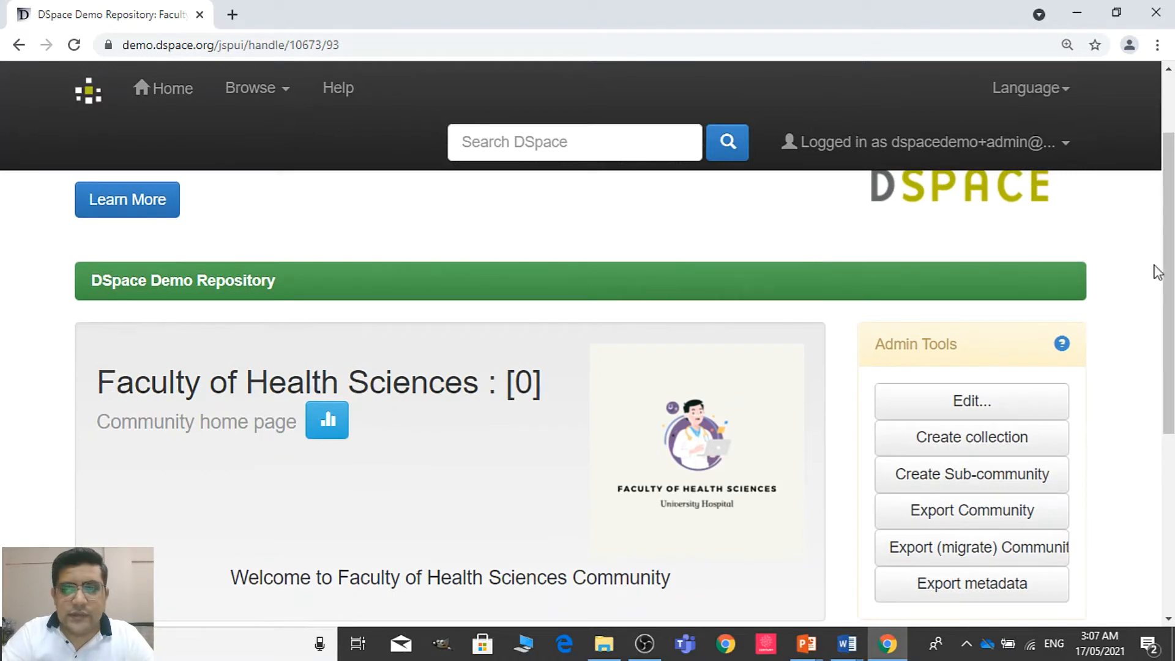
pyautogui.scroll(-1, 1028, 263)
pyautogui.scroll(-1, 588, 367)
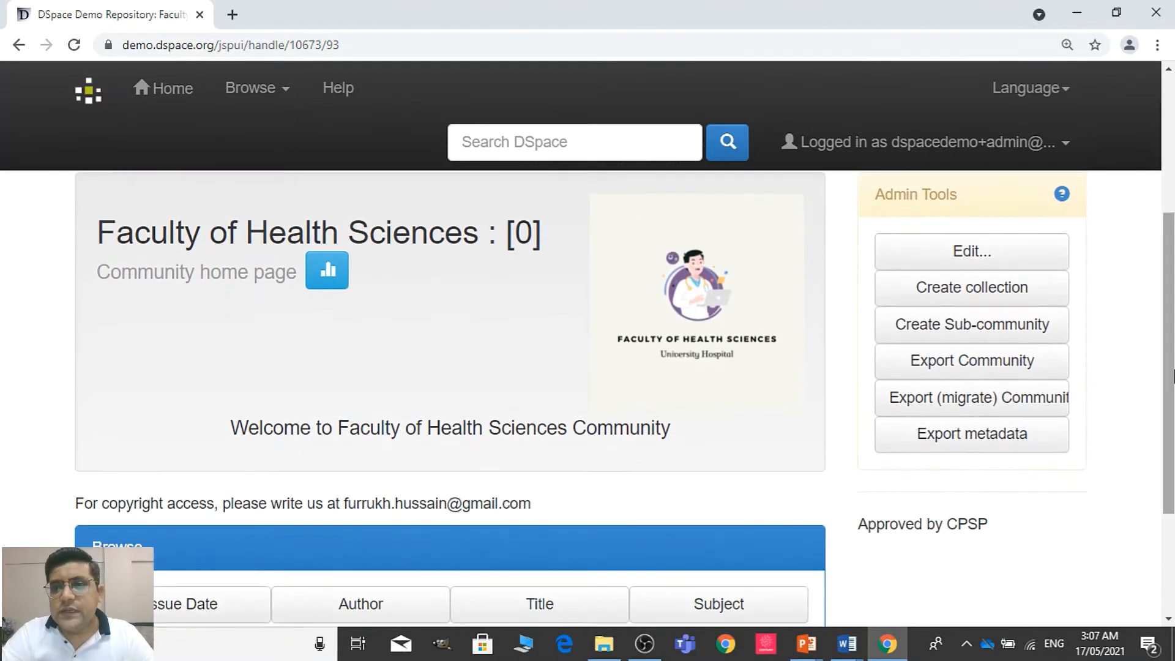
pyautogui.click(992, 336)
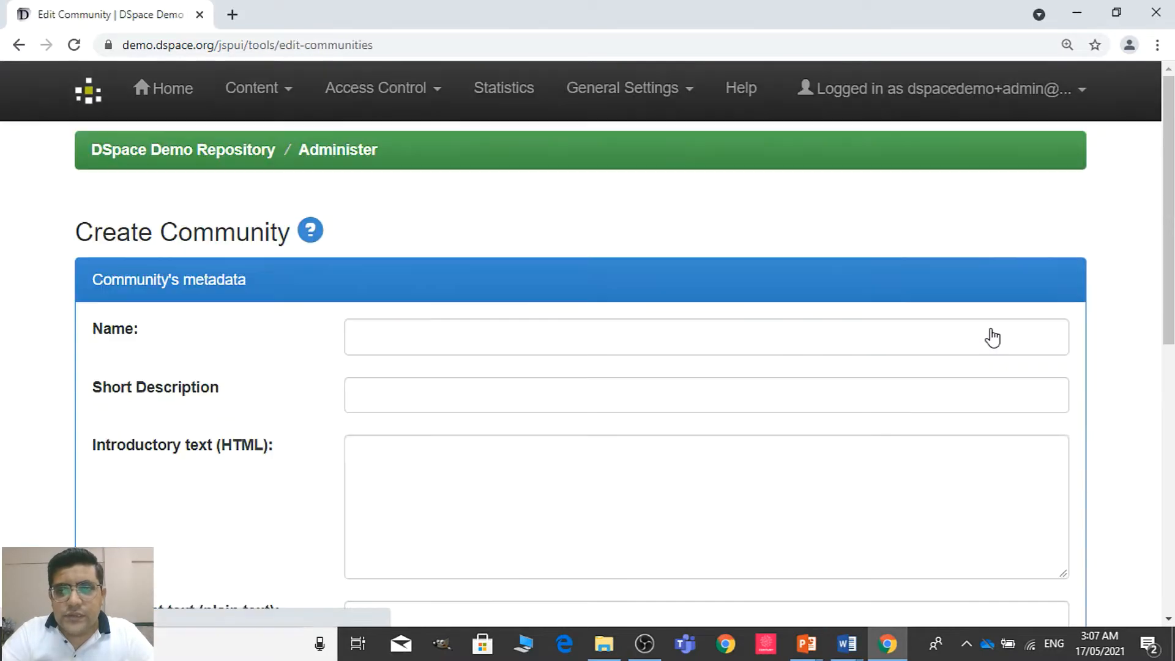
pyautogui.click(918, 338)
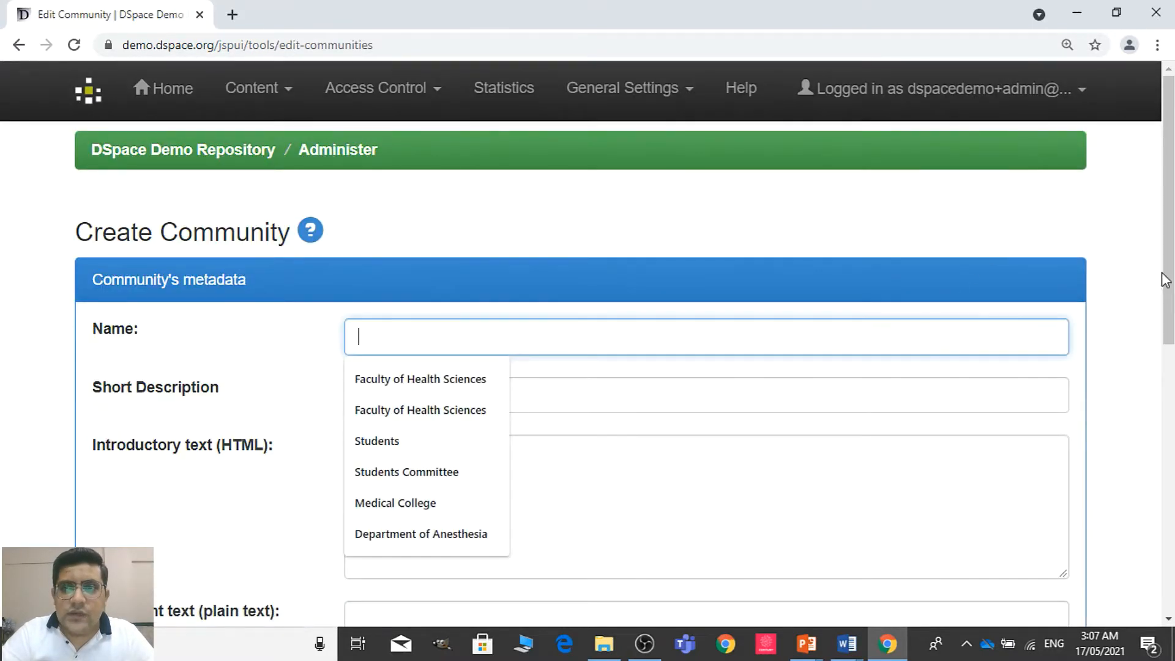
pyautogui.scroll(-2, 618, 367)
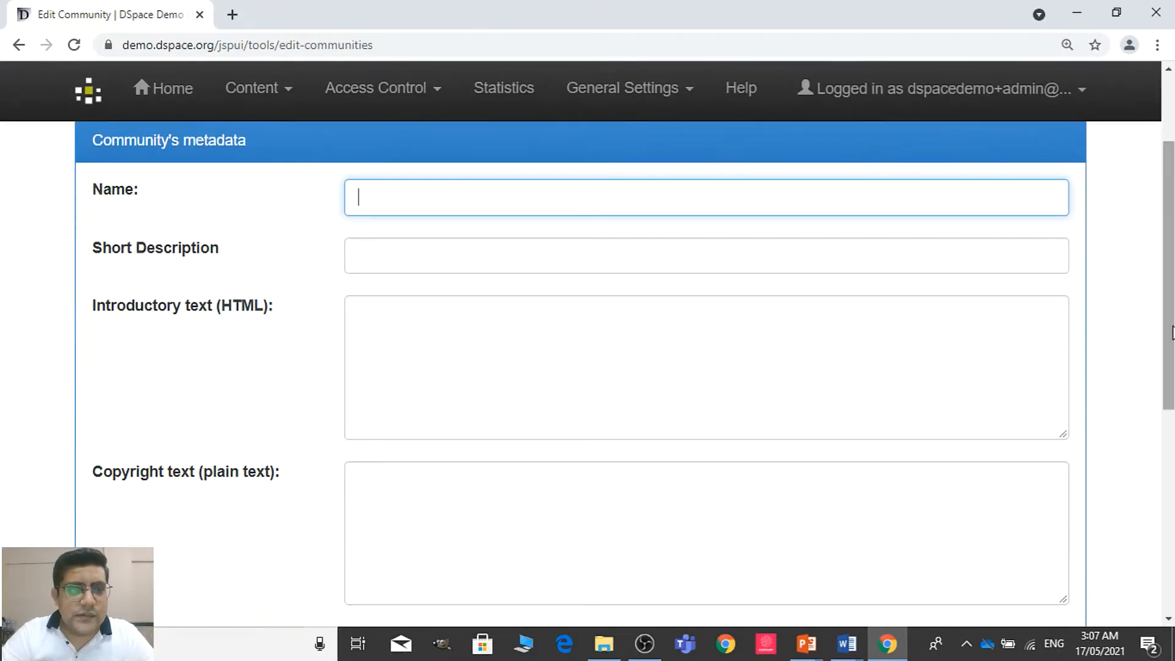
pyautogui.moveTo(1169, 321); pyautogui.dragTo(1169, 294)
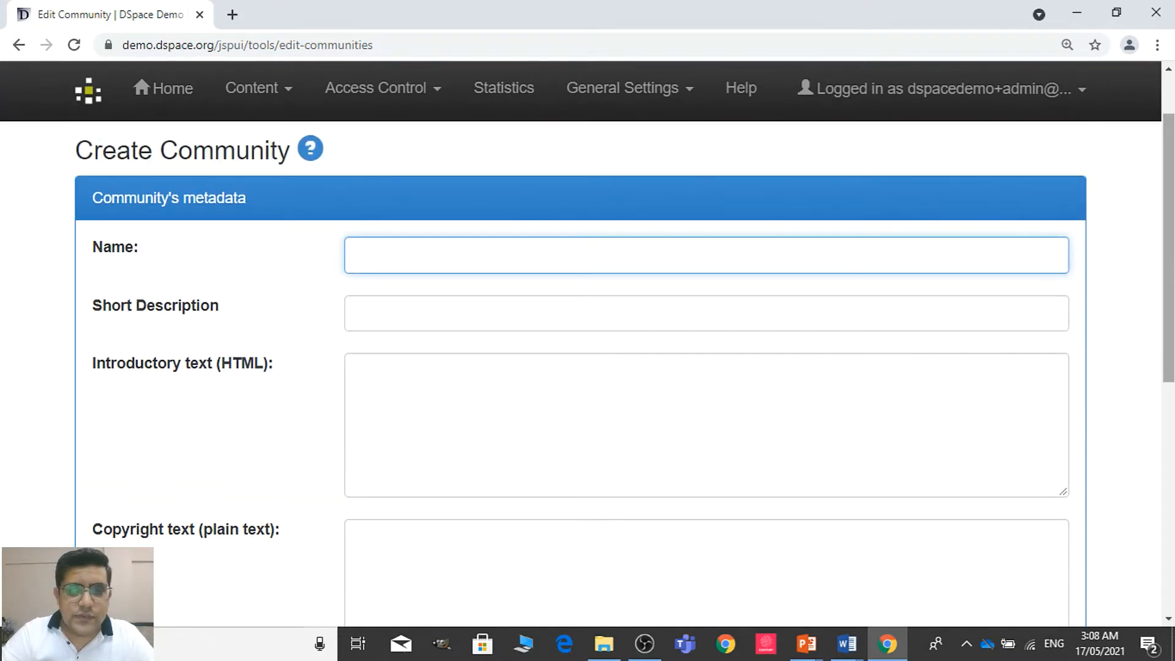
# Enter "Department of Medicine" as the new sub-community's name
pyautogui.click(903, 267)
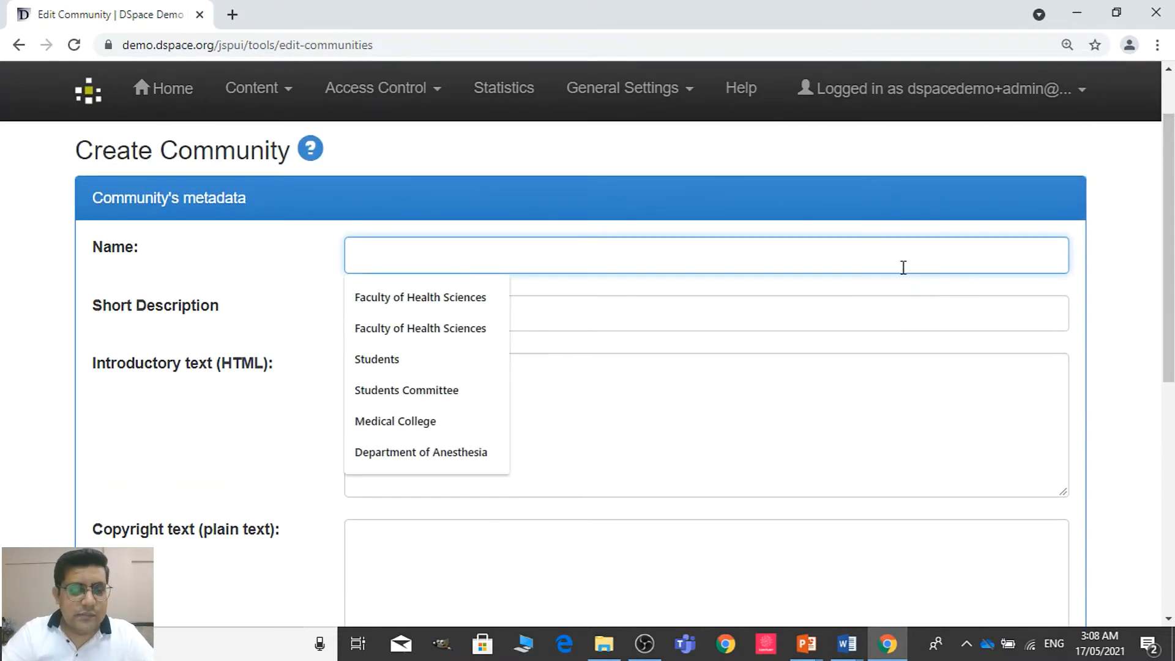
pyautogui.write('De')
pyautogui.press('Down')
pyautogui.press('Down')
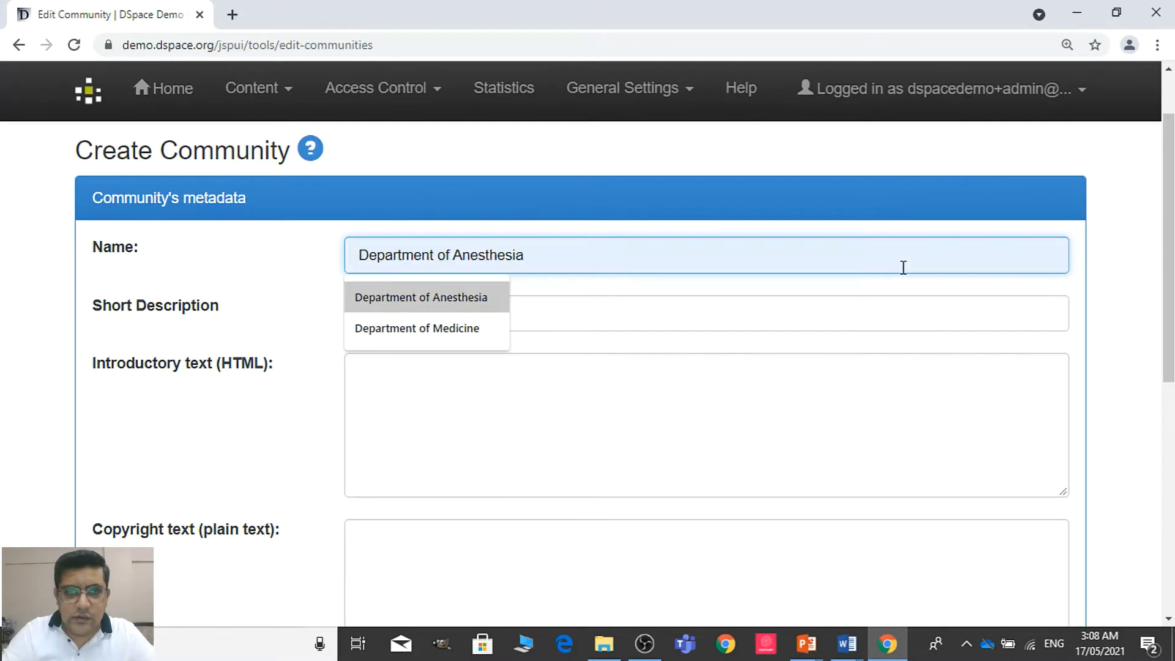
pyautogui.press('Return')
pyautogui.press('Tab')
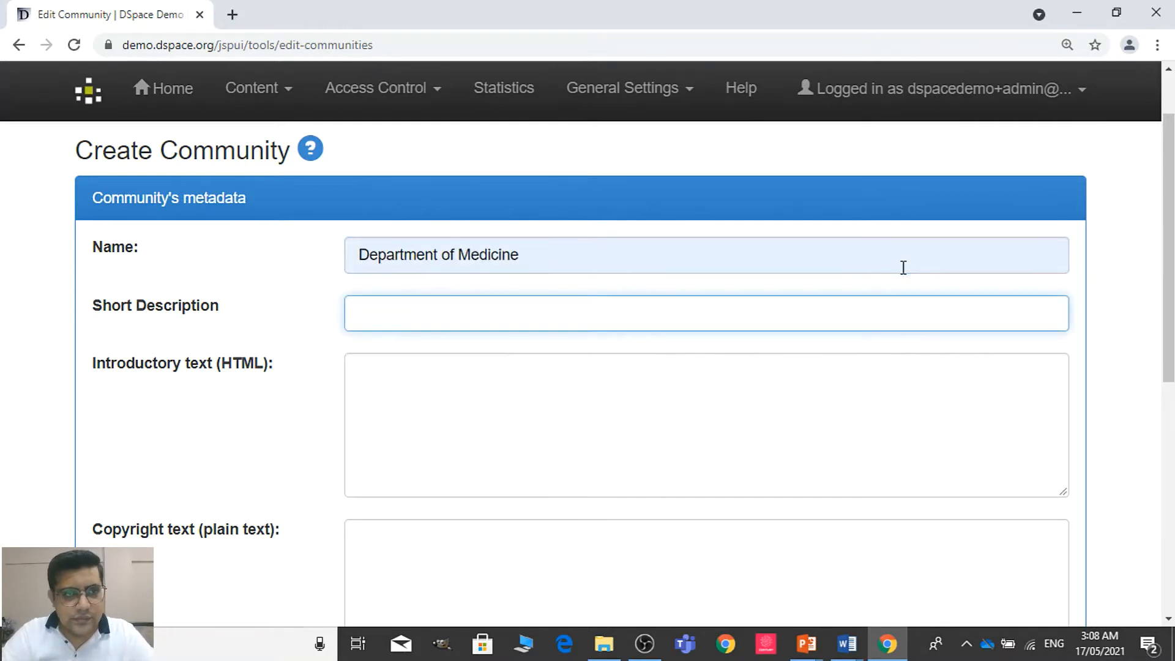
pyautogui.write('M')
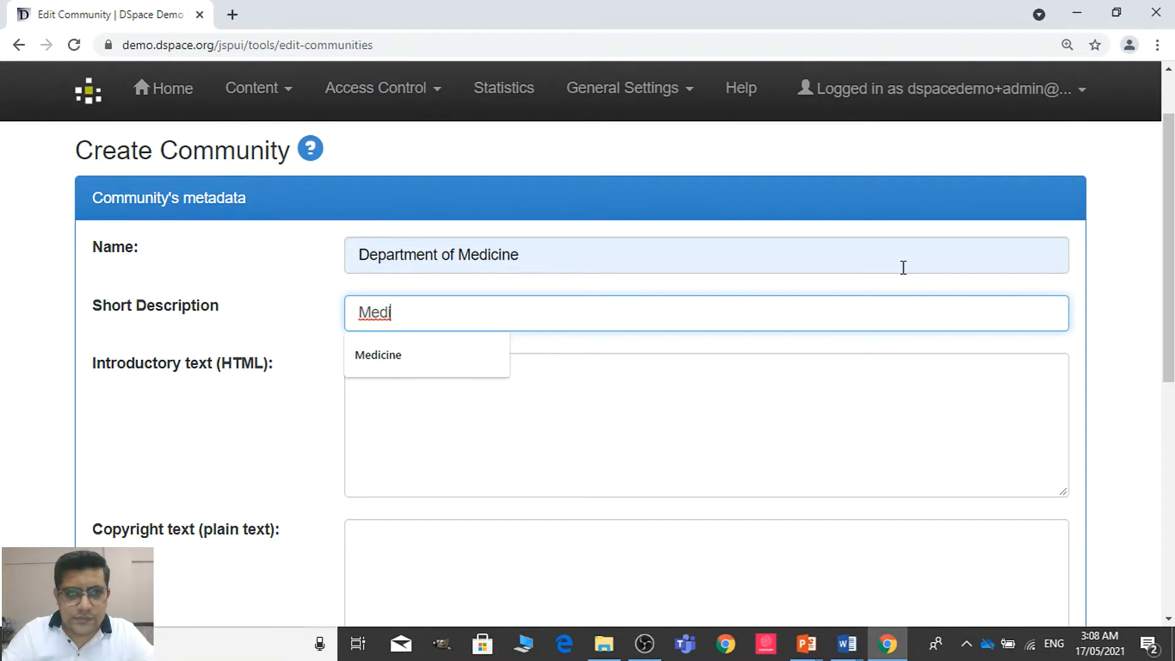
pyautogui.write('edi')
pyautogui.press('Down')
pyautogui.press('Return')
pyautogui.press('Tab')
pyautogui.click(732, 311)
pyautogui.press('BackSpace')
pyautogui.press('BackSpace')
pyautogui.press('BackSpace')
pyautogui.press('BackSpace')
pyautogui.press('BackSpace')
pyautogui.press('BackSpace')
pyautogui.press('BackSpace')
pyautogui.press('BackSpace')
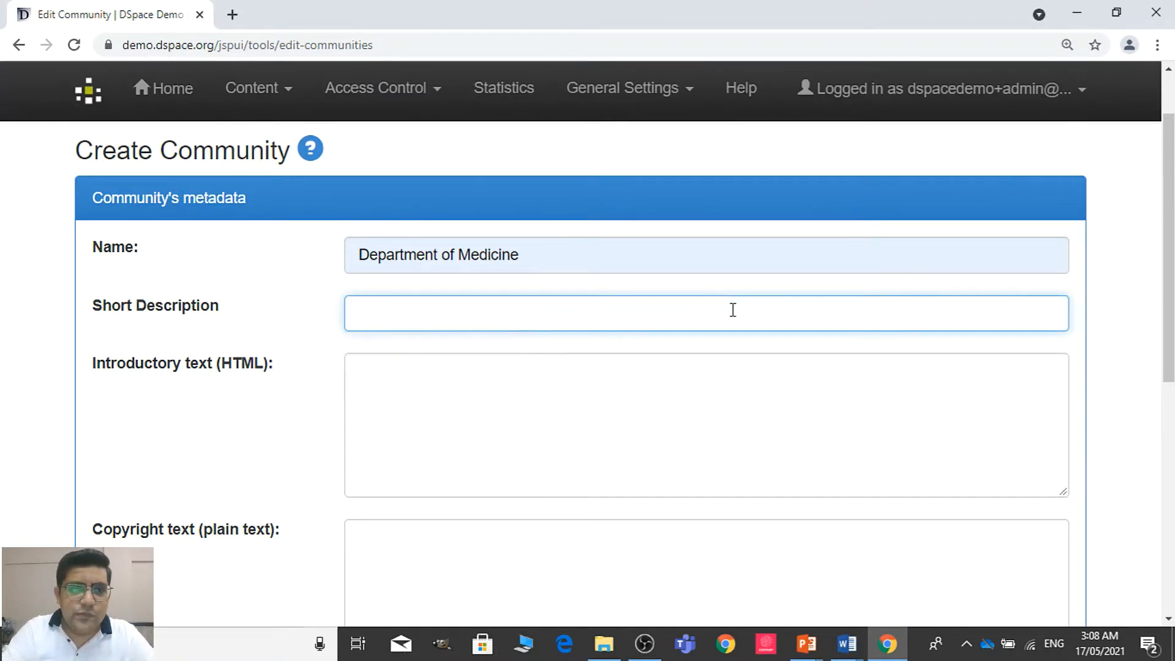
# Create the Department of Medicine sub-community, leaving its description, texts and logo empty
pyautogui.moveTo(1169, 254)
pyautogui.mouseDown()
pyautogui.moveTo(1170, 462)
pyautogui.moveTo(1169, 255)
pyautogui.mouseUp()
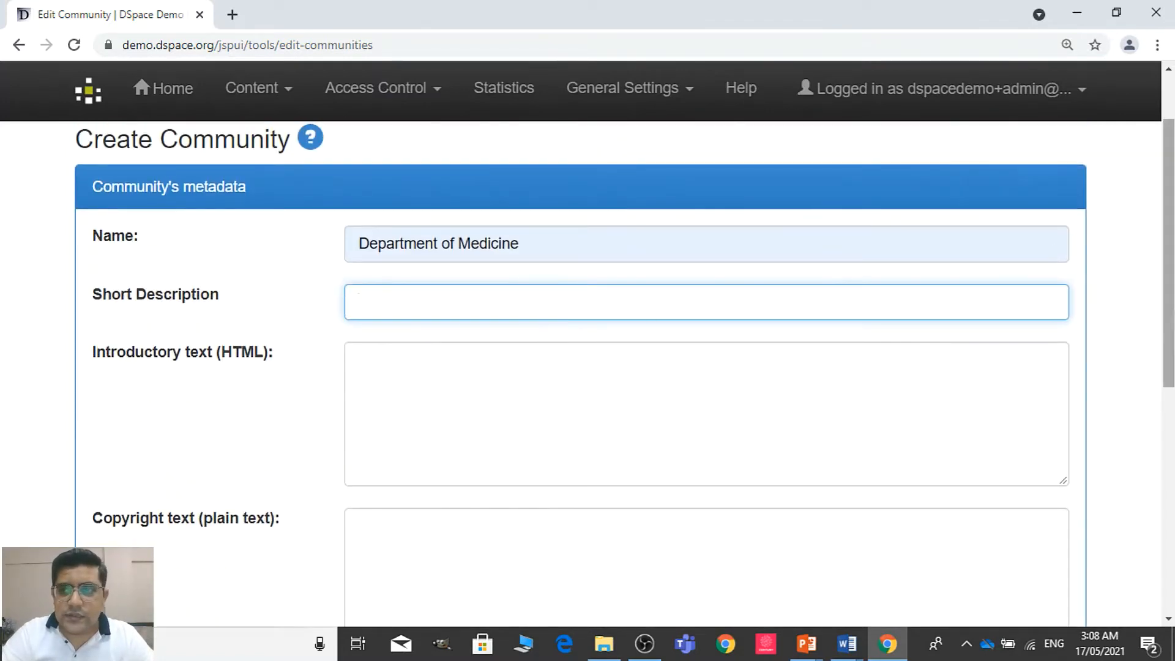
pyautogui.scroll(-6, 673, 429)
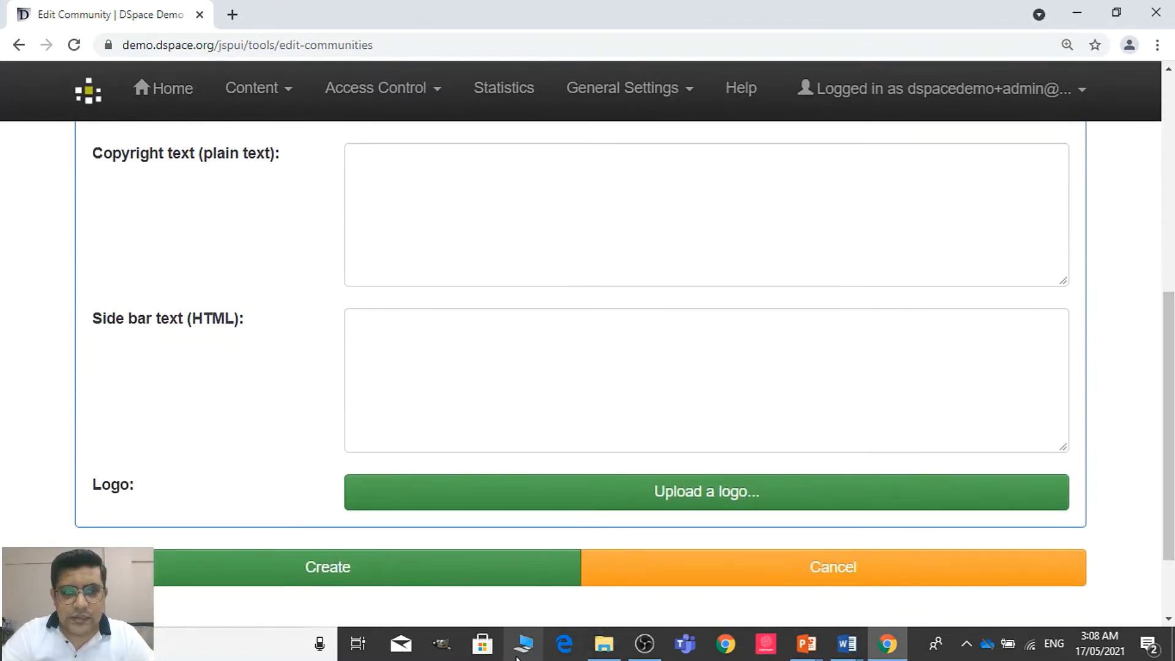
pyautogui.click(539, 575)
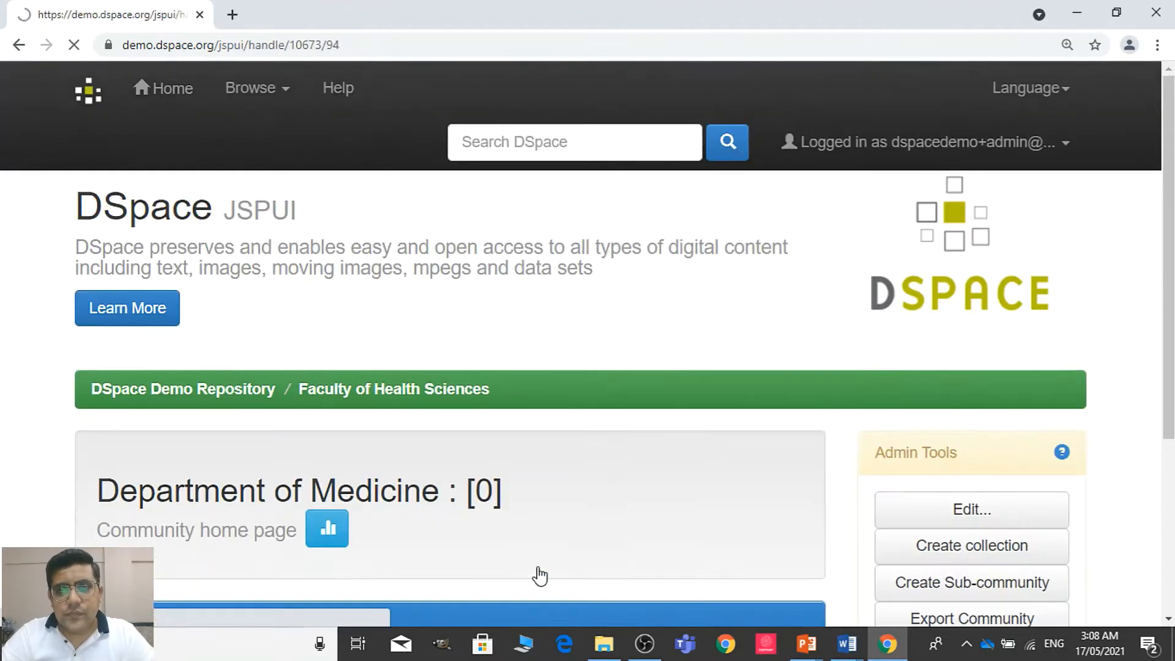
# Start a new collection in Department of Medicine with only publicly readable items and user submission enabled, and continue to its description form
pyautogui.moveTo(1169, 310); pyautogui.dragTo(1170, 452)
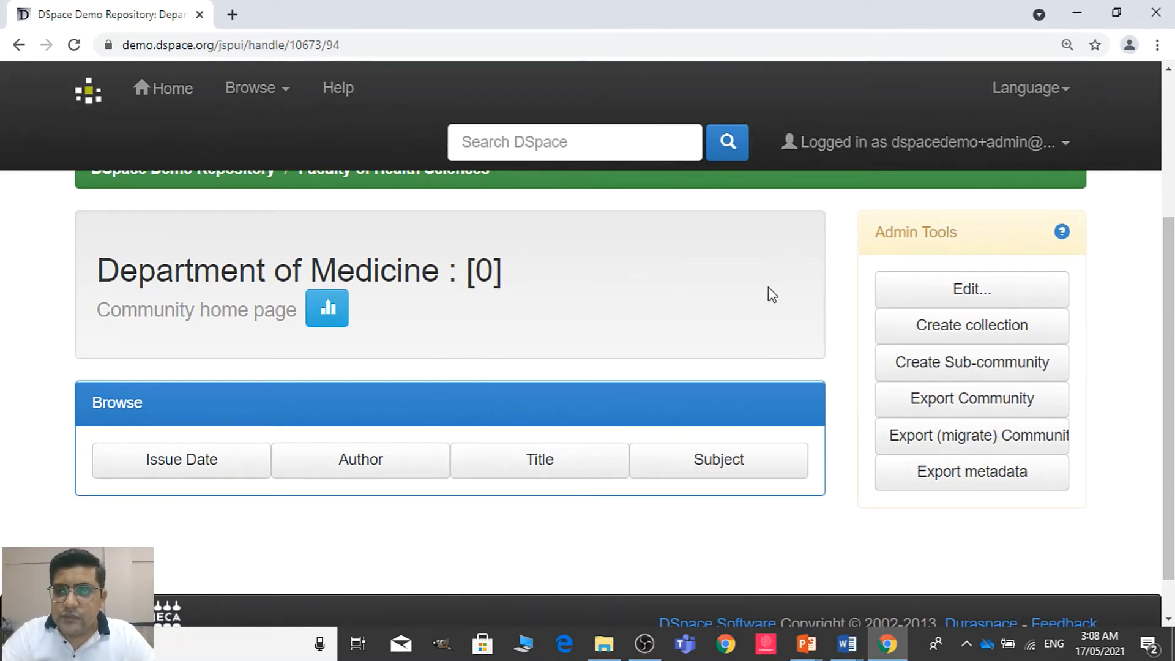
pyautogui.click(953, 330)
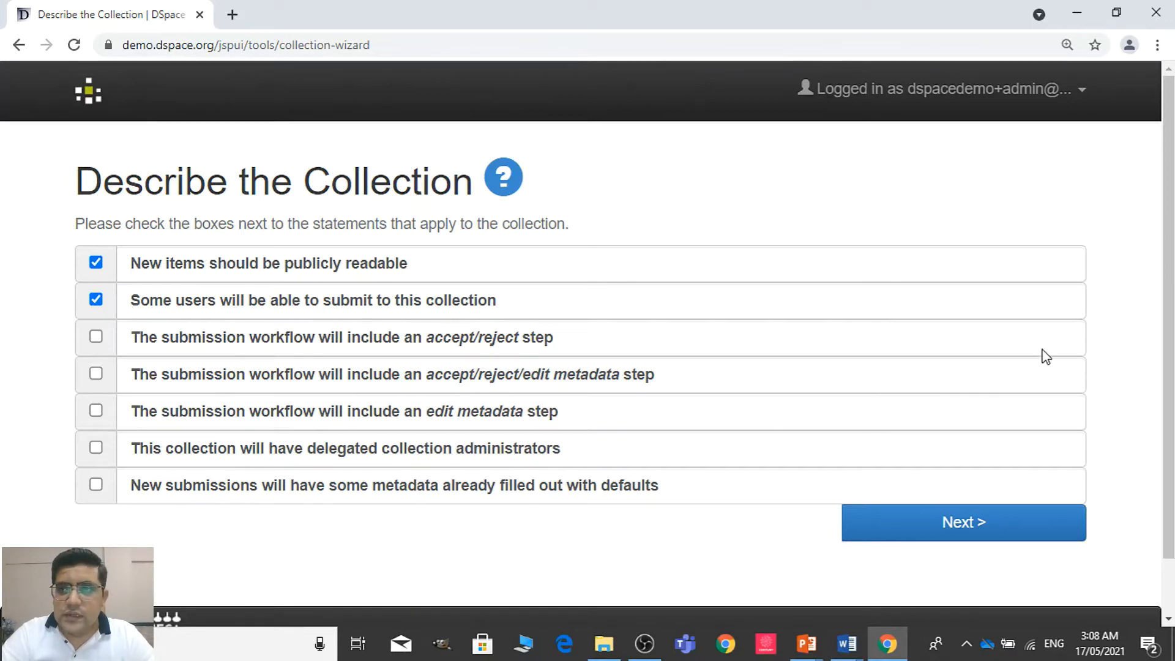
pyautogui.scroll(-1, 1167, 343)
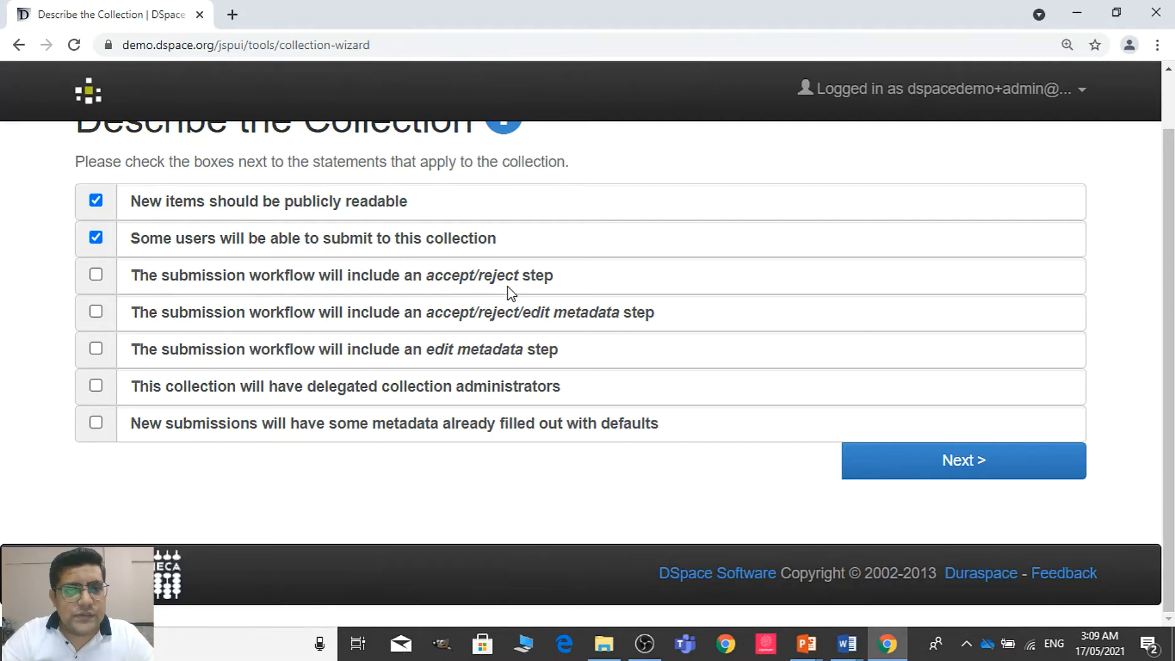
pyautogui.click(95, 278)
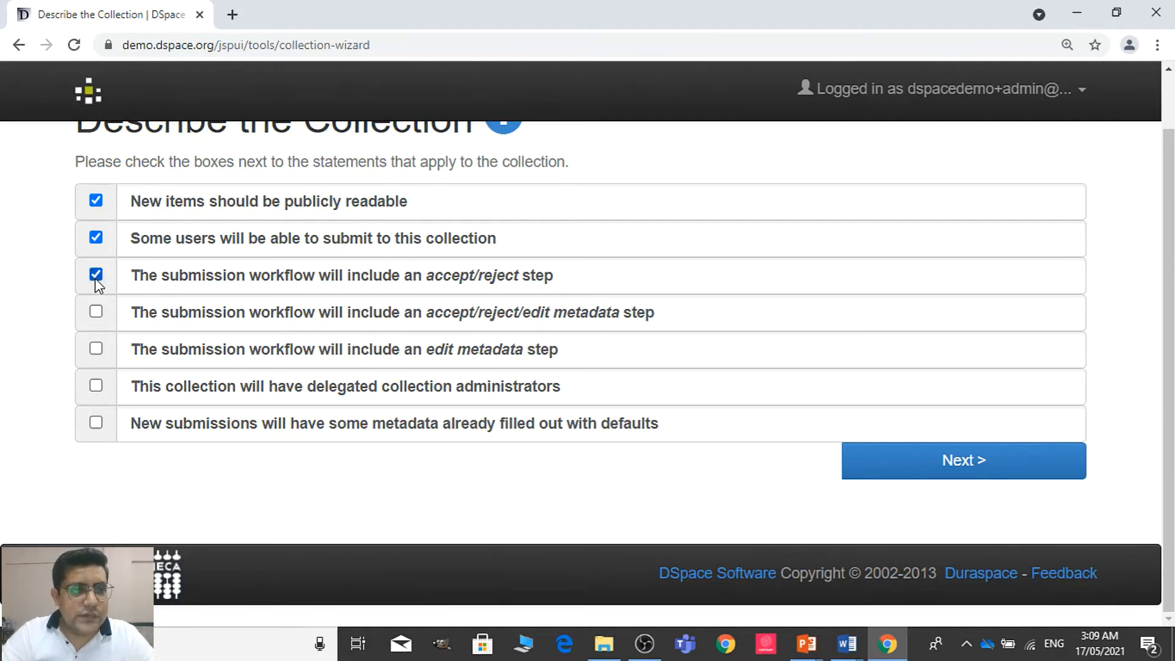
pyautogui.click(96, 309)
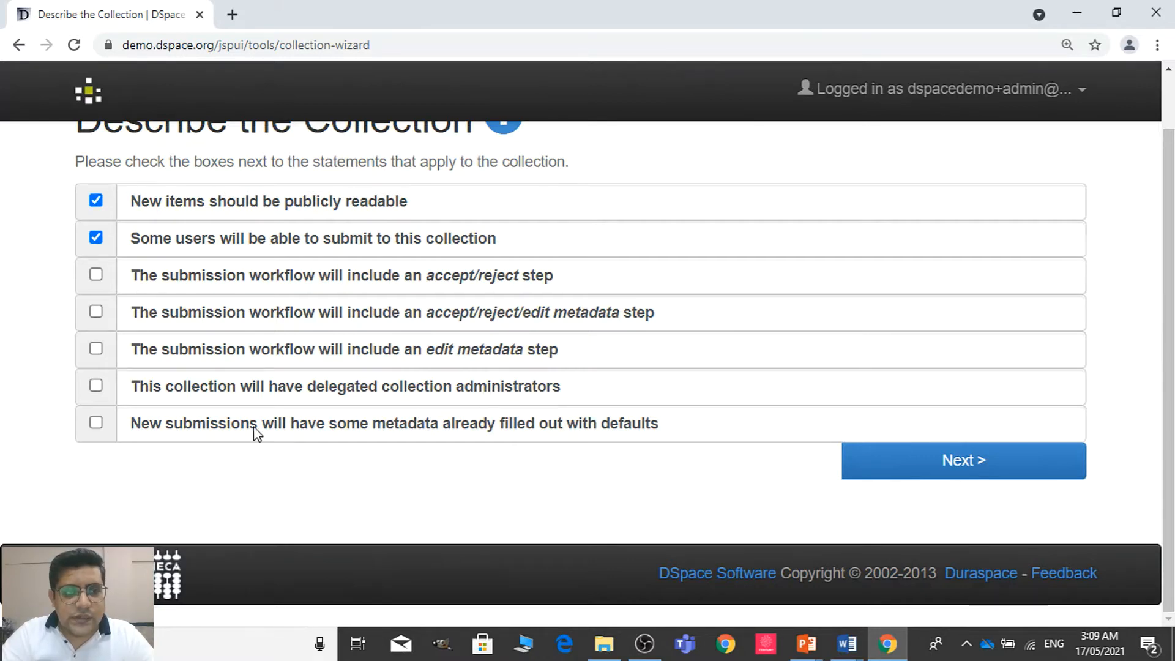
pyautogui.click(1033, 464)
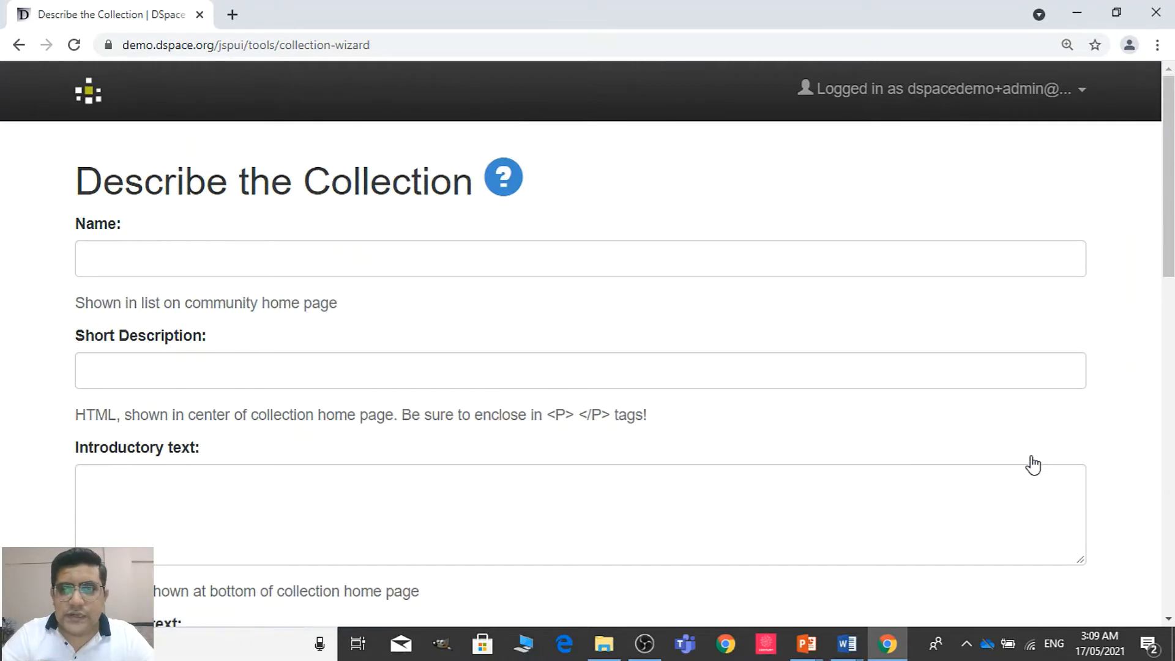
# Copy "Section of Cardiology" from the Communities document in Word and paste it as the collection's name in the browser form
pyautogui.moveTo(1173, 185); pyautogui.dragTo(1173, 194)
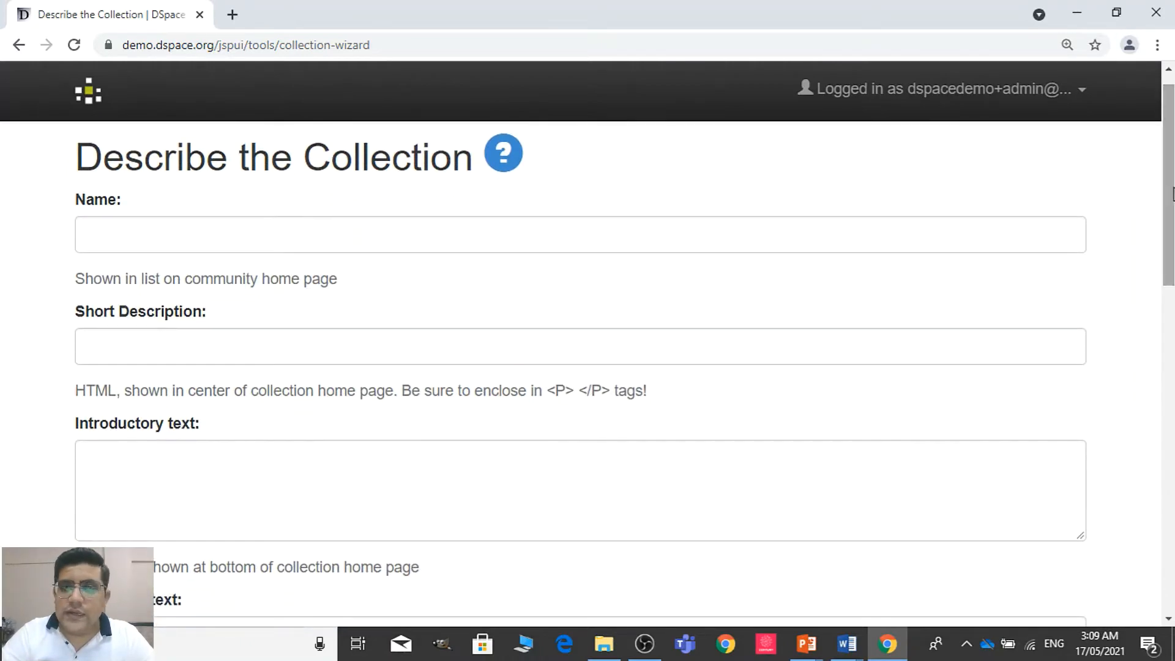
pyautogui.click(546, 222)
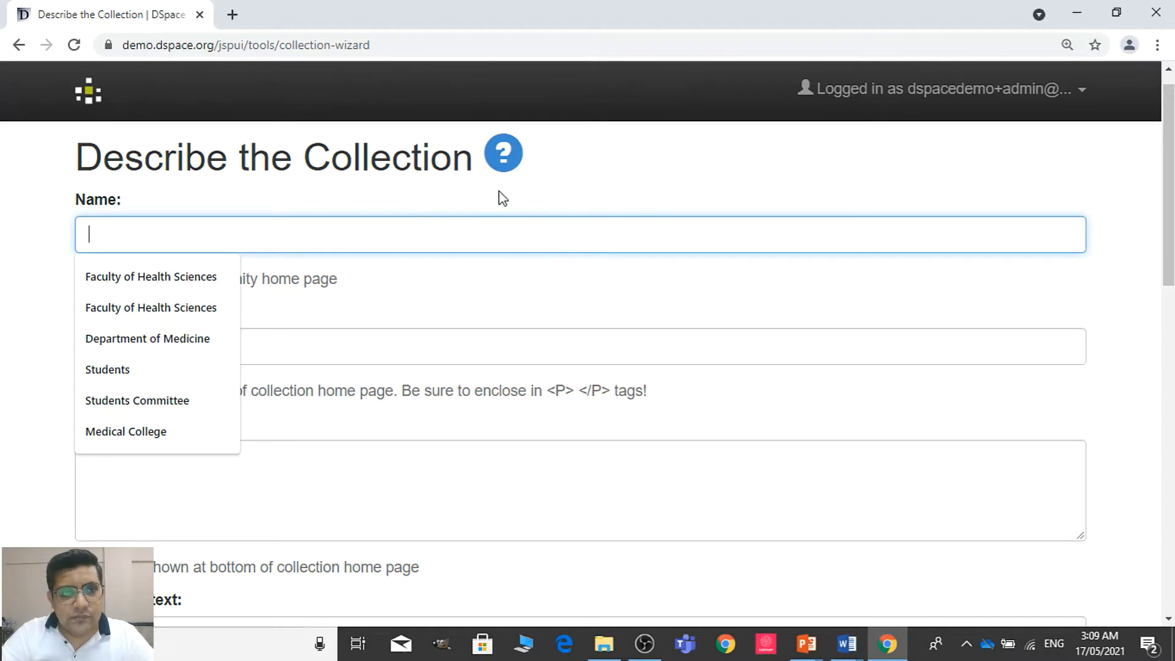
pyautogui.moveTo(1172, 244)
pyautogui.mouseDown()
pyautogui.moveTo(1171, 347)
pyautogui.moveTo(1172, 232)
pyautogui.mouseUp()
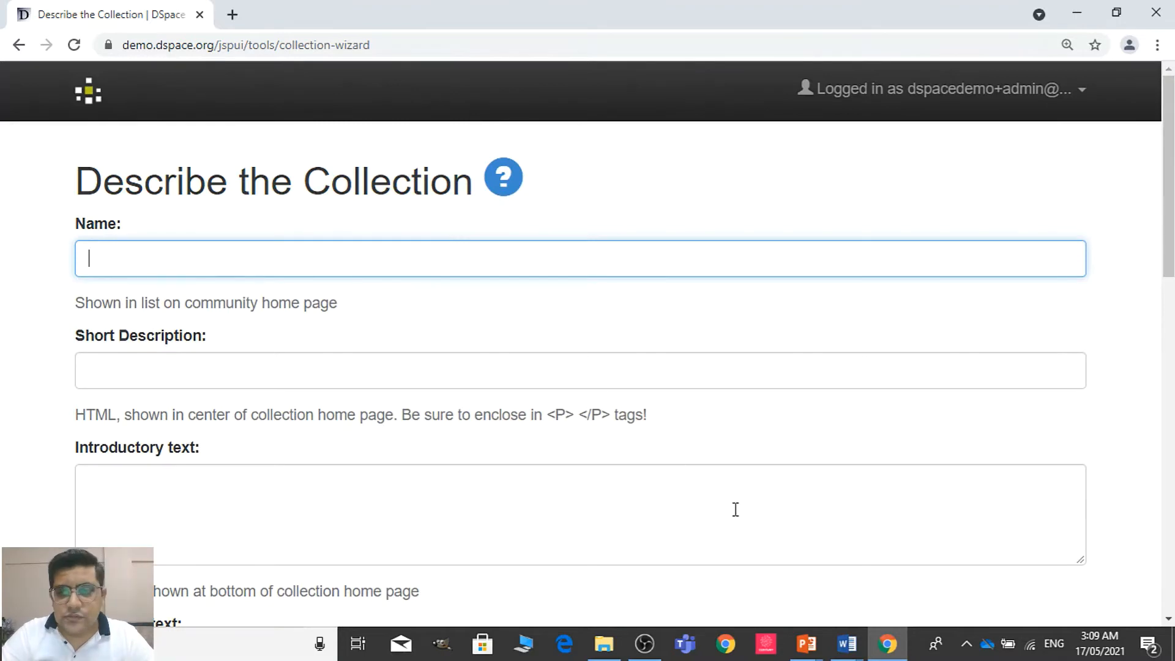
pyautogui.moveTo(853, 650)
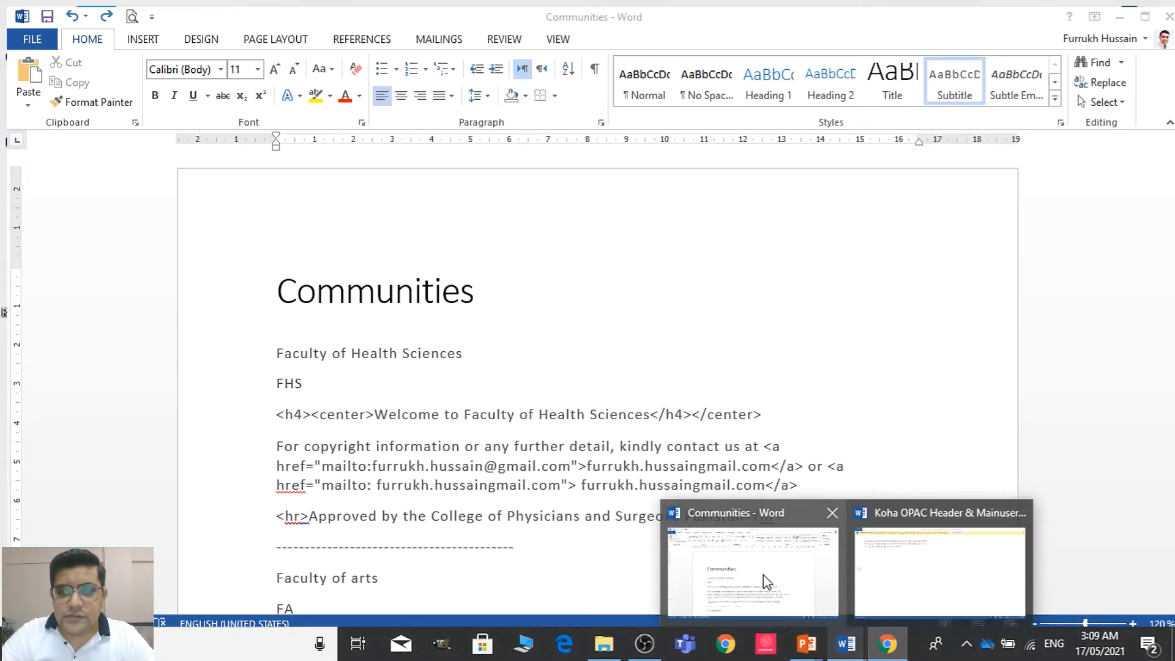
pyautogui.click(766, 583)
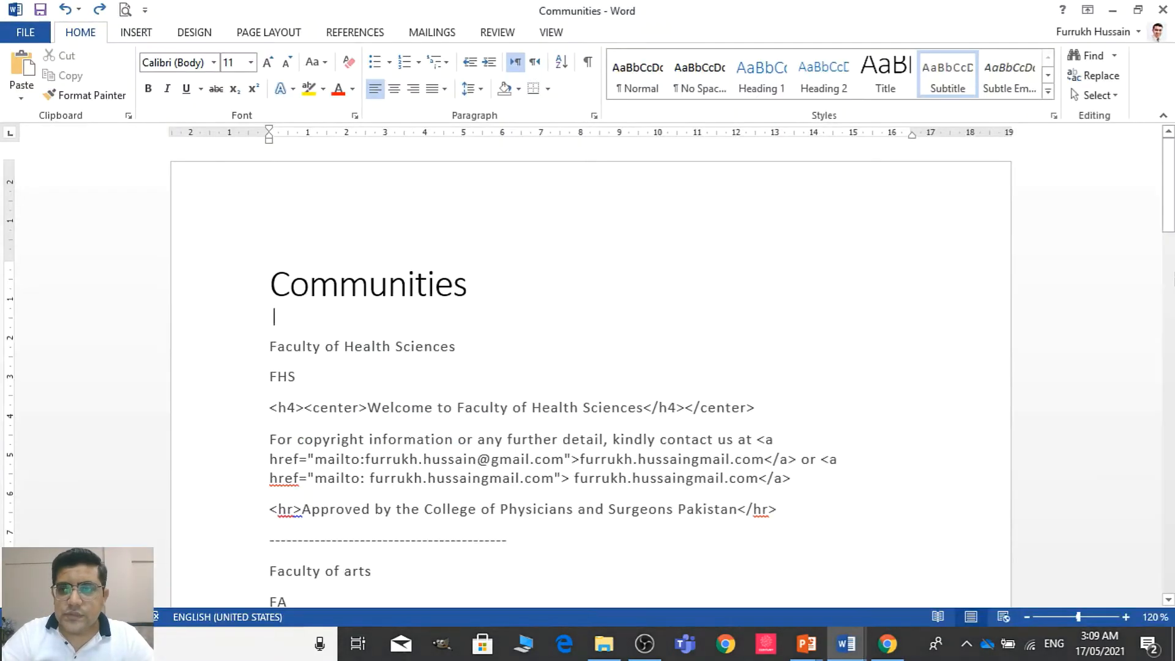
pyautogui.moveTo(1168, 211); pyautogui.dragTo(1168, 385)
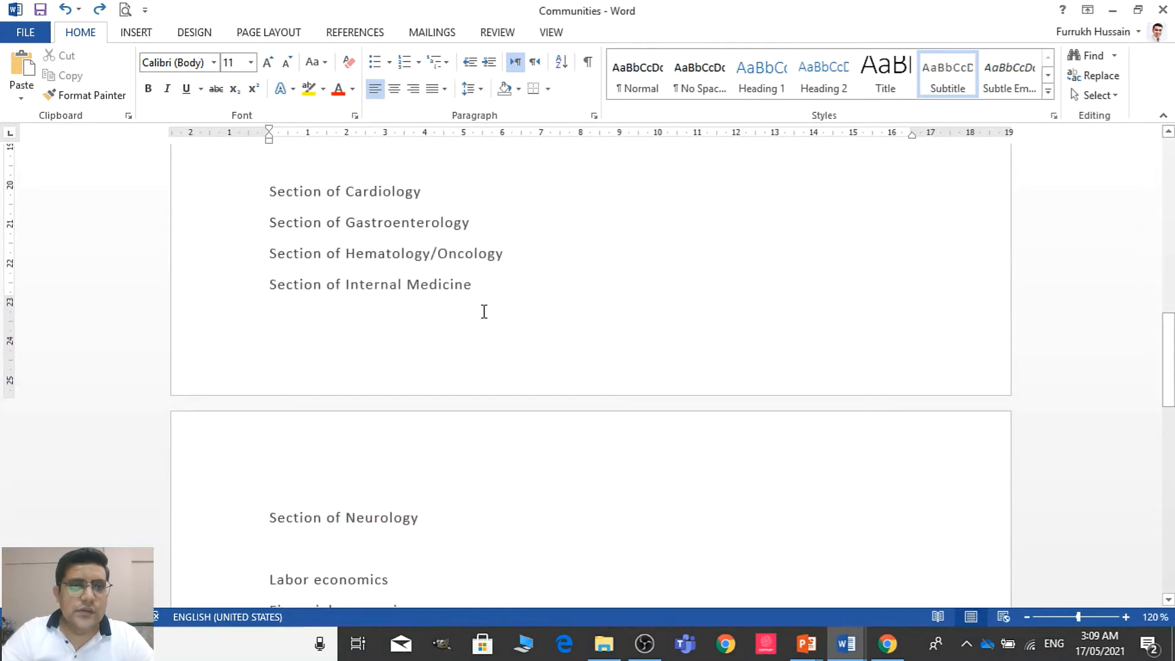
pyautogui.click(204, 206)
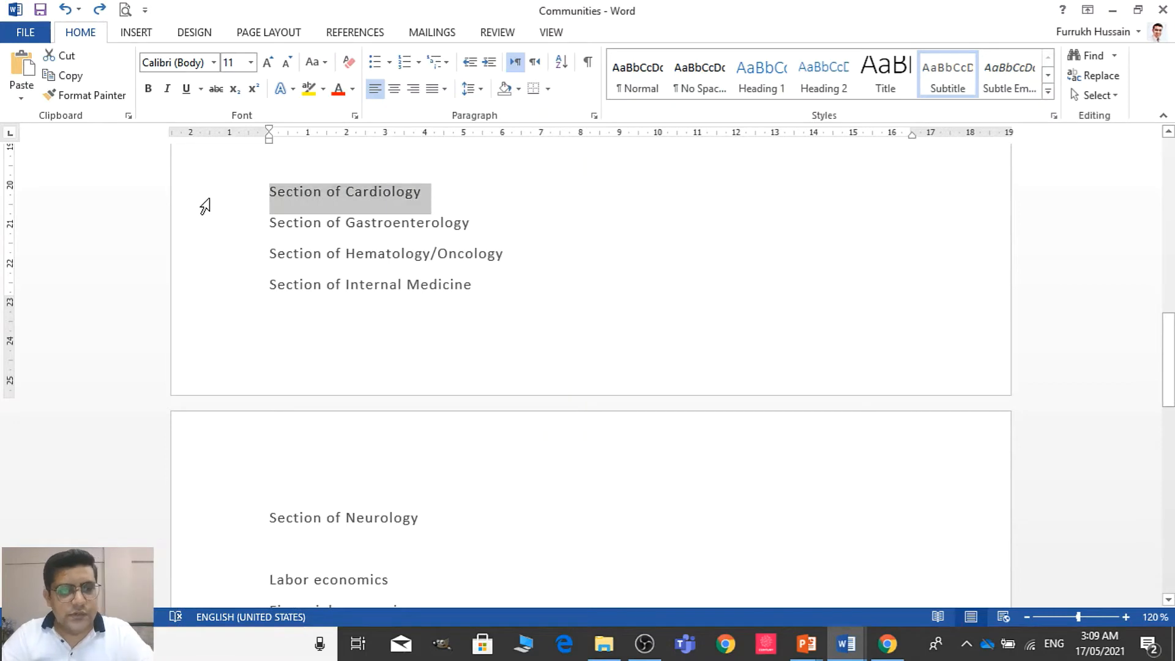
pyautogui.hotkey('ctrl', 'c')
pyautogui.hotkey('alt', 'Tab')
pyautogui.hotkey('ctrl', 'v')
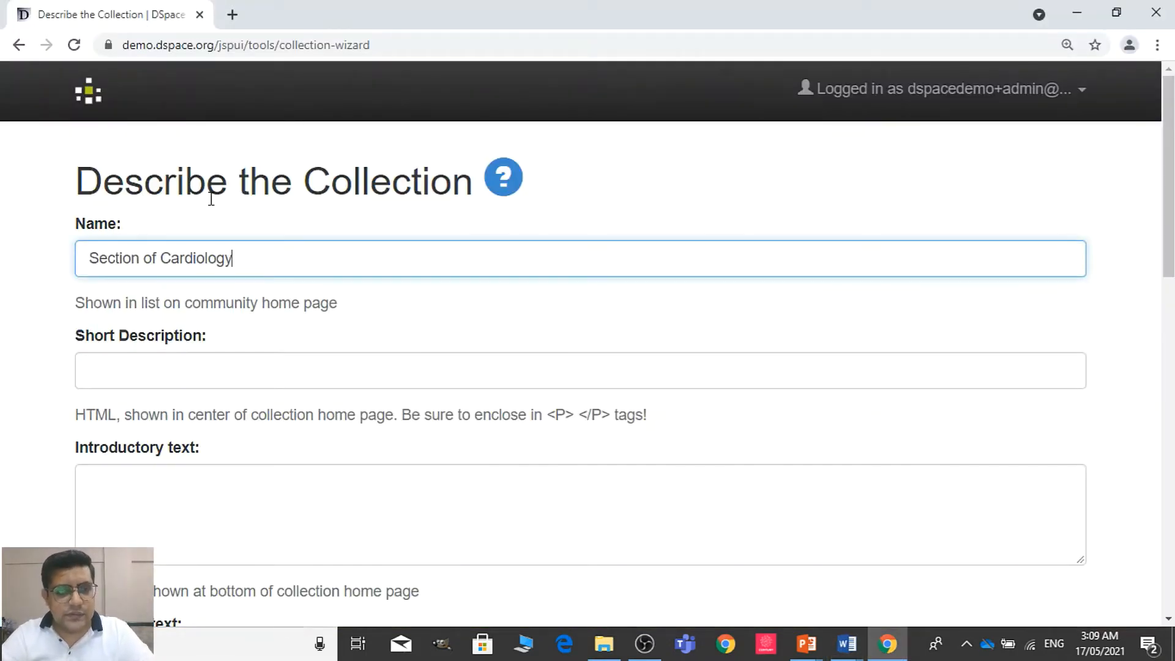
# Reuse the word "Cardiology" from the collection's name as its short description
pyautogui.click(1115, 217)
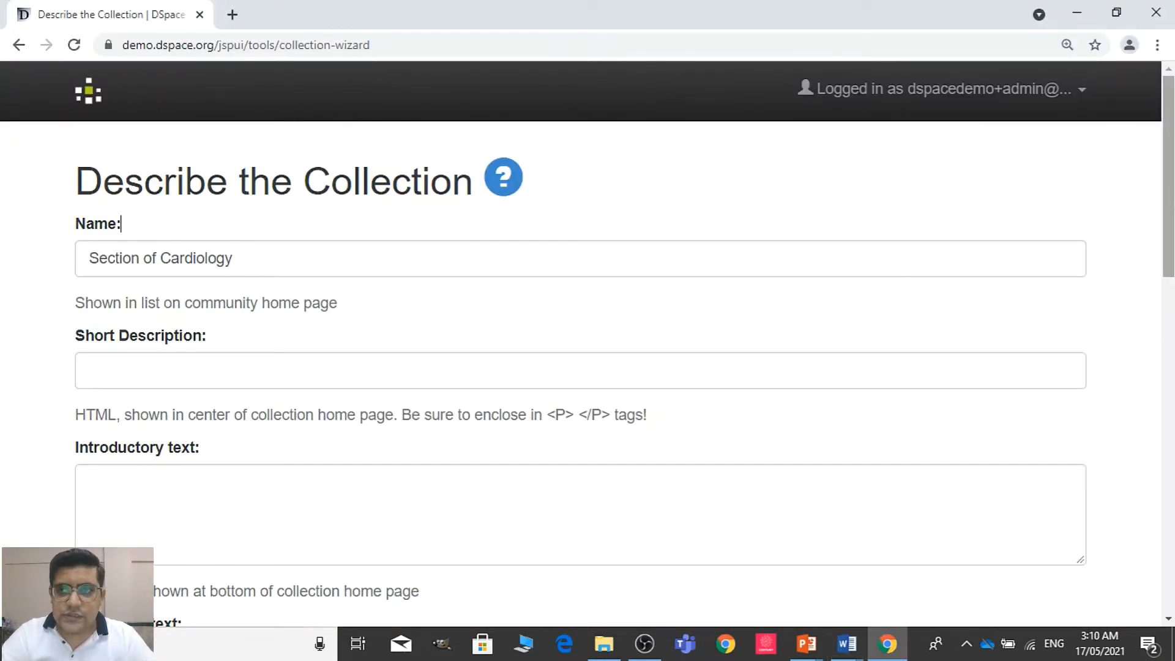
pyautogui.moveTo(1168, 214); pyautogui.dragTo(1168, 238)
pyautogui.moveTo(238, 191); pyautogui.dragTo(163, 196)
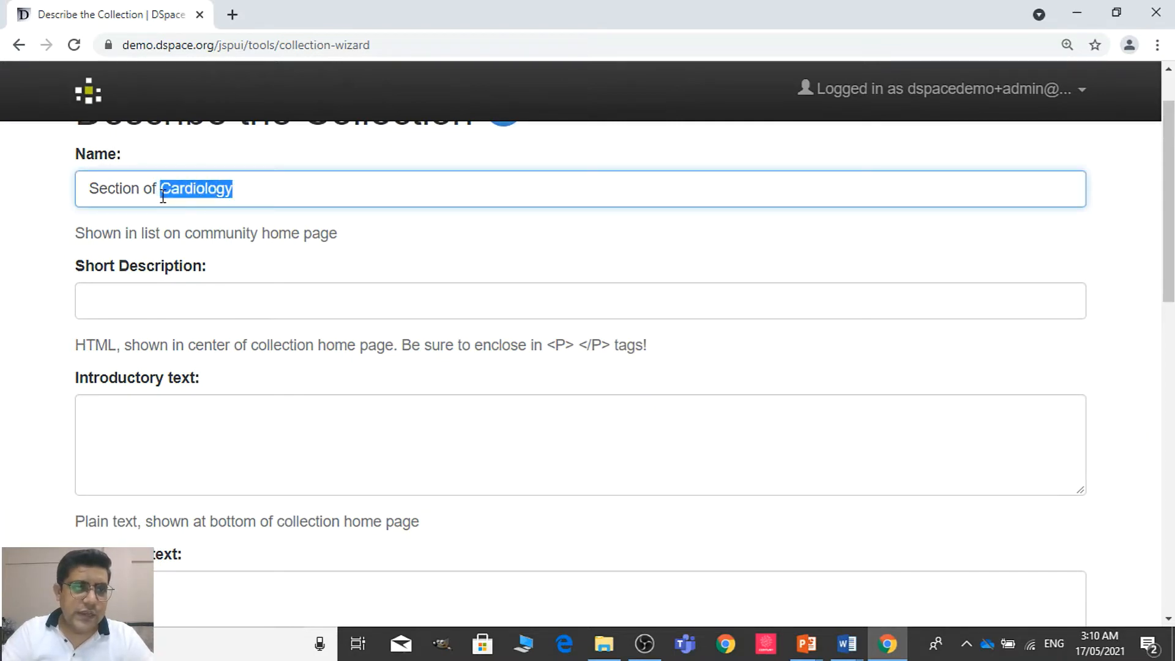
pyautogui.click(182, 299)
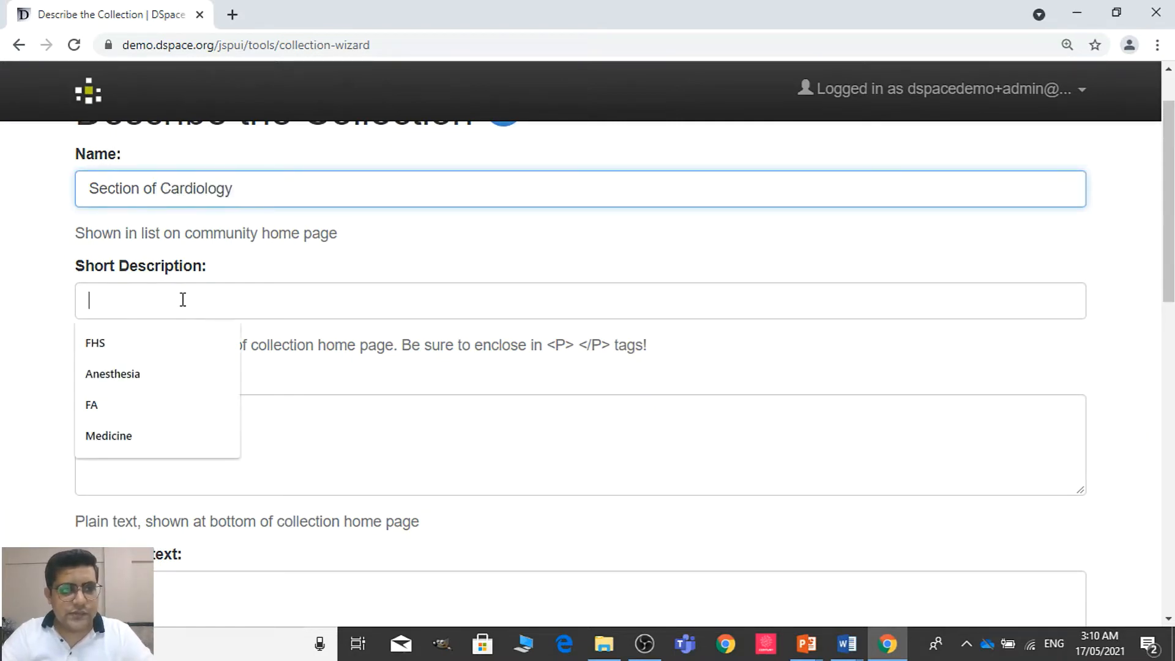
pyautogui.hotkey('ctrl', 'v')
# Leave the copyright and side bar texts blank and enter "I grant license for this submission" as the collection's license, correcting the misspelled word
pyautogui.moveTo(1169, 215); pyautogui.dragTo(1170, 329)
pyautogui.click(264, 281)
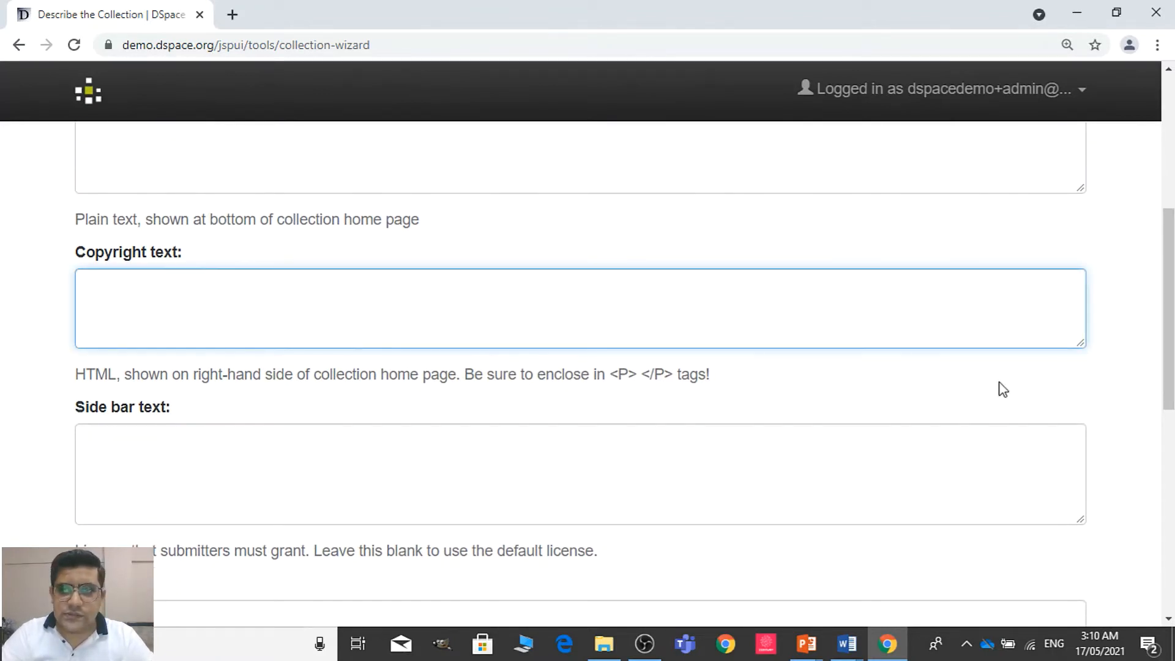
pyautogui.moveTo(1170, 365); pyautogui.dragTo(1168, 469)
pyautogui.click(210, 351)
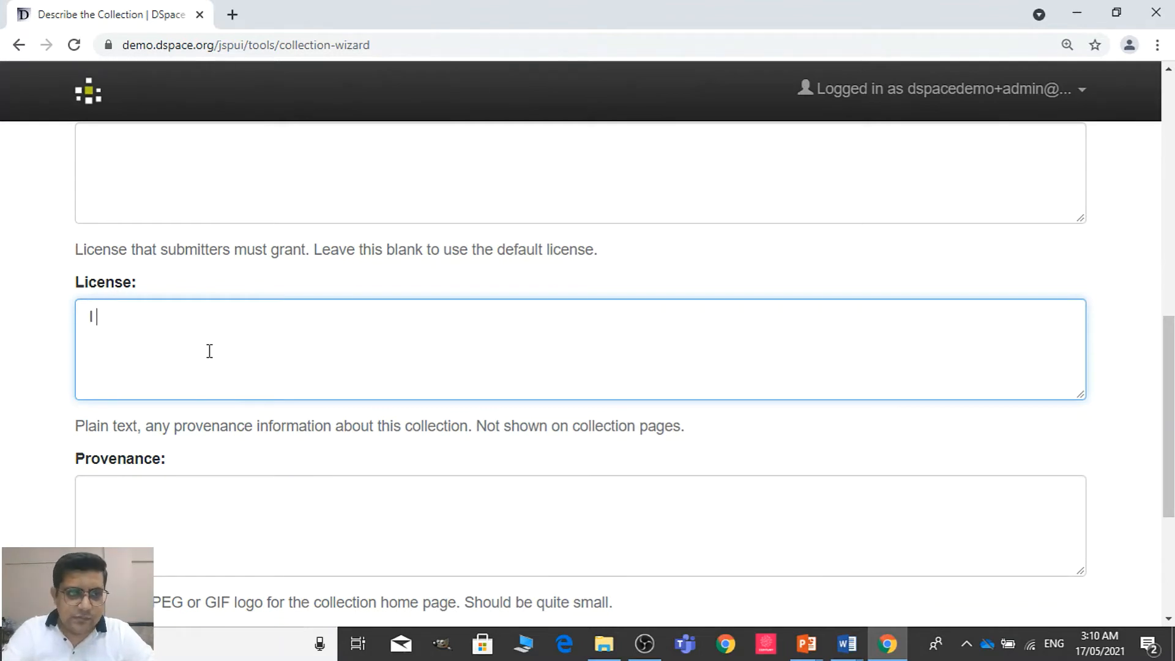
pyautogui.write('I grnt')
pyautogui.press('BackSpace')
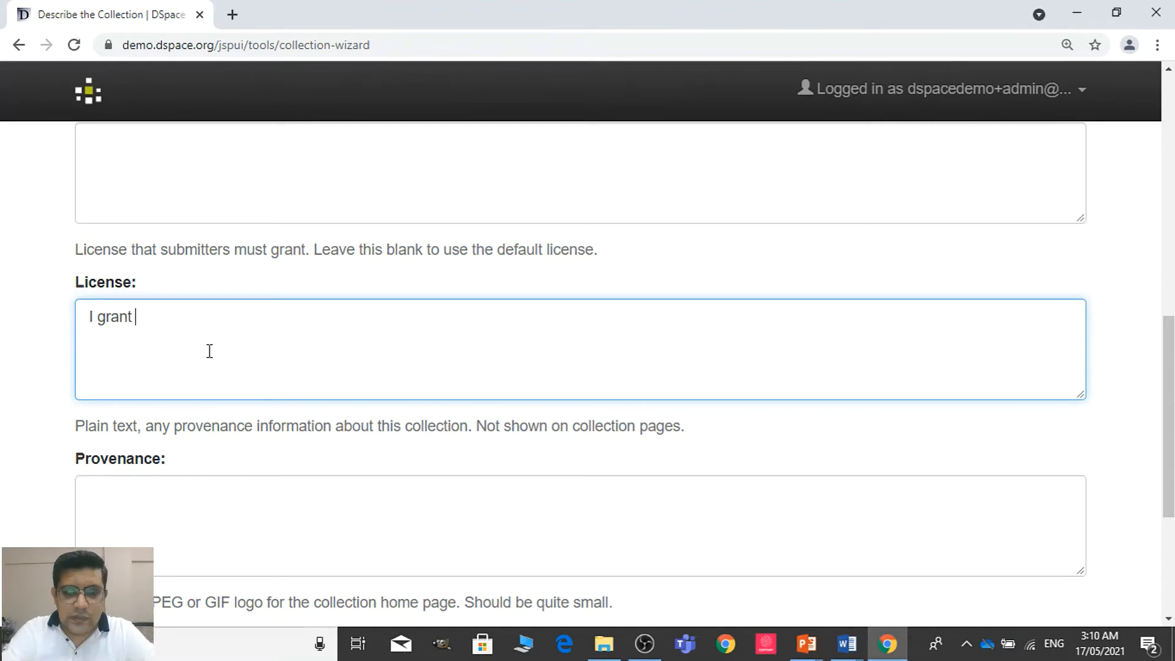
pyautogui.write('lince')
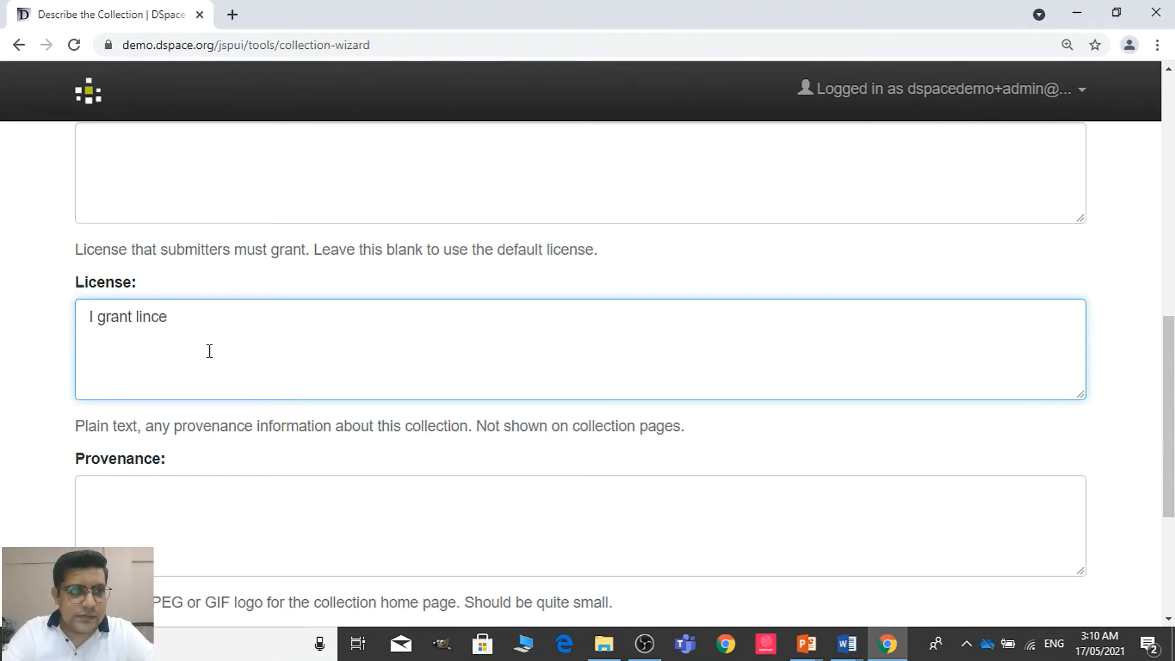
pyautogui.write('nse for')
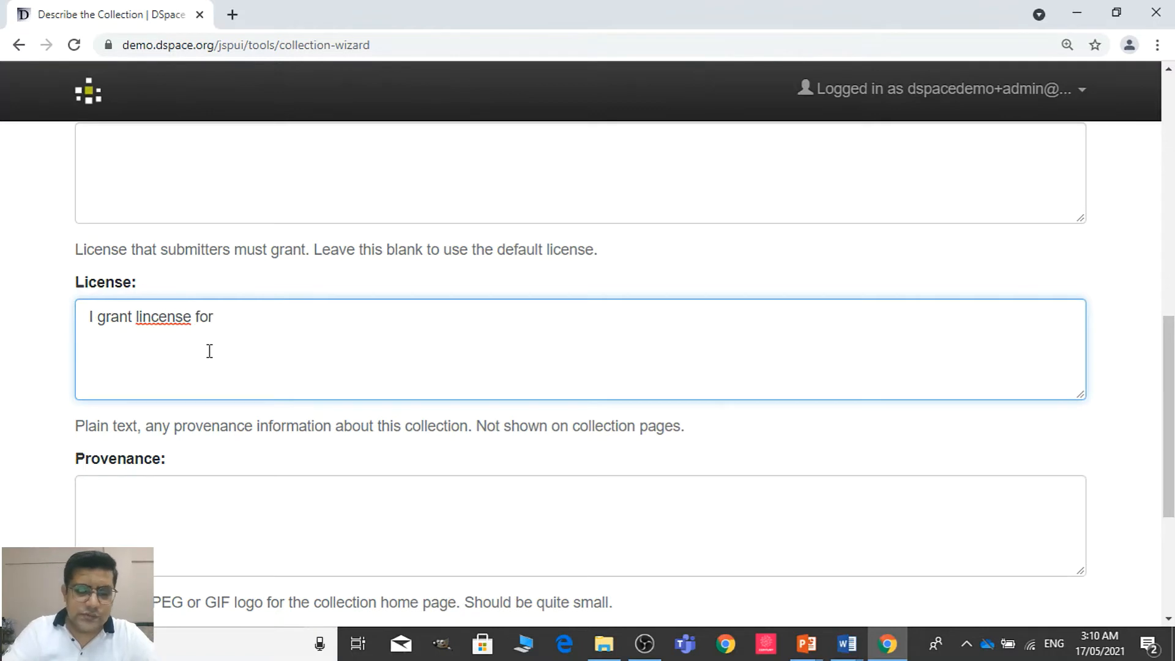
pyautogui.rightClick(209, 350)
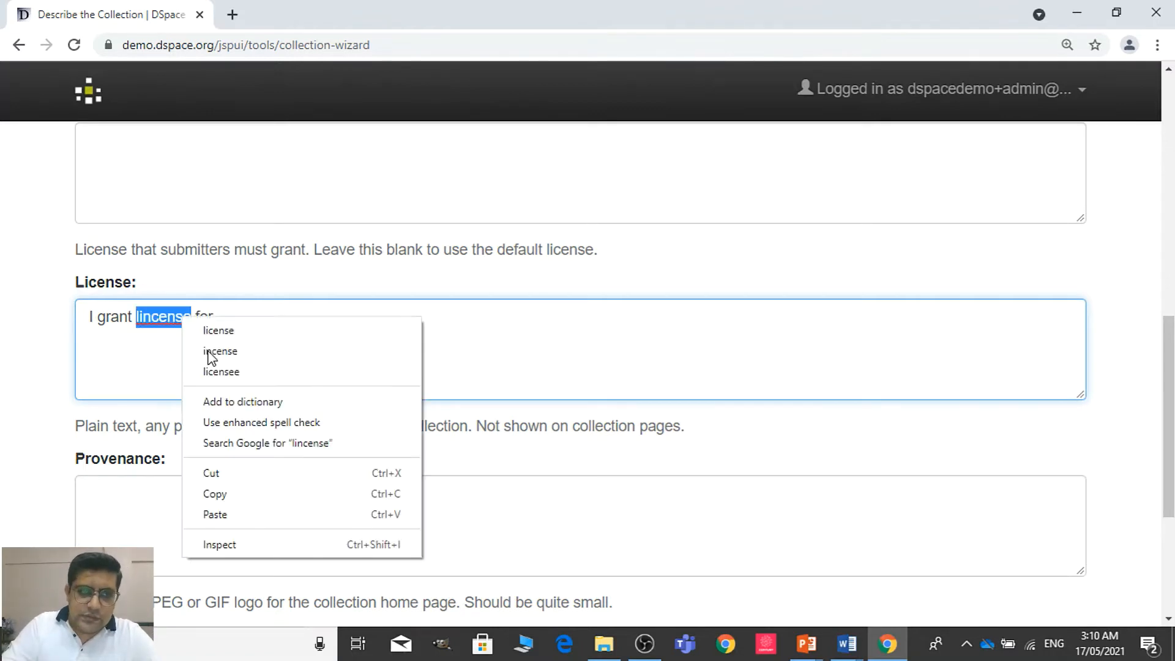
pyautogui.click(211, 332)
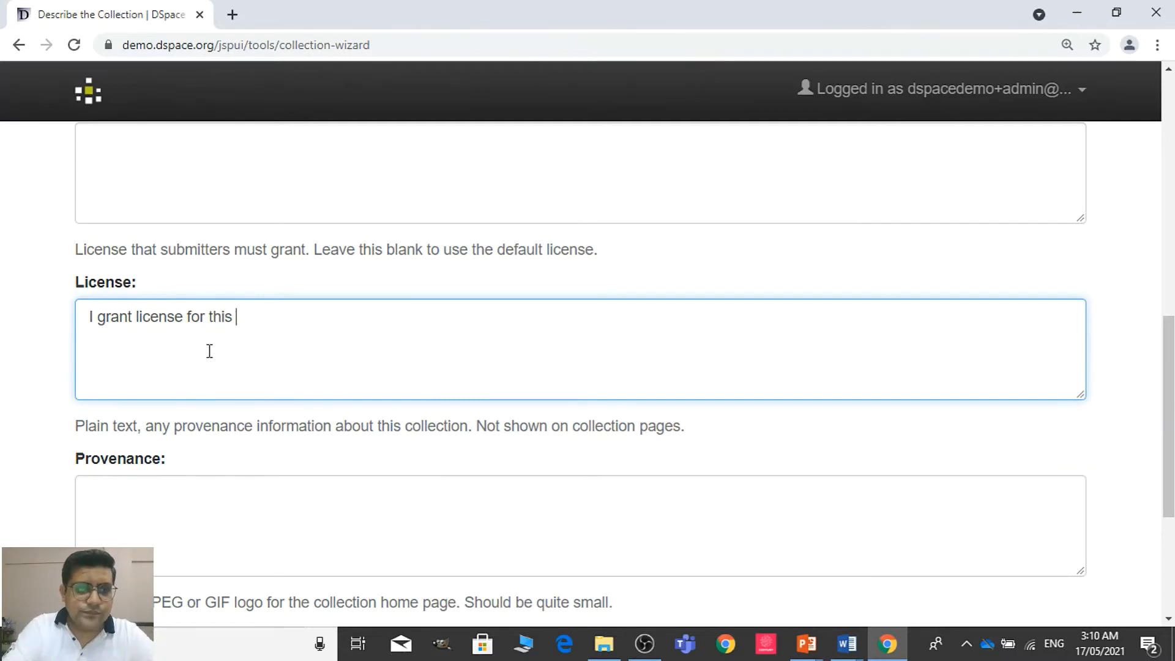
pyautogui.write('ubmission')
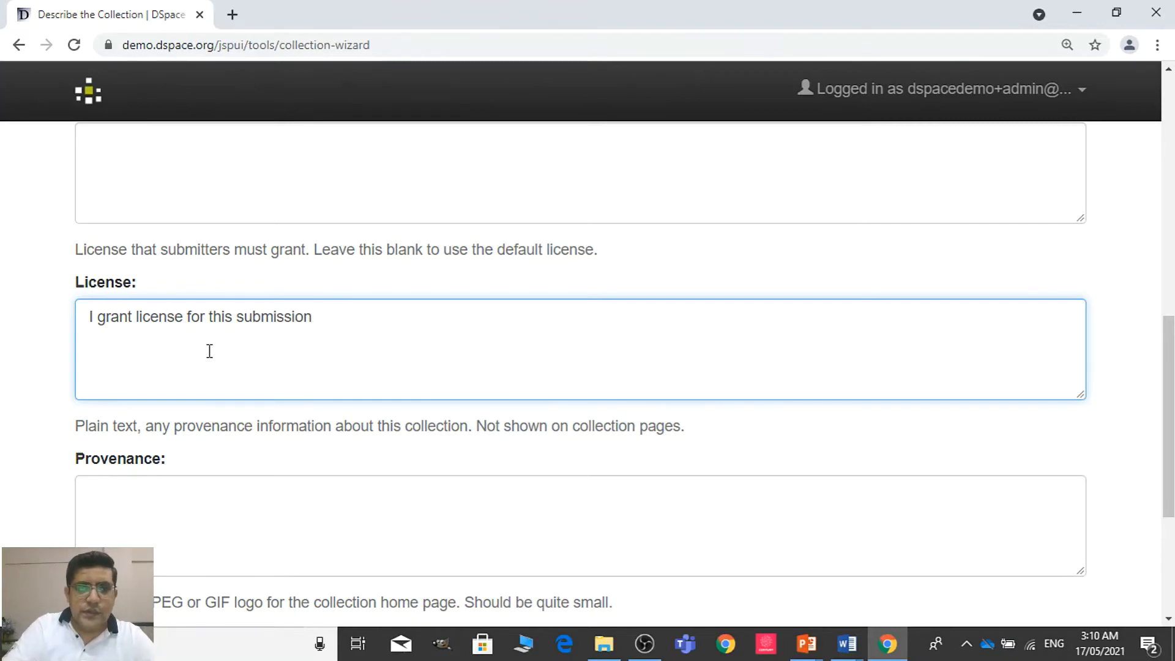
# Leave the collection's provenance and logo empty, review the description form's entries, and continue to the submission authorization
pyautogui.scroll(-3, 1168, 428)
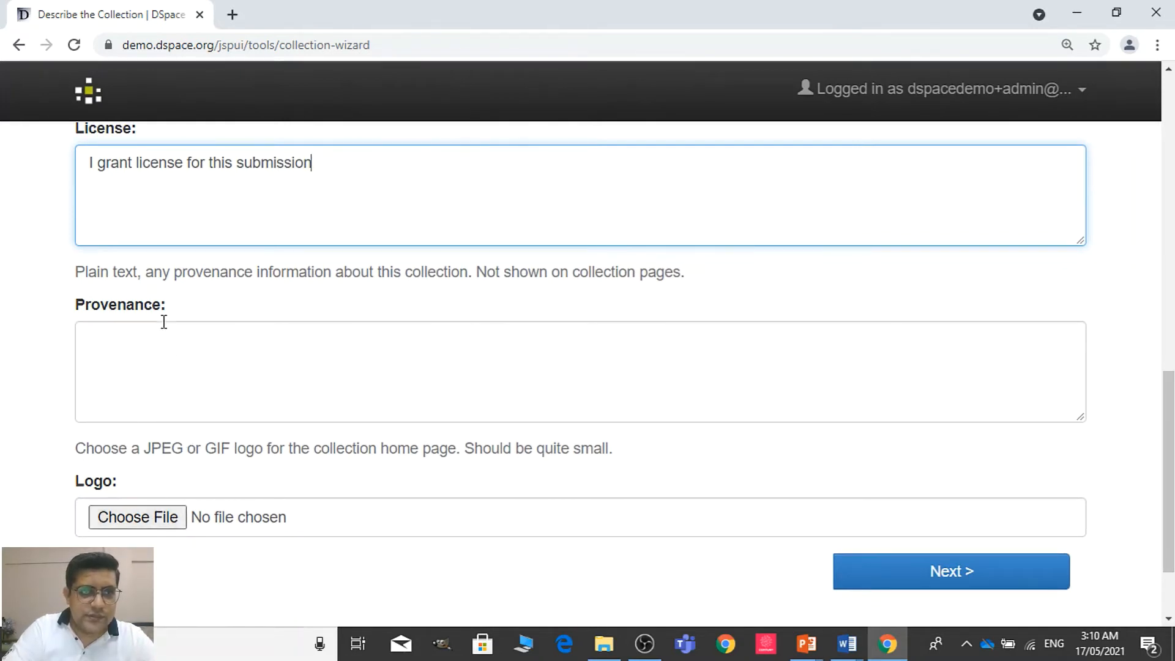
pyautogui.click(283, 390)
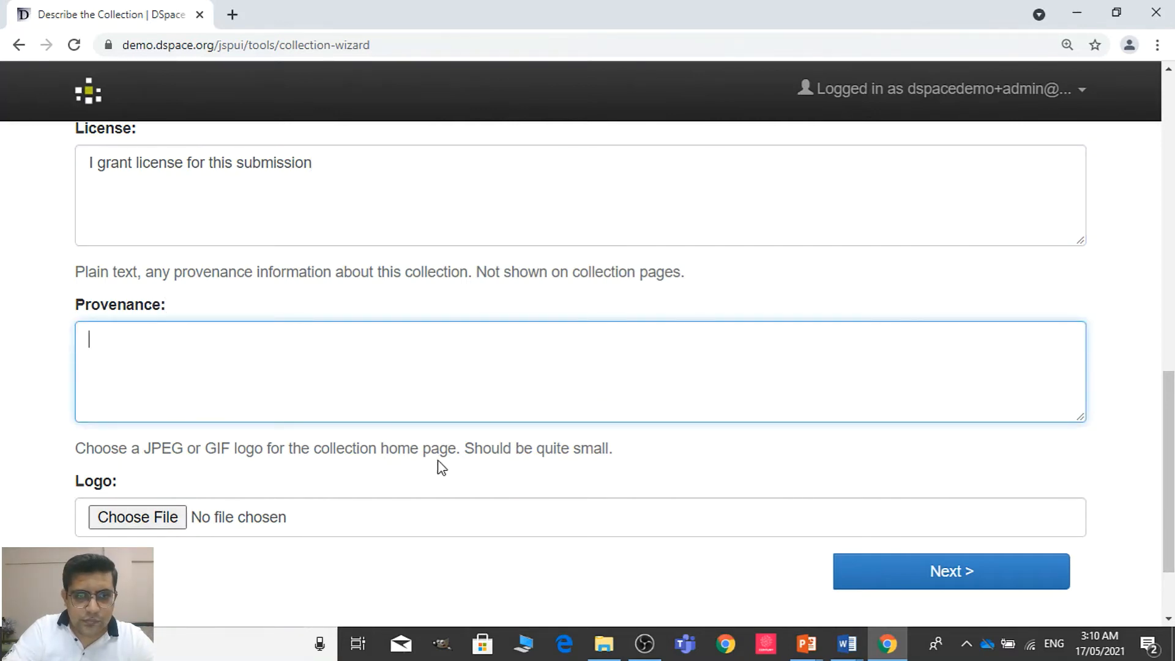
pyautogui.scroll(3, 500, 469)
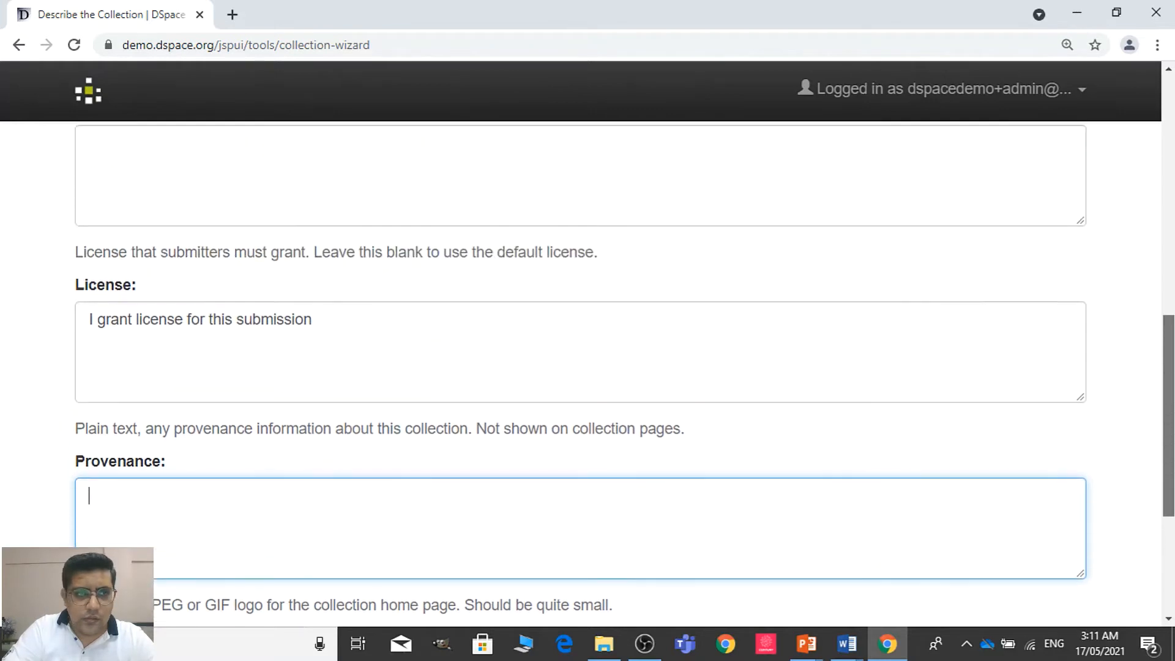
pyautogui.scroll(7, 580, 374)
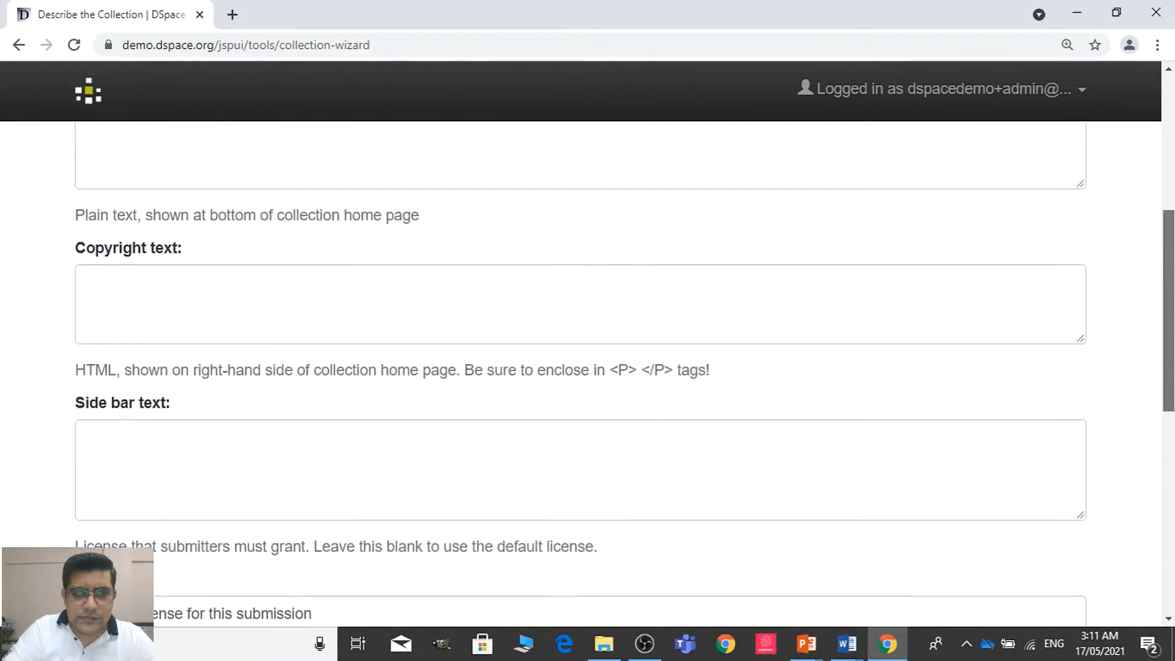
pyautogui.scroll(5, 1171, 101)
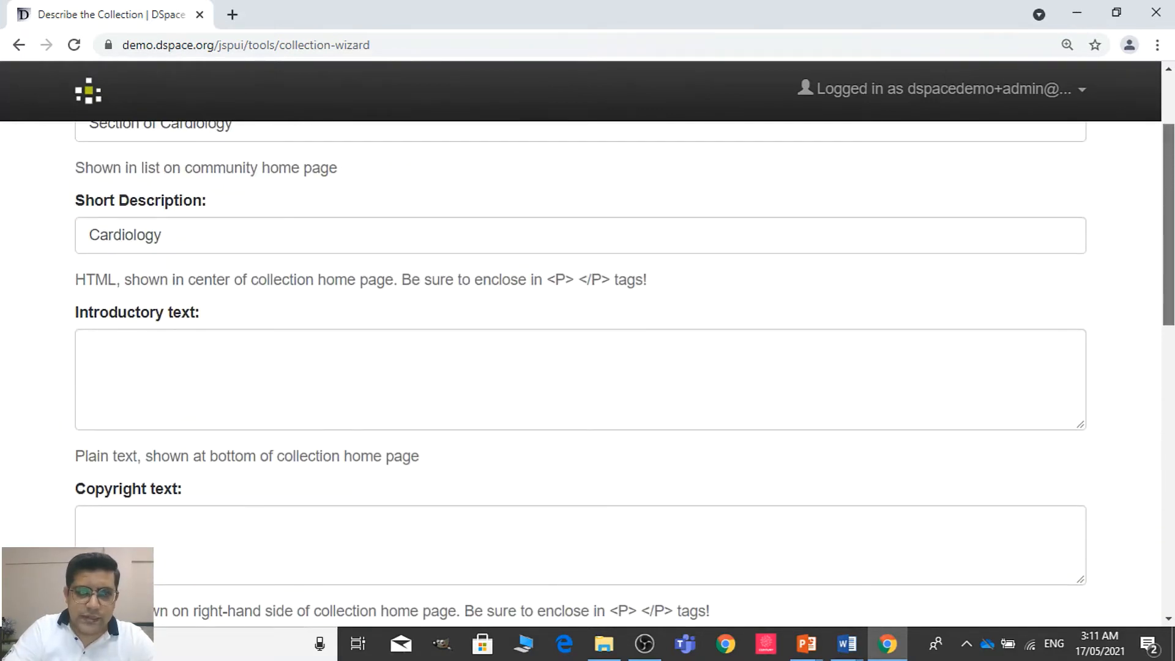
pyautogui.scroll(-15, 1171, 101)
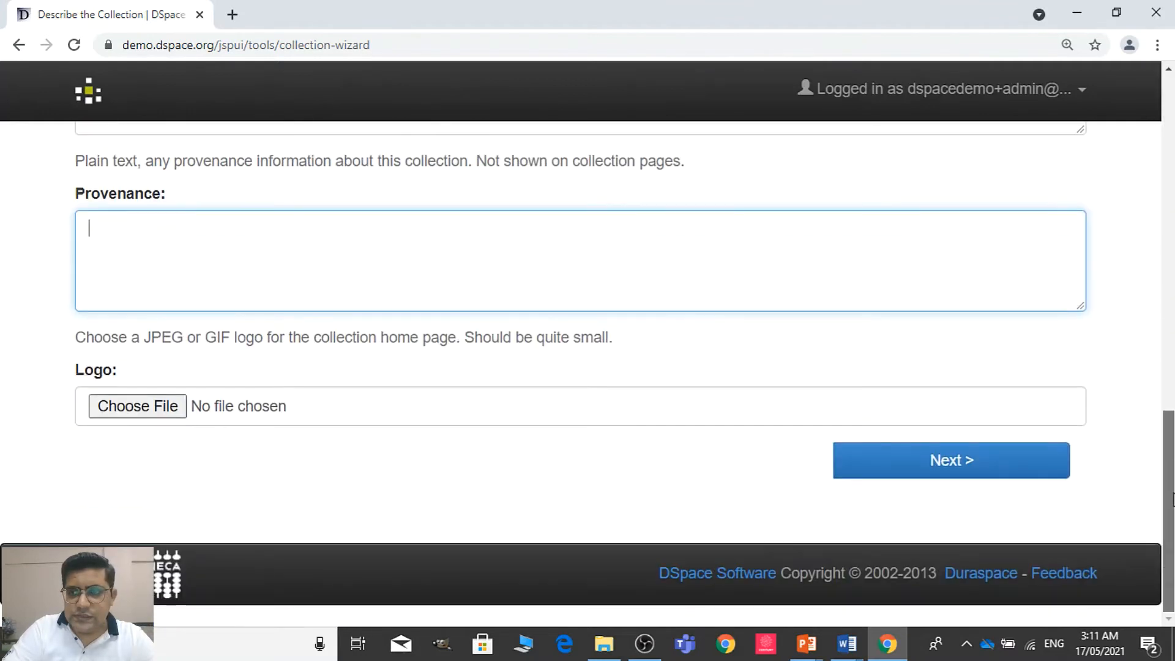
pyautogui.click(986, 471)
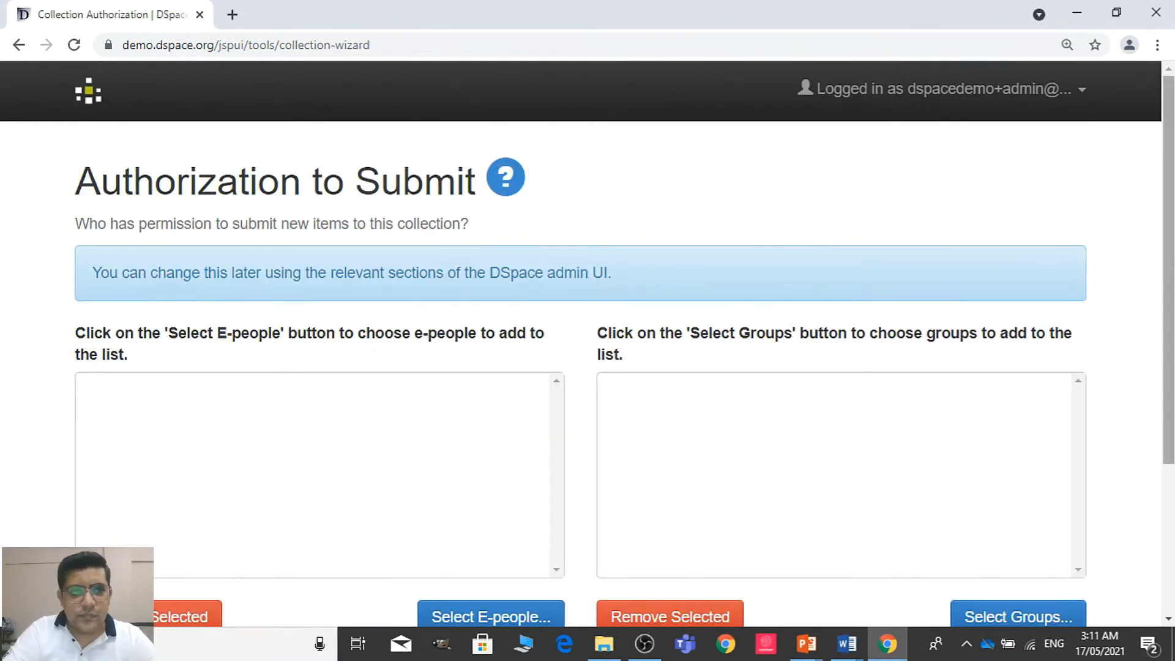
# Authorize the Demo Administrator, Demo Collection Administrator, Demo Community Administrator and Demo Submitter e-people to submit to the collection
pyautogui.scroll(-1, 1172, 263)
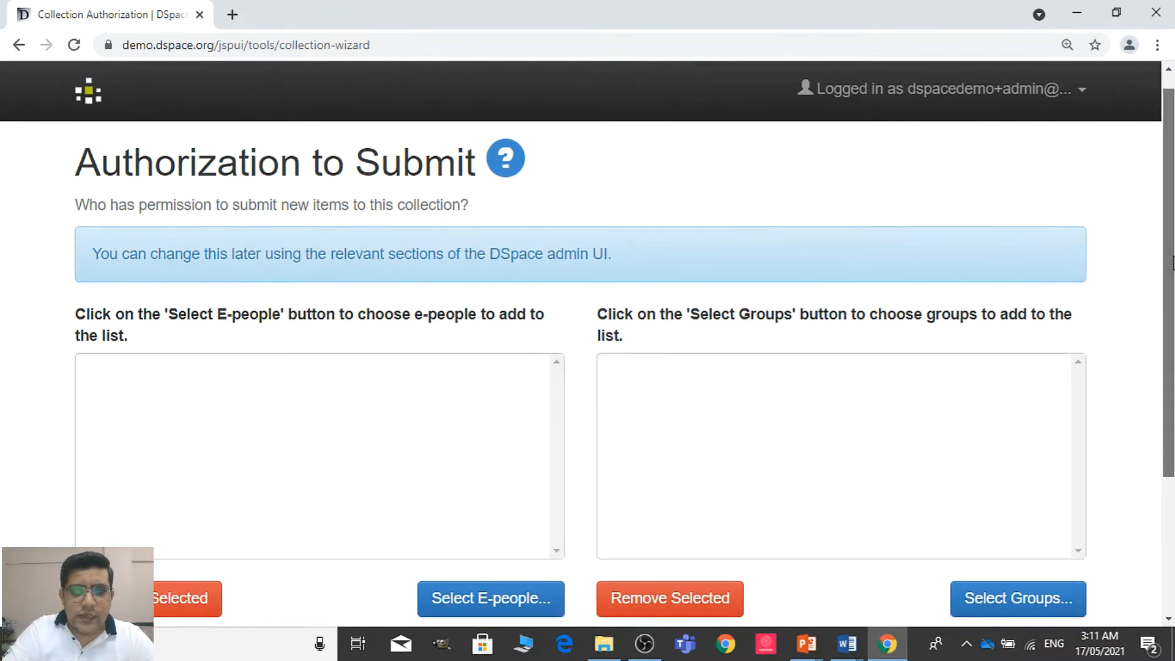
pyautogui.scroll(-2, 1172, 263)
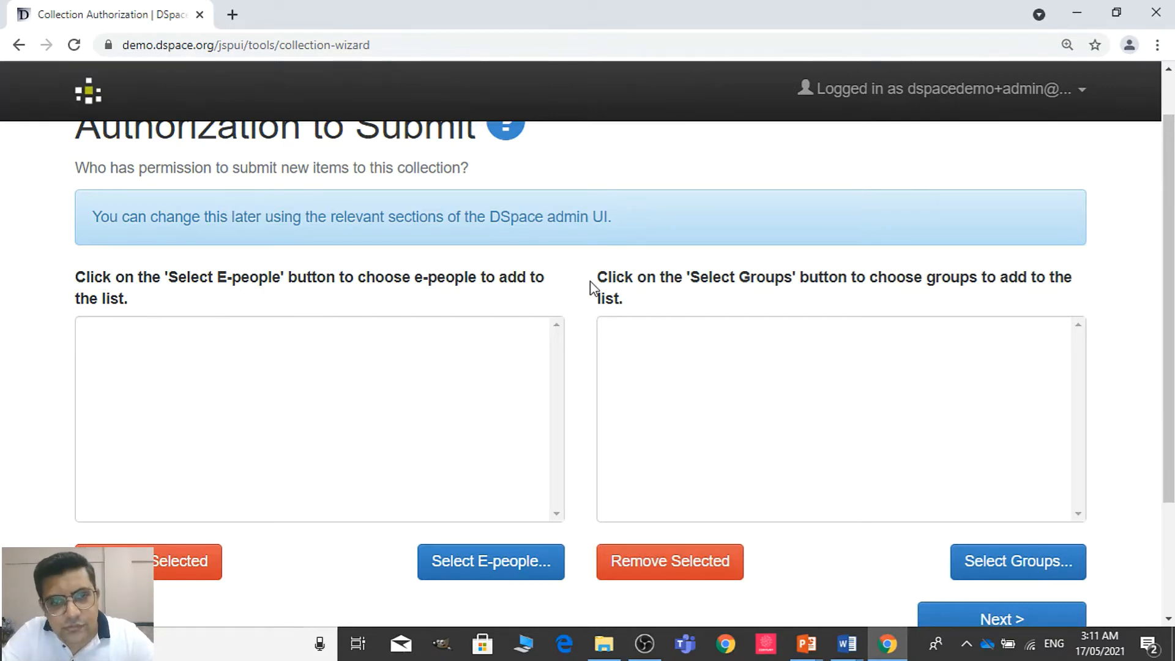
pyautogui.click(500, 567)
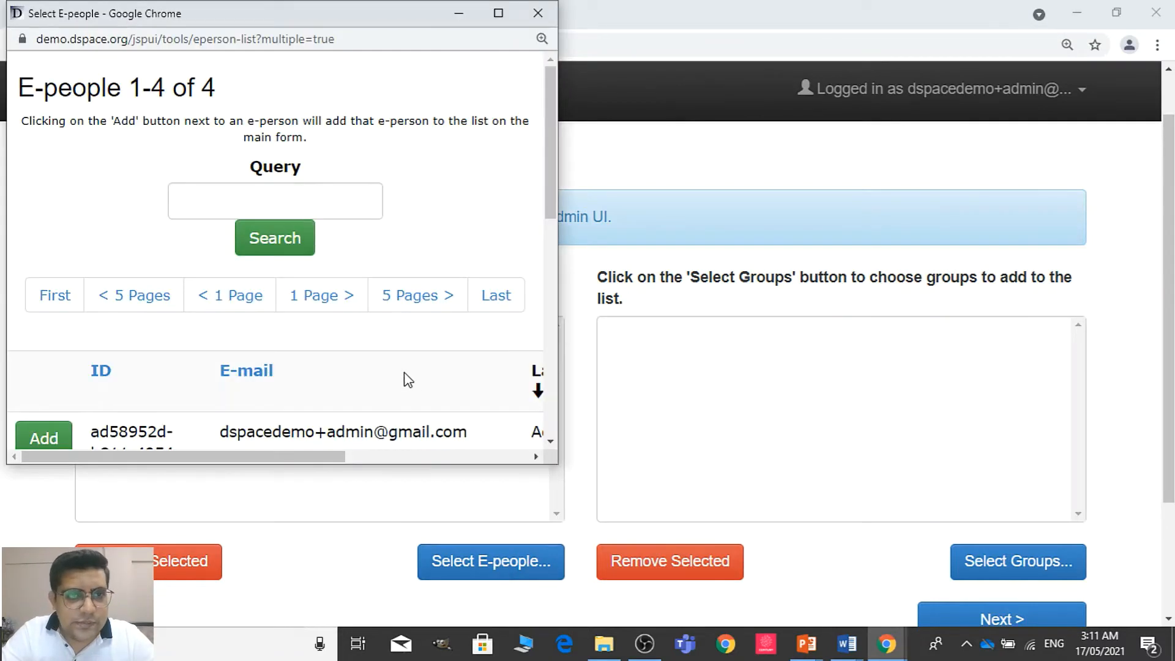
pyautogui.moveTo(550, 116); pyautogui.dragTo(559, 180)
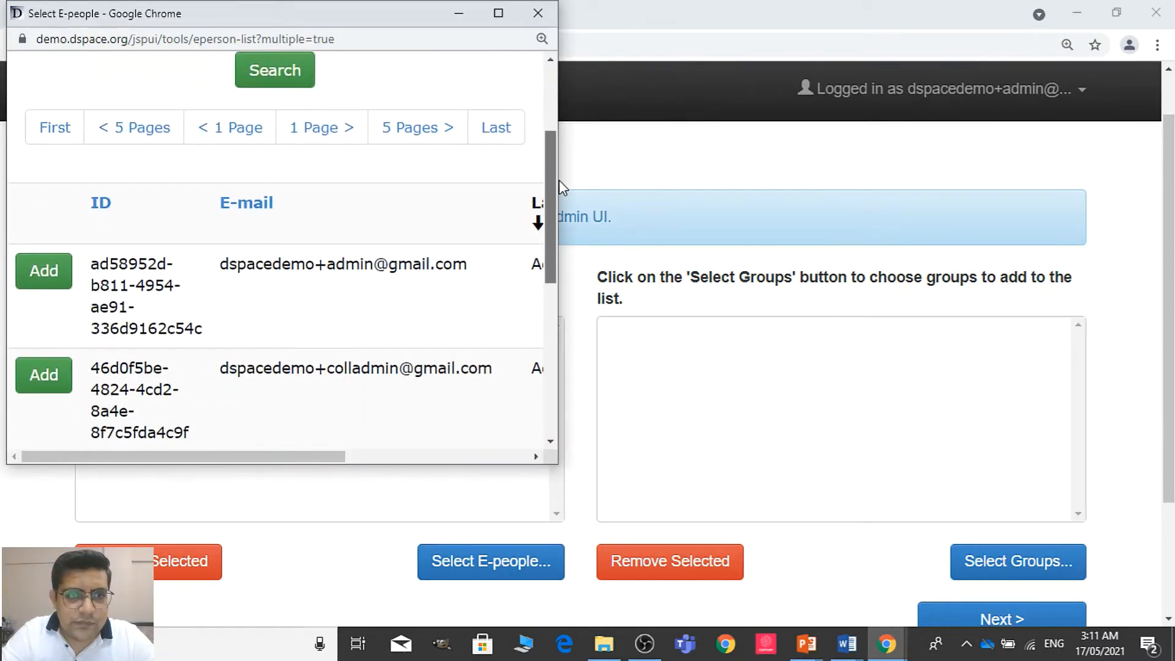
pyautogui.moveTo(289, 452); pyautogui.dragTo(190, 477)
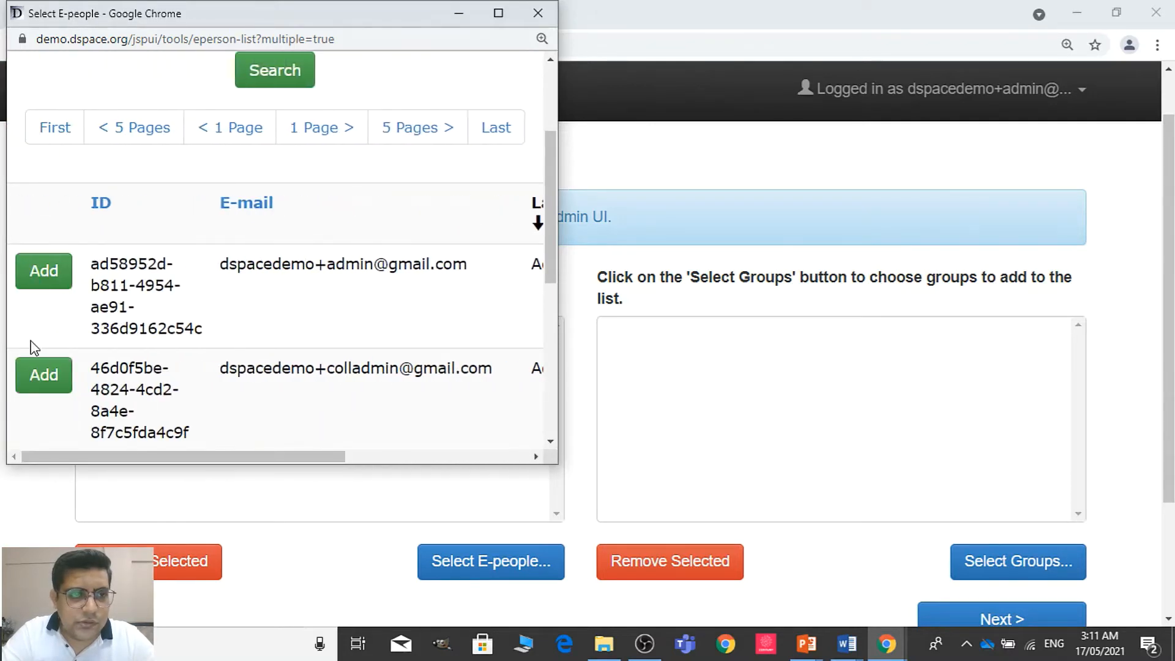
pyautogui.click(44, 392)
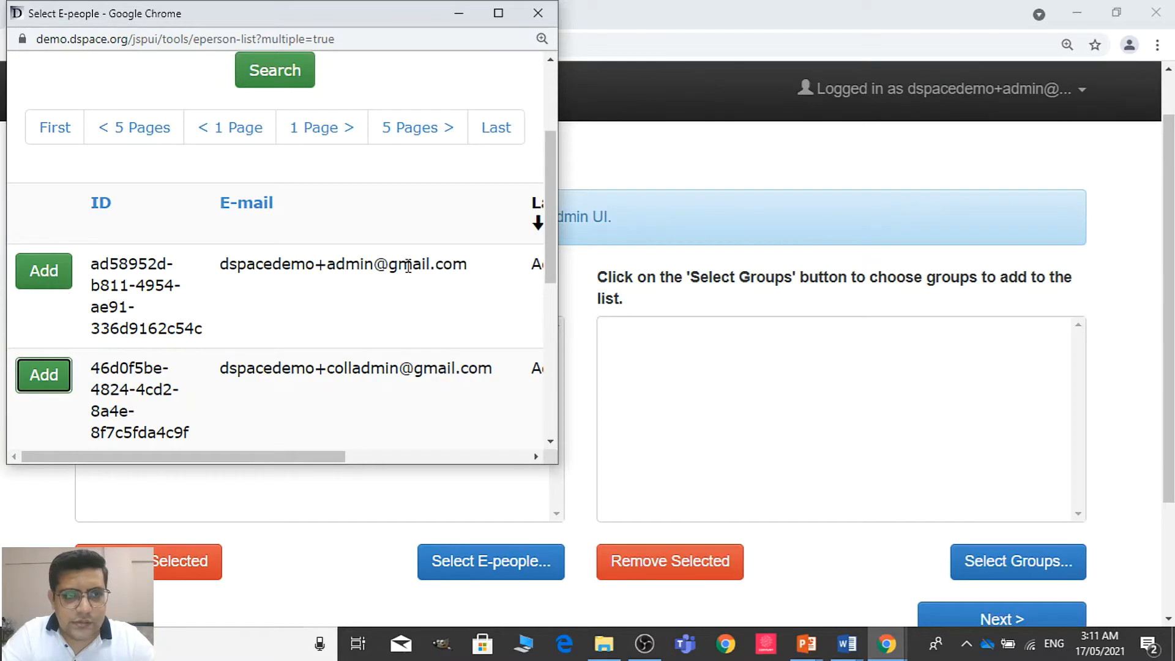
pyautogui.moveTo(547, 233); pyautogui.dragTo(555, 307)
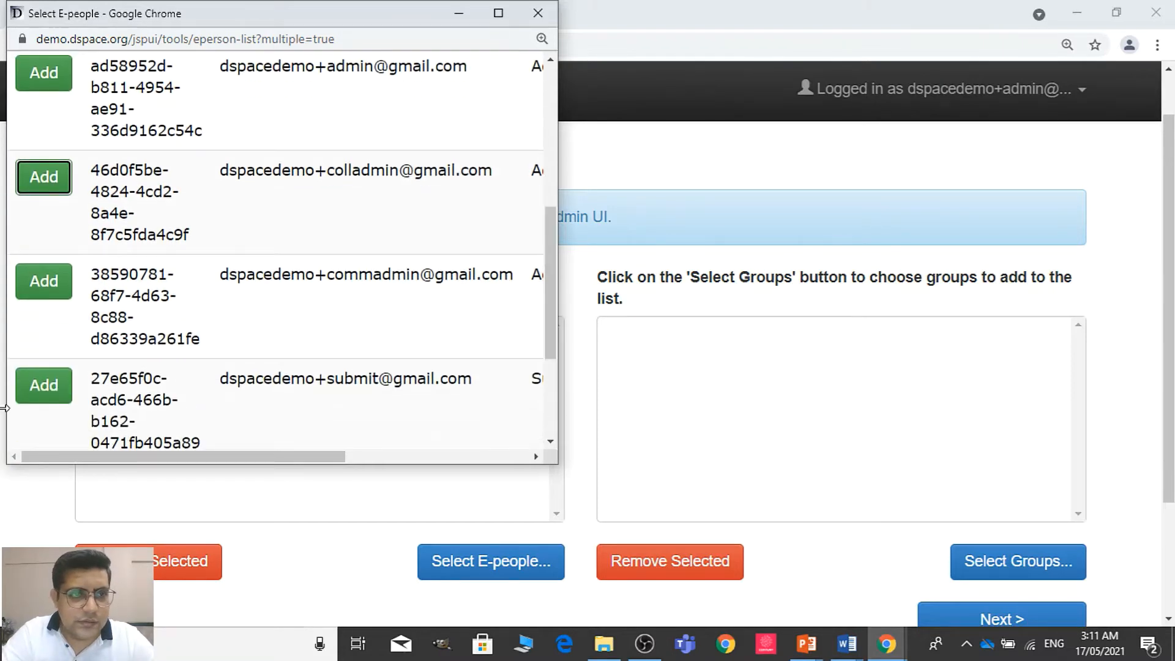
pyautogui.click(50, 288)
pyautogui.click(54, 383)
pyautogui.moveTo(552, 259); pyautogui.dragTo(551, 335)
pyautogui.click(264, 416)
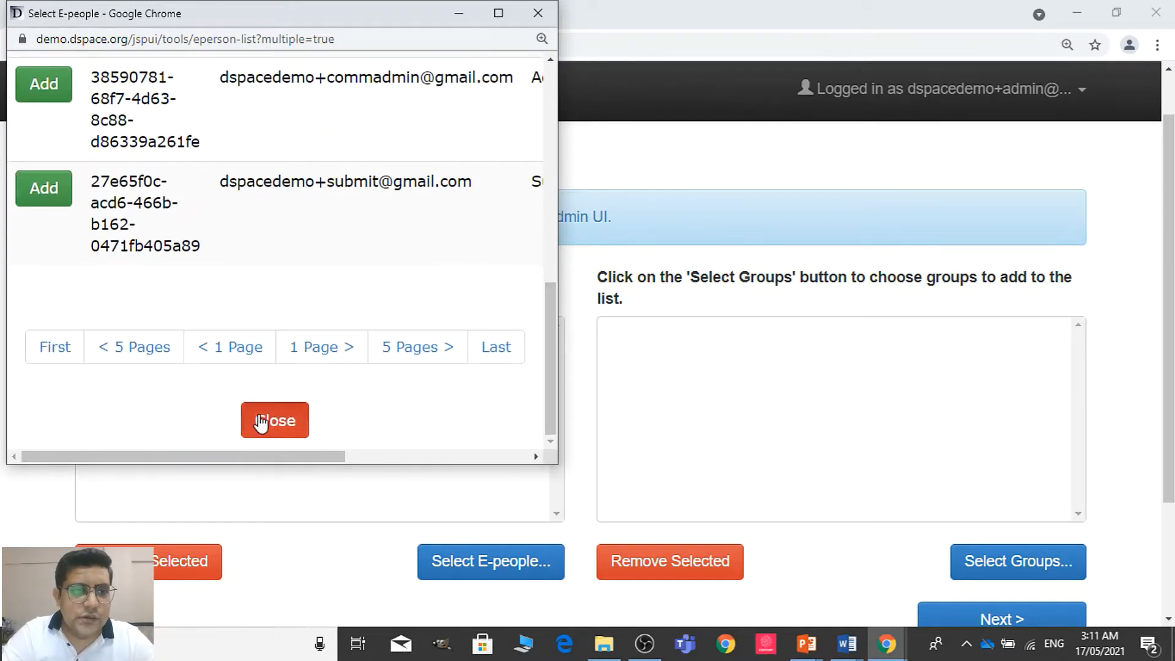
# Add the Administrator and Anonymous groups and the first two COLLECTION ADMIN groups to the collection's authorized submitters
pyautogui.click(662, 347)
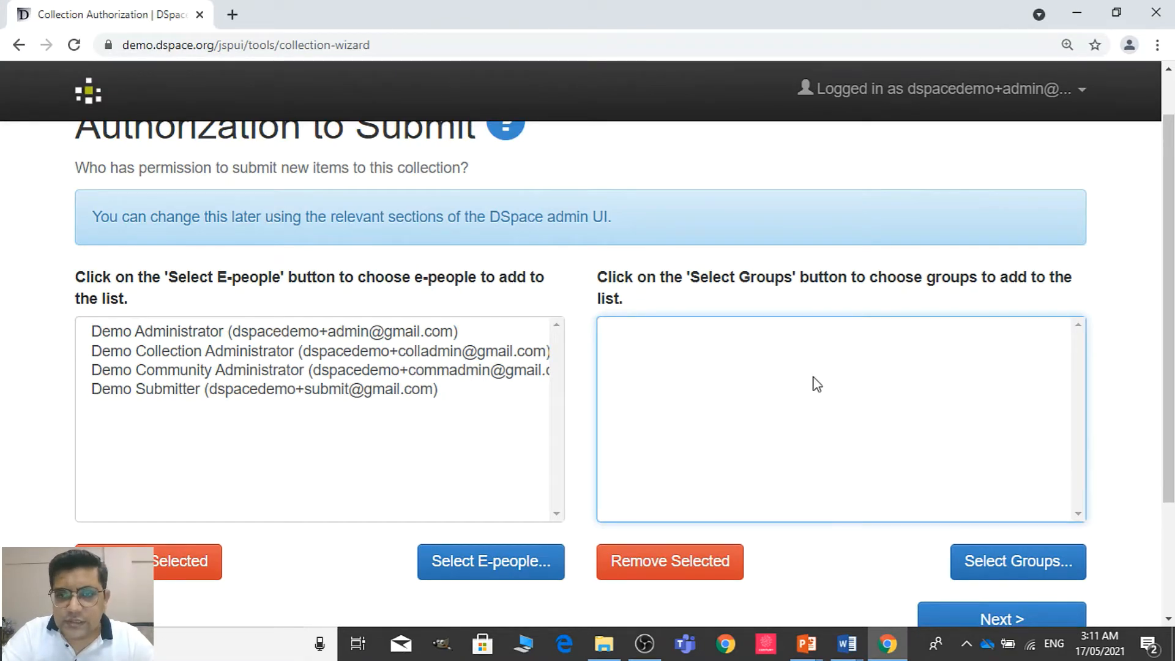
pyautogui.click(1048, 572)
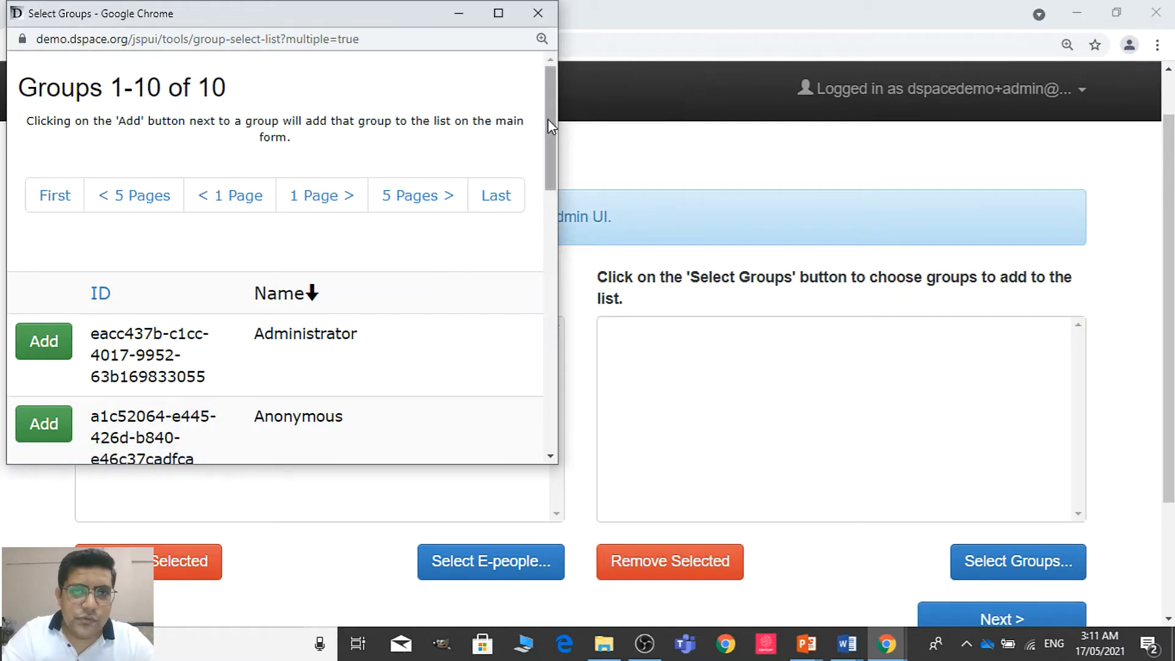
pyautogui.moveTo(558, 148); pyautogui.dragTo(559, 247)
pyautogui.moveTo(549, 156); pyautogui.dragTo(552, 214)
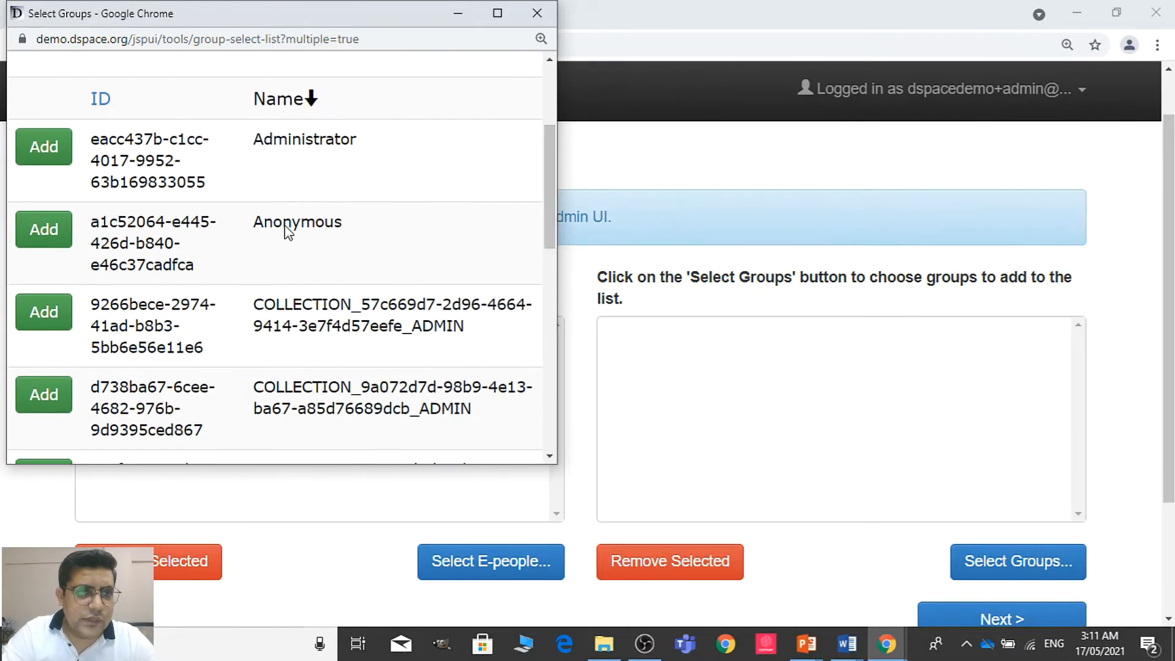
pyautogui.click(44, 148)
pyautogui.click(53, 244)
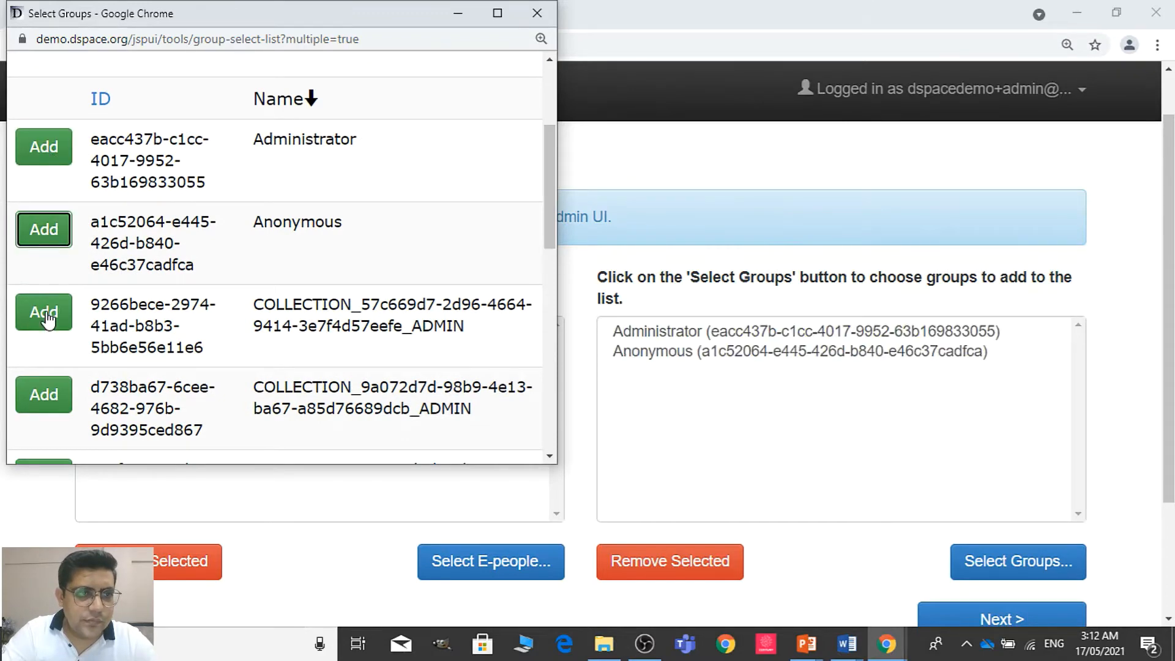
pyautogui.click(44, 312)
pyautogui.click(44, 399)
pyautogui.click(44, 397)
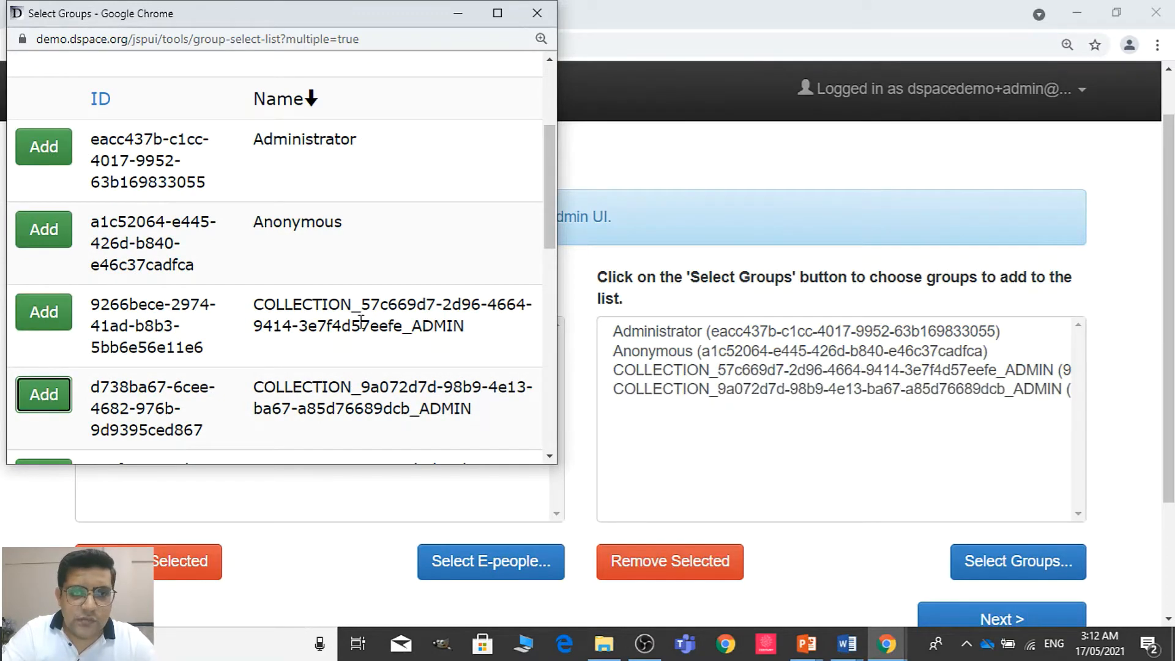
pyautogui.moveTo(550, 212); pyautogui.dragTo(532, 97)
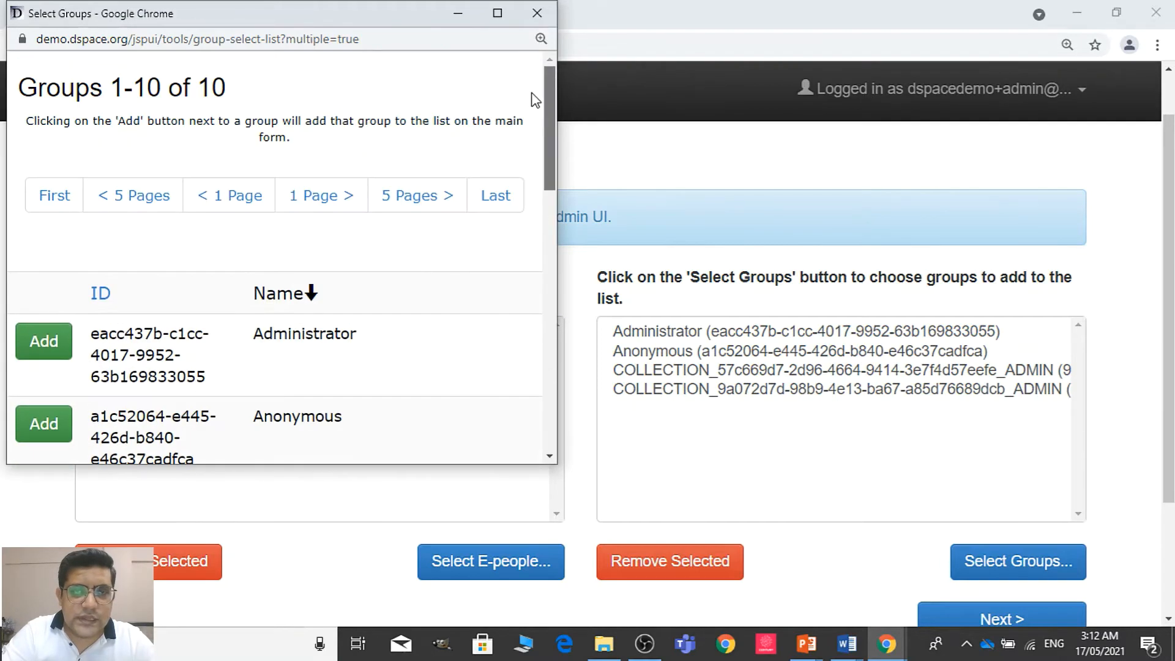
pyautogui.click(540, 8)
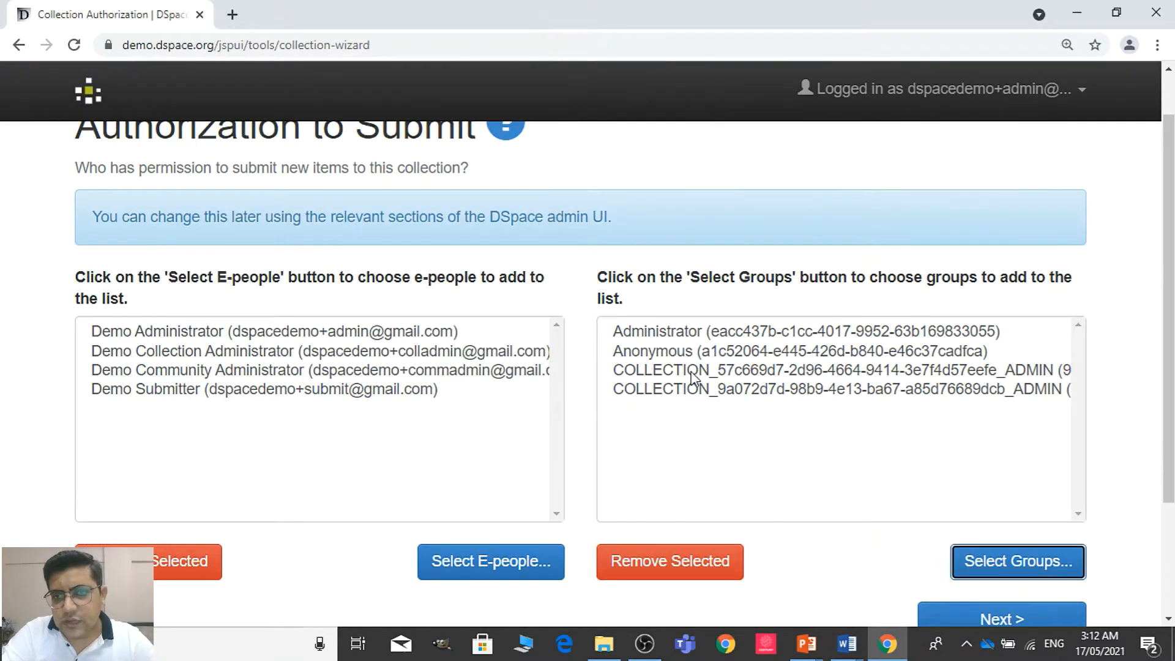
# Finish the submitter authorization, look over the Section of Cardiology collection's metadata and settings, and save them without changes
pyautogui.scroll(-3, 870, 367)
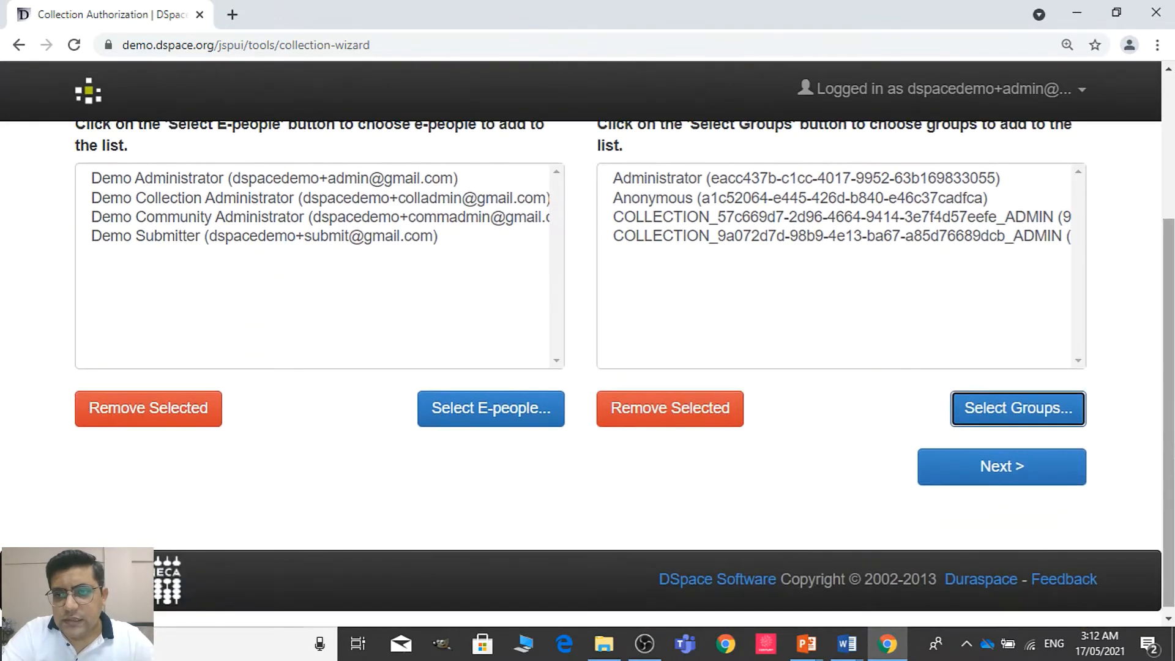
pyautogui.click(1002, 477)
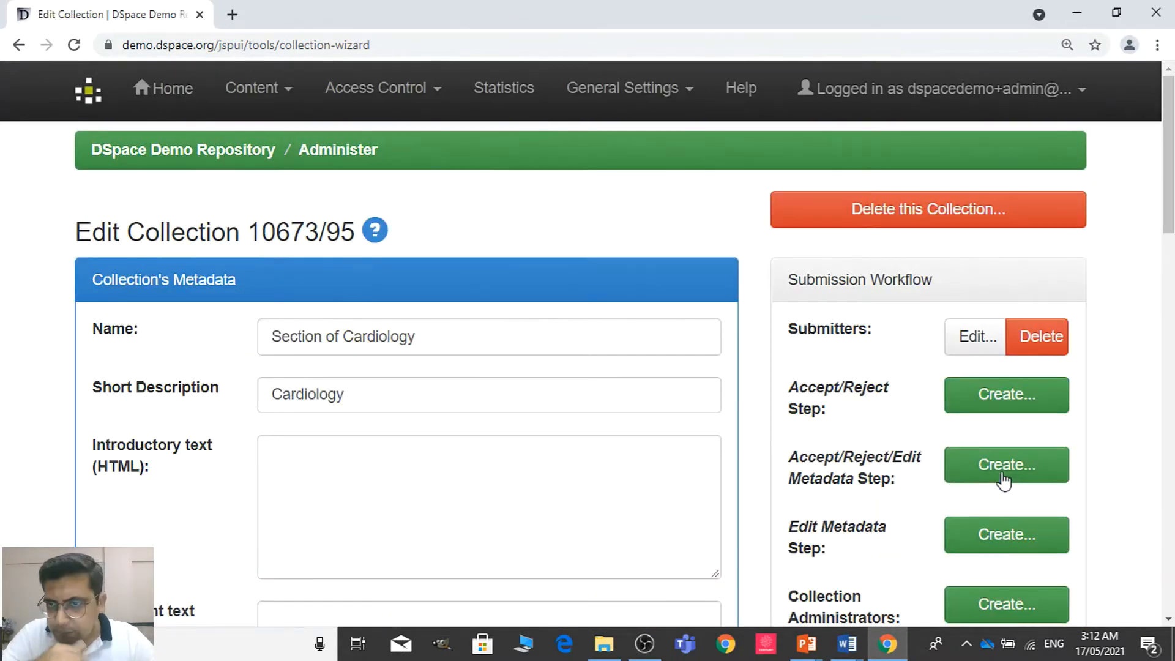
pyautogui.scroll(-7, 1167, 214)
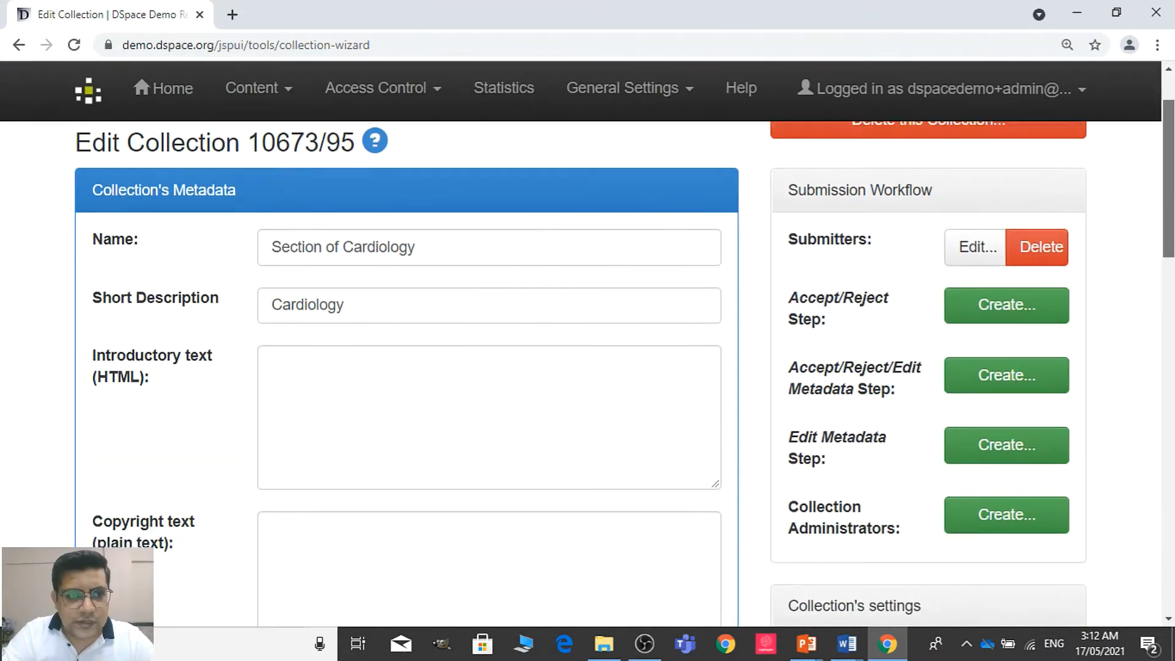
pyautogui.scroll(-9, 920, 449)
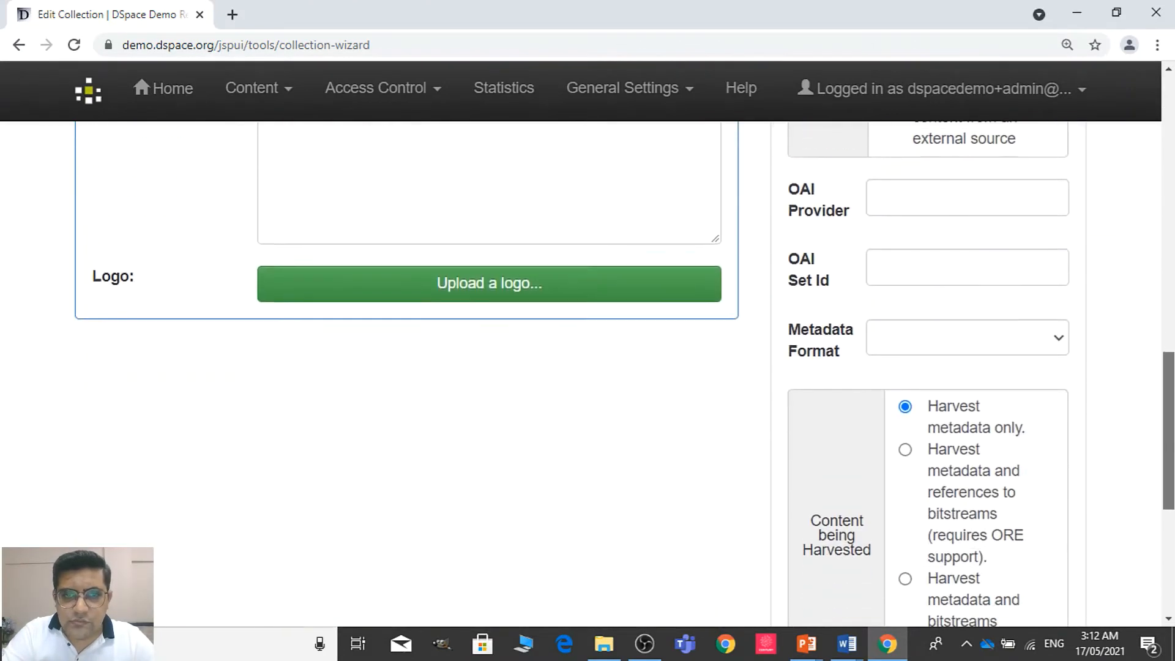
pyautogui.moveTo(1167, 375); pyautogui.dragTo(1167, 474)
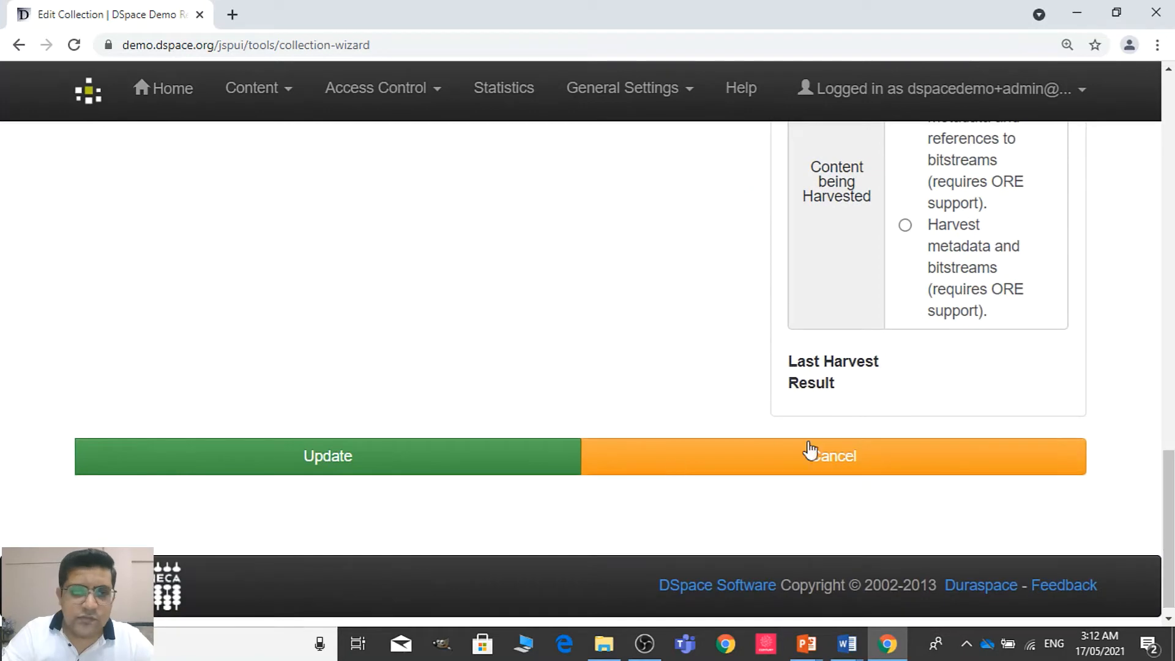
pyautogui.click(432, 465)
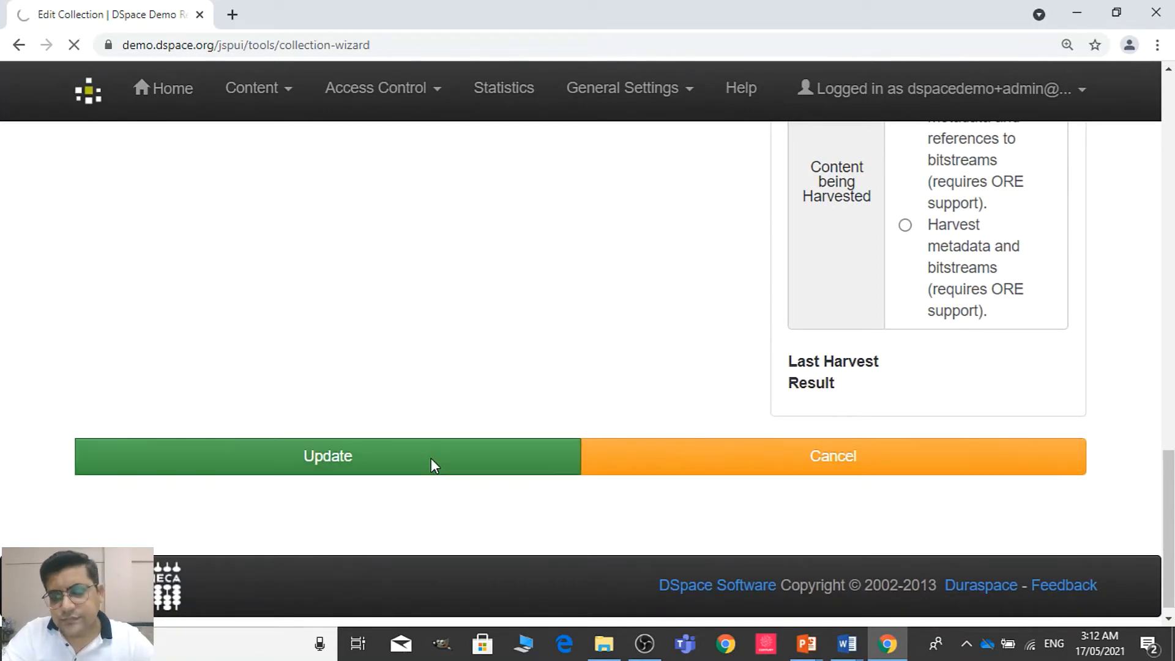
# Look over the Section of Cardiology home page with its admin tools and open a new submission to the collection
pyautogui.scroll(-2, 580, 398)
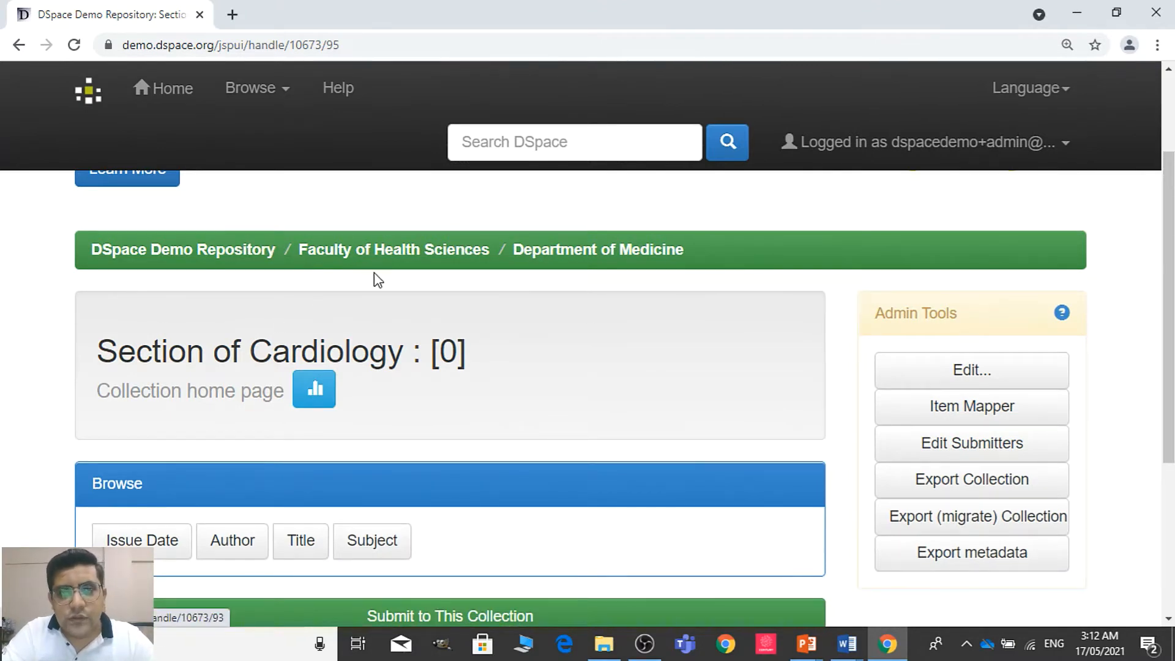
pyautogui.click(951, 361)
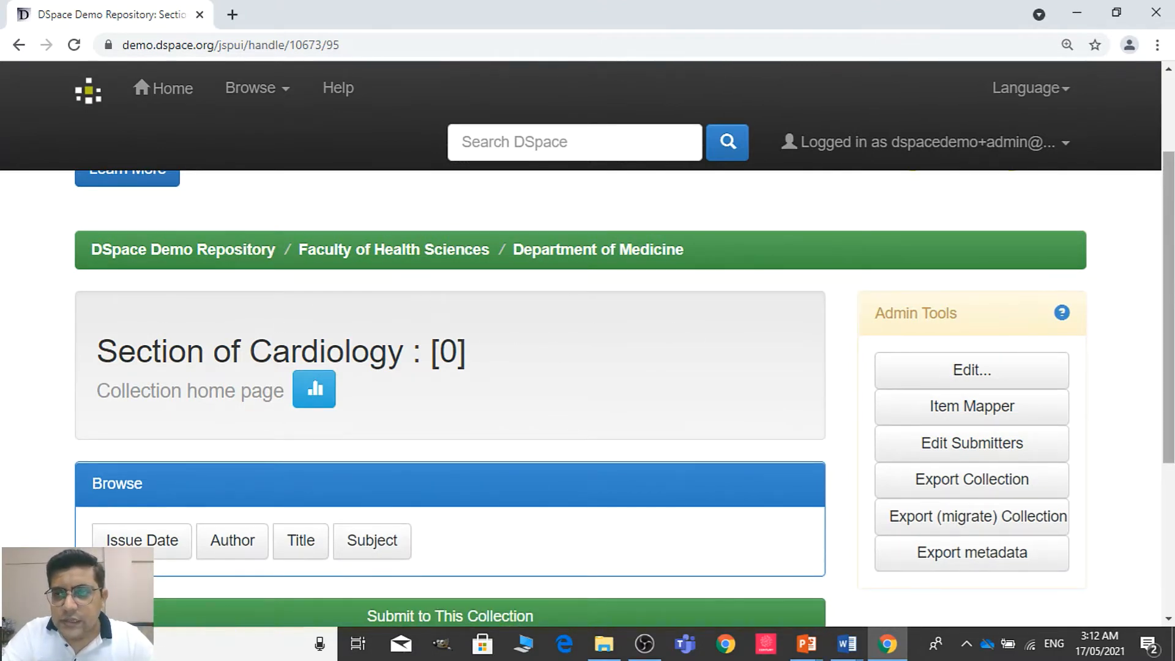
pyautogui.moveTo(1173, 303); pyautogui.dragTo(1172, 389)
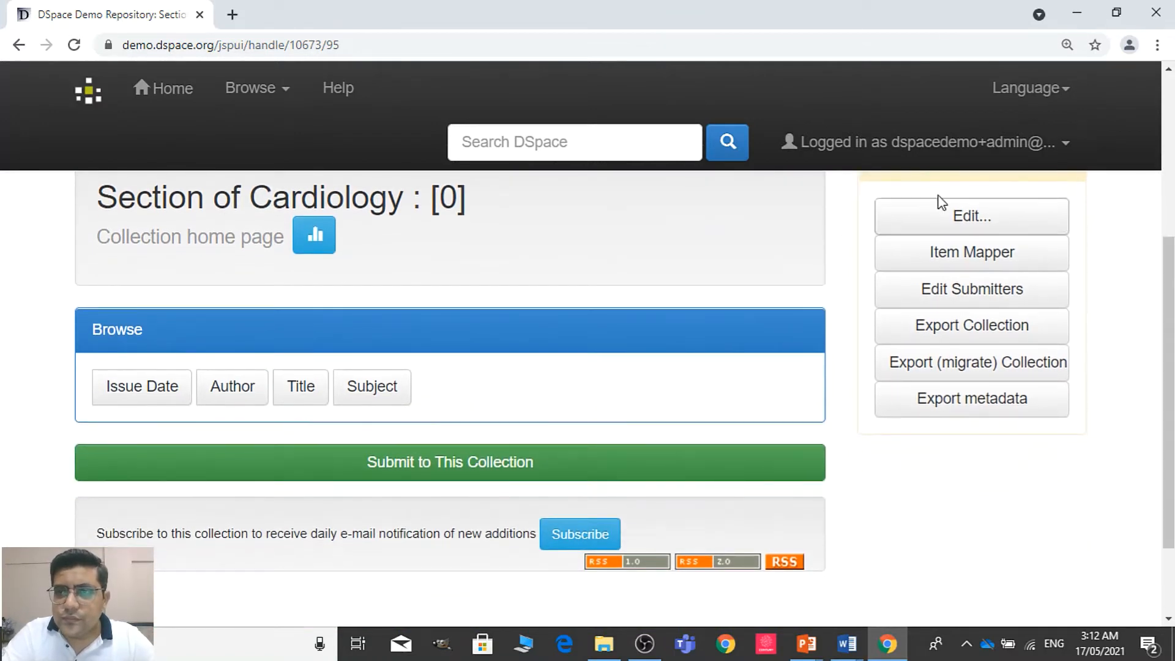
pyautogui.moveTo(1169, 366)
pyautogui.mouseDown()
pyautogui.moveTo(1171, 396)
pyautogui.moveTo(1173, 271)
pyautogui.moveTo(1174, 348)
pyautogui.mouseUp()
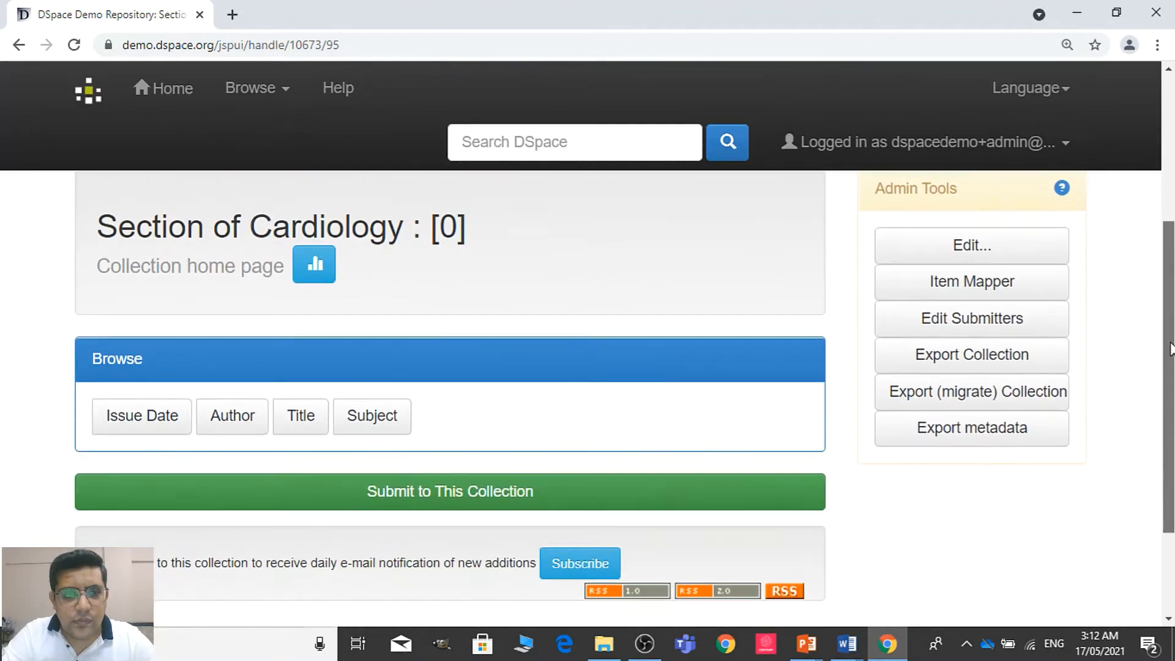
pyautogui.click(470, 493)
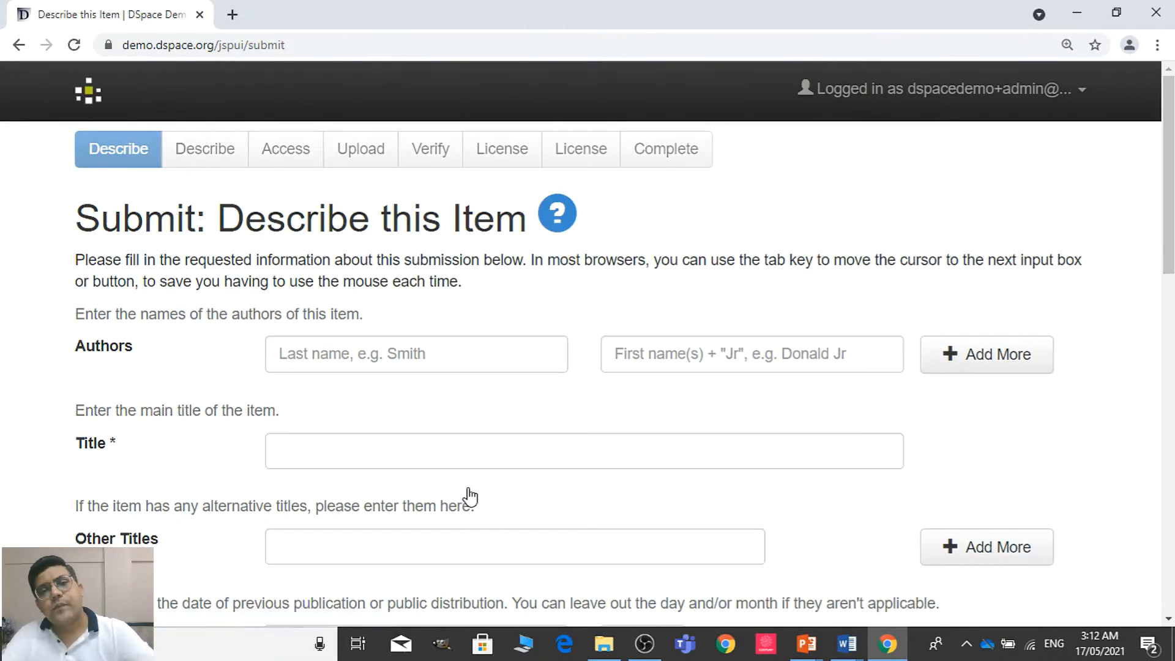
# Look through the item description form of the submission and return to the repository home page
pyautogui.moveTo(1169, 174); pyautogui.dragTo(1169, 360)
pyautogui.moveTo(1174, 302); pyautogui.dragTo(1173, 117)
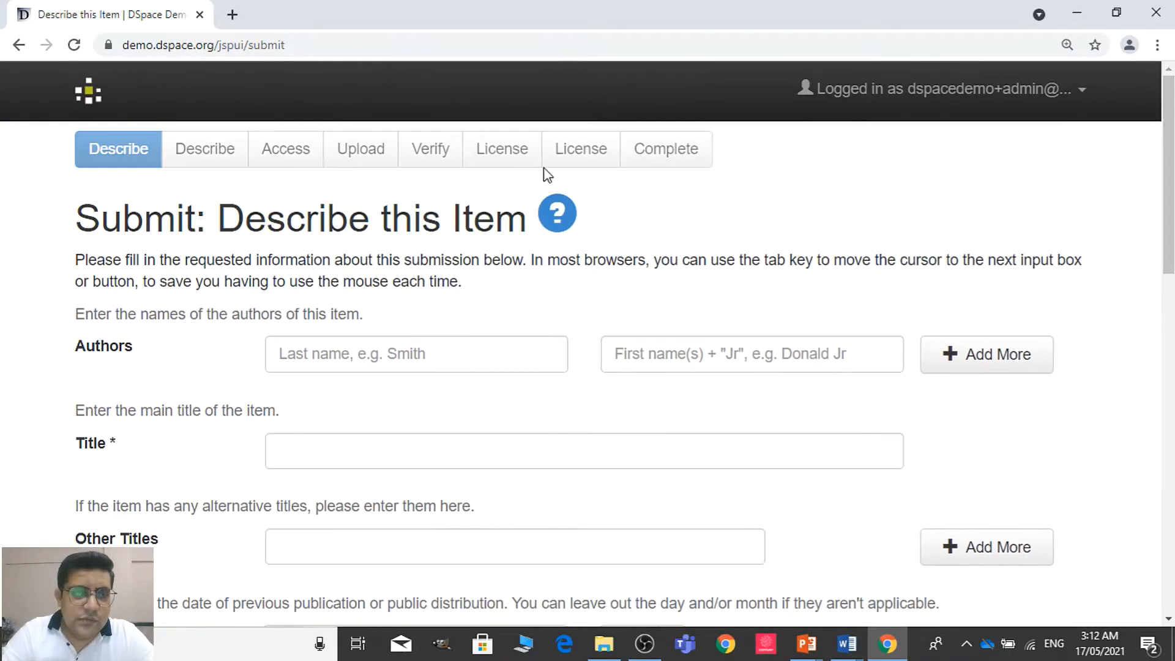
pyautogui.click(93, 108)
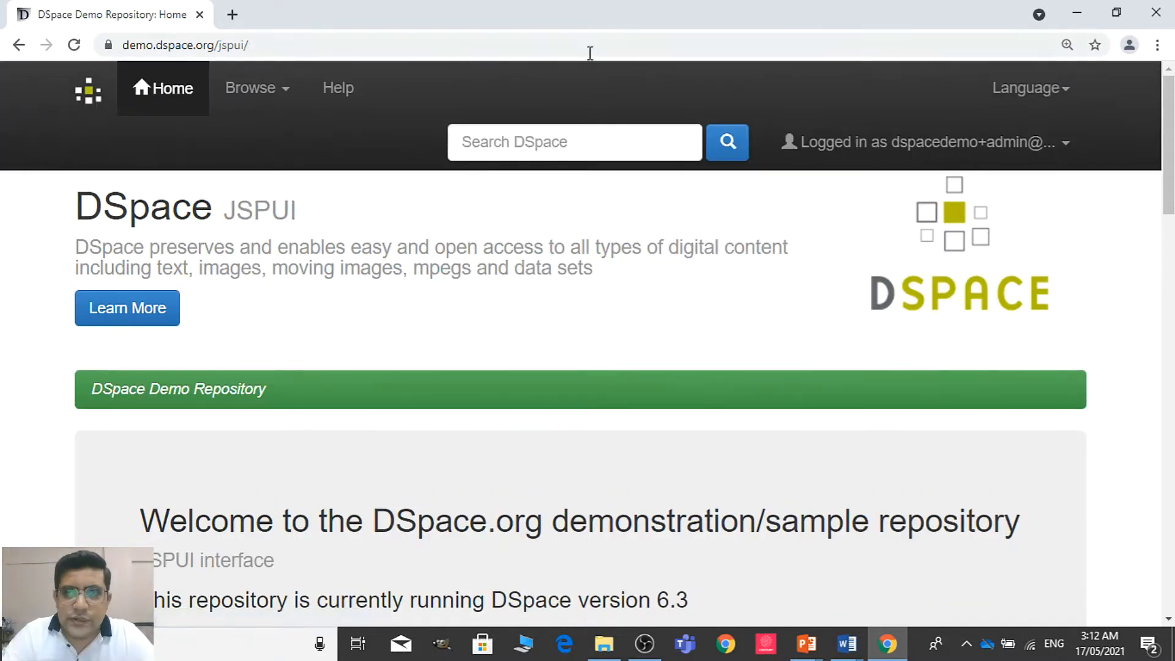
# Enter the administration area, go to the communities and collections list, and start creating a new top-level community
pyautogui.moveTo(1169, 178); pyautogui.dragTo(1171, 118)
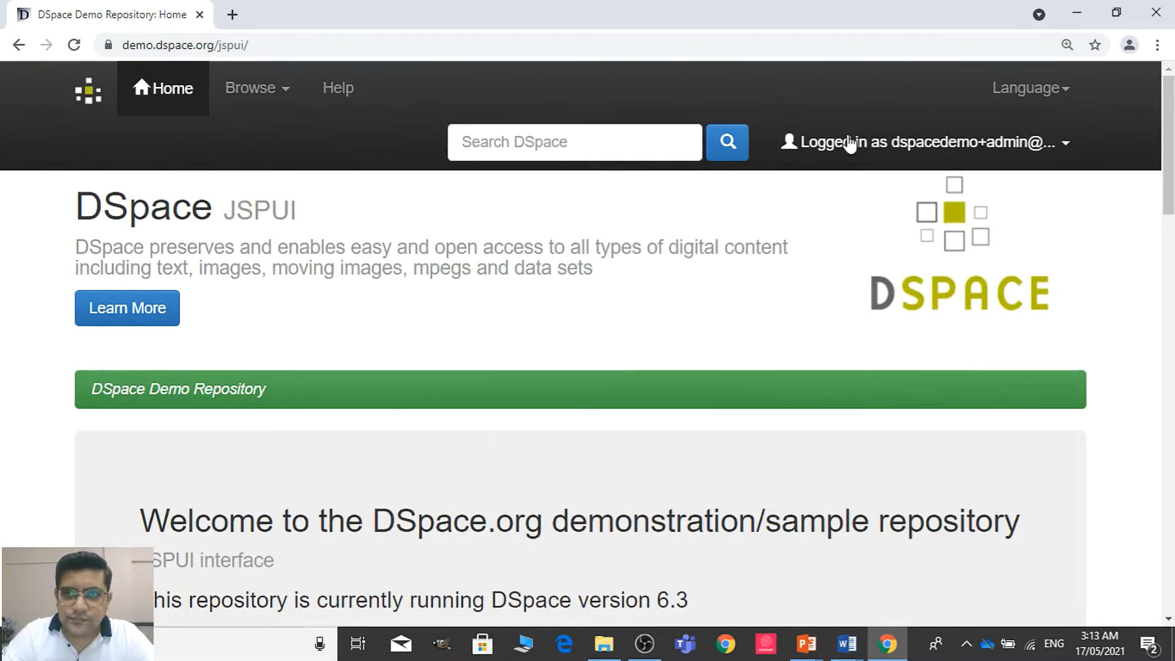
pyautogui.click(965, 164)
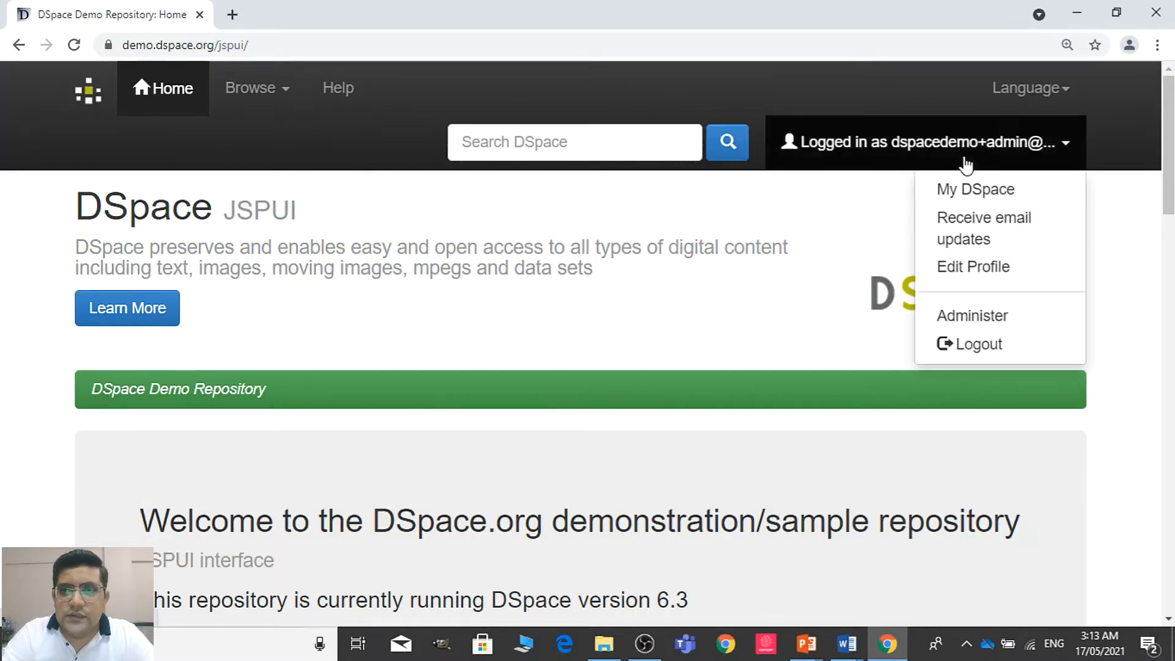
pyautogui.click(963, 317)
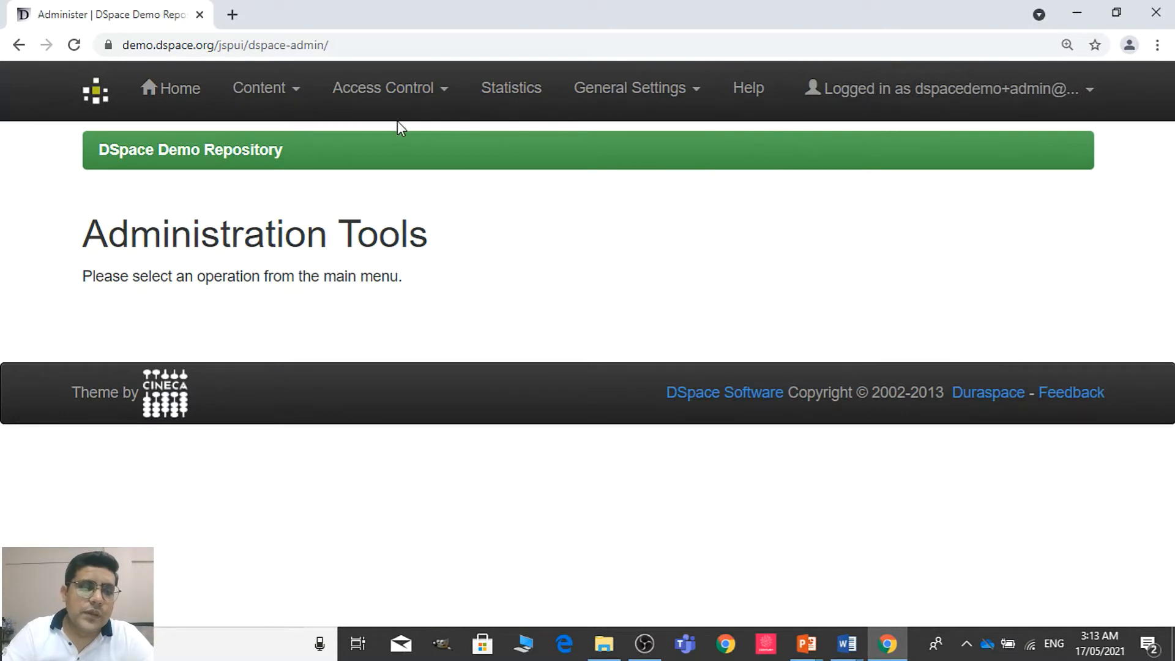
pyautogui.click(279, 92)
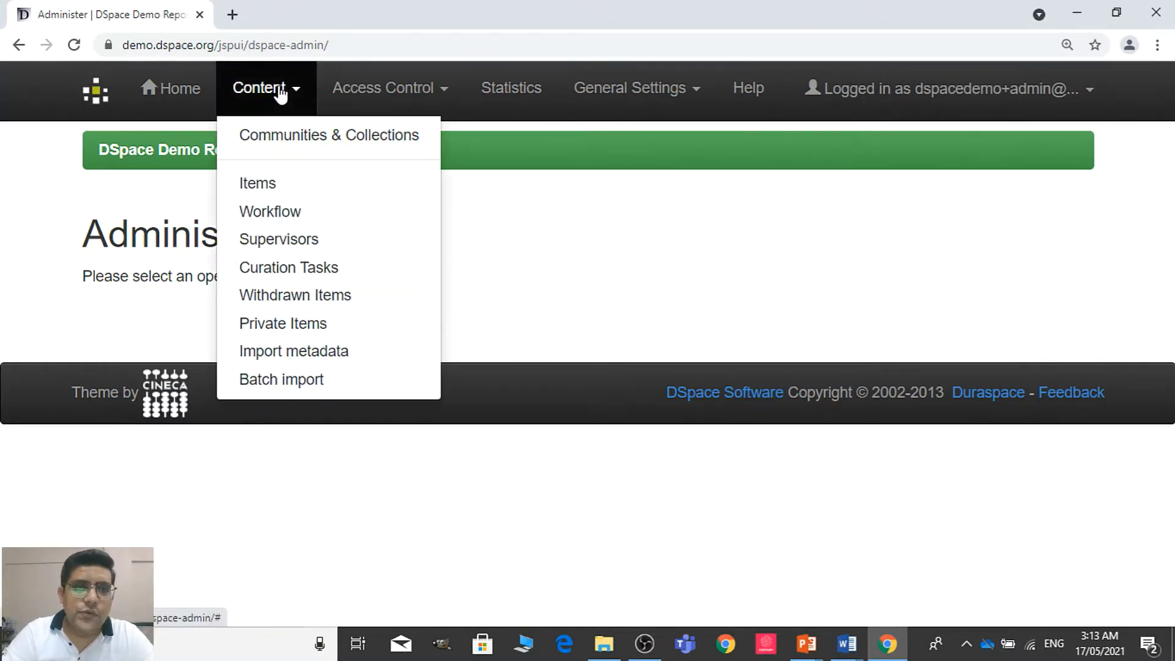
pyautogui.click(286, 138)
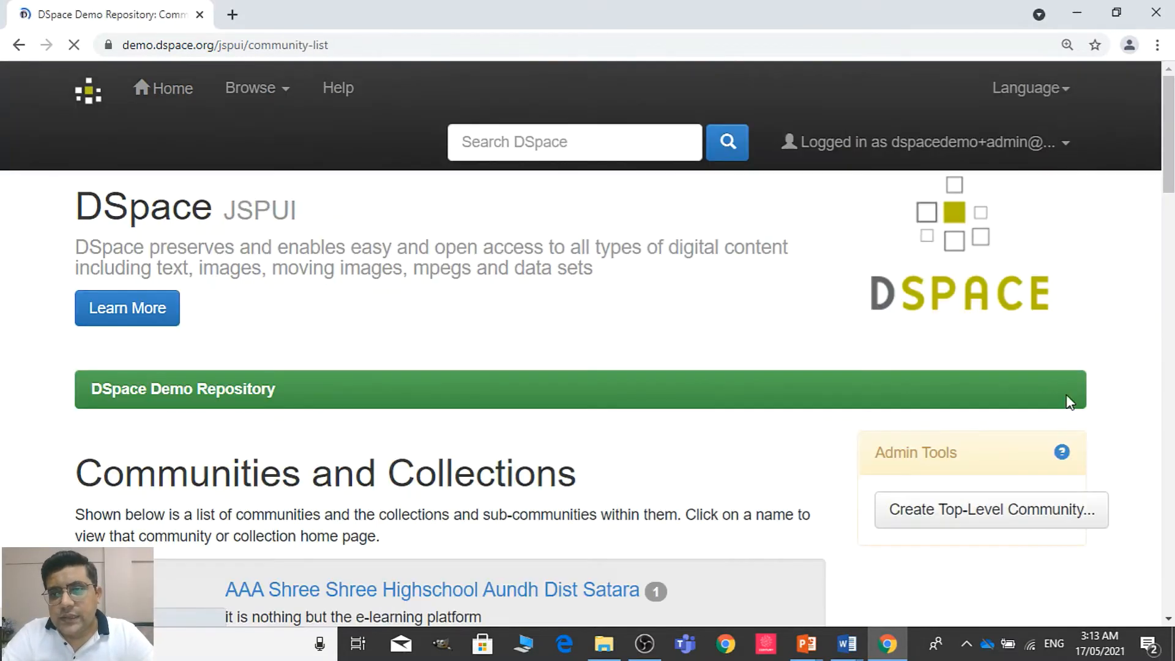
pyautogui.click(1038, 525)
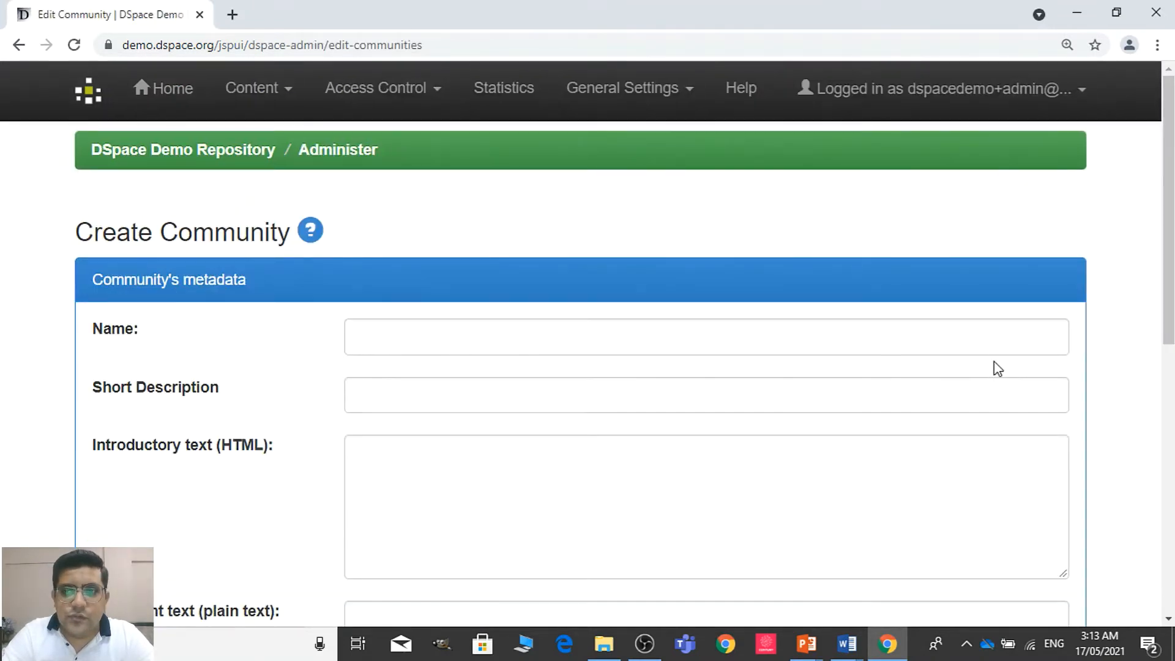
# Name the community "Faculty of Arts", with short description "FA" and introductory text "Welcome to Faculty of Arts"
pyautogui.click(996, 347)
pyautogui.write('Fa')
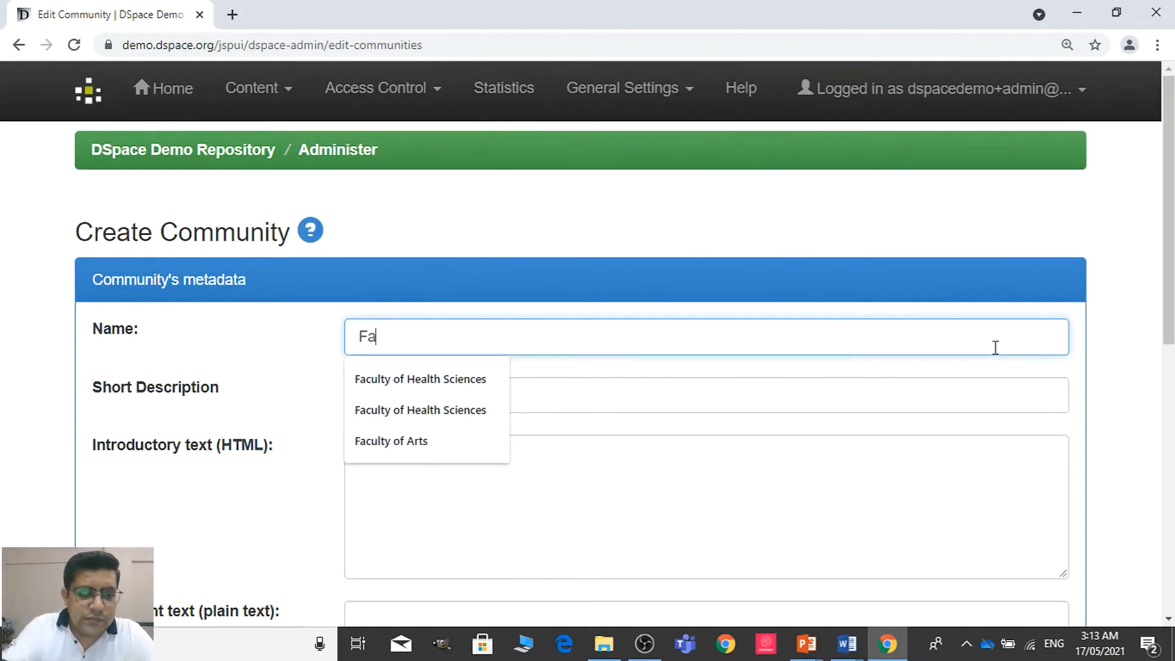
pyautogui.write('culty of ')
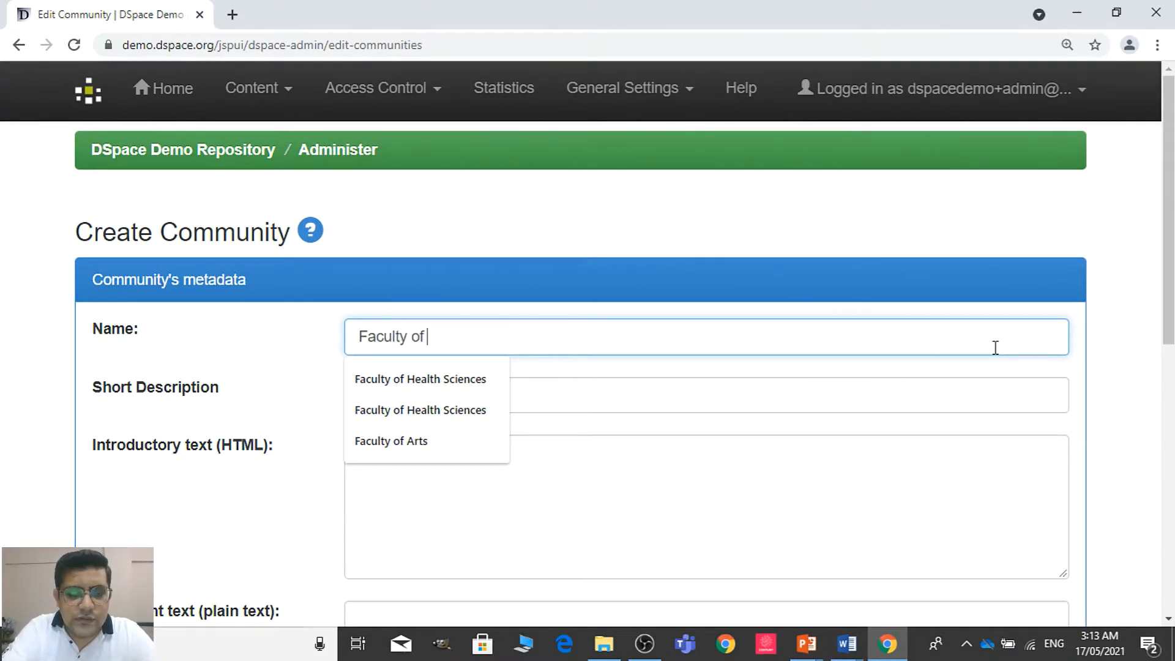
pyautogui.write('Arts')
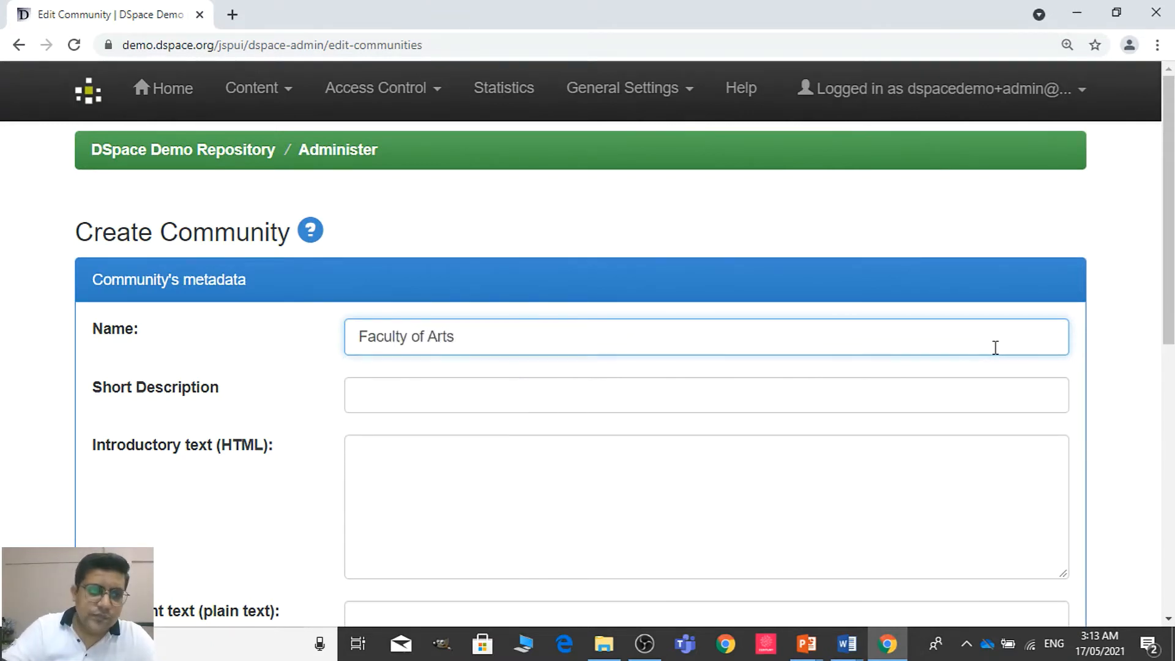
pyautogui.scroll(-1, 705, 417)
pyautogui.click(706, 400)
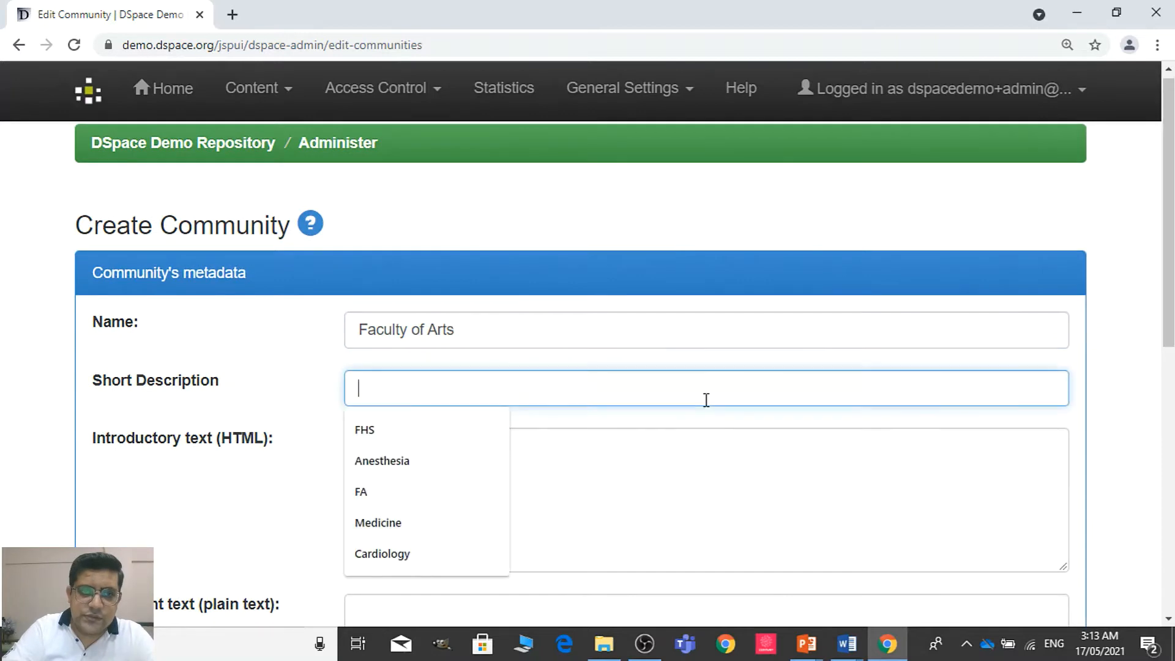
pyautogui.write('FA')
pyautogui.press('Tab')
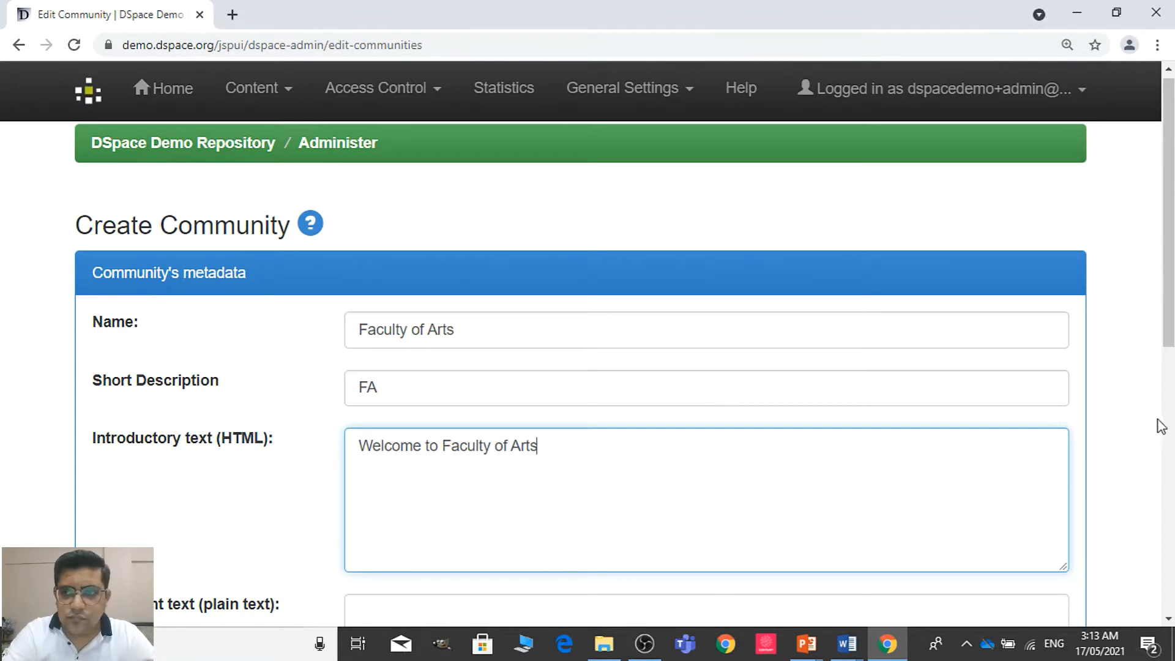
# Copy the Faculty of Arts copyright contact paragraph from the Communities document in Word into the community's copyright text in Chrome
pyautogui.moveTo(1173, 300); pyautogui.dragTo(1173, 472)
pyautogui.click(634, 313)
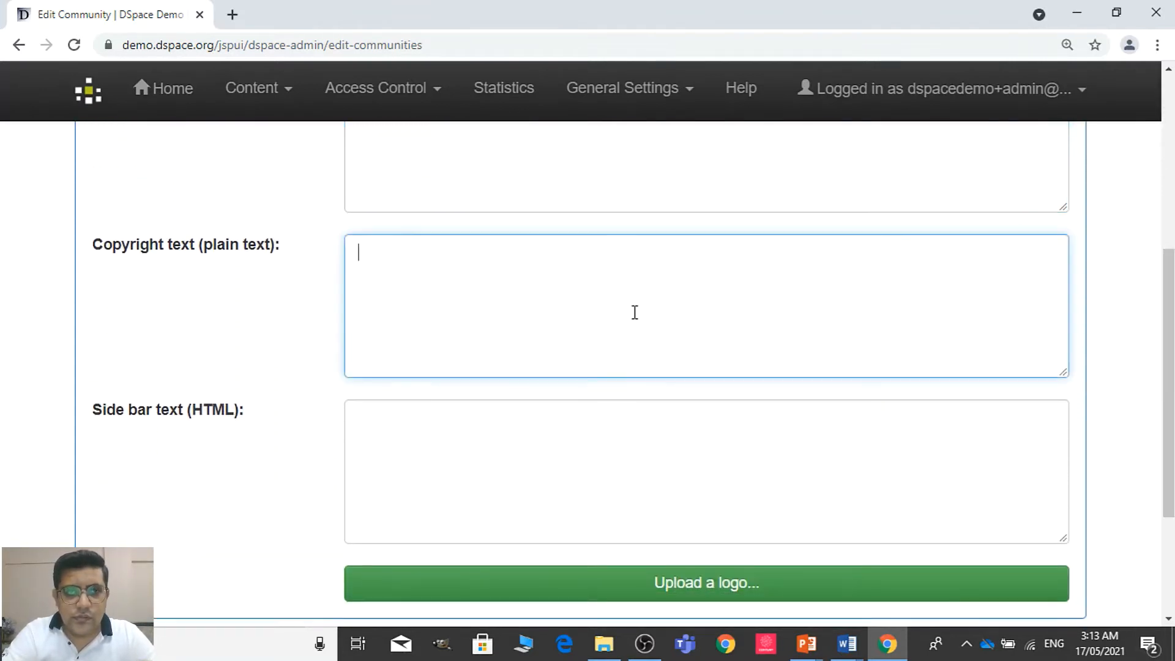
pyautogui.hotkey('alt', 'Tab')
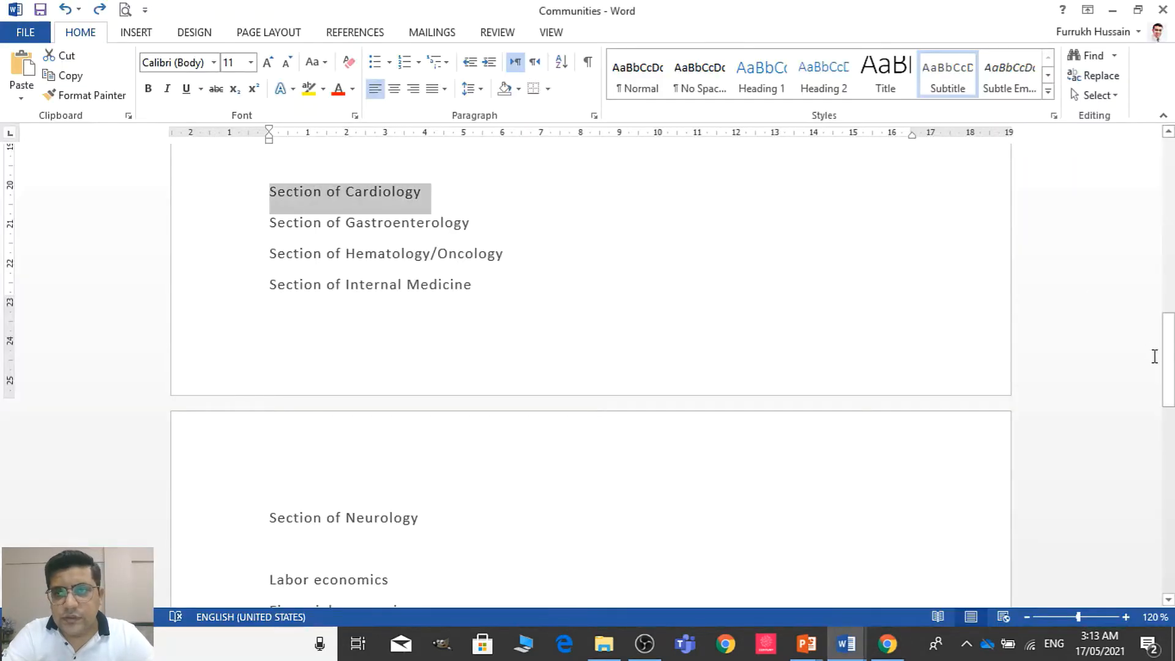
pyautogui.scroll(9, 673, 262)
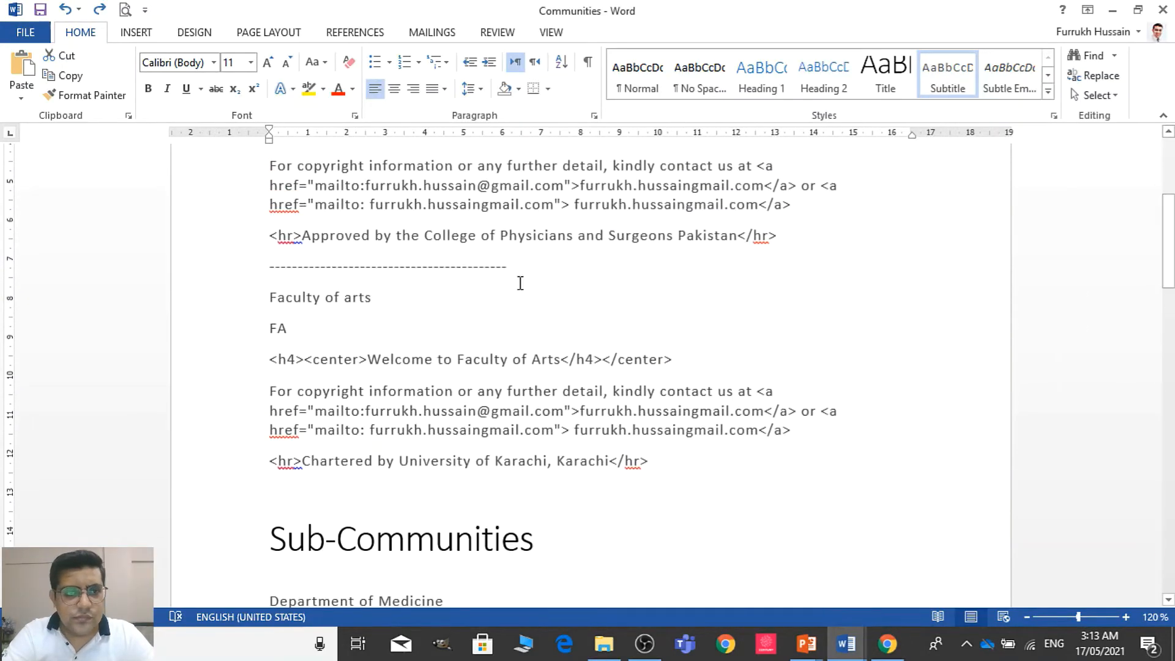
pyautogui.moveTo(231, 393); pyautogui.dragTo(321, 445)
pyautogui.hotkey('ctrl', 'c')
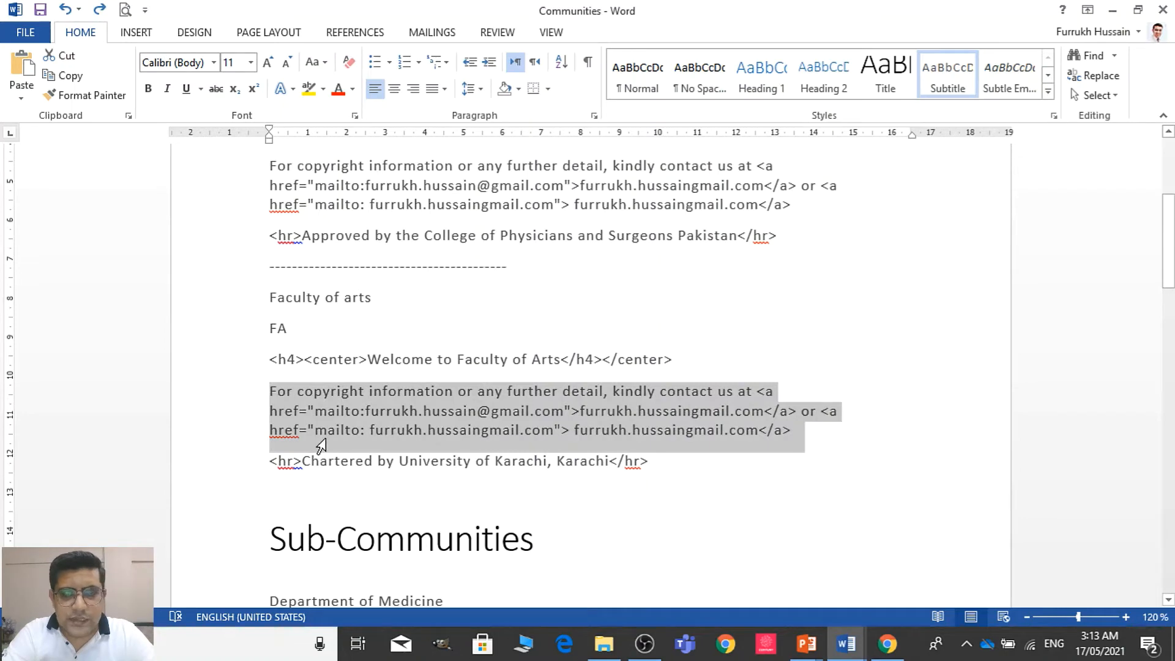
pyautogui.hotkey('alt', 'Tab')
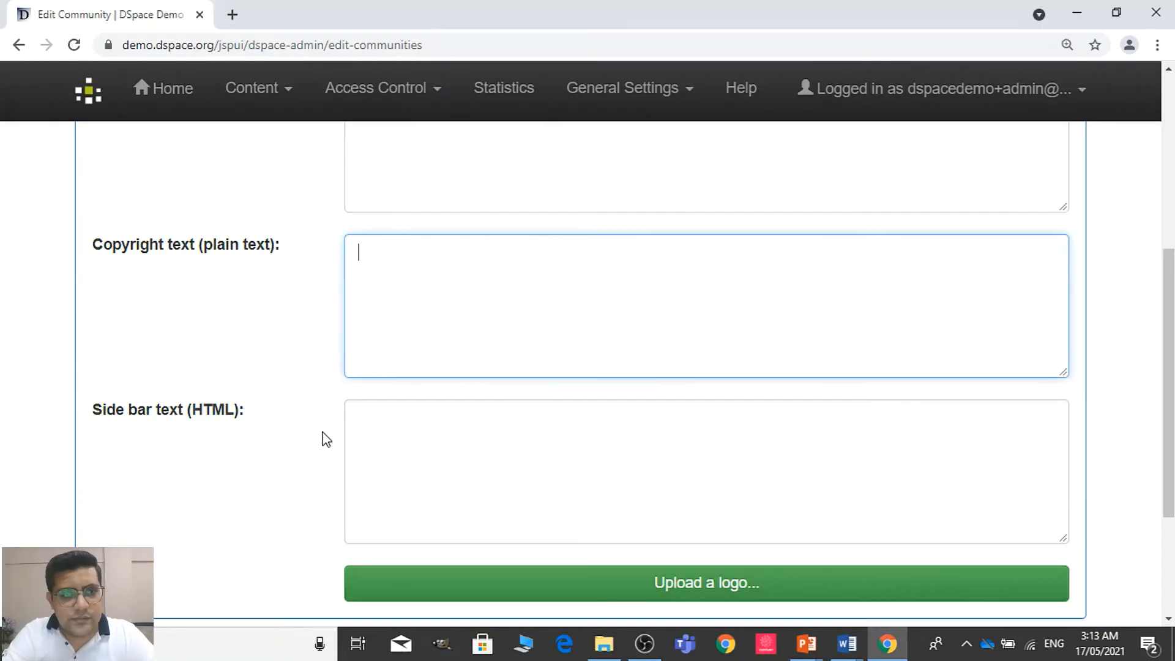
pyautogui.hotkey('ctrl', 'v')
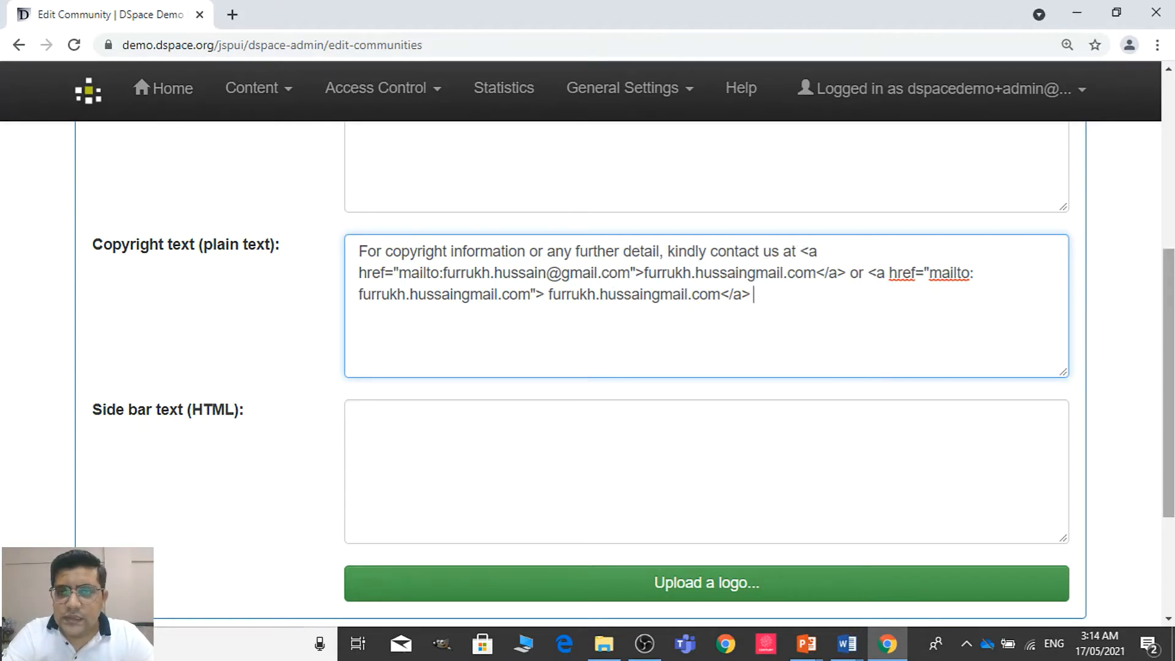
# Copy the line "<hr>Chartered by University of Karachi, Karachi</hr>" from the Word document into the community's side bar text in Chrome
pyautogui.scroll(-1, 767, 364)
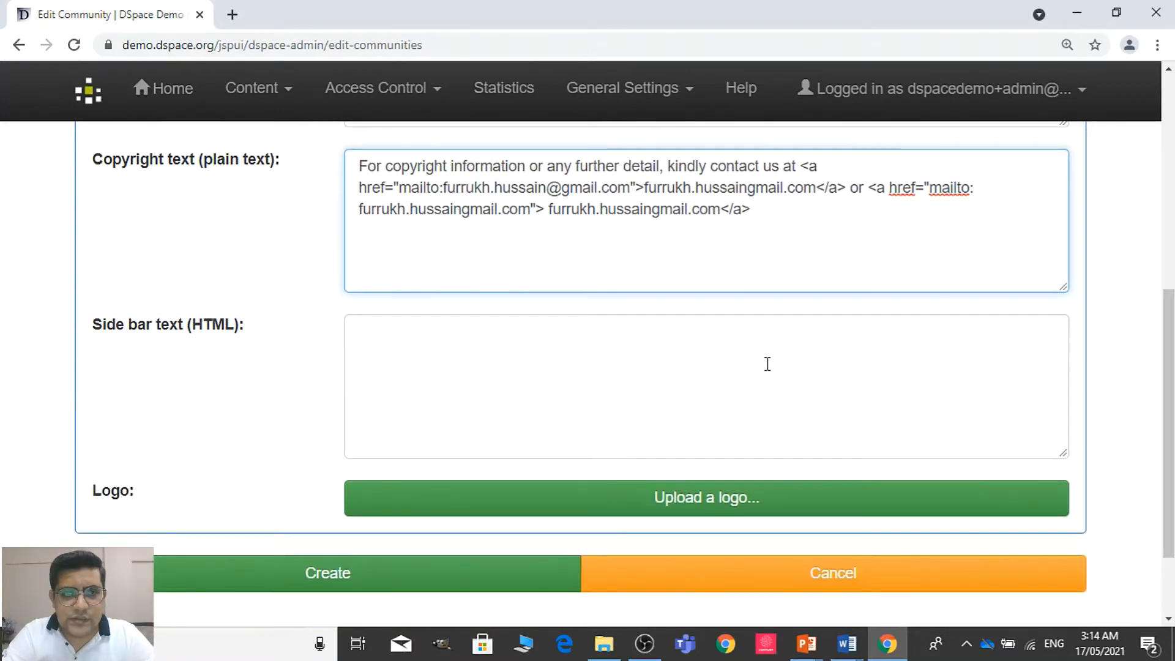
pyautogui.hotkey('alt', 'Tab')
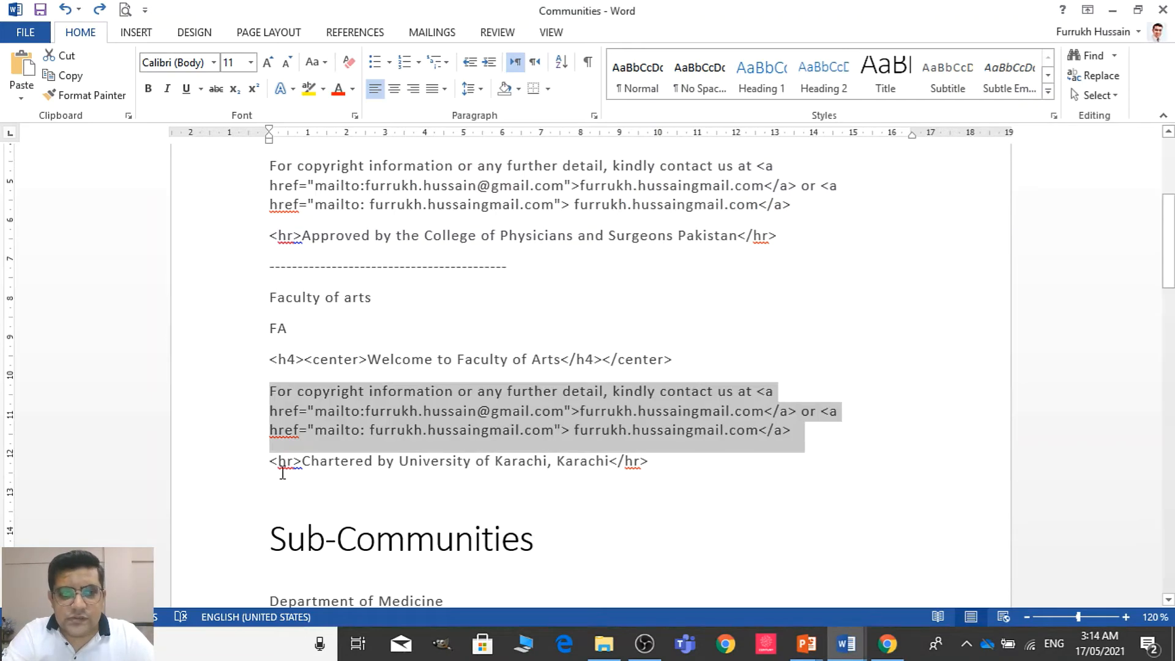
pyautogui.click(247, 477)
pyautogui.hotkey('ctrl', 'c')
pyautogui.hotkey('alt', 'Tab')
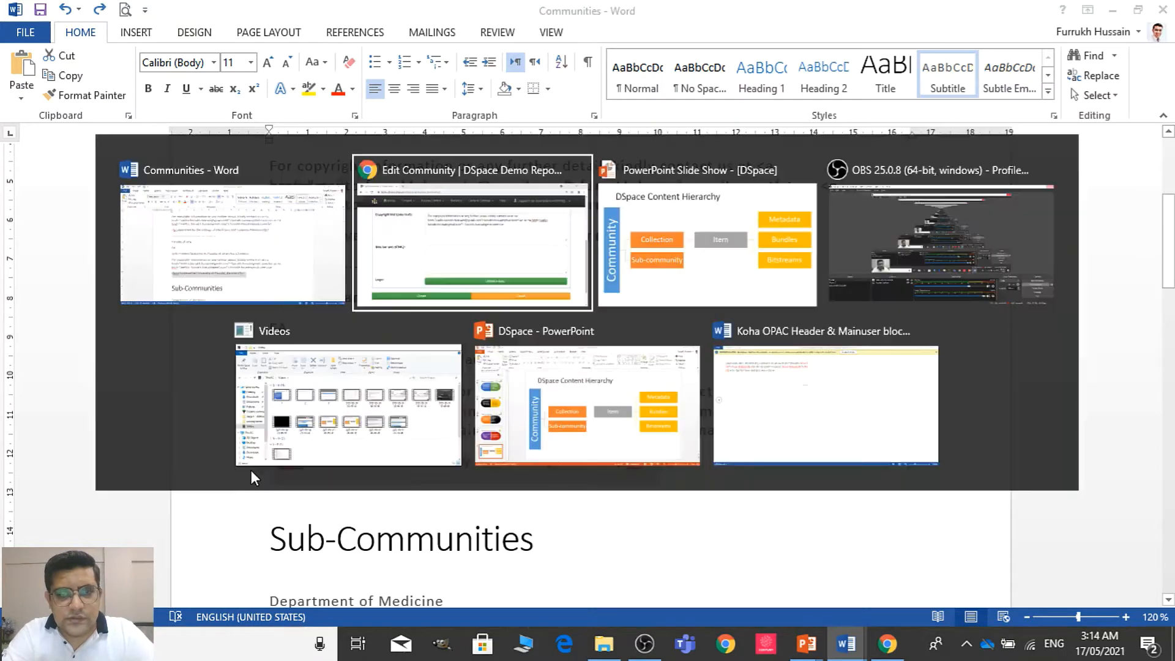
pyautogui.hotkey('ctrl', 'v')
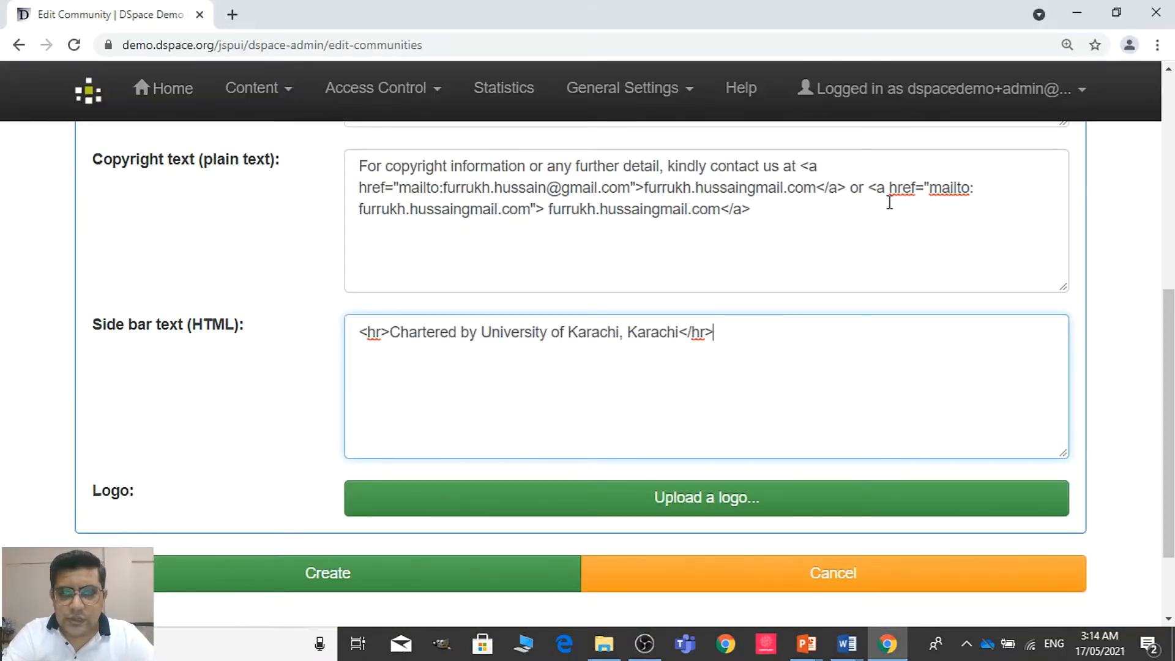
# Open the logo upload for the Faculty of Arts community and start choosing an image file
pyautogui.click(907, 514)
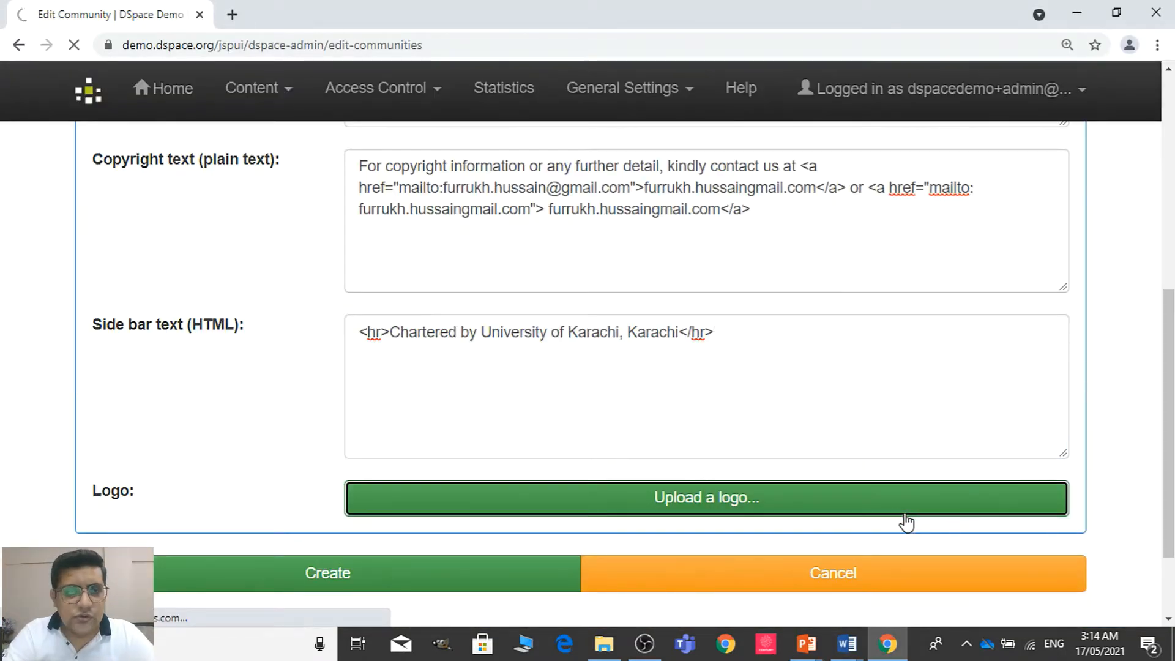
pyautogui.click(532, 549)
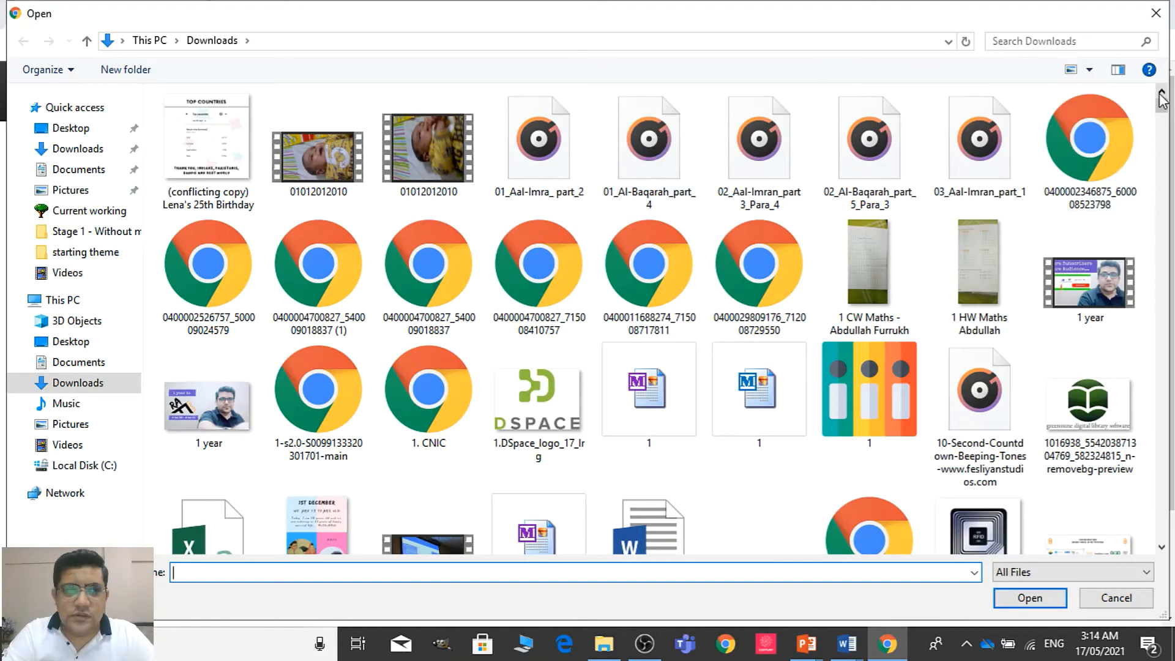
pyautogui.click(86, 171)
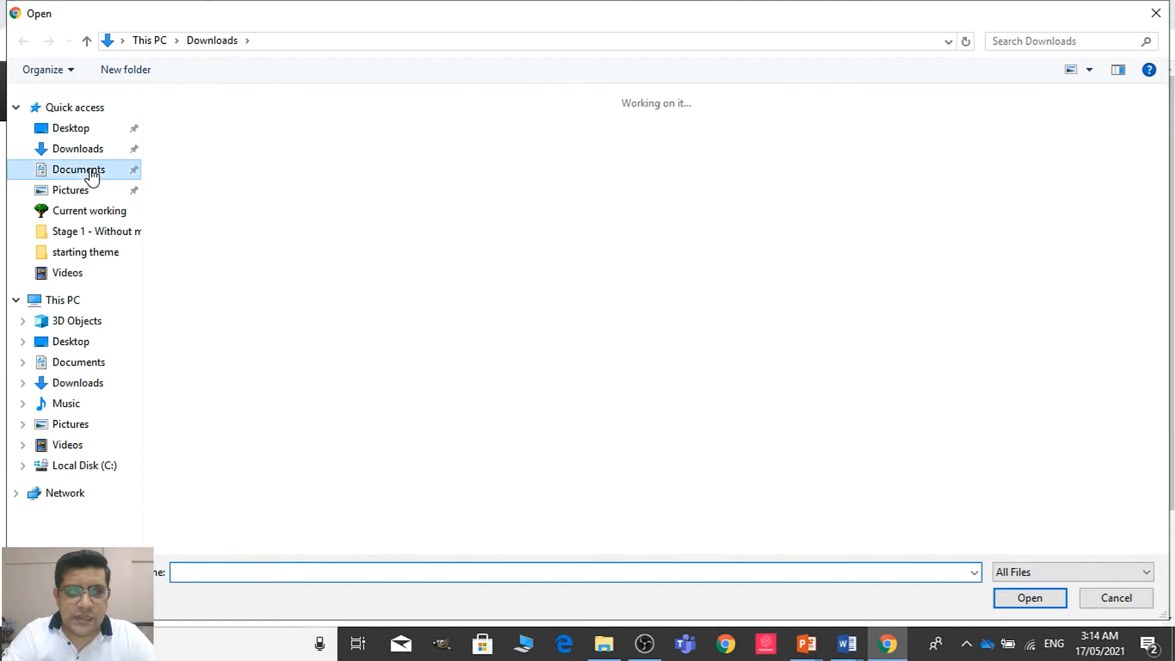
pyautogui.click(732, 409)
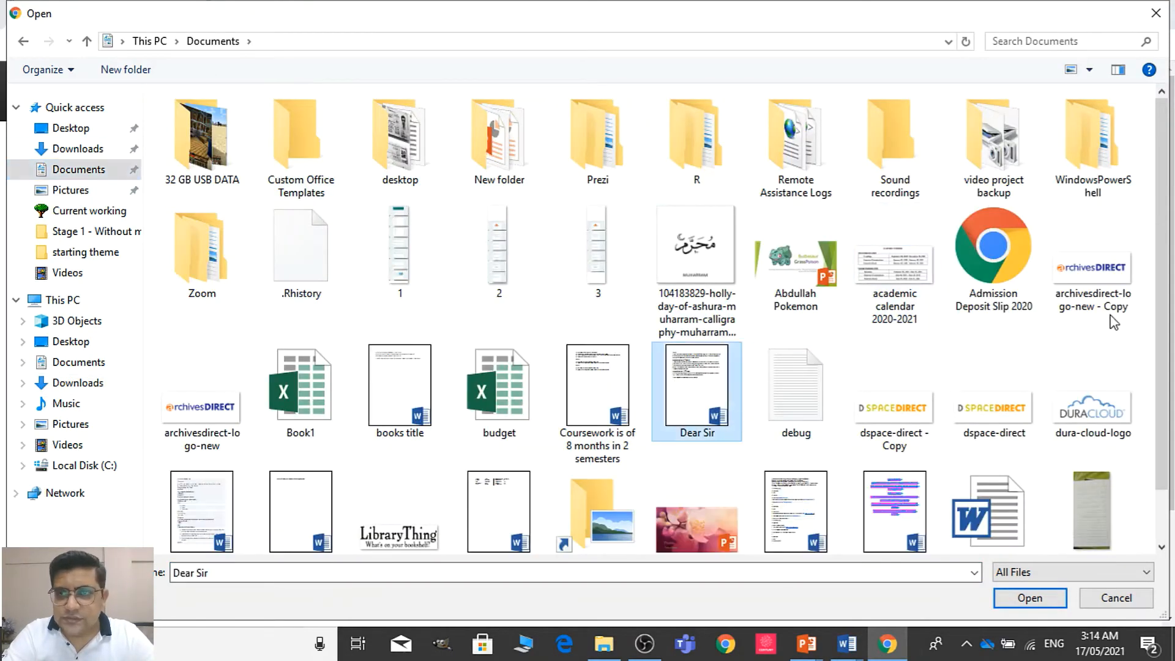
pyautogui.moveTo(1159, 230); pyautogui.dragTo(1157, 300)
pyautogui.scroll(1, 1160, 385)
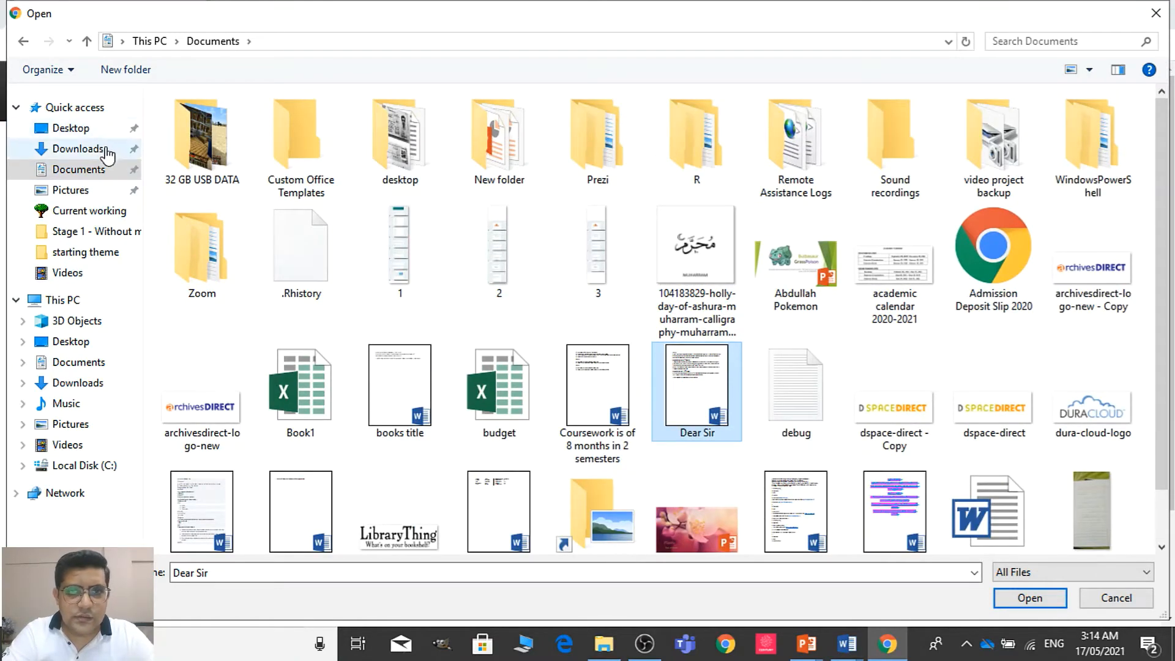
pyautogui.click(79, 148)
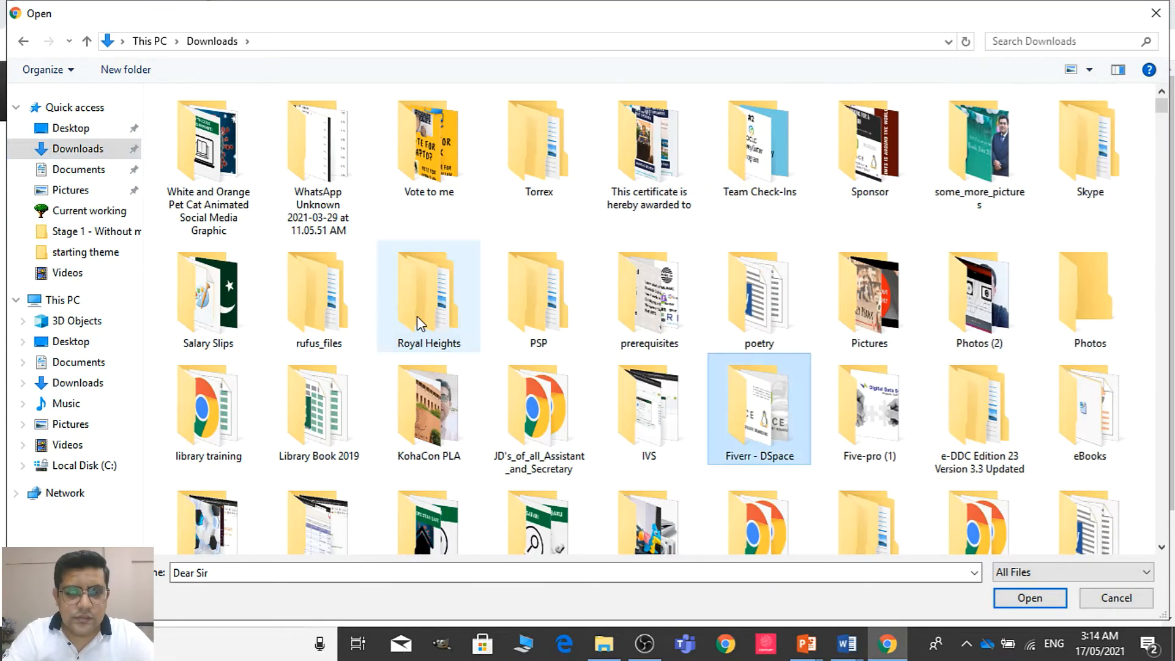
# Choose the image edit-1295286_1280.png from the Downloads folder and upload it as the Faculty of Arts logo
pyautogui.press('a')
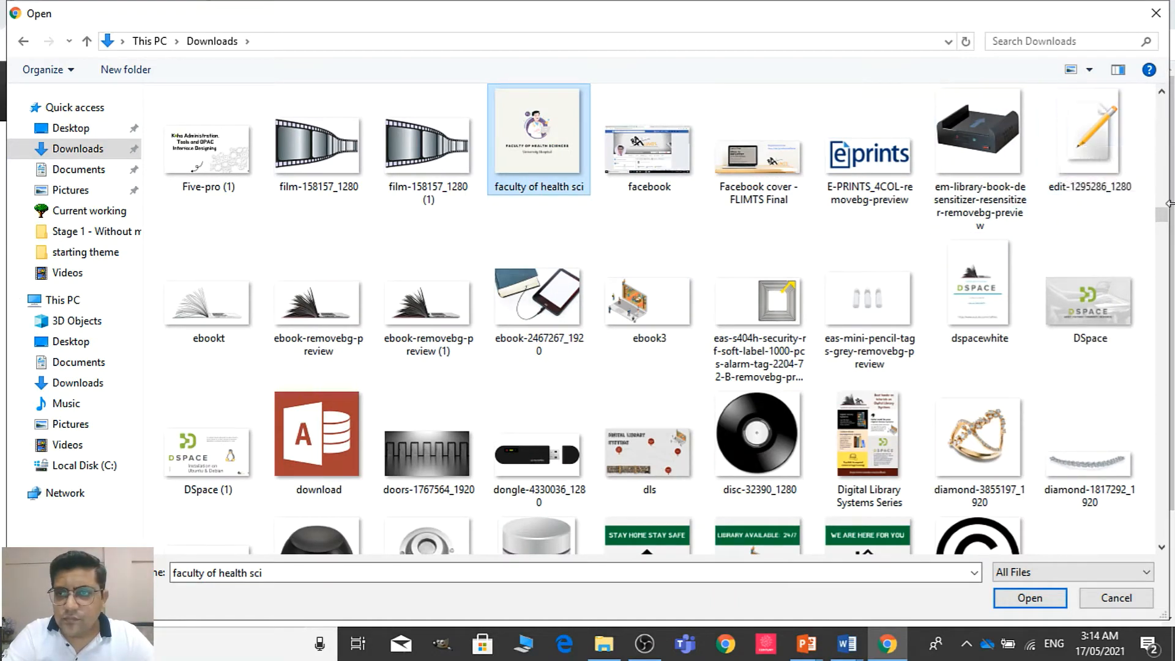
pyautogui.moveTo(1162, 208); pyautogui.dragTo(1163, 236)
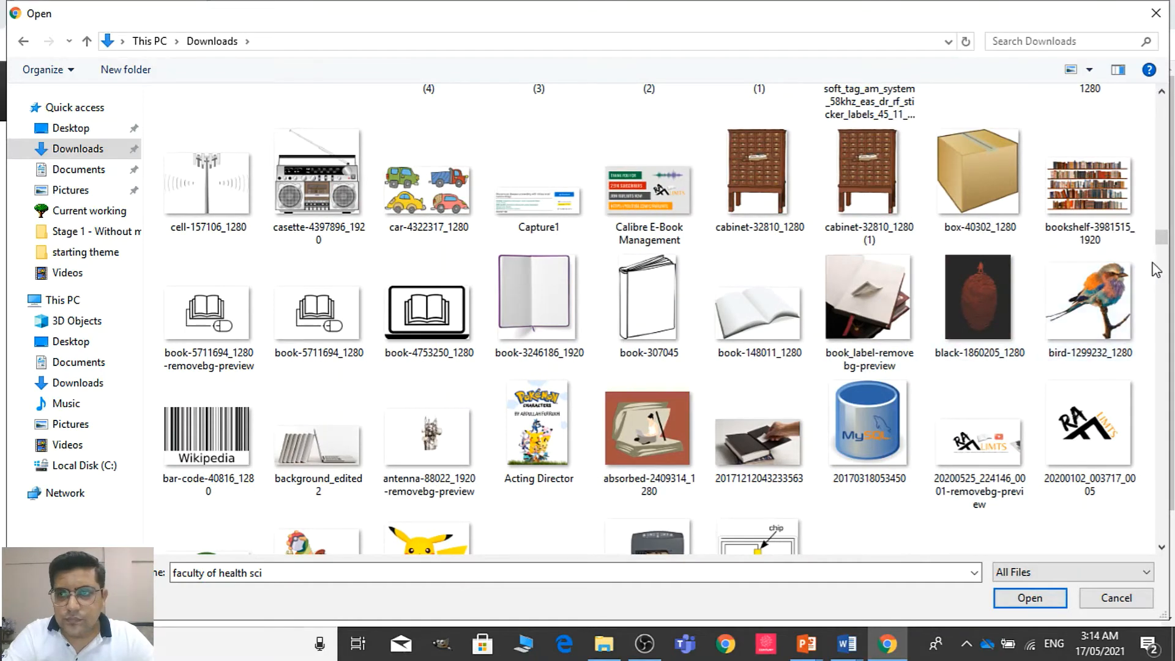
pyautogui.moveTo(1162, 251); pyautogui.dragTo(1170, 213)
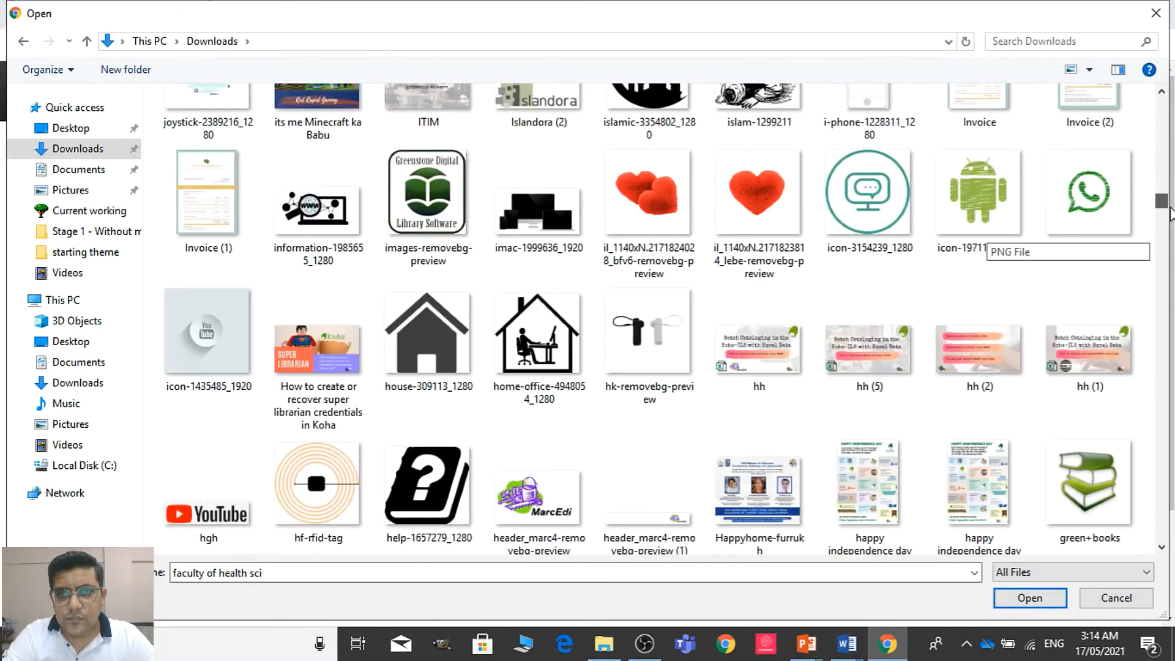
pyautogui.click(554, 332)
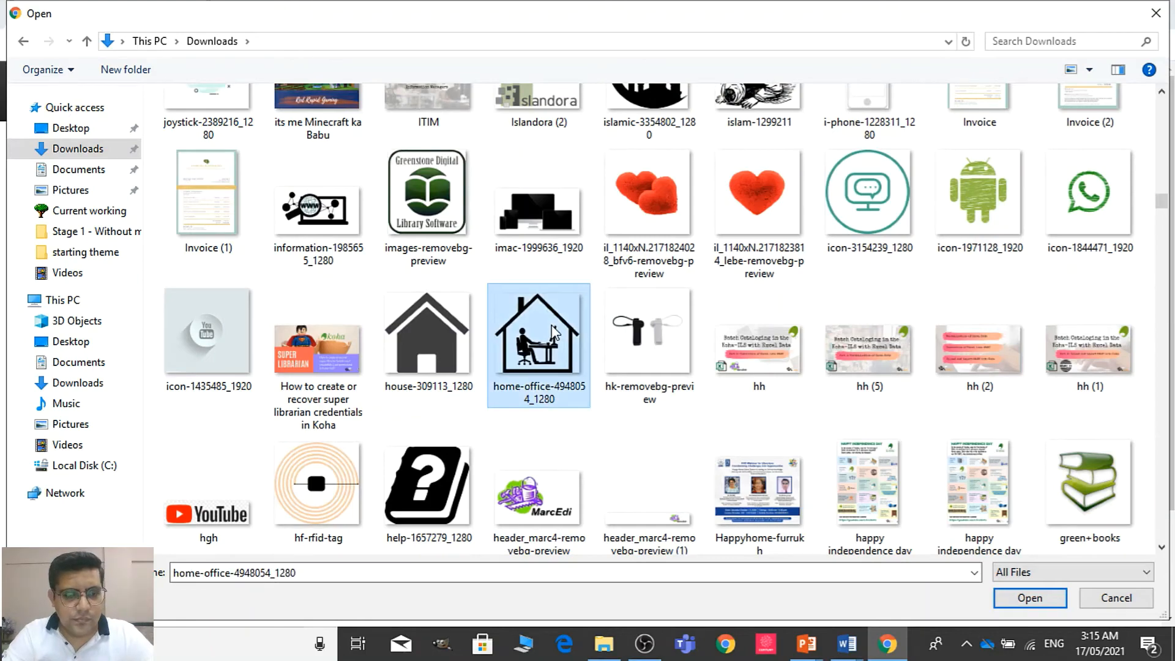
pyautogui.press('pagedown')
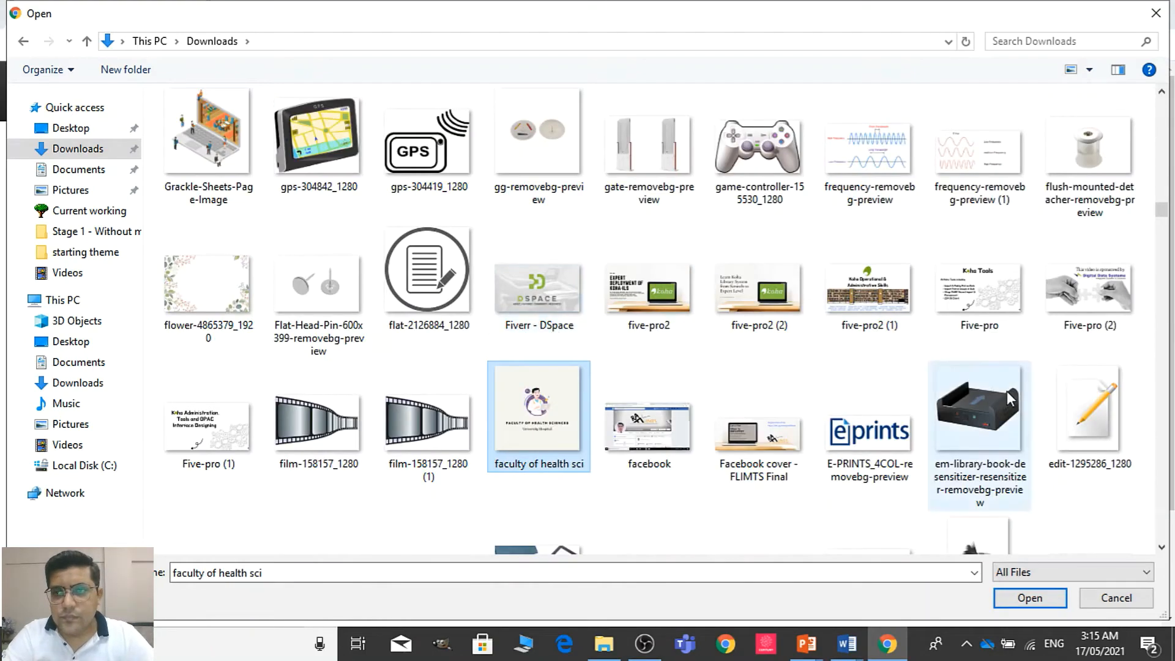
pyautogui.doubleClick(1072, 408)
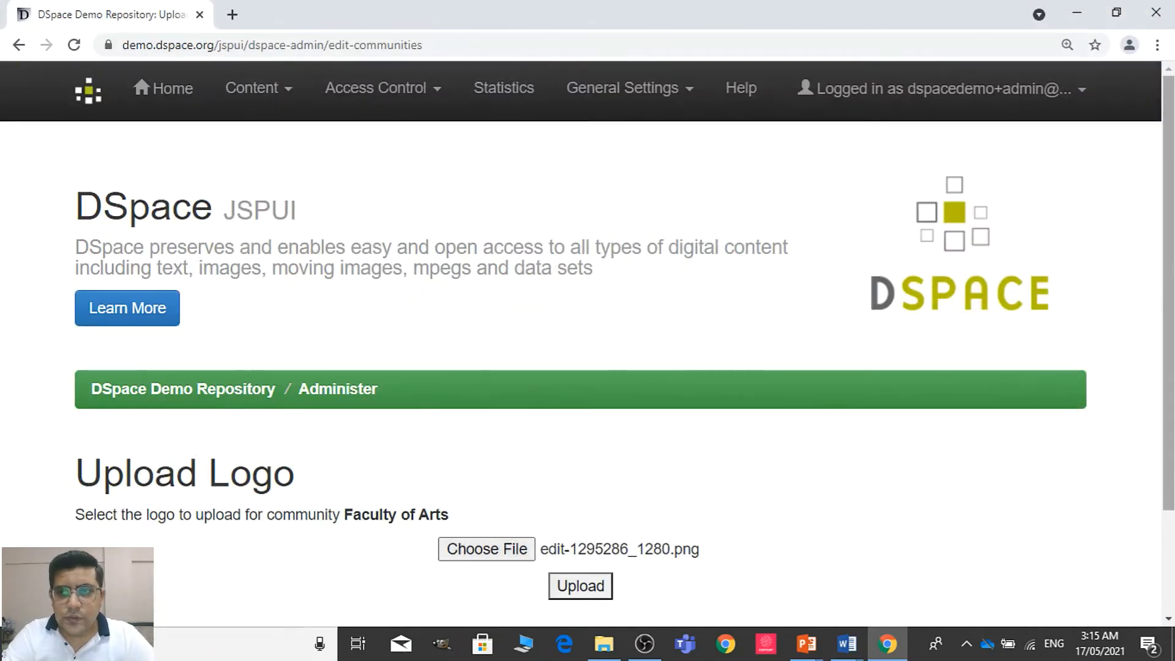
pyautogui.scroll(-3, 1065, 409)
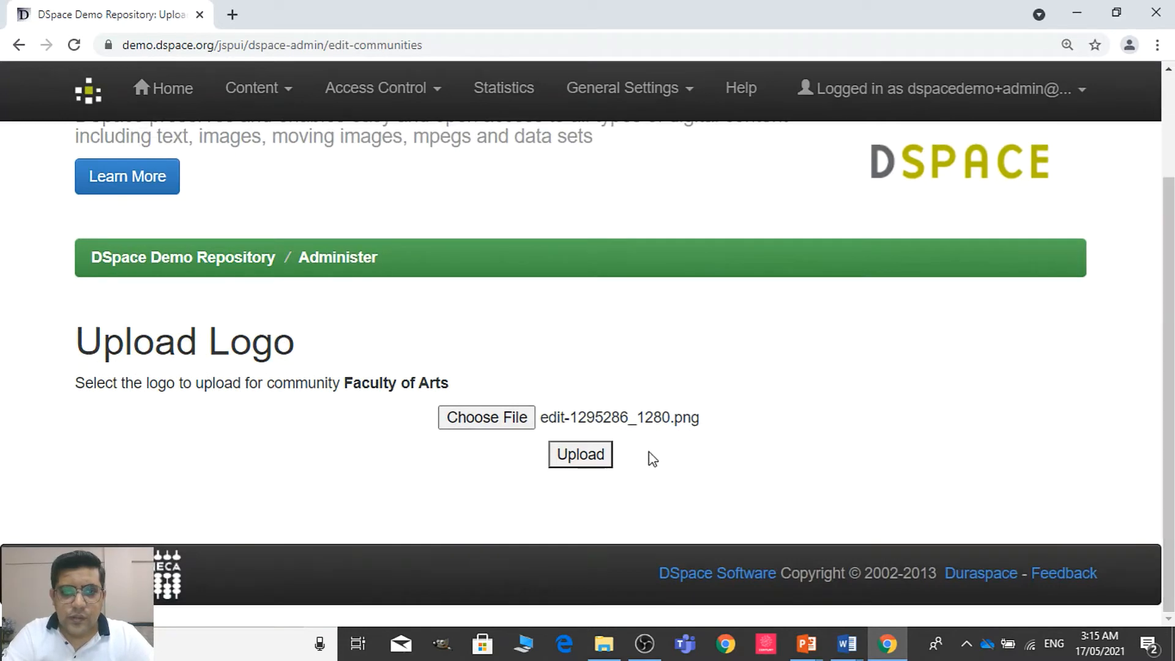
pyautogui.click(608, 464)
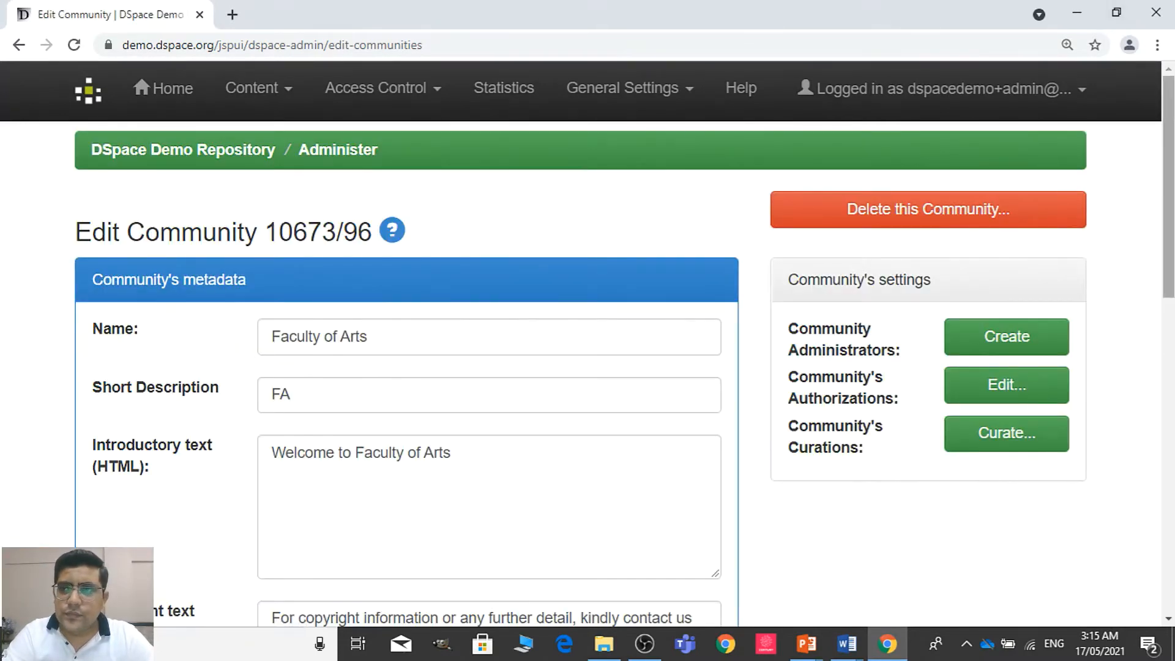
# Save the updated Faculty of Arts community with its logo and review its community home page
pyautogui.scroll(-10, 588, 373)
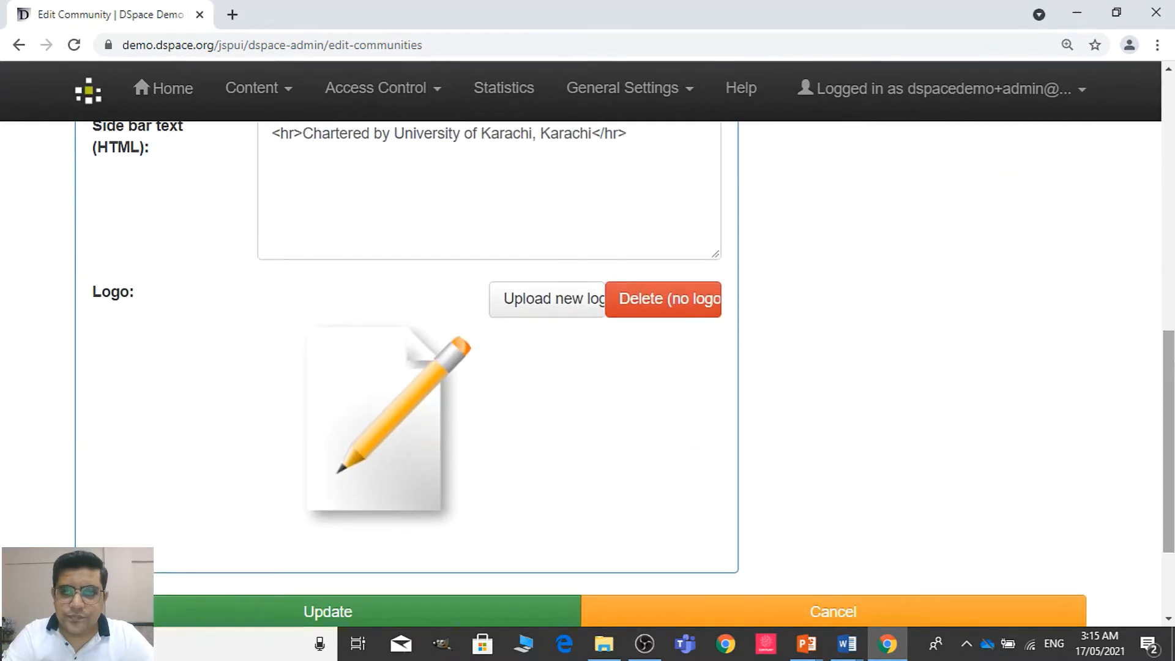
pyautogui.scroll(-2, 473, 505)
pyautogui.click(493, 468)
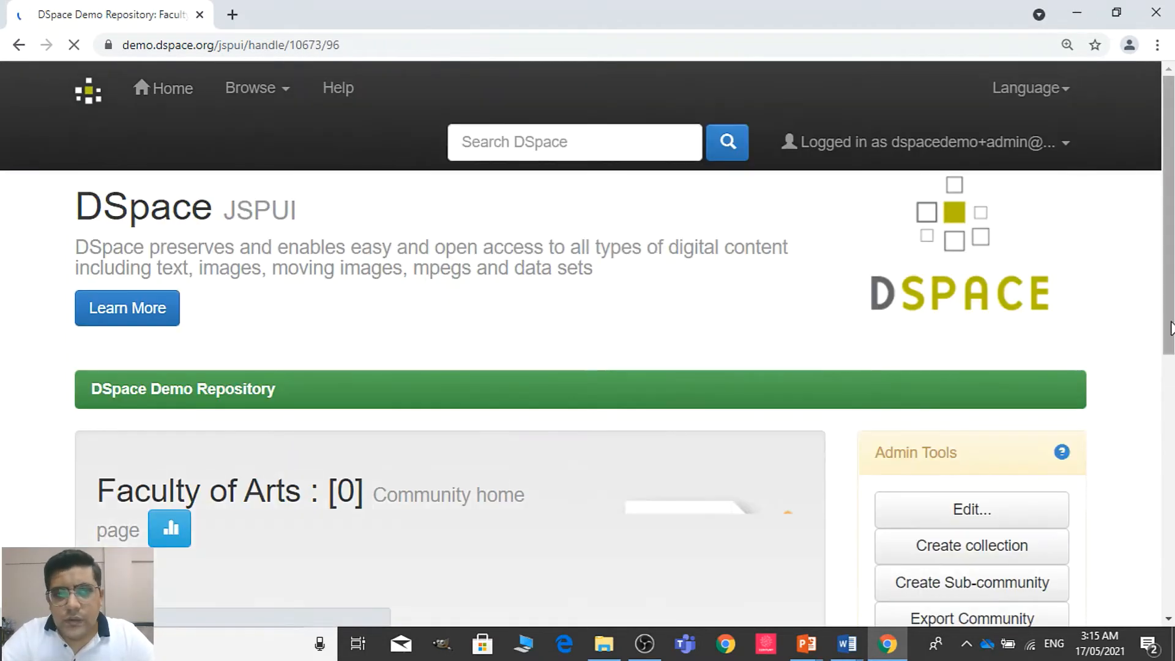
pyautogui.scroll(-3, 572, 317)
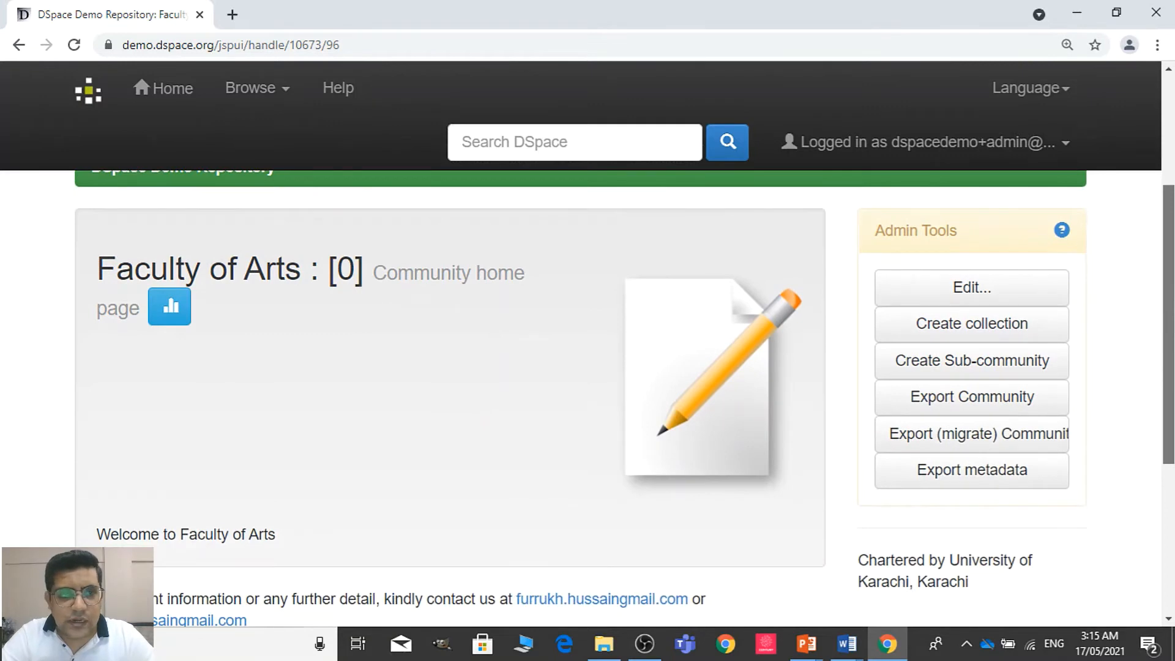
pyautogui.scroll(-3, 1075, 390)
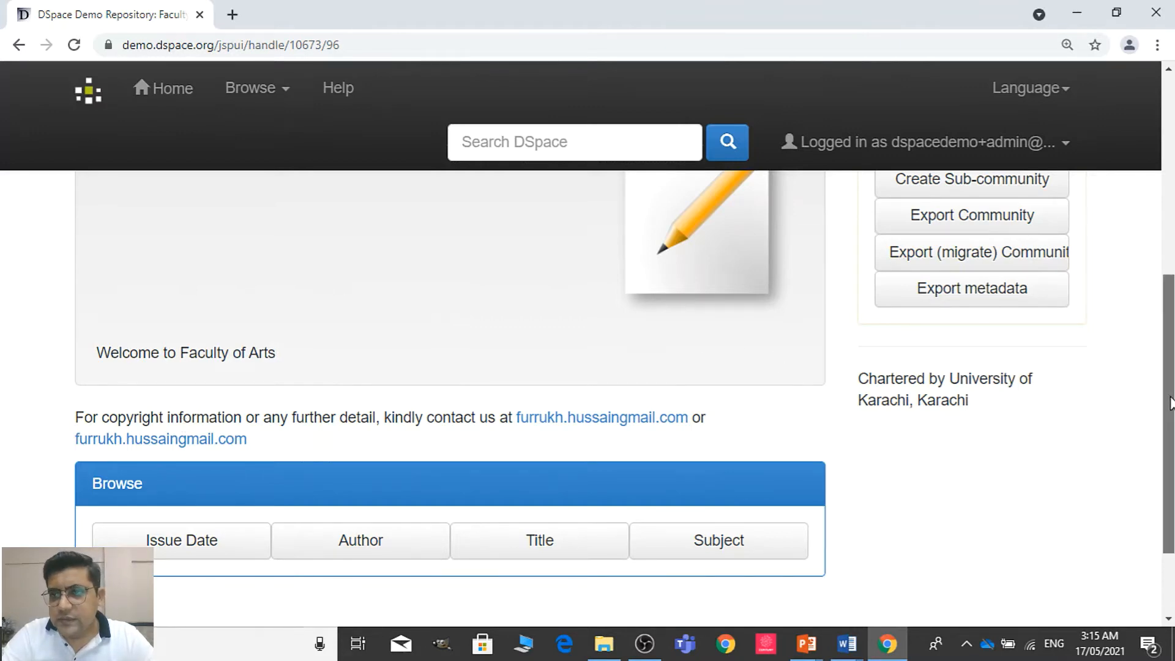
pyautogui.scroll(5, 1162, 341)
pyautogui.scroll(-1, 976, 343)
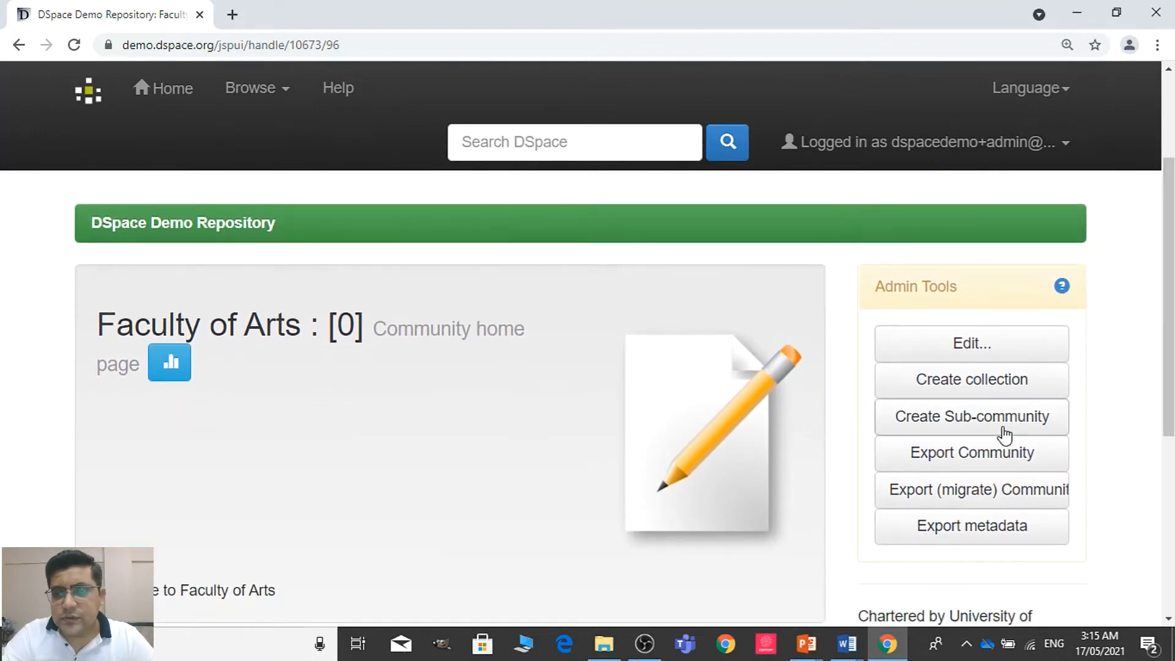
# Start a sub-community under Faculty of Arts and copy its name, PGD Institute of Economics, from the Communities document in Word
pyautogui.click(1004, 432)
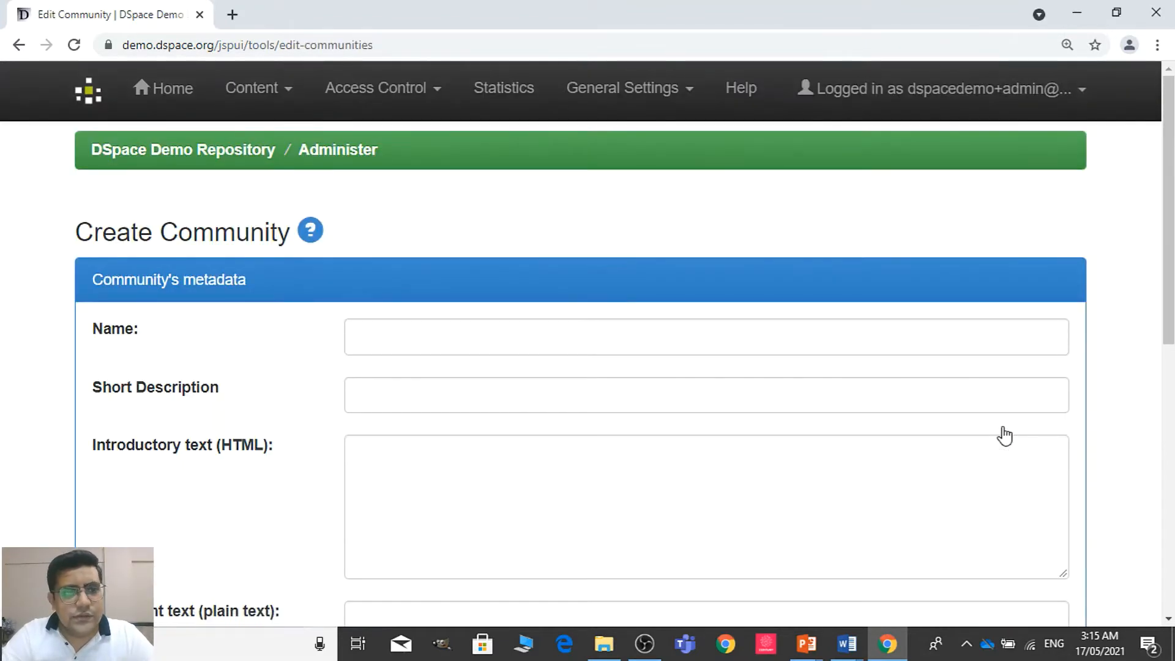
pyautogui.click(869, 338)
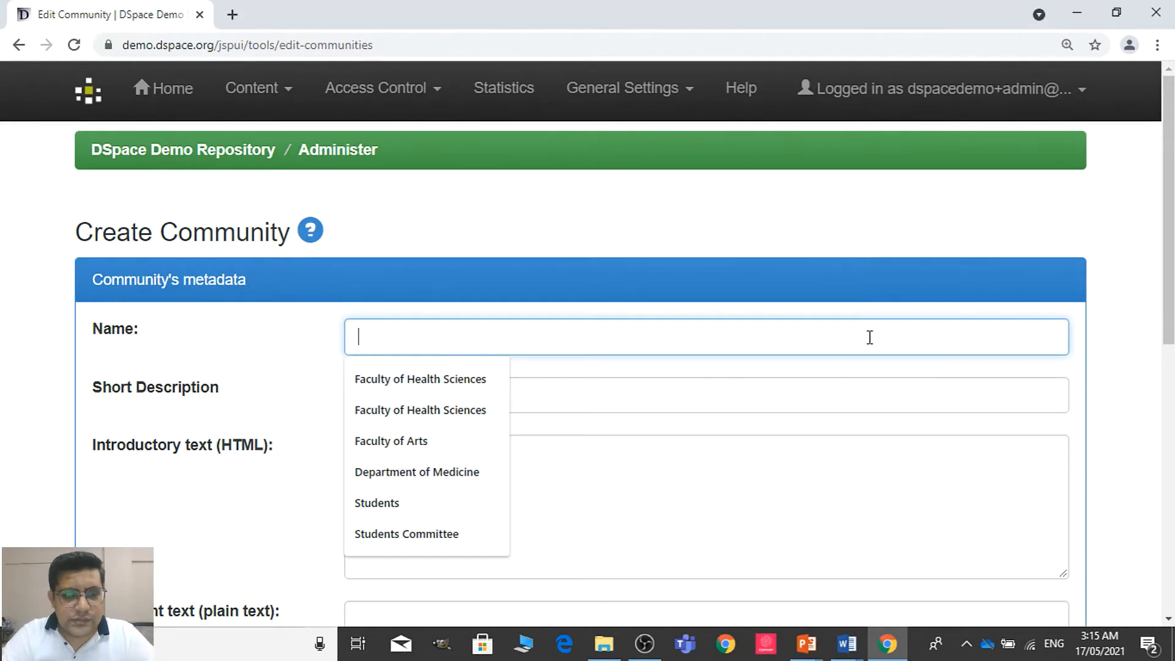
pyautogui.hotkey('alt', 'Tab')
pyautogui.moveTo(1168, 277); pyautogui.dragTo(1169, 366)
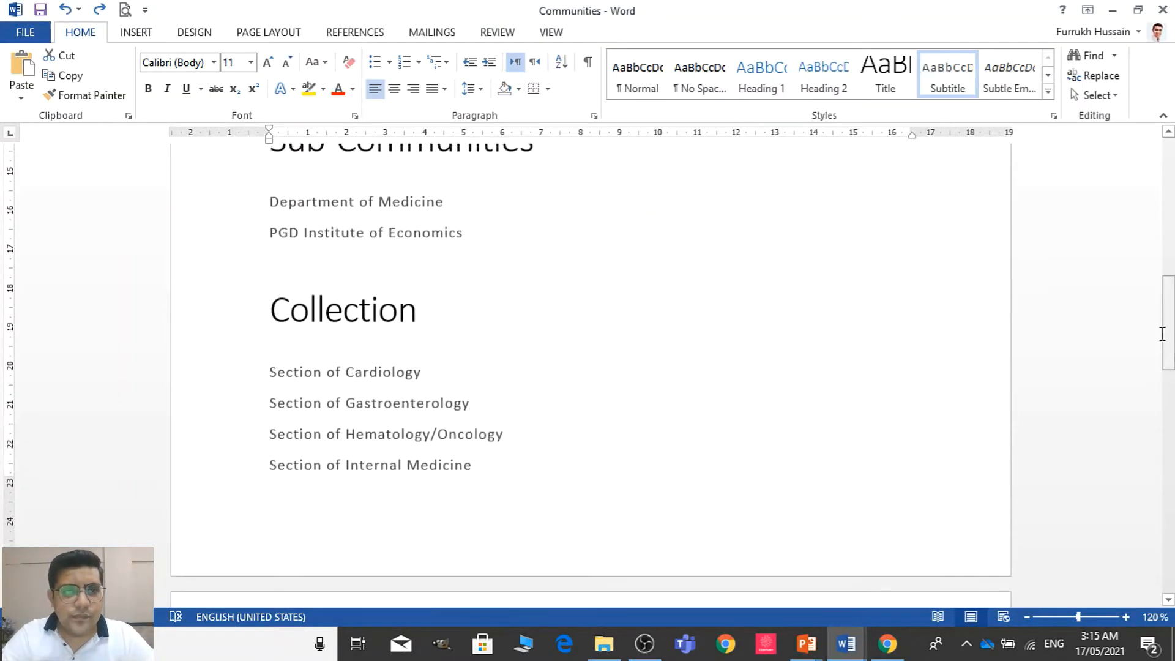
pyautogui.click(227, 244)
pyautogui.hotkey('ctrl', 'c')
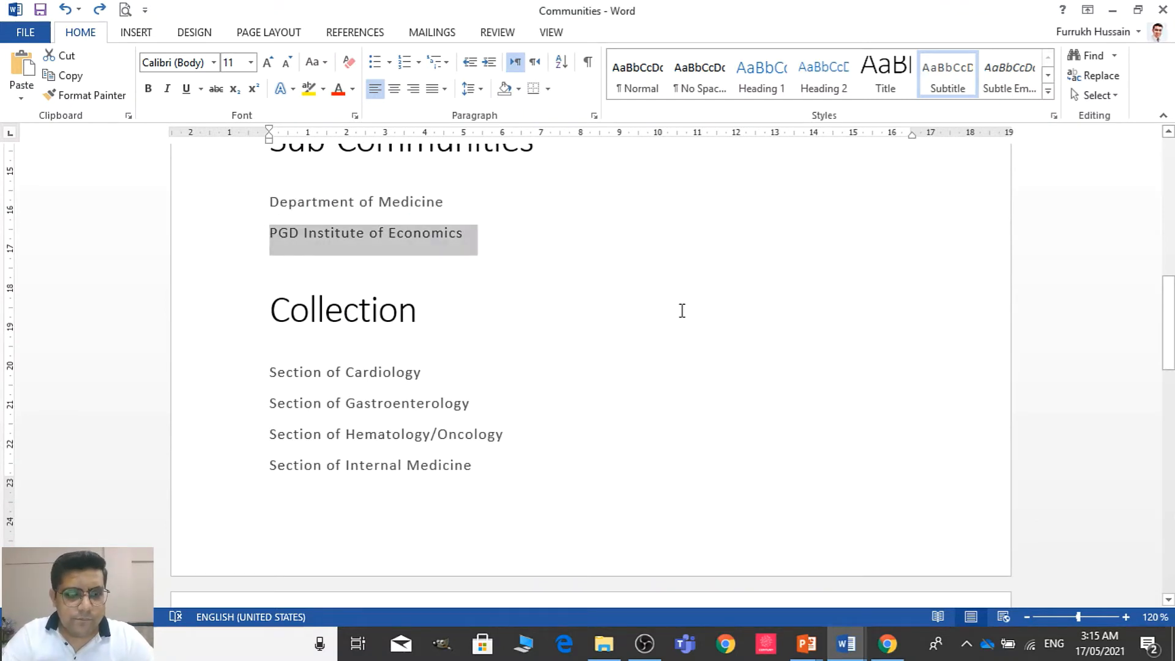
pyautogui.hotkey('alt', 'Tab')
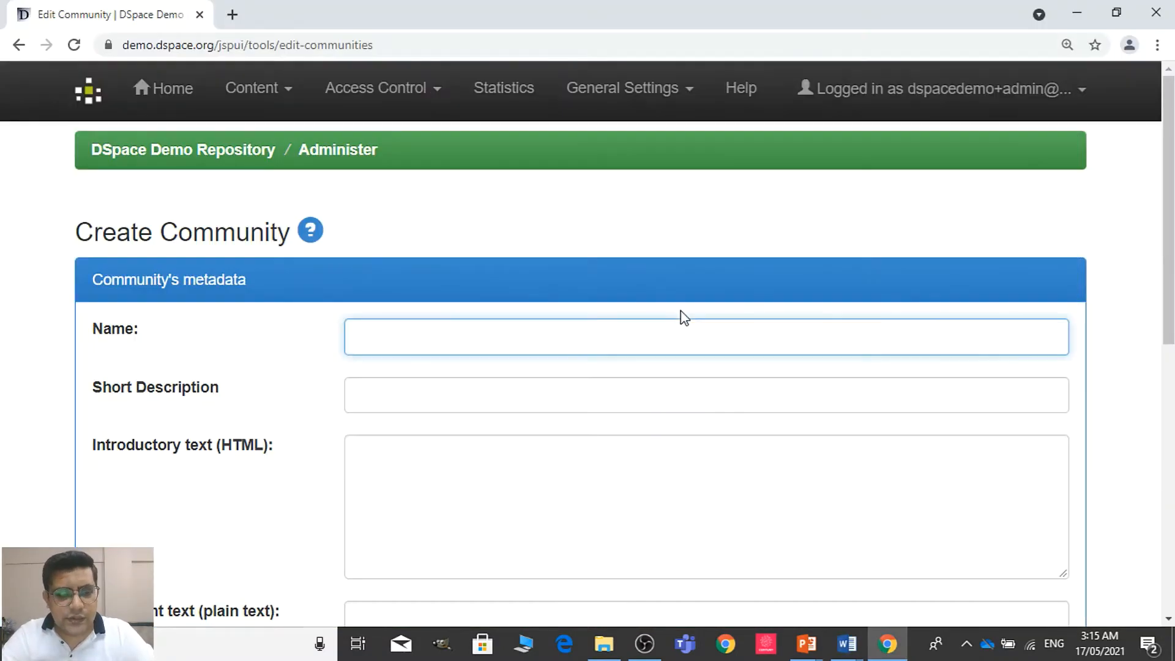
pyautogui.hotkey('ctrl', 'v')
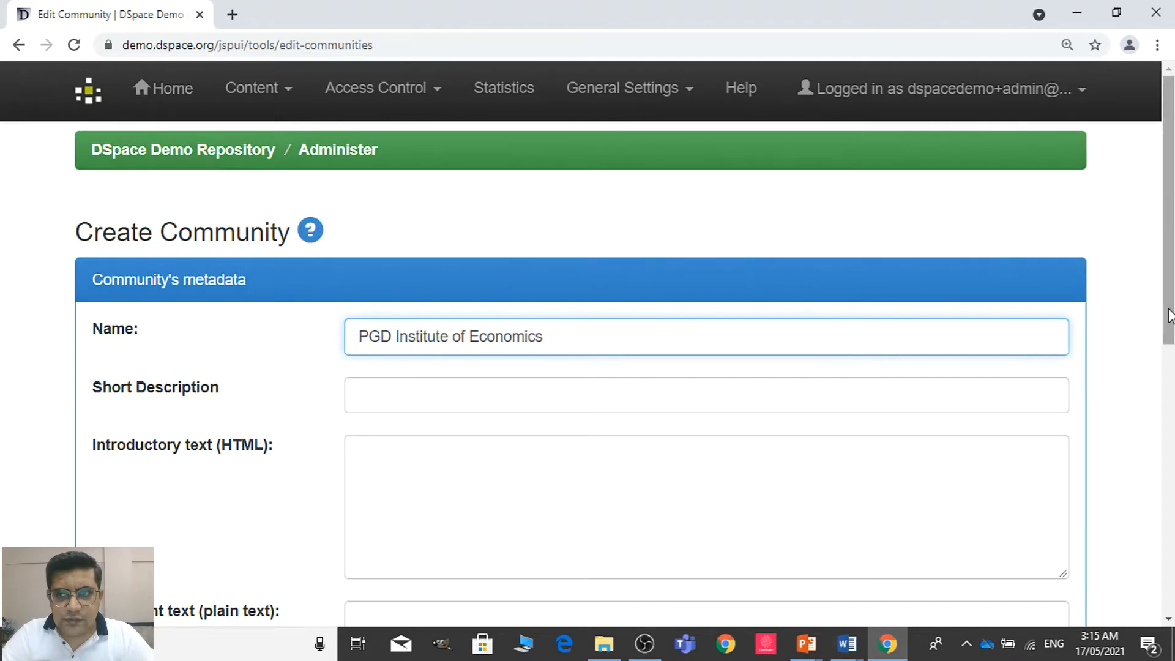
# Set the sub-community's short description to "Sub-community of FA"
pyautogui.scroll(-1, 1166, 309)
pyautogui.click(417, 311)
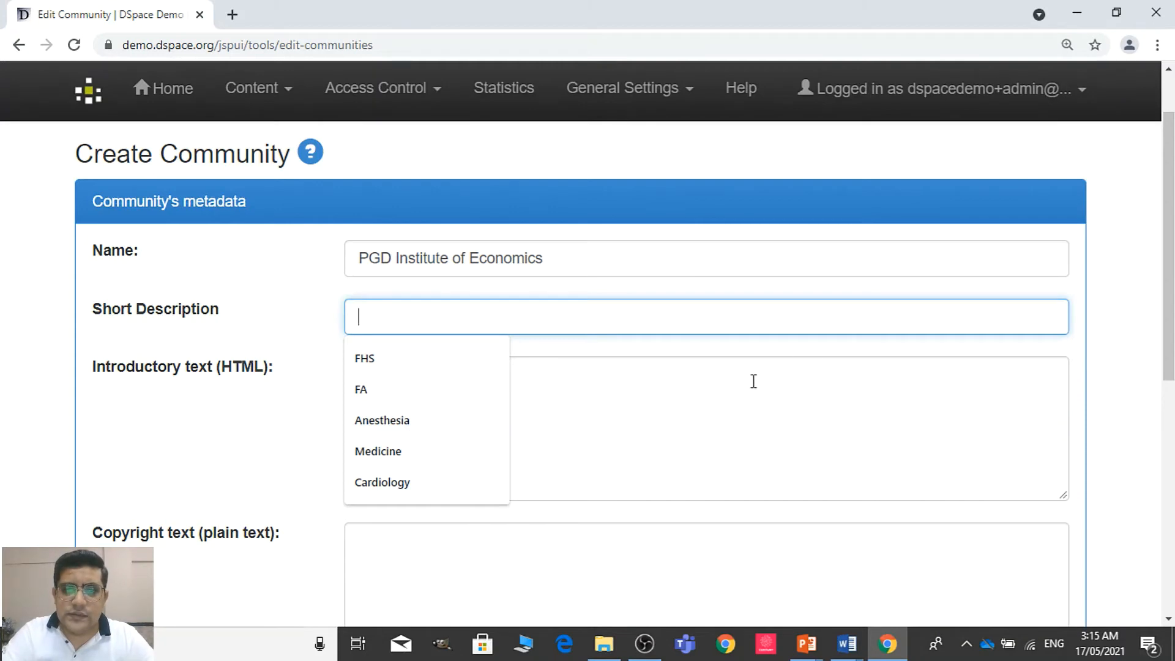
pyautogui.click(406, 387)
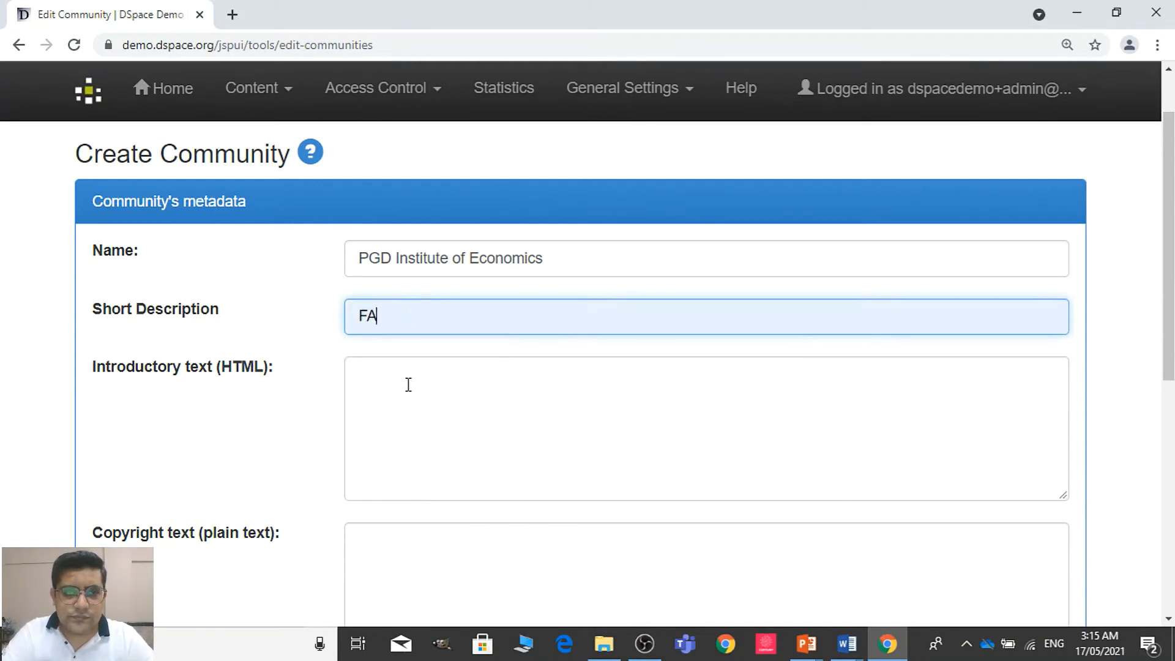
pyautogui.press('Home')
pyautogui.write('Sub')
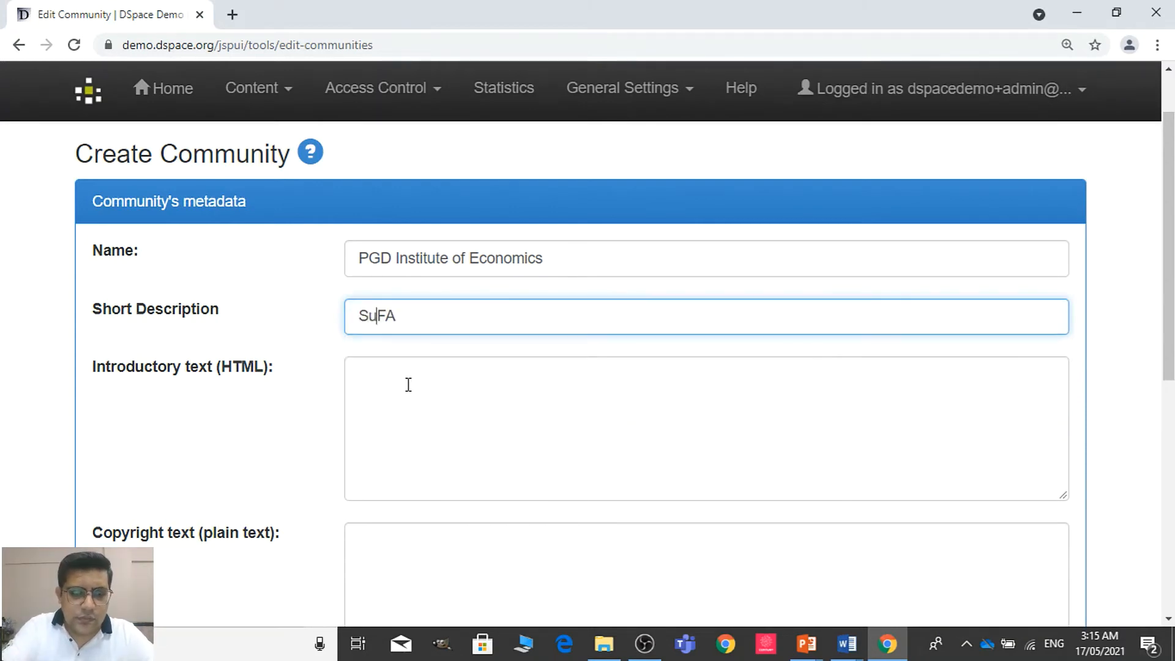
pyautogui.write('-commun')
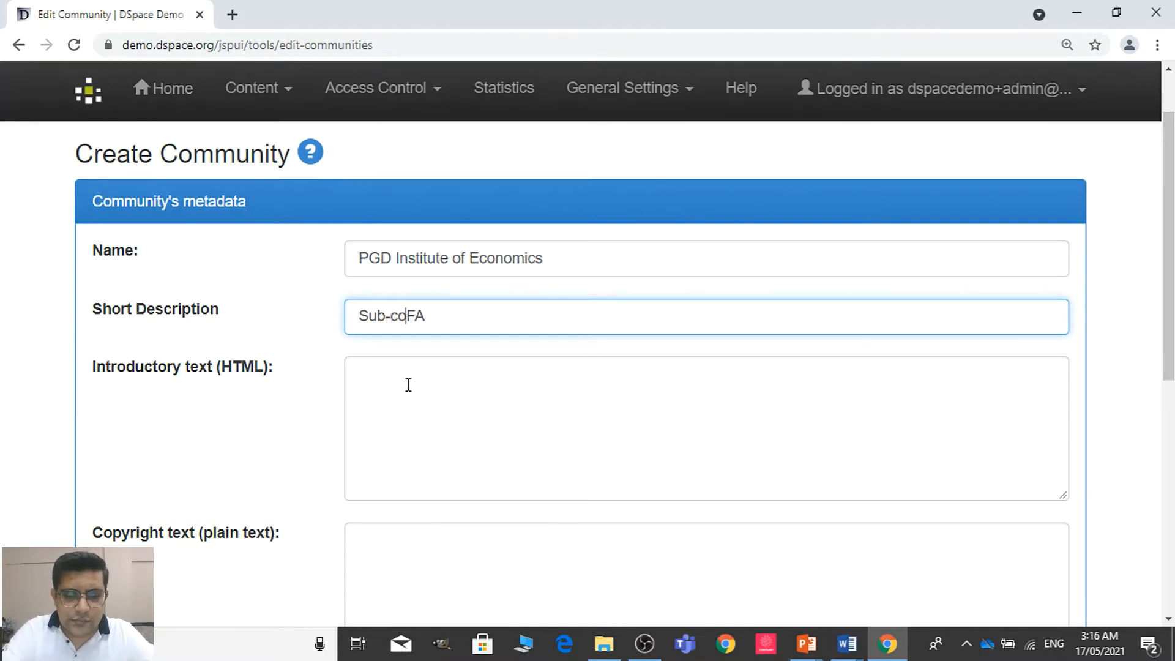
pyautogui.write('ity ')
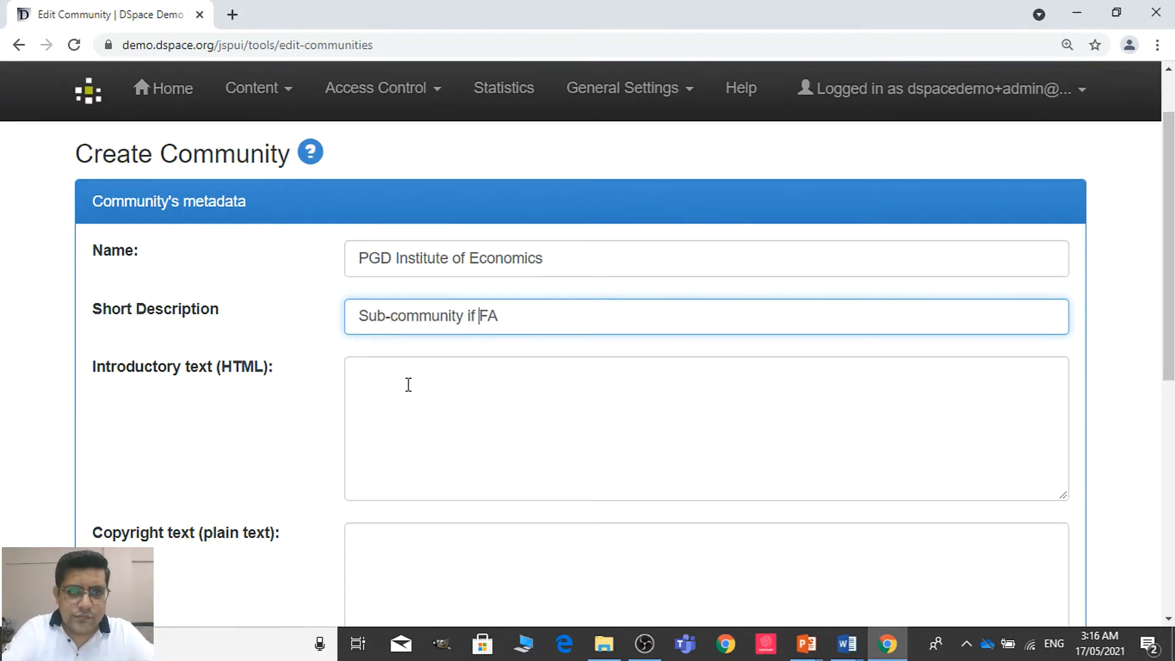
pyautogui.write('of')
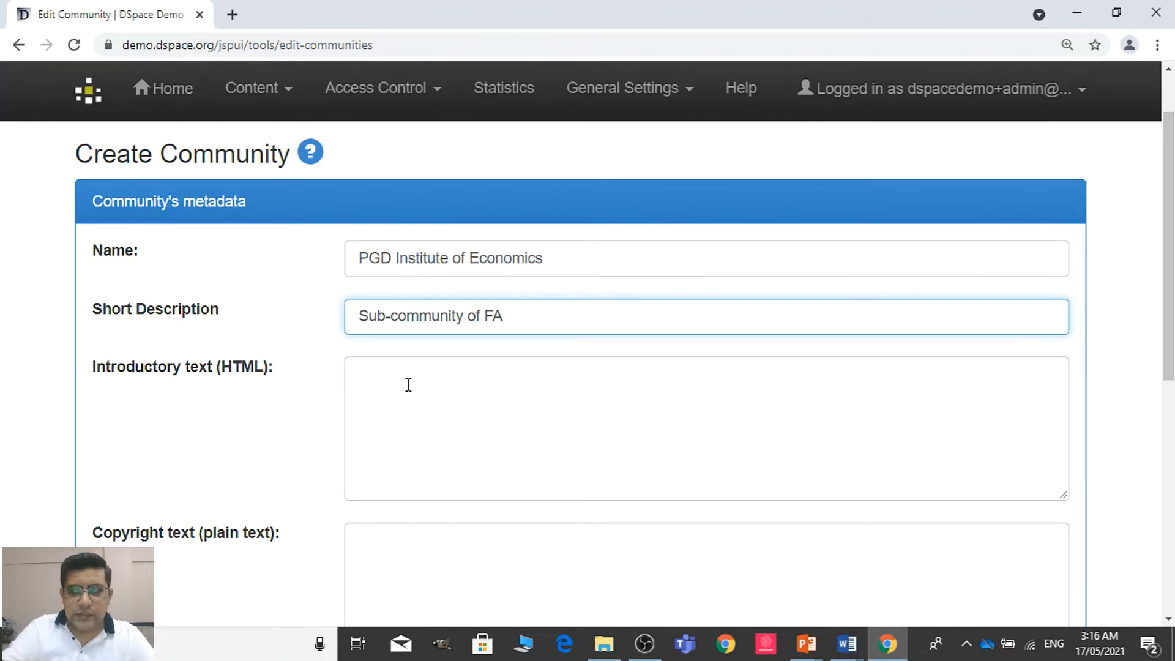
# Create the PGD Institute of Economics sub-community with the introductory, copyright and side bar texts and the logo left empty
pyautogui.scroll(-3, 1129, 386)
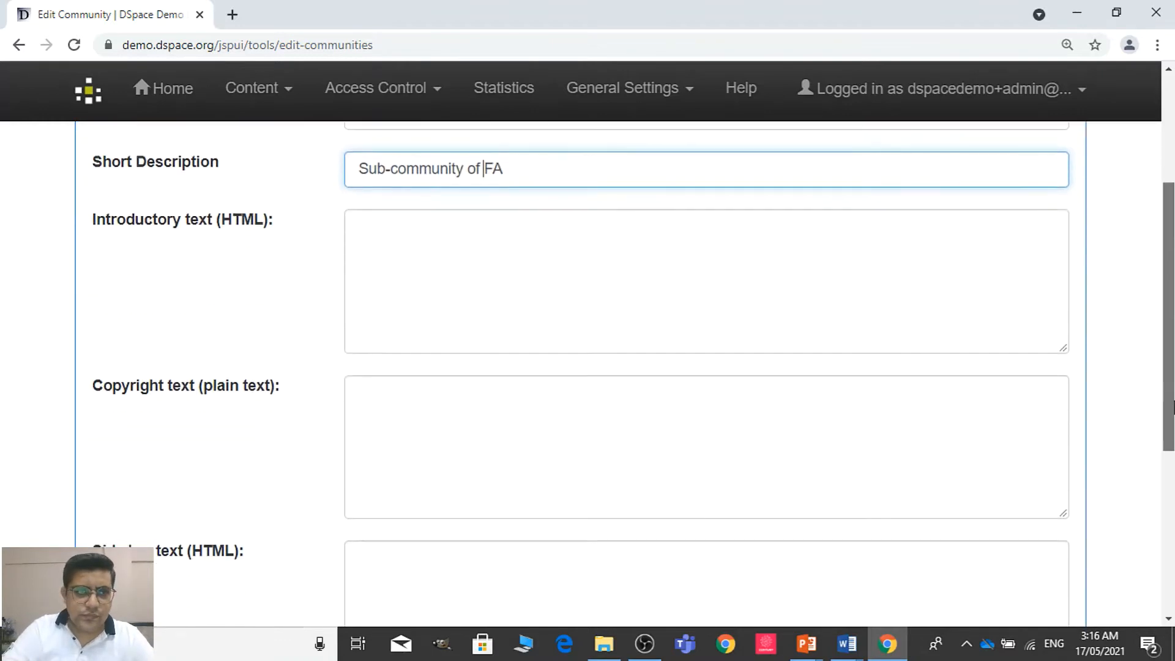
pyautogui.click(794, 254)
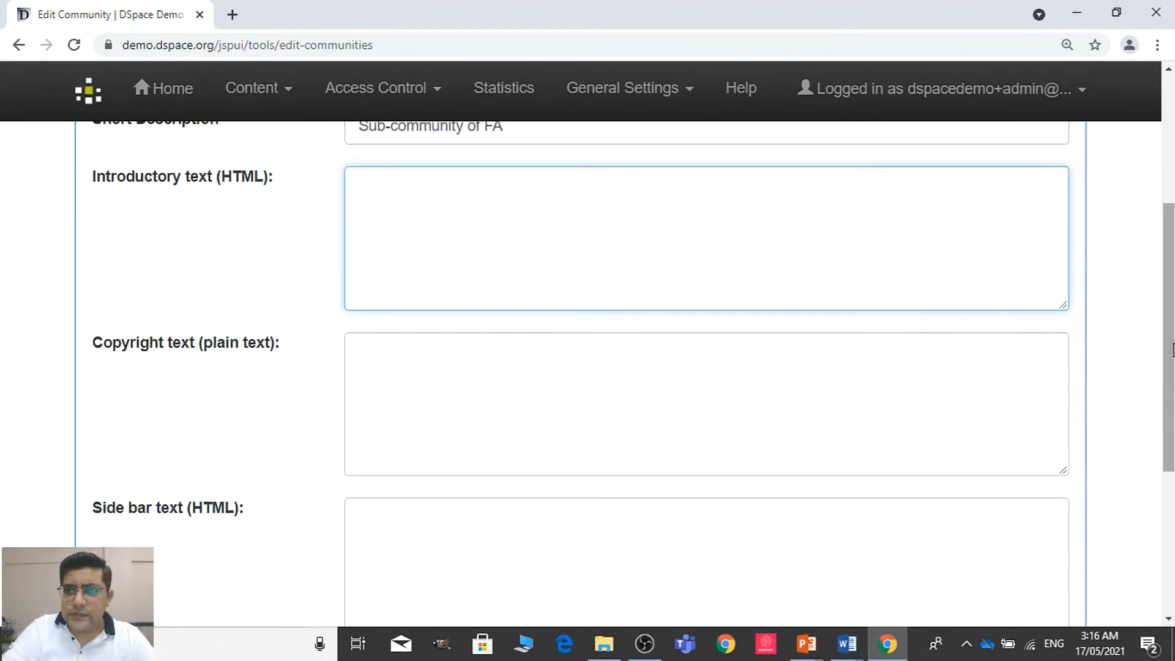
pyautogui.scroll(-2, 794, 254)
pyautogui.scroll(-1, 706, 343)
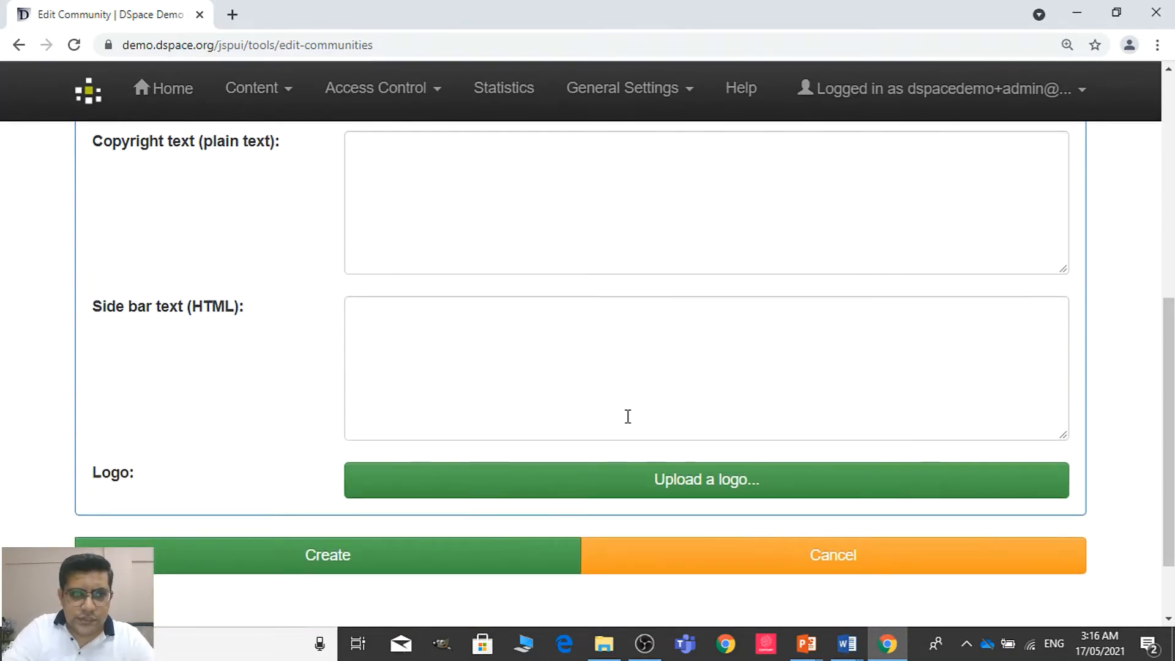
pyautogui.click(405, 564)
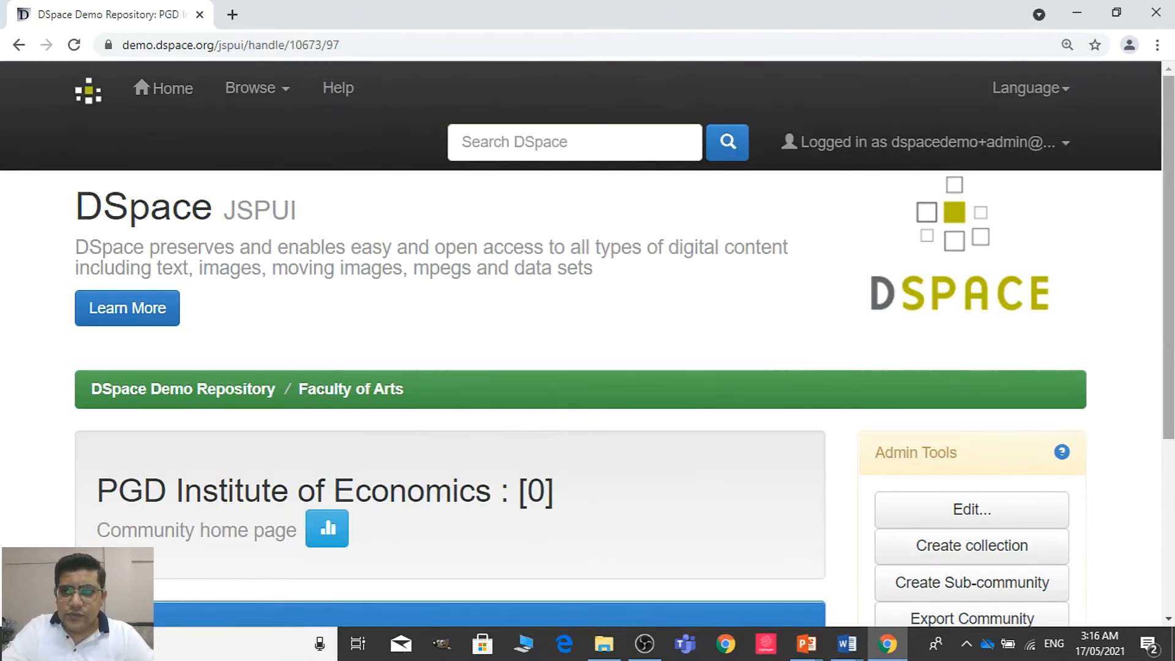
# Start a new collection in PGD Institute of Economics with all seven submission, workflow, administrator and default metadata statements enabled
pyautogui.scroll(-2, 587, 352)
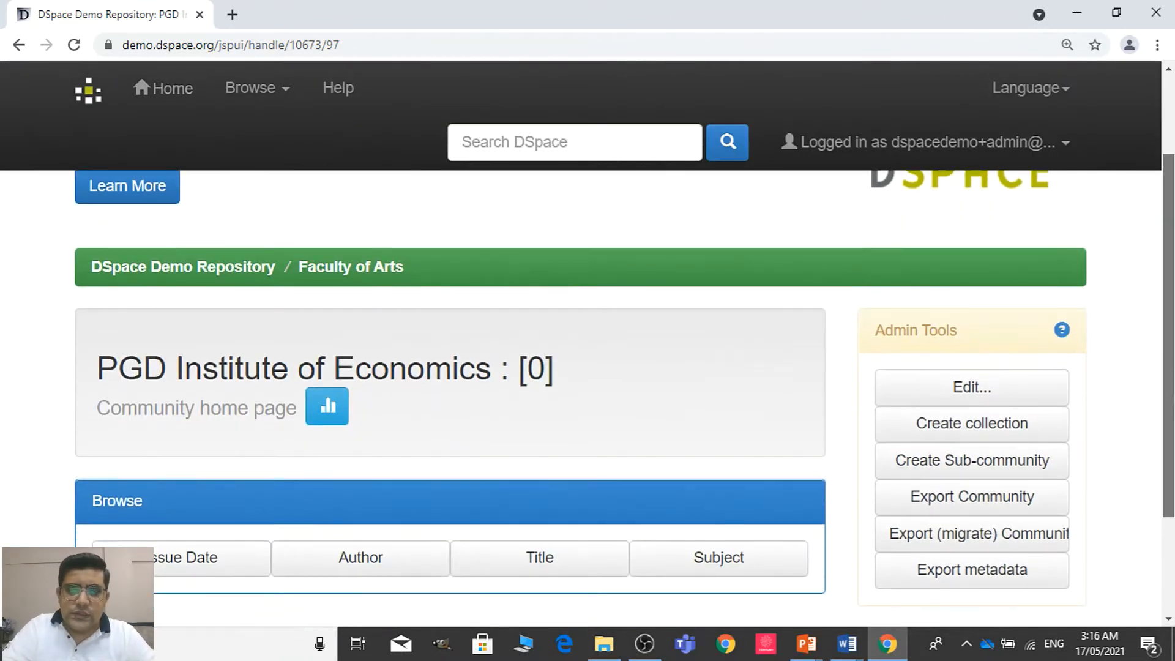
pyautogui.scroll(-1, 1109, 438)
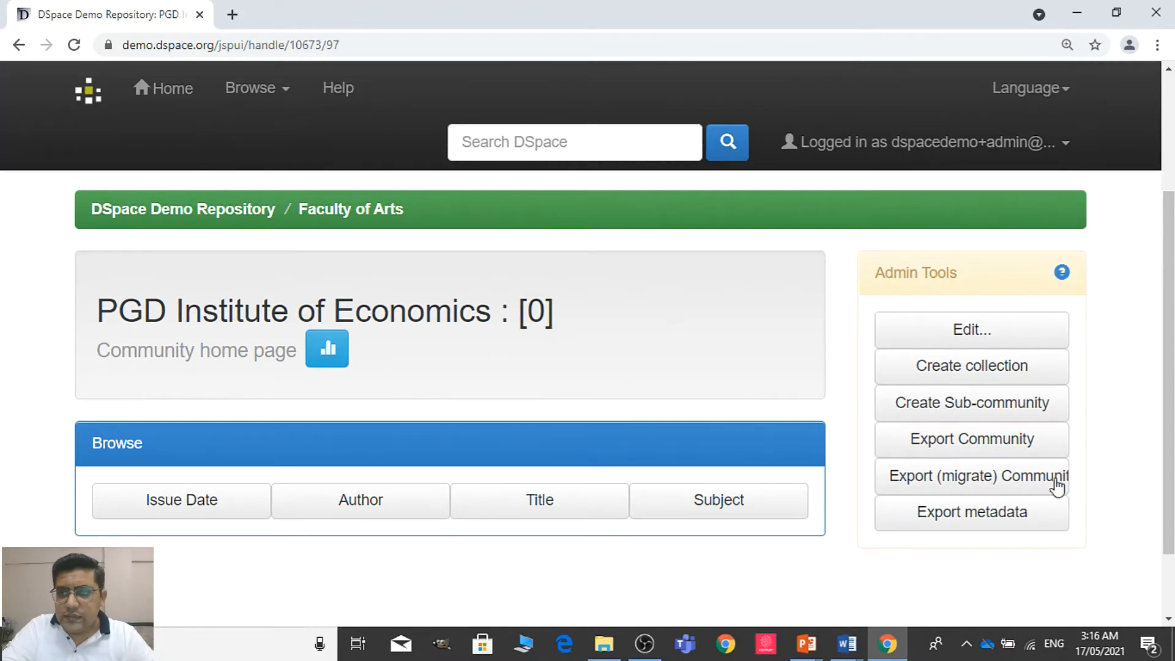
pyautogui.click(974, 362)
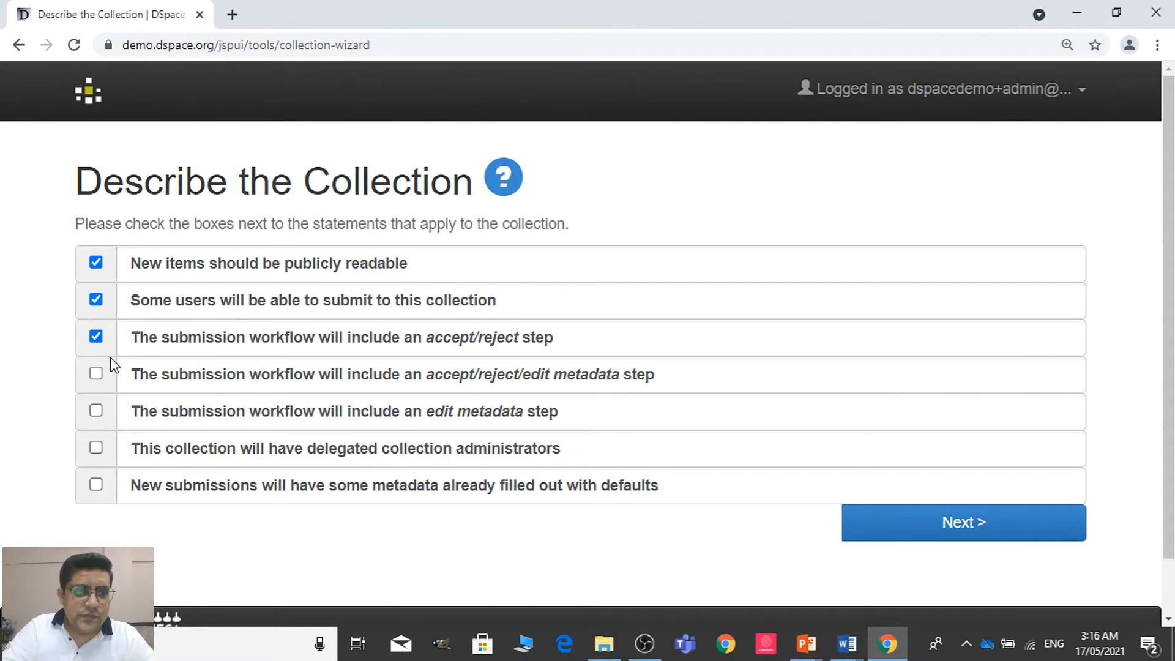
pyautogui.click(96, 375)
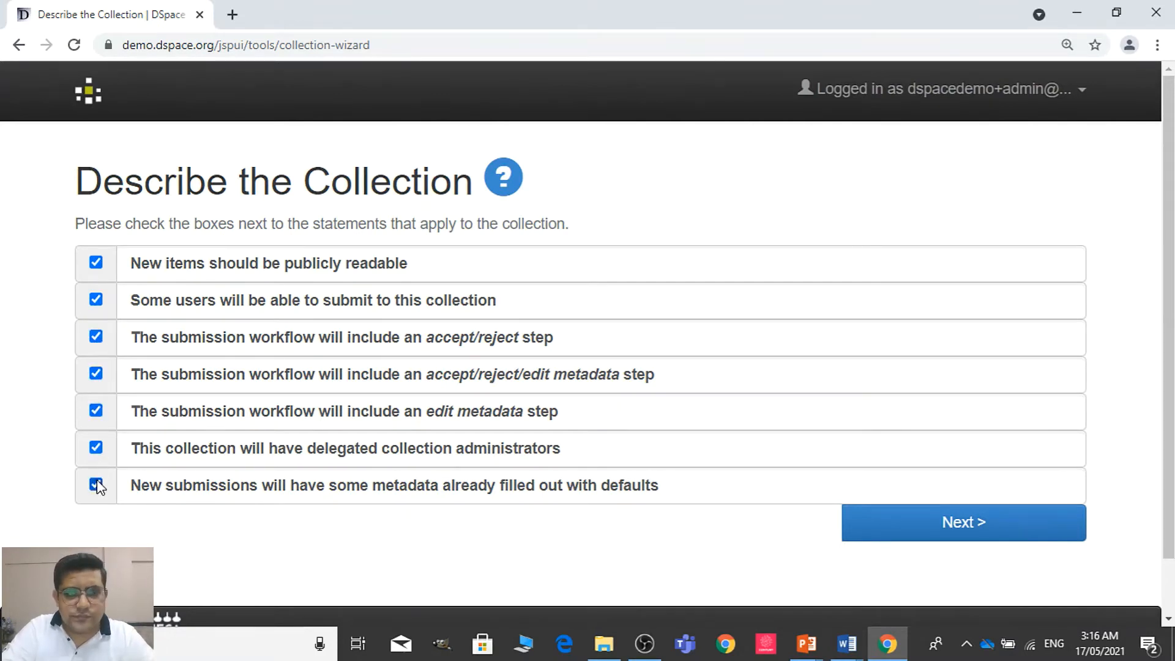
pyautogui.click(912, 517)
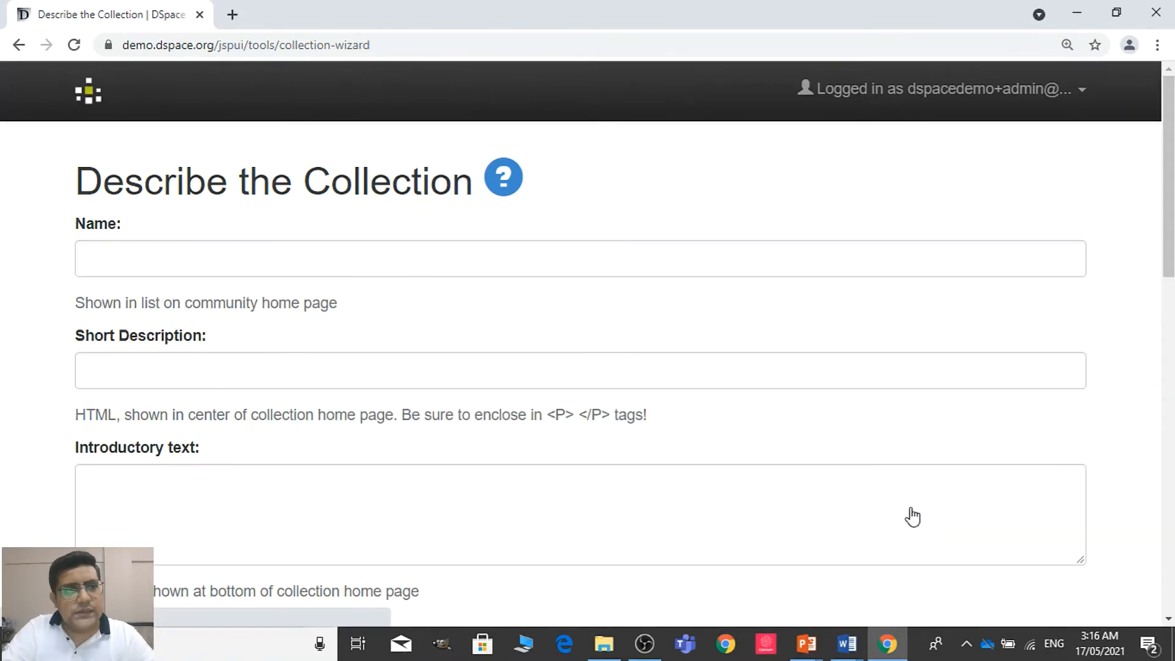
# Copy "Labor economics" from the Communities document in Word into the new collection's name in Chrome
pyautogui.click(898, 255)
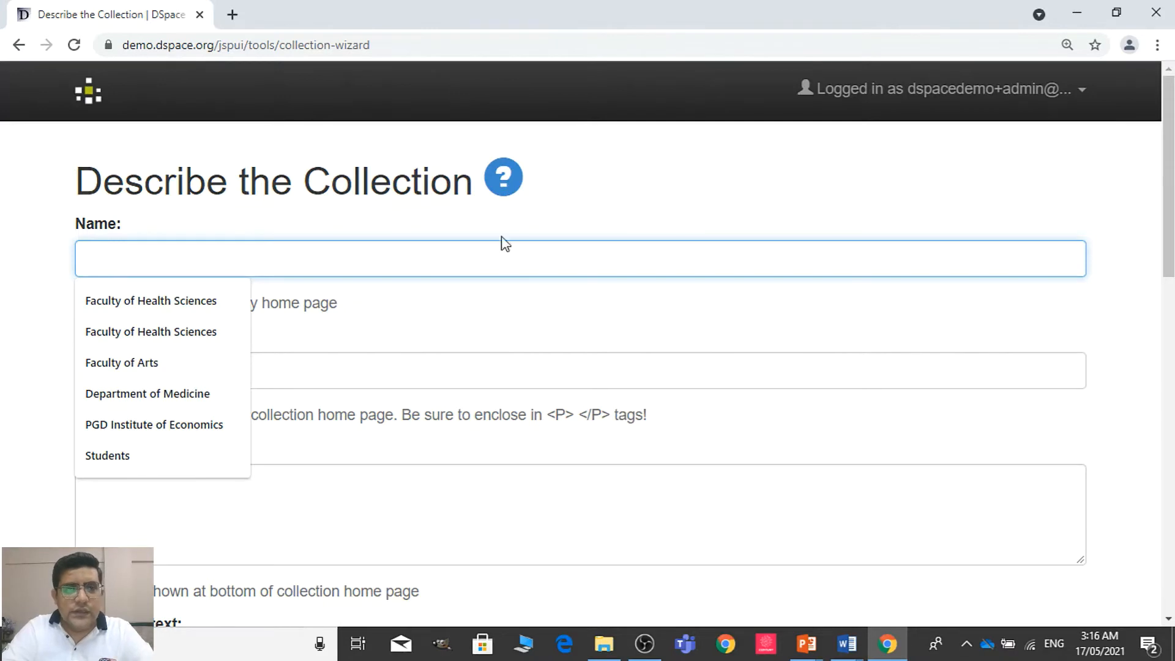
pyautogui.moveTo(1171, 137)
pyautogui.mouseDown()
pyautogui.moveTo(1172, 212)
pyautogui.moveTo(1171, 132)
pyautogui.mouseUp()
pyautogui.click(1077, 12)
pyautogui.moveTo(1170, 298); pyautogui.dragTo(1170, 356)
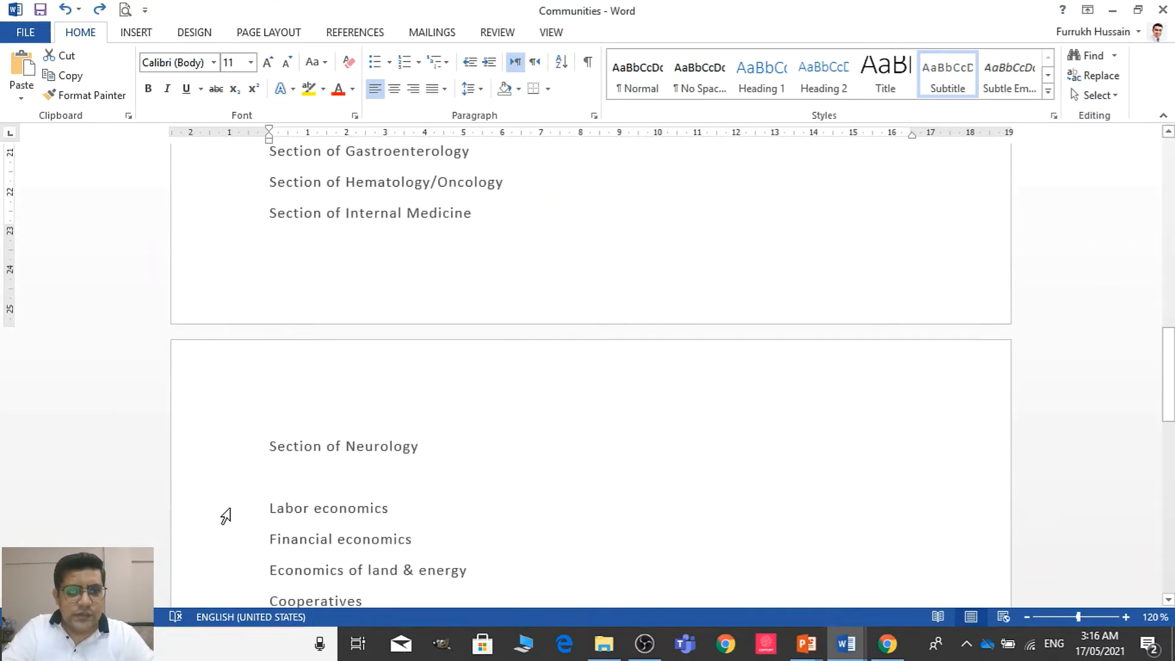
pyautogui.click(209, 421)
pyautogui.write('Section of Neurology')
pyautogui.hotkey('alt', 'Tab')
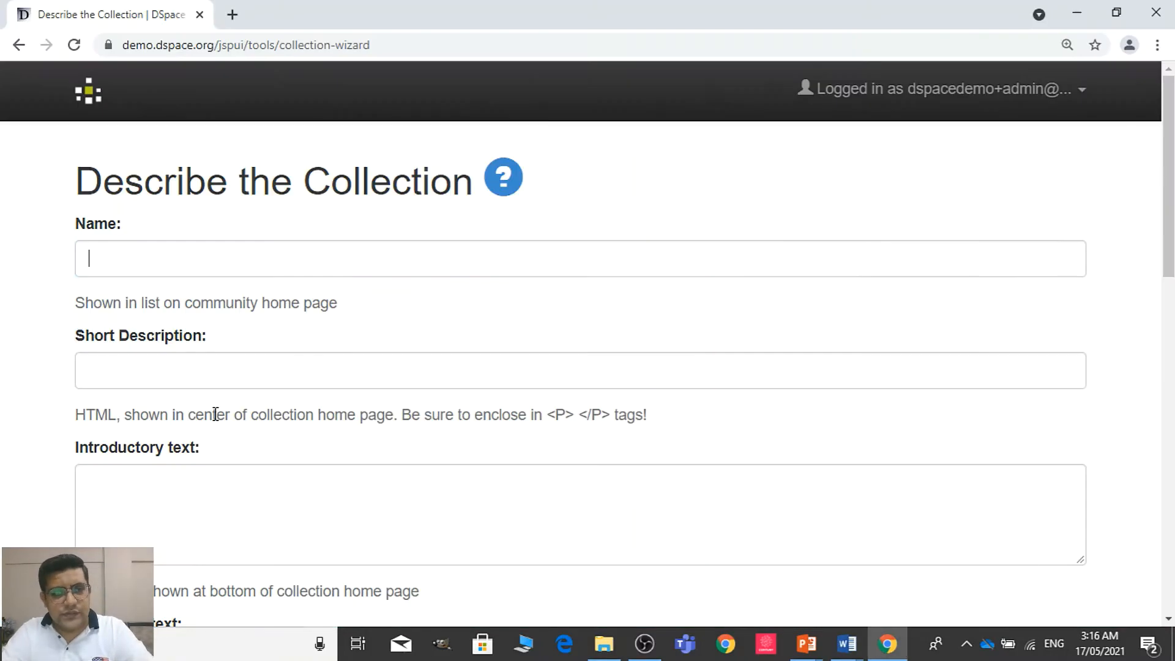
pyautogui.write('Labor economics')
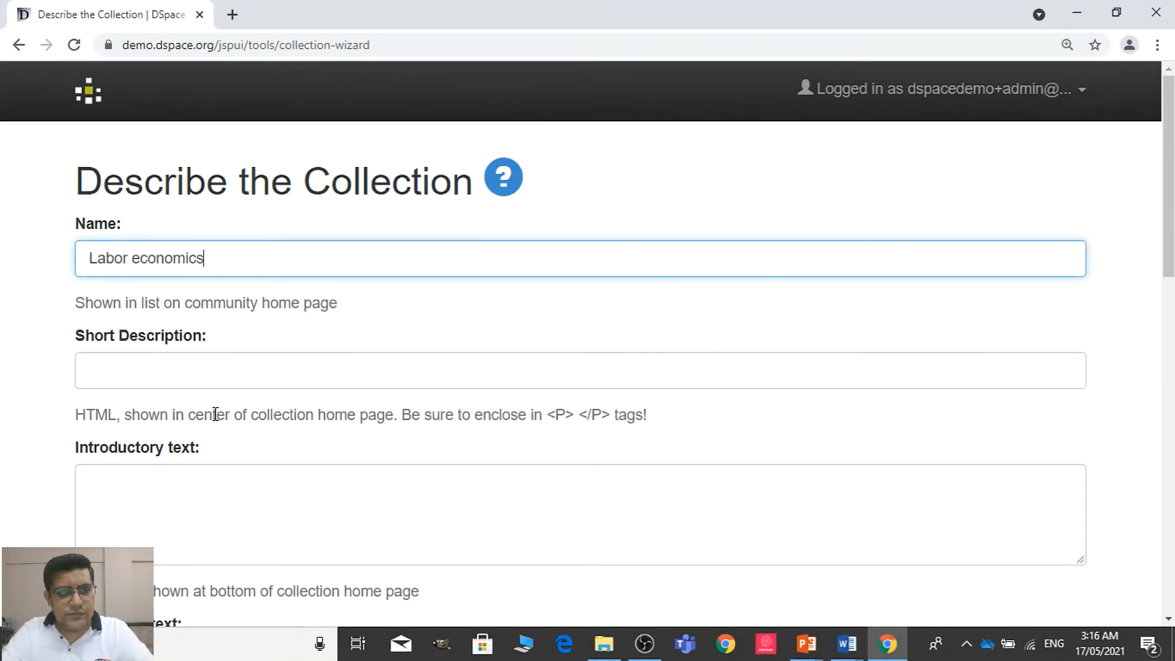
# Leave the collection's remaining description fields and logo empty and continue to the submission authorization page
pyautogui.click(268, 381)
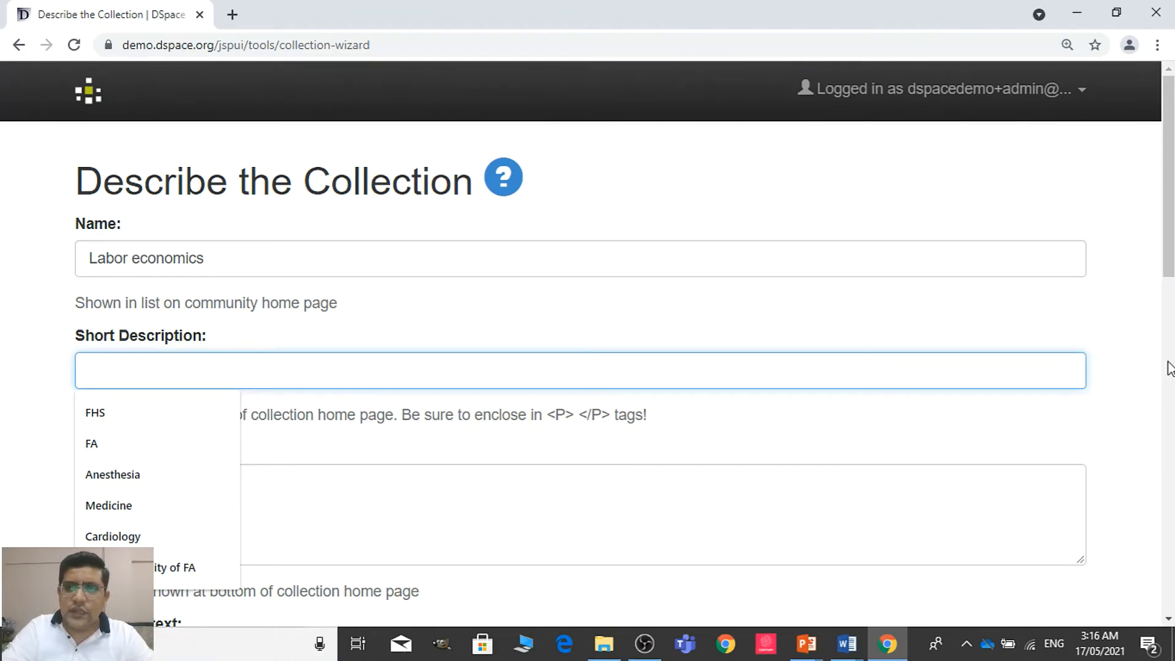
pyautogui.moveTo(1171, 245); pyautogui.dragTo(1171, 579)
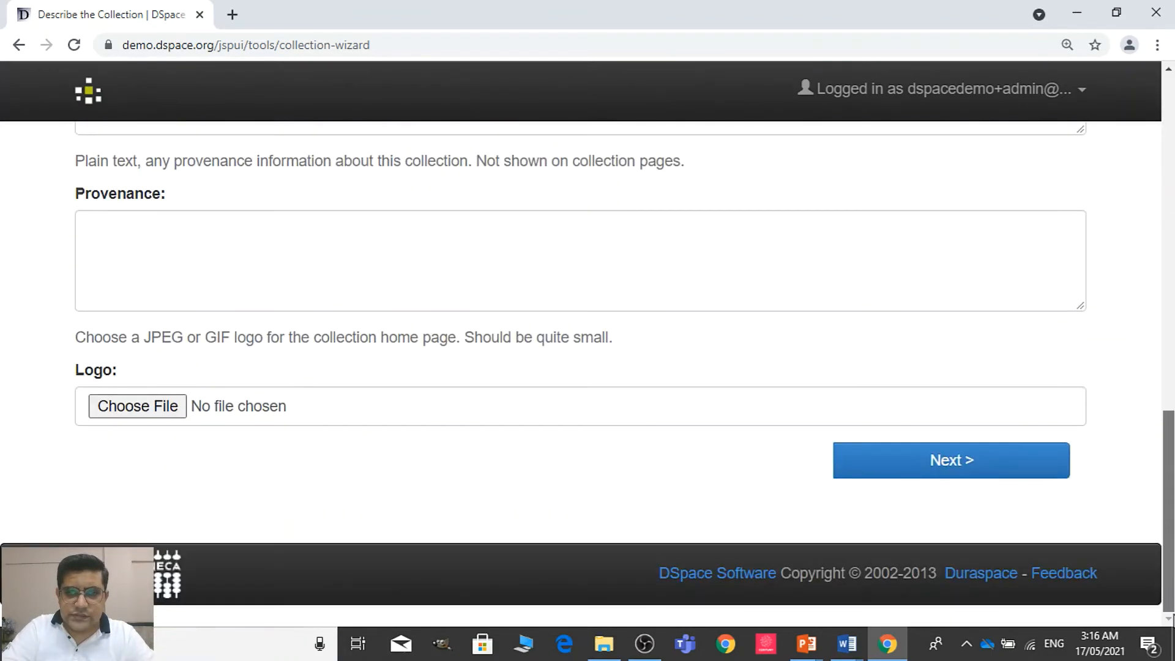
pyautogui.click(1017, 467)
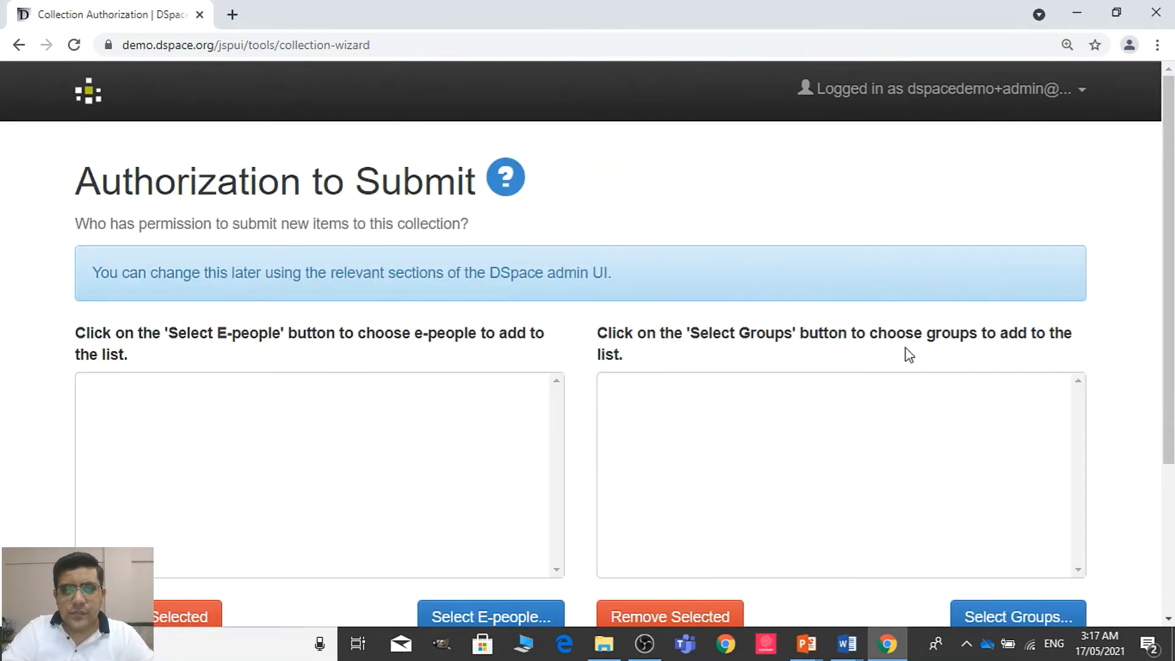
# Add the Demo Administrator e-person to the list of people authorized to submit items to the collection
pyautogui.scroll(-2, 807, 416)
pyautogui.click(454, 500)
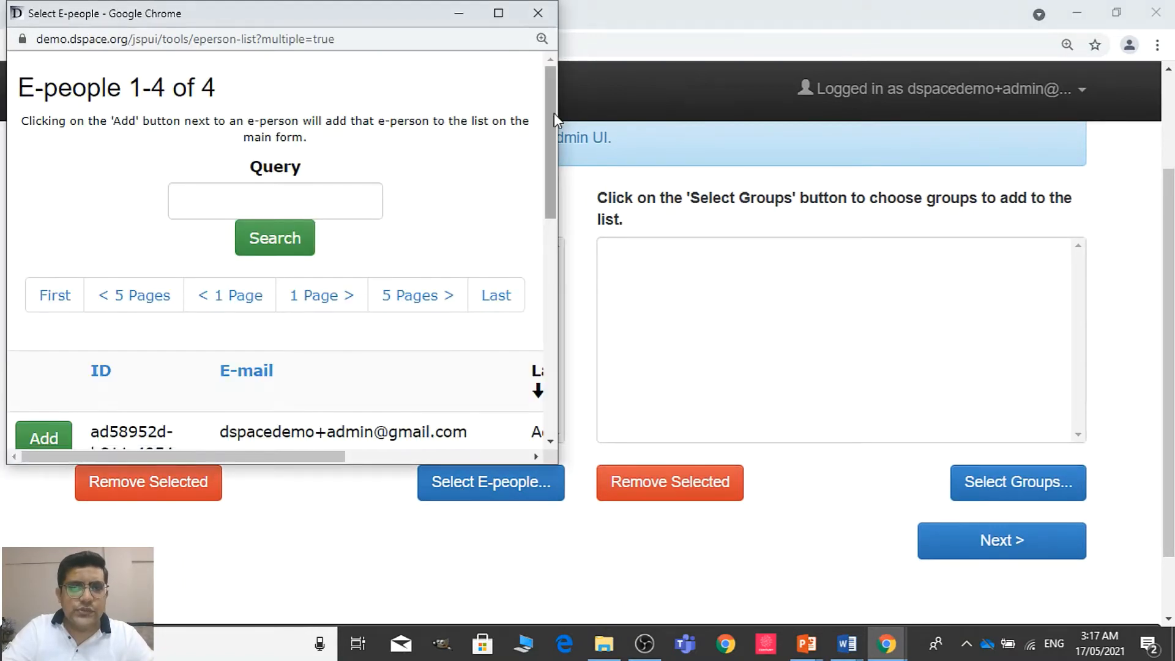
pyautogui.scroll(-3, 553, 113)
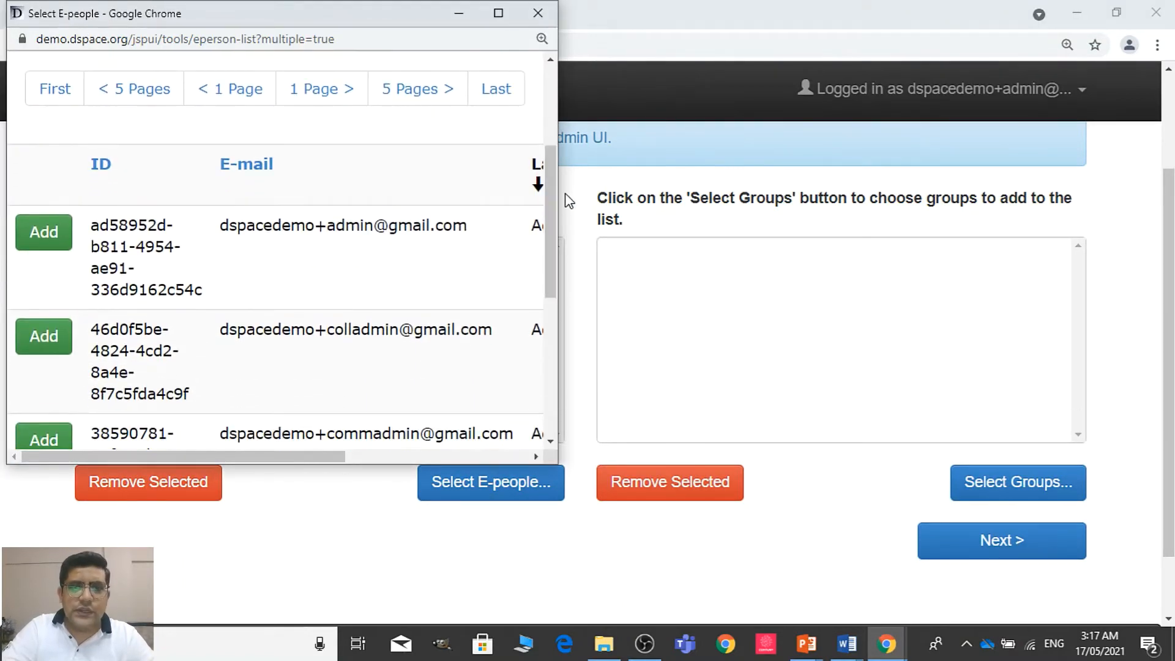
pyautogui.moveTo(304, 458)
pyautogui.mouseDown()
pyautogui.moveTo(444, 454)
pyautogui.moveTo(303, 456)
pyautogui.mouseUp()
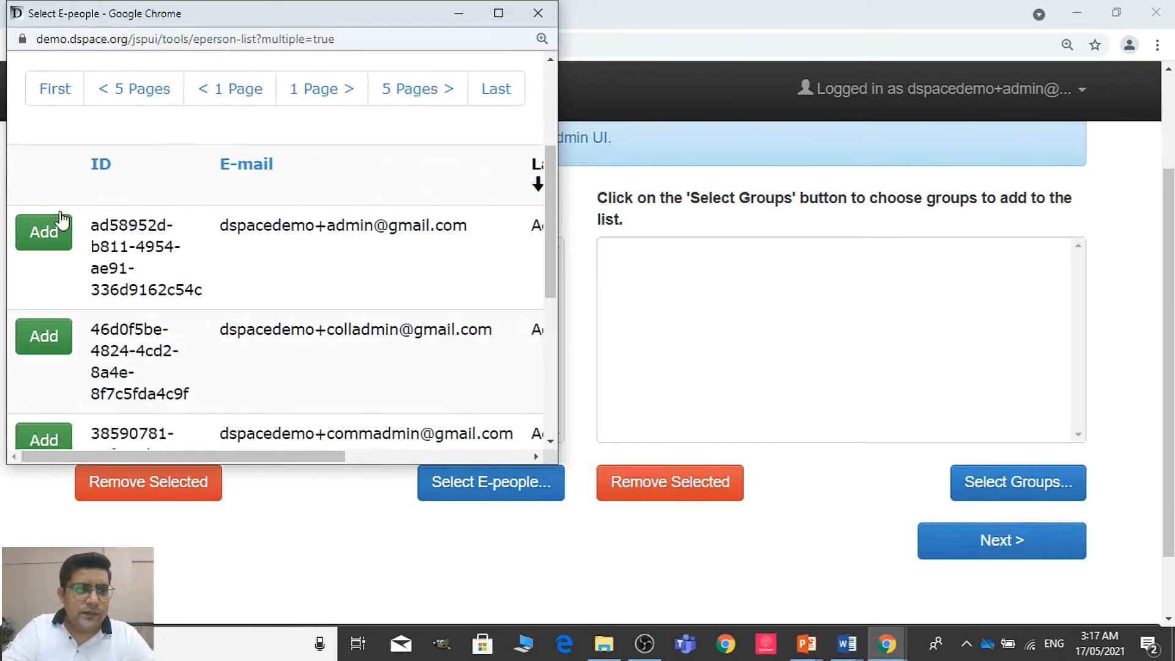
pyautogui.click(46, 235)
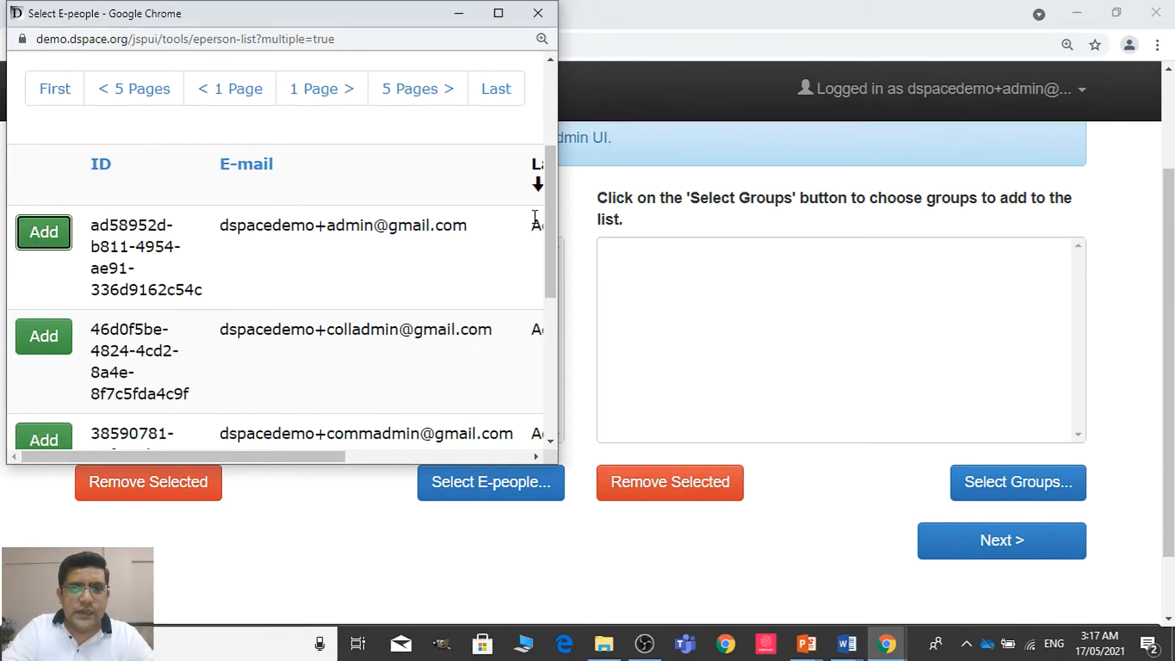
pyautogui.moveTo(554, 221); pyautogui.dragTo(569, 30)
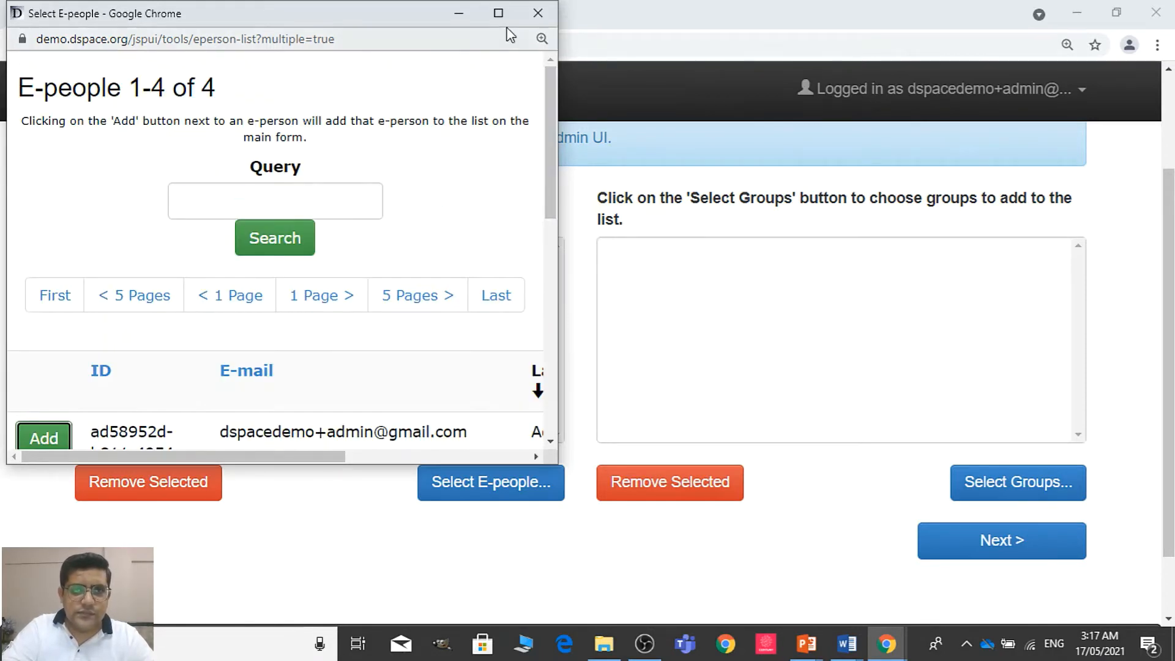
pyautogui.click(537, 13)
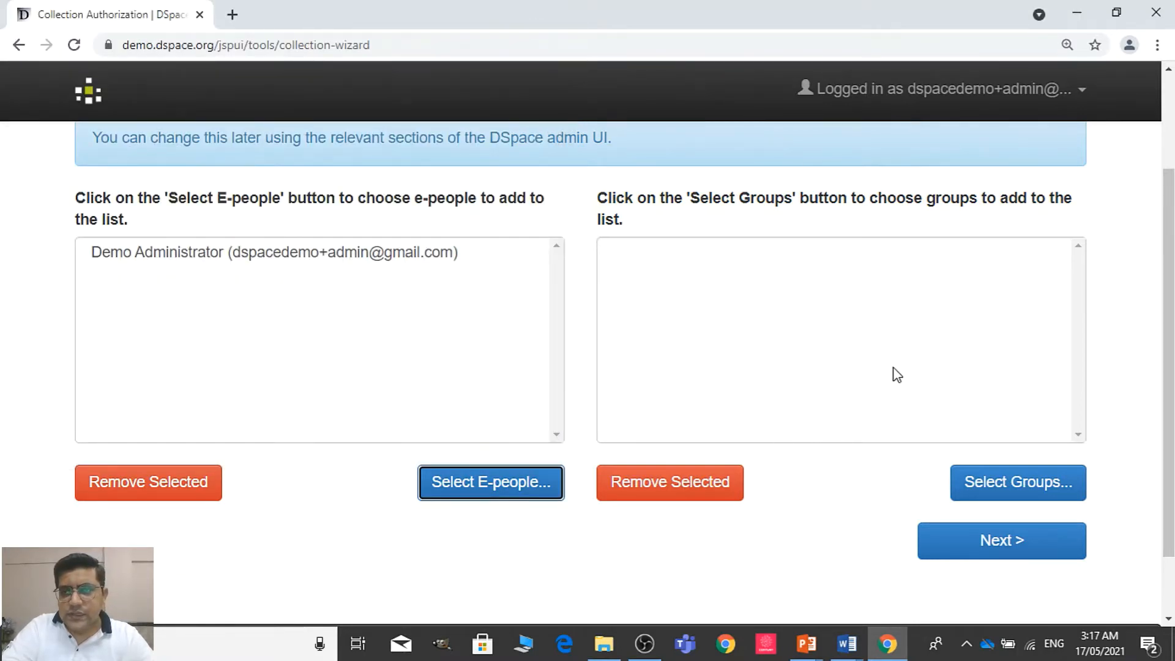
# Add the Administrator and Anonymous groups to the collection's authorized submitters and continue to the first workflow page
pyautogui.click(1004, 489)
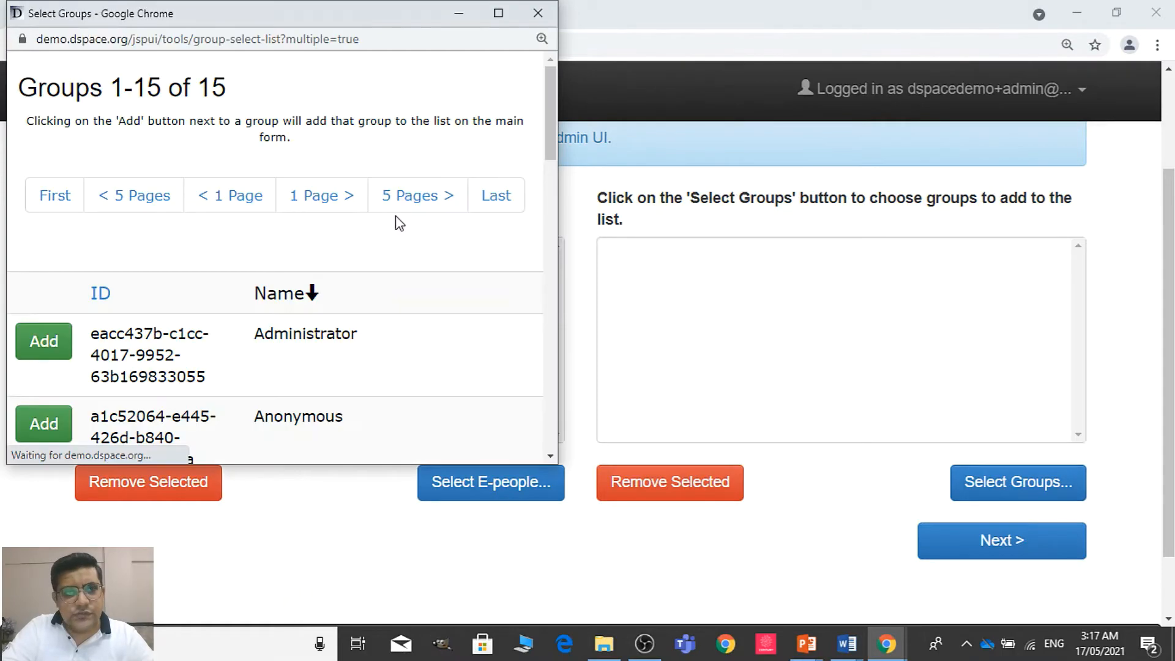
pyautogui.moveTo(552, 107); pyautogui.dragTo(596, 85)
pyautogui.click(57, 348)
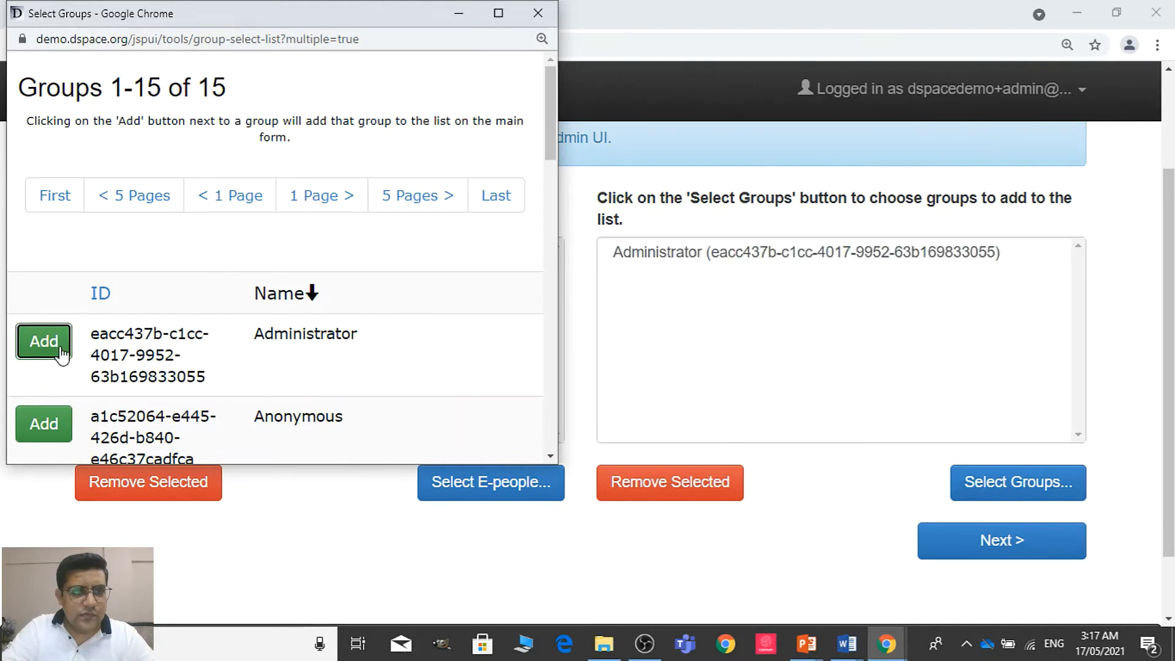
pyautogui.click(65, 432)
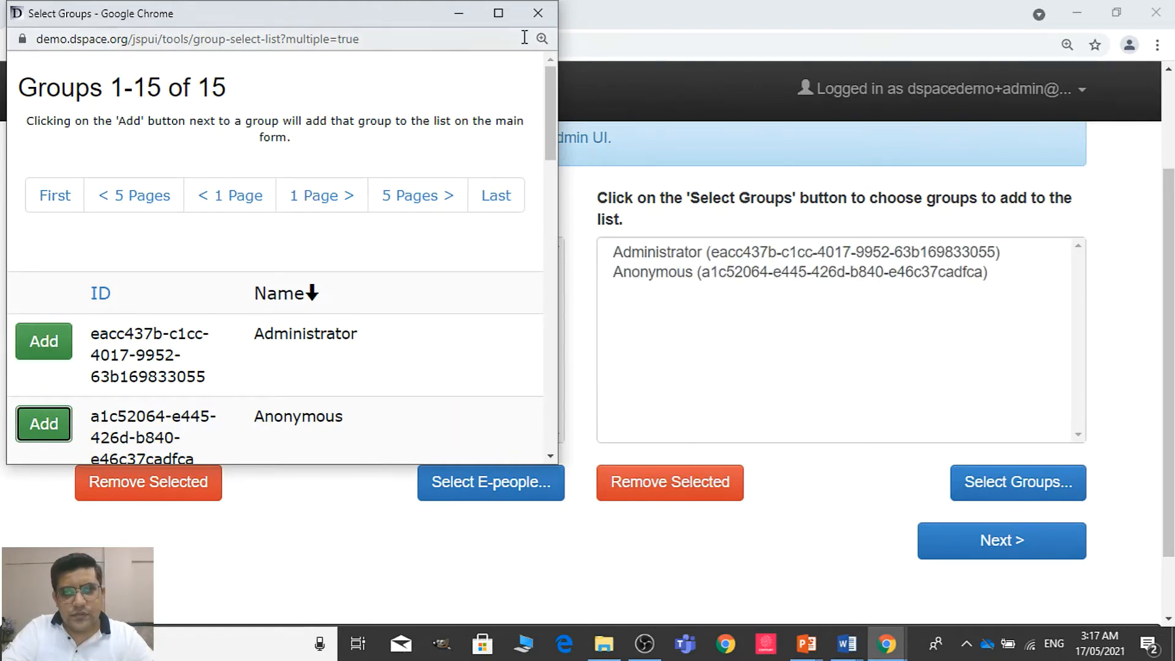
pyautogui.click(537, 13)
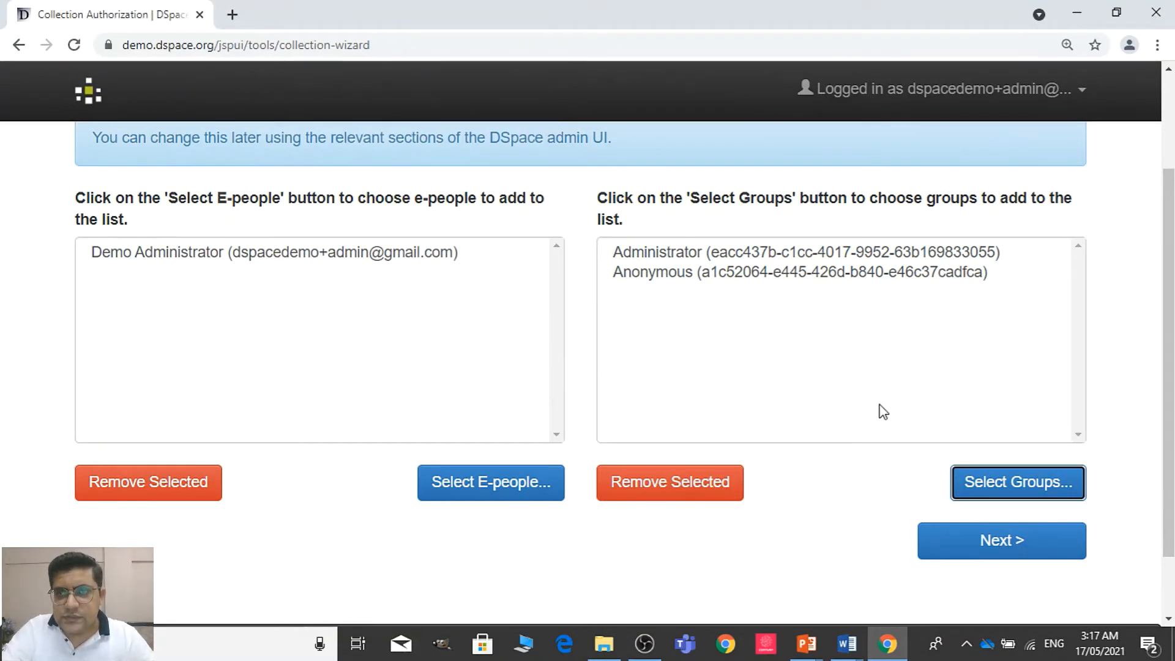
pyautogui.click(1004, 557)
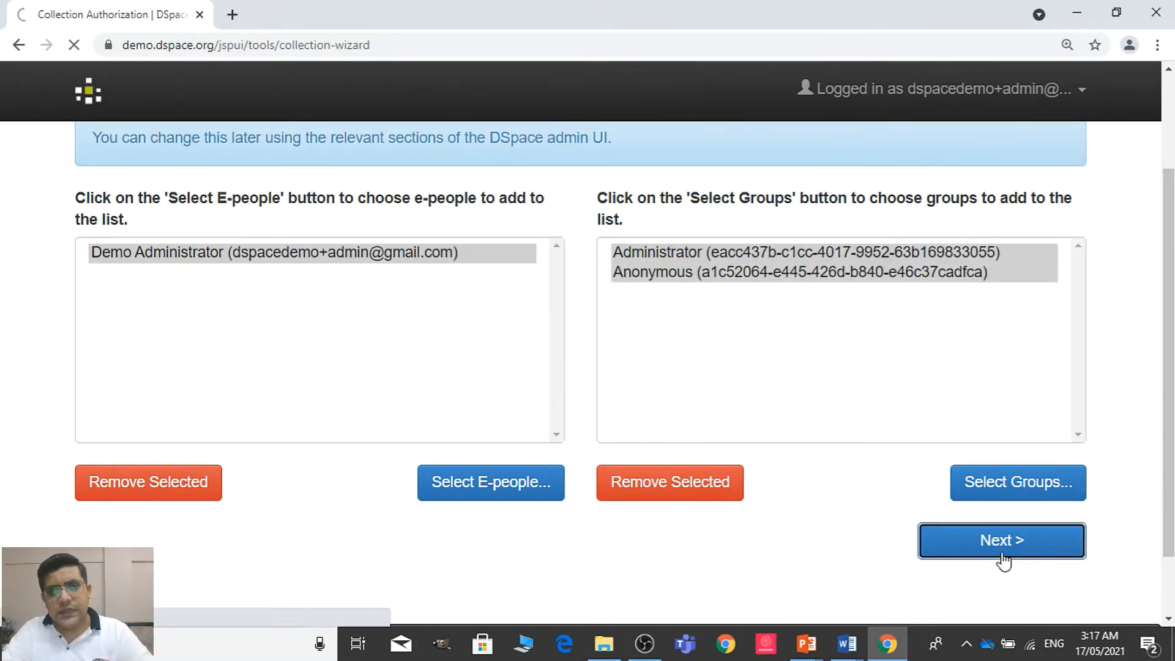
# Leave the first workflow page's e-people and groups empty and continue to the Accept/Reject/Edit Metadata Step
pyautogui.moveTo(1171, 297); pyautogui.dragTo(1170, 451)
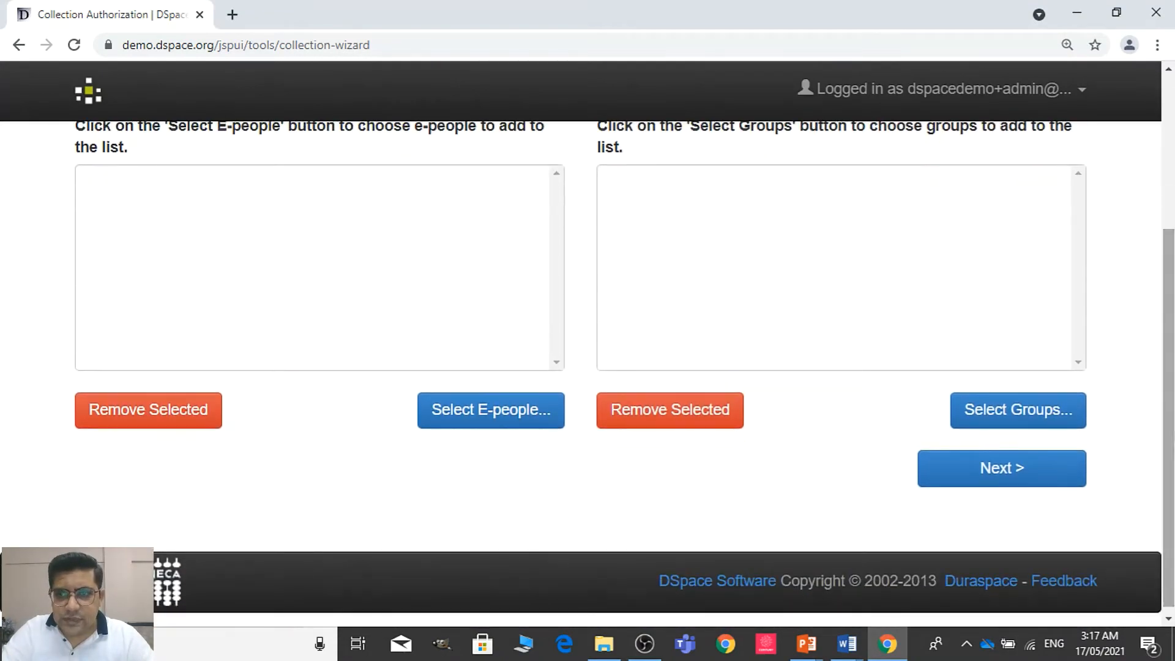
pyautogui.click(1032, 486)
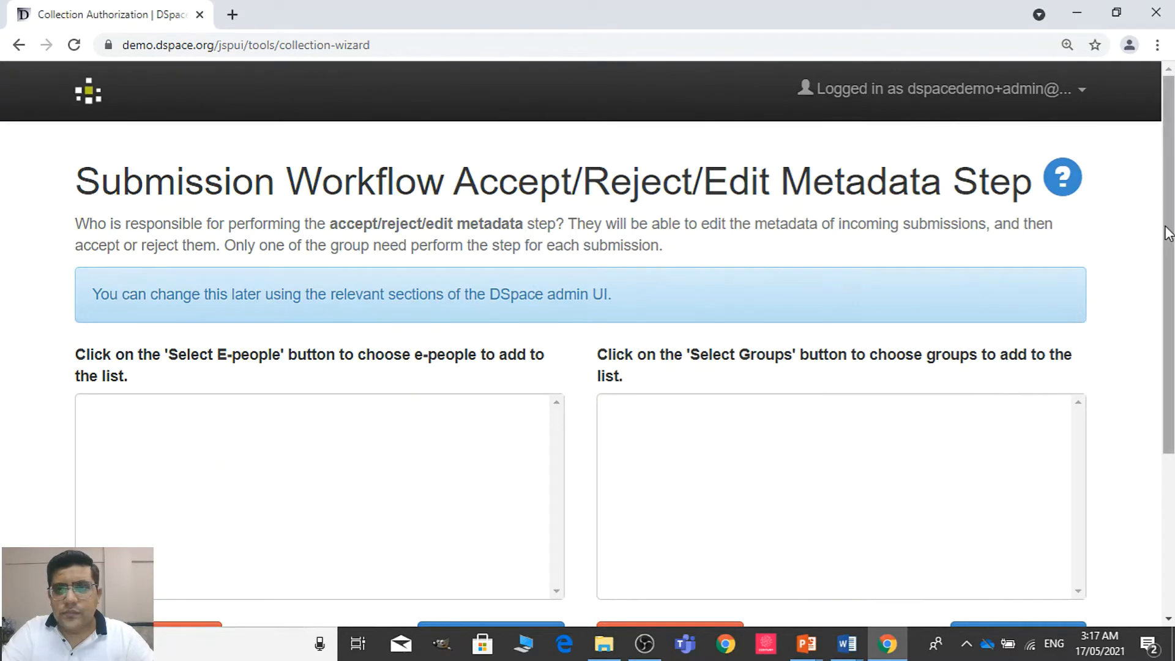
pyautogui.moveTo(1173, 224)
pyautogui.mouseDown()
pyautogui.moveTo(1173, 255)
pyautogui.moveTo(1173, 209)
pyautogui.mouseUp()
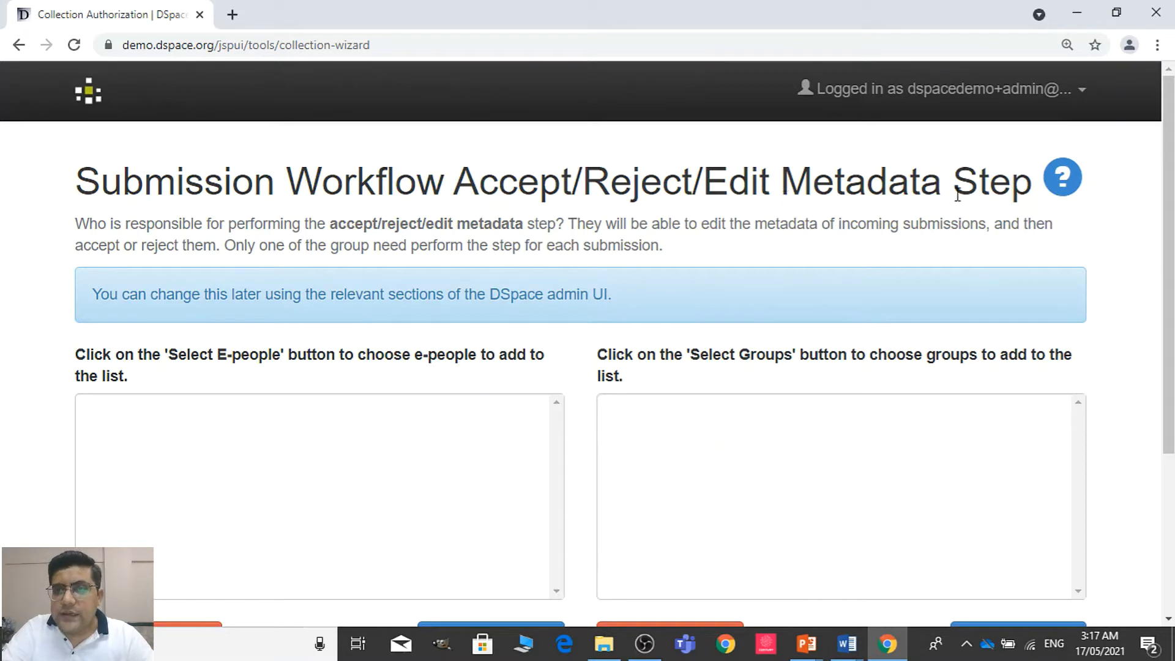
pyautogui.scroll(-2, 600, 558)
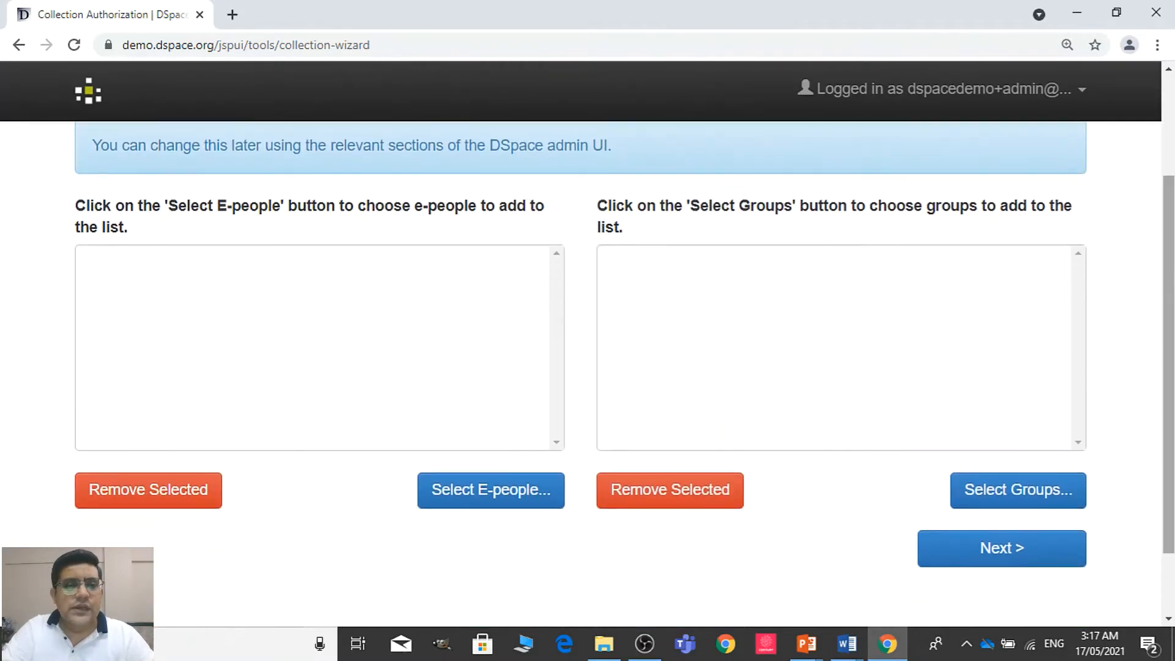
pyautogui.click(485, 508)
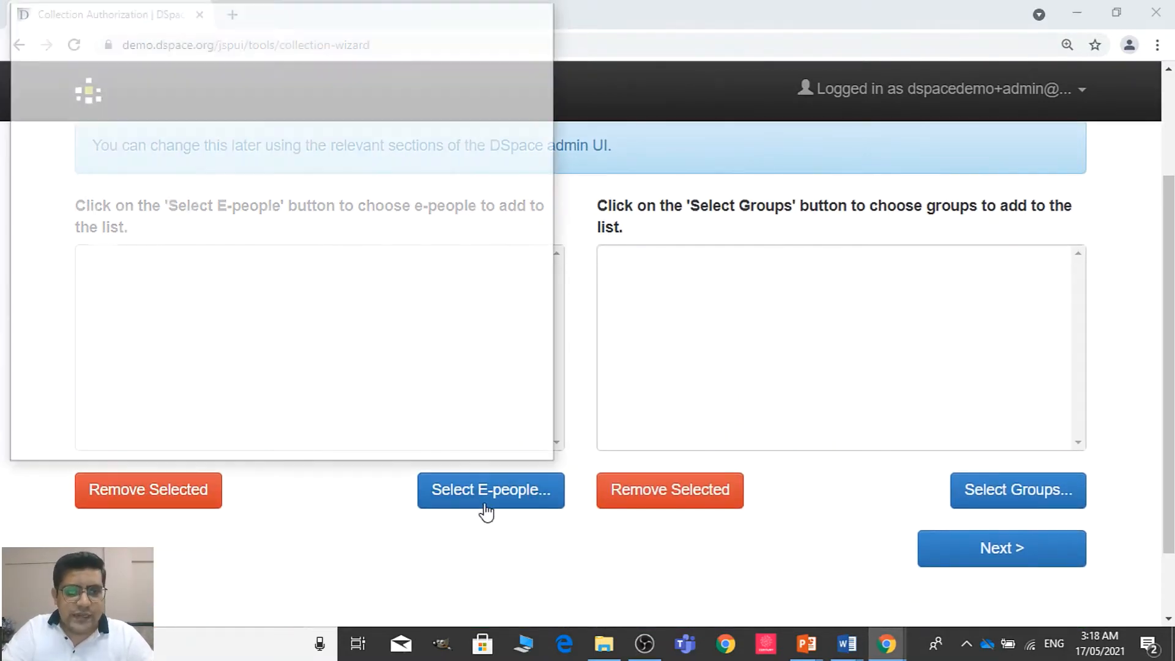
pyautogui.moveTo(548, 152); pyautogui.dragTo(571, 257)
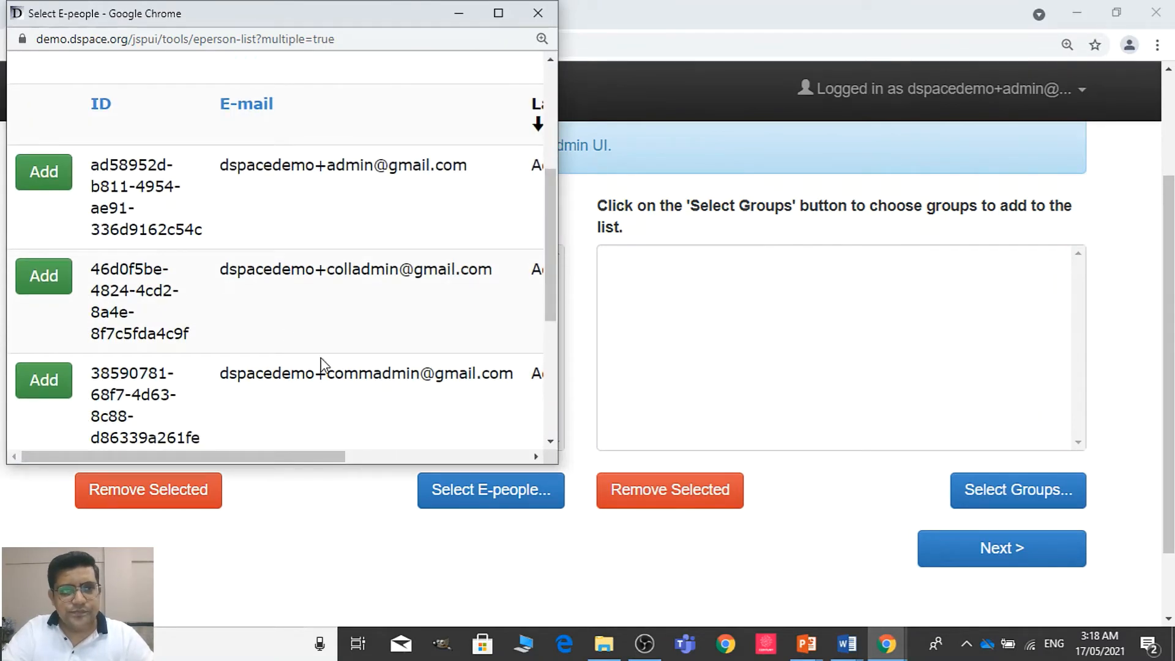
pyautogui.click(538, 12)
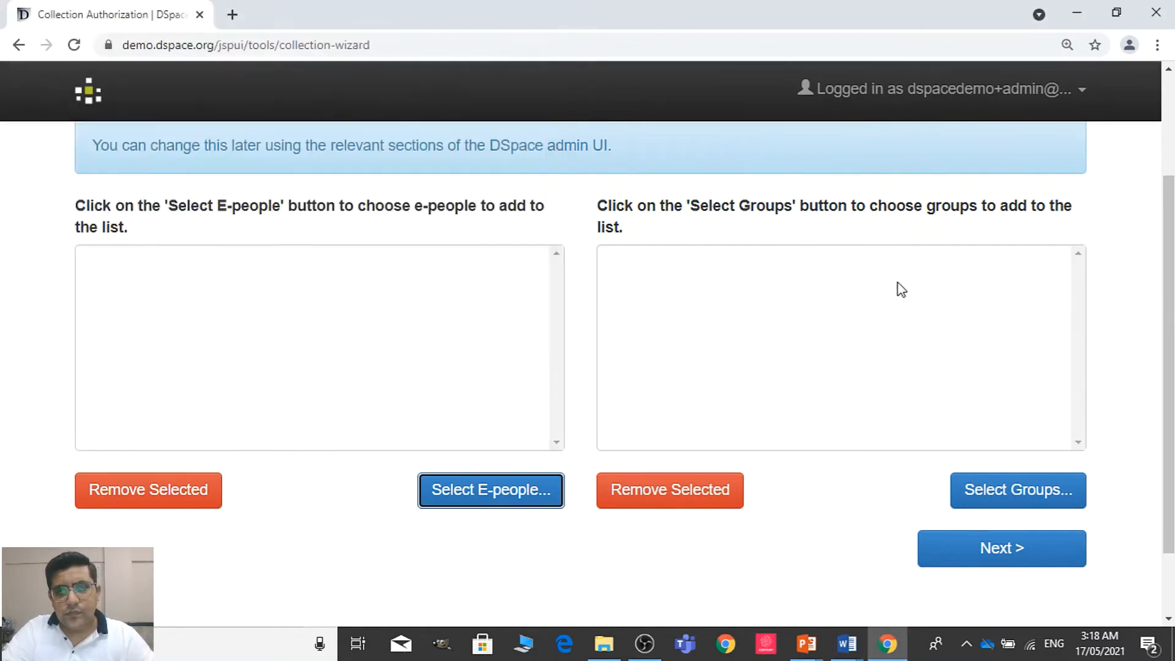
# Assign the Demo Administrator e-person and the Administrator group to the Accept/Reject/Edit Metadata Step and continue to the Edit Metadata Step
pyautogui.click(522, 498)
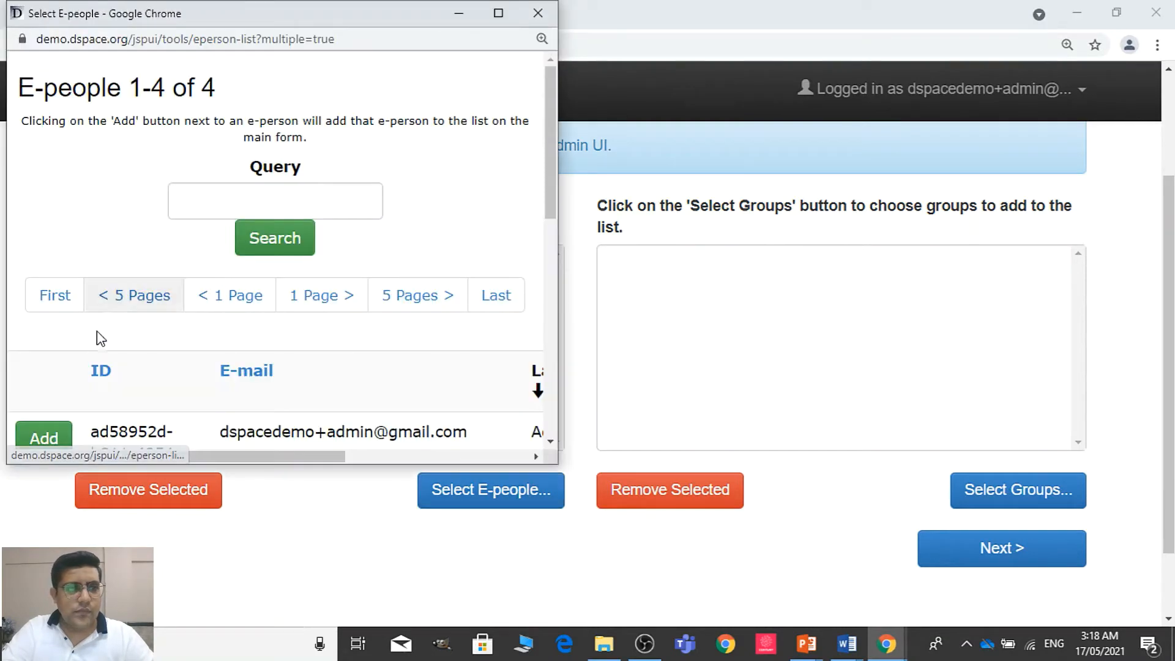
pyautogui.click(59, 440)
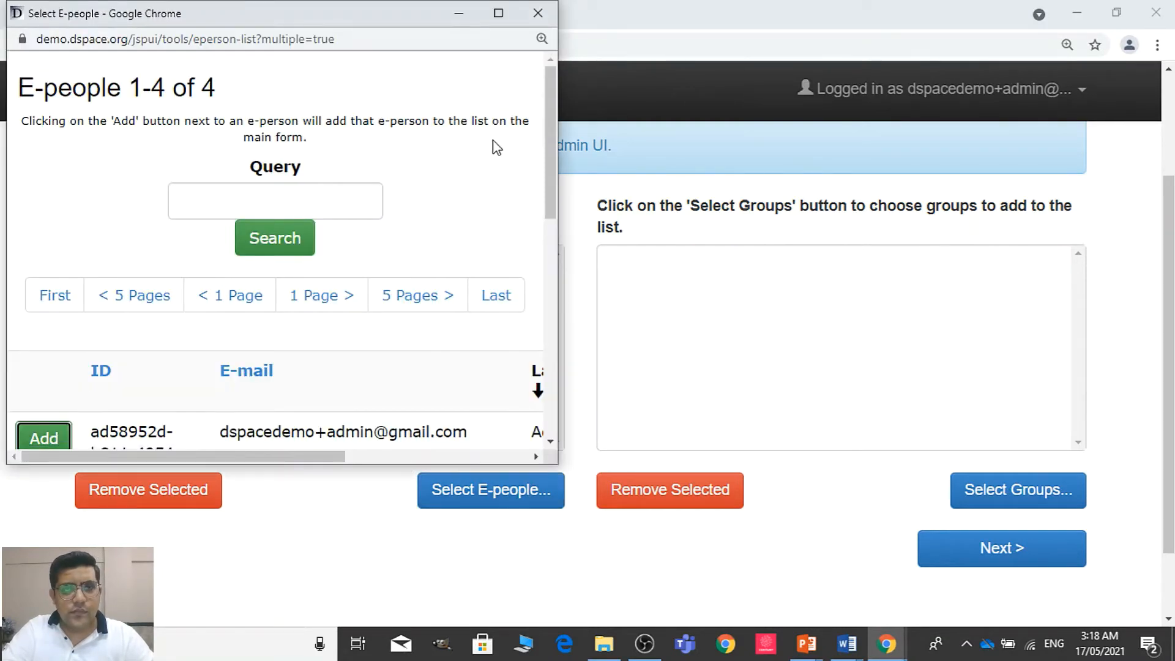
pyautogui.click(537, 13)
pyautogui.click(1017, 489)
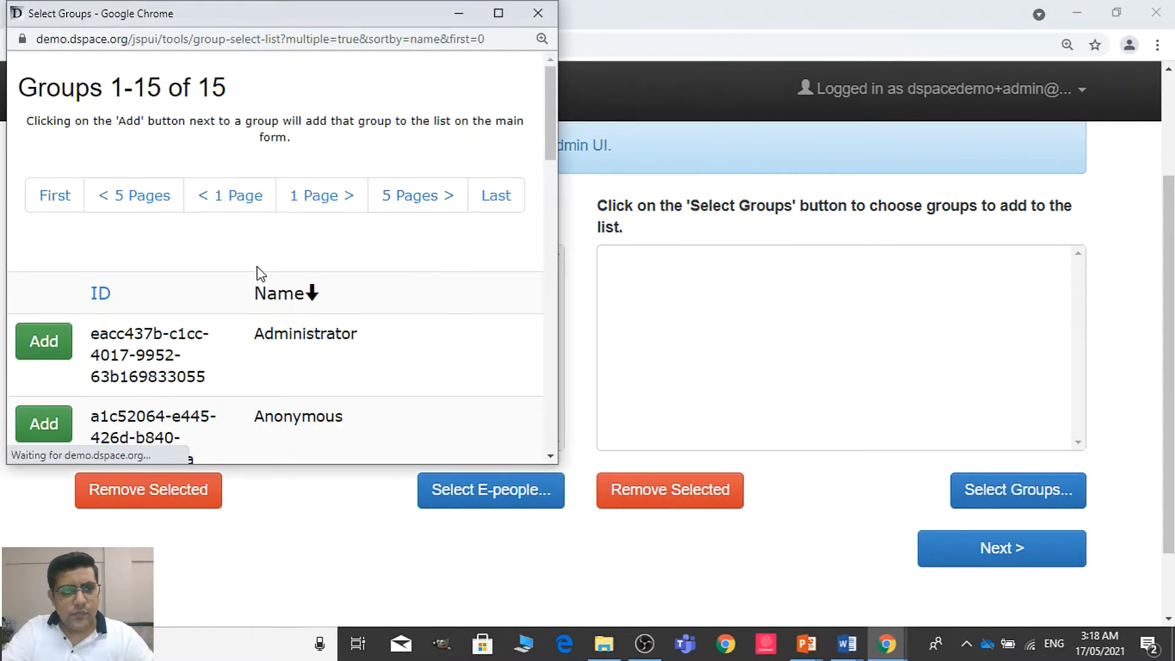
pyautogui.click(51, 361)
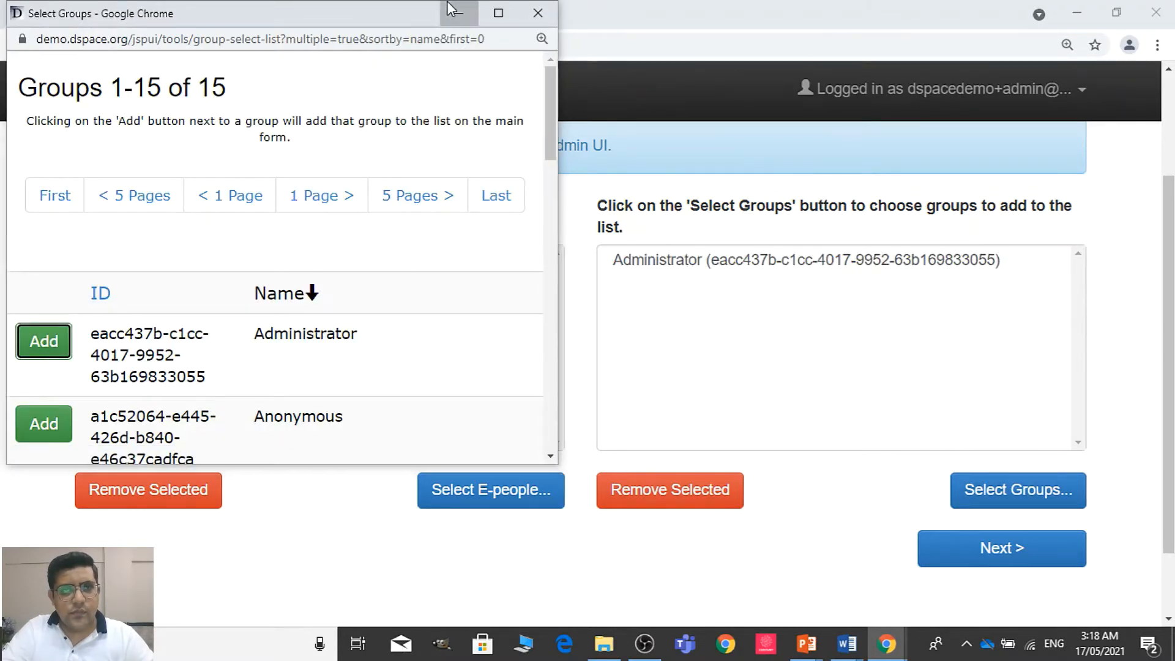
pyautogui.click(538, 13)
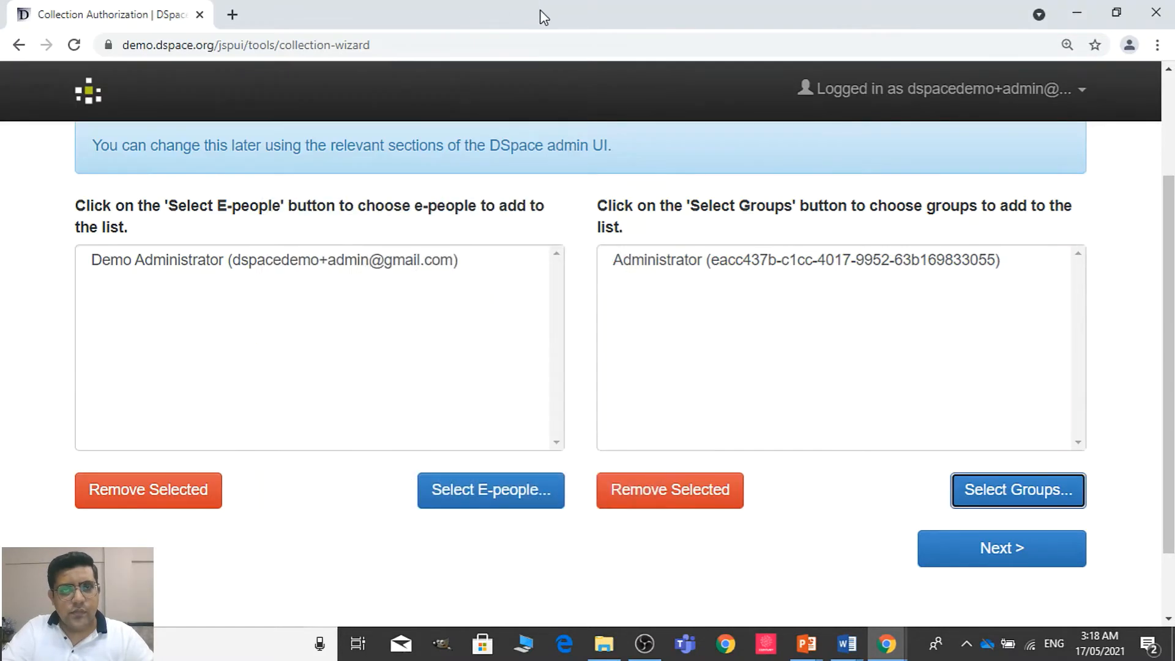
pyautogui.click(992, 547)
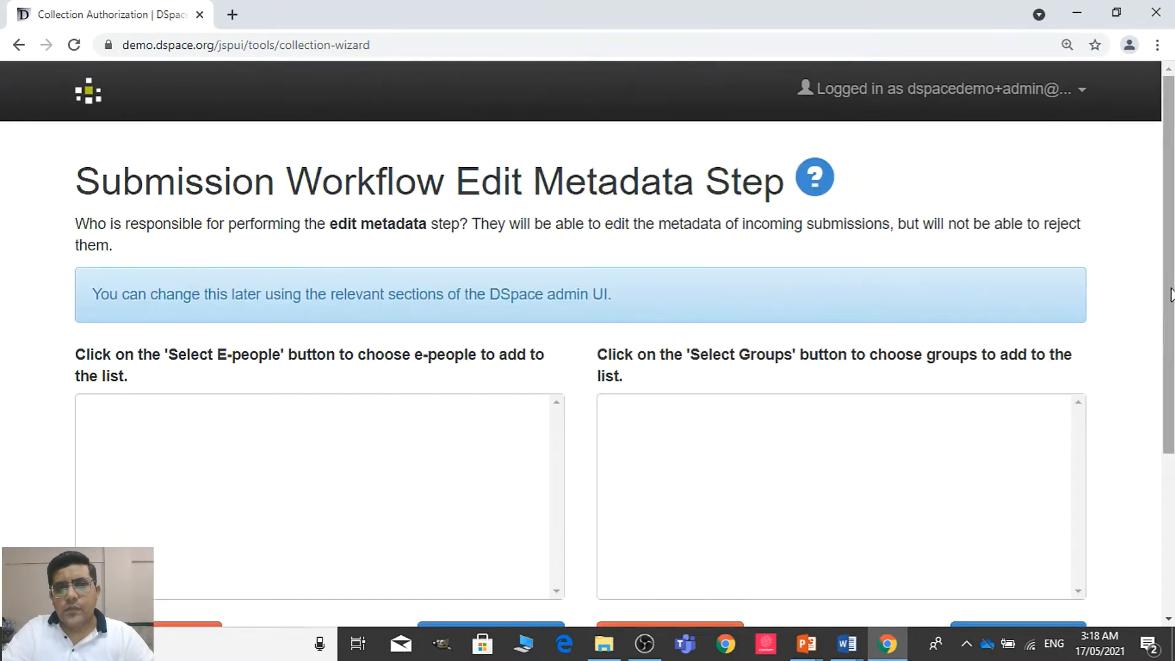
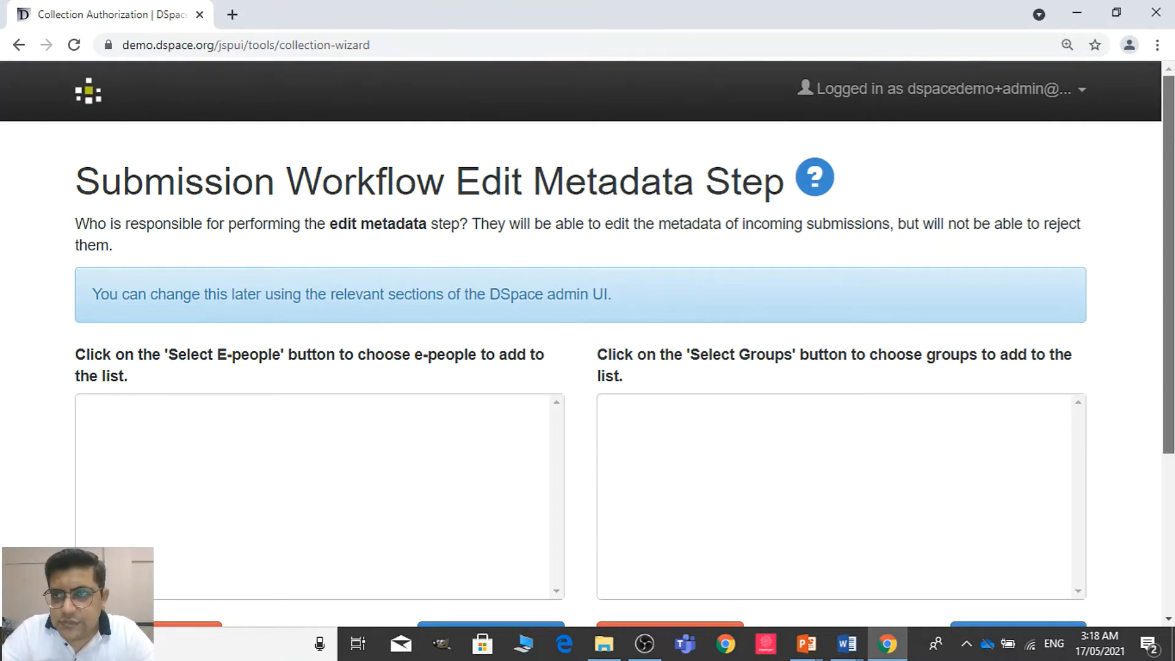
# Assign the Demo Administrator e-person and the Administrator group to the Edit Metadata Step and continue to the Delegated Collection Administrators page
pyautogui.scroll(-1, 565, 436)
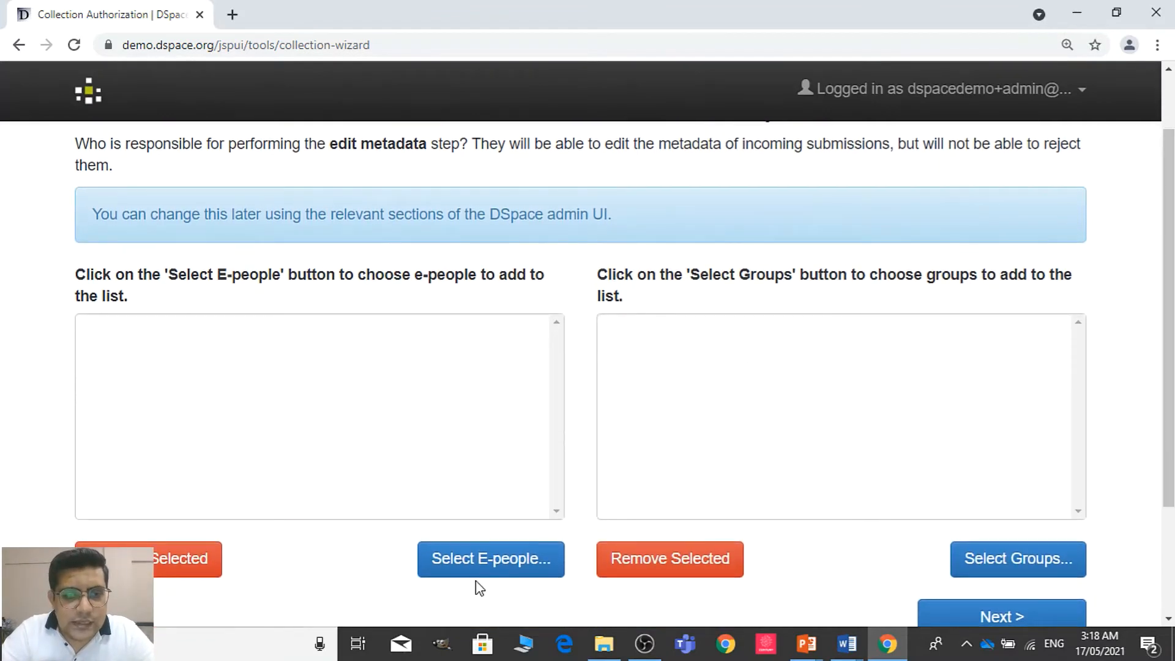
pyautogui.click(479, 572)
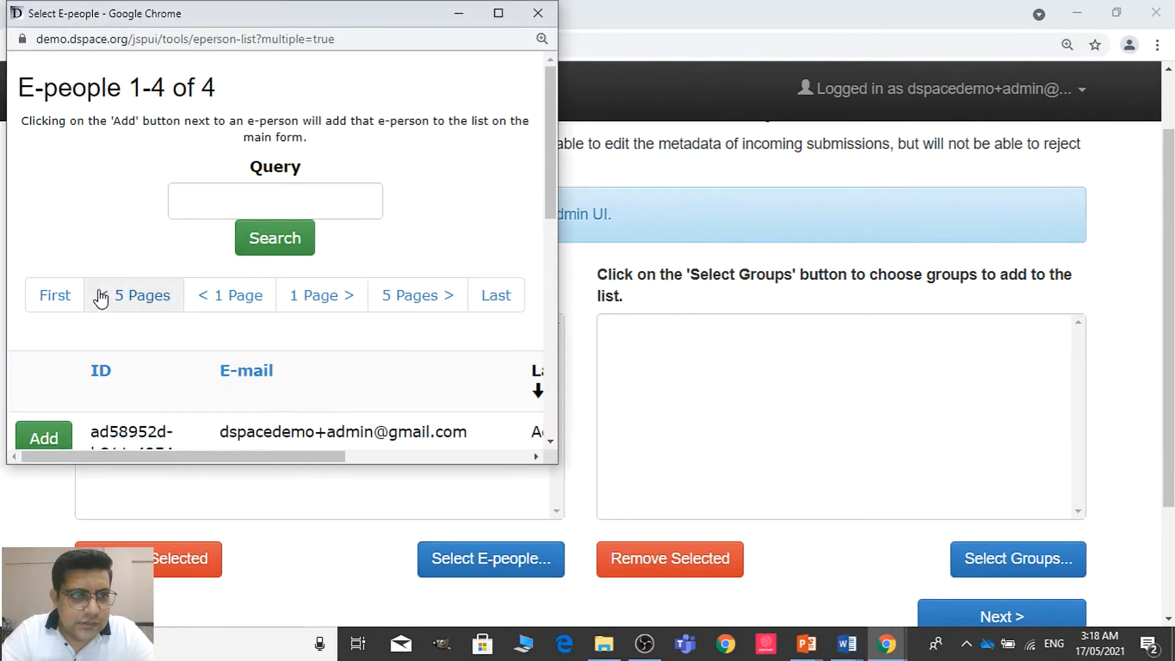
pyautogui.click(33, 431)
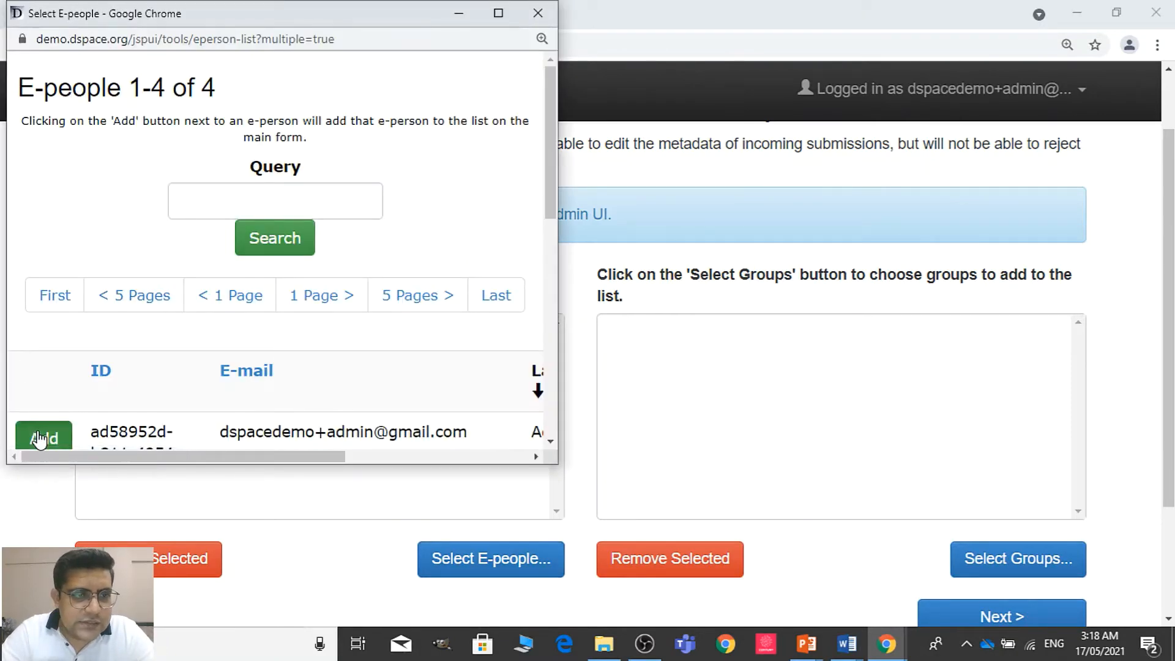
pyautogui.click(537, 12)
pyautogui.click(991, 565)
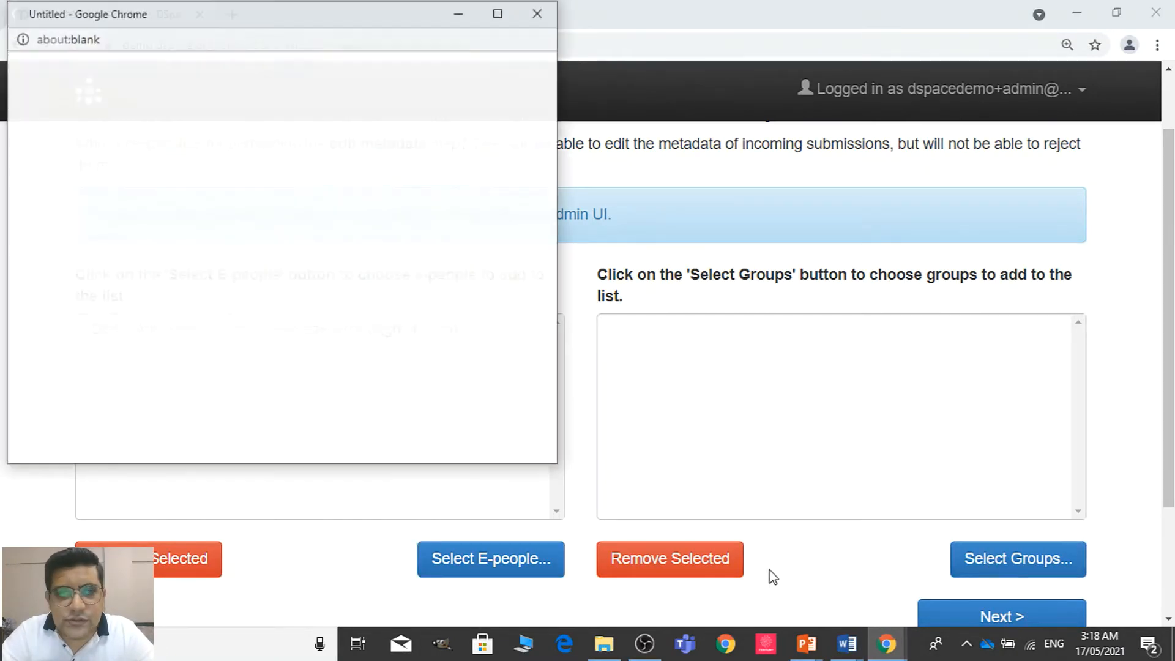
pyautogui.click(49, 346)
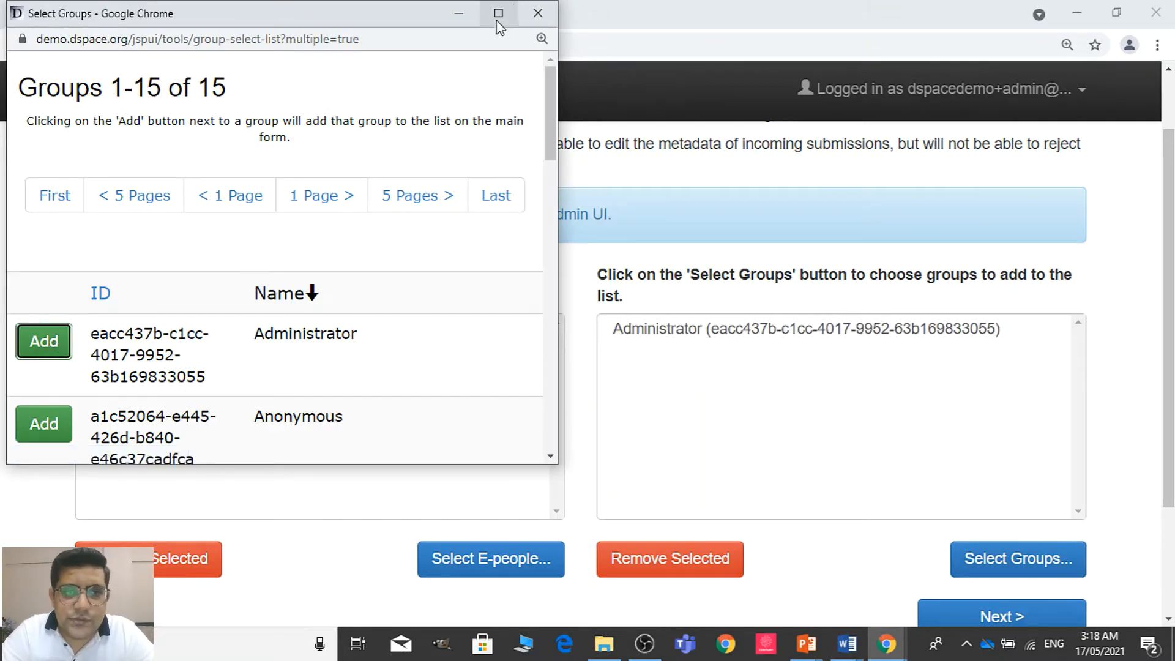
pyautogui.click(537, 13)
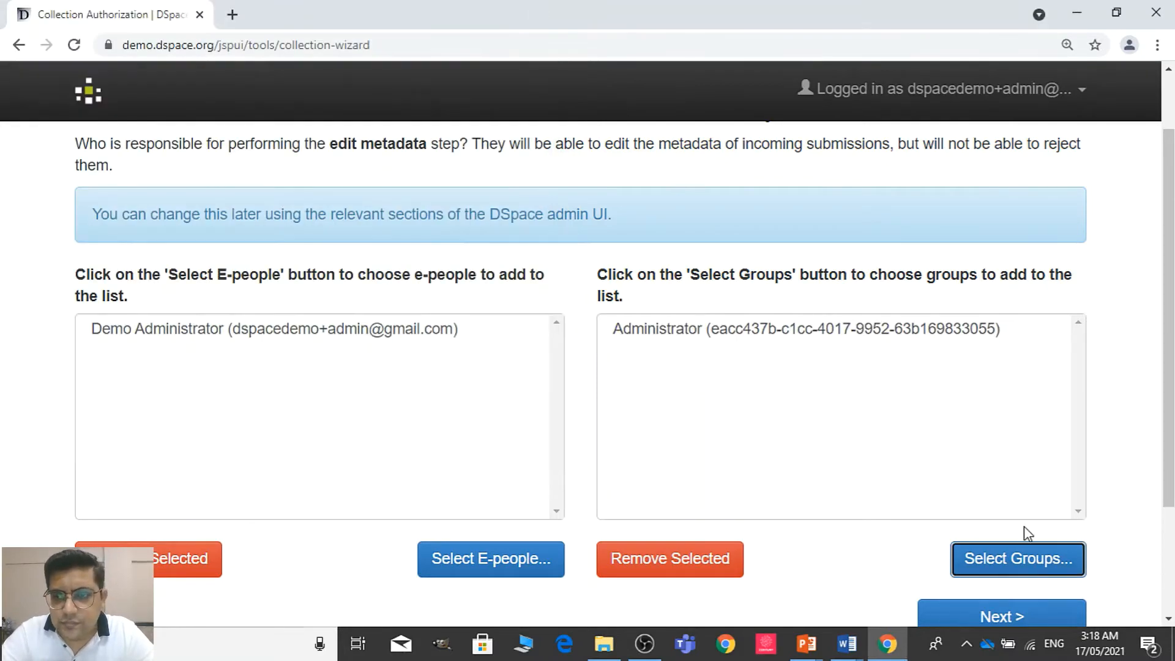
pyautogui.click(984, 615)
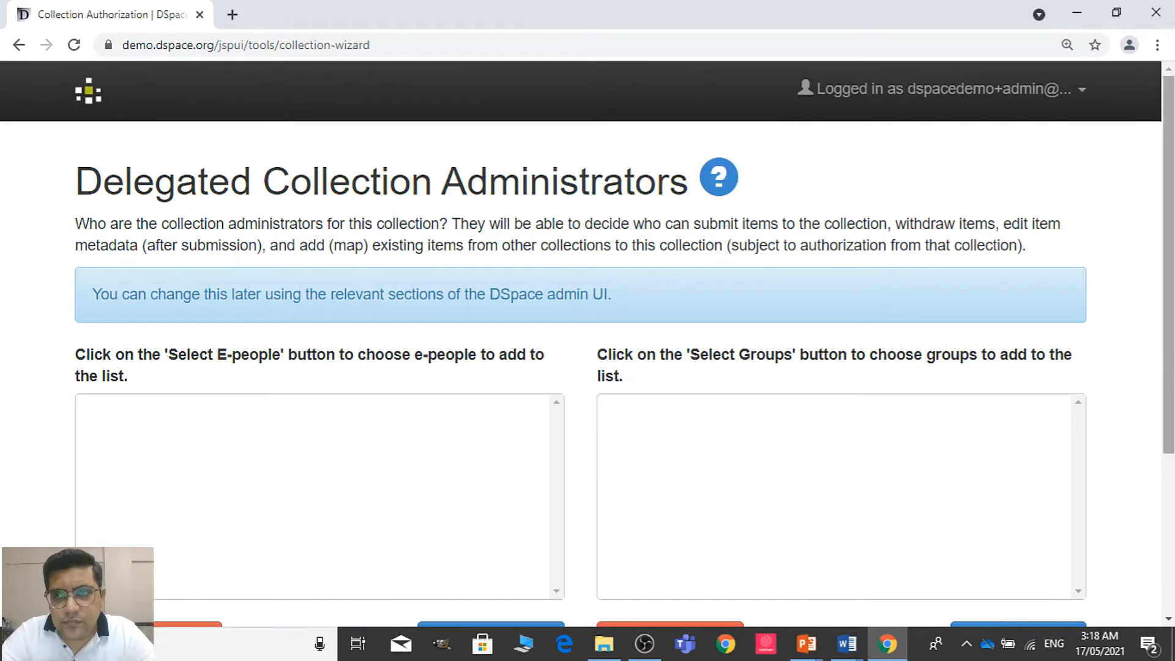
# Add the Demo Administrator e-person and the Administrator group as delegated collection administrators and continue to the default item metadata
pyautogui.scroll(-1, 1173, 361)
pyautogui.moveTo(1174, 361); pyautogui.dragTo(1173, 380)
pyautogui.click(486, 563)
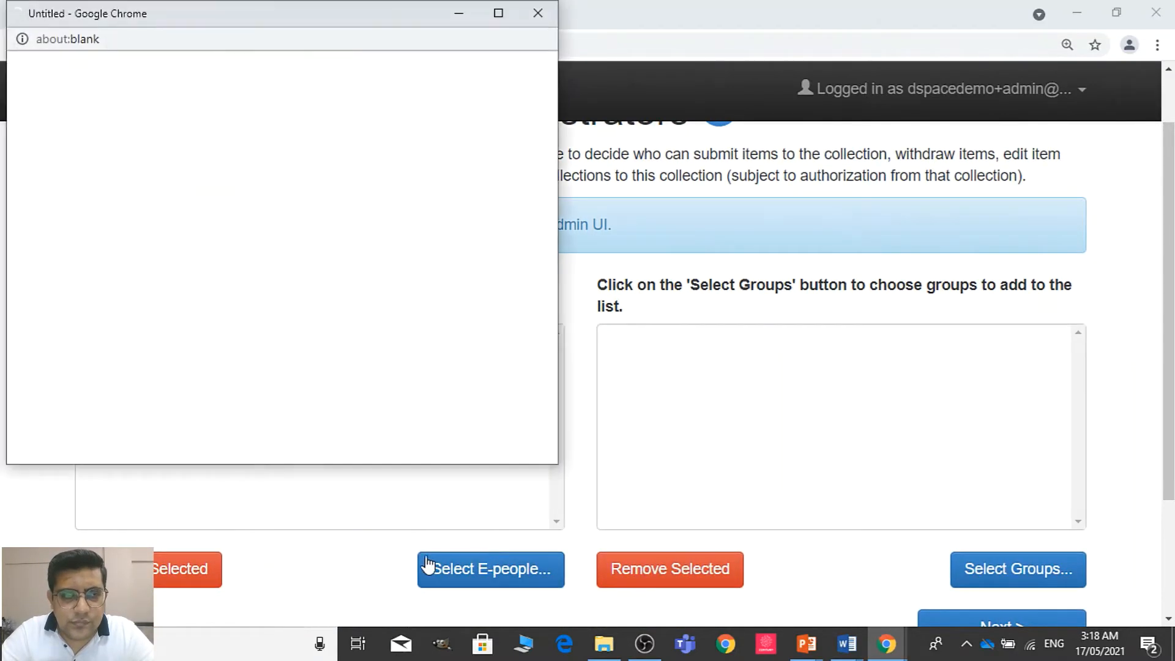
pyautogui.moveTo(550, 160); pyautogui.dragTo(556, 204)
pyautogui.click(69, 334)
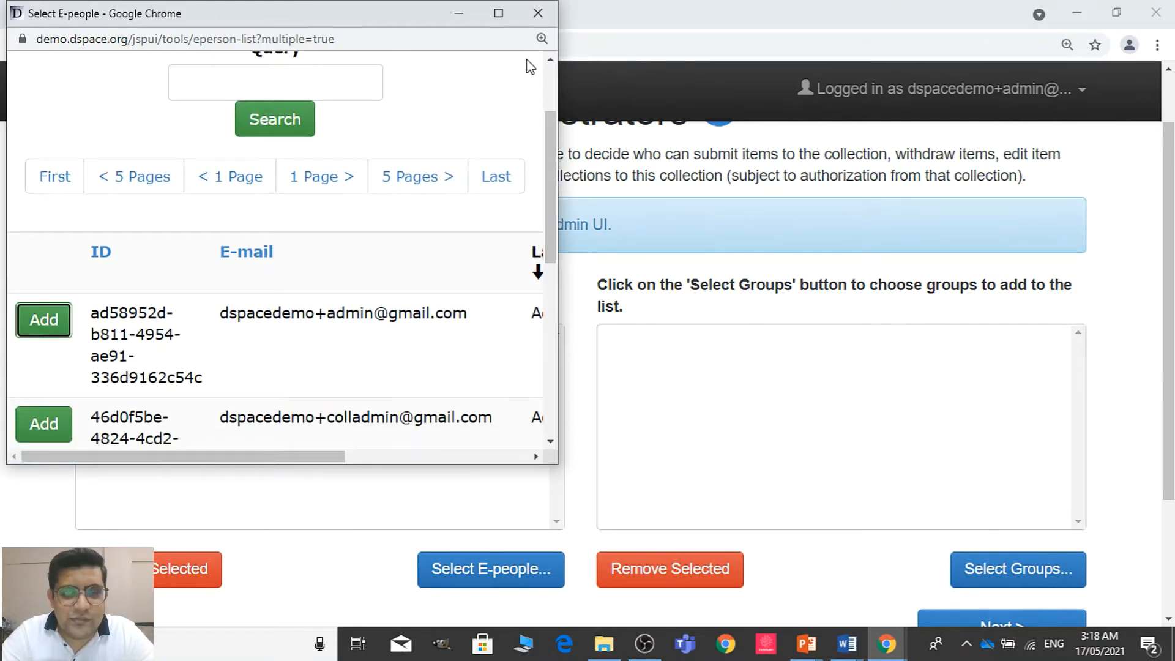
pyautogui.click(538, 15)
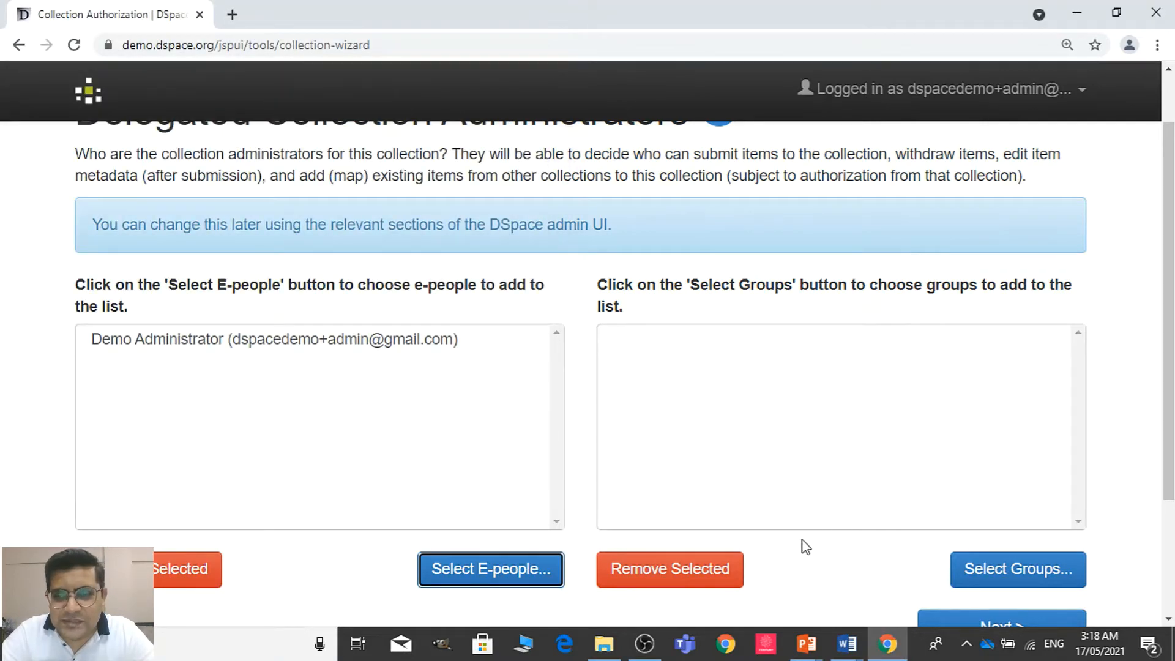
pyautogui.click(1062, 567)
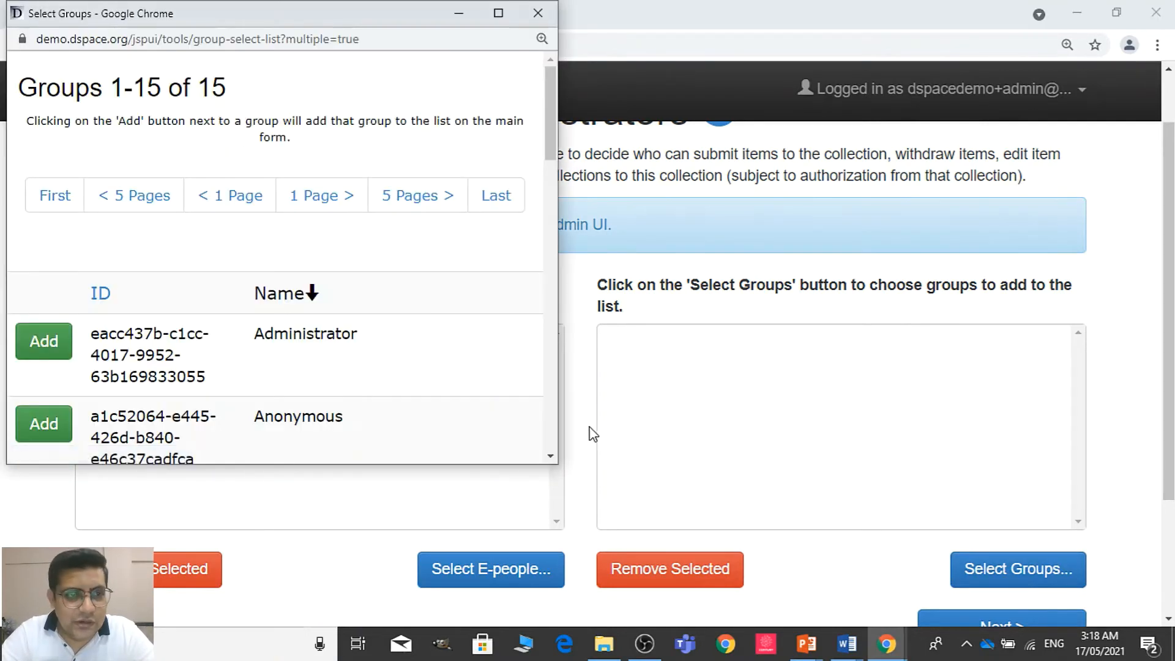
pyautogui.click(49, 354)
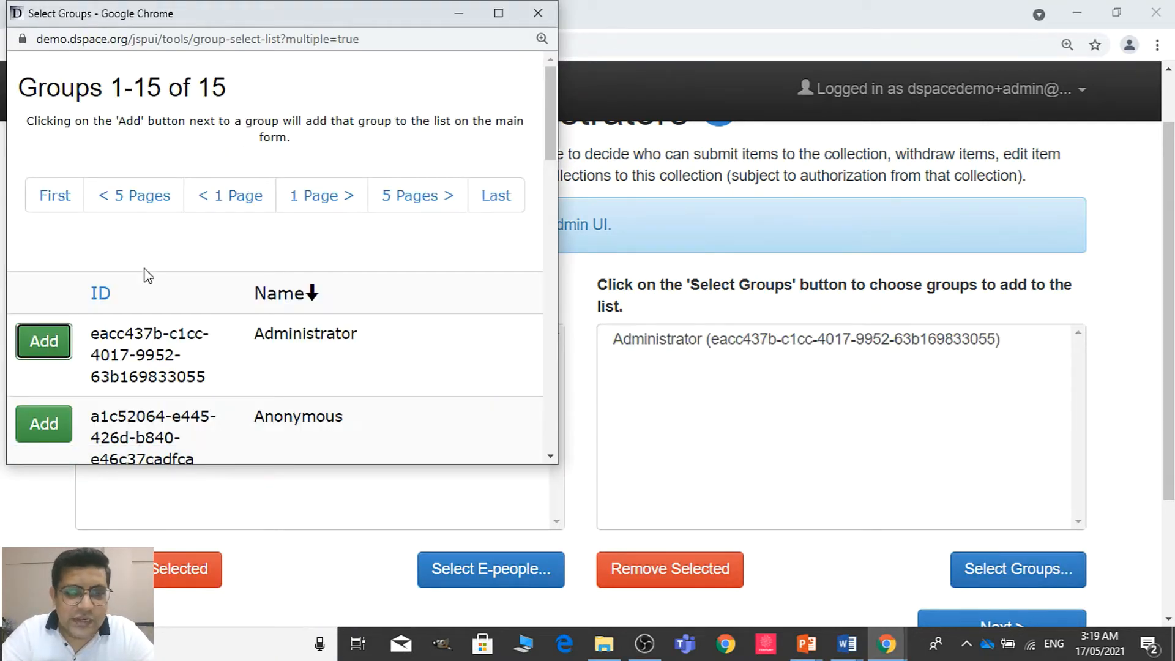
pyautogui.click(538, 13)
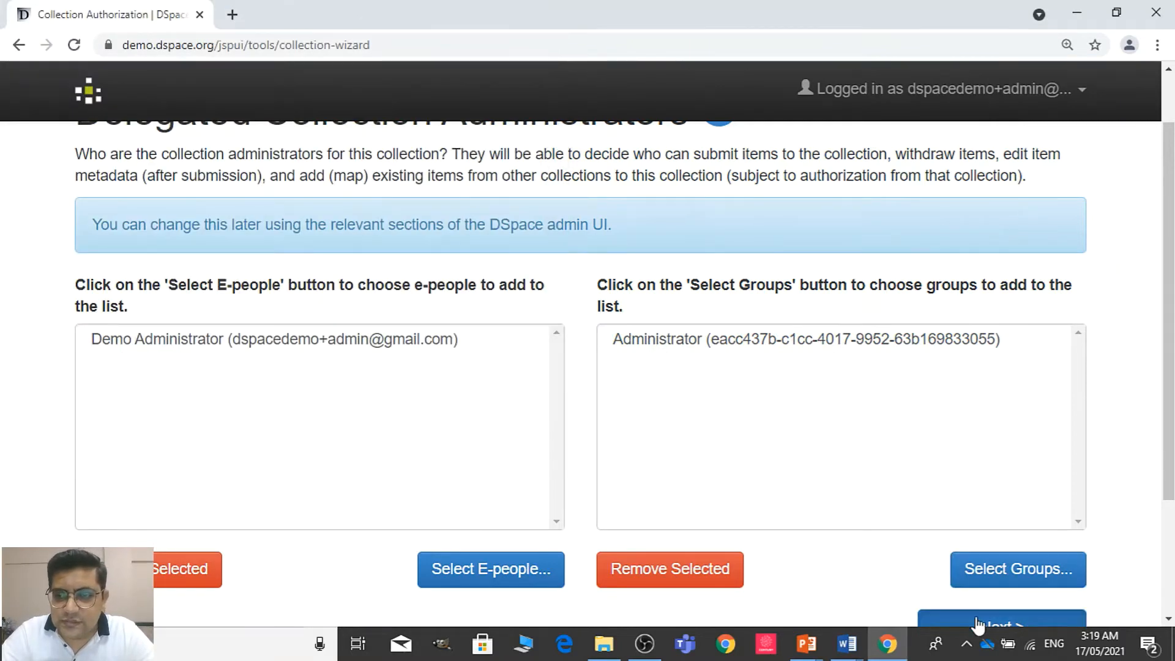
pyautogui.click(999, 621)
# Leave all default item metadata fields blank and continue to the collection's edit page
pyautogui.scroll(-3, 1169, 288)
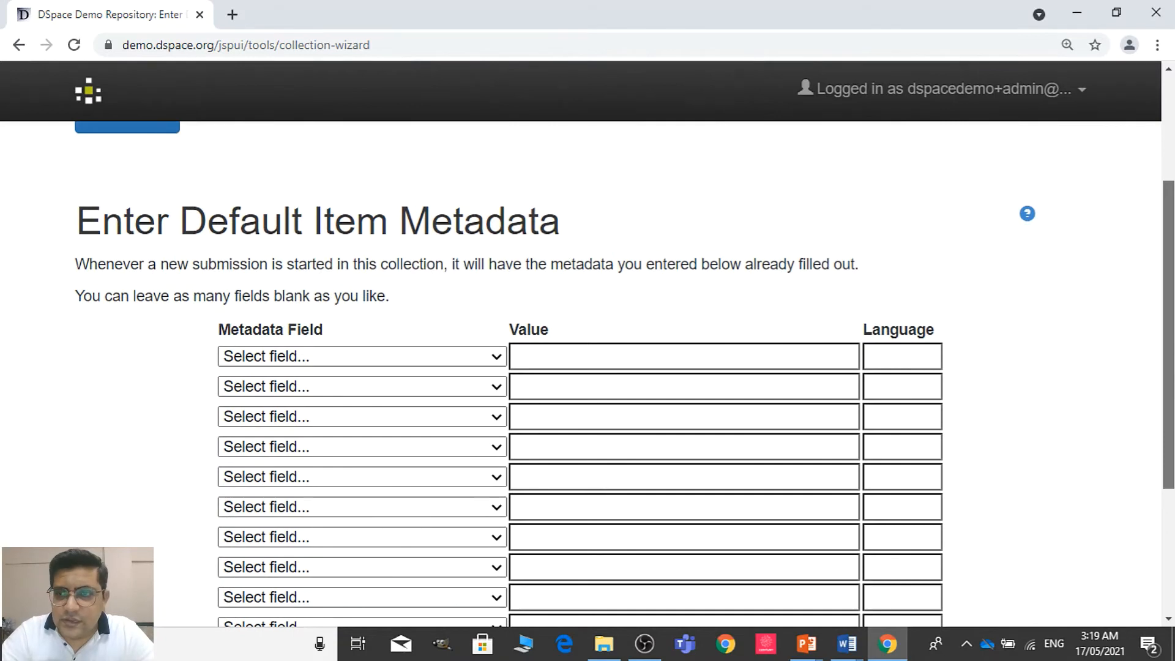
pyautogui.scroll(-2, 580, 380)
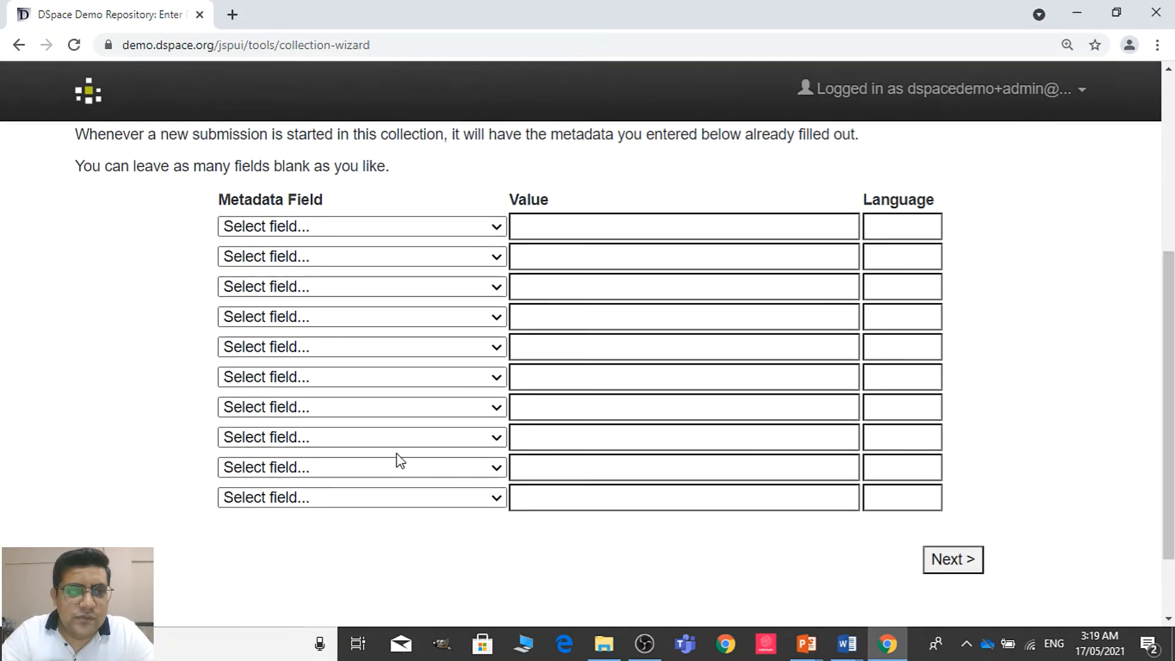
pyautogui.click(424, 228)
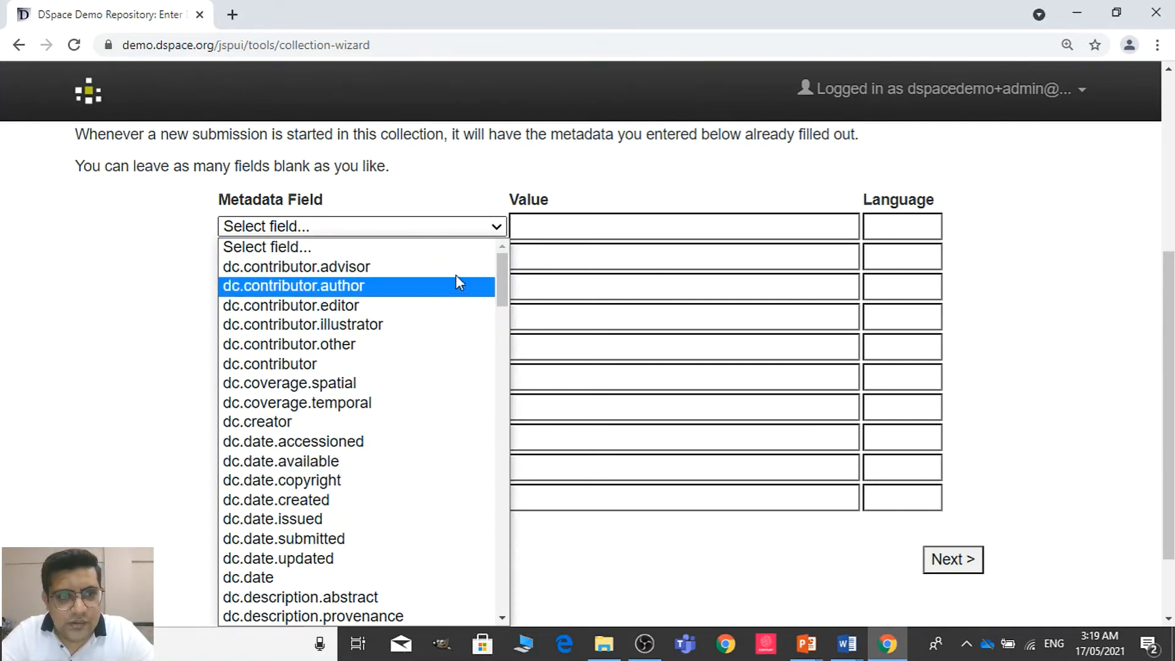
pyautogui.click(539, 191)
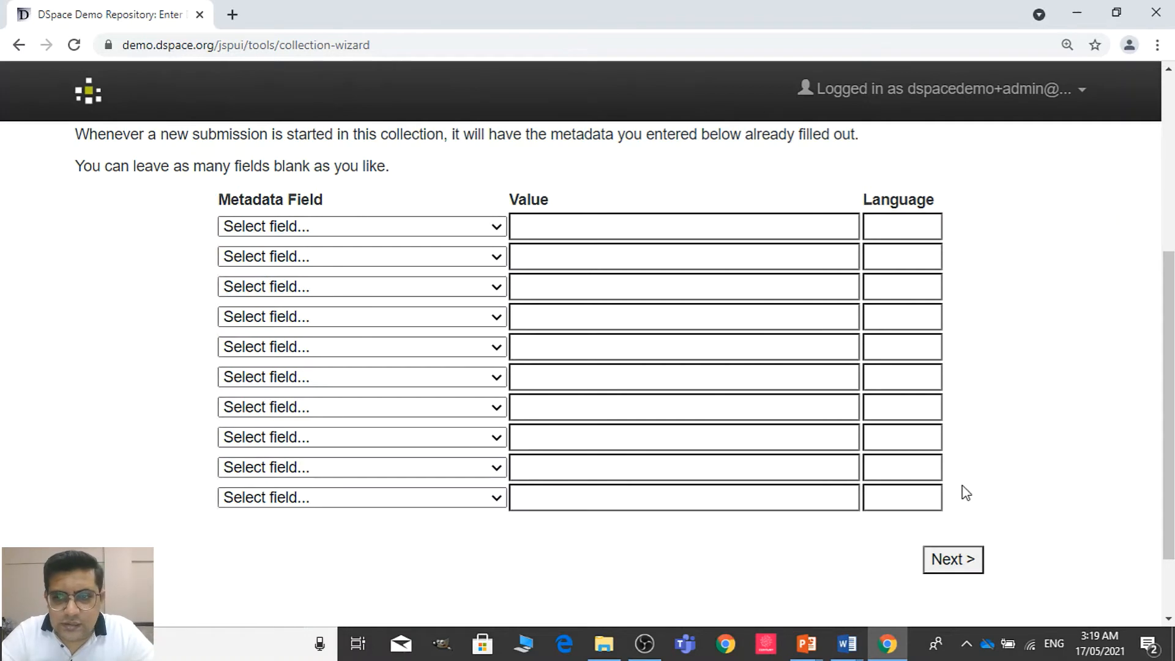
pyautogui.click(955, 563)
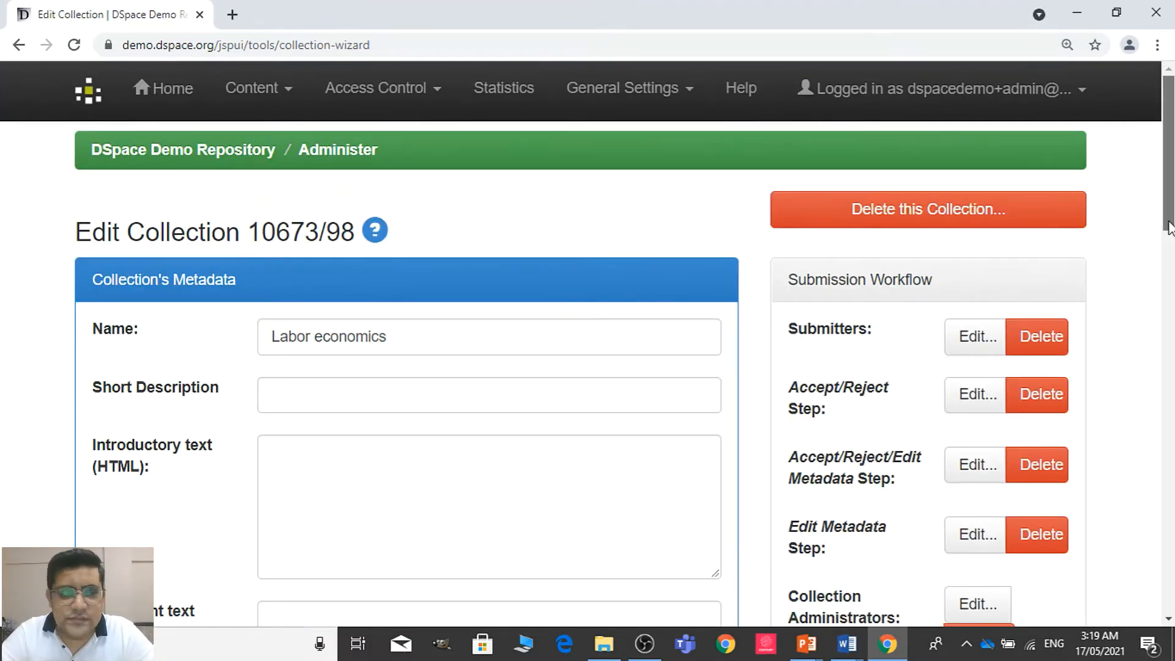
# Review the Labor economics collection's metadata, workflow and harvesting settings and save them as they are
pyautogui.scroll(-1, 1168, 227)
pyautogui.scroll(-1, 587, 367)
pyautogui.scroll(-11, 587, 374)
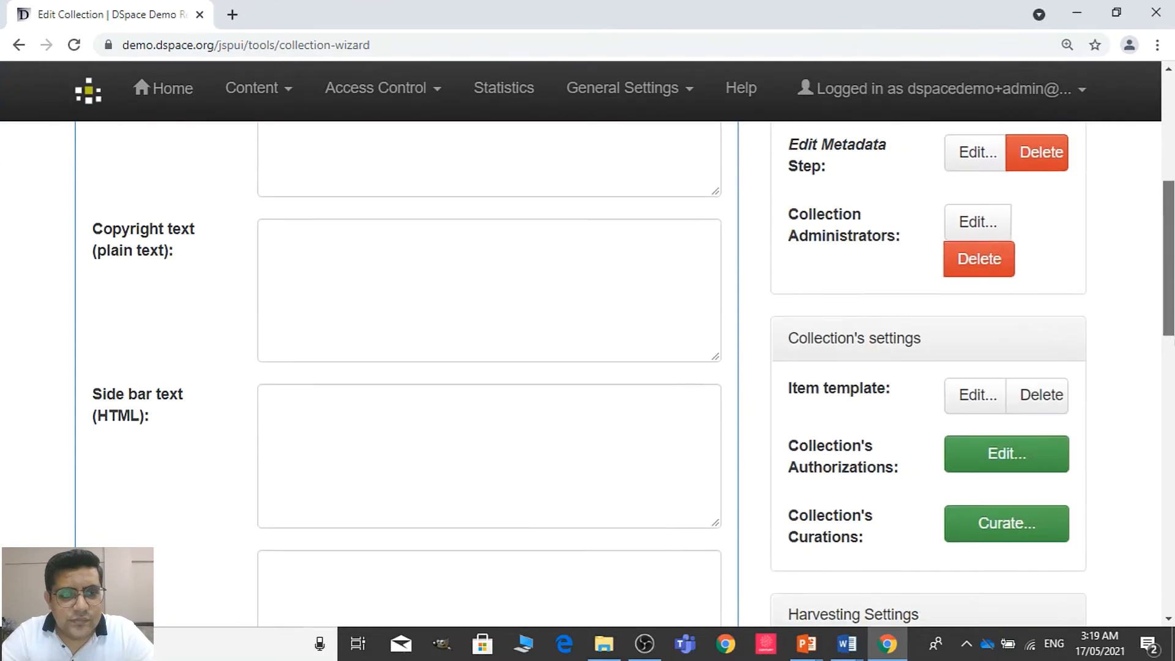
pyautogui.scroll(-4, 588, 374)
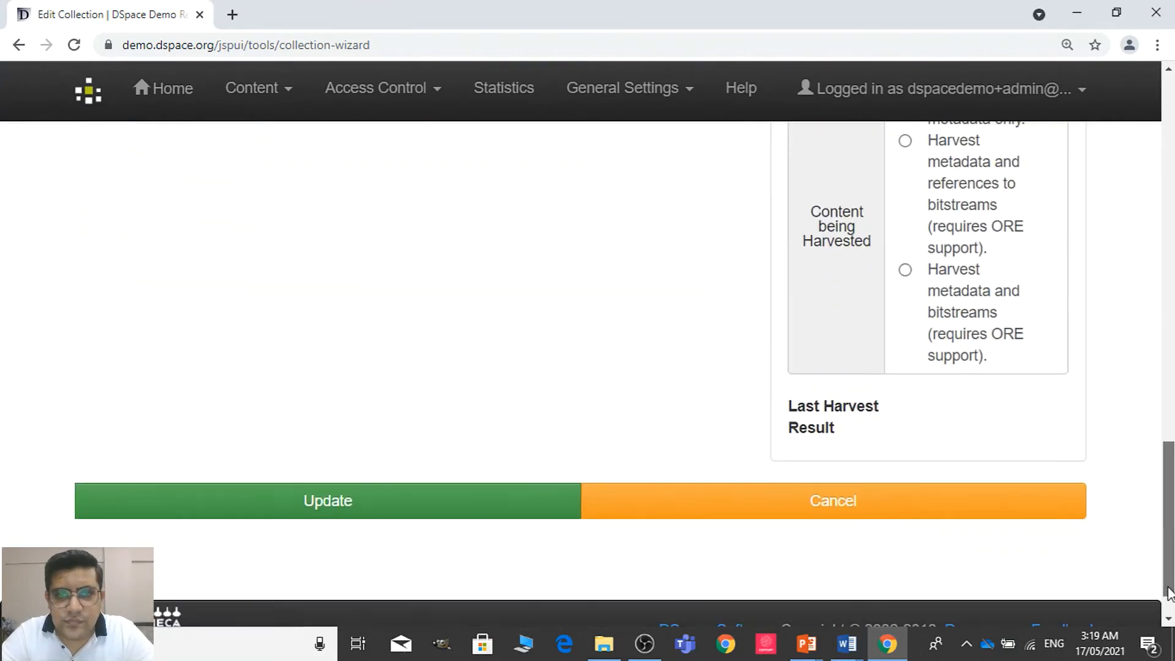
pyautogui.click(464, 499)
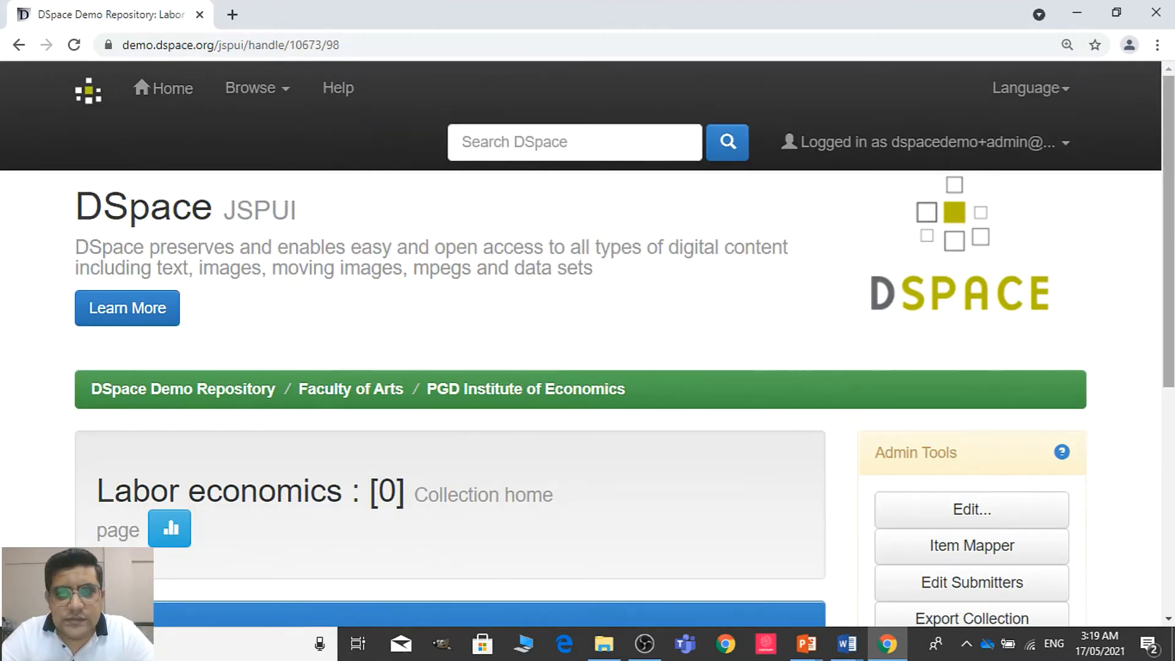
# Reopen the collection for editing, rename it to Labor Economics and save the update
pyautogui.scroll(-6, 1170, 217)
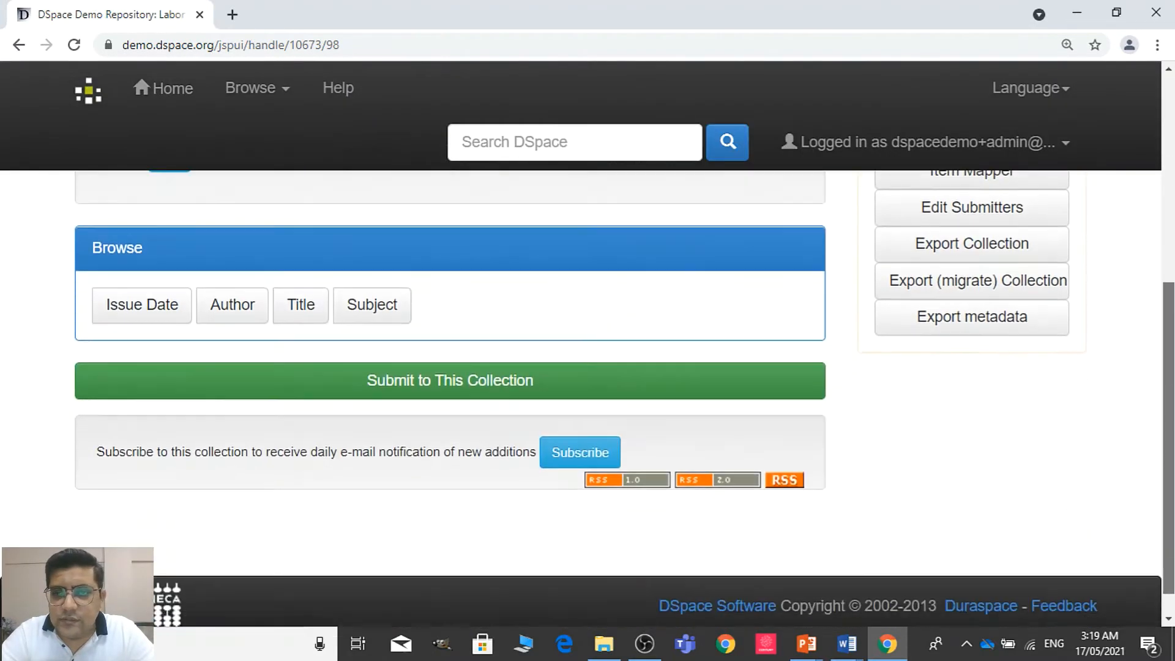
pyautogui.scroll(3, 942, 441)
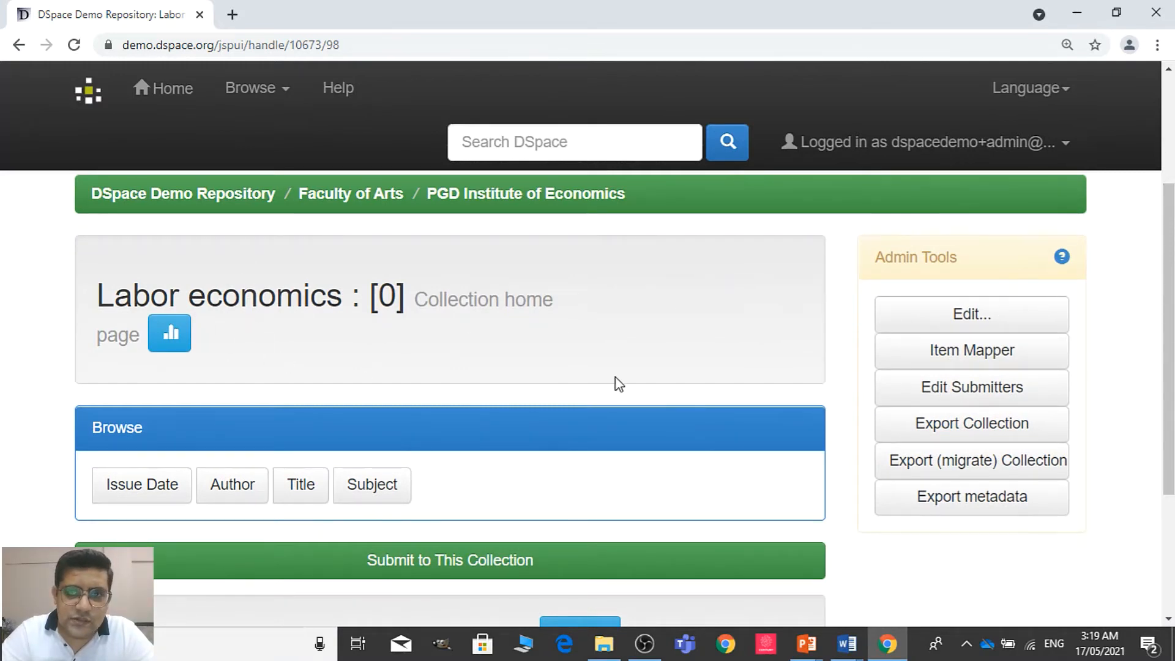
pyautogui.click(910, 316)
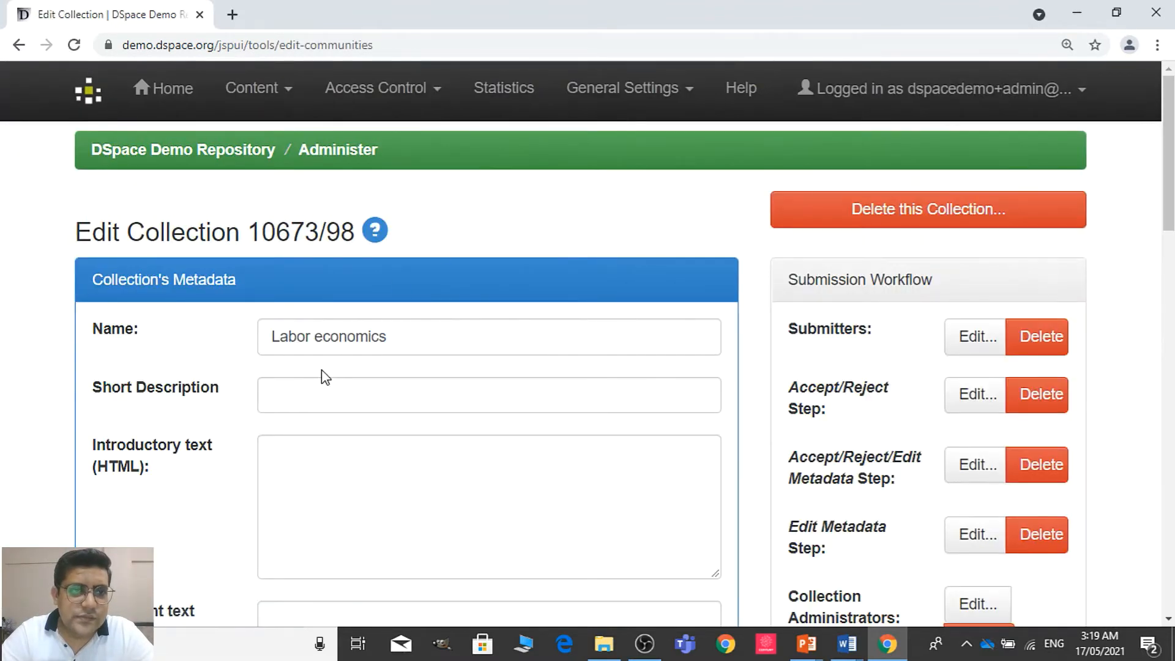
pyautogui.click(320, 342)
pyautogui.press('BackSpace')
pyautogui.write('E')
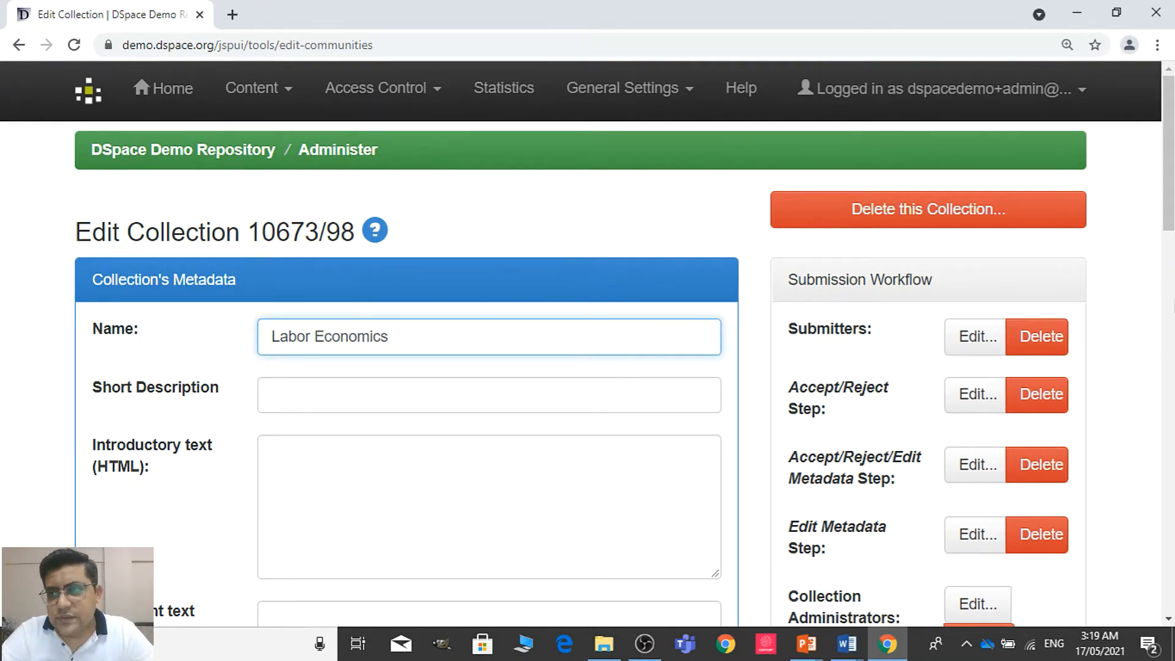
pyautogui.scroll(-10, 587, 367)
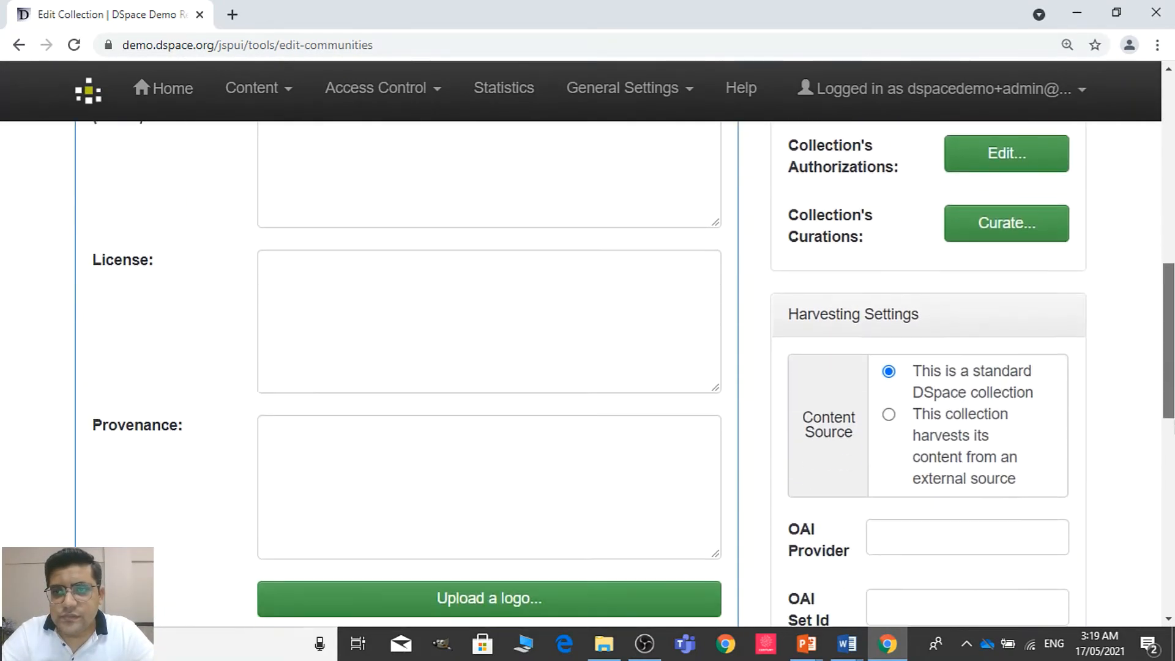
pyautogui.scroll(-4, 588, 367)
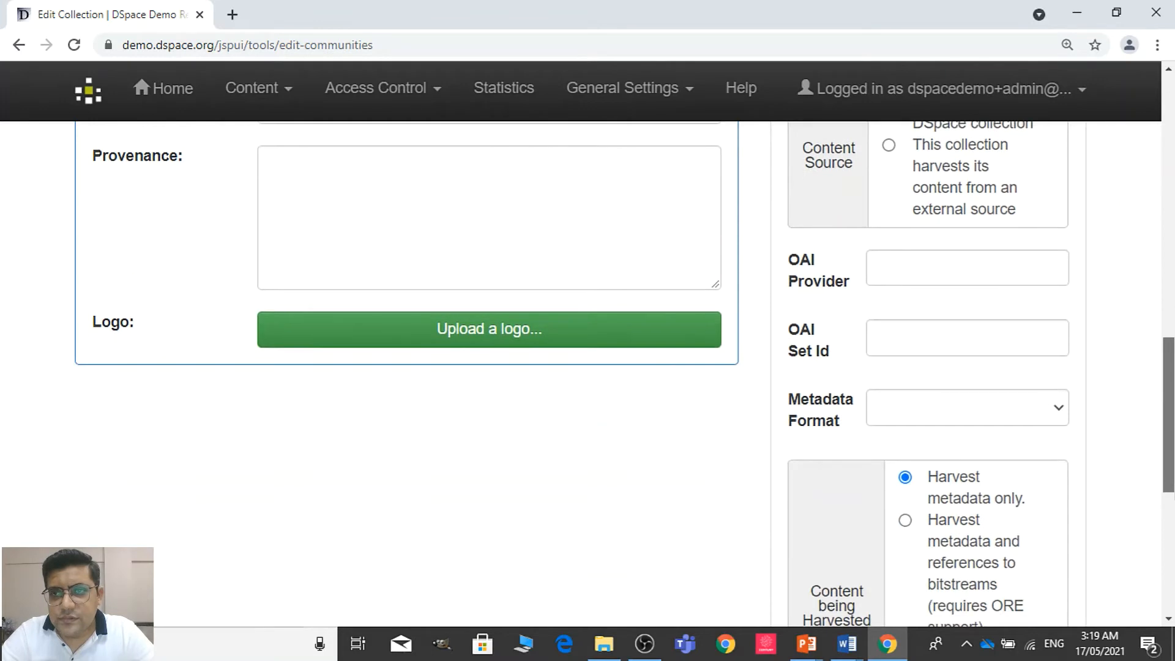
pyautogui.scroll(-5, 563, 585)
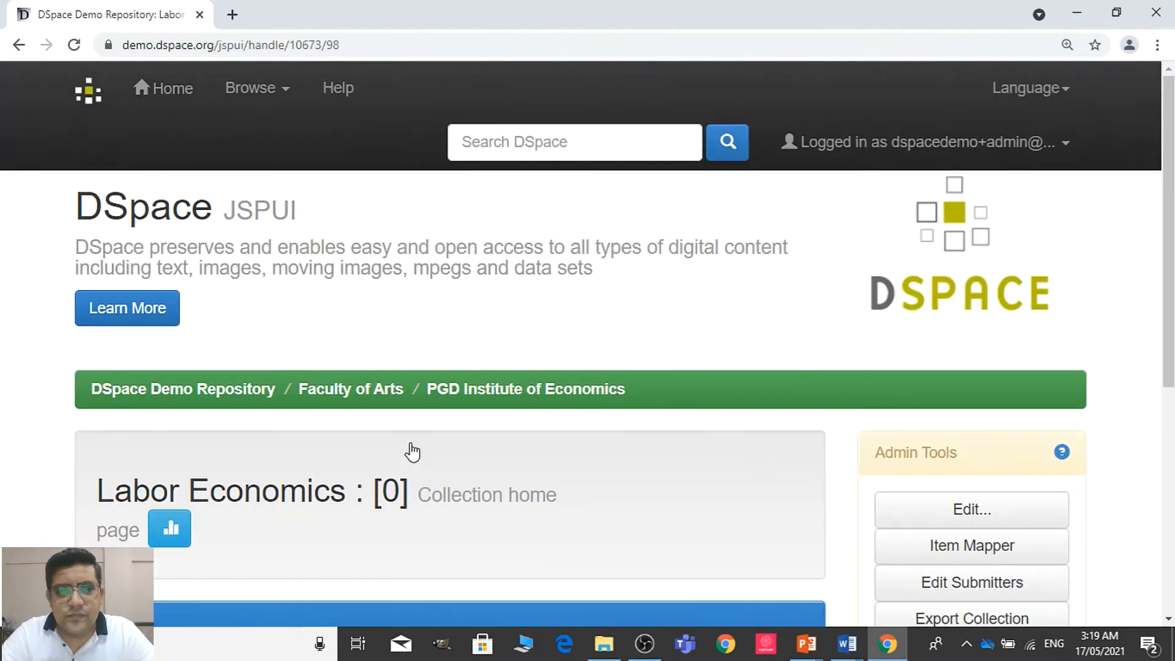
# Look over the Labor Economics collection home page, including its browse options, submission option and admin tools
pyautogui.scroll(-7, 618, 398)
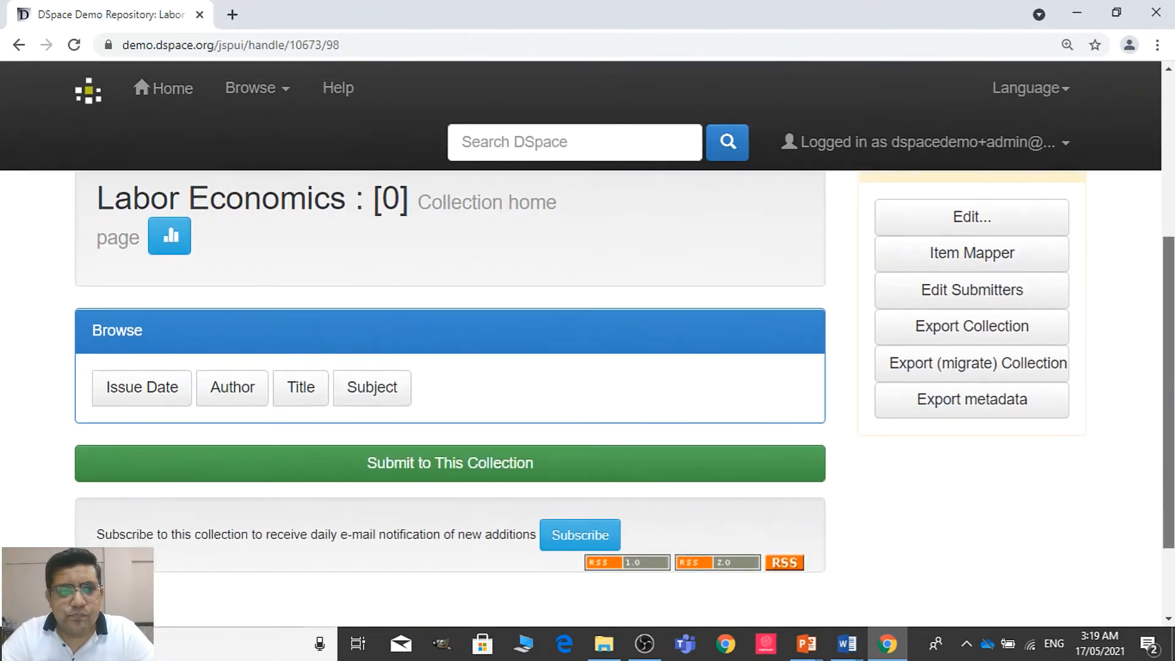
pyautogui.scroll(6, 1172, 260)
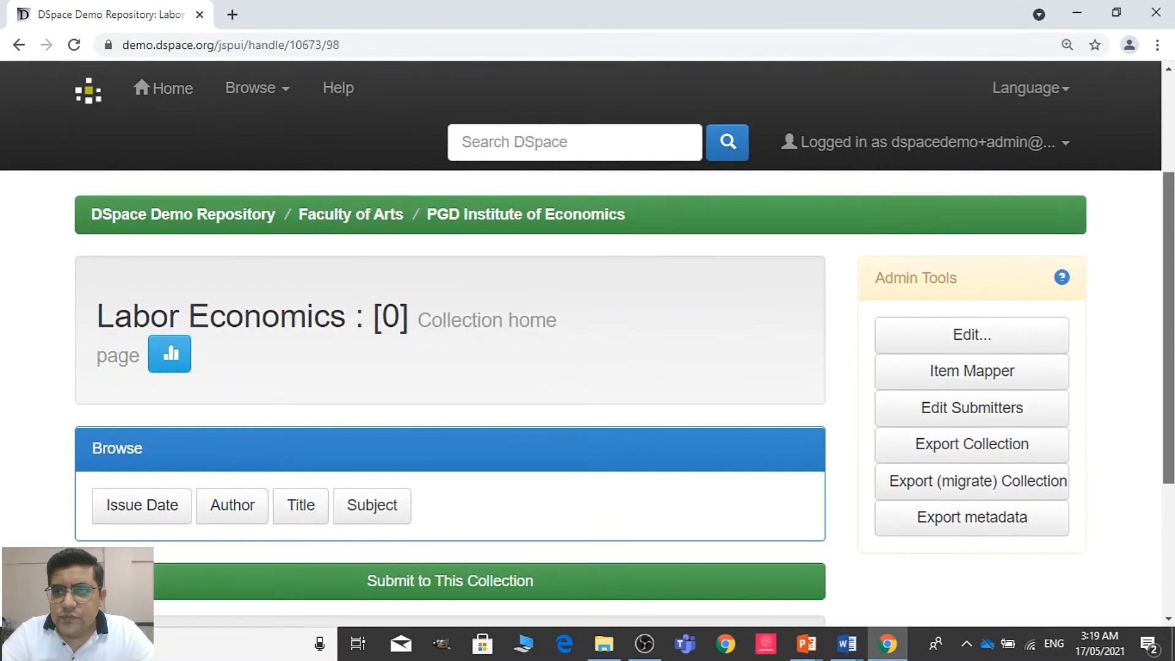
pyautogui.scroll(2, 1172, 260)
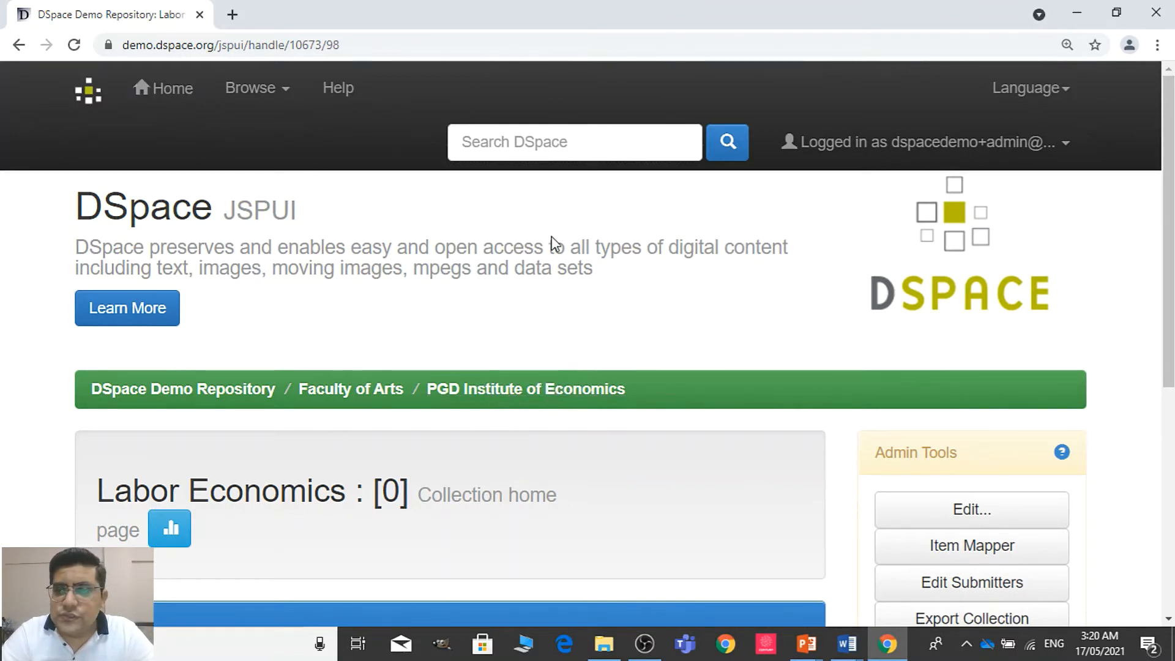
pyautogui.moveTo(1168, 215); pyautogui.dragTo(1168, 320)
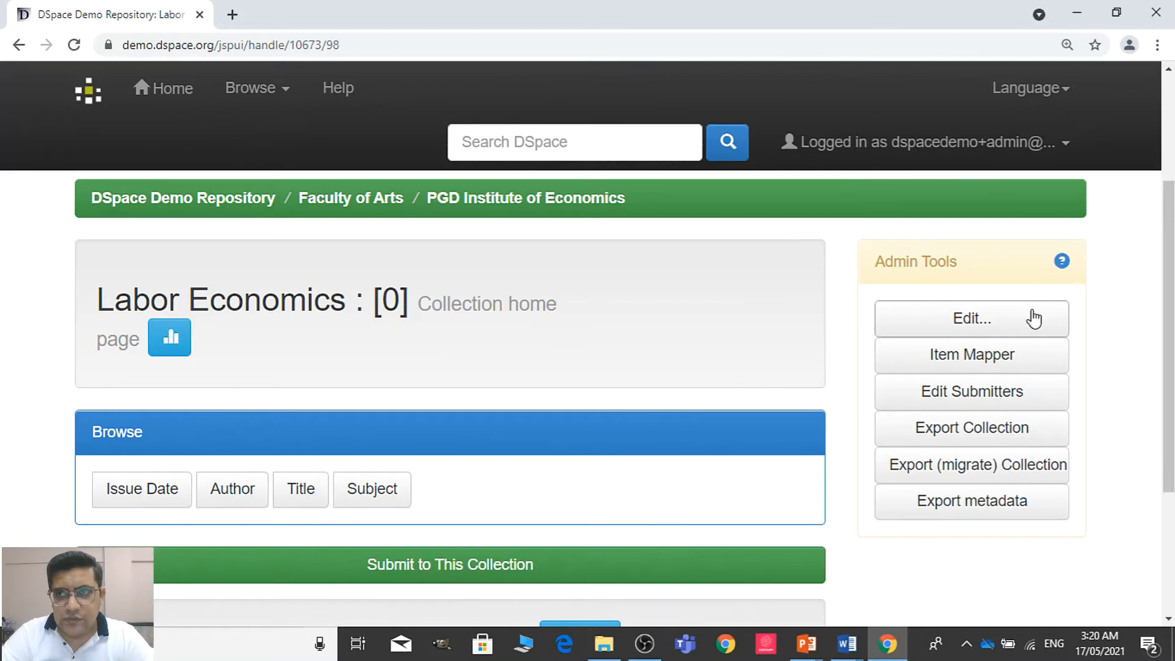
pyautogui.scroll(3, 1169, 337)
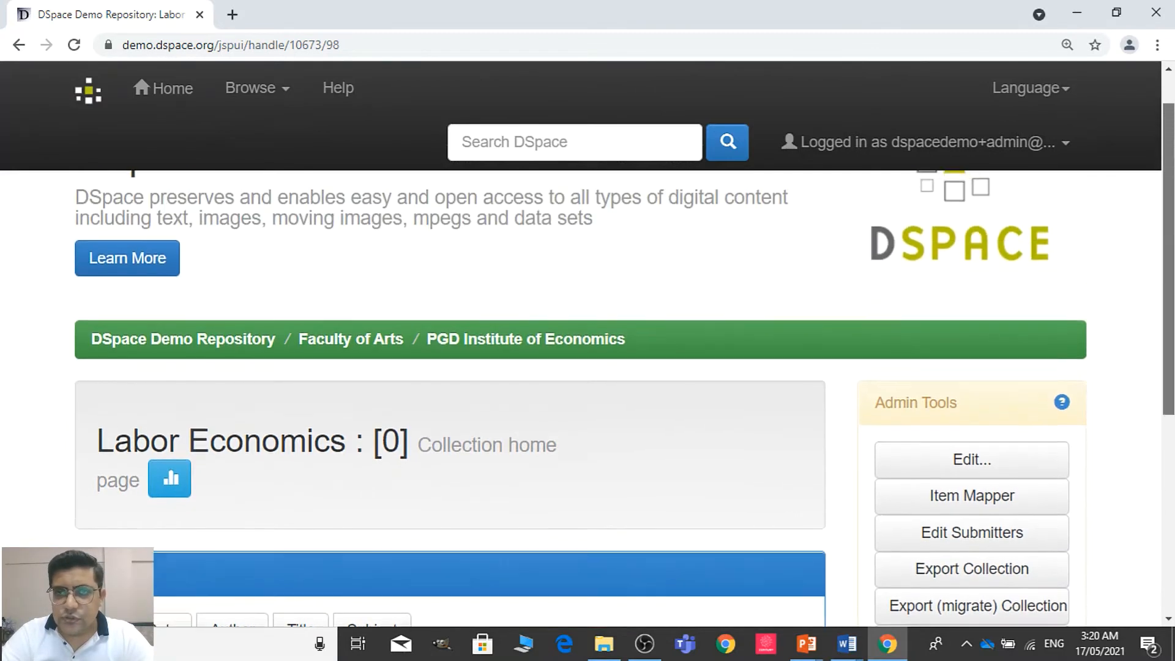
# From the repository home page, open the Faculty of Health Sciences community and its Department of Medicine sub-community
pyautogui.click(171, 88)
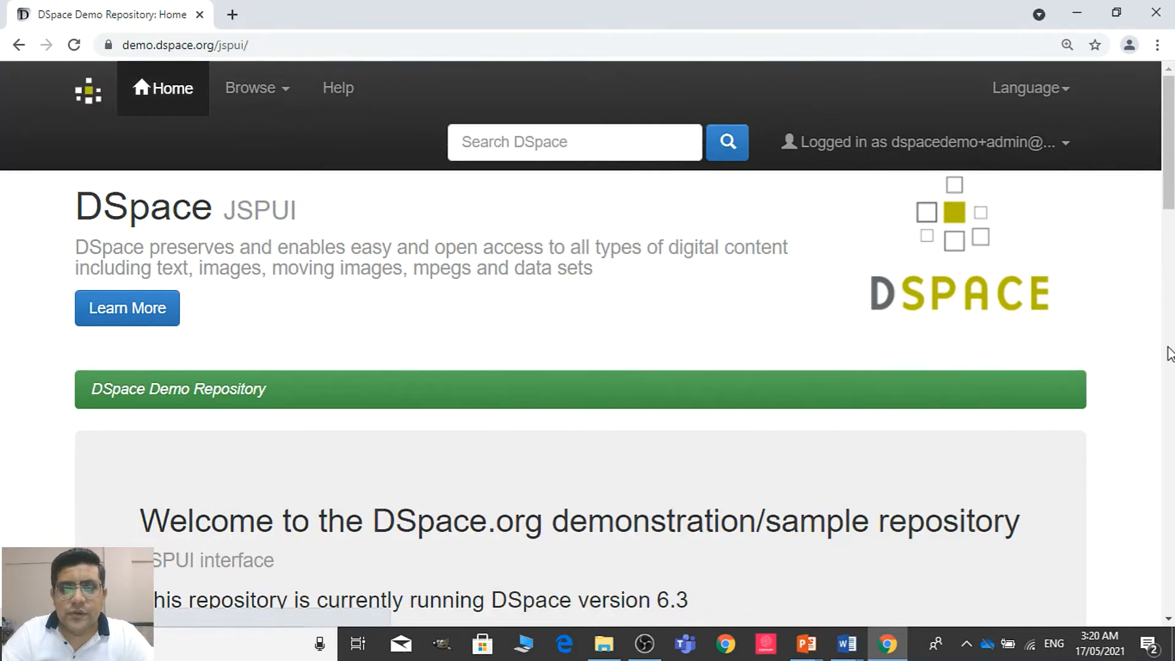
pyautogui.scroll(-8, 1172, 221)
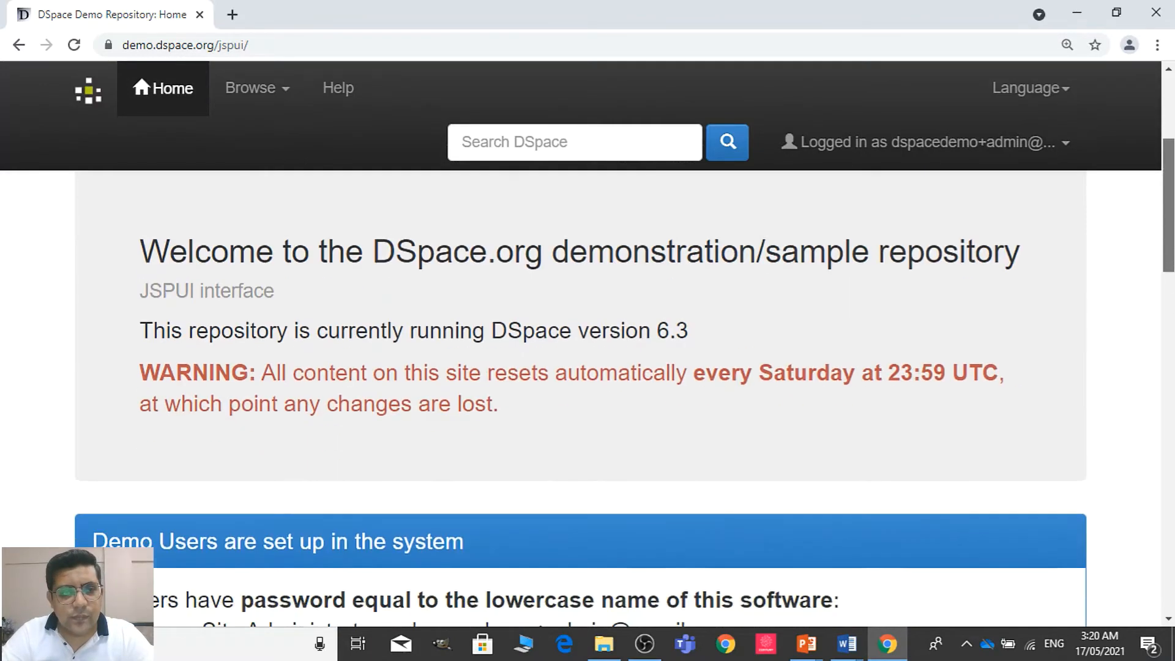
pyautogui.scroll(-15, 588, 397)
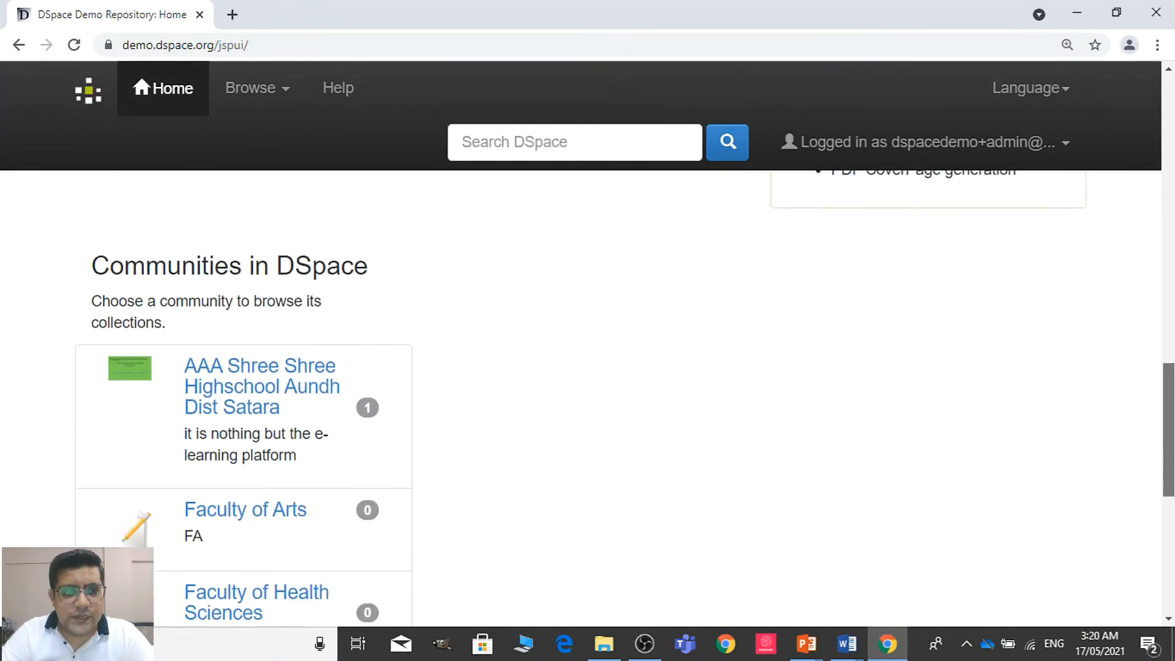
pyautogui.scroll(-4, 587, 398)
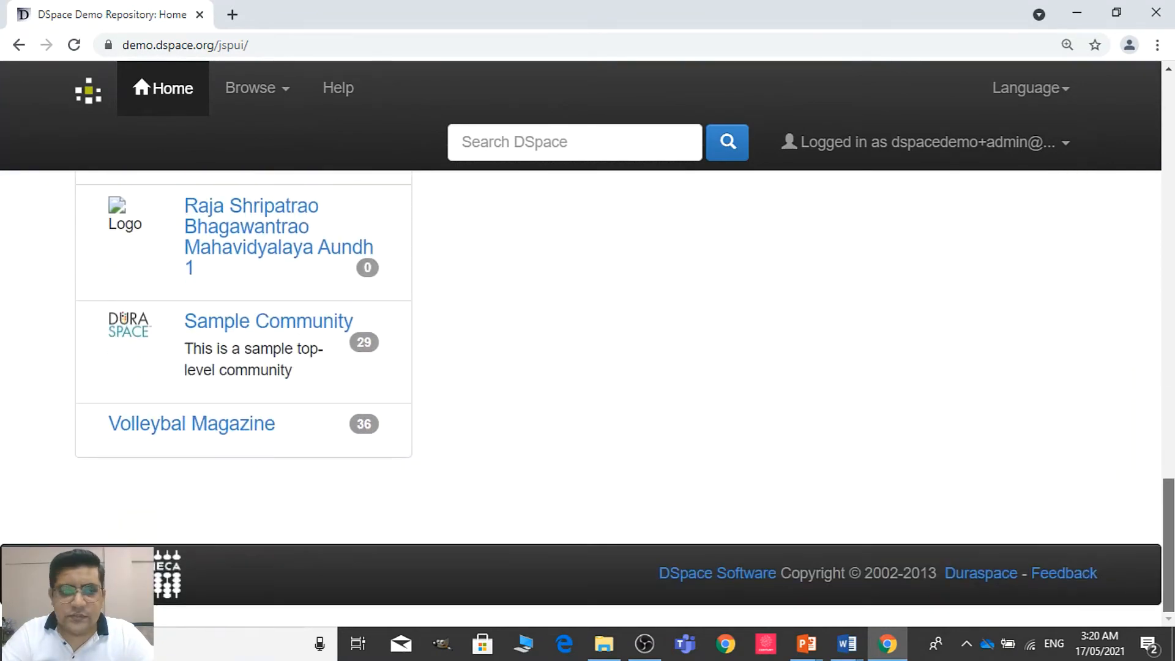
pyautogui.scroll(5, 587, 397)
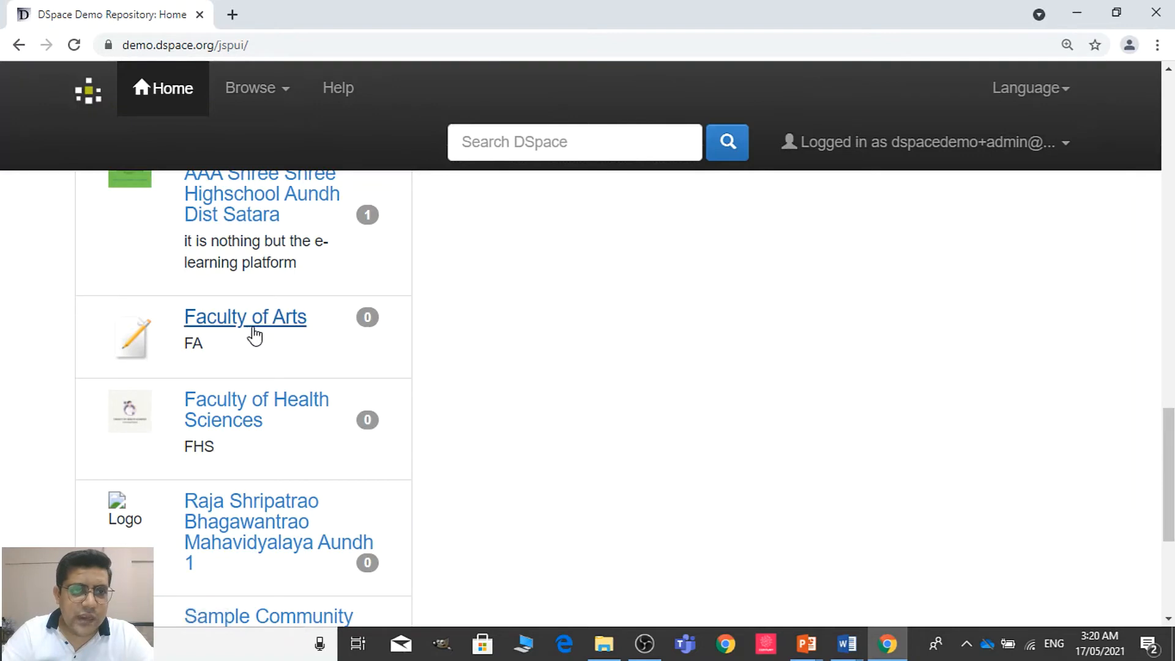
pyautogui.click(243, 417)
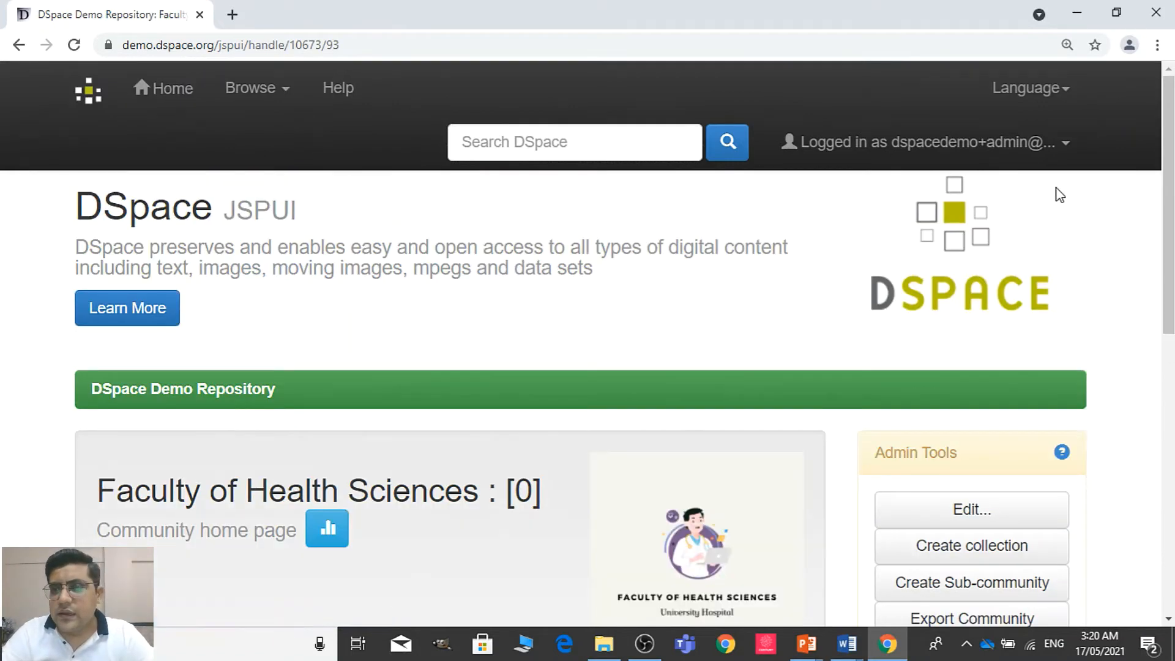
pyautogui.scroll(-3, 1165, 269)
pyautogui.moveTo(1164, 269); pyautogui.dragTo(1172, 425)
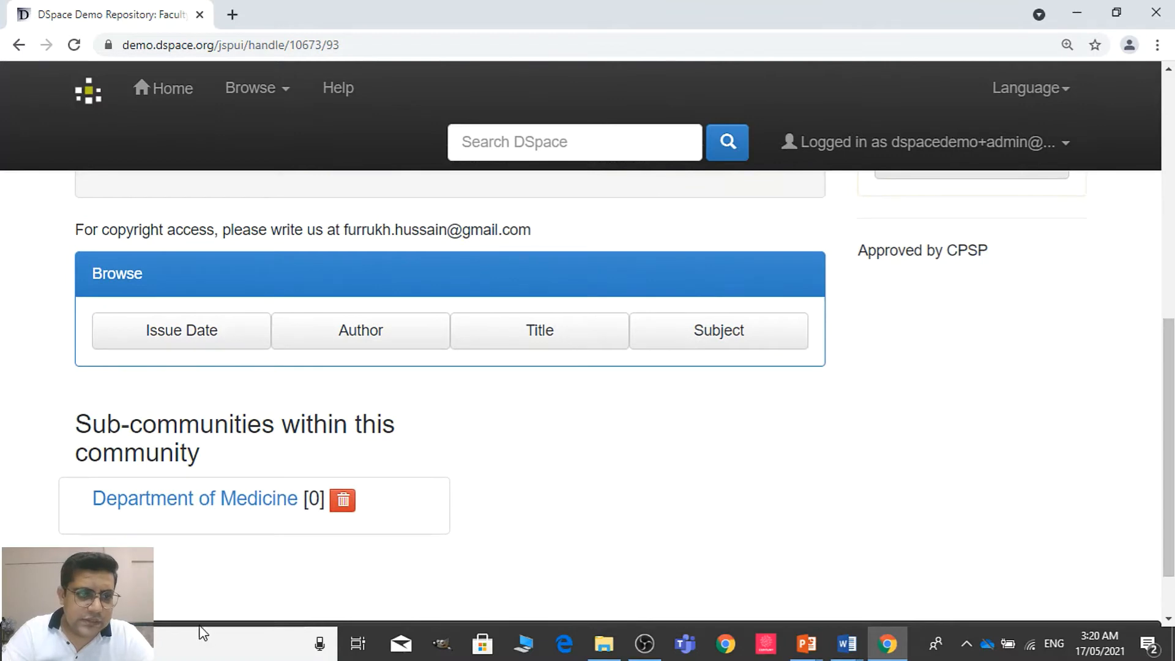
pyautogui.click(230, 503)
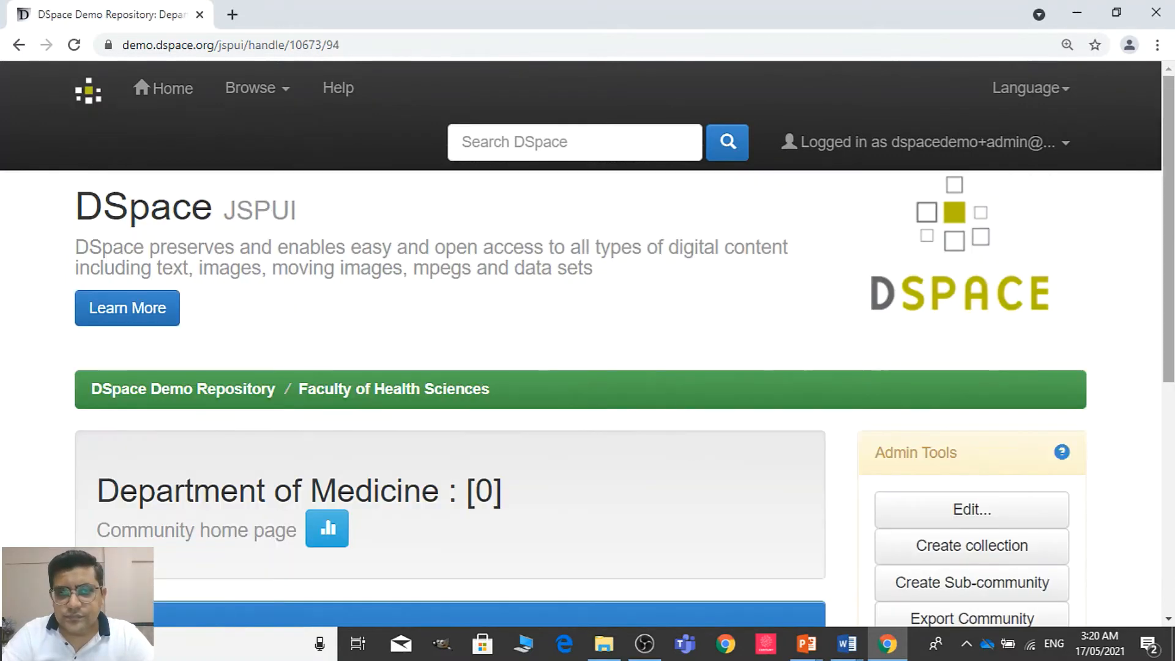
# Open the Section of Cardiology collection and start submitting a new item to it
pyautogui.scroll(-5, 677, 411)
pyautogui.moveTo(1170, 328)
pyautogui.mouseDown()
pyautogui.moveTo(1170, 381)
pyautogui.moveTo(1170, 276)
pyautogui.moveTo(1170, 337)
pyautogui.mouseUp()
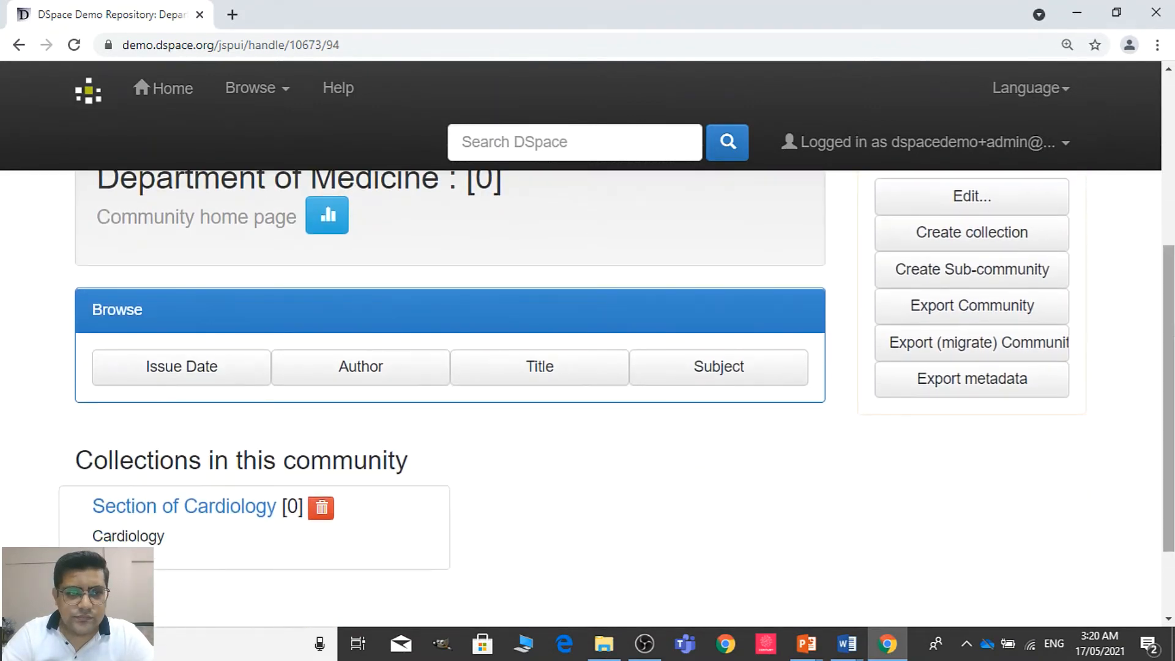
pyautogui.click(204, 508)
pyautogui.moveTo(1170, 233); pyautogui.dragTo(1170, 405)
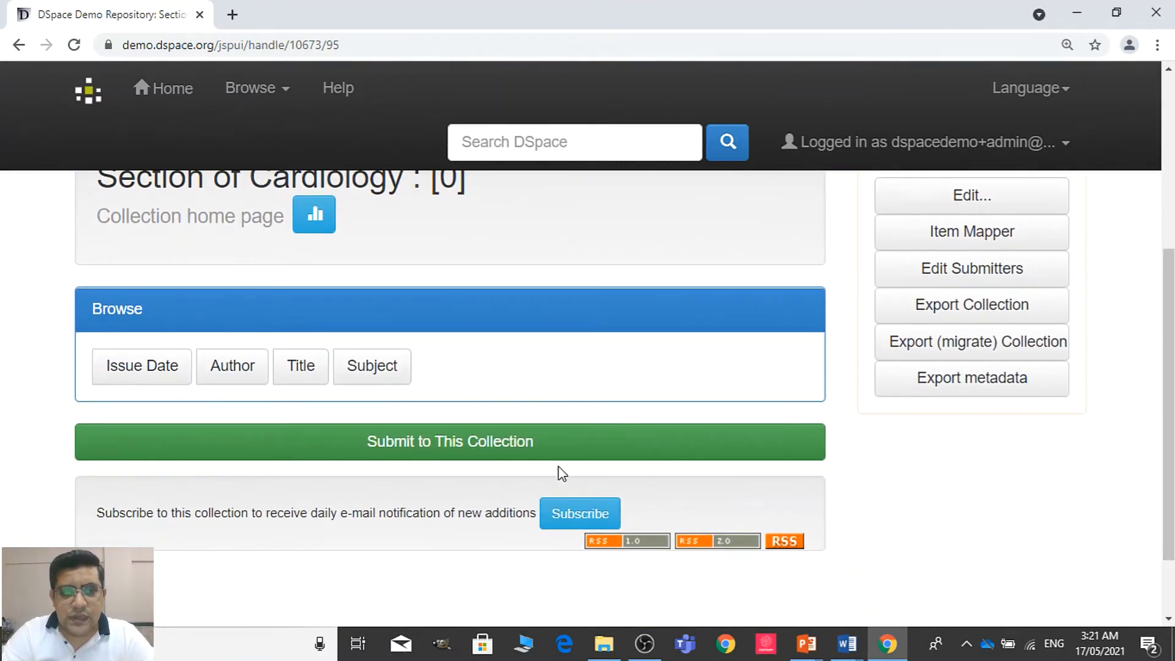
pyautogui.click(574, 457)
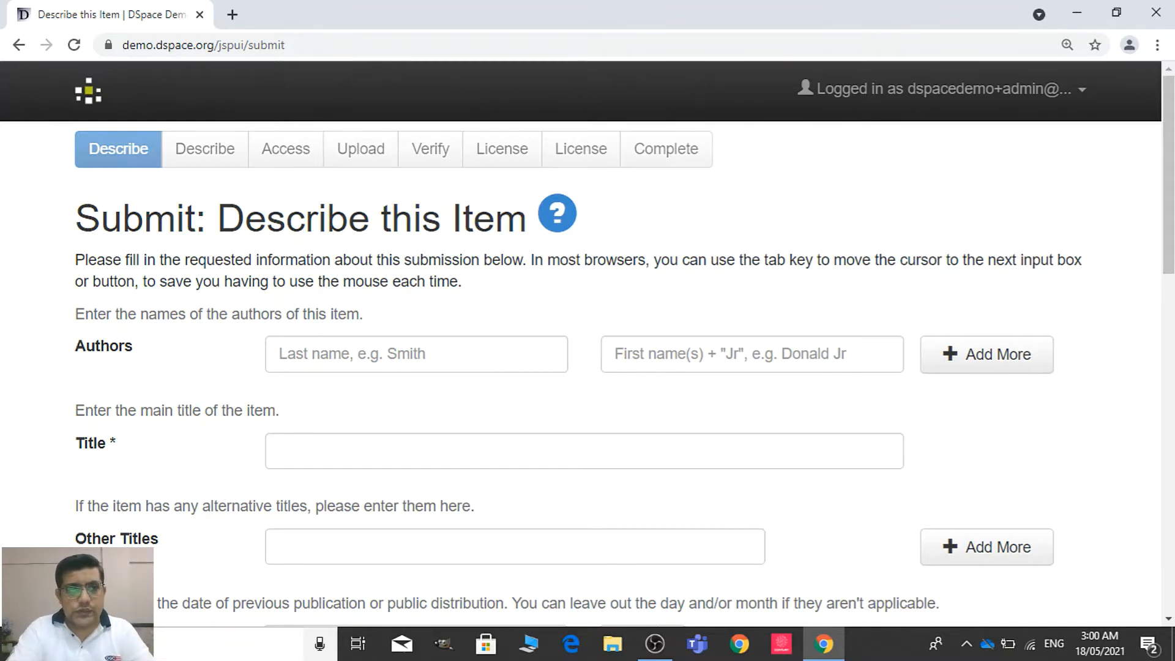
# Open the article PDF 82627634.pdf from the desktop and separate it into its own browser window beside the submission form
pyautogui.press('super+d')
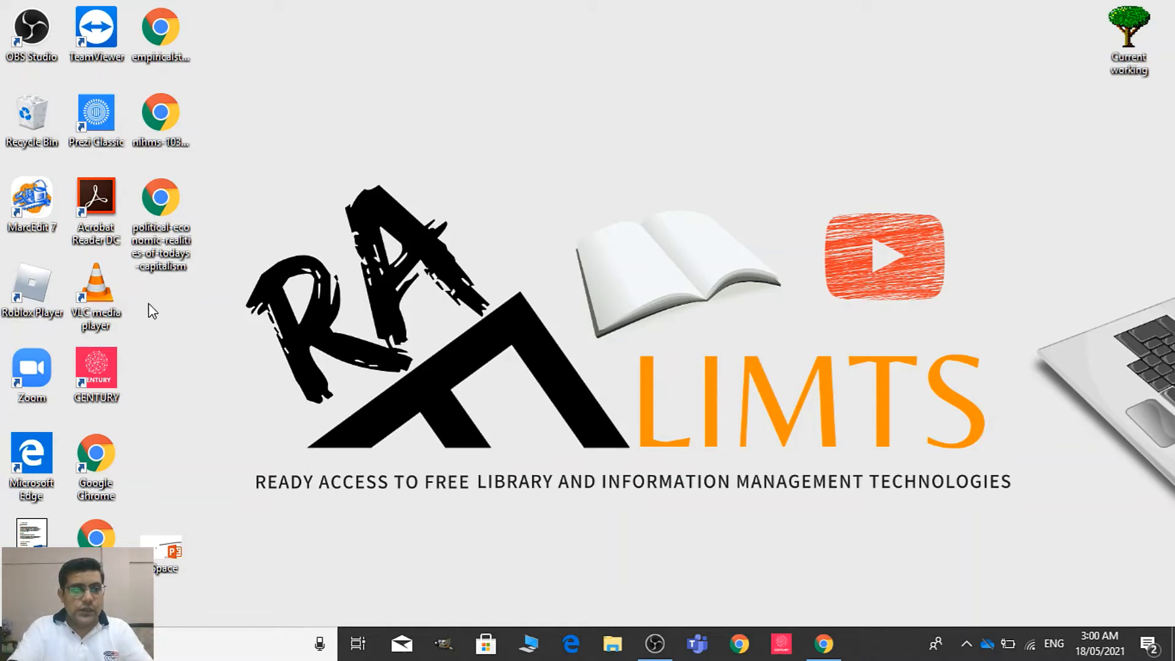
pyautogui.doubleClick(112, 544)
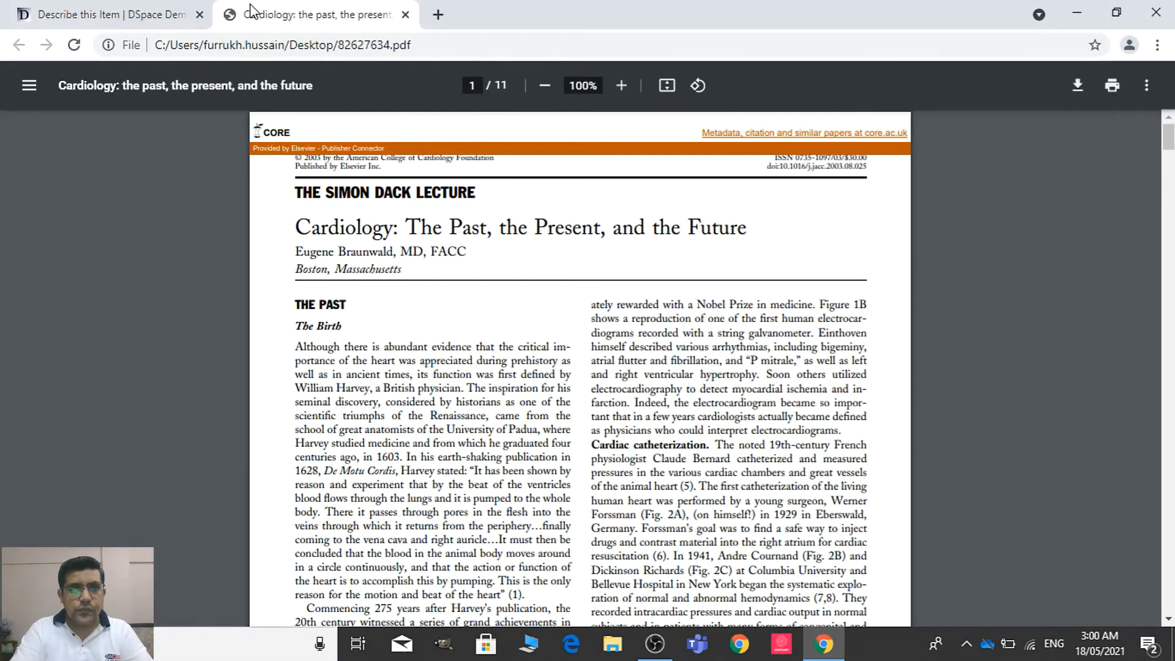
pyautogui.moveTo(263, 15); pyautogui.dragTo(256, 65)
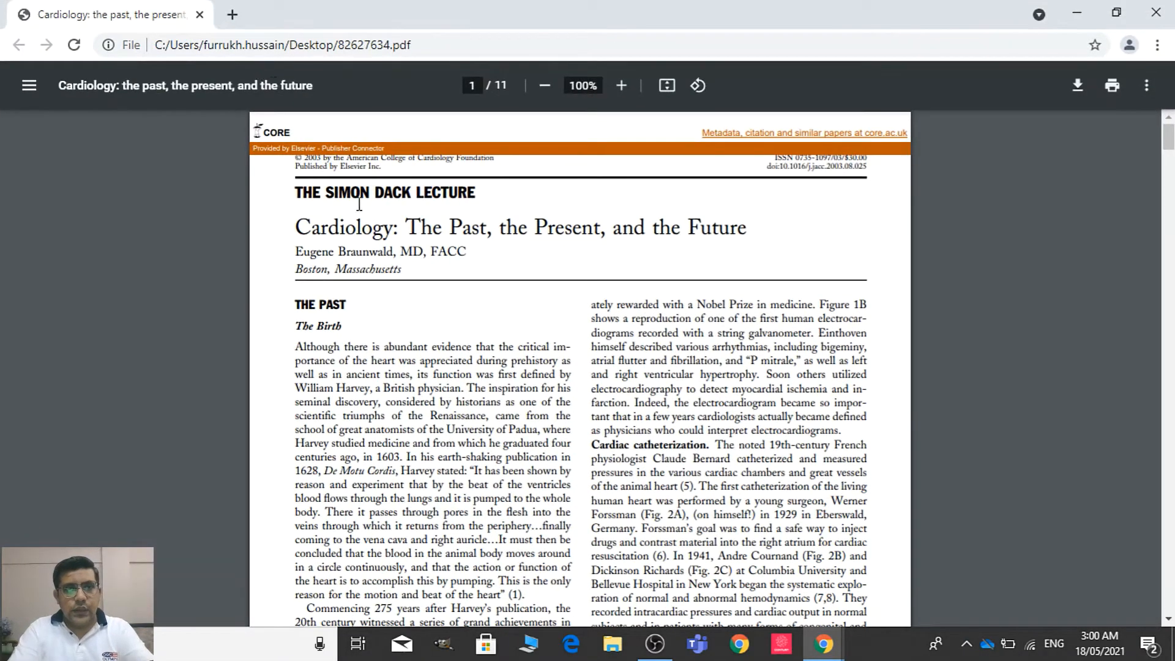
pyautogui.hotkey('alt', 'Tab')
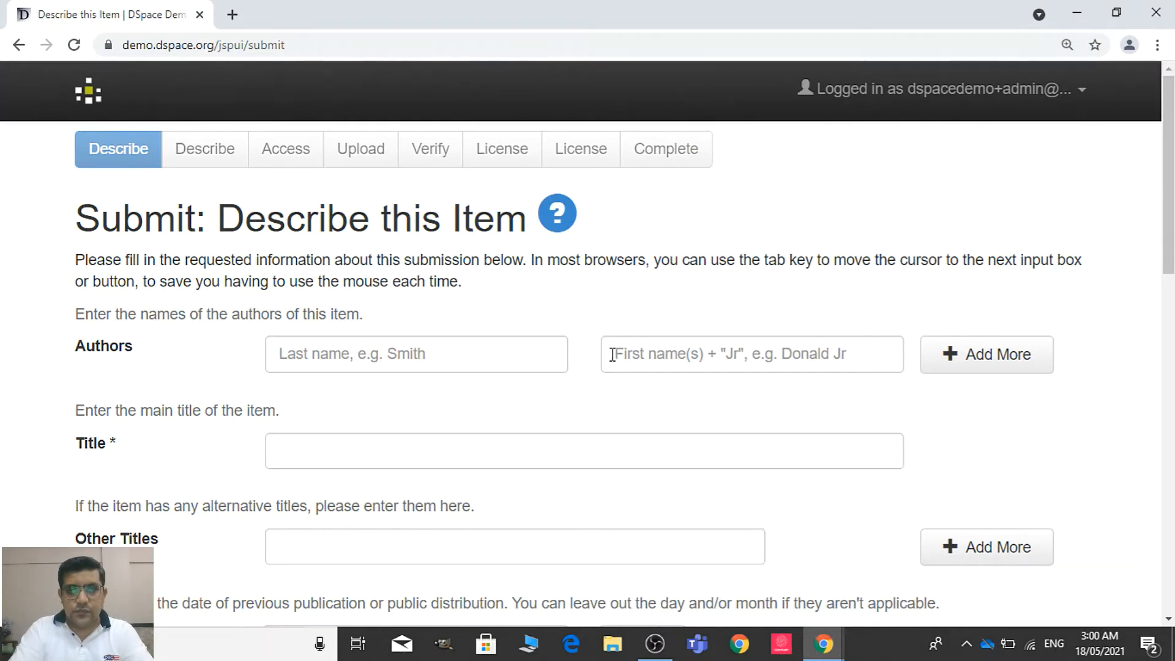
pyautogui.hotkey('alt', 'Tab')
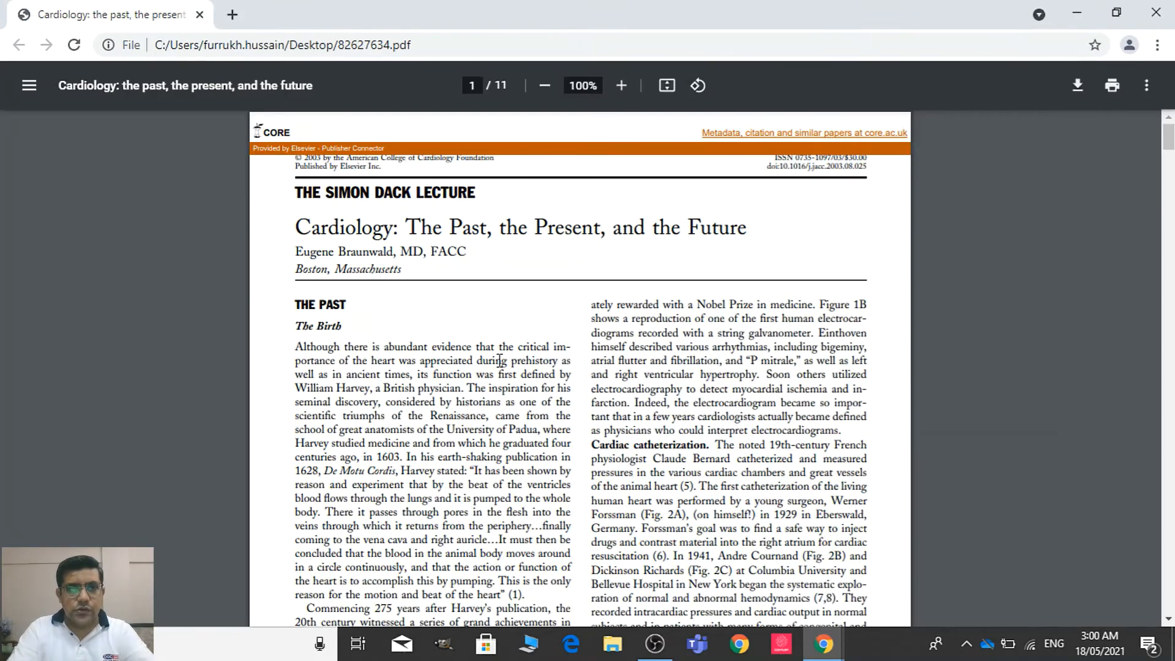
# Copy the author's last name from the article into the last name field under Authors
pyautogui.moveTo(342, 252); pyautogui.dragTo(393, 252)
pyautogui.hotkey('ctrl', 'c')
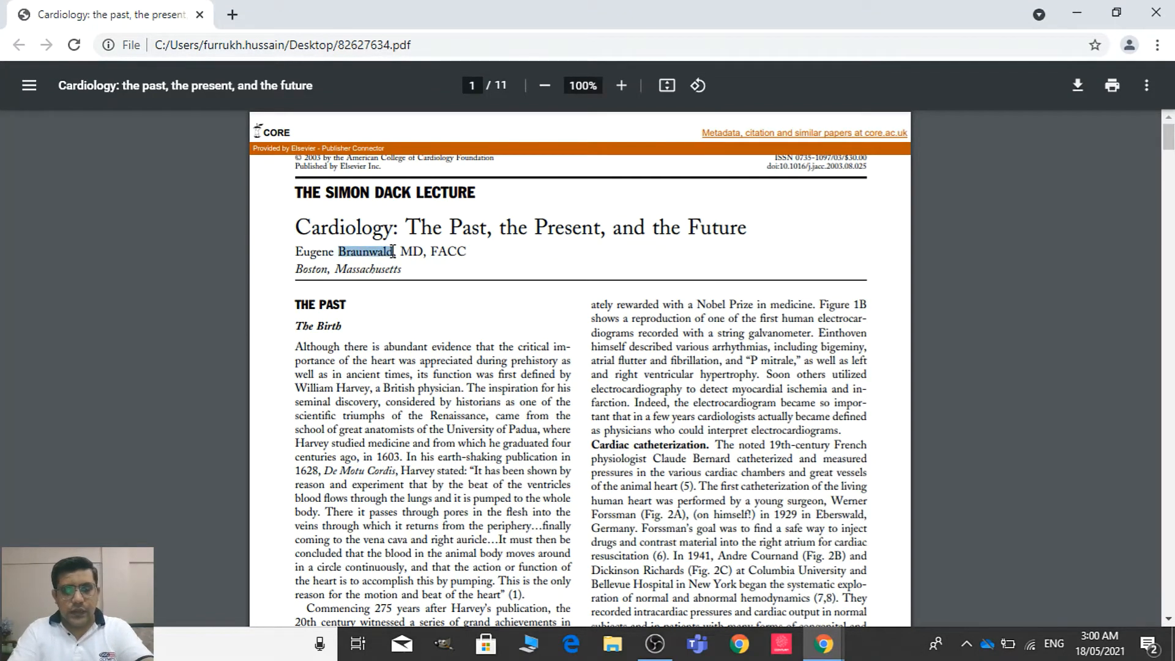
pyautogui.hotkey('alt', 'Tab')
pyautogui.click(391, 360)
pyautogui.hotkey('ctrl', 'v')
pyautogui.press('Tab')
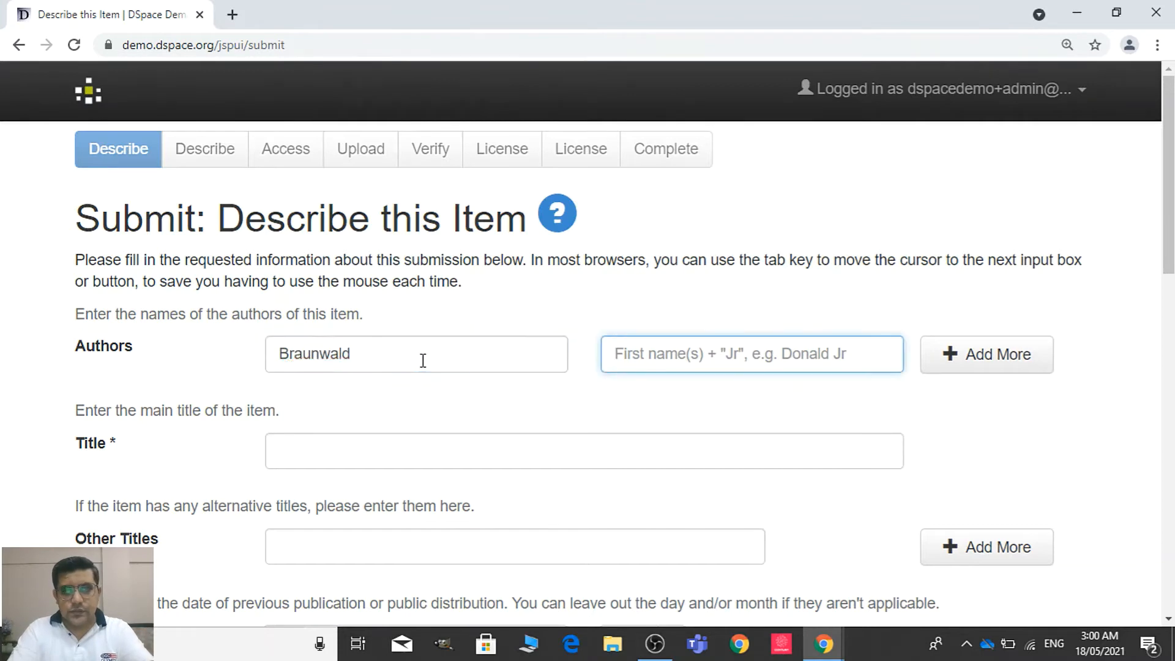
# Copy the author's first name from the article into the first name field and add a comma after it
pyautogui.hotkey('alt', 'Tab')
pyautogui.moveTo(294, 251); pyautogui.dragTo(334, 251)
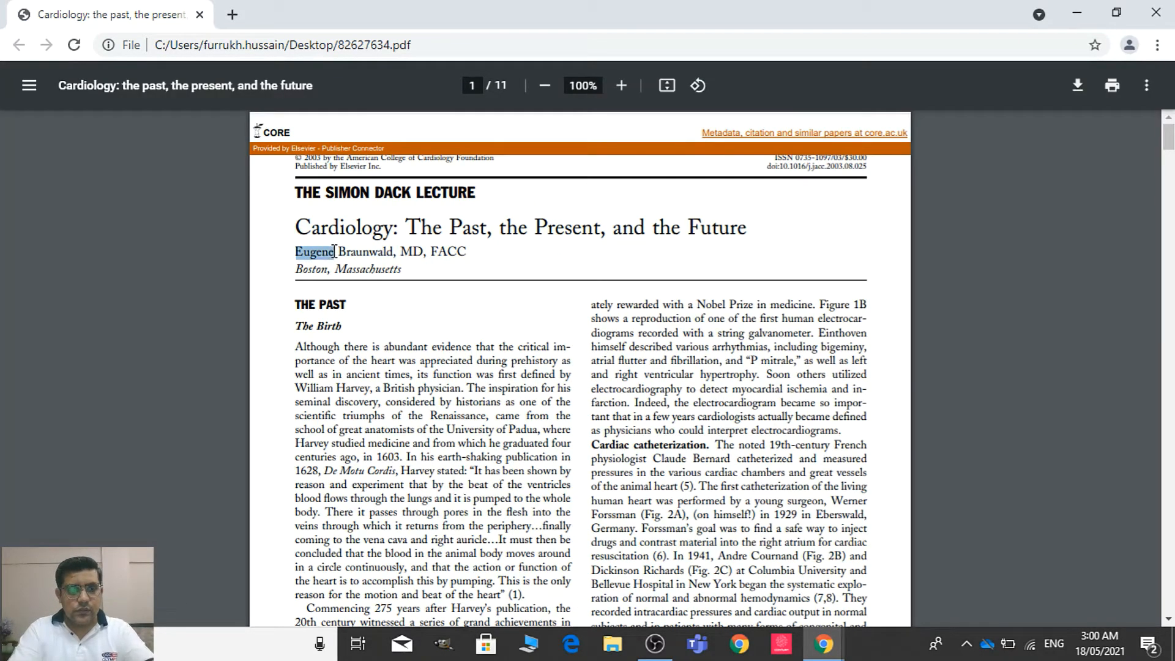
pyautogui.hotkey('ctrl', 'c')
pyautogui.hotkey('alt', 'Tab')
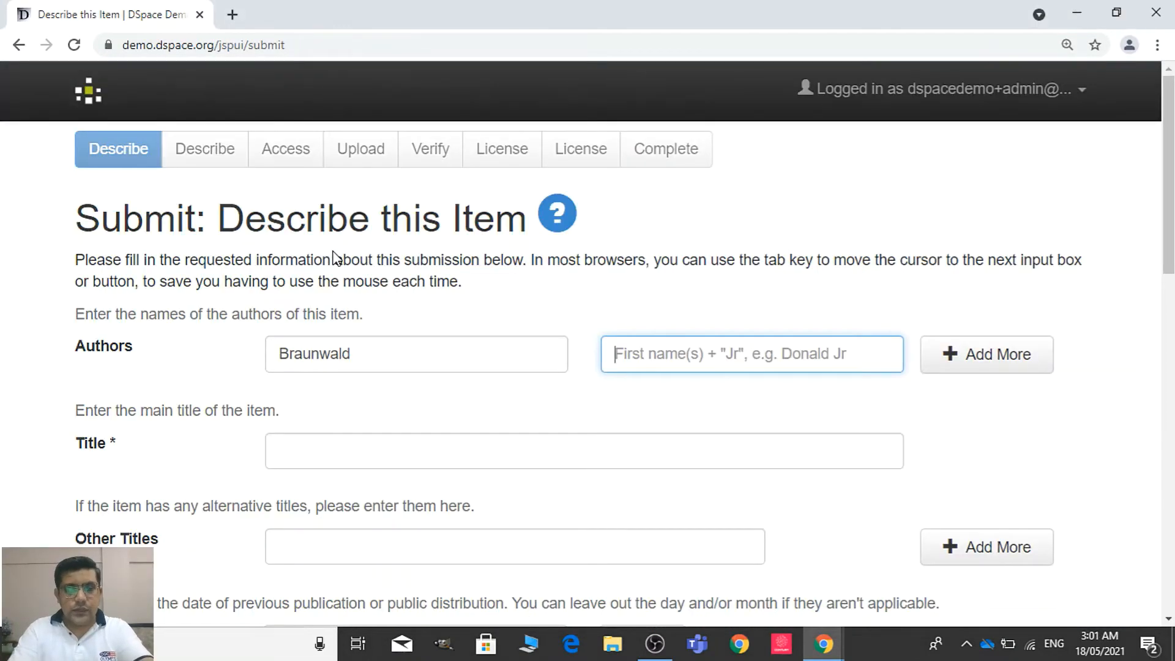
pyautogui.hotkey('ctrl', 'v')
pyautogui.write(',')
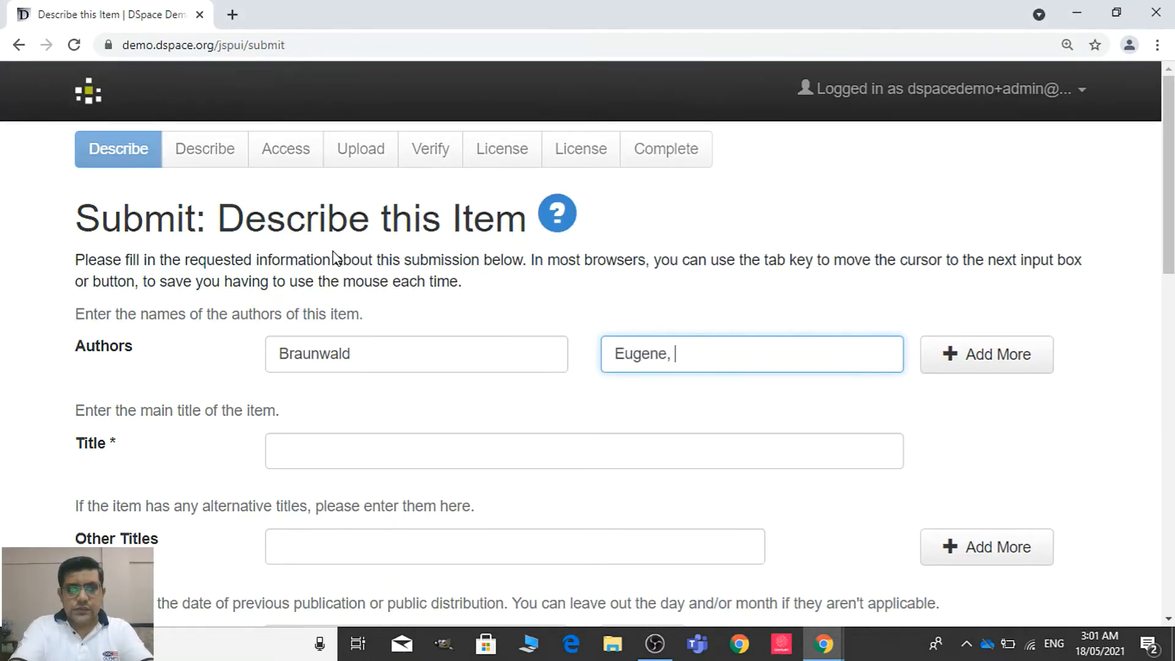
# Append the author's credentials "MD, FACC" from the article after the first name
pyautogui.hotkey('alt', 'Tab')
pyautogui.moveTo(469, 251); pyautogui.dragTo(408, 251)
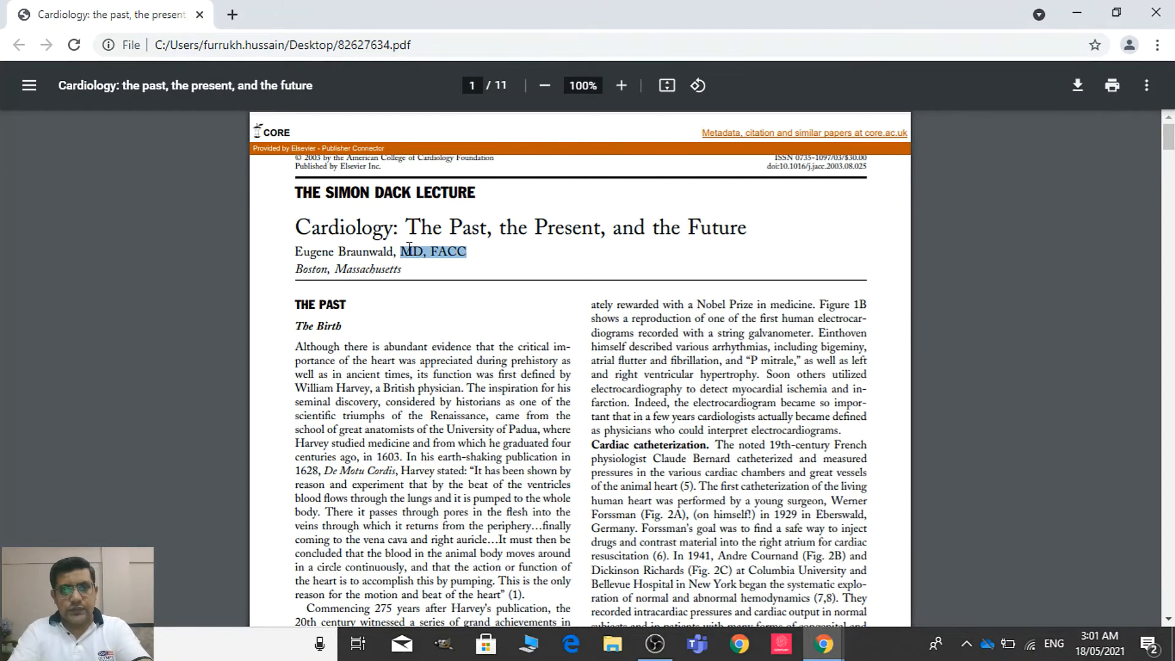
pyautogui.hotkey('ctrl', 'c')
pyautogui.hotkey('alt', 'Tab')
pyautogui.hotkey('ctrl', 'v')
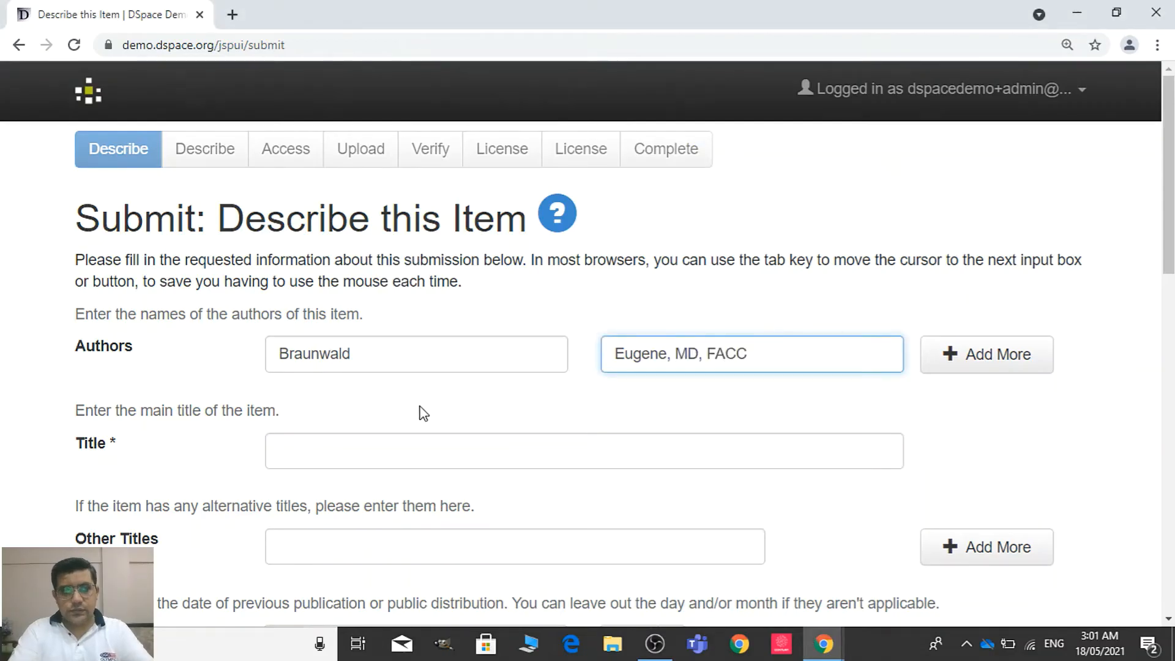
# Copy the article title "Cardiology: The Past, the Present, and the Future" into the item's Title
pyautogui.click(396, 443)
pyautogui.hotkey('alt', 'Tab')
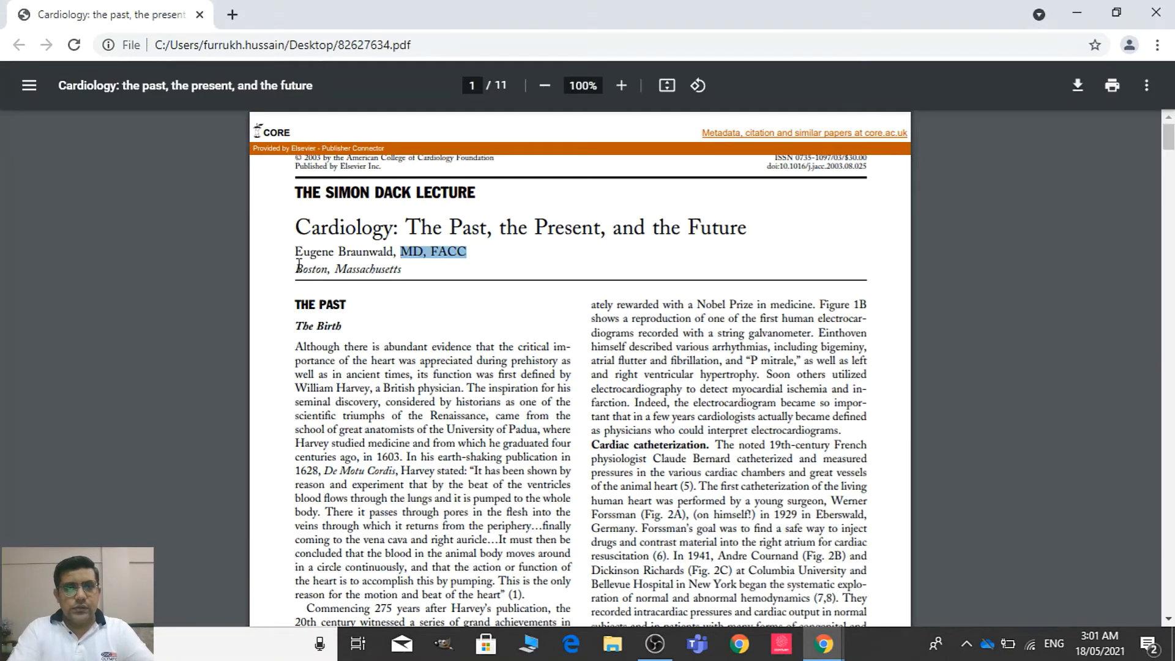
pyautogui.moveTo(295, 228); pyautogui.dragTo(741, 228)
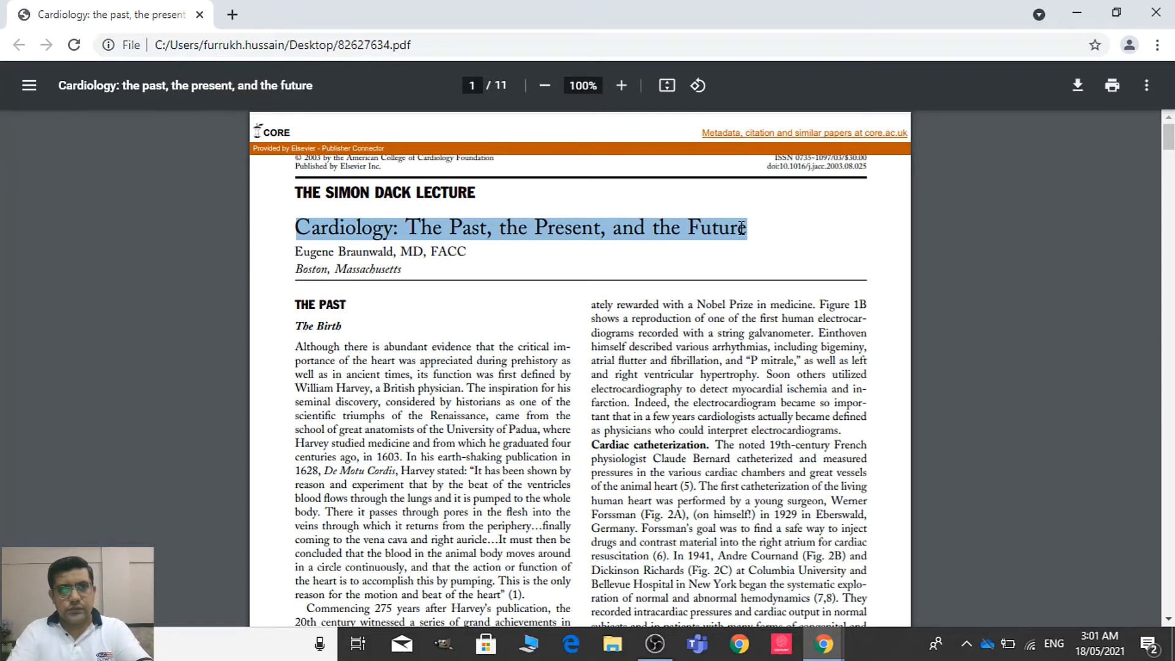
pyautogui.hotkey('ctrl', 'c')
pyautogui.hotkey('alt', 'Tab')
pyautogui.hotkey('ctrl', 'v')
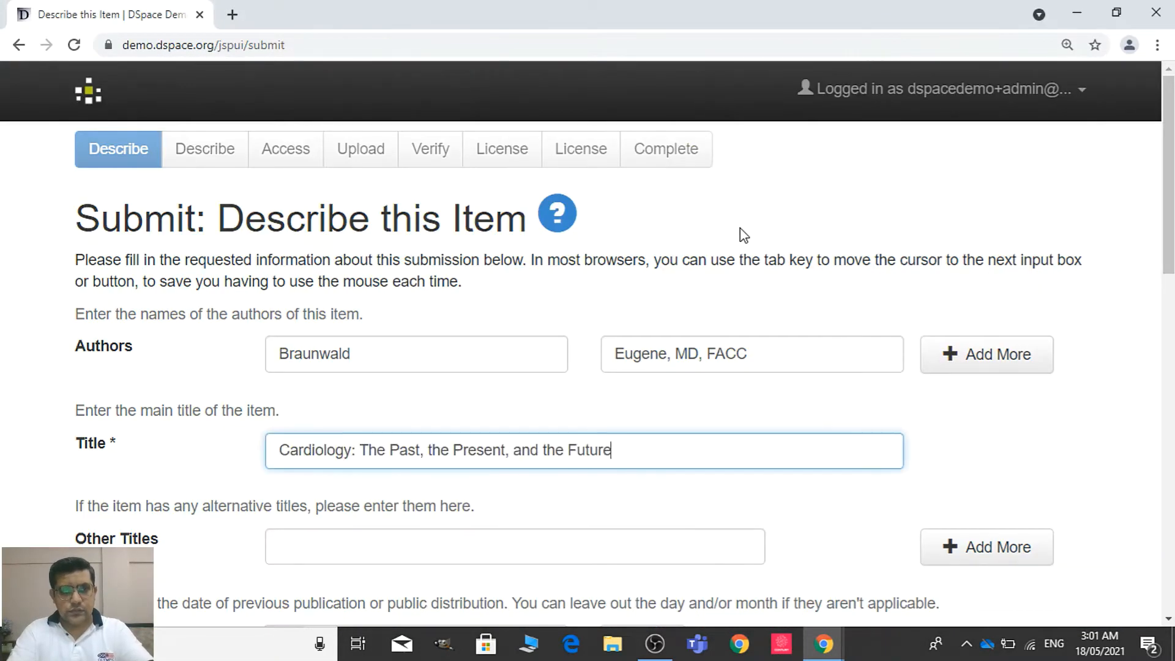
# Lowercase the initials in the title so it reads "Cardiology: The past, the present, and the future"
pyautogui.click(401, 452)
pyautogui.press('BackSpace')
pyautogui.write('p')
pyautogui.press('Right')
pyautogui.press('Right')
pyautogui.press('Right')
pyautogui.press('Right')
pyautogui.press('Right')
pyautogui.press('Right')
pyautogui.press('Right')
pyautogui.press('Right')
pyautogui.press('Right')
pyautogui.press('Right')
pyautogui.press('BackSpace')
pyautogui.write('p')
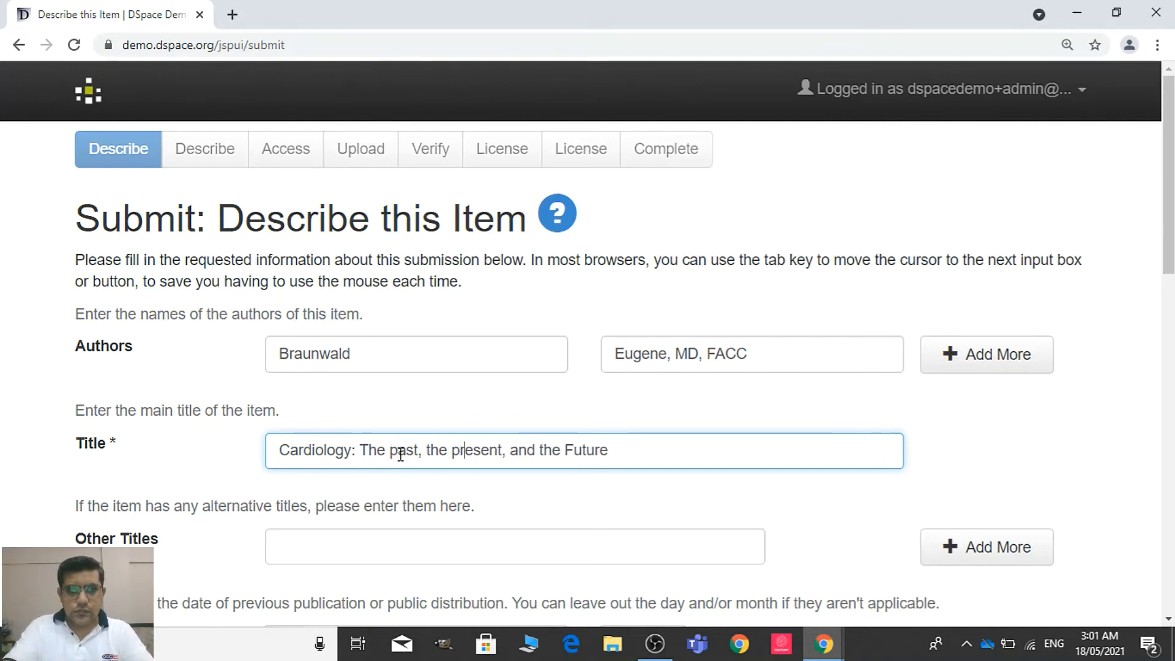
pyautogui.press('Right')
pyautogui.press('Right')
pyautogui.press('Right')
pyautogui.press('Right')
pyautogui.press('Right')
pyautogui.press('Right')
pyautogui.press('Right')
pyautogui.press('Right')
pyautogui.press('Right')
pyautogui.press('Right')
pyautogui.press('Right')
pyautogui.press('Right')
pyautogui.press('Right')
pyautogui.press('Right')
pyautogui.press('Right')
pyautogui.press('Right')
pyautogui.press('Right')
pyautogui.press('BackSpace')
pyautogui.write('f')
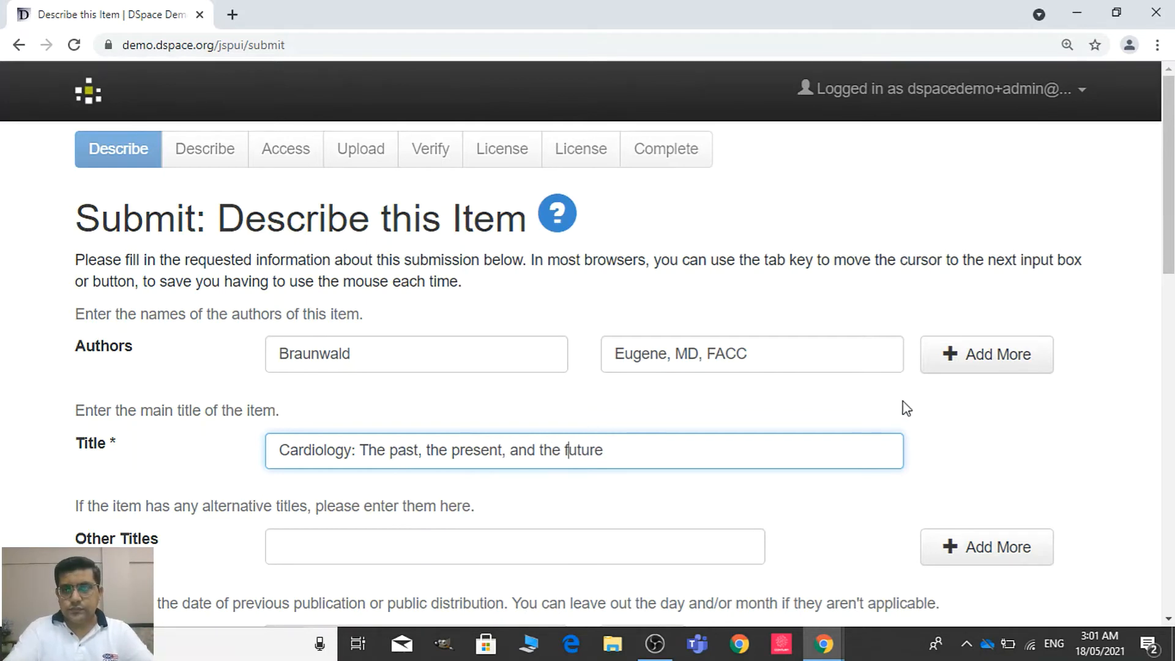
# Look up the article's publication date and set the item's Date of Issue to December 2003, leaving the day blank
pyautogui.moveTo(1166, 193); pyautogui.dragTo(1166, 335)
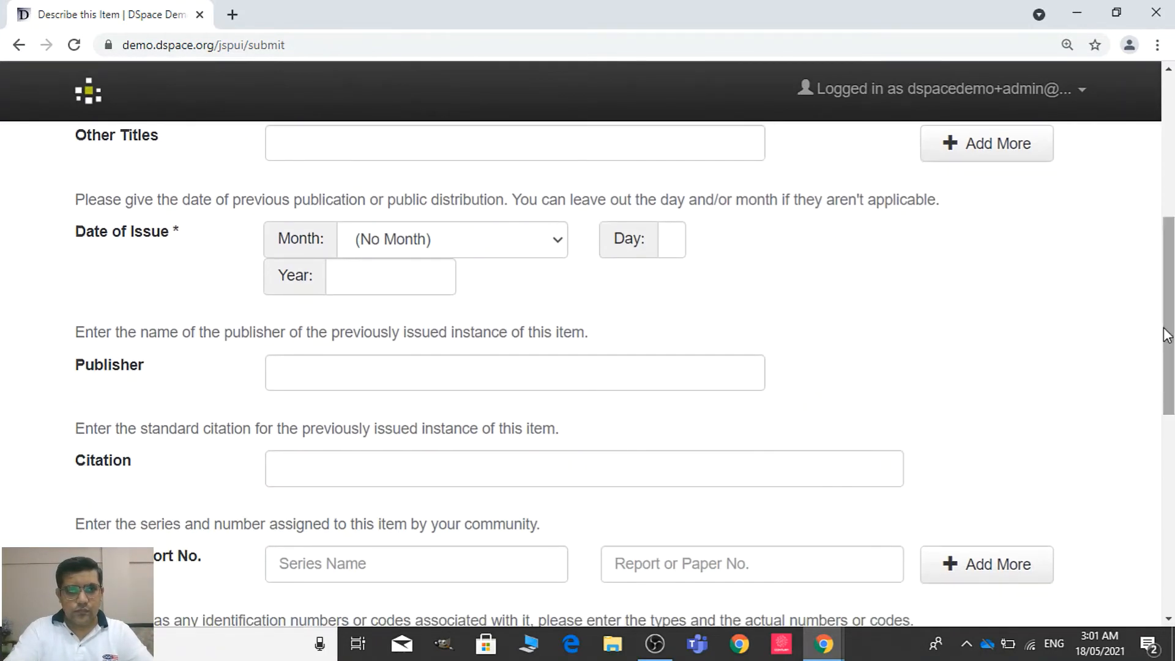
pyautogui.hotkey('alt', 'Tab')
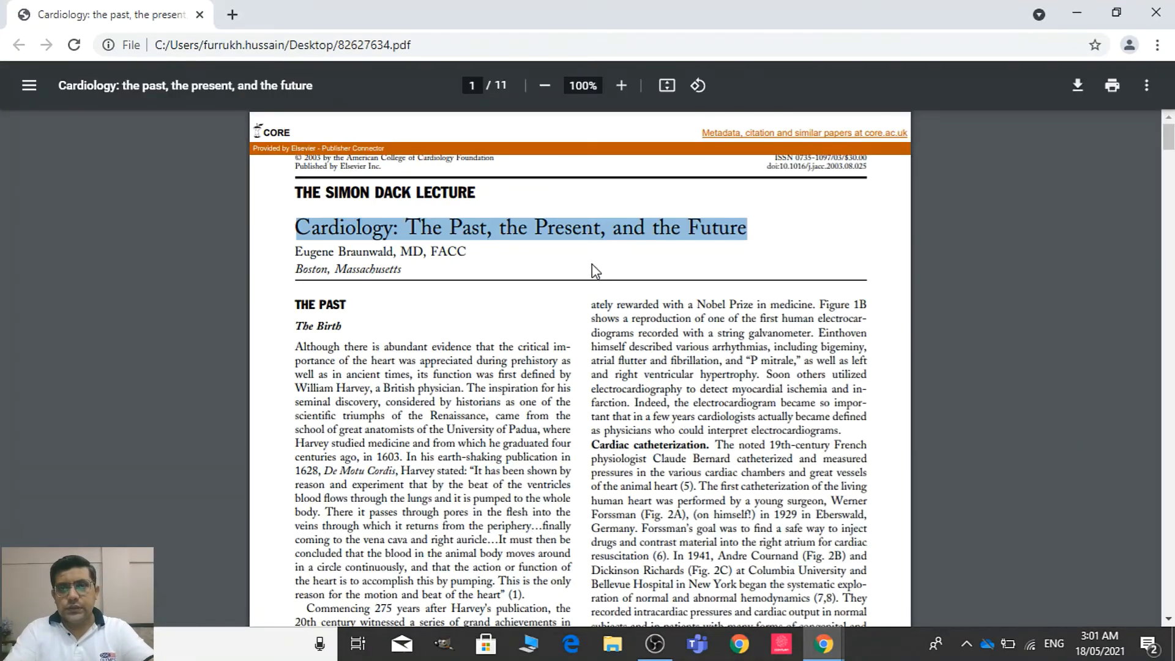
pyautogui.moveTo(1168, 149); pyautogui.dragTo(1174, 197)
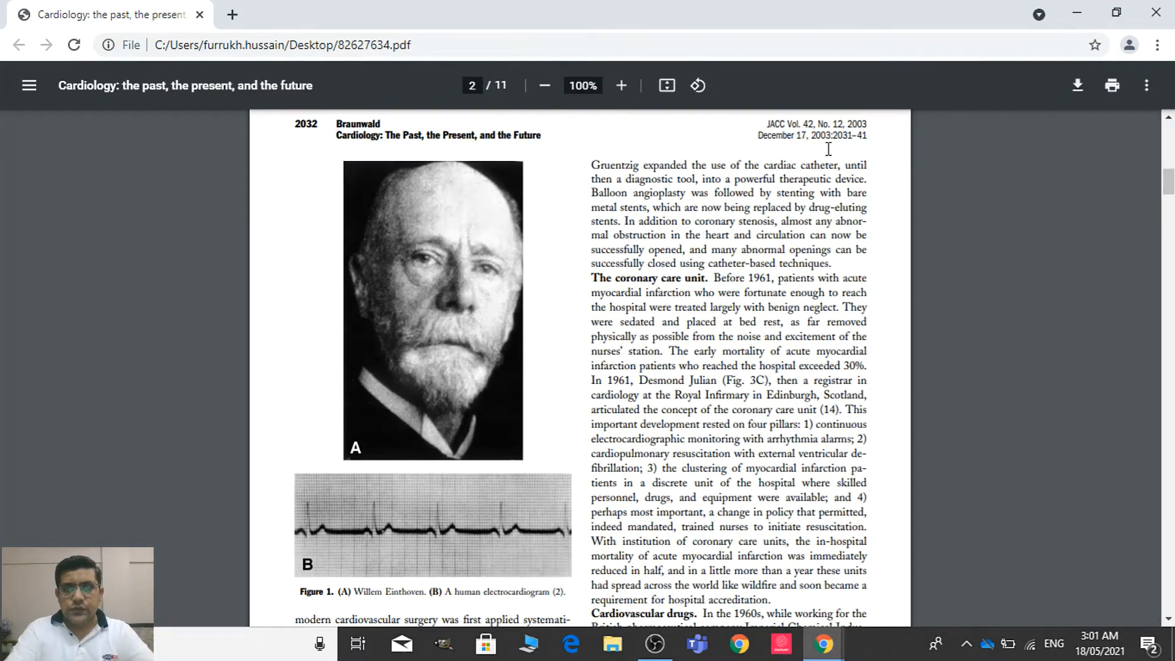
pyautogui.hotkey('alt', 'Tab')
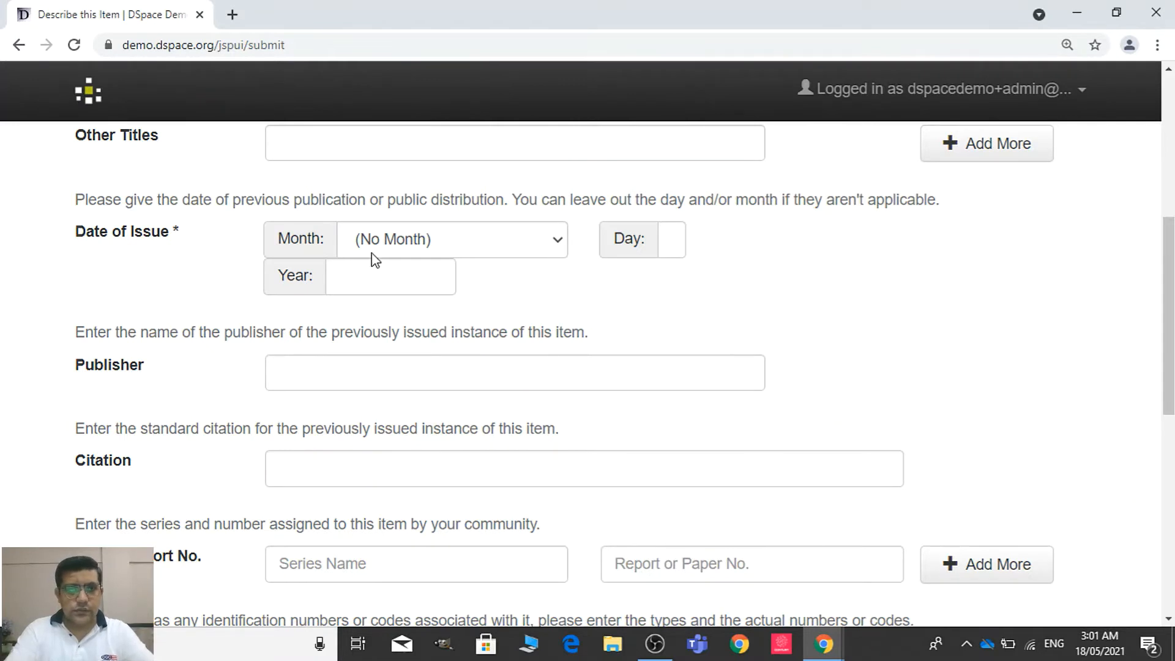
pyautogui.click(385, 246)
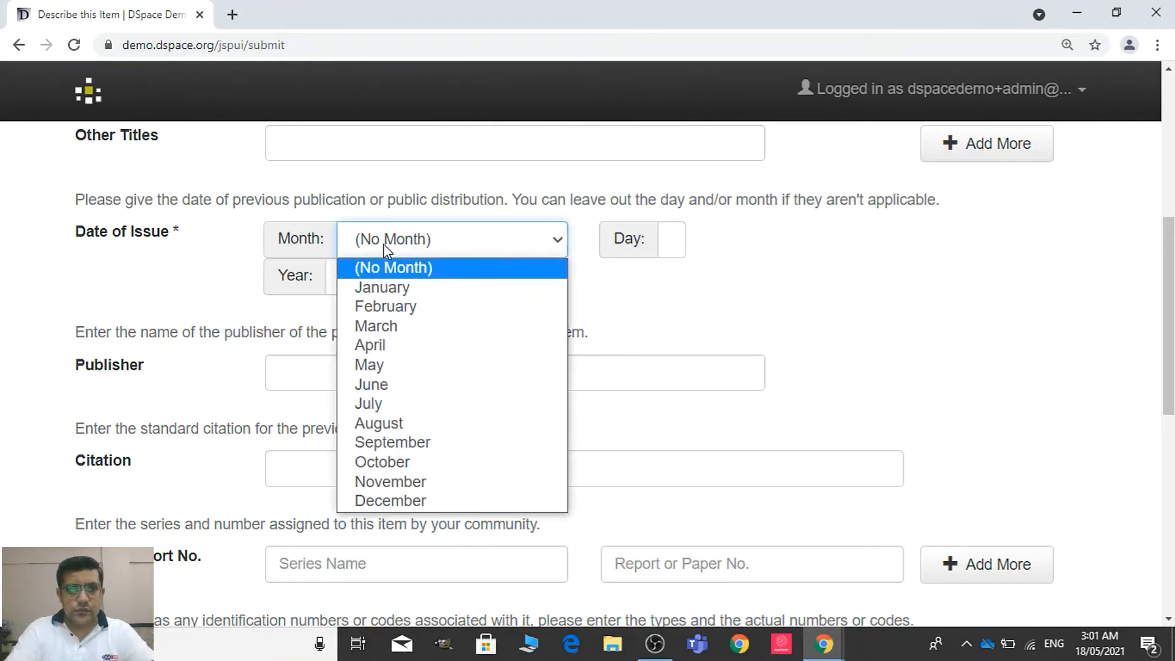
pyautogui.click(370, 500)
pyautogui.click(676, 239)
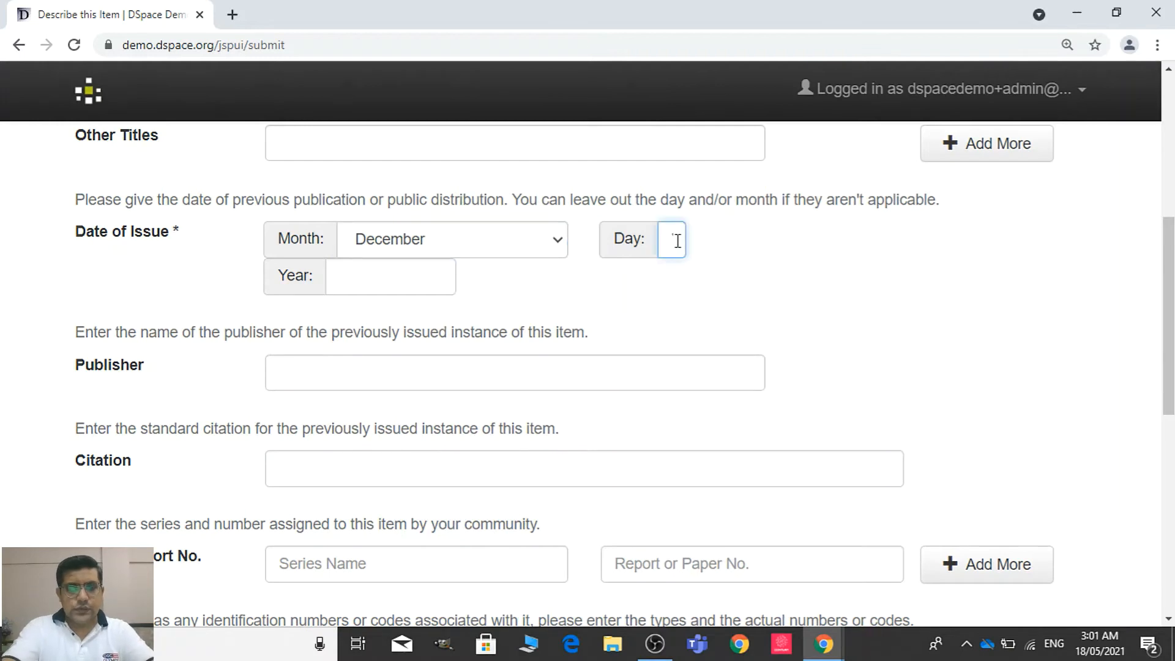
pyautogui.click(424, 273)
pyautogui.write('2003')
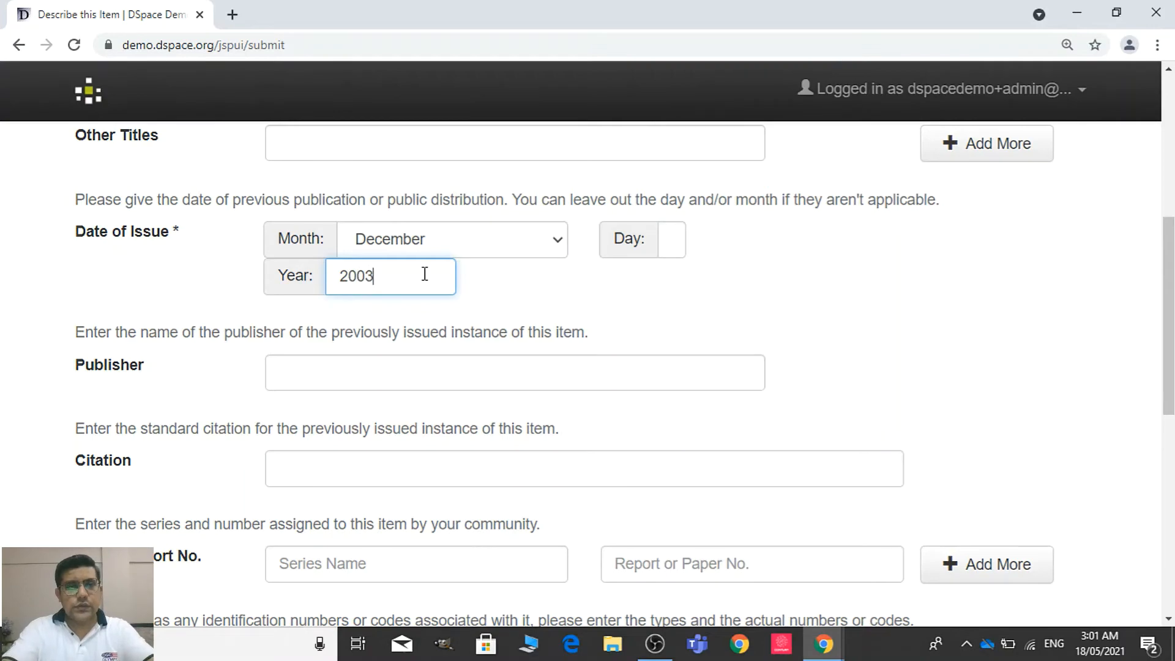
# Copy the publisher name "Elsevier Inc." from the article's first page into the item's Publisher
pyautogui.click(472, 381)
pyautogui.hotkey('alt', 'Tab')
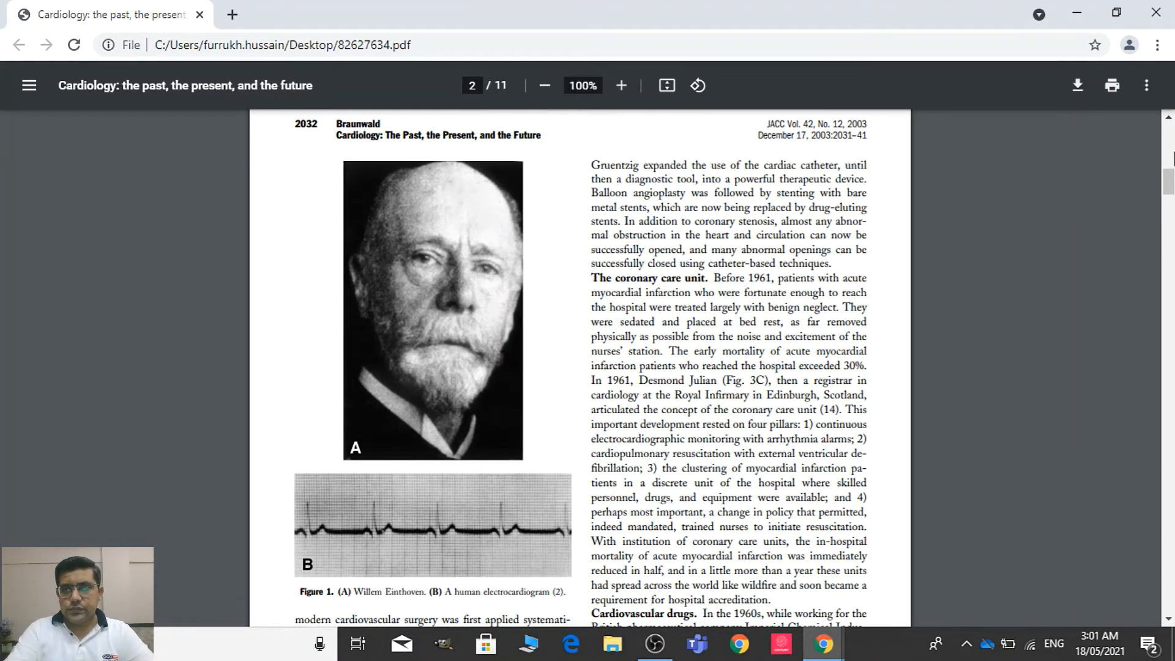
pyautogui.scroll(-10, 1168, 183)
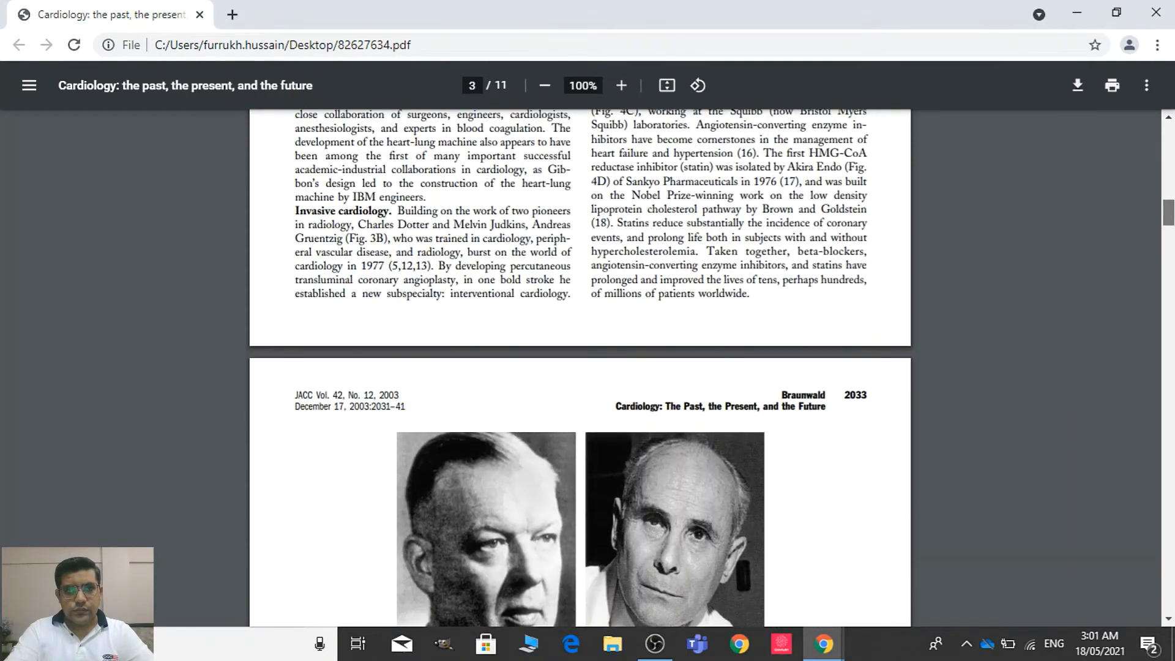
pyautogui.moveTo(1168, 213); pyautogui.dragTo(1168, 136)
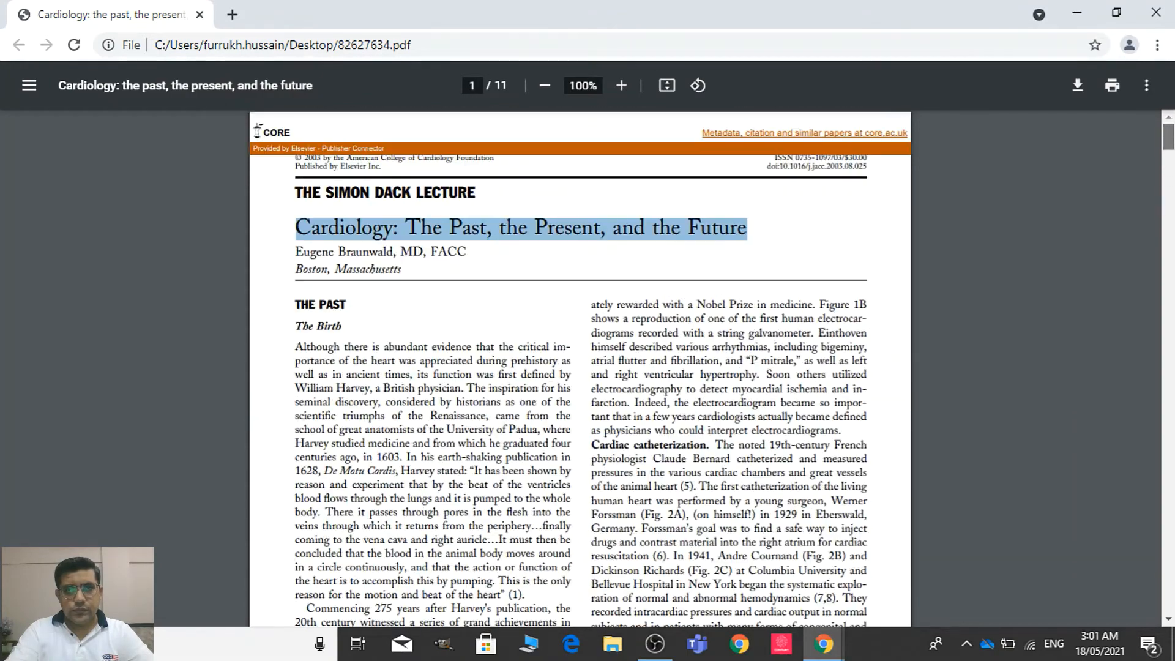
pyautogui.click(386, 170)
pyautogui.moveTo(386, 170); pyautogui.dragTo(344, 167)
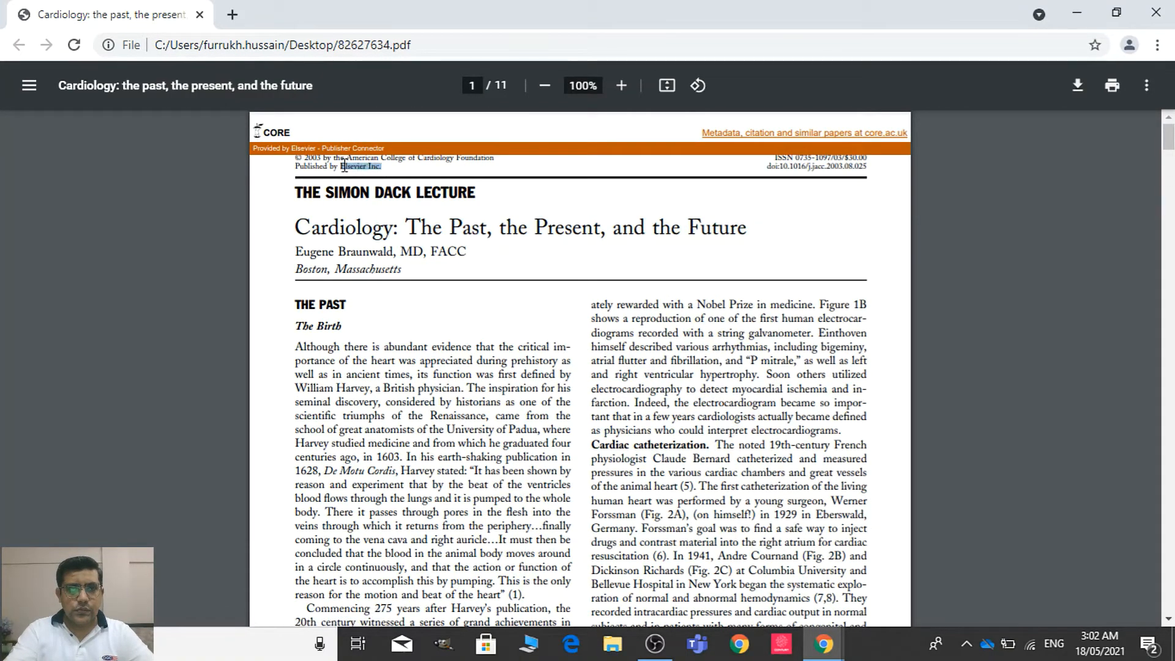
pyautogui.hotkey('ctrl', 'c')
pyautogui.hotkey('alt', 'Tab')
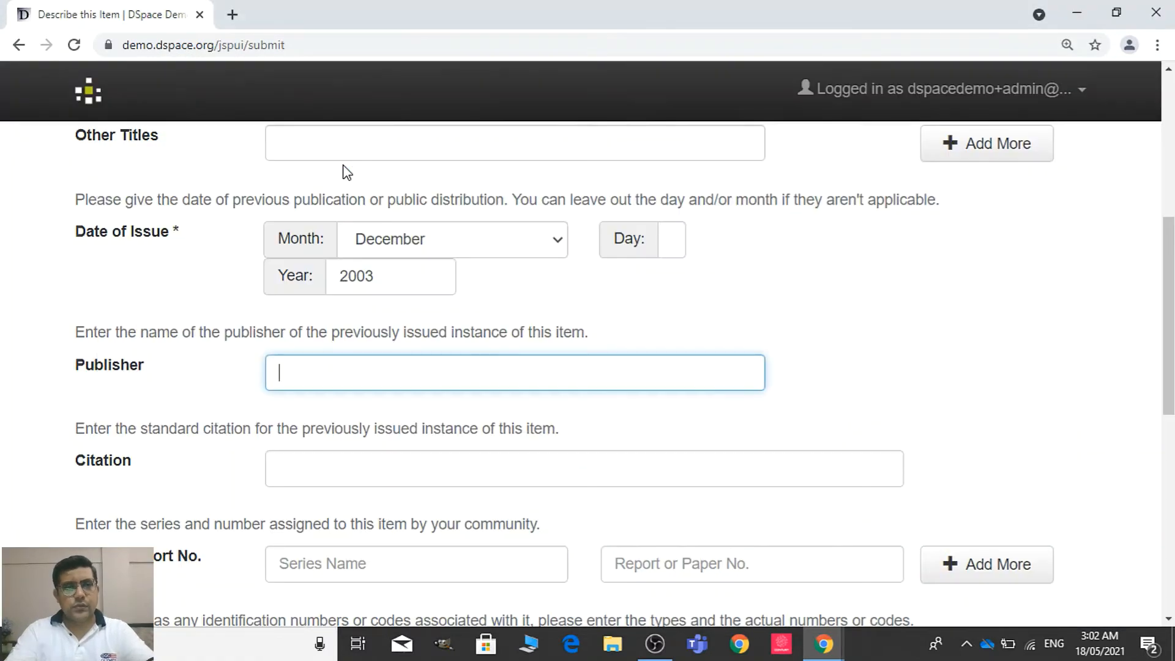
pyautogui.hotkey('ctrl', 'v')
# Copy "American College of Cardiology Foundation" from the article's copyright line into the series name, leaving the citation empty
pyautogui.moveTo(1168, 246); pyautogui.dragTo(1168, 320)
pyautogui.click(843, 251)
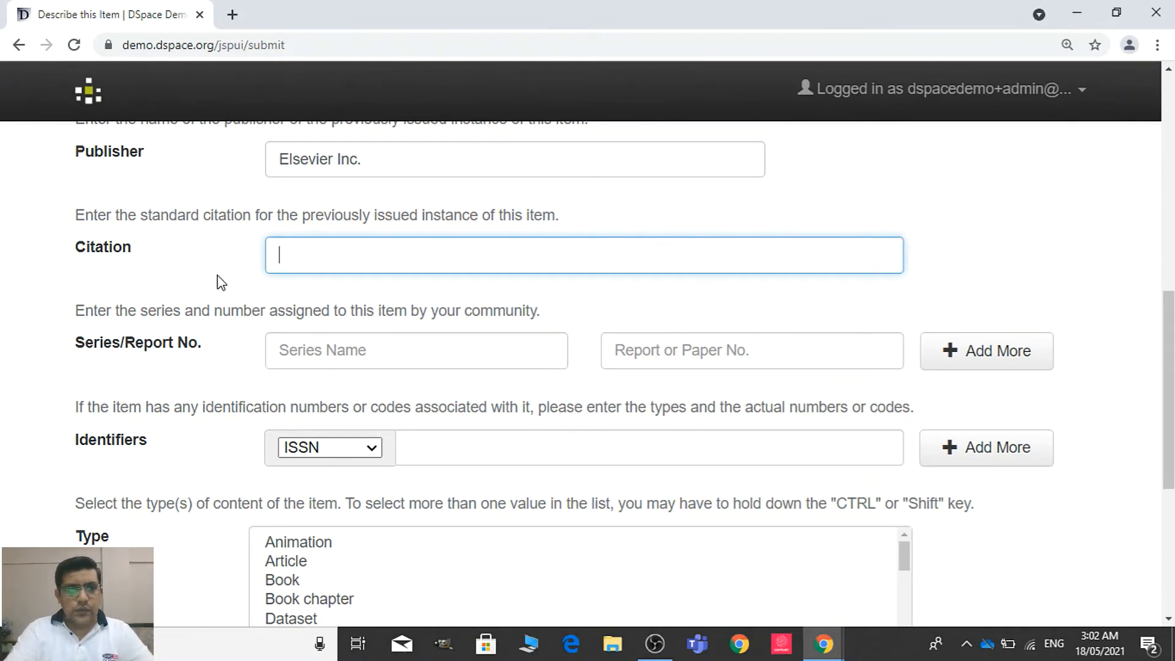
pyautogui.click(340, 356)
pyautogui.hotkey('alt', 'Tab')
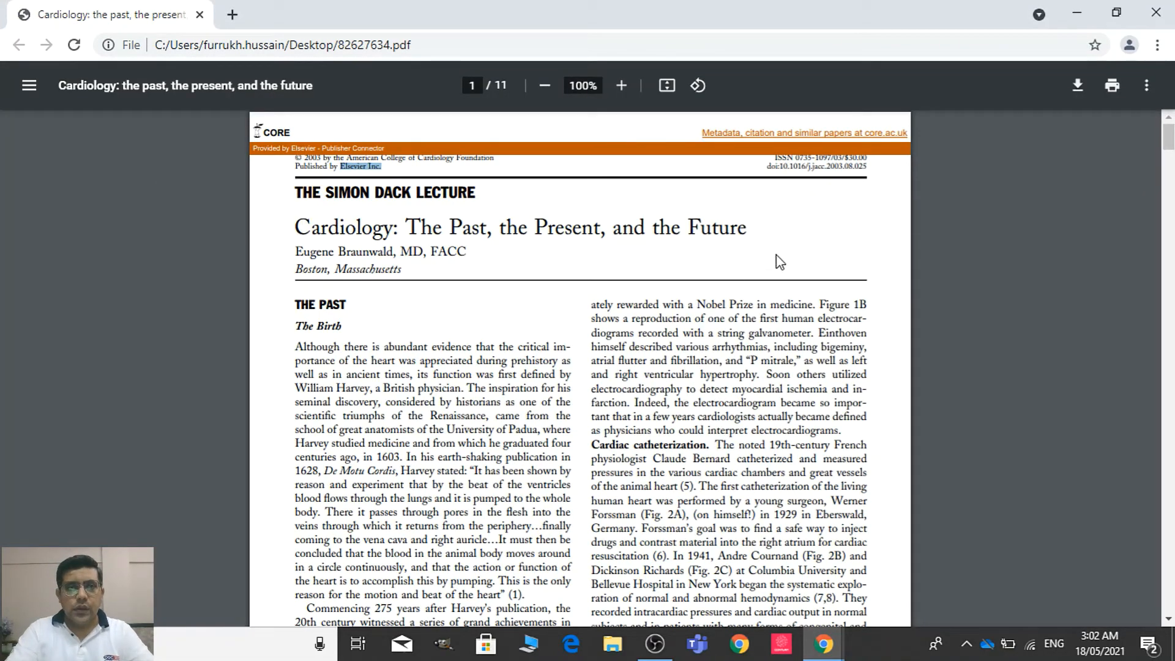
pyautogui.hotkey('alt', 'Tab')
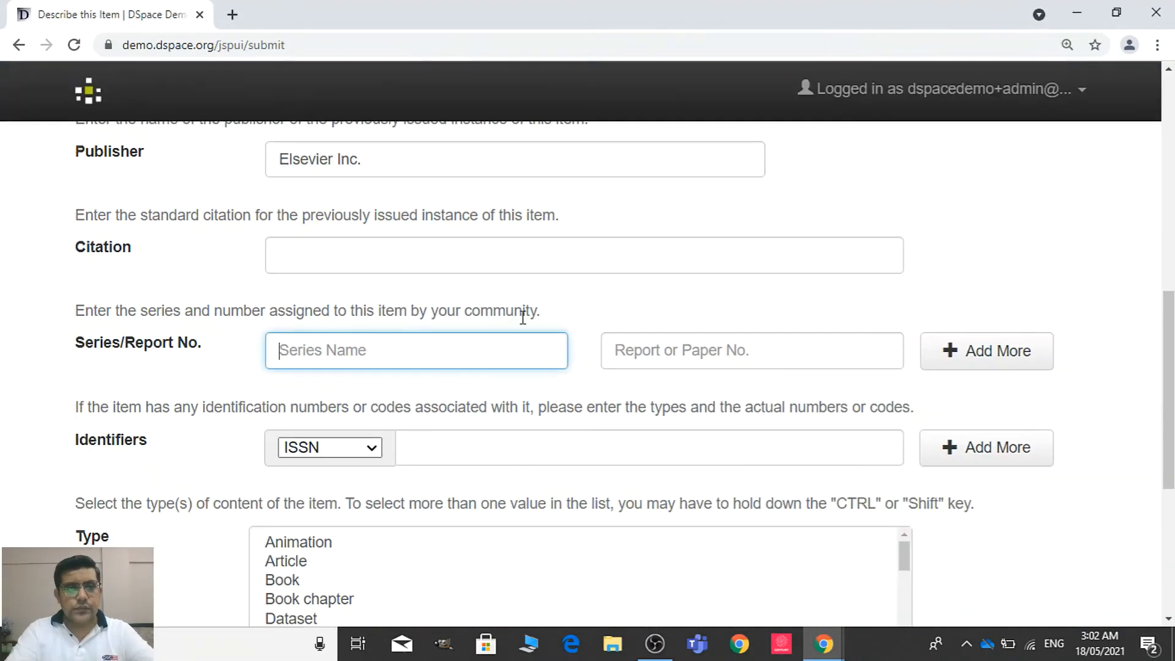
pyautogui.hotkey('alt', 'Tab')
pyautogui.moveTo(497, 157); pyautogui.dragTo(347, 158)
pyautogui.hotkey('alt', 'Tab')
pyautogui.hotkey('ctrl', 'v')
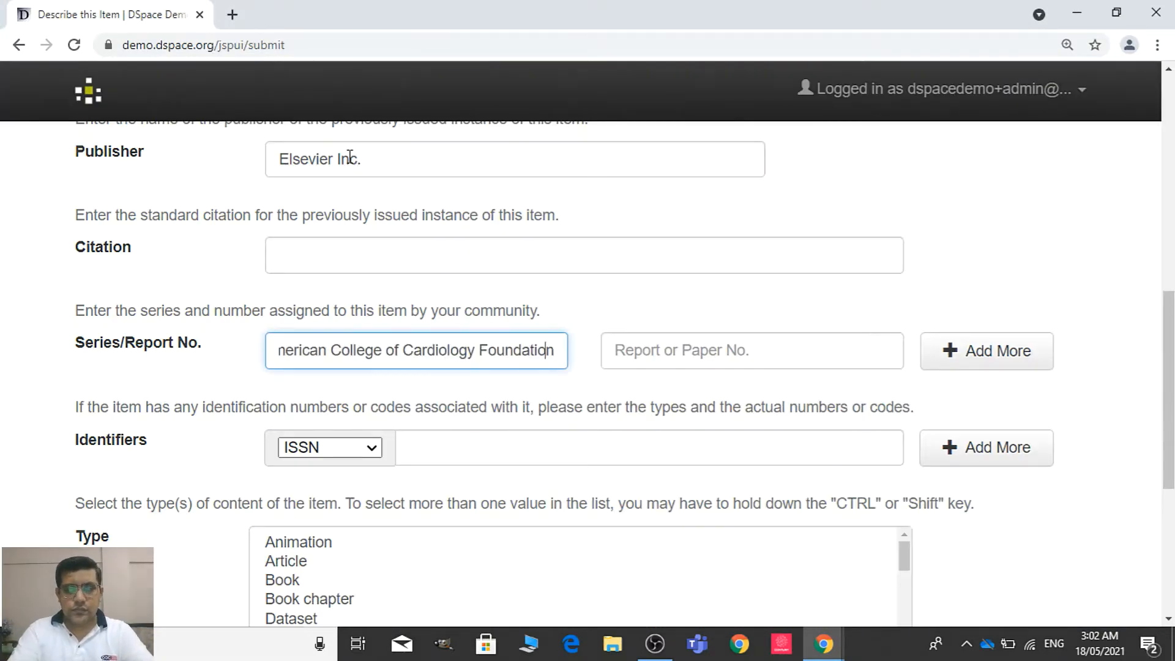
# Insert "Journal of" before "American College of Cardiology Foundation" in the series name
pyautogui.press('Left')
pyautogui.press('Left')
pyautogui.press('Left')
pyautogui.press('Left')
pyautogui.press('Left')
pyautogui.press('Left')
pyautogui.press('Left')
pyautogui.press('Left')
pyautogui.press('Left')
pyautogui.press('Left')
pyautogui.press('Left')
pyautogui.press('Left')
pyautogui.press('Left')
pyautogui.press('Left')
pyautogui.press('Left')
pyautogui.press('Left')
pyautogui.press('Left')
pyautogui.press('Left')
pyautogui.press('Left')
pyautogui.press('Left')
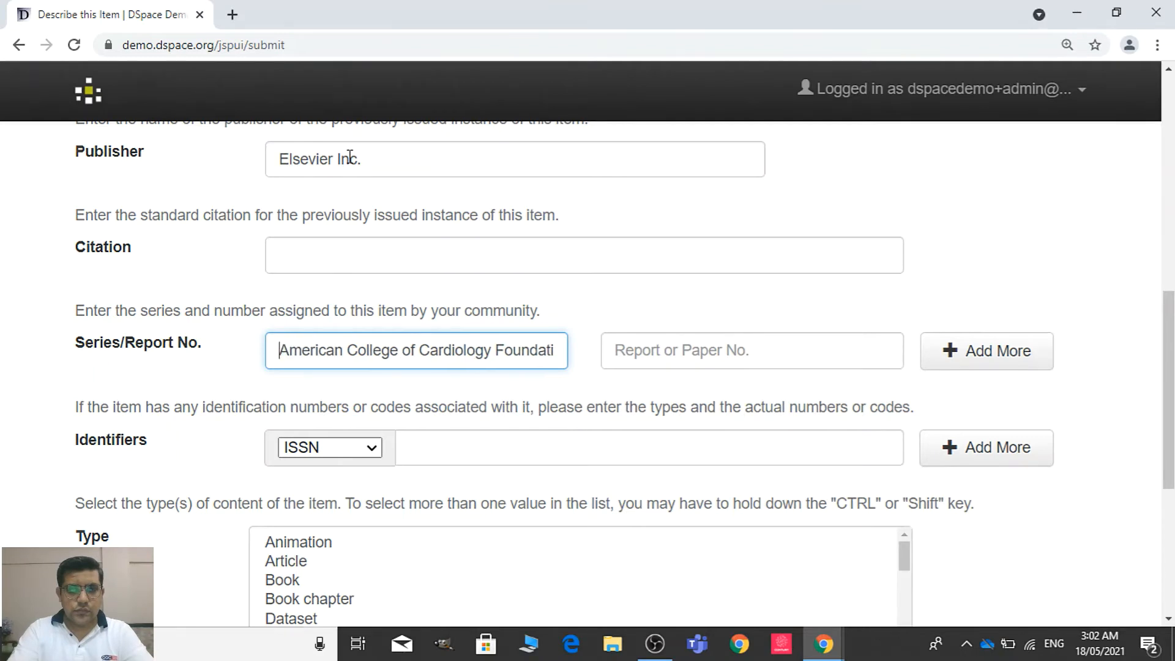
pyautogui.write('Journal ')
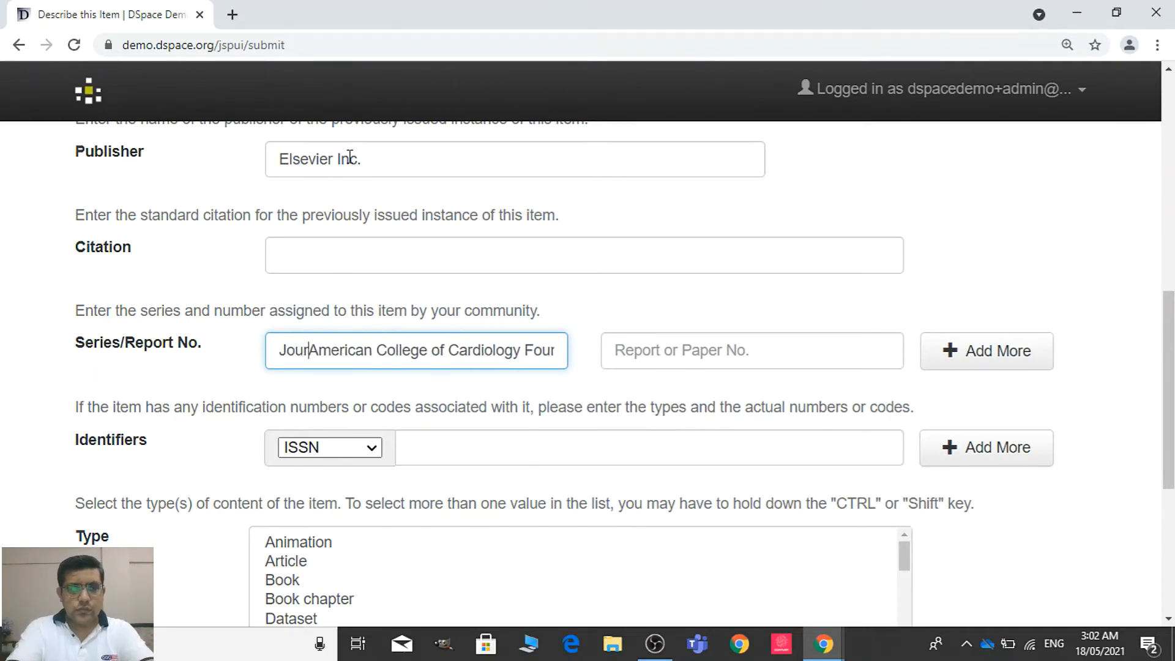
pyautogui.write('of')
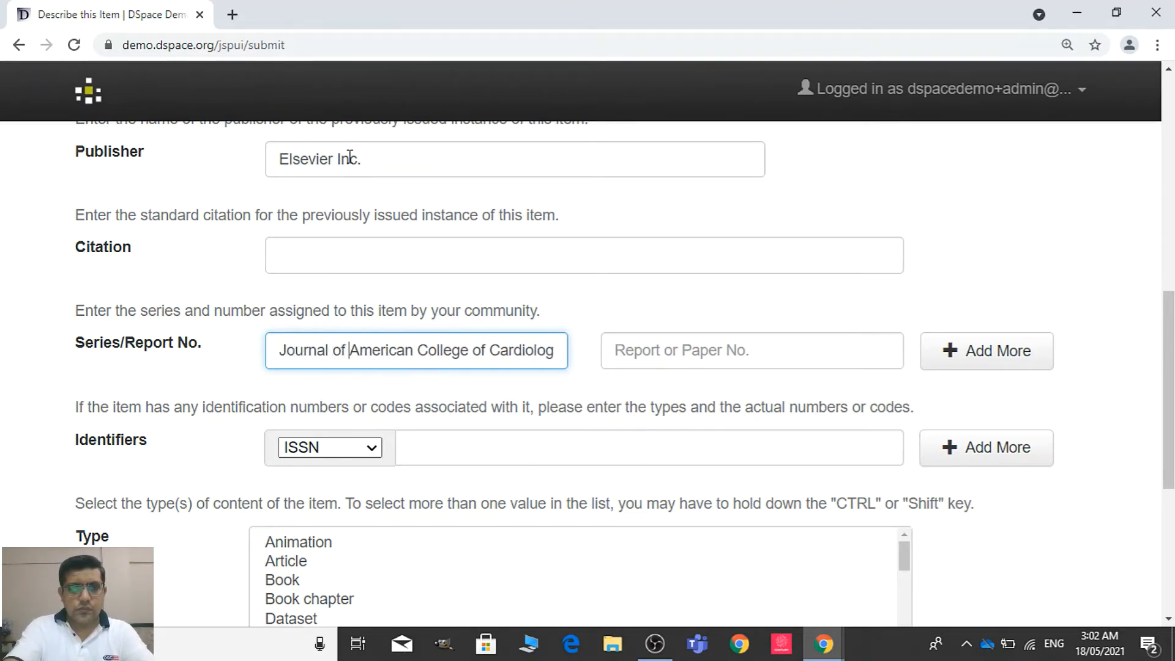
# Remove the word "Foundation" from the series name so it reads "Journal of American College of Cardiology"
pyautogui.press('Right')
pyautogui.press('Right')
pyautogui.press('Right')
pyautogui.press('Right')
pyautogui.press('Right')
pyautogui.press('Right')
pyautogui.press('Right')
pyautogui.press('Right')
pyautogui.press('Right')
pyautogui.press('Right')
pyautogui.press('Right')
pyautogui.press('Right')
pyautogui.press('Right')
pyautogui.press('Right')
pyautogui.press('Right')
pyautogui.press('Right')
pyautogui.press('Right')
pyautogui.press('Right')
pyautogui.press('Right')
pyautogui.press('Right')
pyautogui.press('Right')
pyautogui.press('Right')
pyautogui.press('Right')
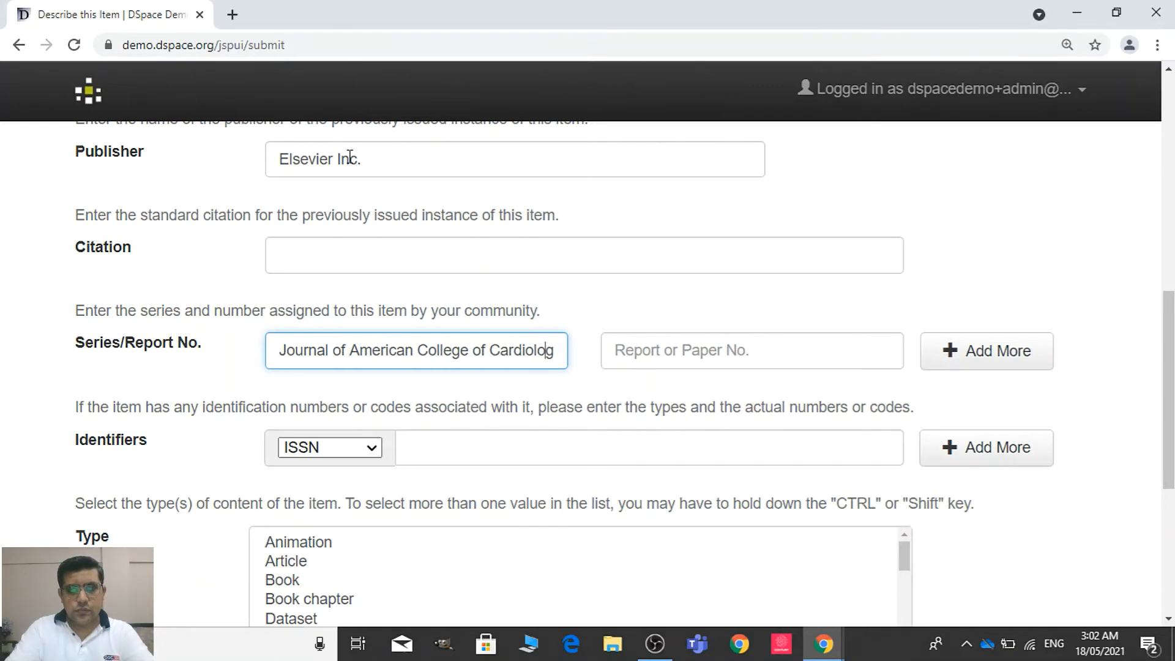
pyautogui.hotkey('shift', 'Right')
pyautogui.hotkey('shift', 'Right')
pyautogui.hotkey('shift', 'Right')
pyautogui.hotkey('shift', 'Right')
pyautogui.hotkey('shift', 'Right')
pyautogui.hotkey('shift', 'Right')
pyautogui.hotkey('shift', 'Right')
pyautogui.hotkey('shift', 'Right')
pyautogui.hotkey('shift', 'Right')
pyautogui.hotkey('shift', 'Right')
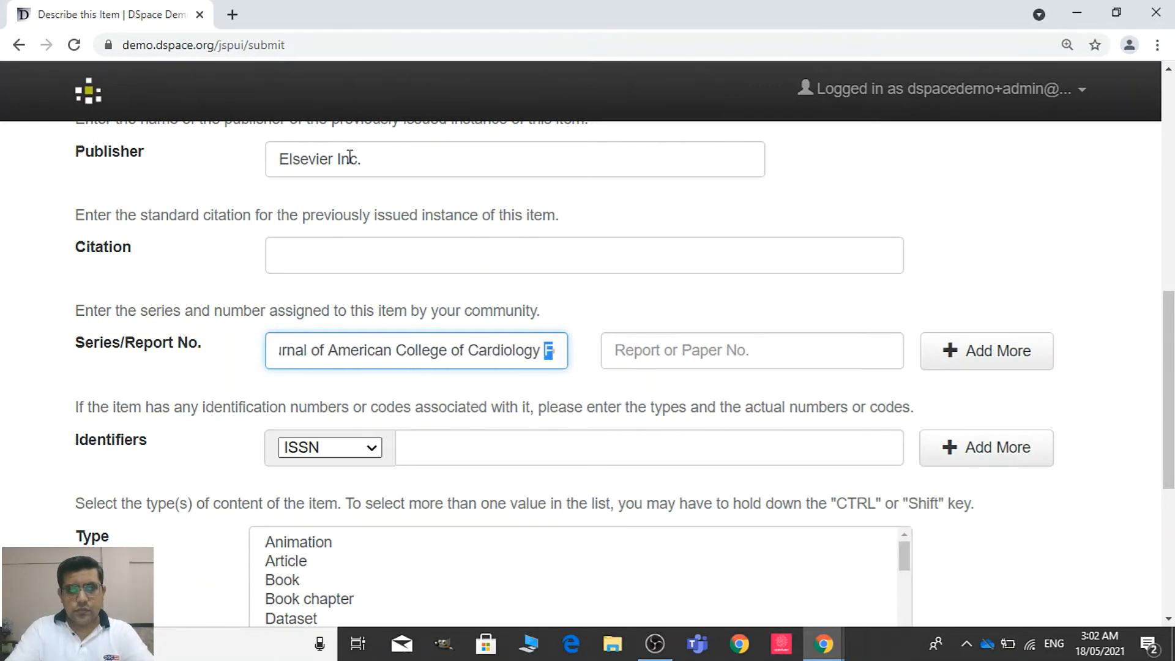
pyautogui.press('BackSpace')
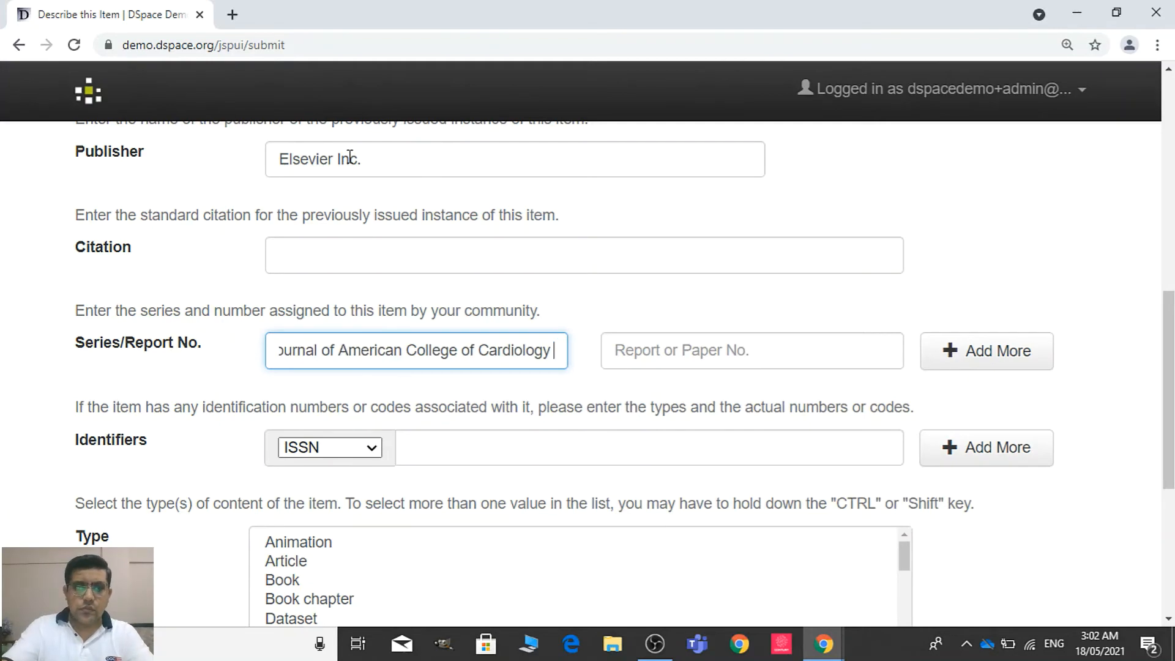
pyautogui.press('BackSpace')
# Look up the journal's volume and issue in the article and enter 42(12) as the report or paper number
pyautogui.press('Tab')
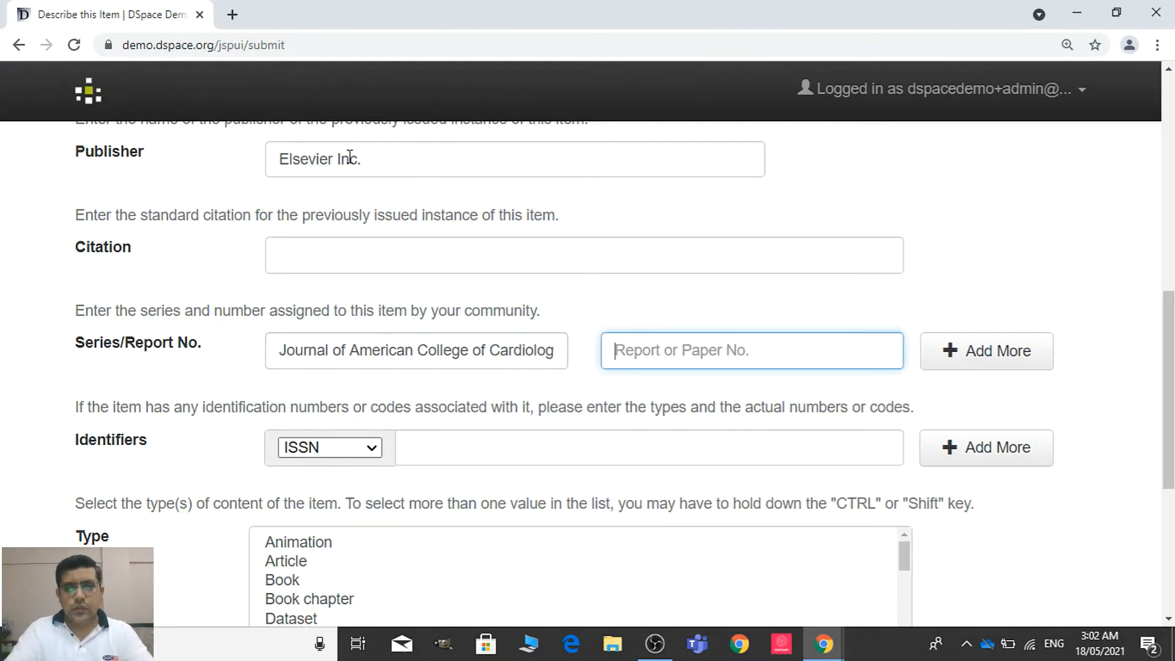
pyautogui.hotkey('alt', 'Tab')
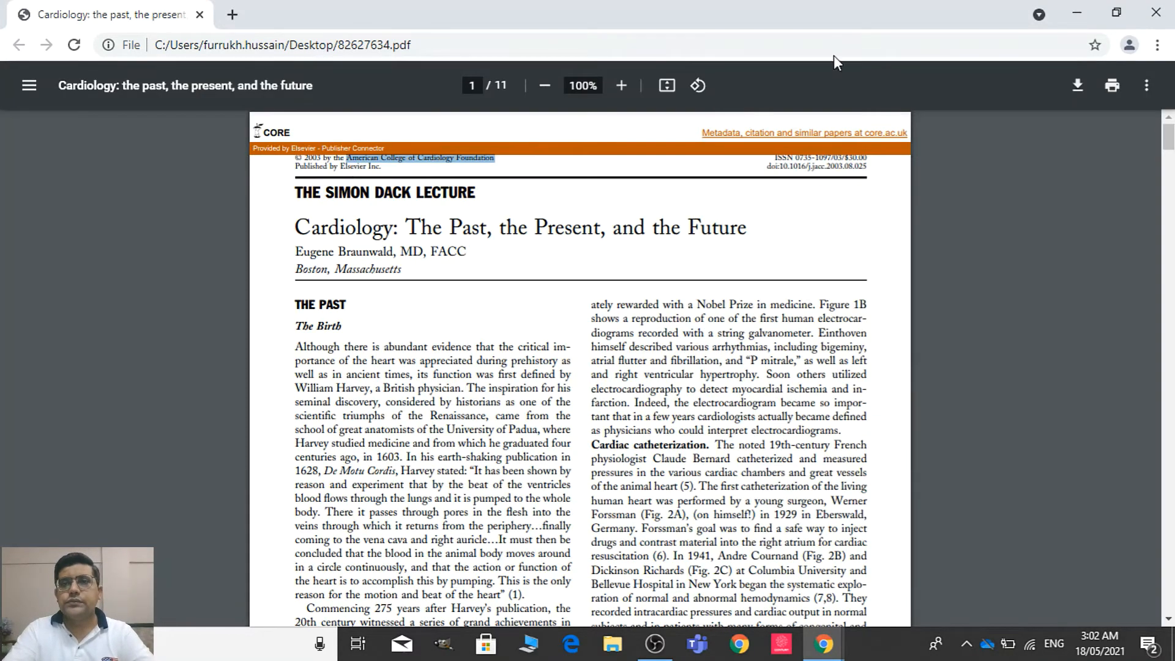
pyautogui.moveTo(1168, 135); pyautogui.dragTo(1168, 183)
pyautogui.scroll(1, 832, 287)
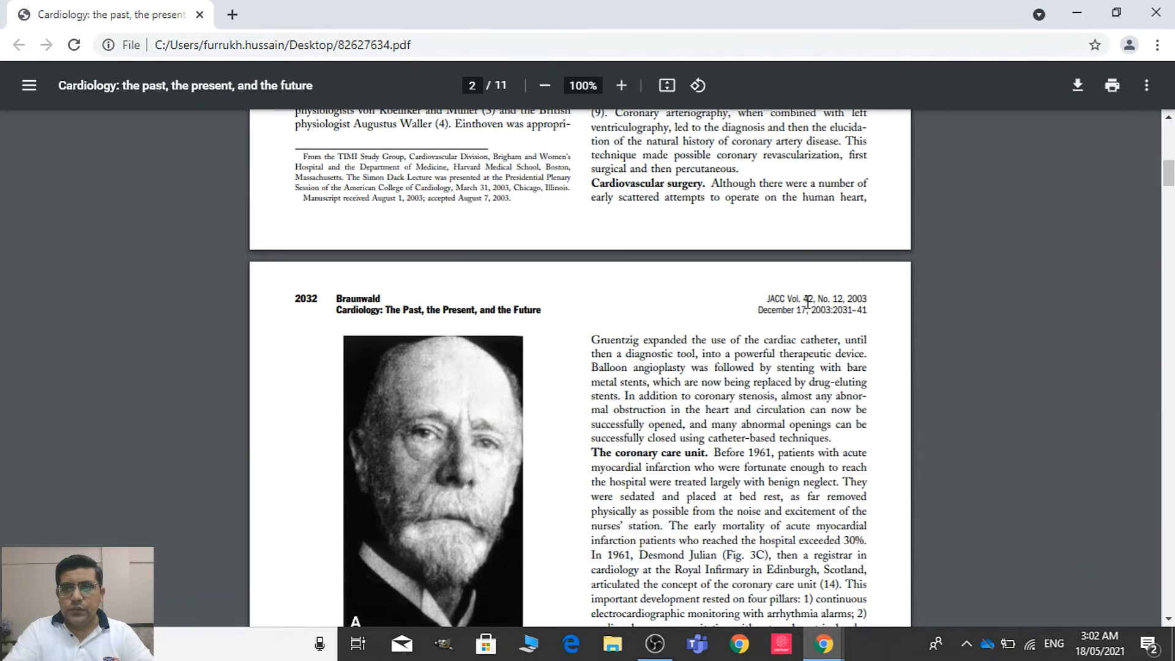
pyautogui.hotkey('alt', 'Tab')
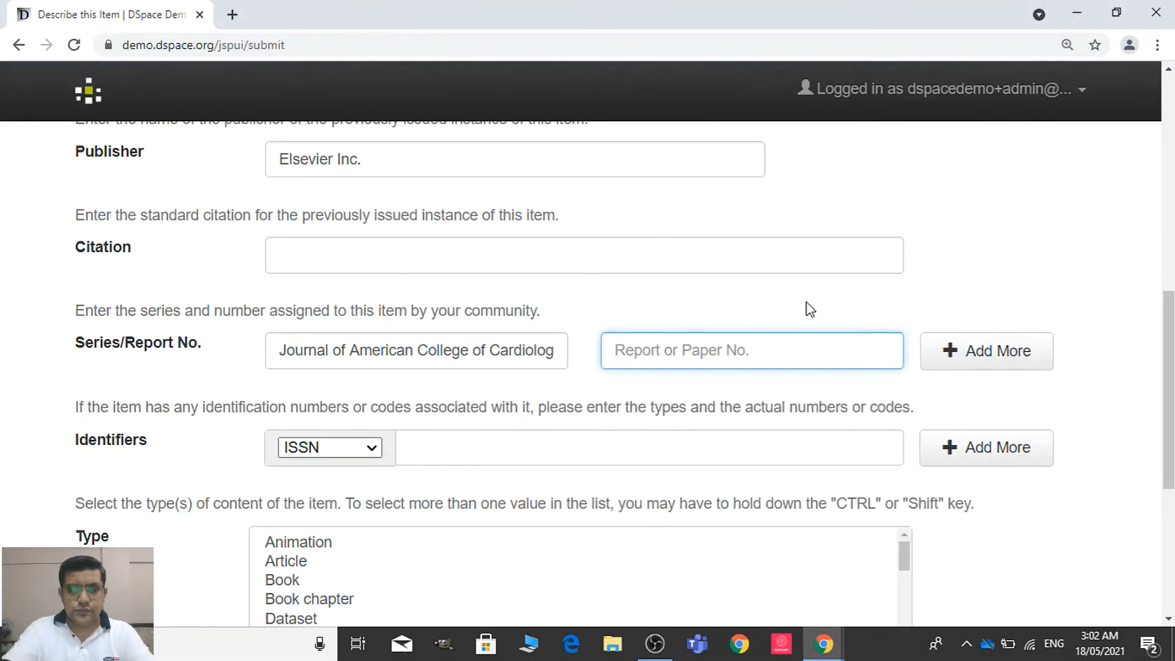
pyautogui.write('42(12')
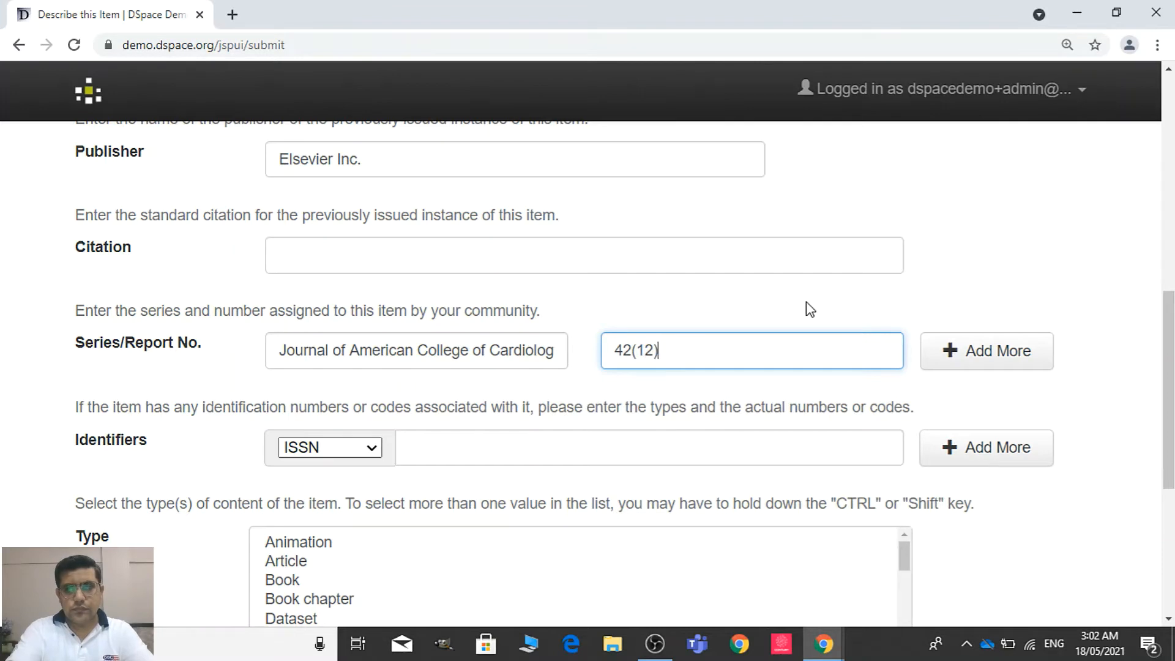
# Enter the ISSN 0735-1097 from the article as the item's identifier and set its content type to Article
pyautogui.scroll(-2, 949, 409)
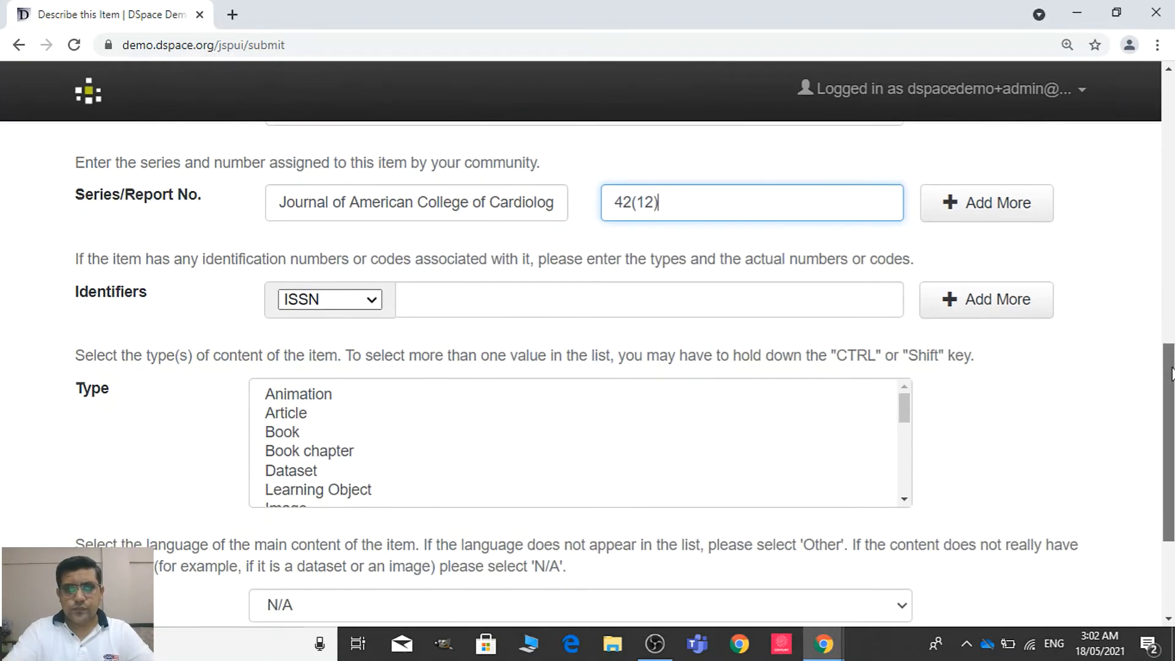
pyautogui.click(875, 300)
pyautogui.hotkey('alt', 'Tab')
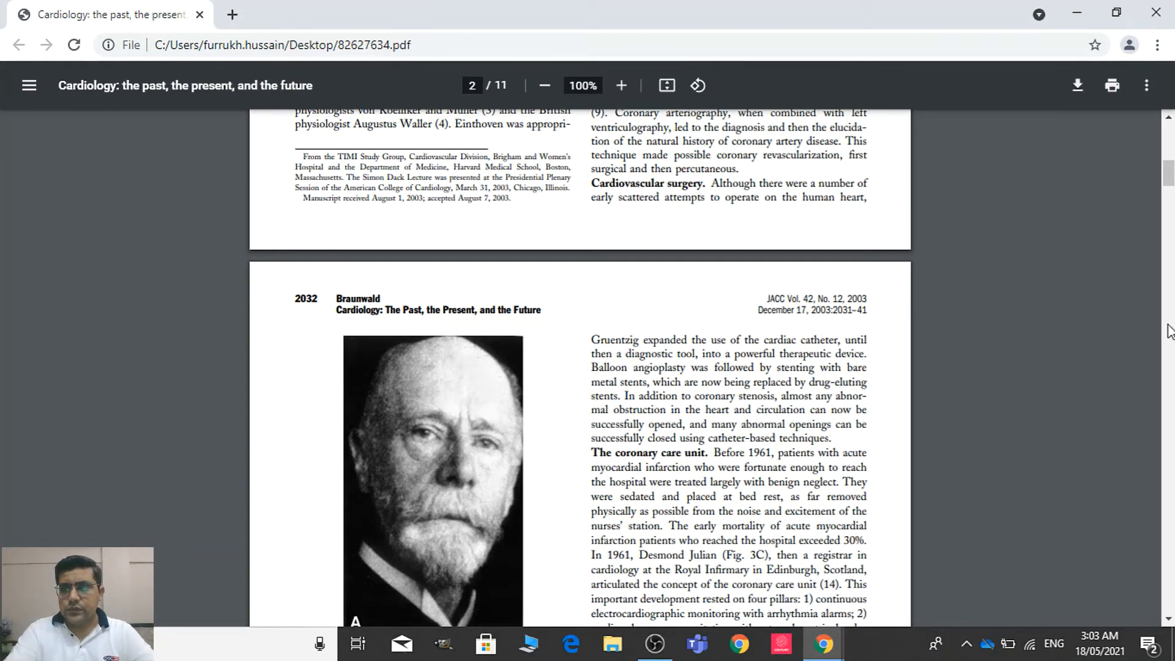
pyautogui.moveTo(1173, 173); pyautogui.dragTo(1173, 127)
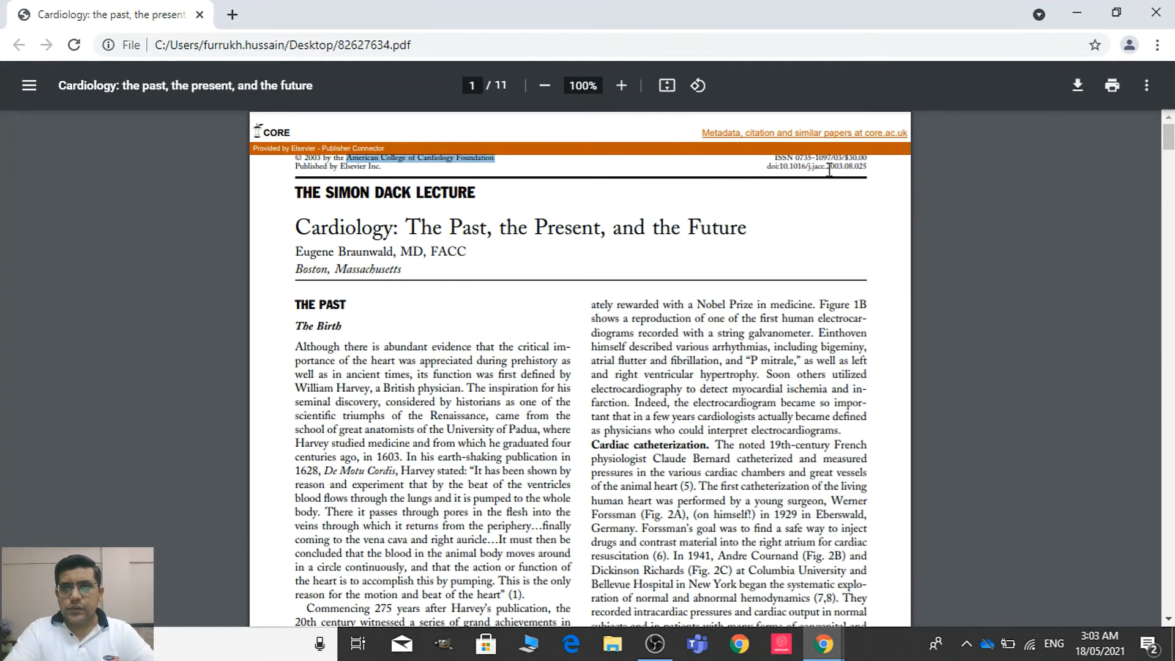
pyautogui.hotkey('alt', 'Tab')
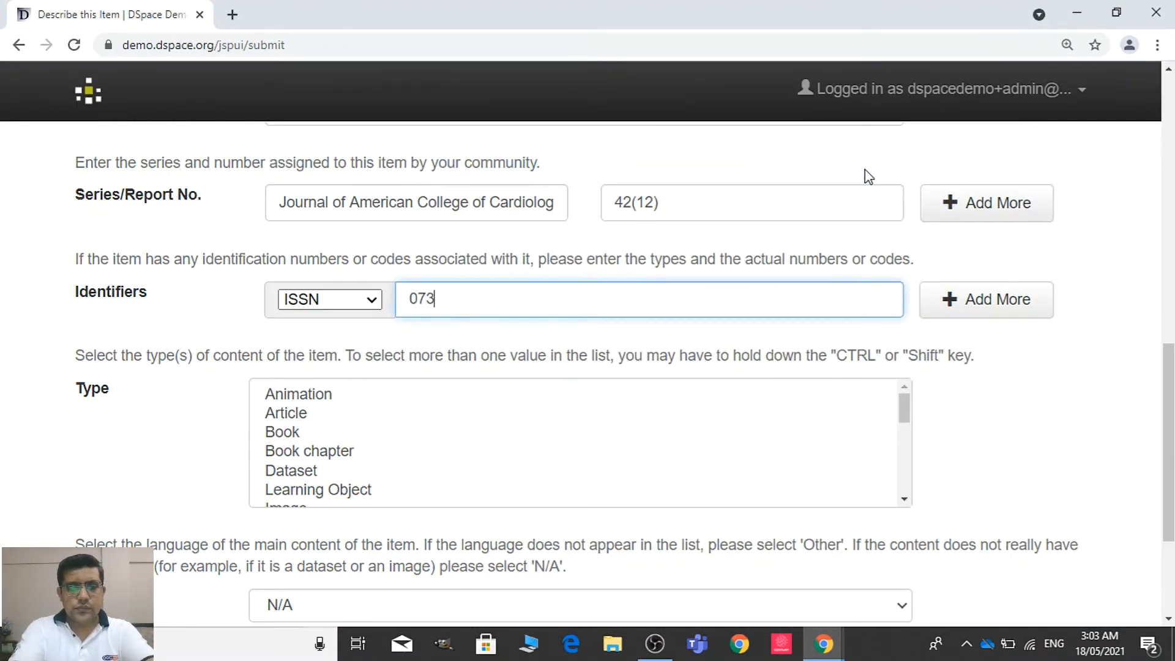
pyautogui.hotkey('alt', 'Tab')
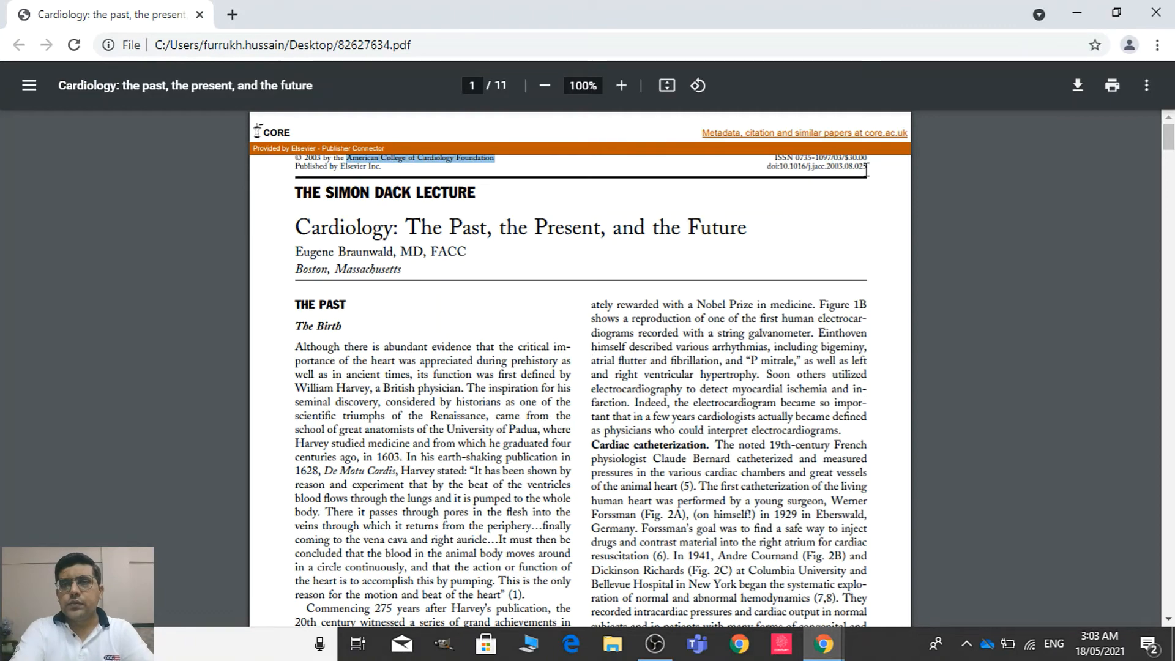
pyautogui.hotkey('alt', 'Tab')
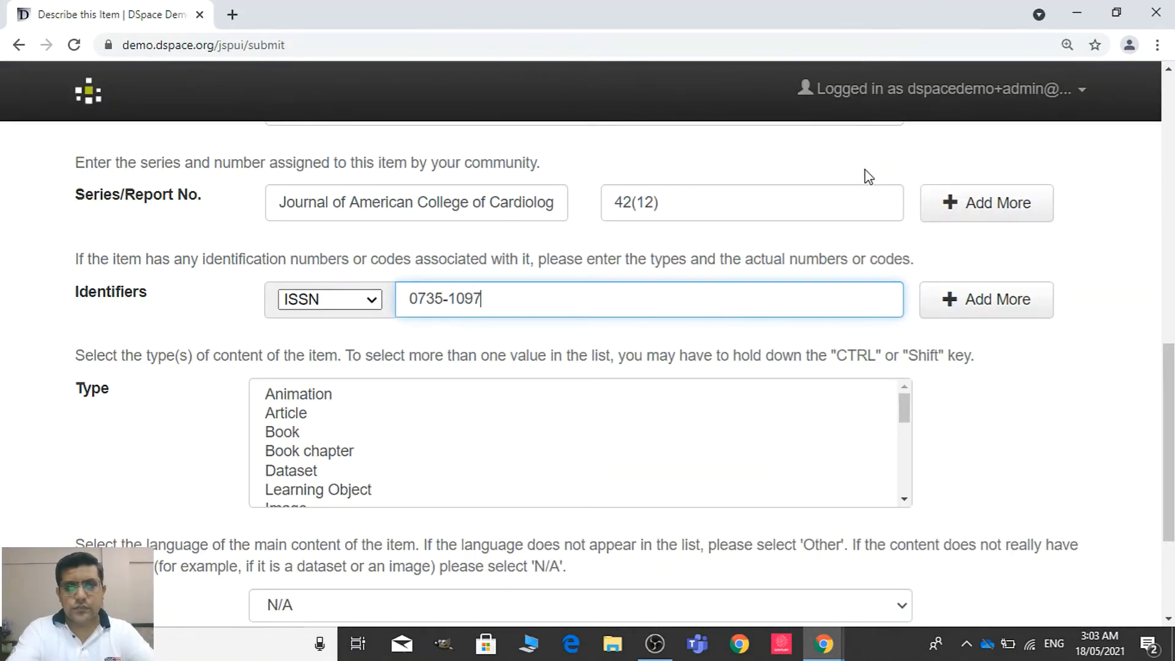
pyautogui.scroll(-3, 796, 196)
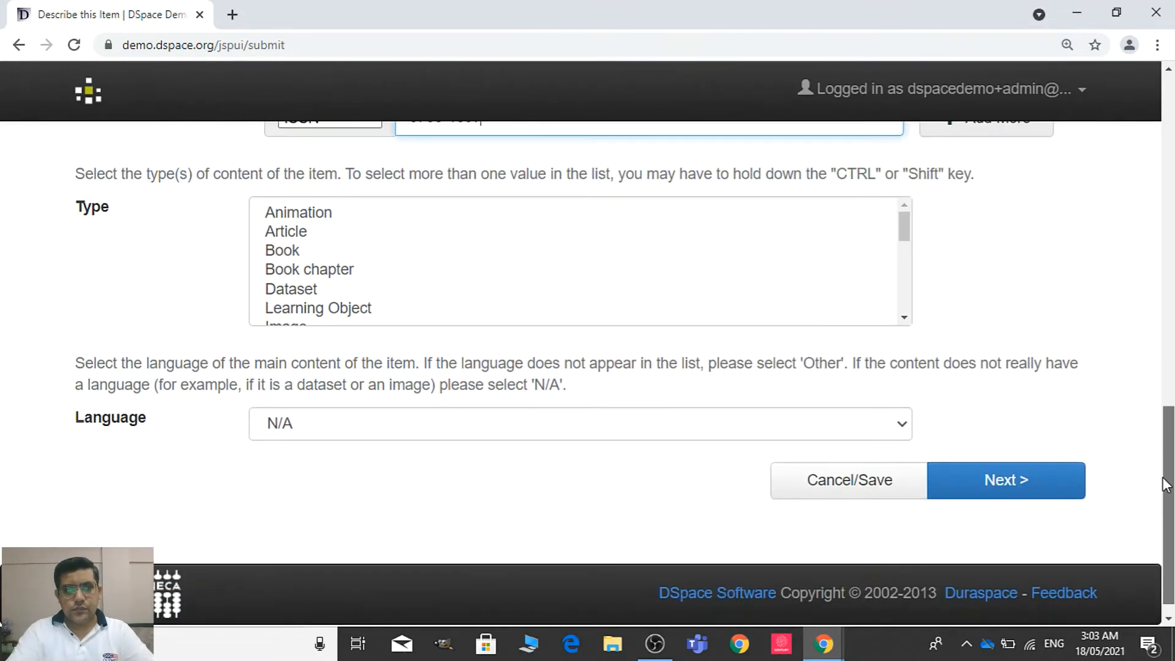
pyautogui.click(494, 231)
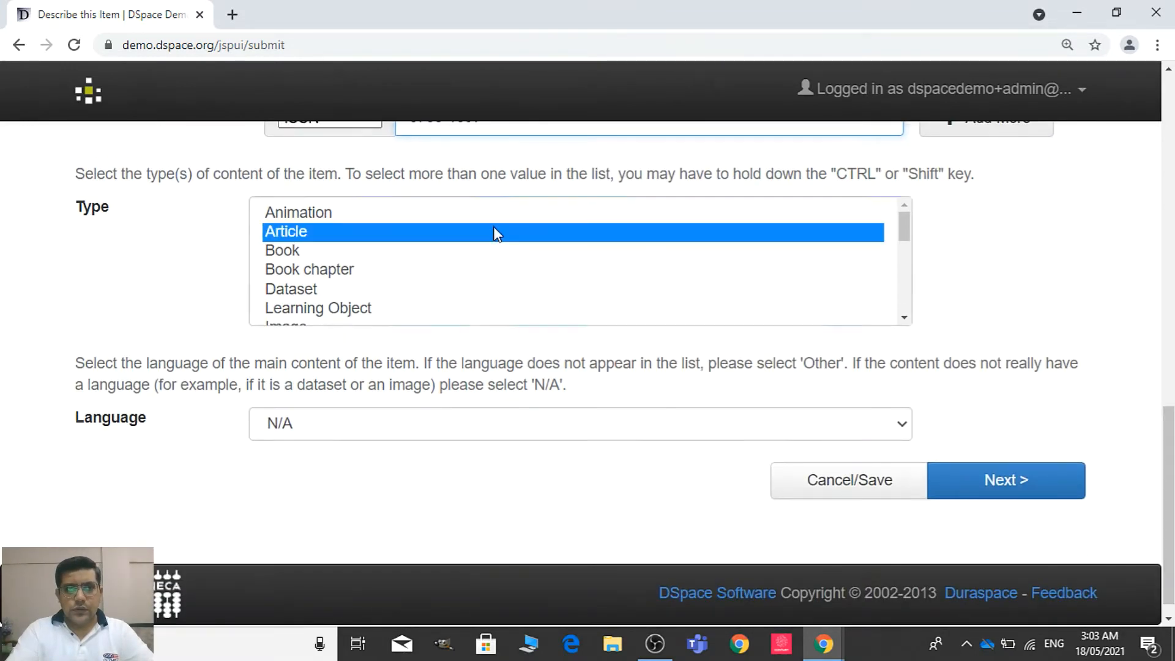
# Set the item's language to English and continue to the second description page
pyautogui.click(729, 444)
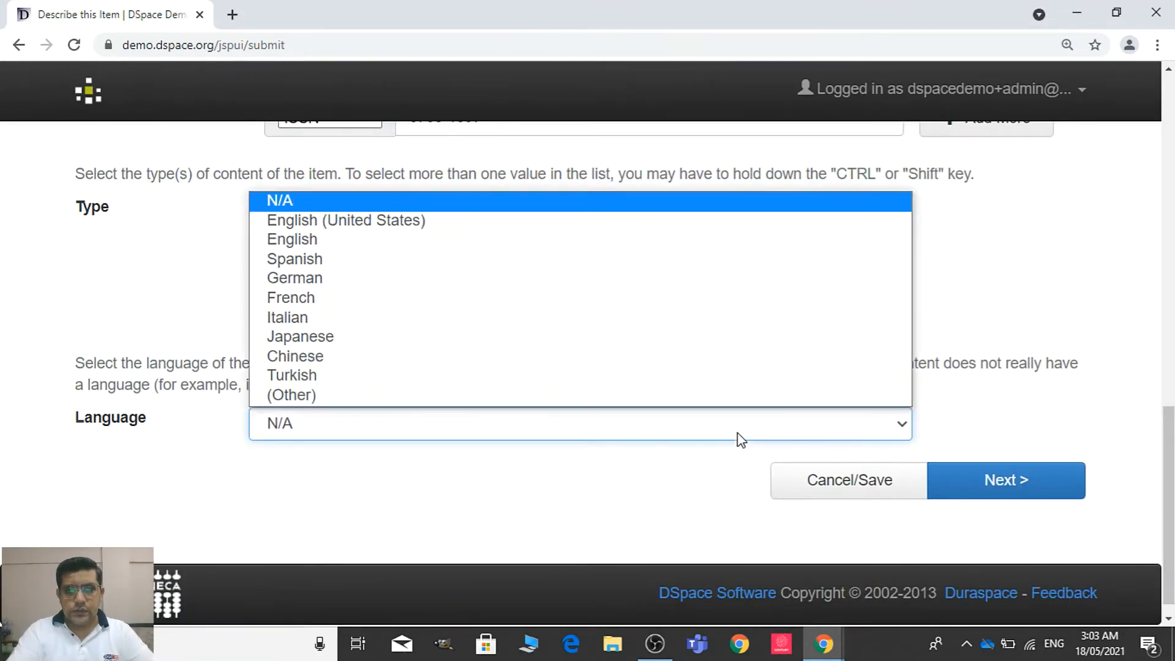
pyautogui.click(702, 240)
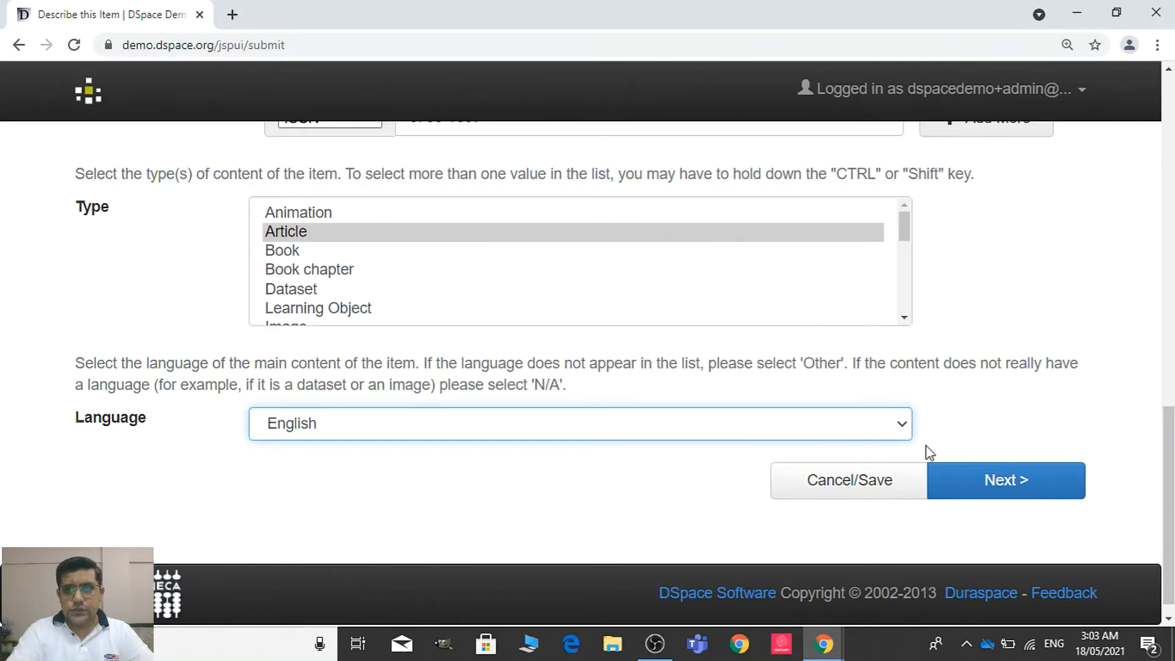
pyautogui.click(991, 480)
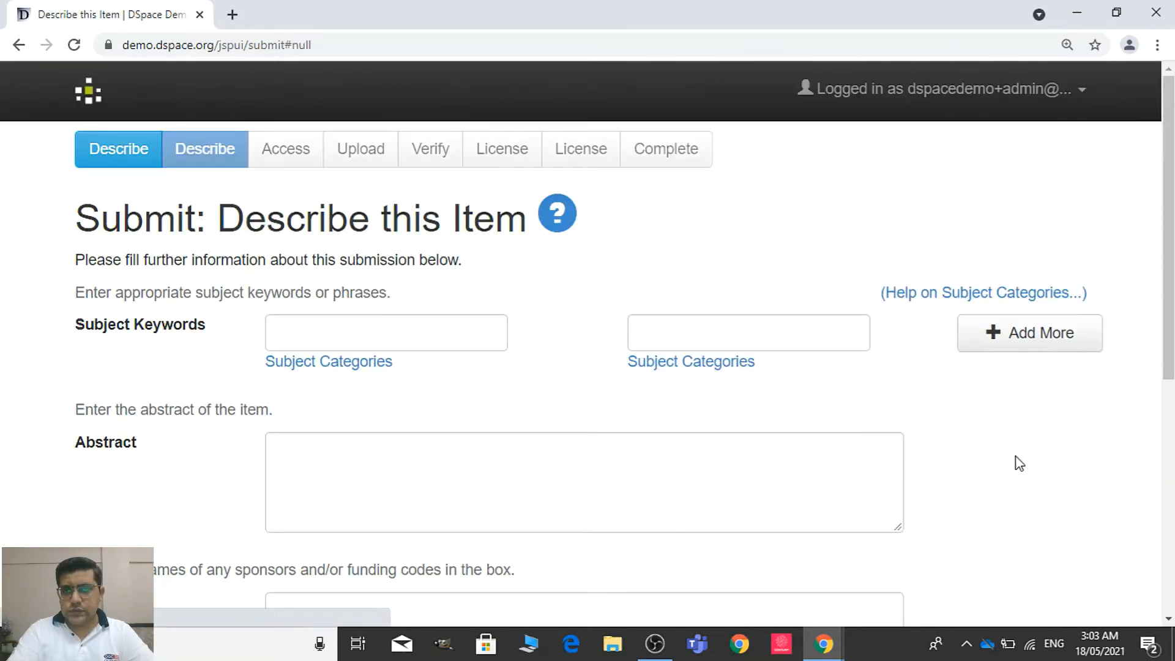
# Enter Cardiology, copied from the article's title, and Medicine as the two subject keywords
pyautogui.click(353, 329)
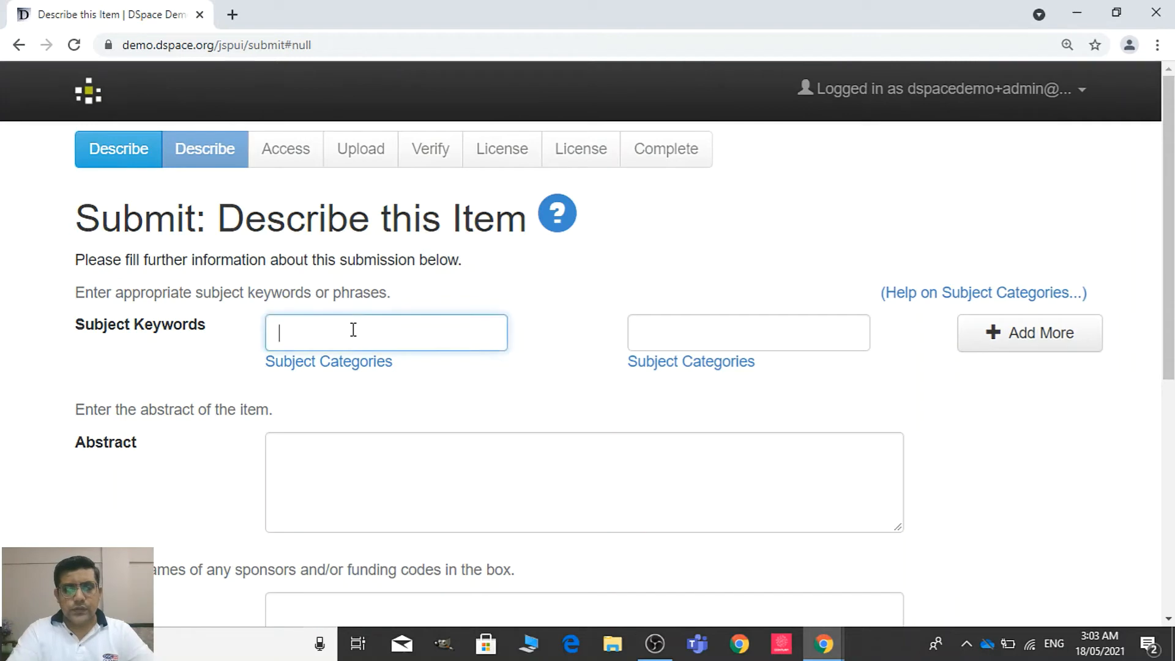
pyautogui.hotkey('alt', 'Tab')
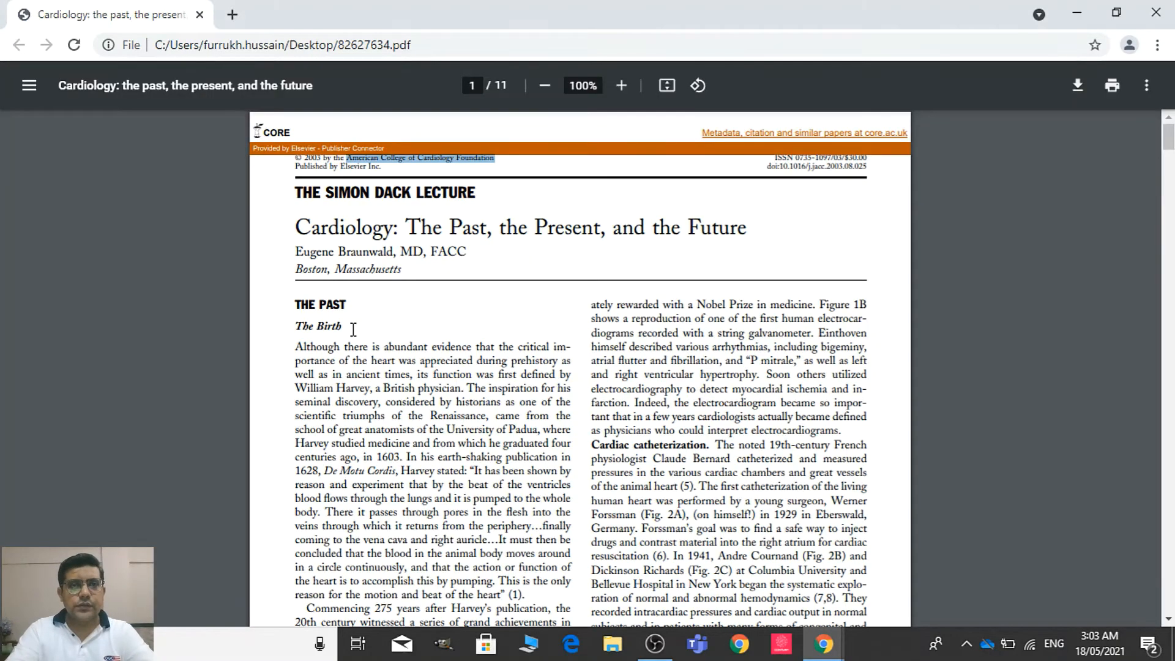
pyautogui.moveTo(296, 226); pyautogui.dragTo(389, 228)
pyautogui.hotkey('ctrl', 'c')
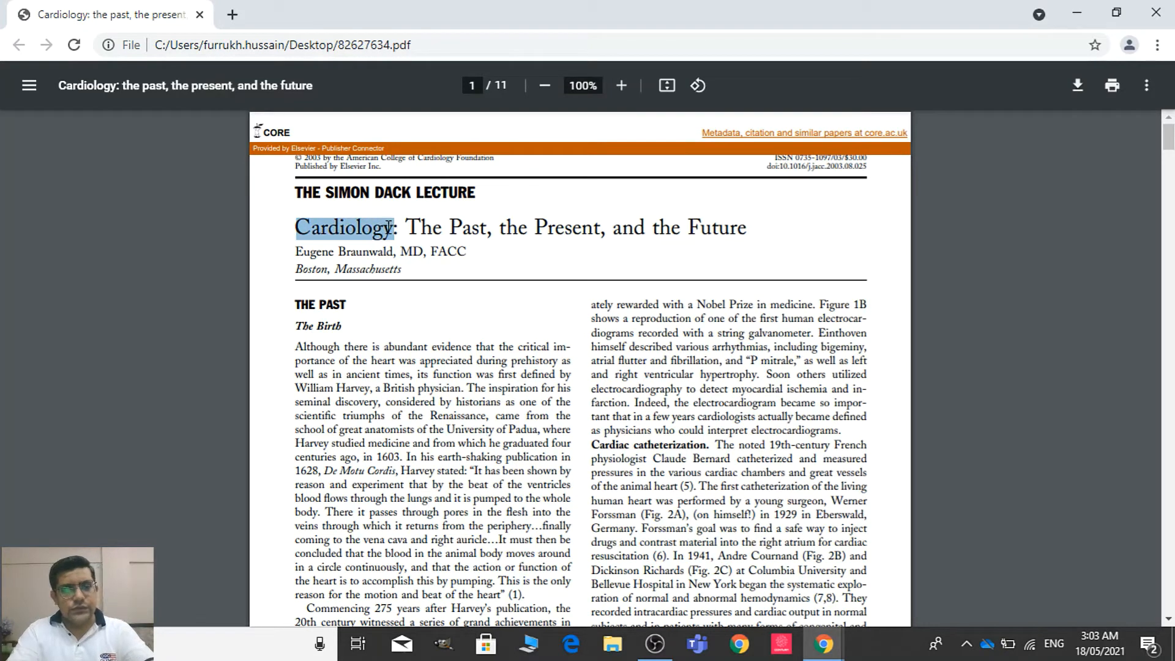
pyautogui.hotkey('alt', 'Tab')
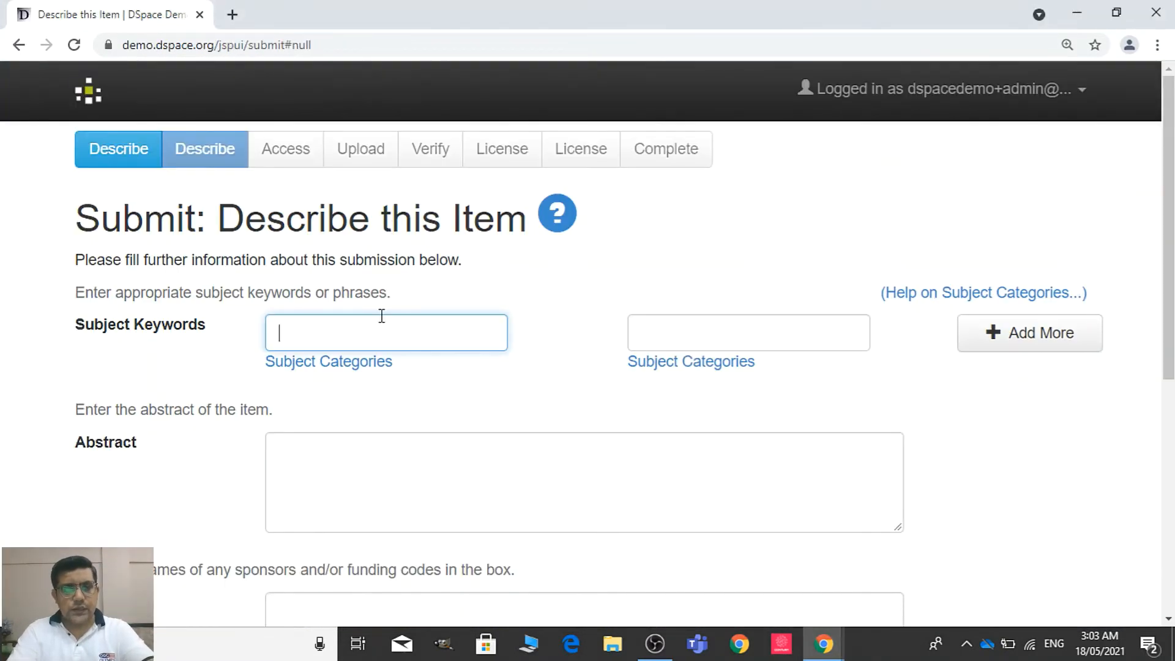
pyautogui.hotkey('ctrl', 'v')
pyautogui.click(654, 334)
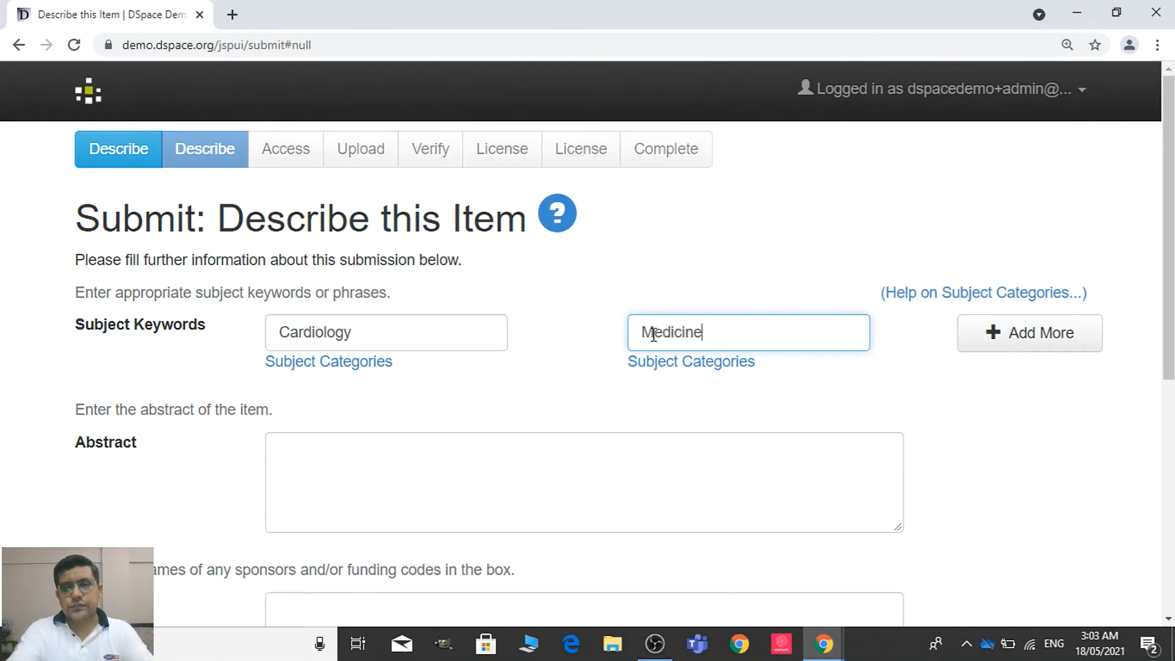
# Look through the opening pages of the article PDF for an abstract to use in the submission
pyautogui.hotkey('alt', 'Tab')
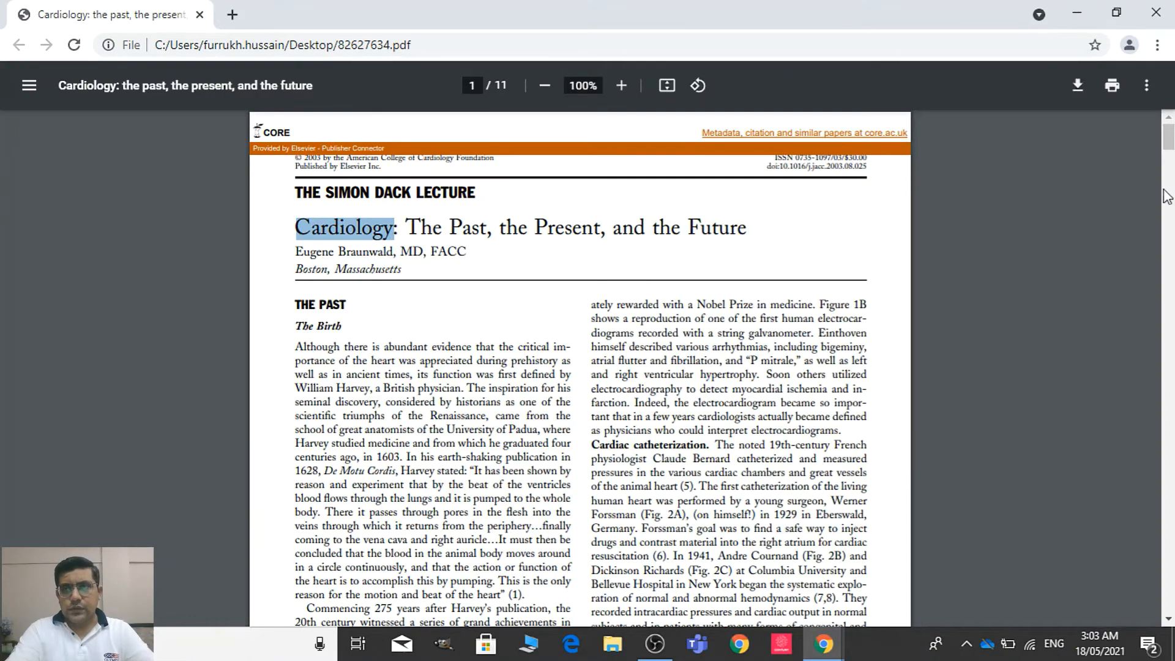
pyautogui.scroll(-6, 580, 367)
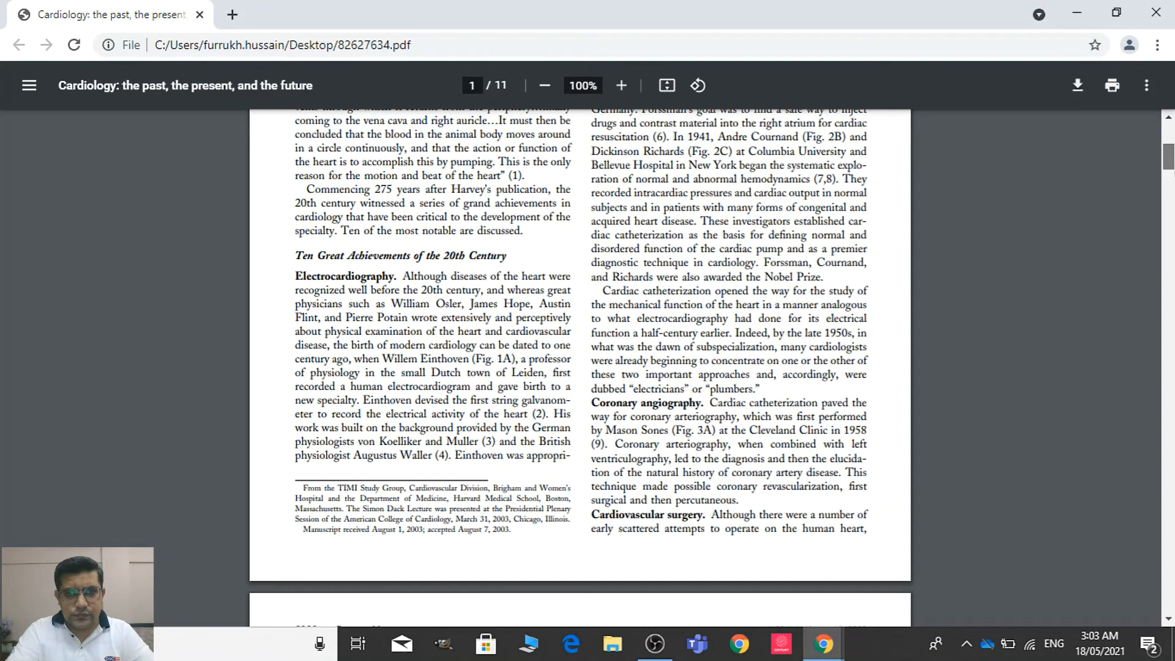
pyautogui.scroll(-14, 581, 367)
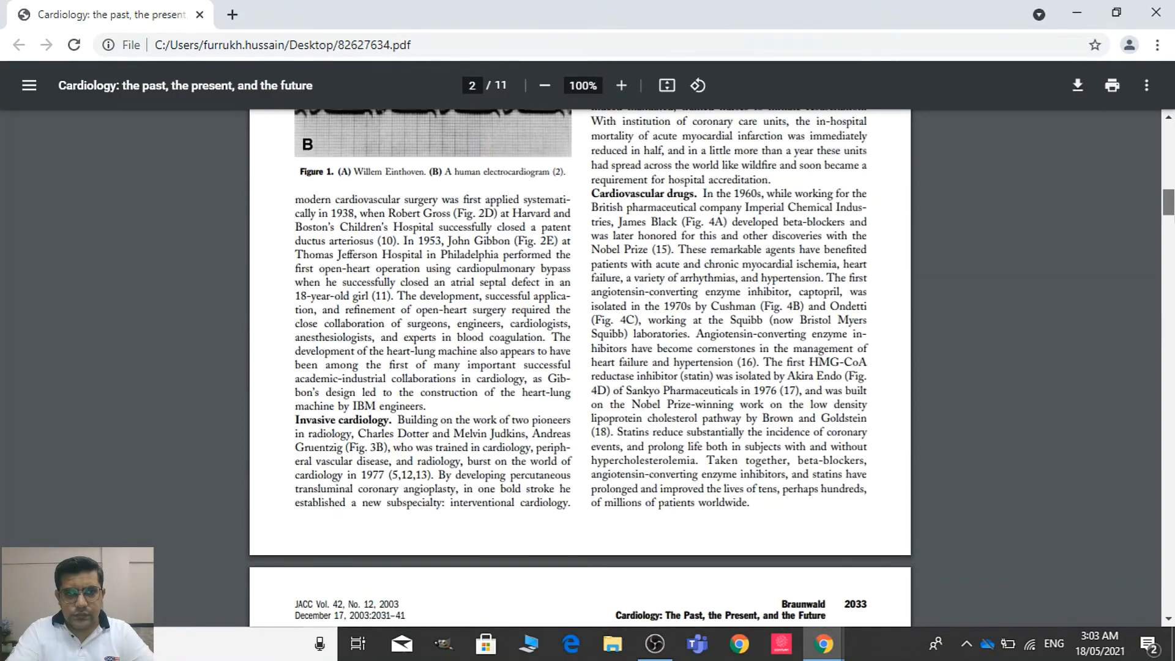
pyautogui.press('Home')
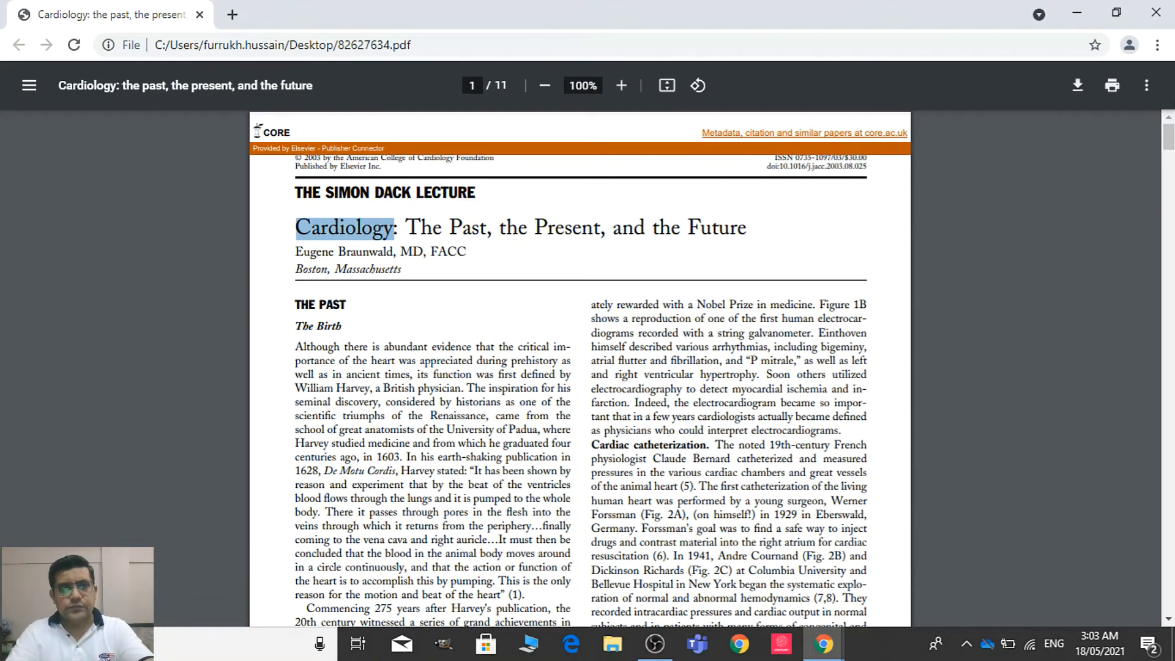
pyautogui.hotkey('alt', 'Tab')
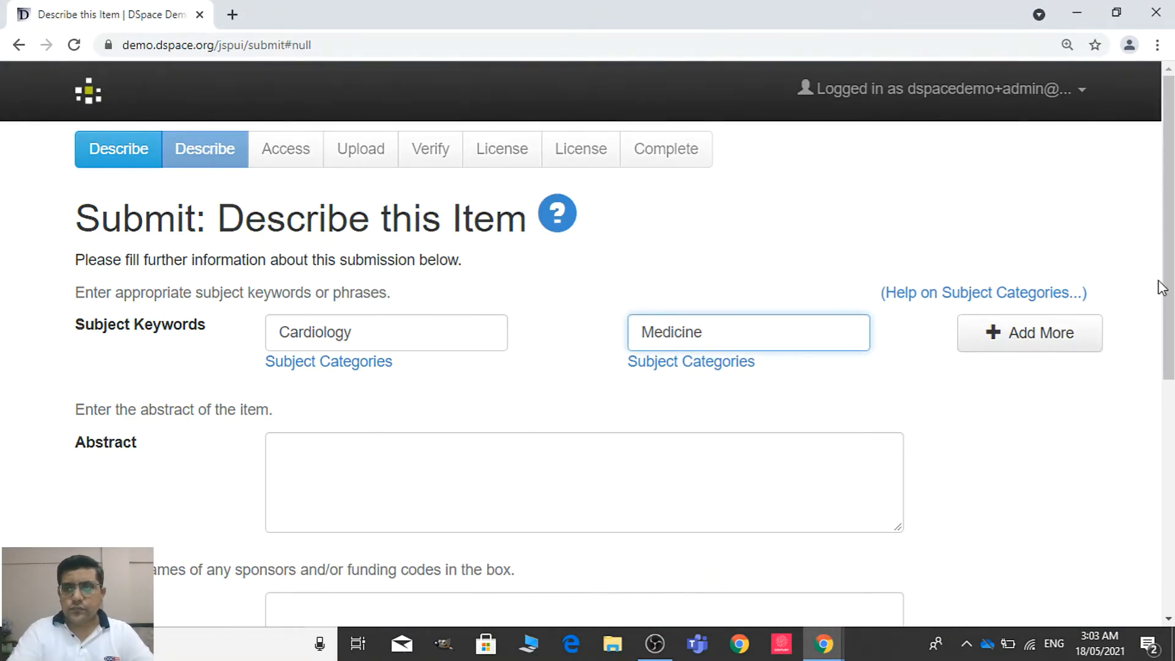
pyautogui.moveTo(1169, 263); pyautogui.dragTo(1168, 323)
pyautogui.click(689, 422)
pyautogui.hotkey('alt', 'Tab')
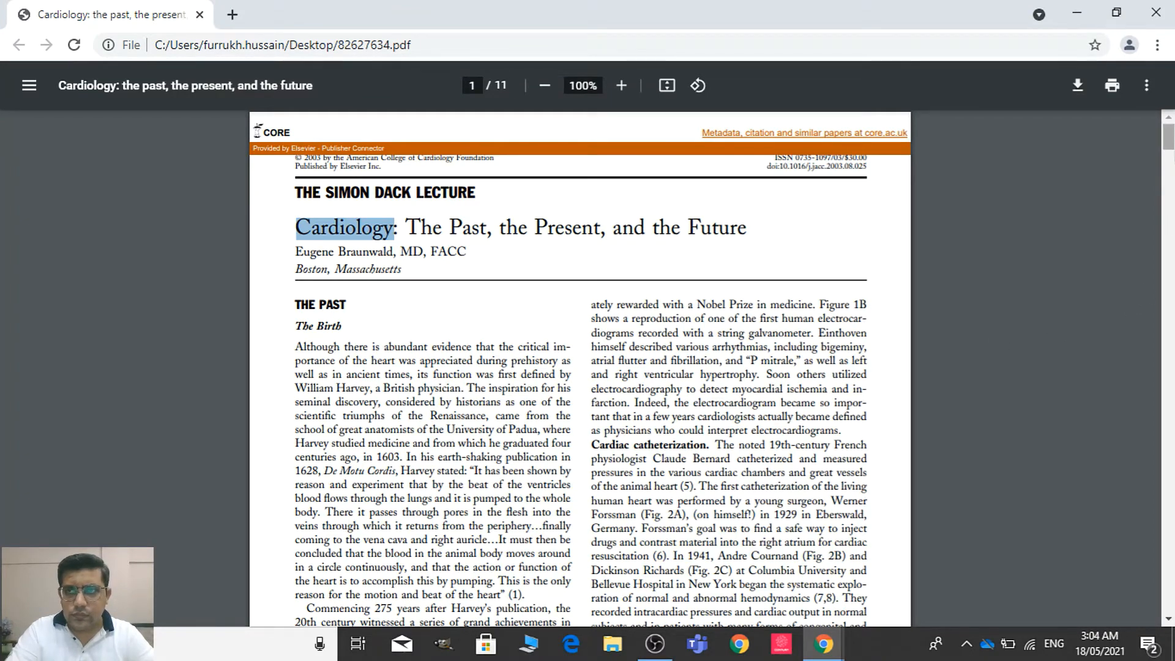
pyautogui.scroll(-10, 580, 368)
pyautogui.scroll(-1, 580, 367)
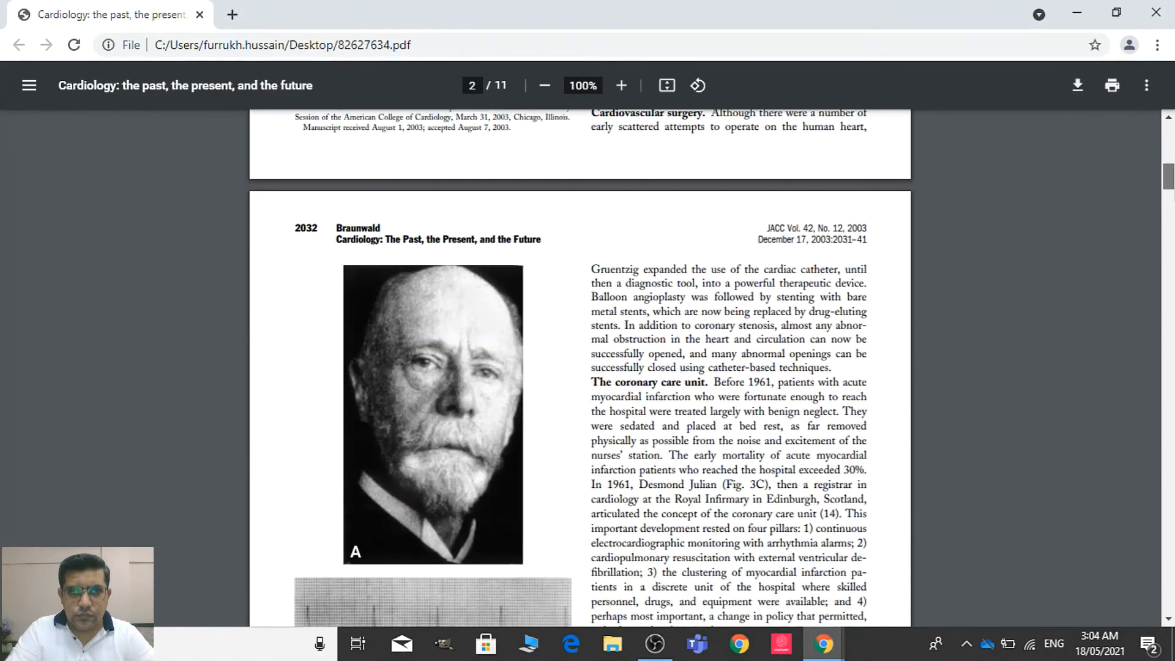
pyautogui.moveTo(1174, 189); pyautogui.dragTo(1169, 155)
pyautogui.hotkey('alt', 'Tab')
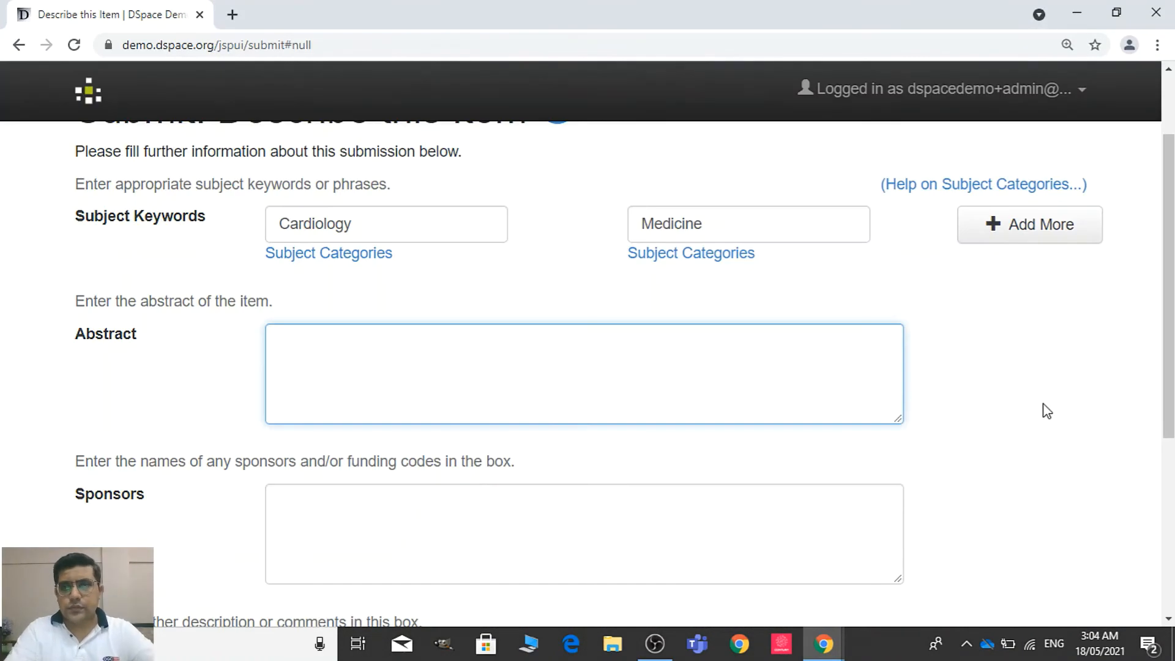
# Leave abstract, sponsors and description empty, and continue past the access settings without making the item private or setting an embargo
pyautogui.moveTo(1167, 298); pyautogui.dragTo(1163, 458)
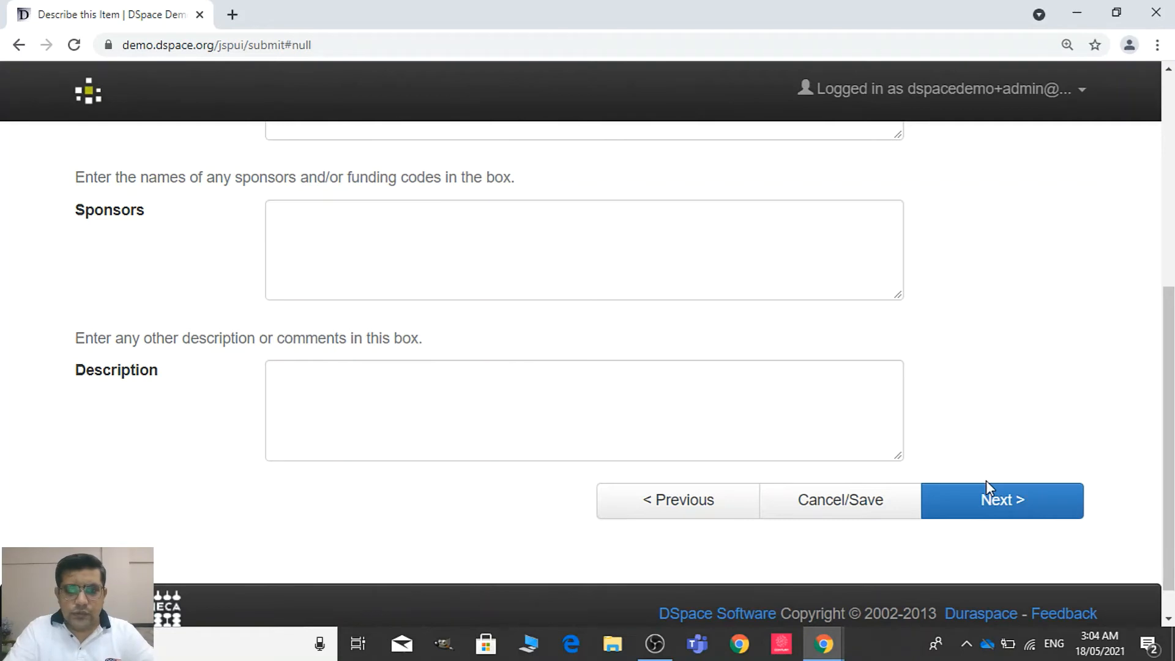
pyautogui.click(1024, 519)
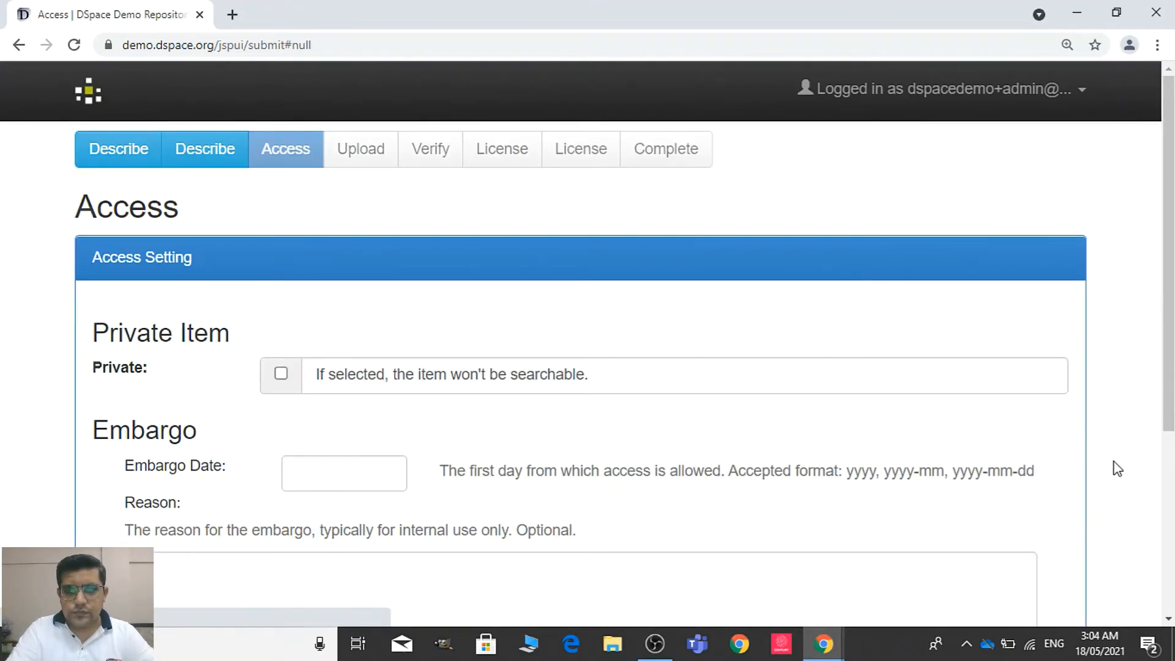
pyautogui.moveTo(1164, 373); pyautogui.dragTo(1164, 475)
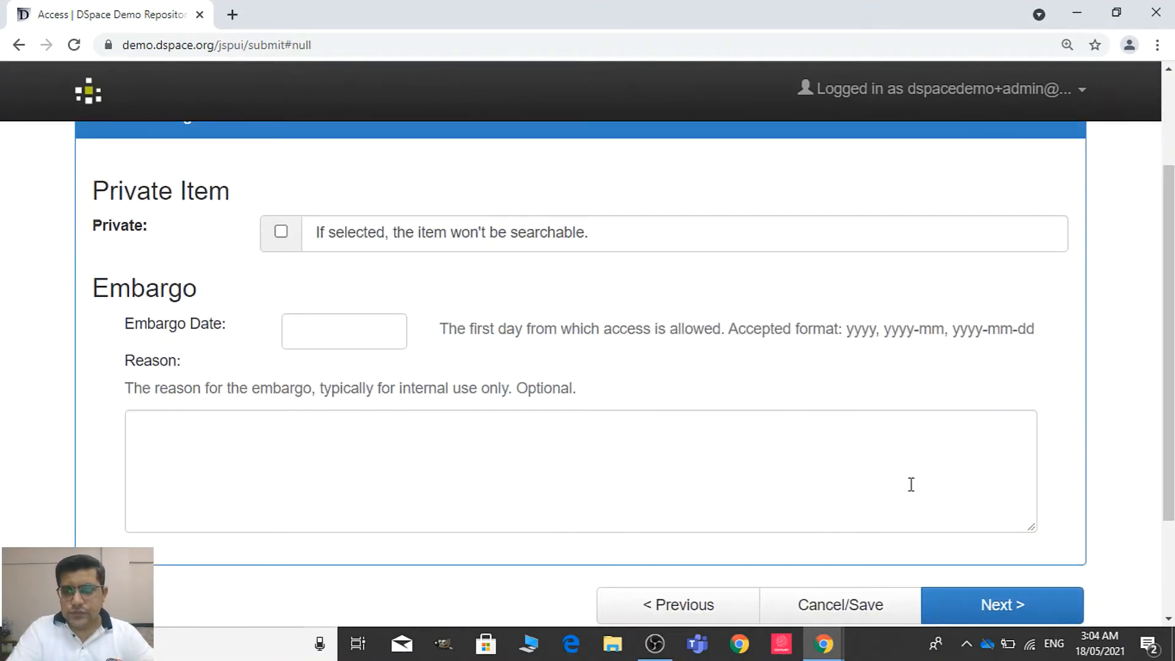
pyautogui.click(972, 615)
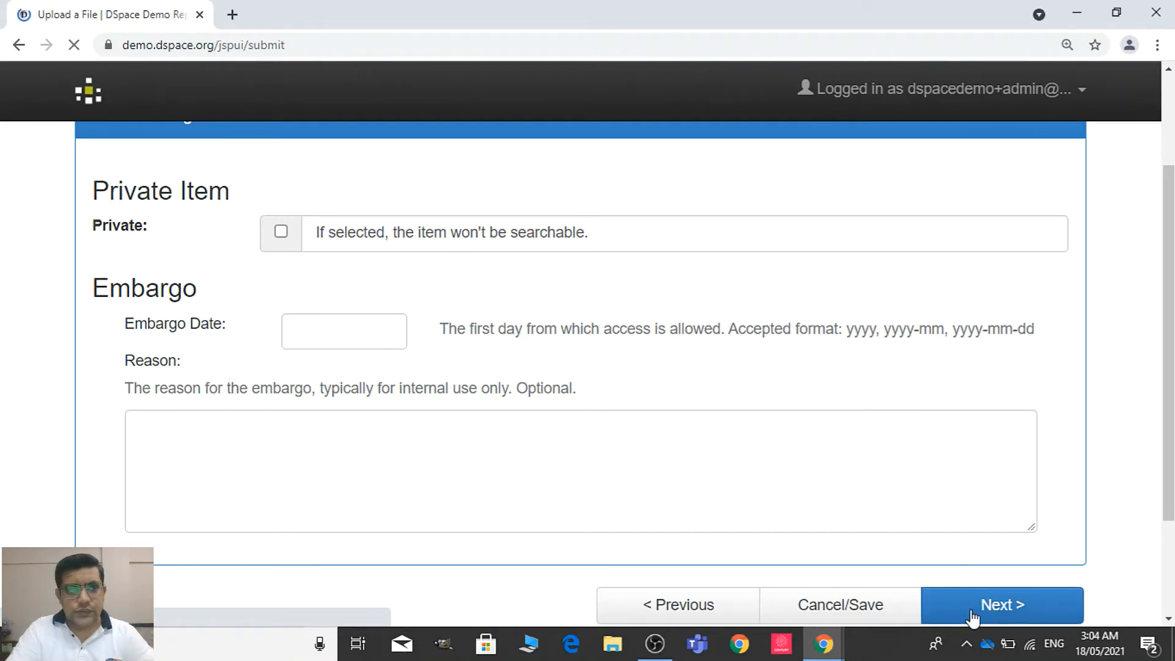
# Upload 82627634.pdf from the Desktop as the item's file, without a file description
pyautogui.scroll(-3, 1159, 372)
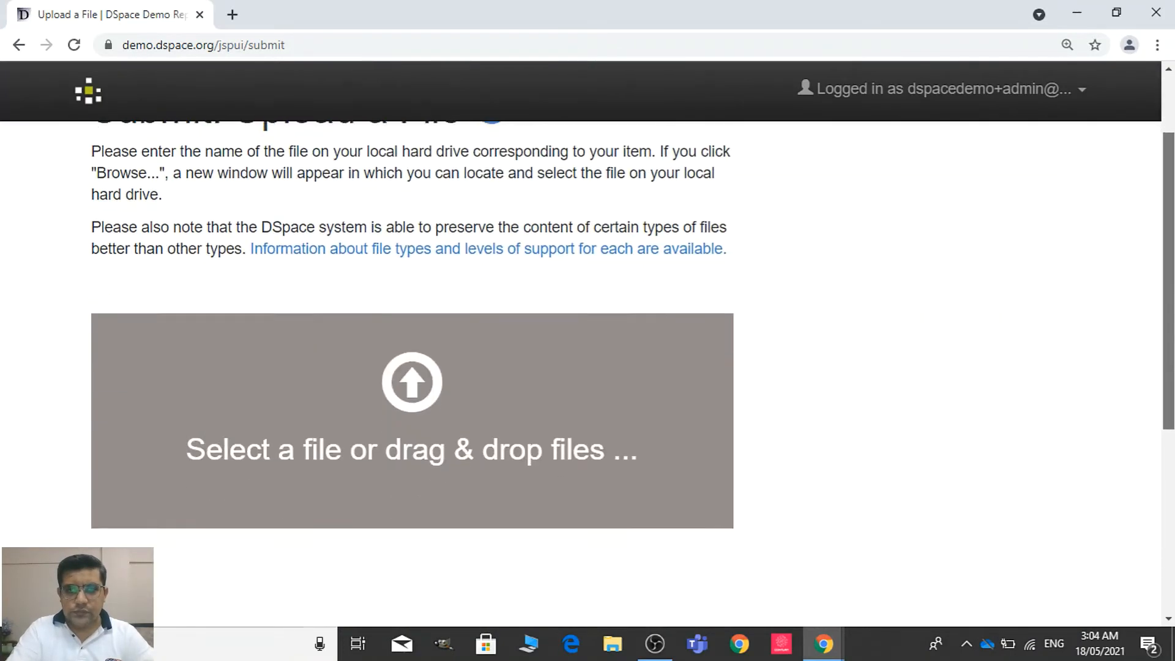
pyautogui.click(503, 415)
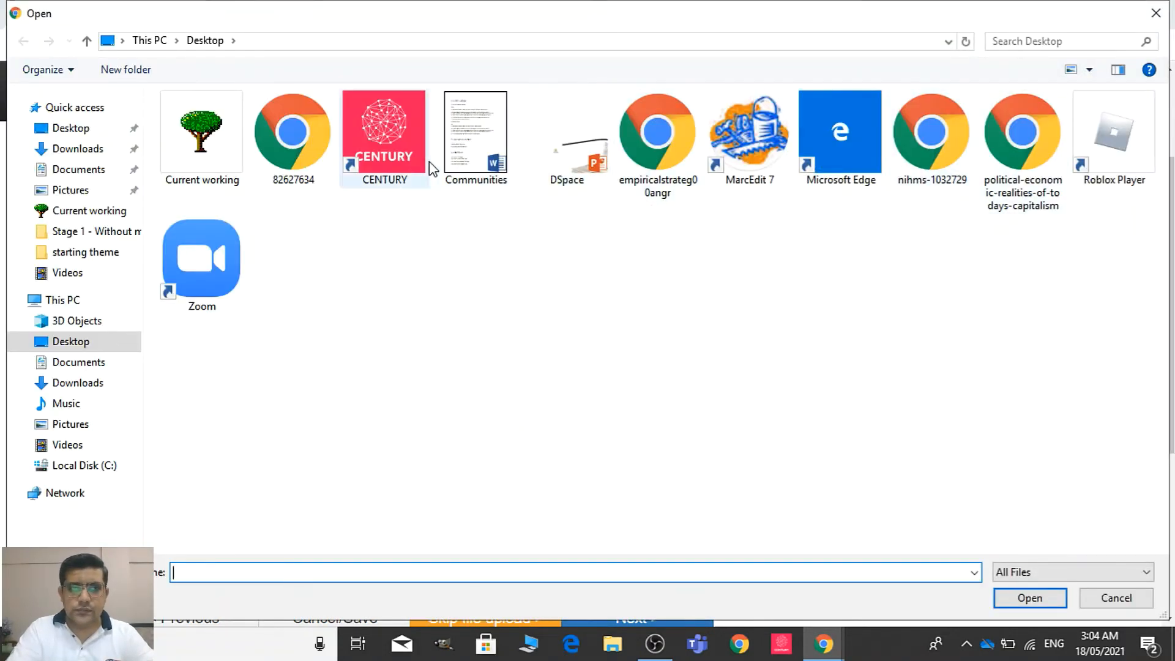
pyautogui.doubleClick(287, 150)
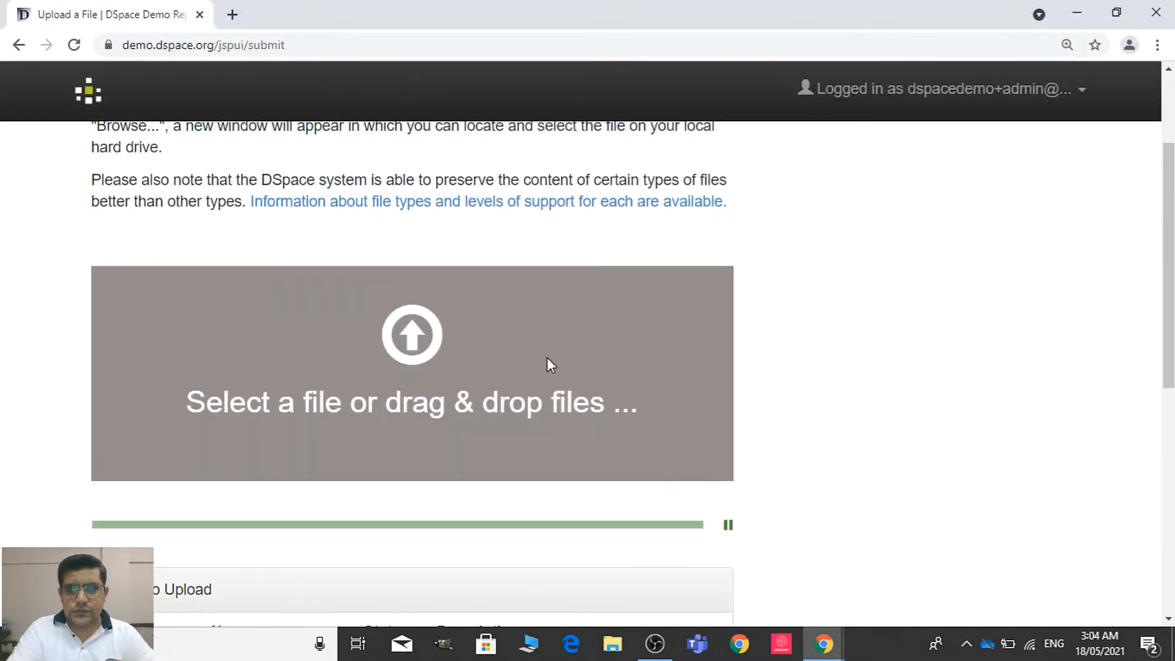
pyautogui.scroll(-3, 1170, 298)
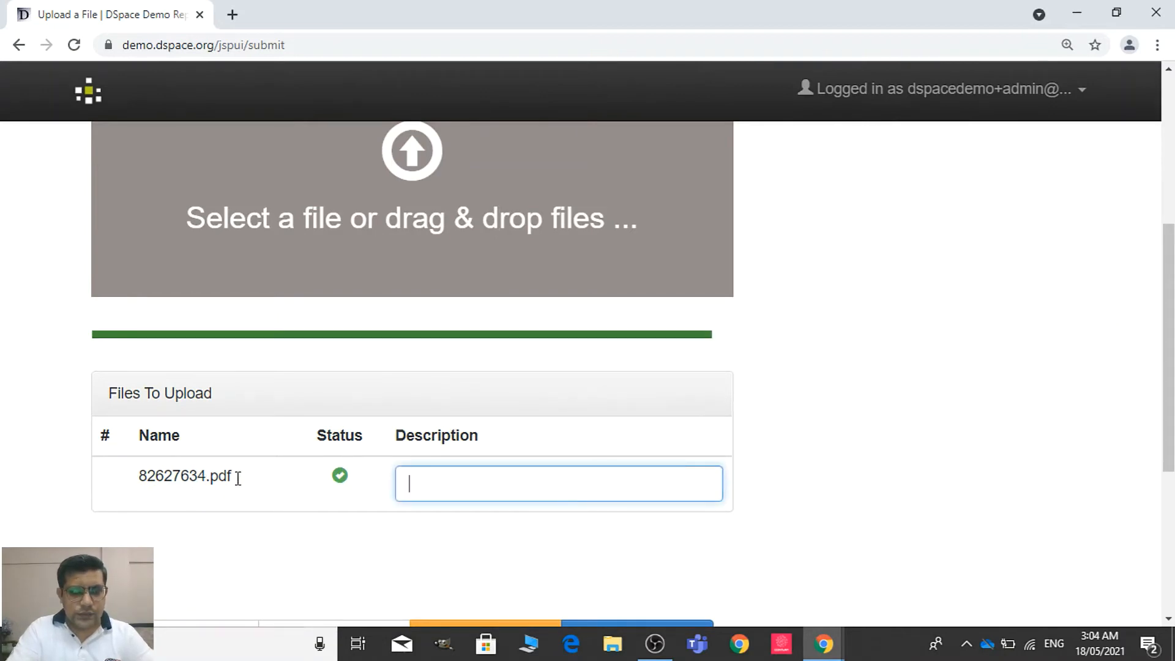
pyautogui.moveTo(1169, 349); pyautogui.dragTo(1169, 451)
pyautogui.click(676, 416)
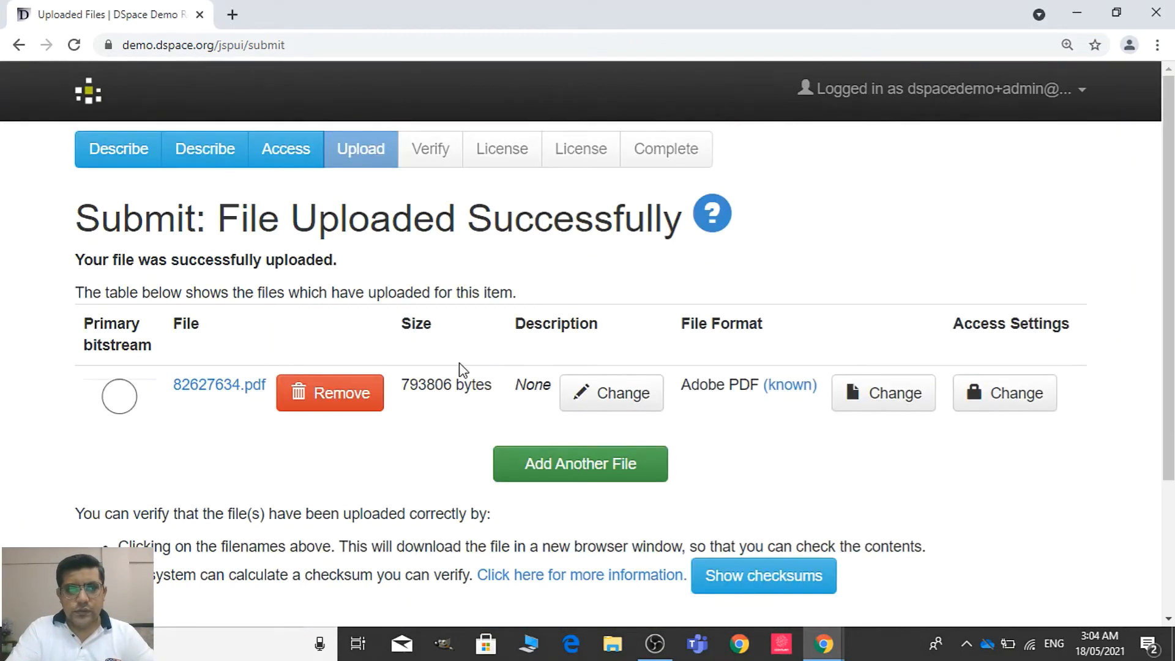
# Mark 82627634.pdf as the primary bitstream and continue to the verification page
pyautogui.click(112, 403)
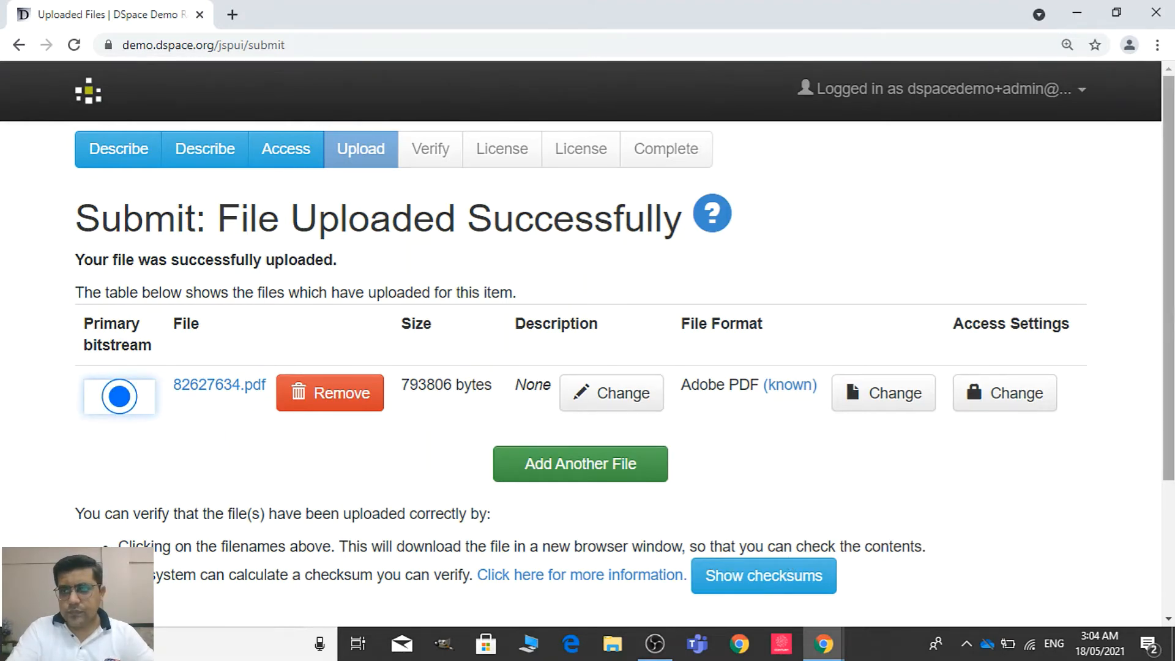
pyautogui.scroll(-3, 1168, 456)
pyautogui.click(961, 480)
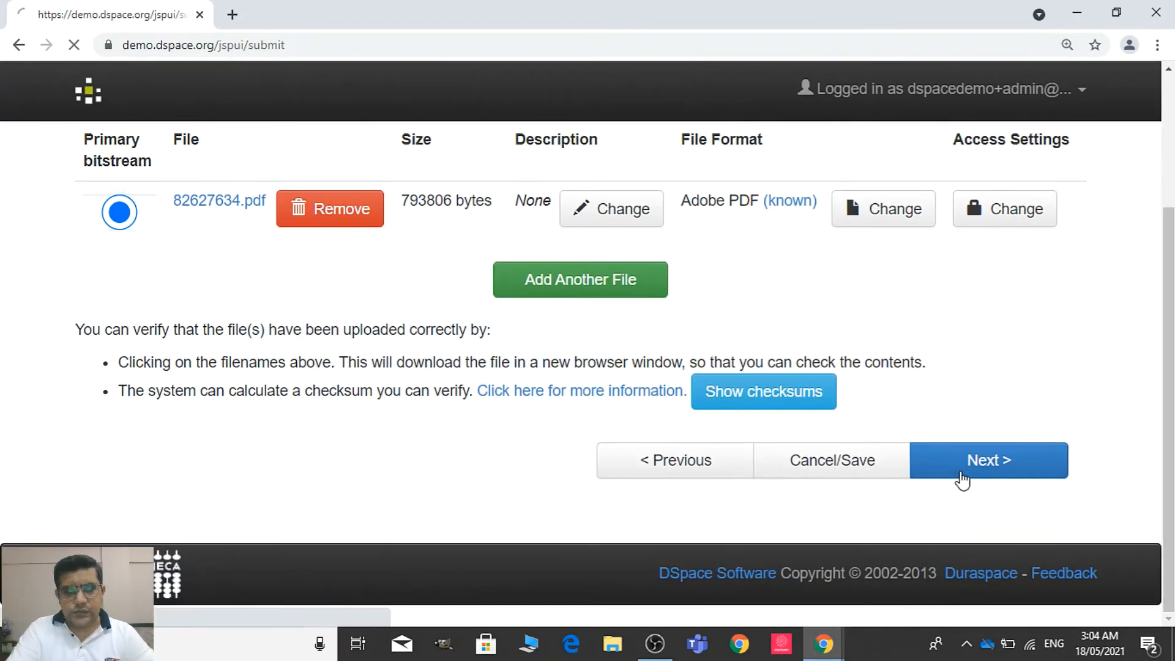
# Review the submission's metadata, access setting and uploaded file, and proceed to the Creative Commons license page
pyautogui.scroll(-2, 1169, 245)
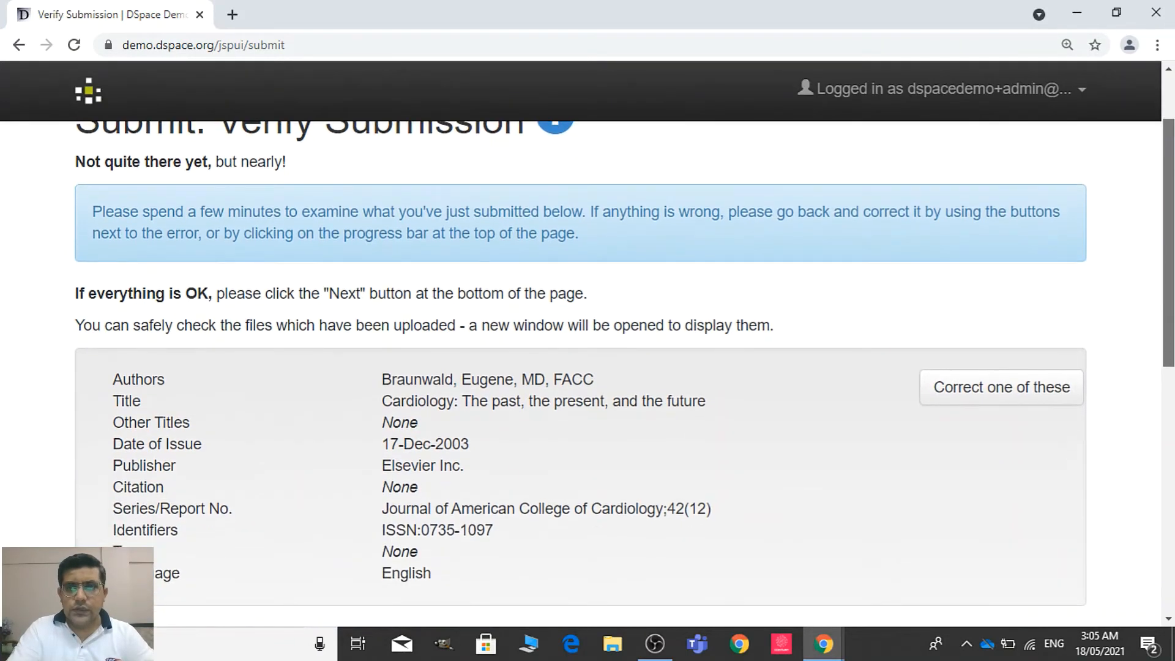
pyautogui.scroll(-1, 1169, 275)
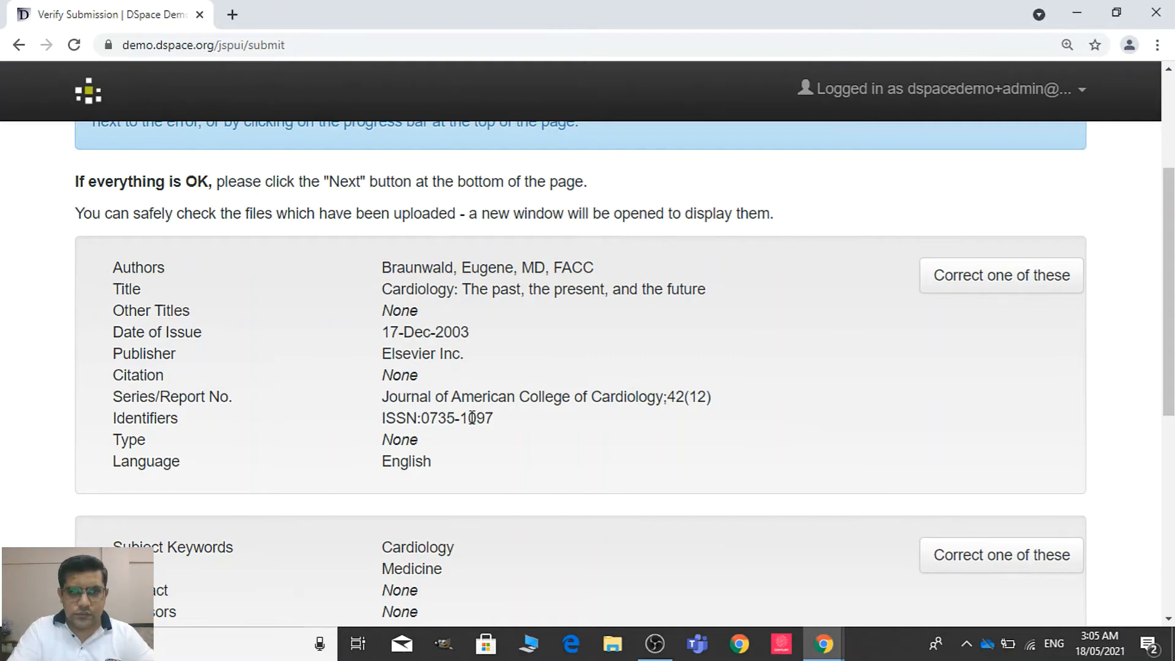
pyautogui.scroll(-6, 1169, 276)
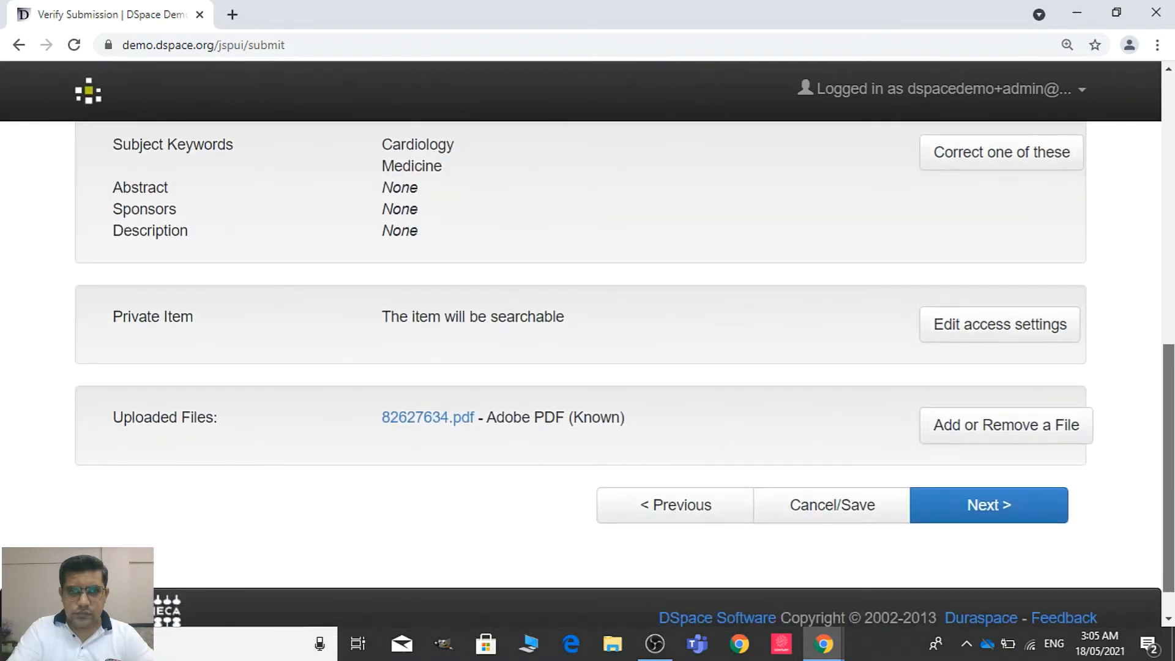
pyautogui.moveTo(1169, 452); pyautogui.dragTo(1169, 402)
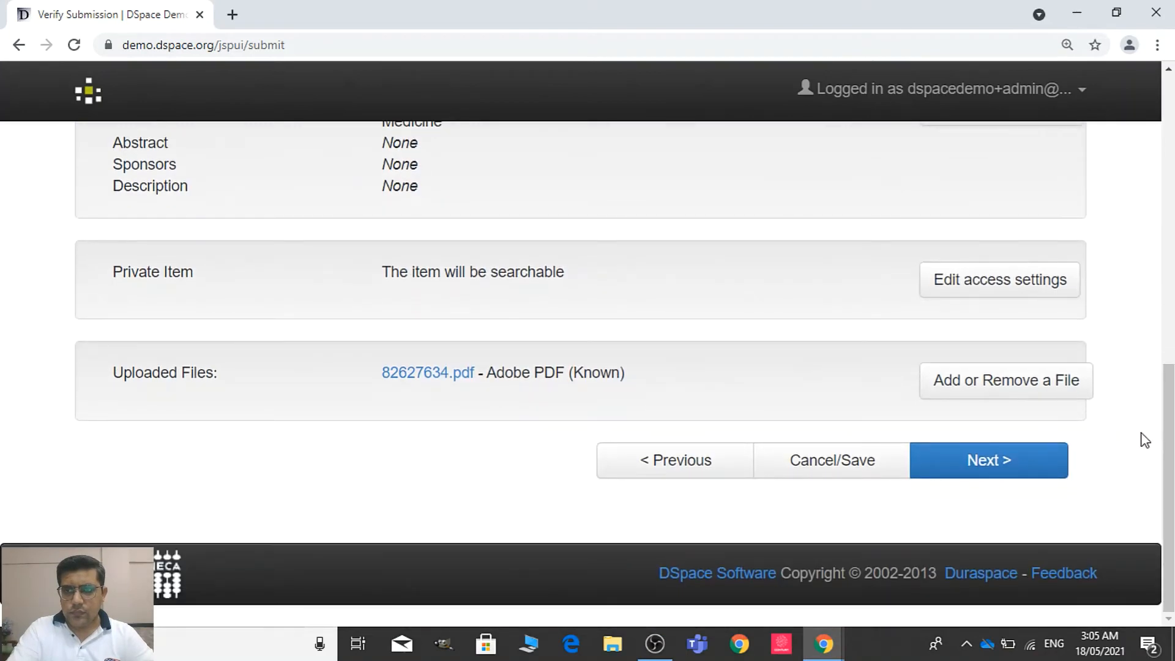
pyautogui.click(946, 471)
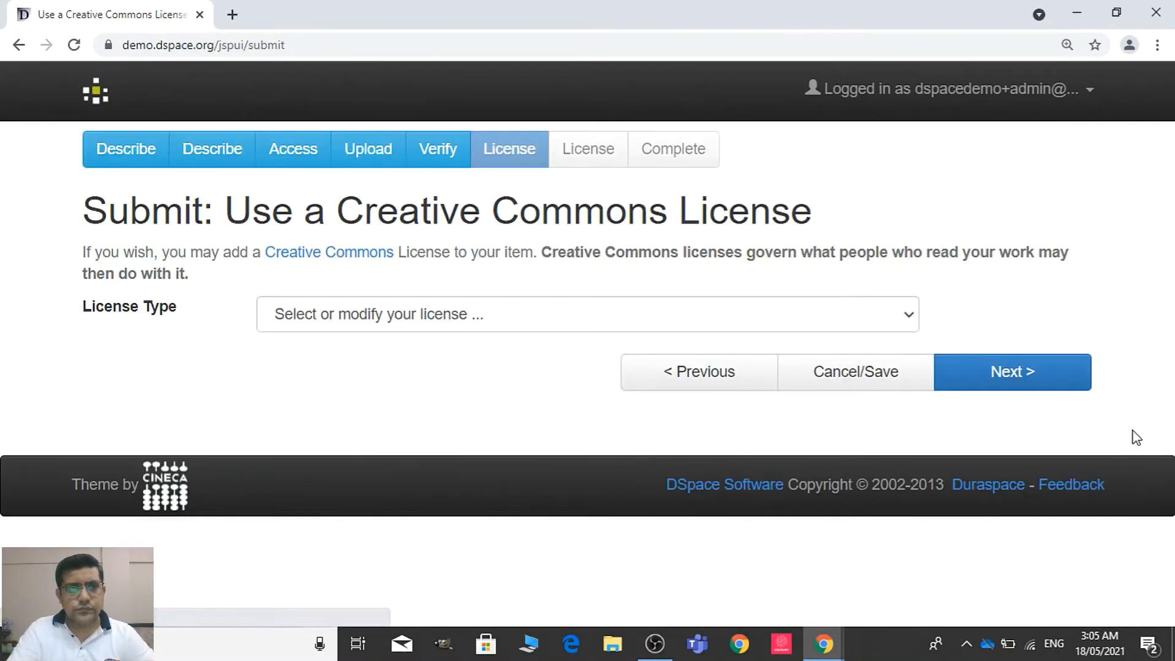
# Choose Creative Commons as the item's license type and continue to the distribution license page
pyautogui.click(621, 322)
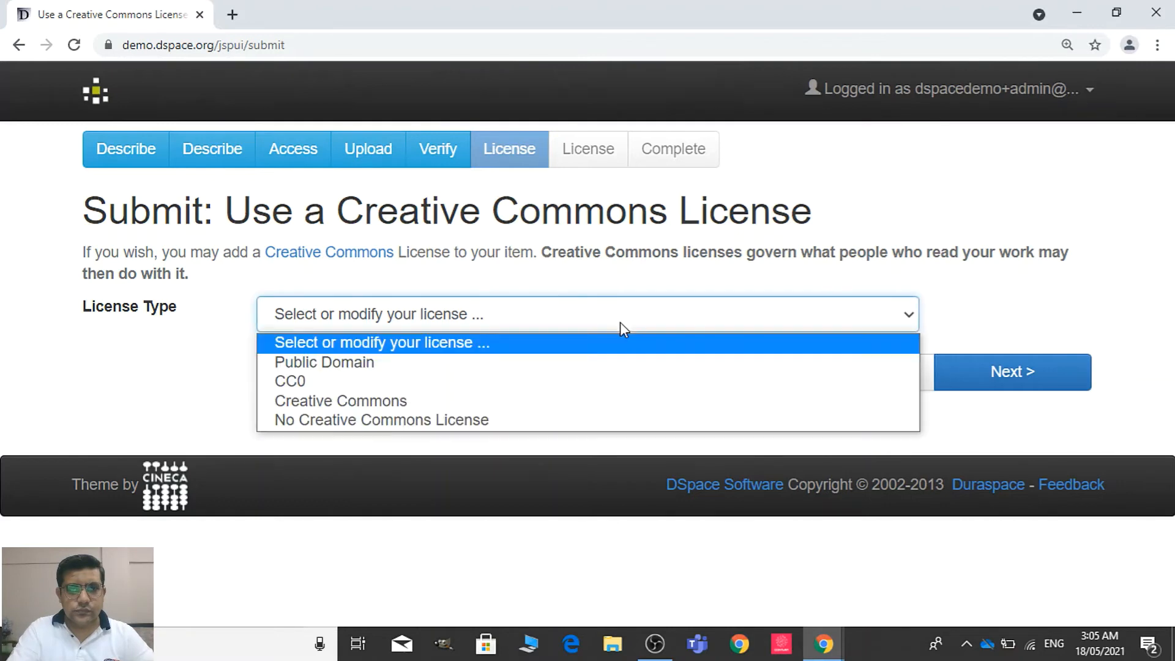
pyautogui.click(557, 402)
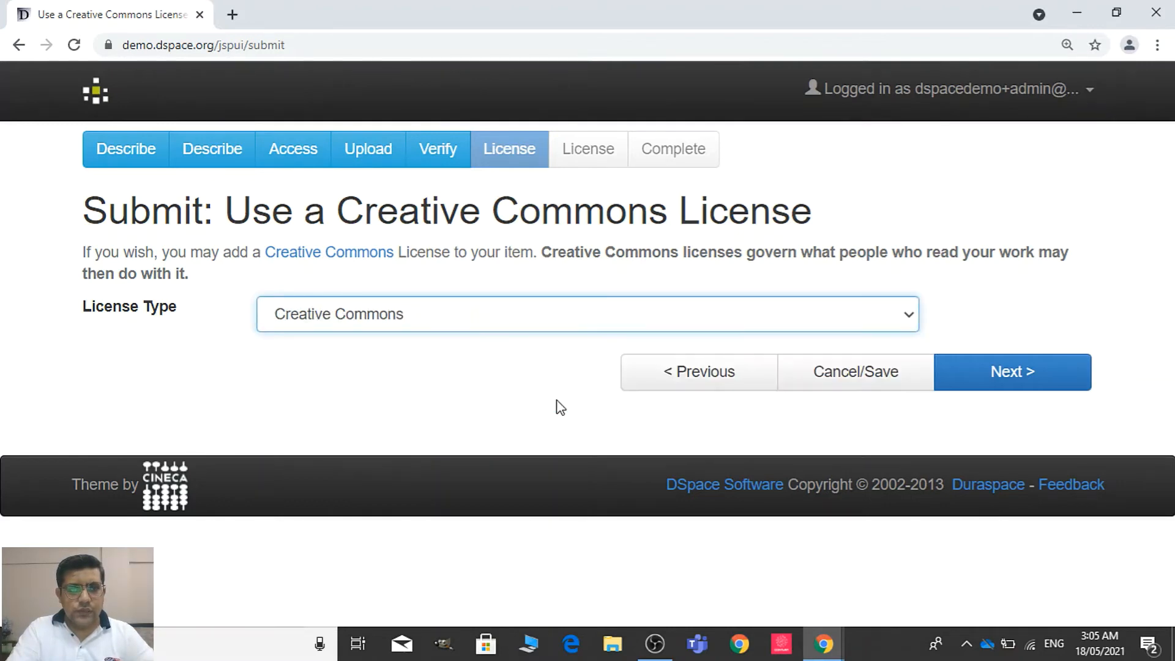
pyautogui.click(627, 325)
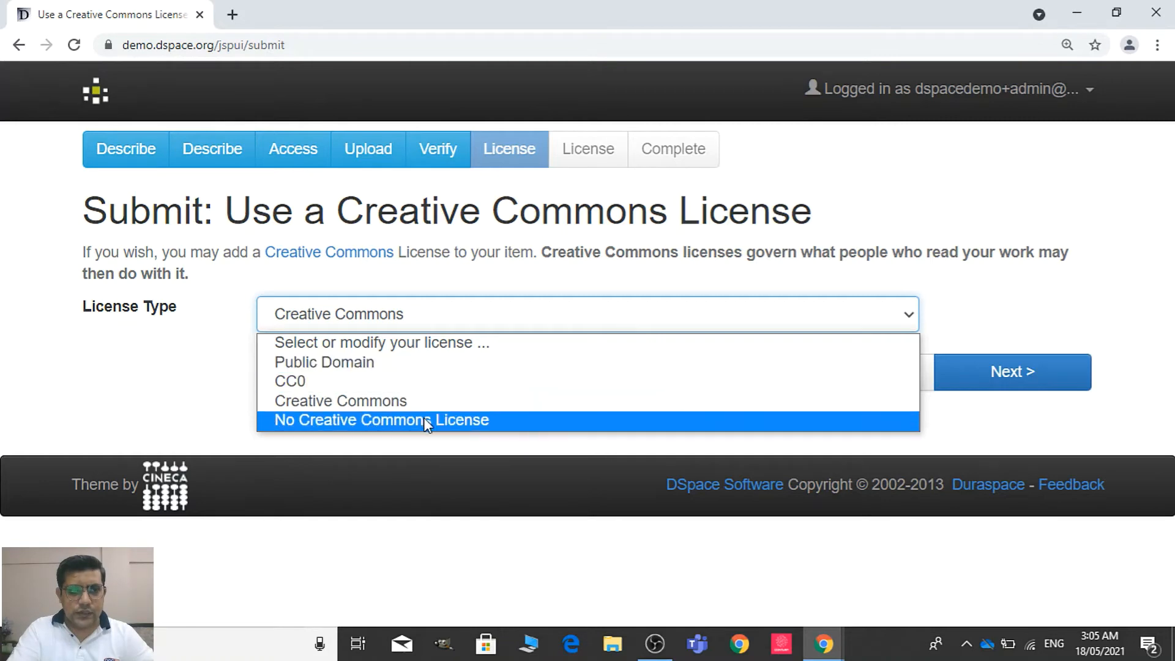
pyautogui.click(433, 401)
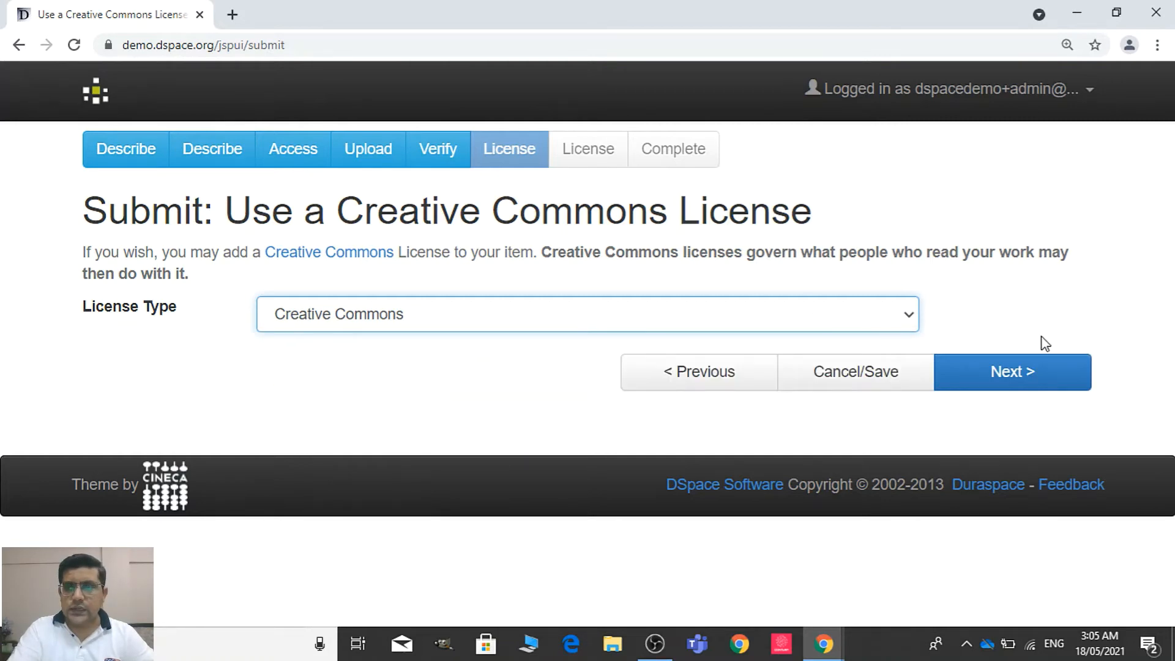
pyautogui.click(1042, 375)
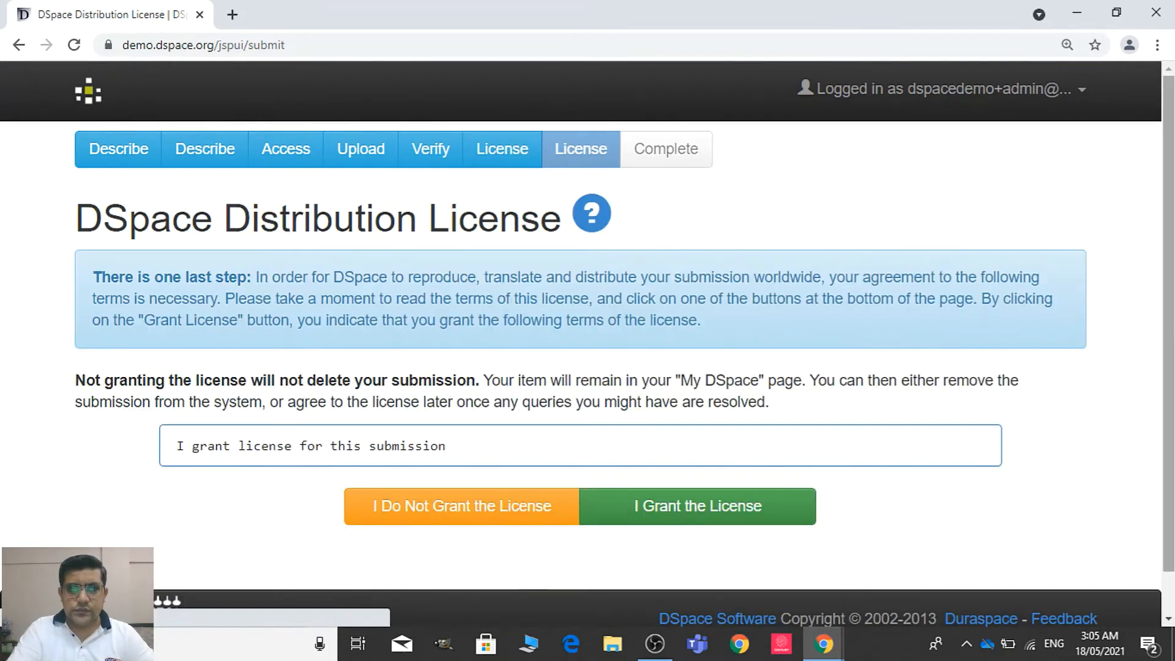
# Grant the DSpace distribution license to complete the submission, and start submitting another item to the same collection
pyautogui.moveTo(1172, 324); pyautogui.dragTo(1171, 366)
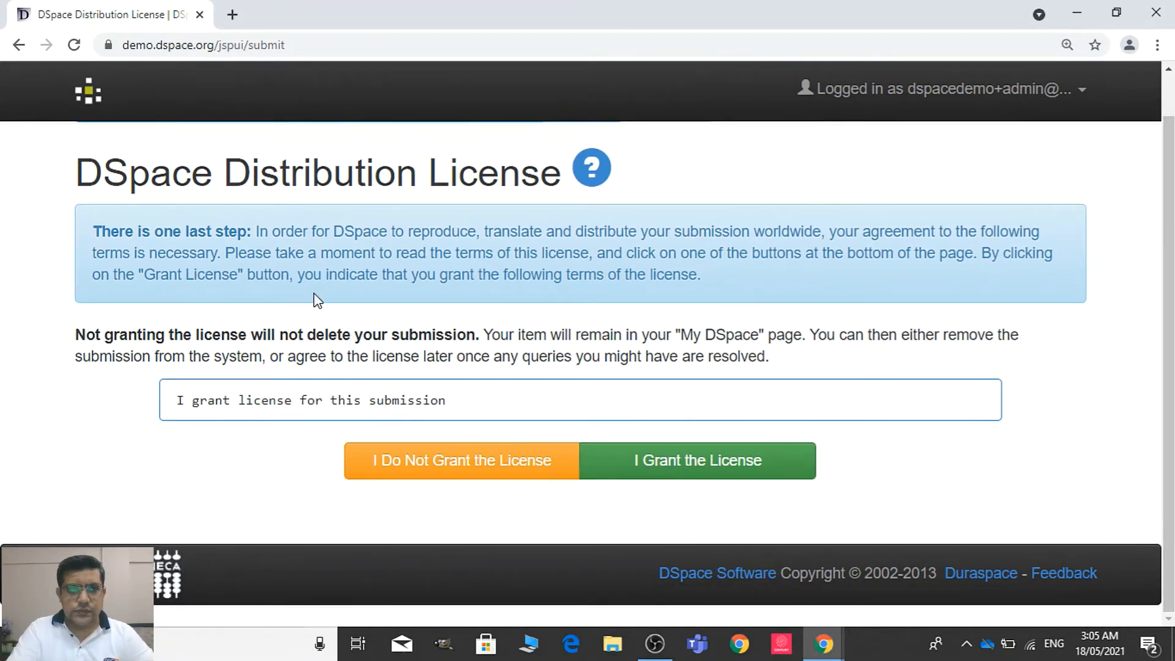
pyautogui.click(650, 478)
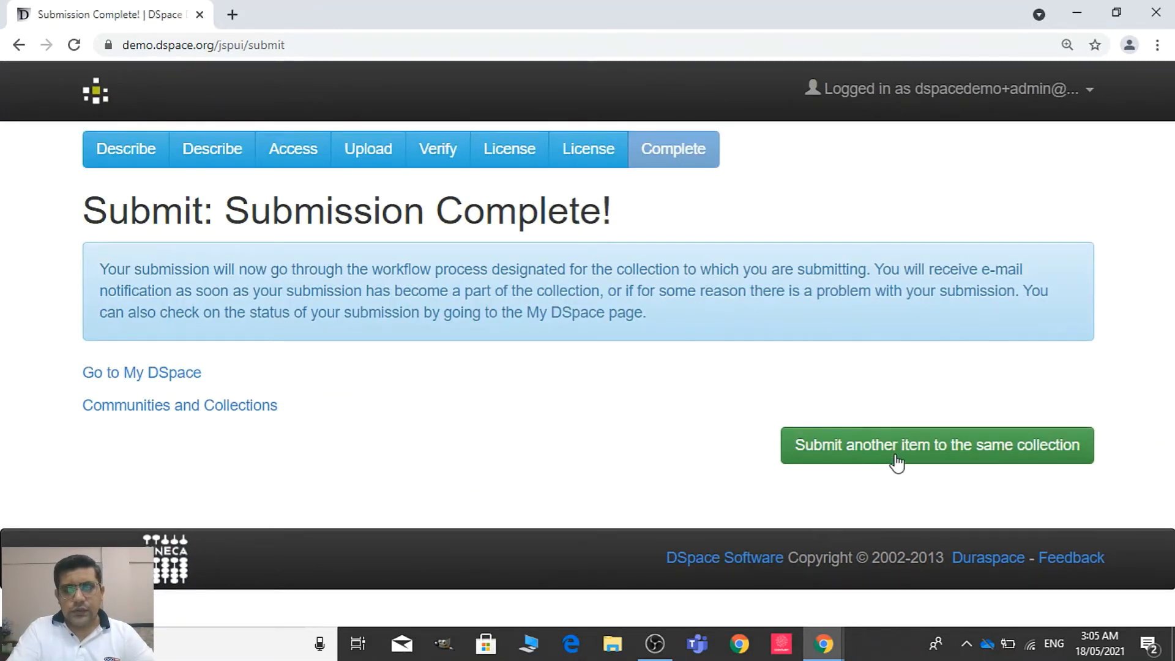
pyautogui.click(923, 452)
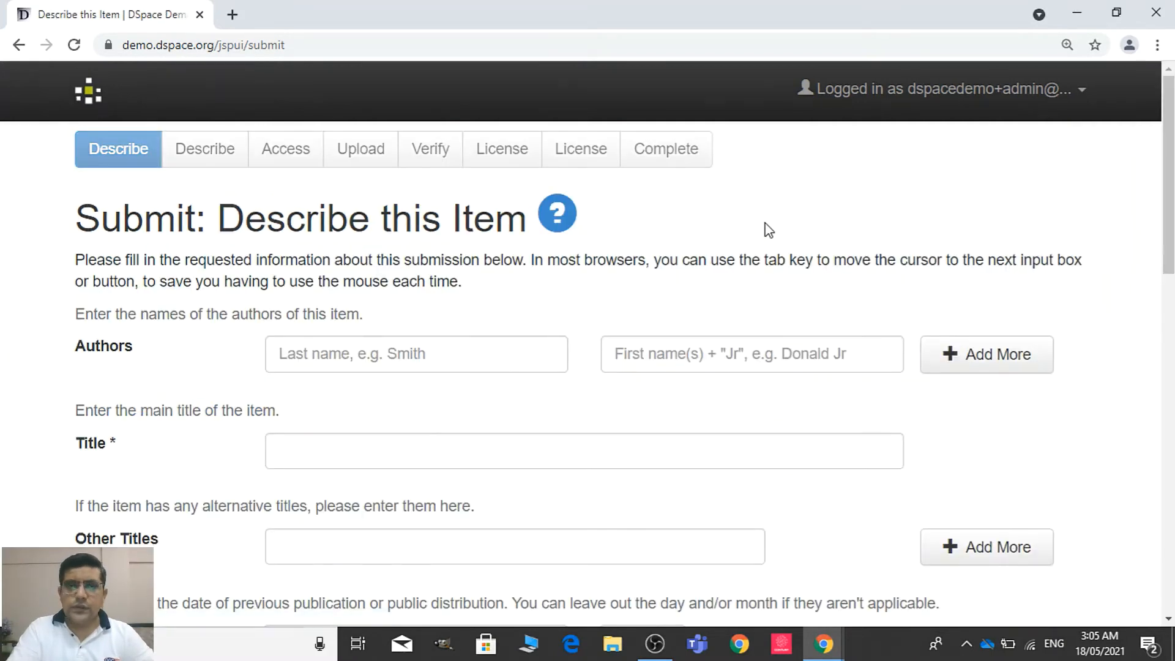
# Open nihms-1032729.pdf from the desktop and move it into its own browser window
pyautogui.click(463, 367)
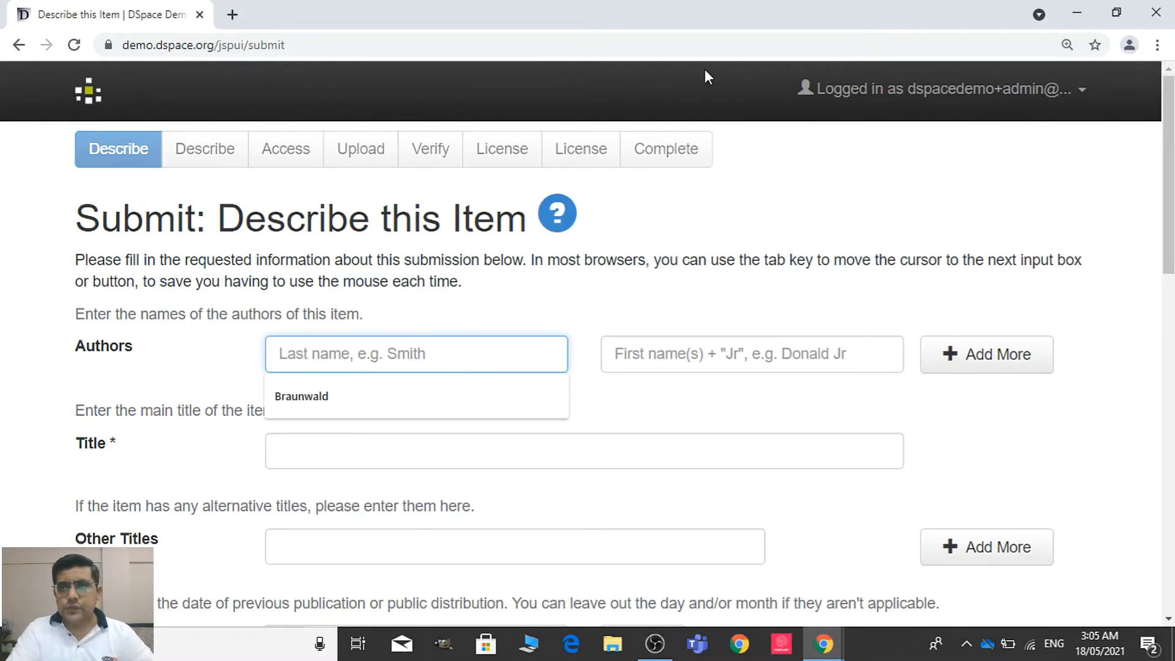
pyautogui.press('super+d')
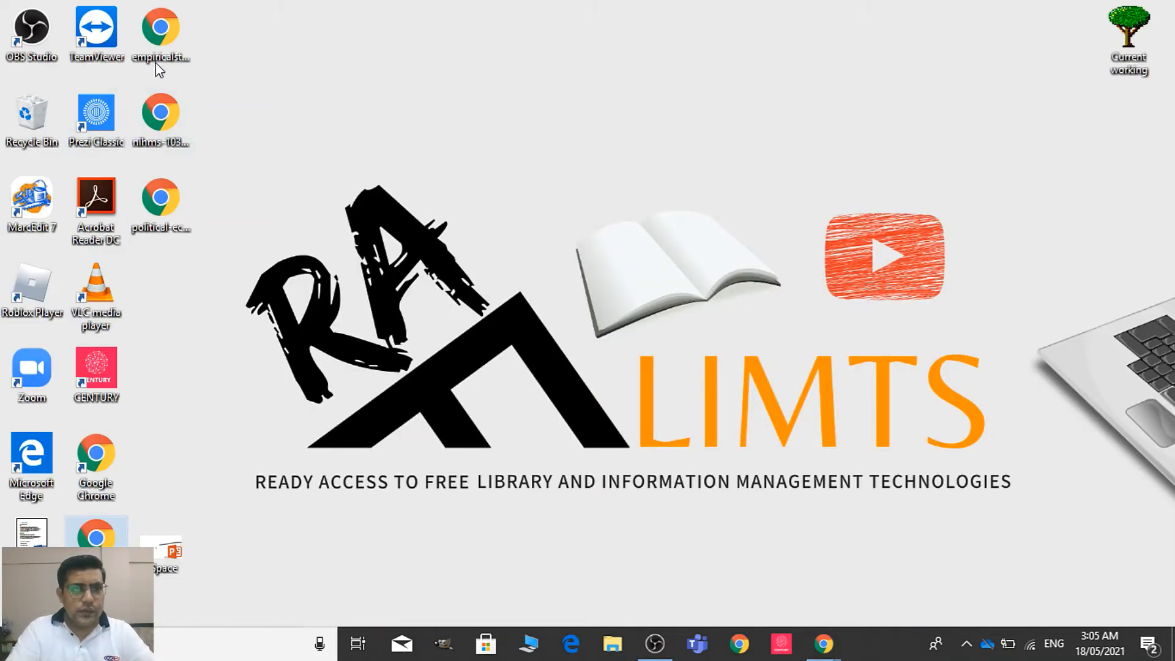
pyautogui.doubleClick(157, 123)
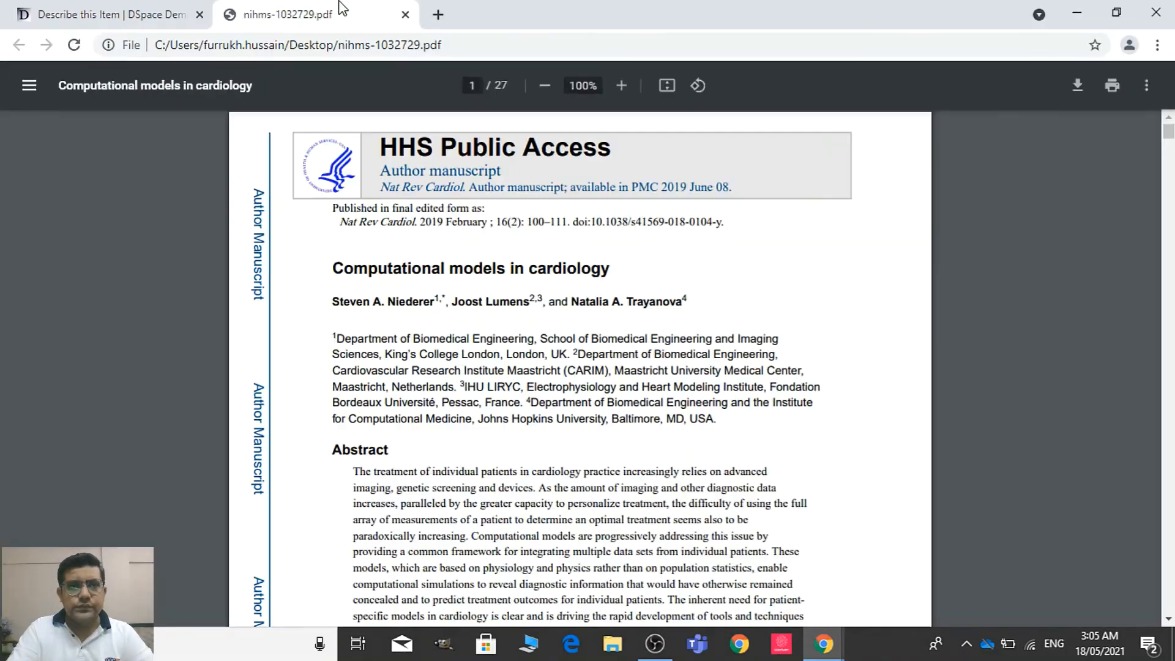
pyautogui.moveTo(341, 8); pyautogui.dragTo(334, 87)
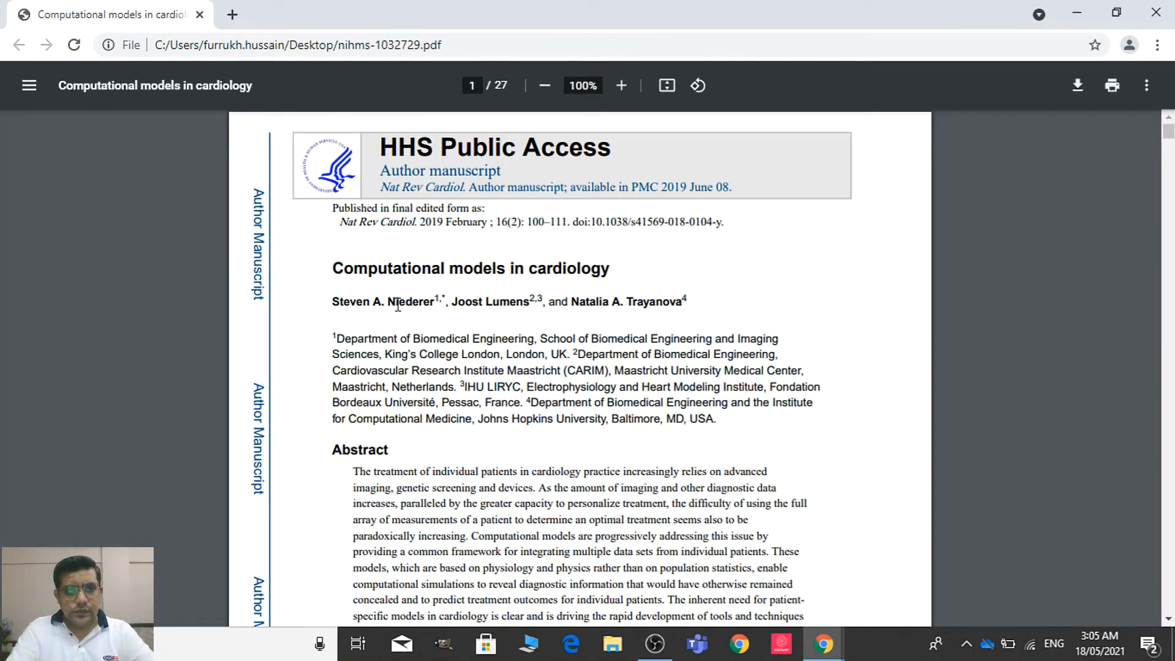
# Copy the first listed author's last name and first name with initial from the PDF into the first Authors entry
pyautogui.moveTo(392, 303); pyautogui.dragTo(430, 298)
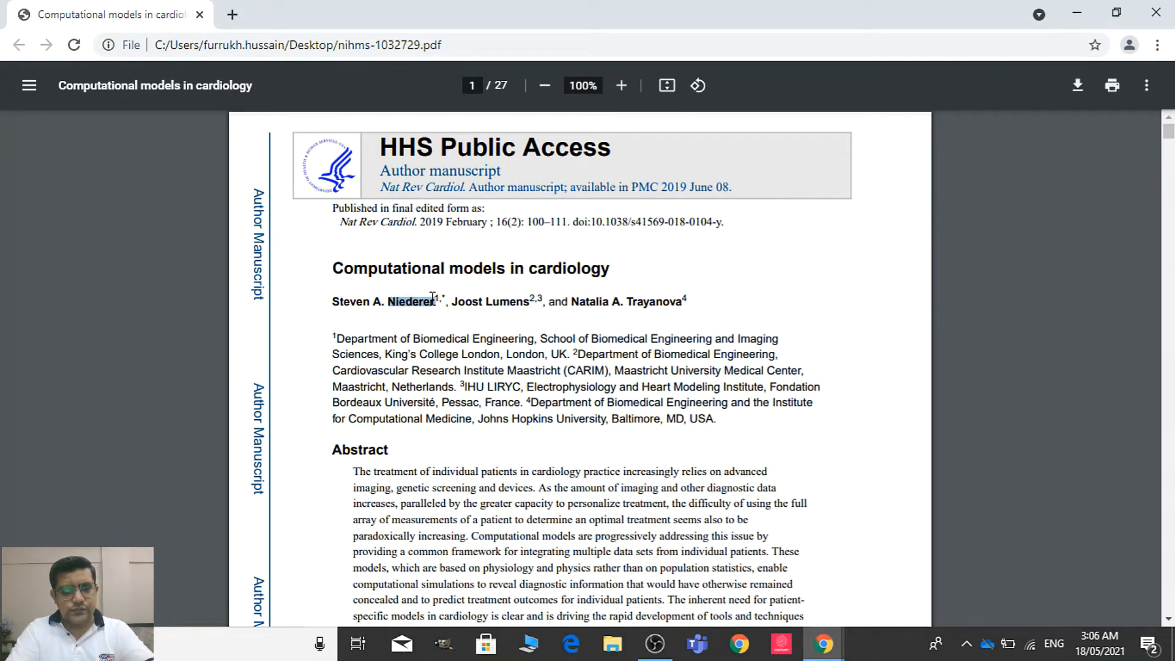
pyautogui.hotkey('alt', 'Tab')
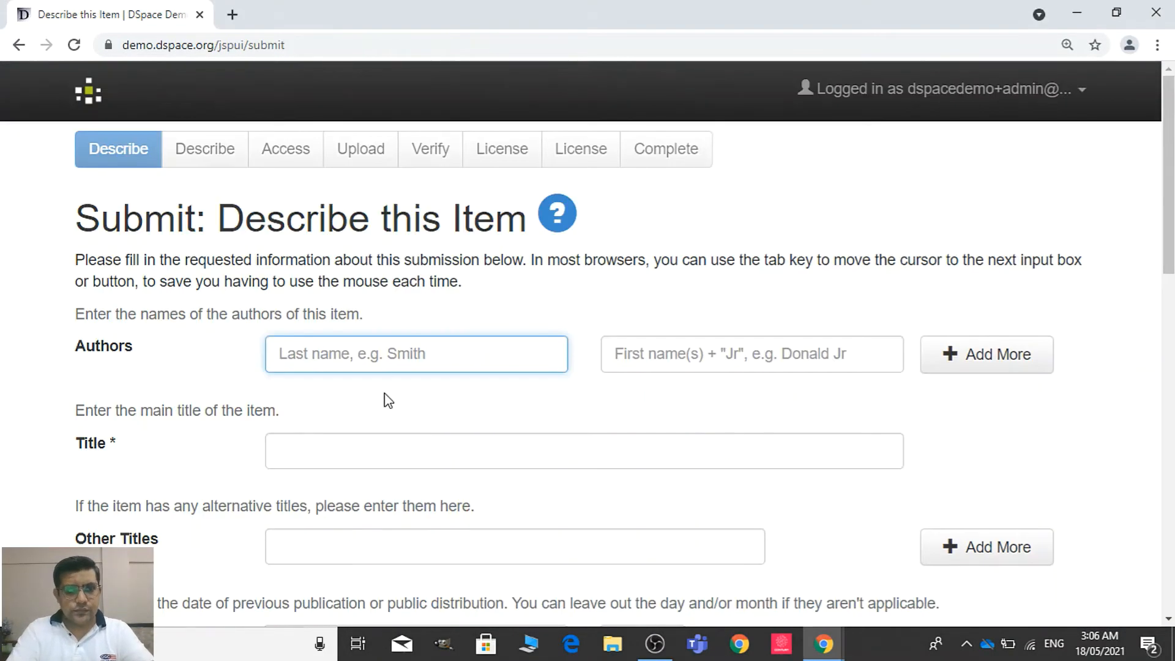
pyautogui.write('Niederer')
pyautogui.press('Tab')
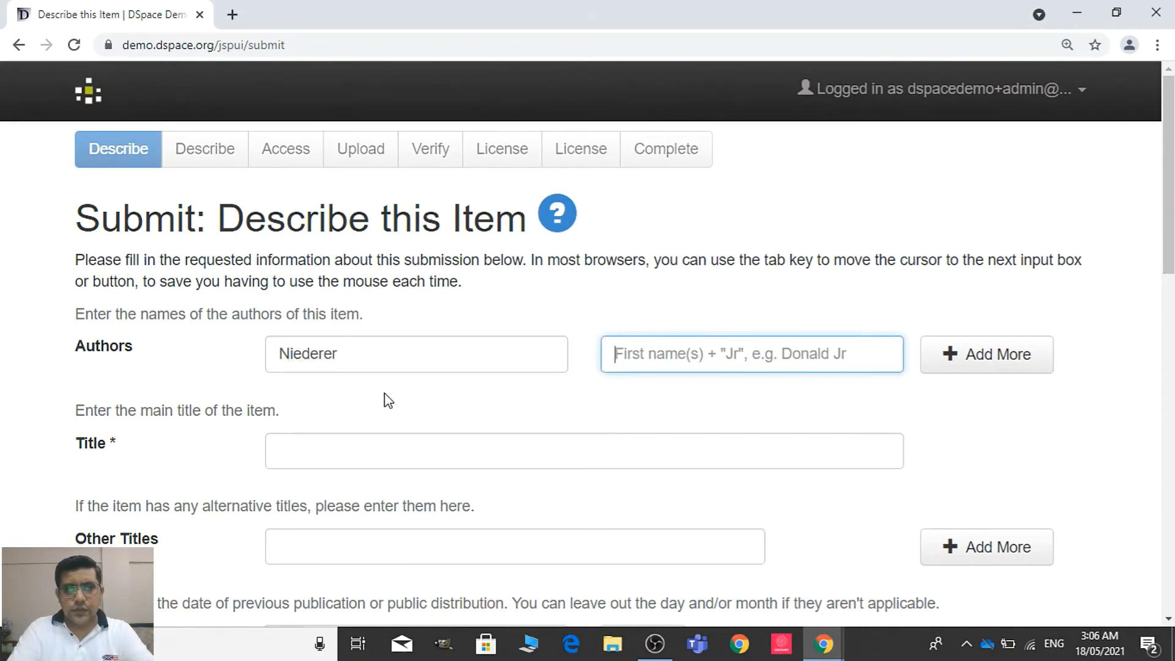
pyautogui.hotkey('alt', 'Tab')
pyautogui.moveTo(333, 304); pyautogui.dragTo(373, 308)
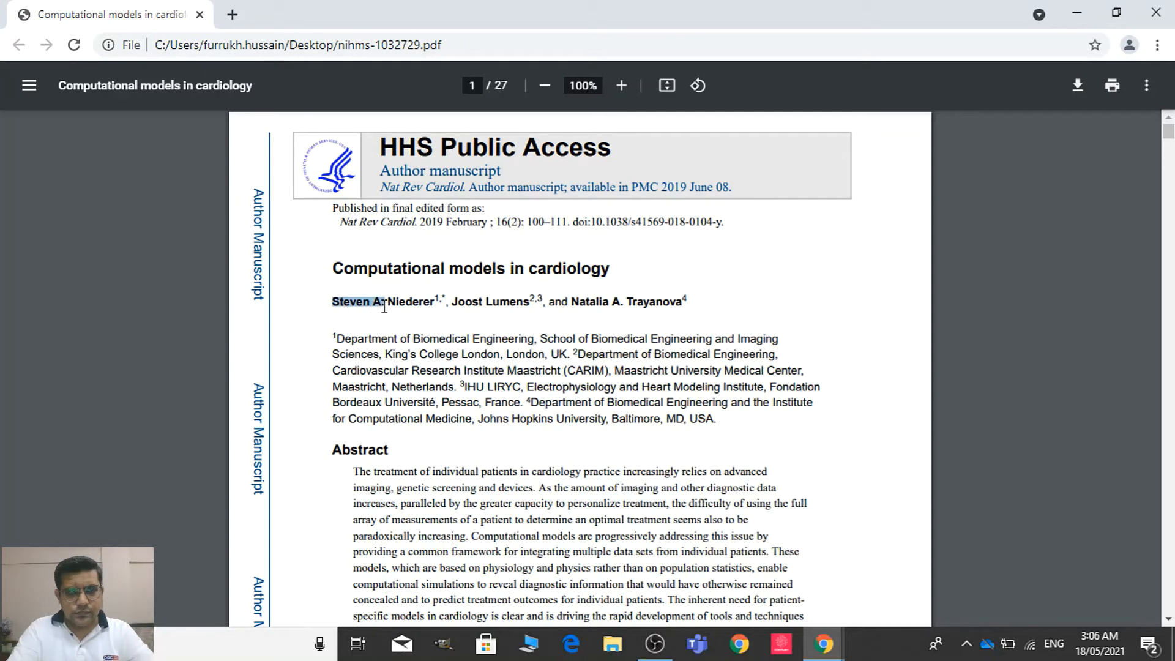
pyautogui.hotkey('alt', 'Tab')
pyautogui.write('Steven A.')
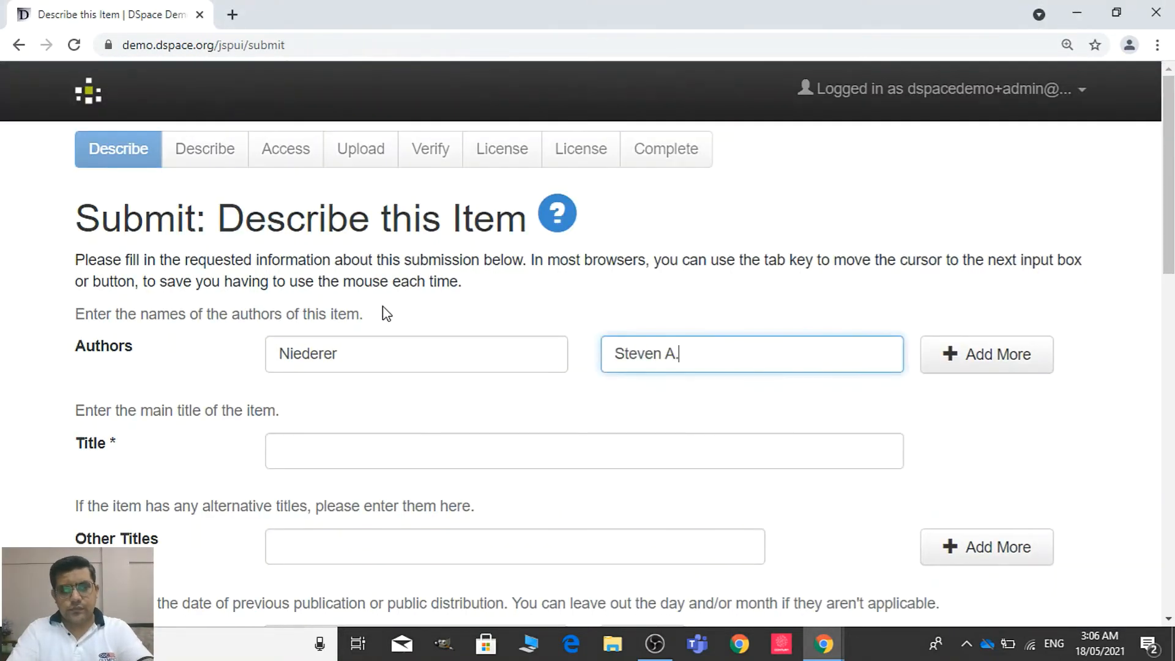
# Add a second Authors entry and fill it with the second listed author's last and first names copied from the PDF
pyautogui.click(982, 365)
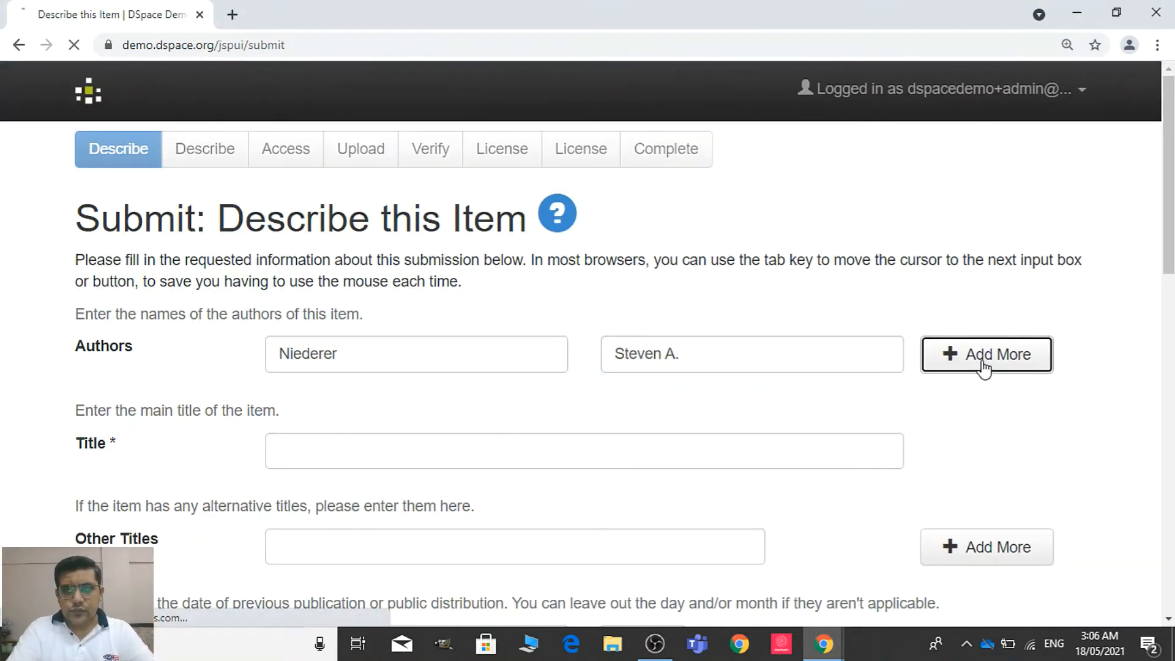
pyautogui.click(477, 393)
pyautogui.hotkey('alt', 'Tab')
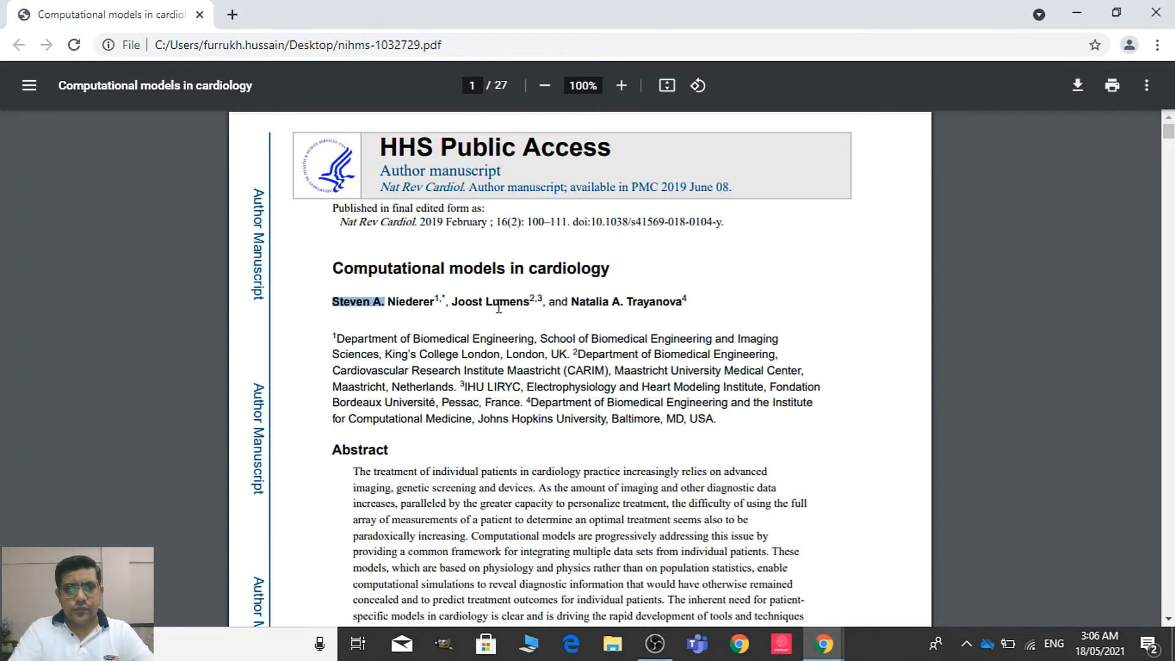
pyautogui.moveTo(487, 301); pyautogui.dragTo(532, 305)
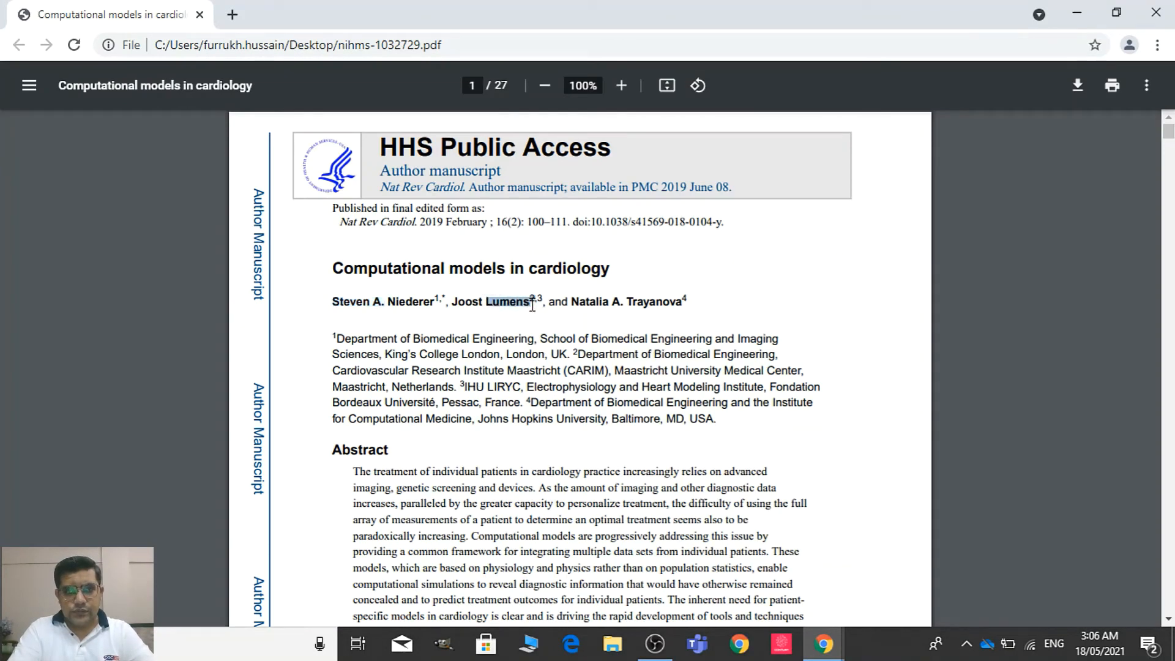
pyautogui.hotkey('alt', 'Tab')
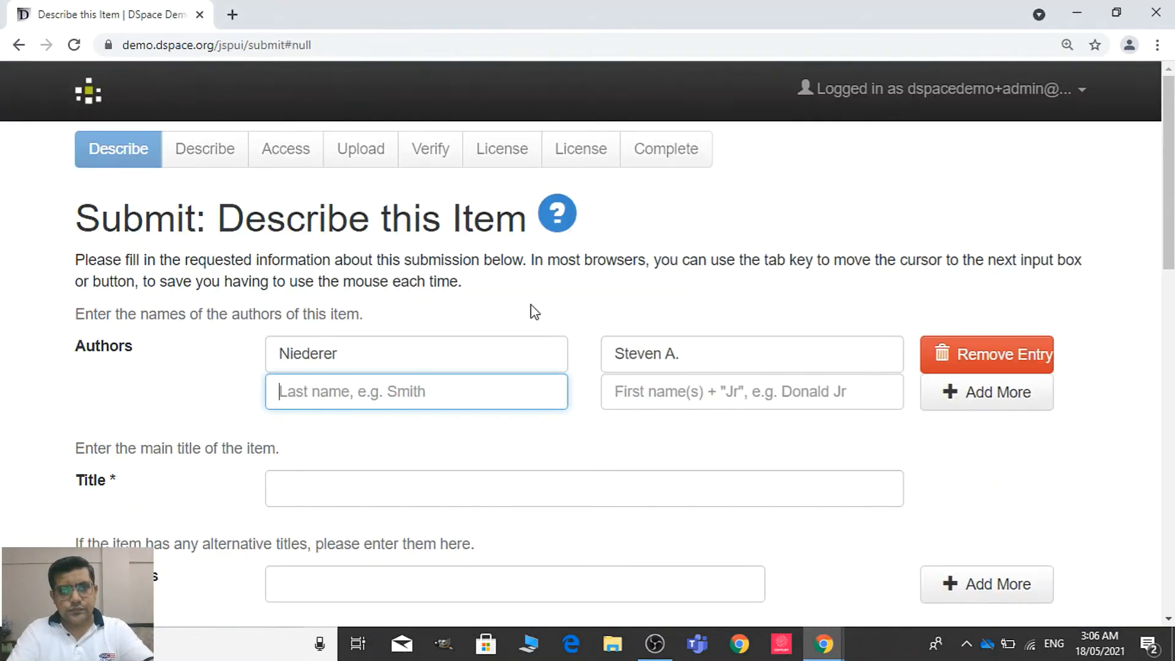
pyautogui.write('Lumens2')
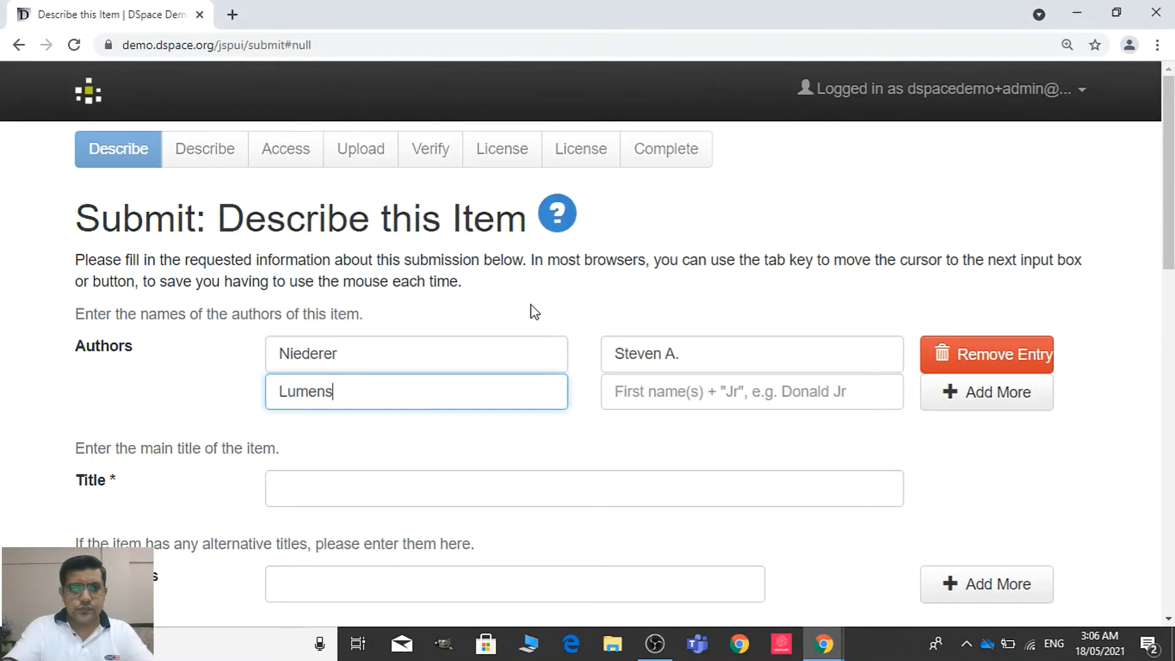
pyautogui.click(638, 405)
pyautogui.press('Tab')
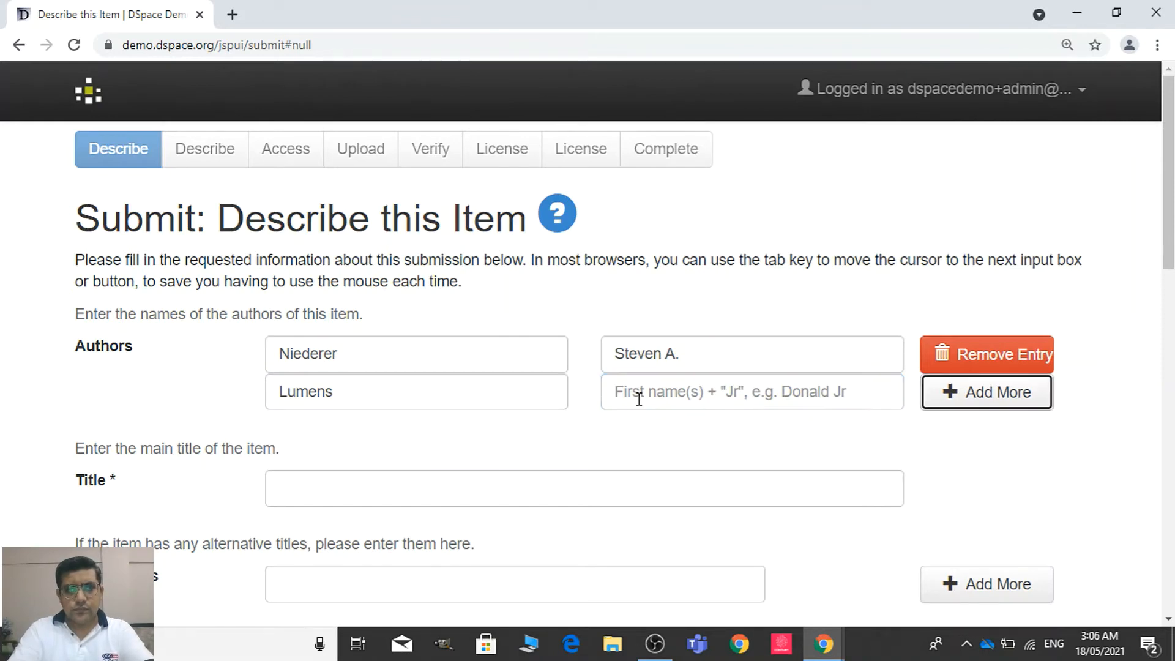
pyautogui.click(637, 386)
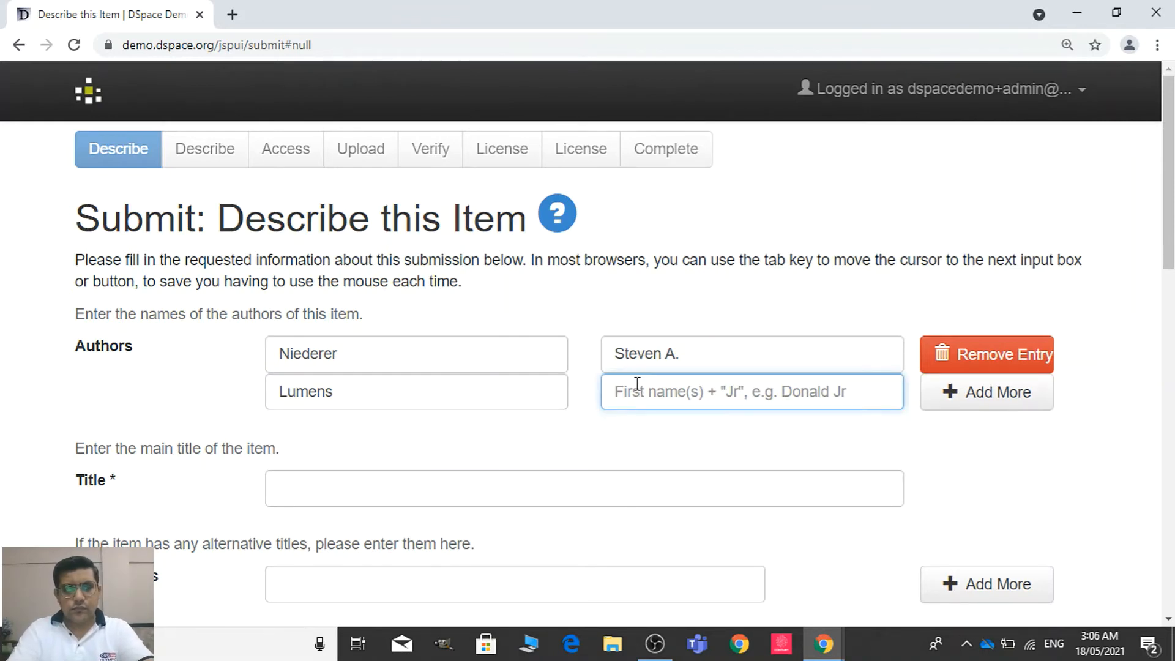
pyautogui.hotkey('alt', 'Tab')
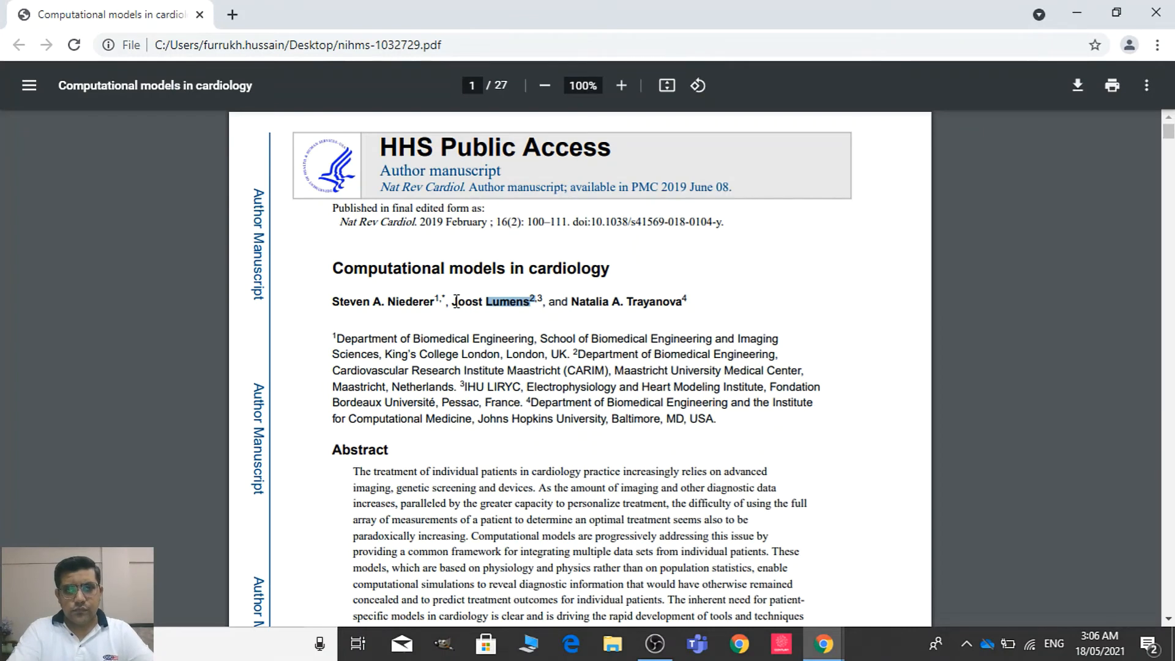
pyautogui.moveTo(454, 303); pyautogui.dragTo(478, 302)
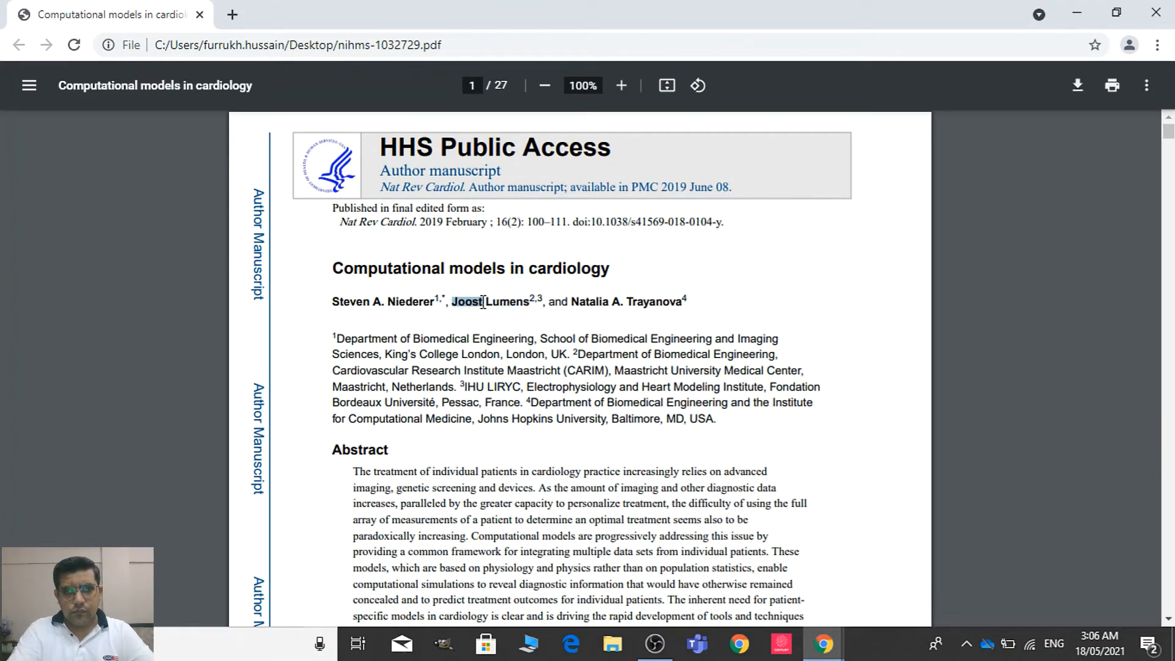
pyautogui.hotkey('ctrl', 'c')
pyautogui.hotkey('alt', 'Tab')
pyautogui.hotkey('ctrl', 'v')
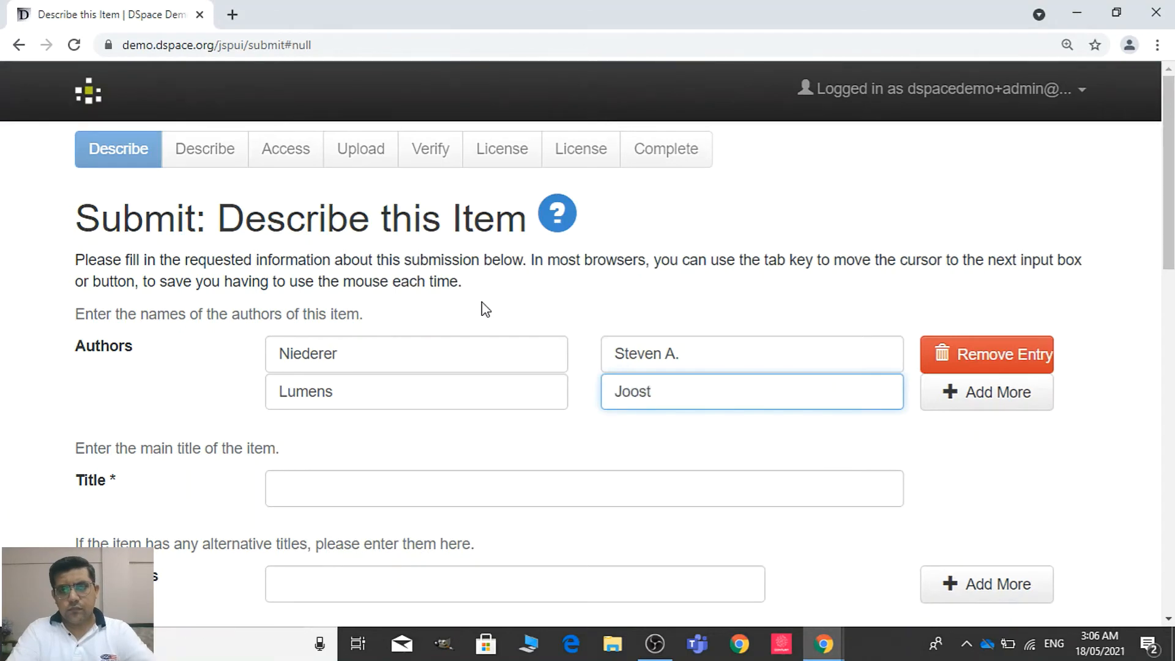
# Add a third Authors entry with the third listed author's last name, minus the superscript 4, and first name with initial from the PDF
pyautogui.click(925, 396)
pyautogui.click(477, 421)
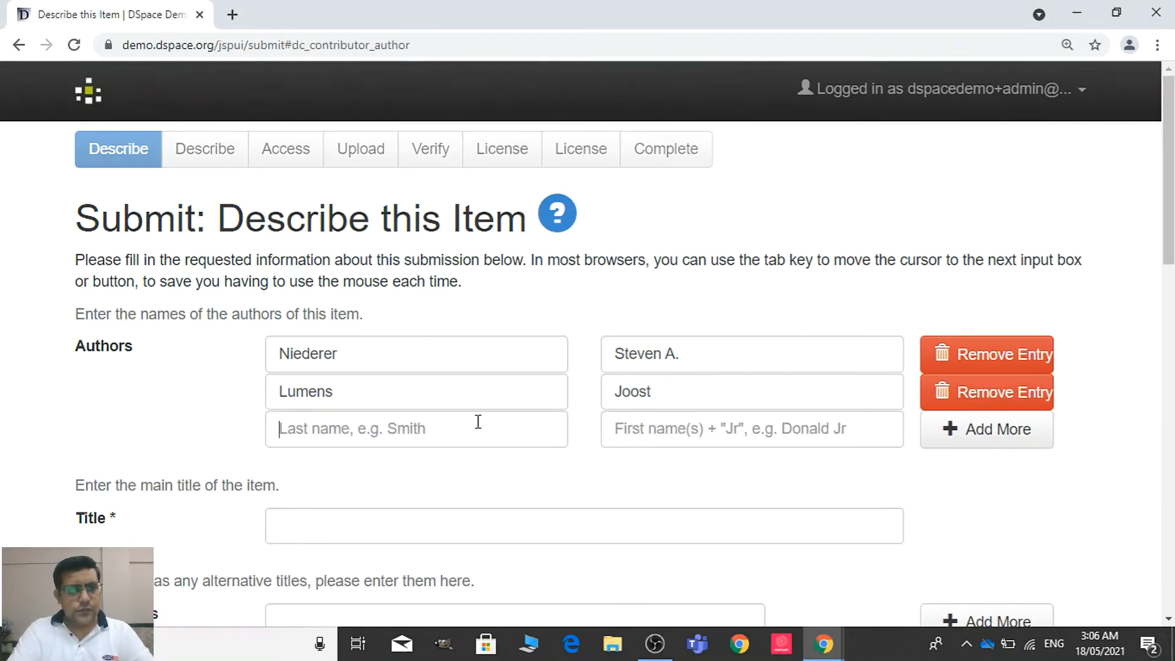
pyautogui.hotkey('alt', 'Tab')
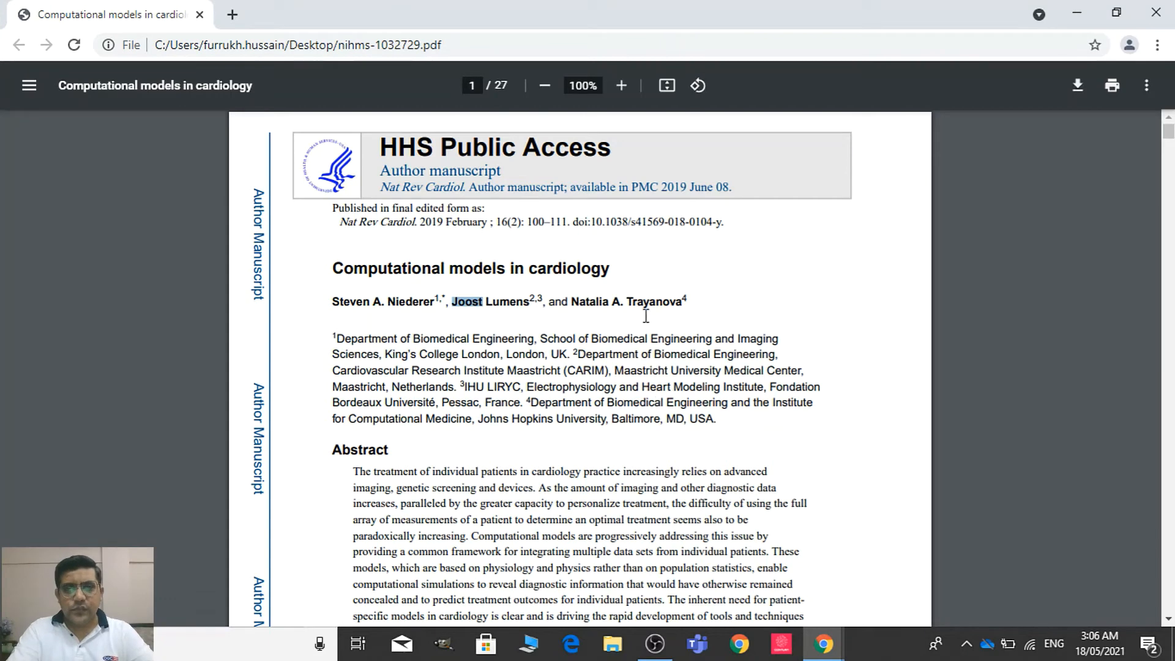
pyautogui.moveTo(627, 298); pyautogui.dragTo(690, 298)
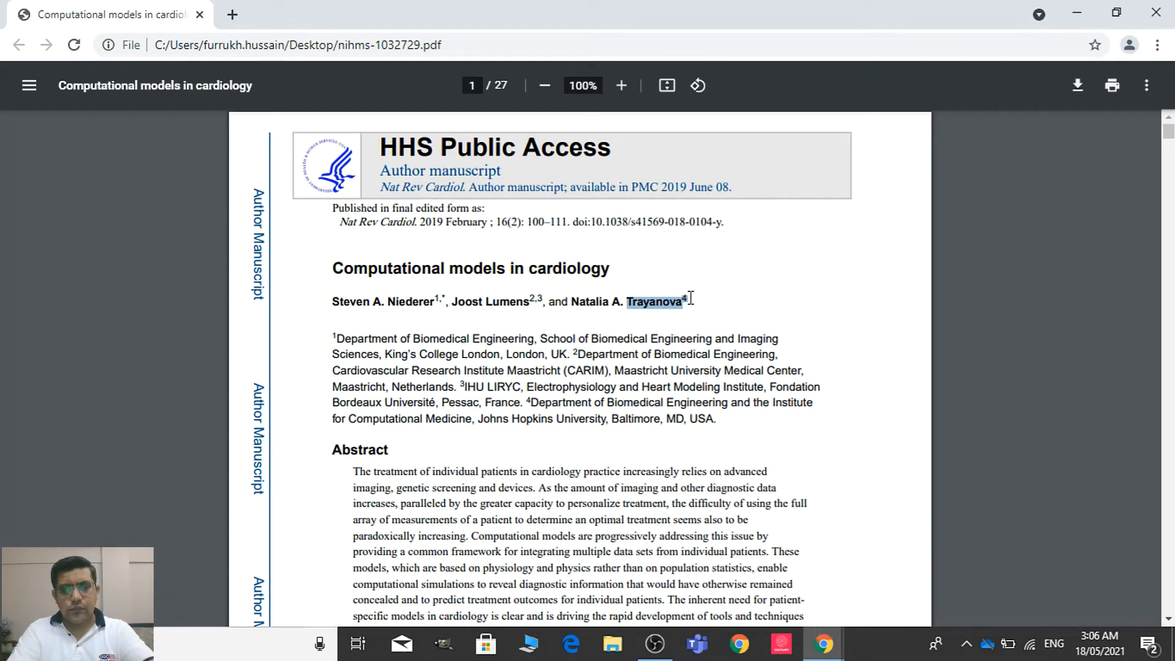
pyautogui.hotkey('alt', 'Tab')
pyautogui.hotkey('ctrl', 'v')
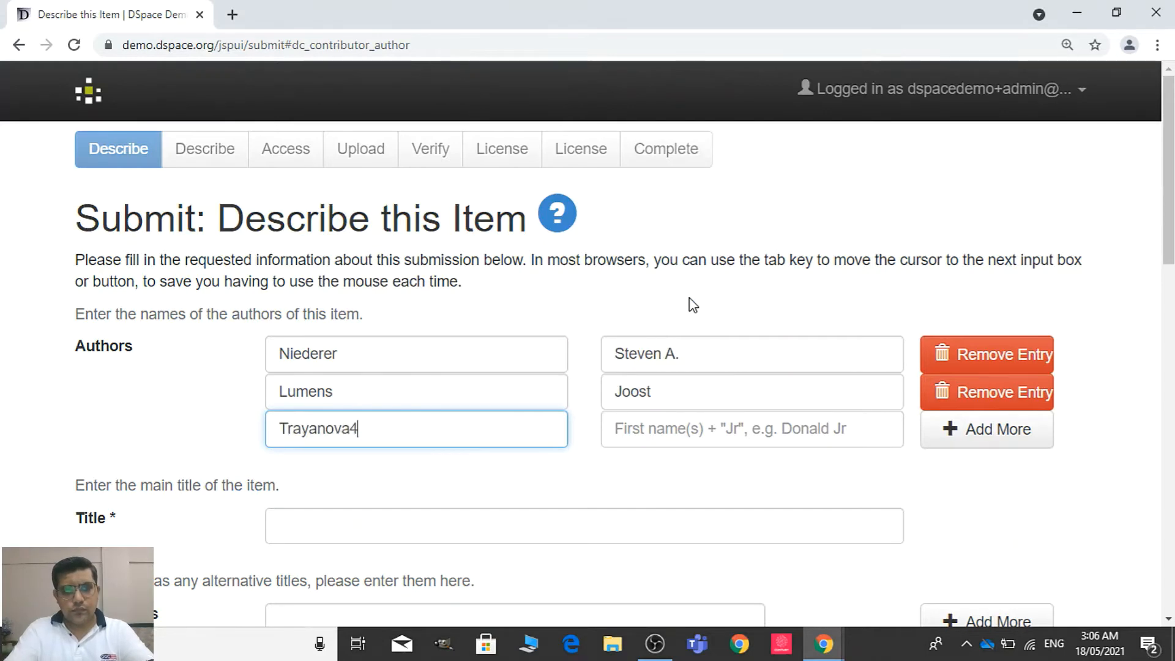
pyautogui.press('Tab')
pyautogui.hotkey('alt', 'Tab')
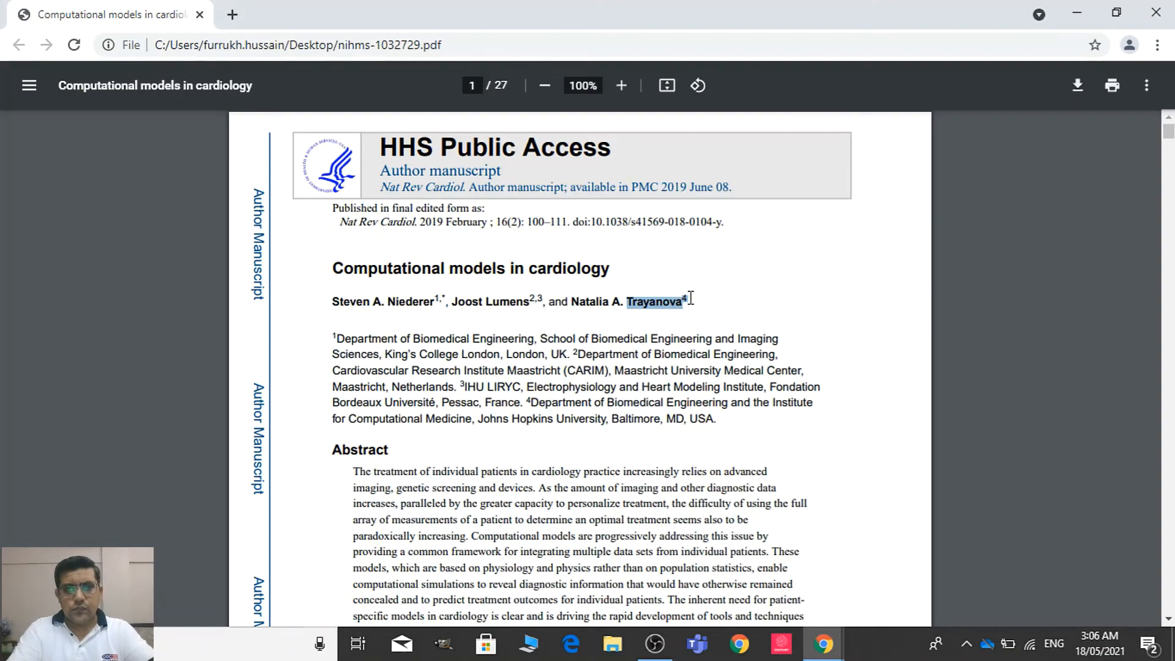
pyautogui.moveTo(574, 306); pyautogui.dragTo(618, 304)
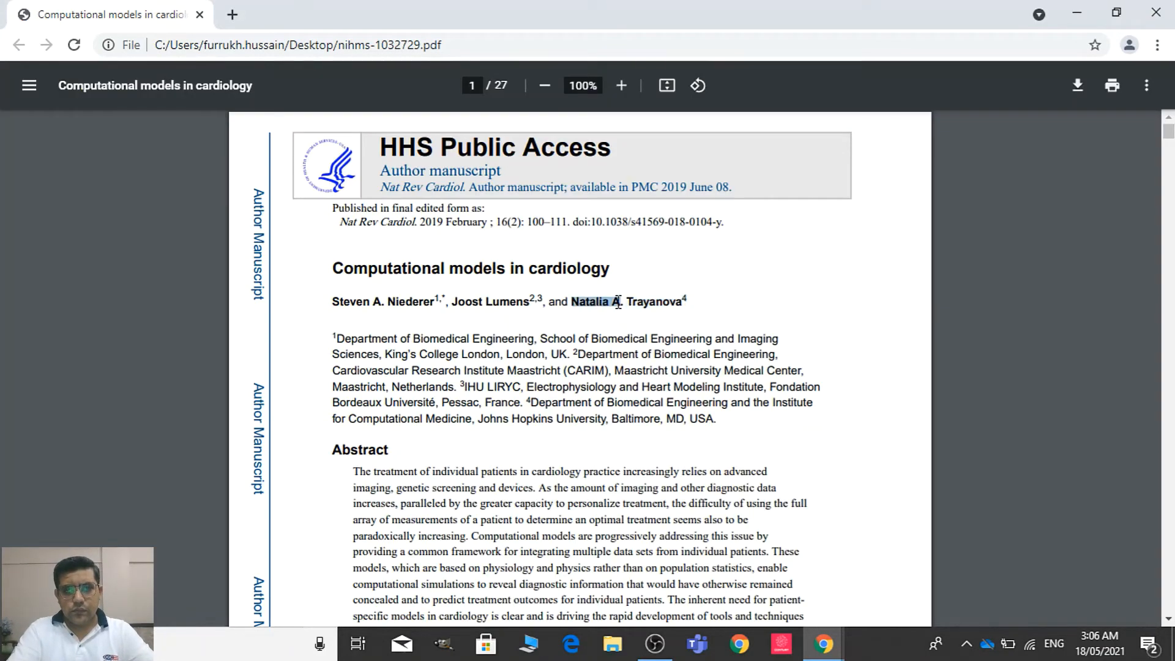
pyautogui.hotkey('alt', 'Tab')
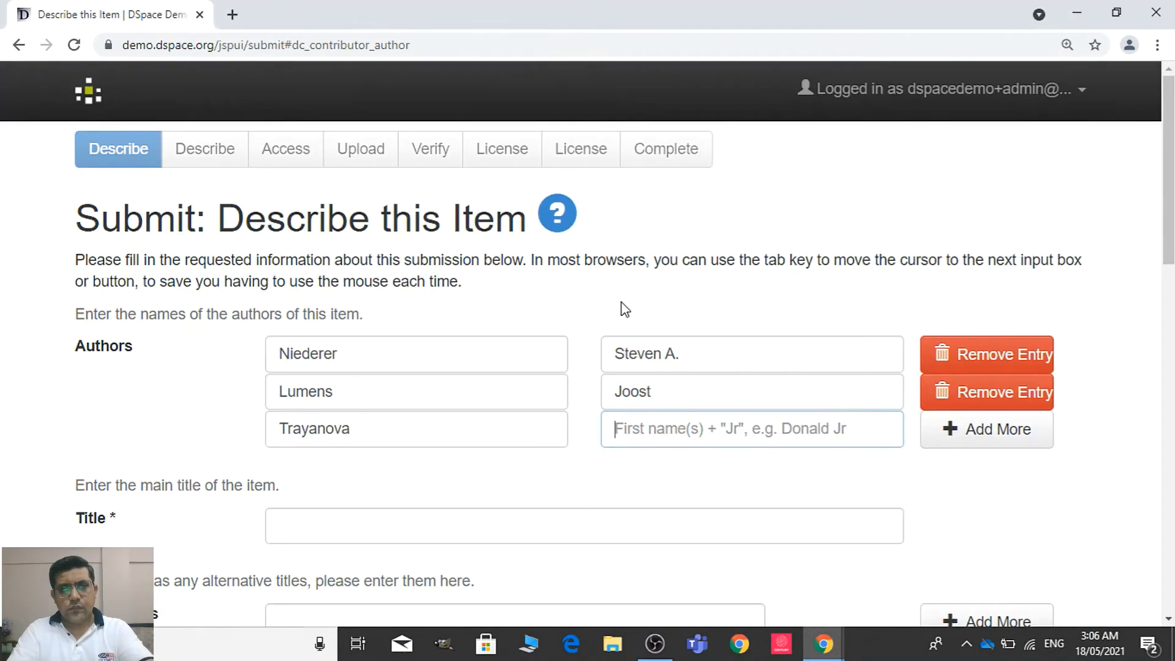
pyautogui.hotkey('ctrl', 'v')
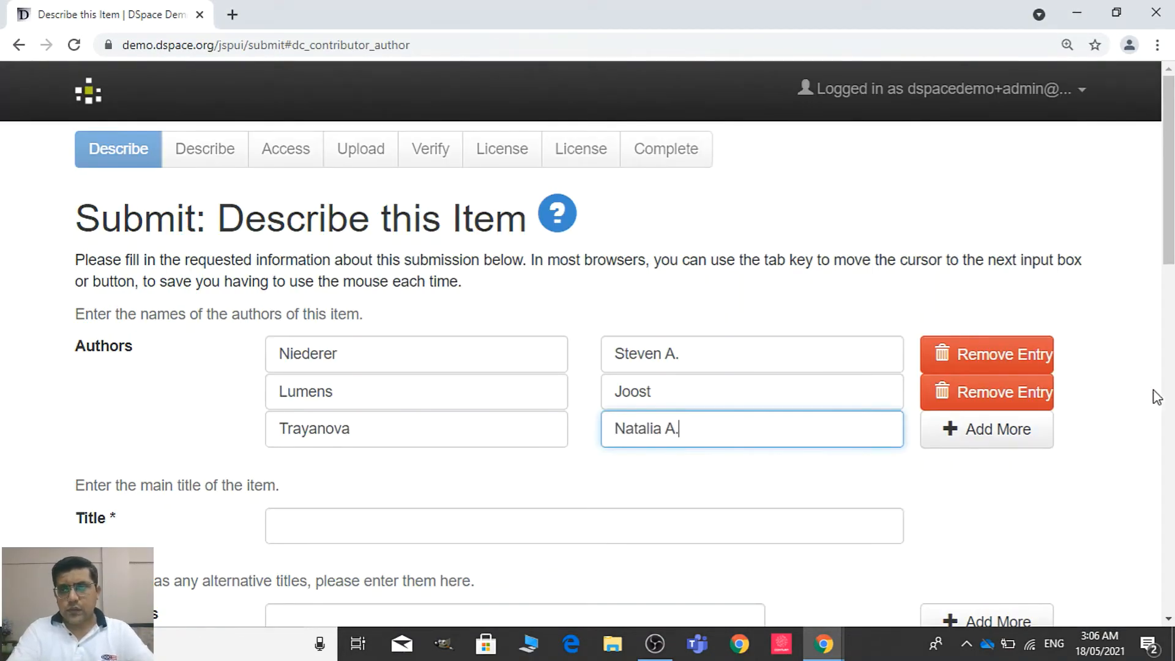
# Copy the article title "Computational models in cardiology" from the PDF into the Title field of the submission
pyautogui.scroll(-6, 618, 367)
pyautogui.scroll(1, 618, 367)
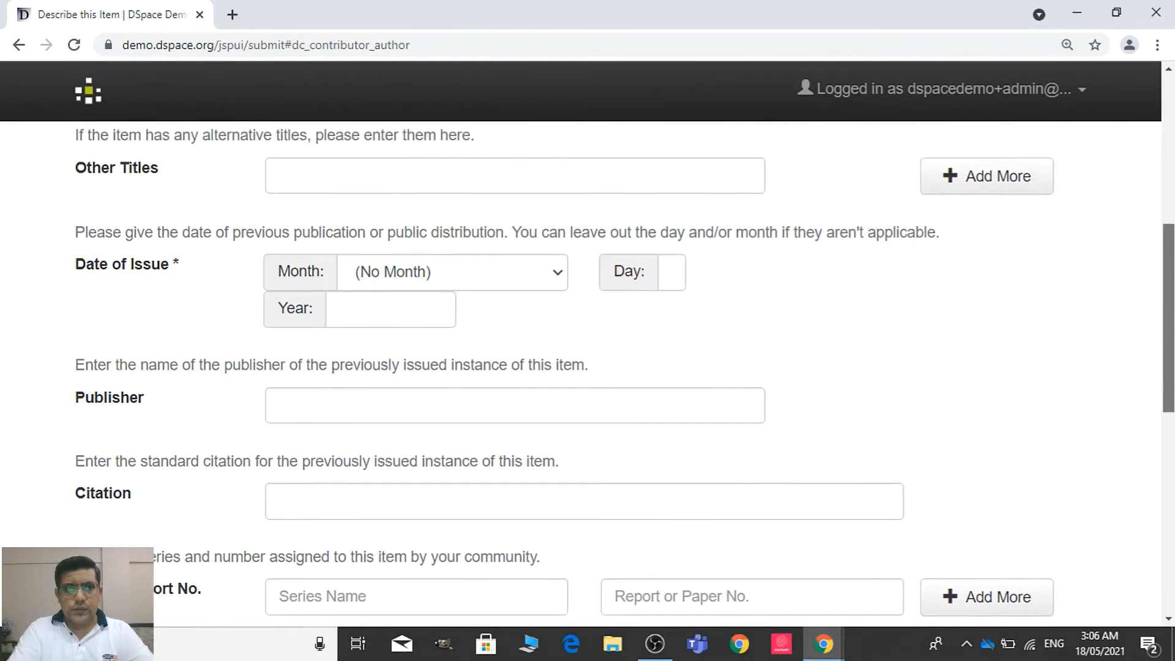
pyautogui.scroll(4, 915, 283)
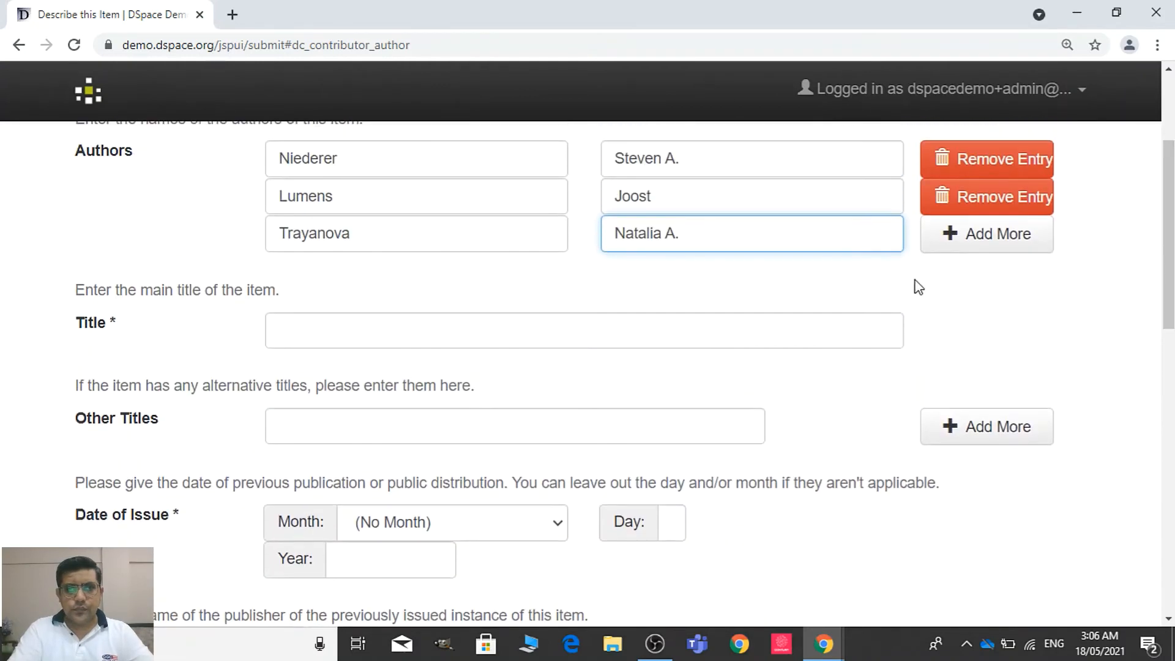
pyautogui.click(894, 330)
pyautogui.hotkey('alt', 'Tab')
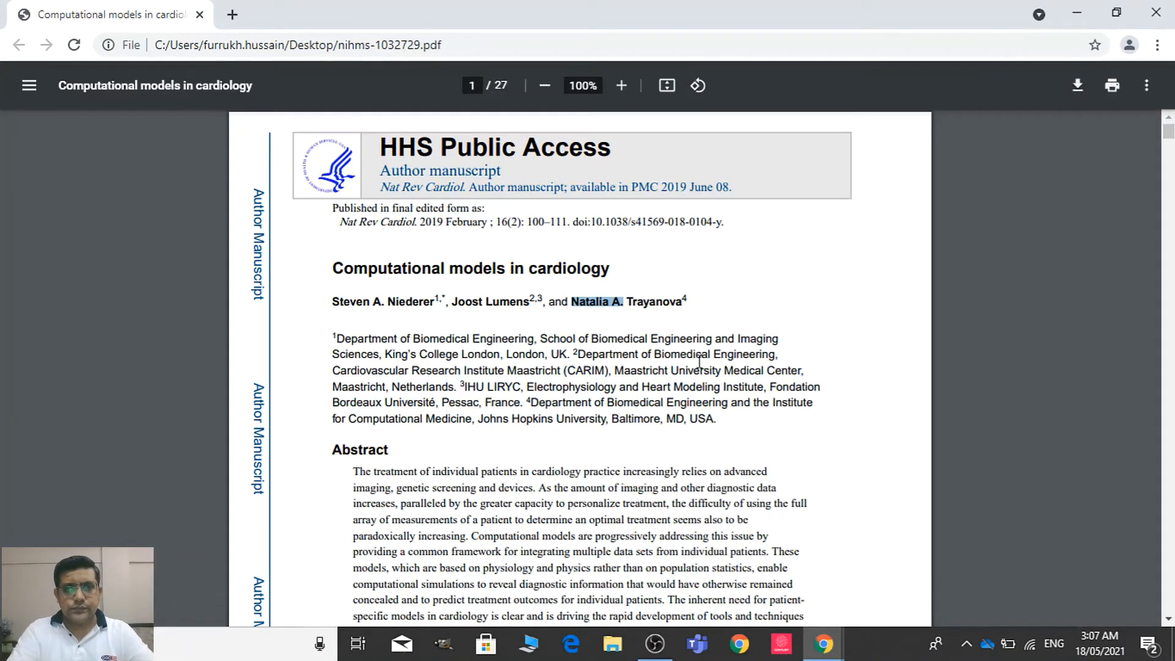
pyautogui.moveTo(333, 268); pyautogui.dragTo(632, 262)
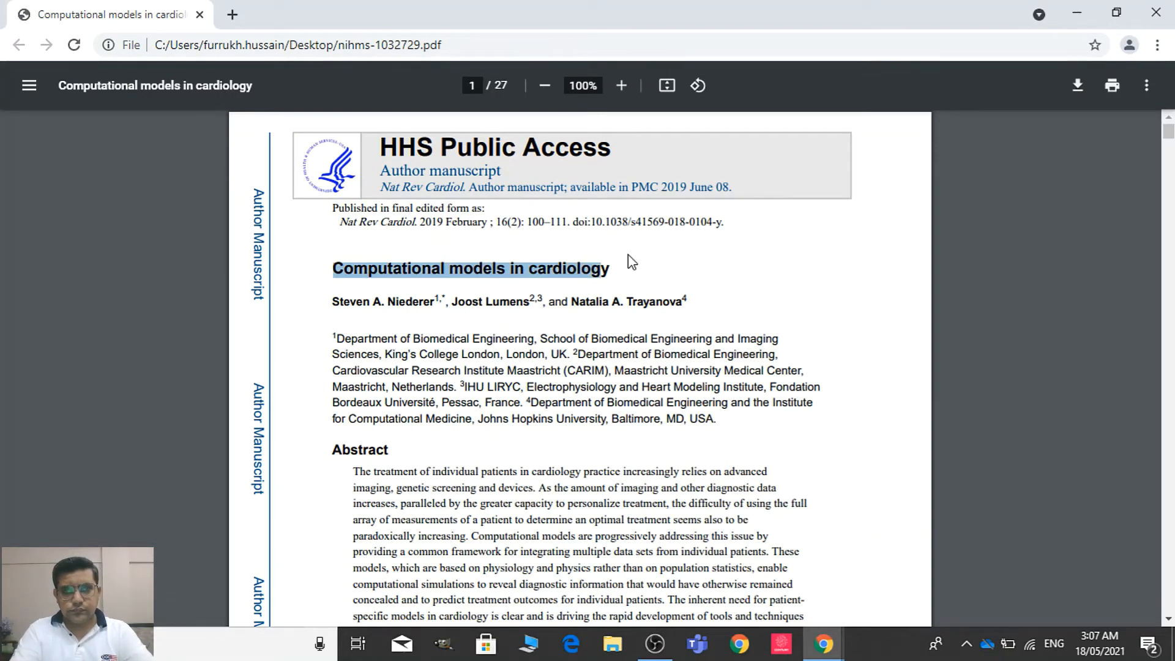
pyautogui.click(431, 295)
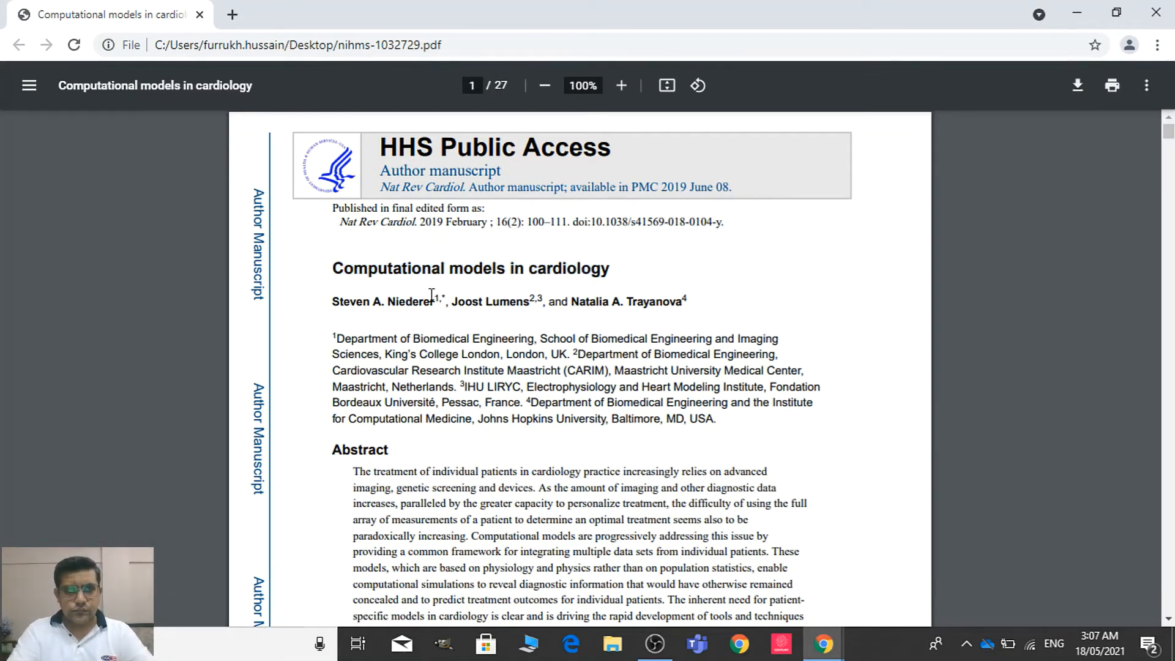
pyautogui.moveTo(333, 267); pyautogui.dragTo(621, 276)
pyautogui.hotkey('alt', 'Tab')
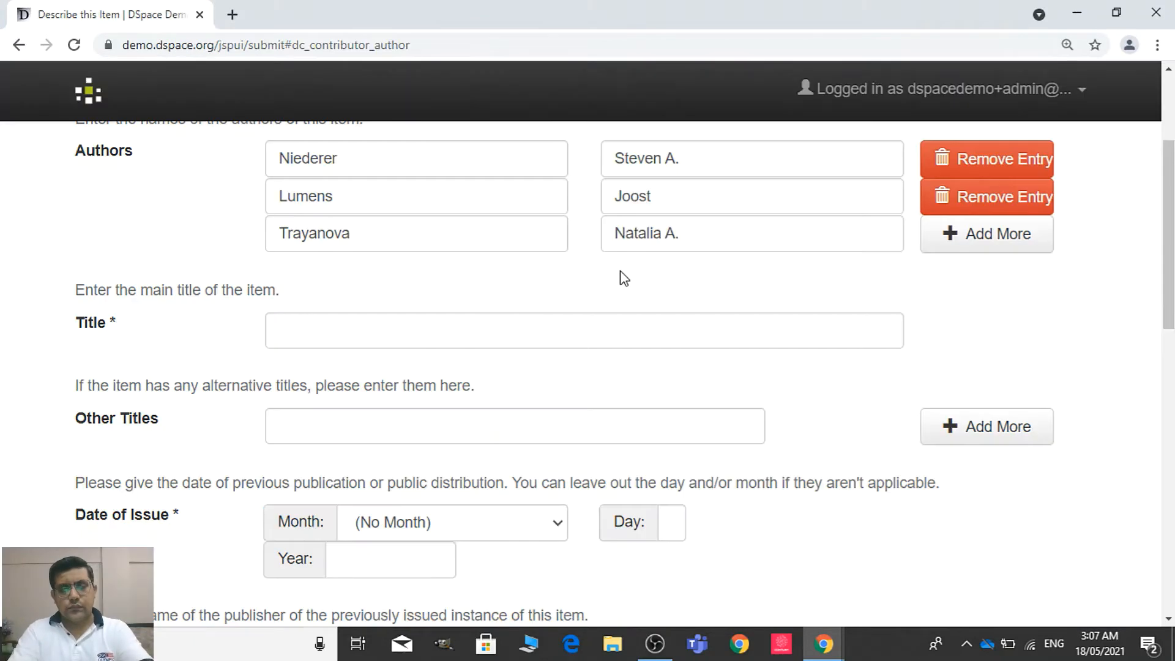
pyautogui.hotkey('ctrl', 'v')
pyautogui.click(429, 436)
# Set the Date of Issue to February 2019, as given in the article PDF, leaving the day blank
pyautogui.scroll(-5, 1170, 331)
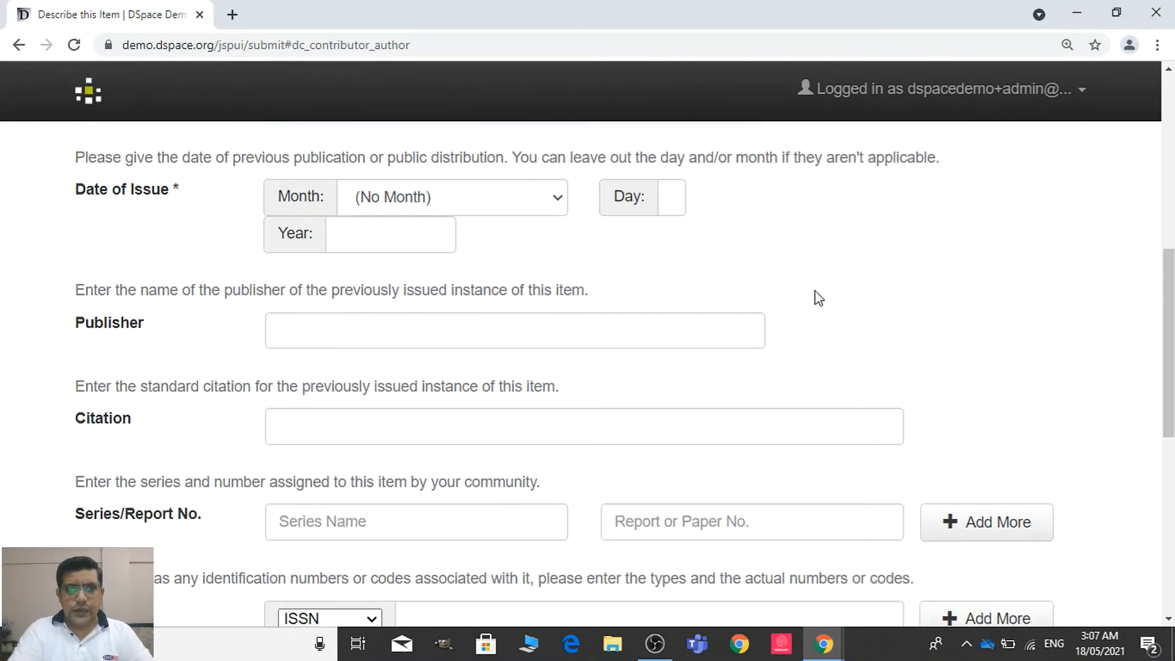
pyautogui.click(515, 204)
pyautogui.click(515, 203)
pyautogui.hotkey('alt', 'Tab')
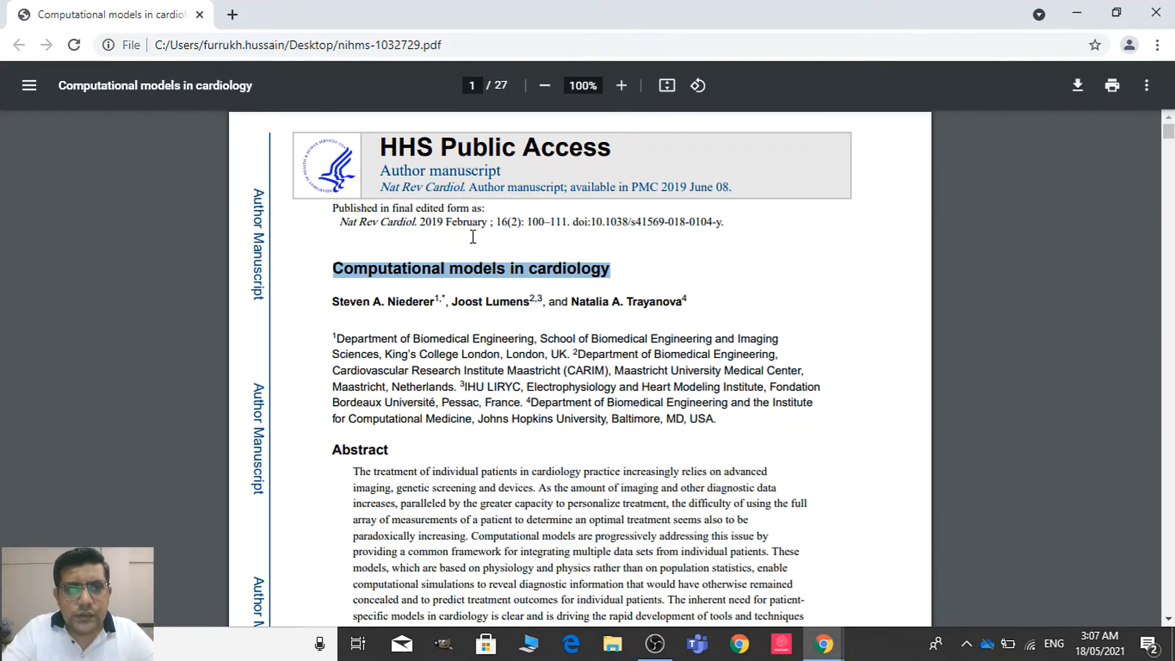
pyautogui.hotkey('alt', 'Tab')
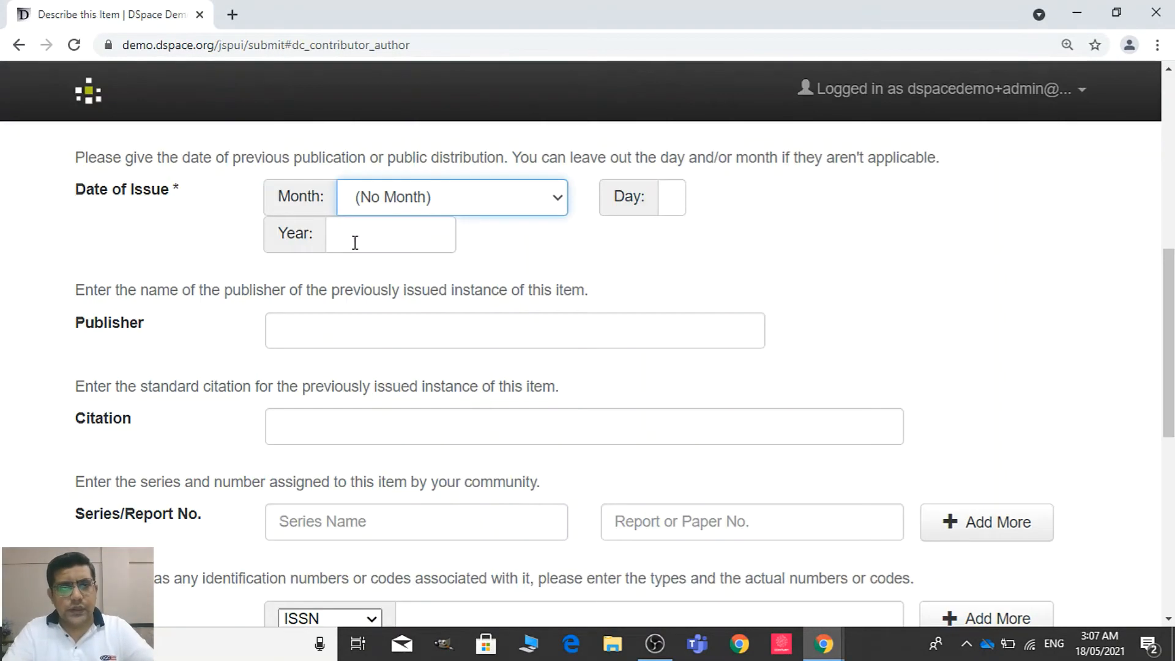
pyautogui.click(424, 200)
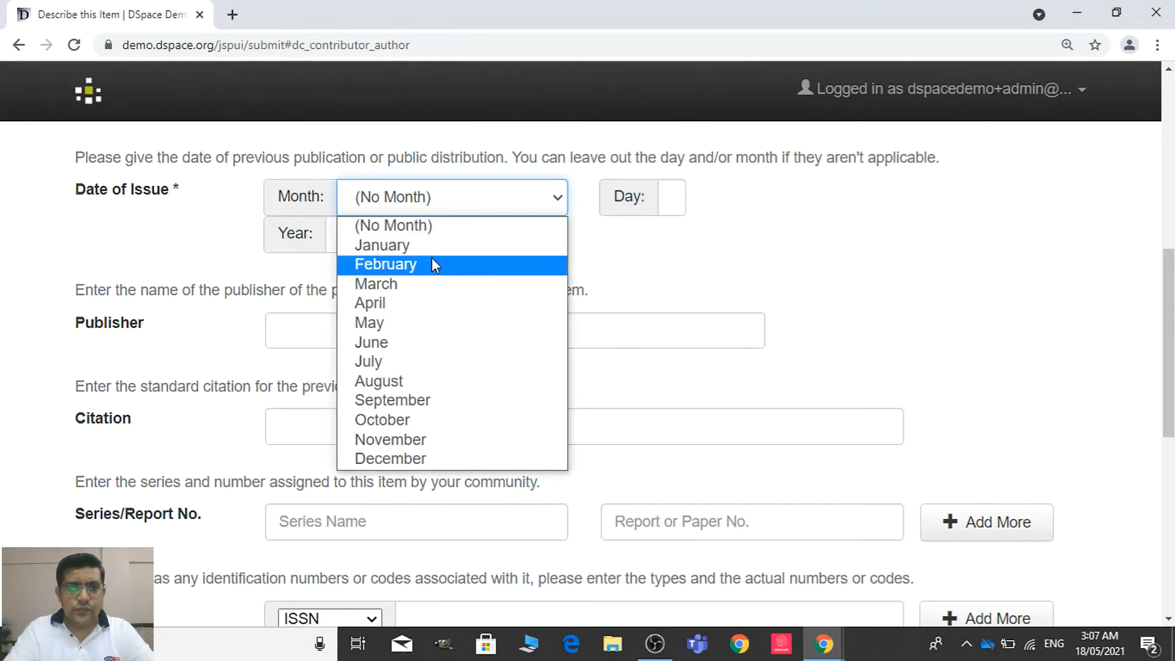
pyautogui.click(432, 263)
pyautogui.click(420, 245)
pyautogui.write('2')
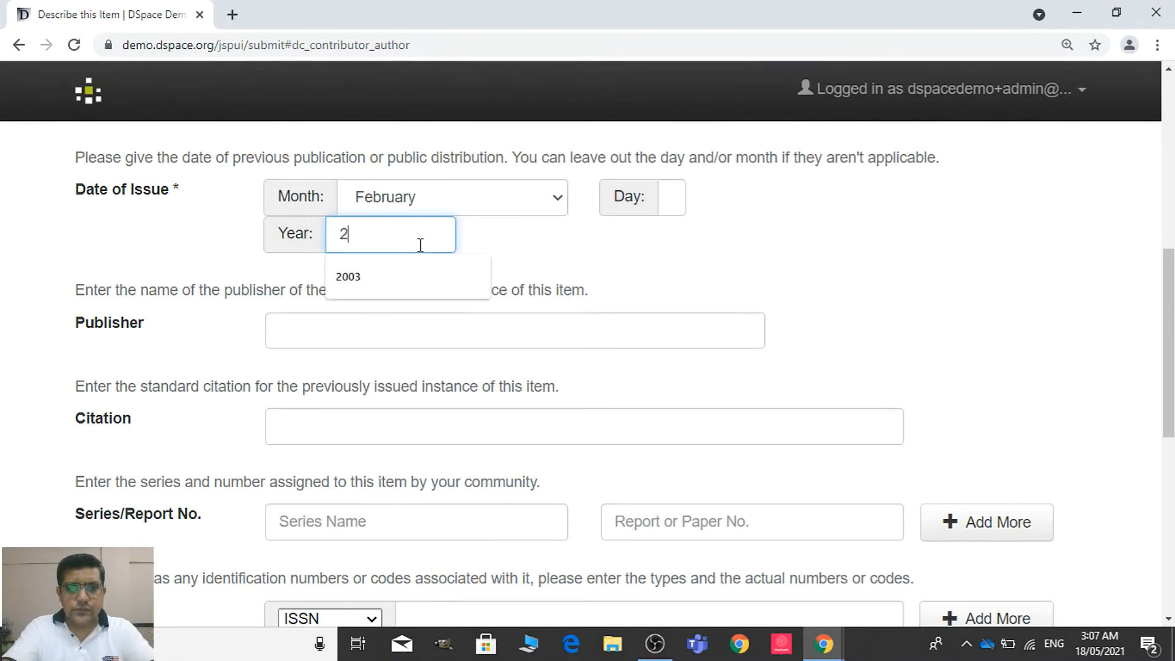
pyautogui.write('019')
# Copy the journal name "Nature Reviews Cardiology" from the reviewer information on the PDF's first page into the Publisher field
pyautogui.click(538, 319)
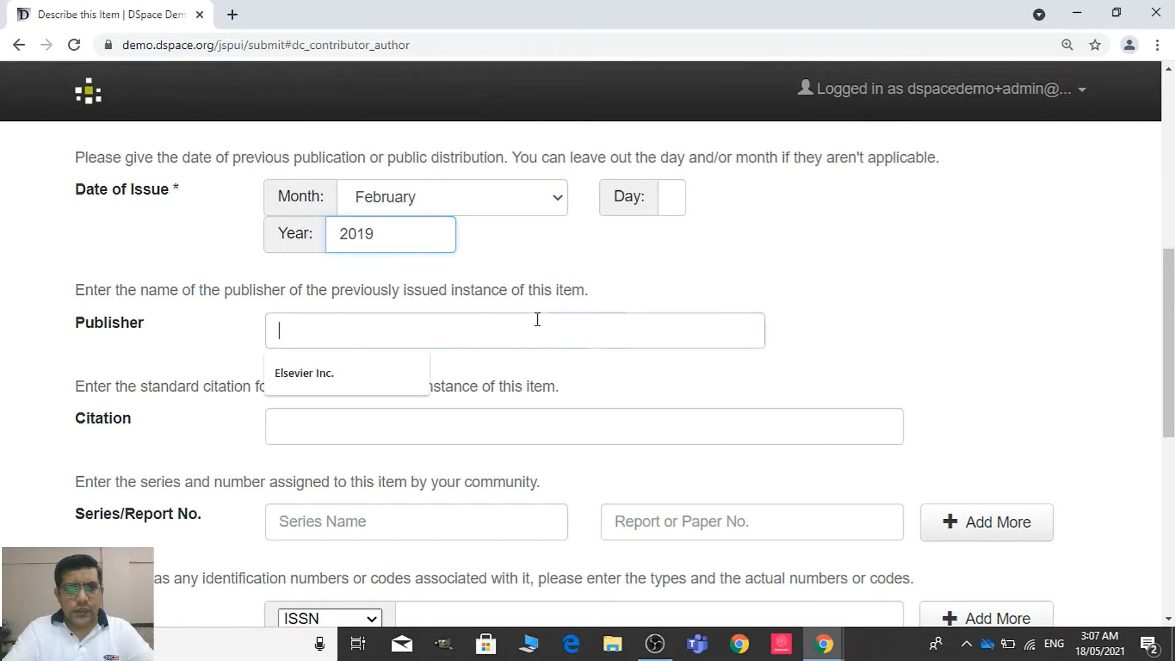
pyautogui.hotkey('alt', 'Tab')
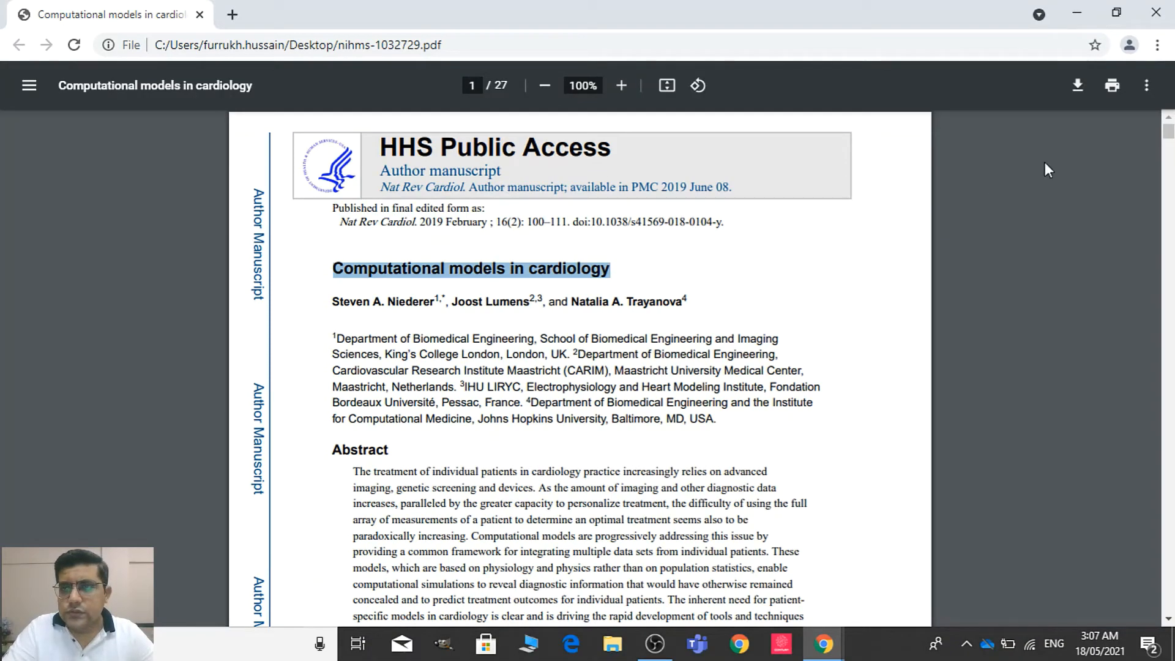
pyautogui.scroll(-5, 1167, 132)
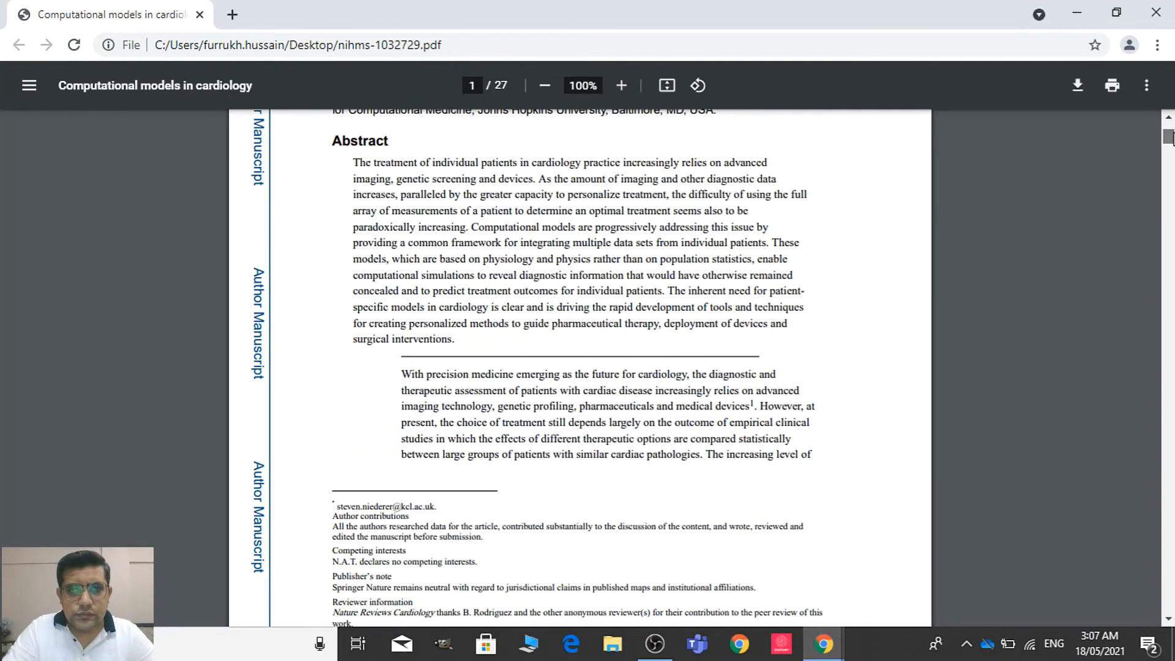
pyautogui.moveTo(1174, 141); pyautogui.dragTo(1174, 145)
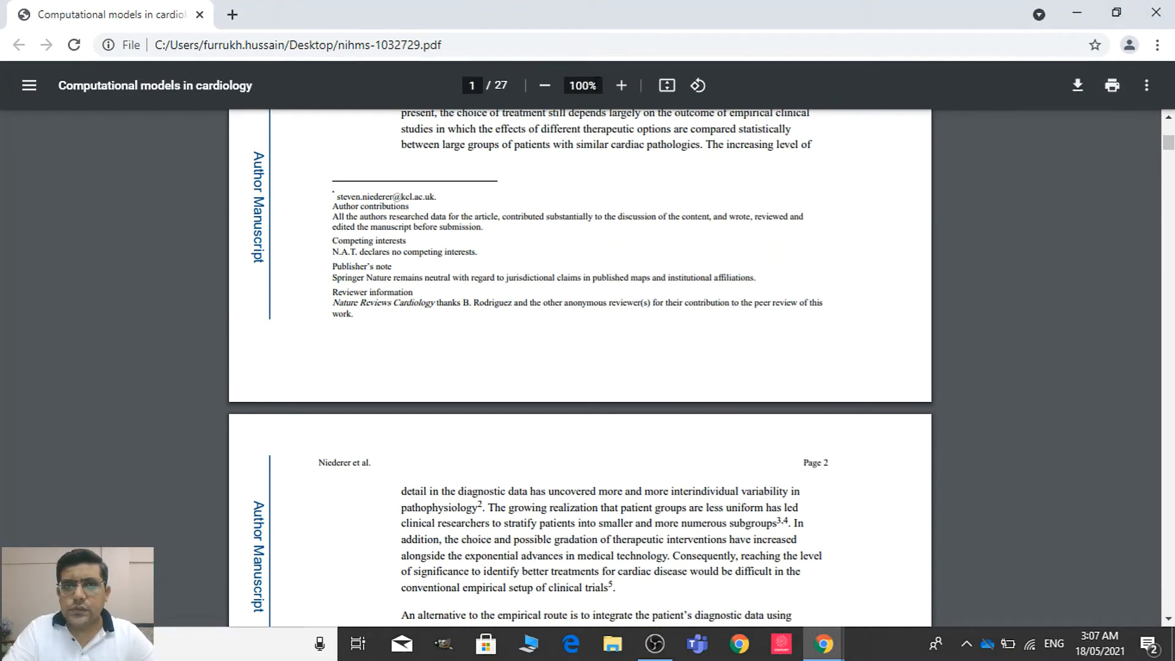
pyautogui.click(621, 86)
pyautogui.click(621, 86)
pyautogui.click(621, 85)
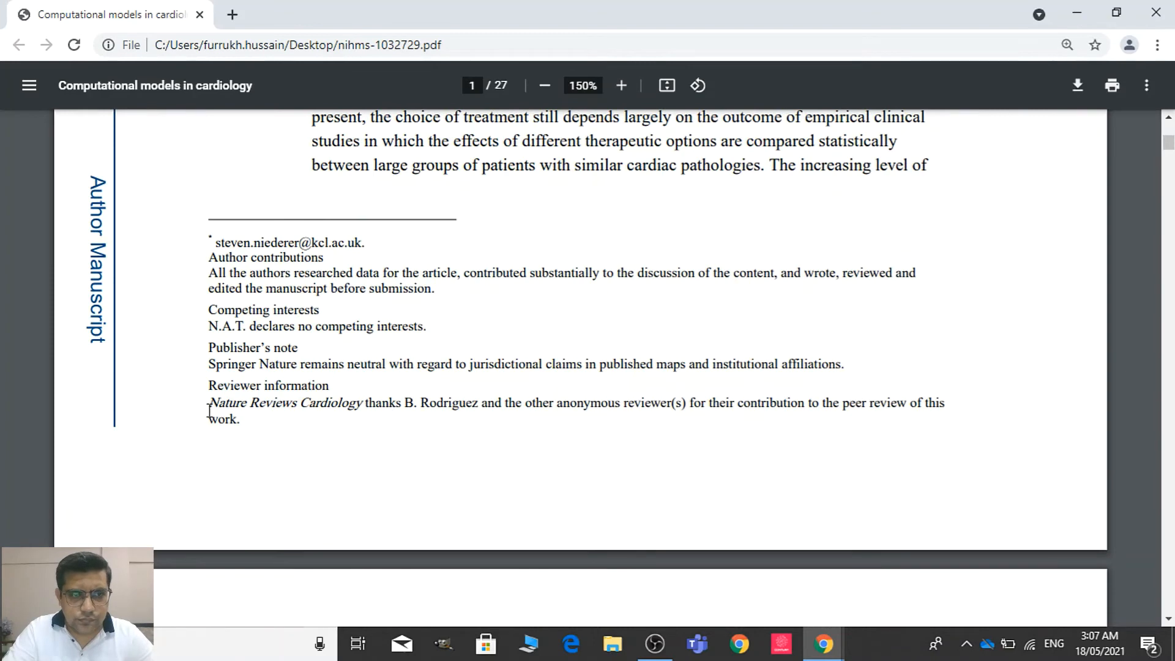
pyautogui.moveTo(208, 412); pyautogui.dragTo(363, 407)
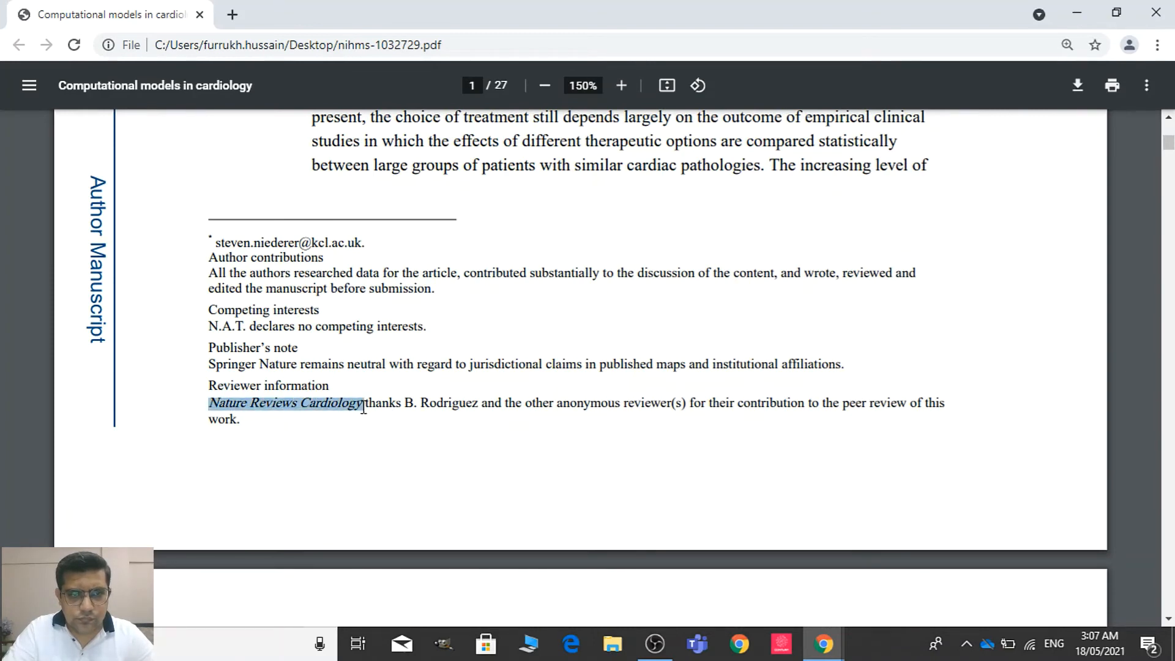
pyautogui.hotkey('ctrl', 'c')
pyautogui.hotkey('alt', 'Tab')
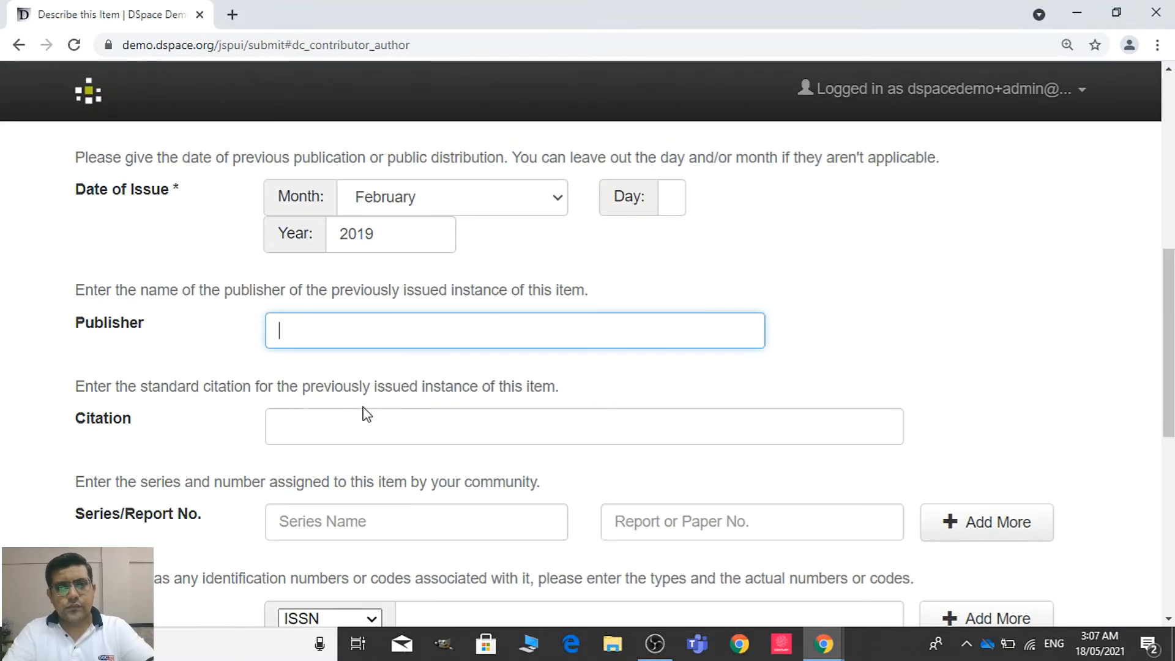
pyautogui.hotkey('ctrl', 'v')
# Leave the Citation empty and enter the copied "Nature Reviews Cardiology" as the series name
pyautogui.click(385, 441)
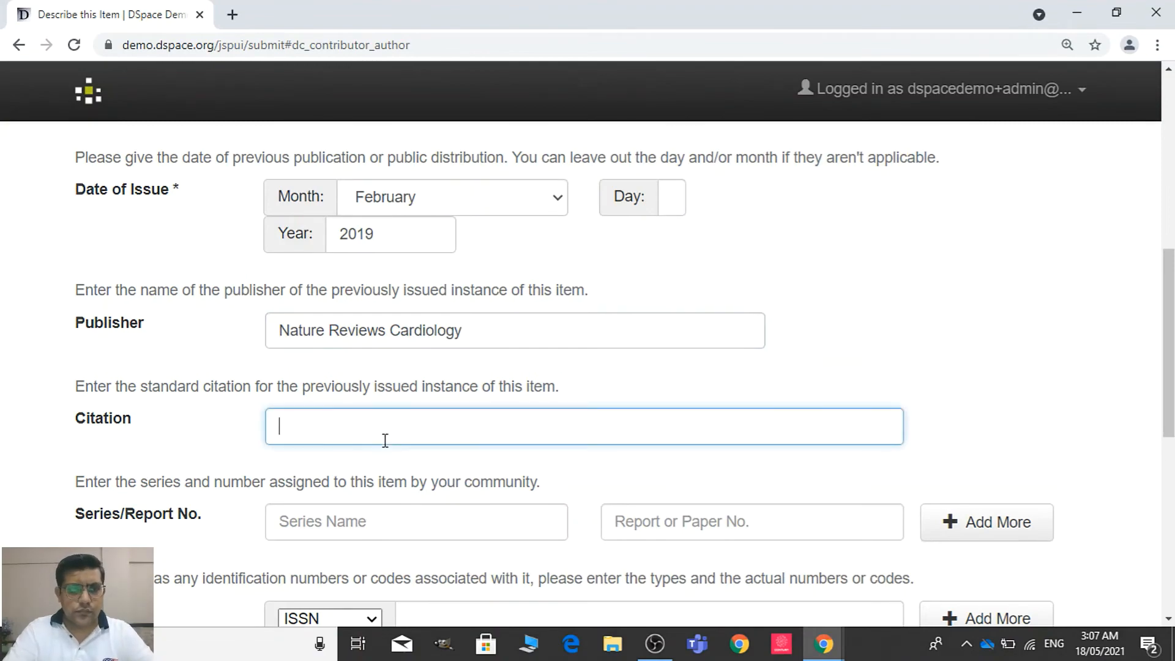
pyautogui.hotkey('alt', 'Tab')
pyautogui.hotkey('alt', 'Tab')
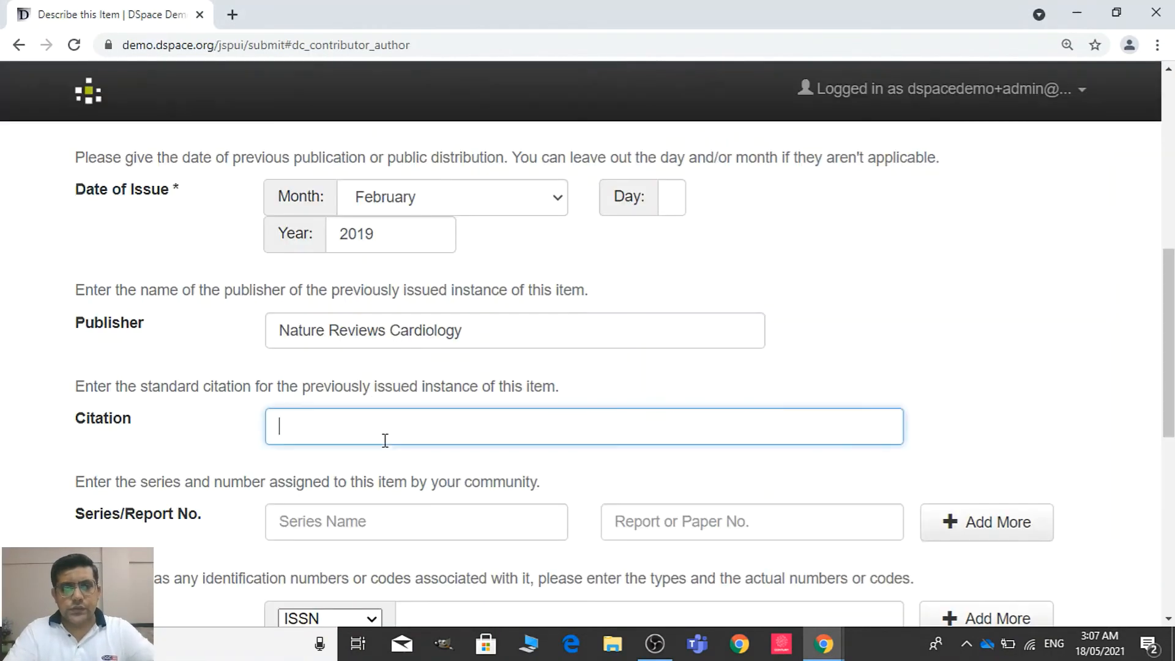
pyautogui.scroll(-4, 897, 375)
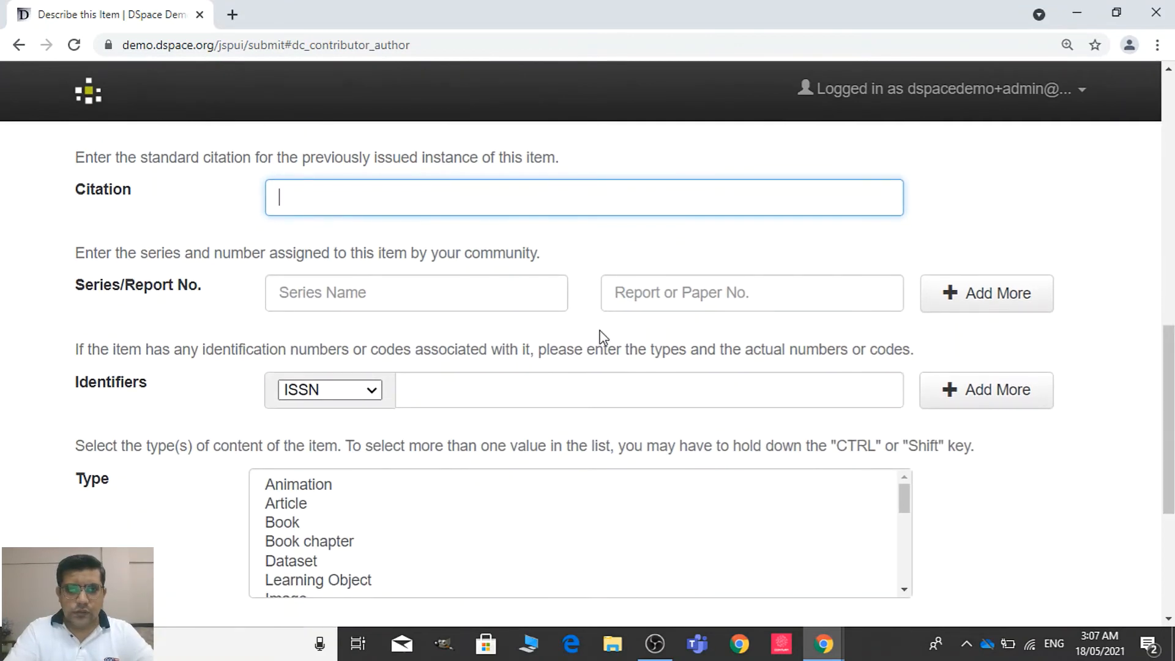
pyautogui.click(482, 298)
pyautogui.hotkey('alt', 'Tab')
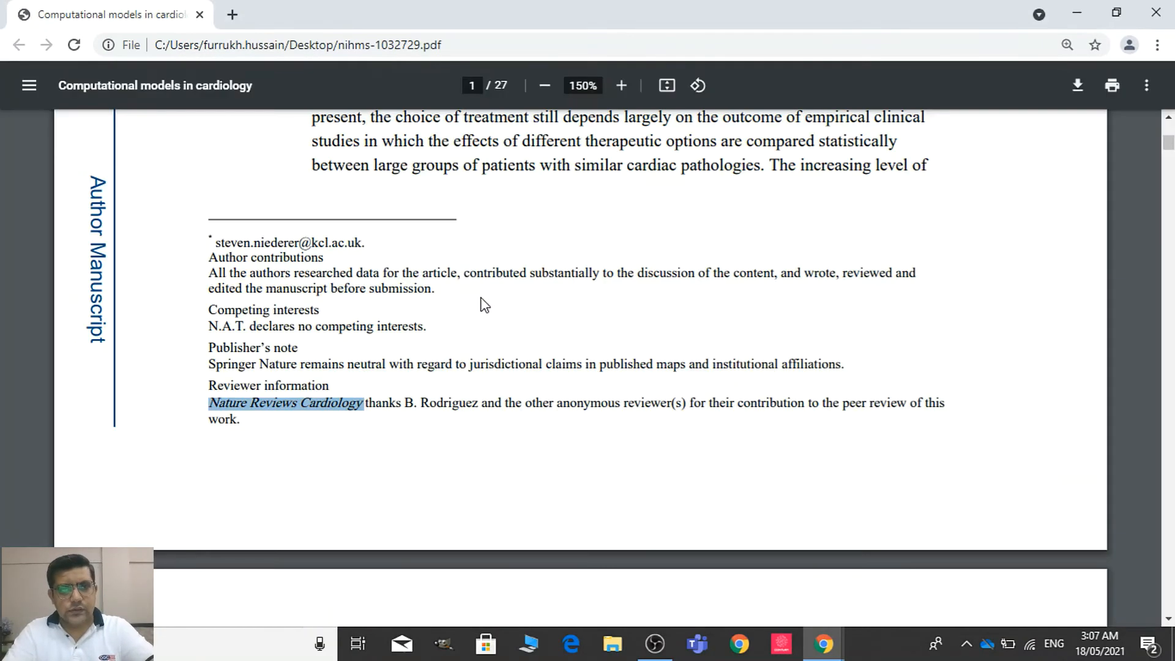
pyautogui.hotkey('alt', 'Tab')
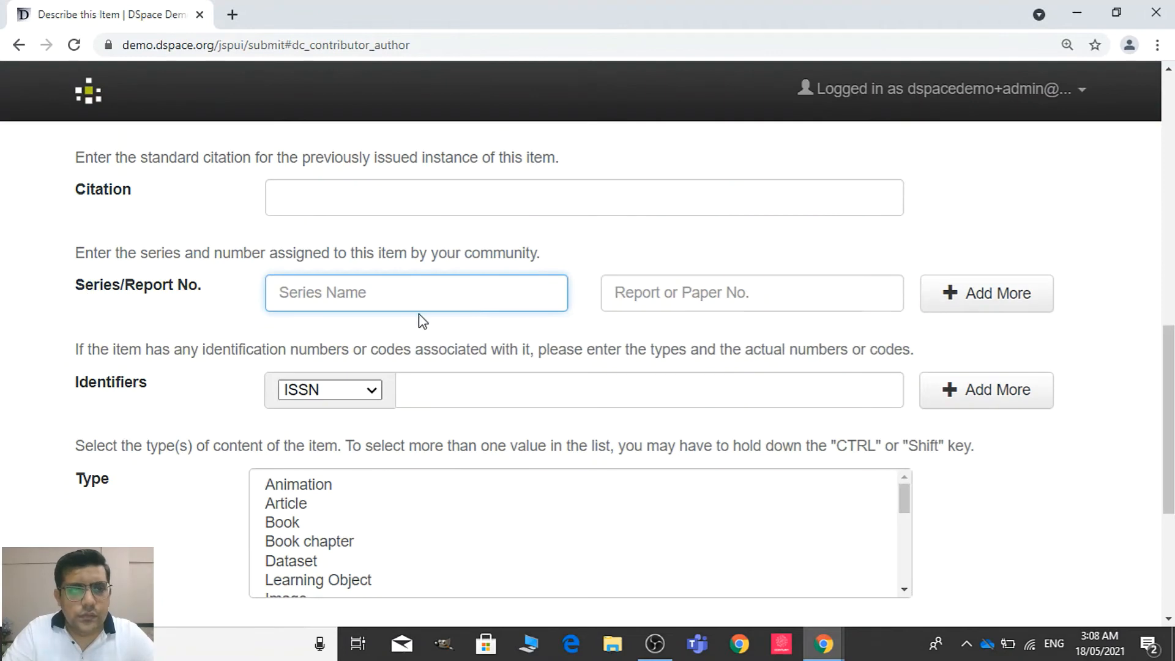
pyautogui.hotkey('alt', 'Tab')
pyautogui.hotkey('alt', 'Tab')
pyautogui.hotkey('ctrl', 'v')
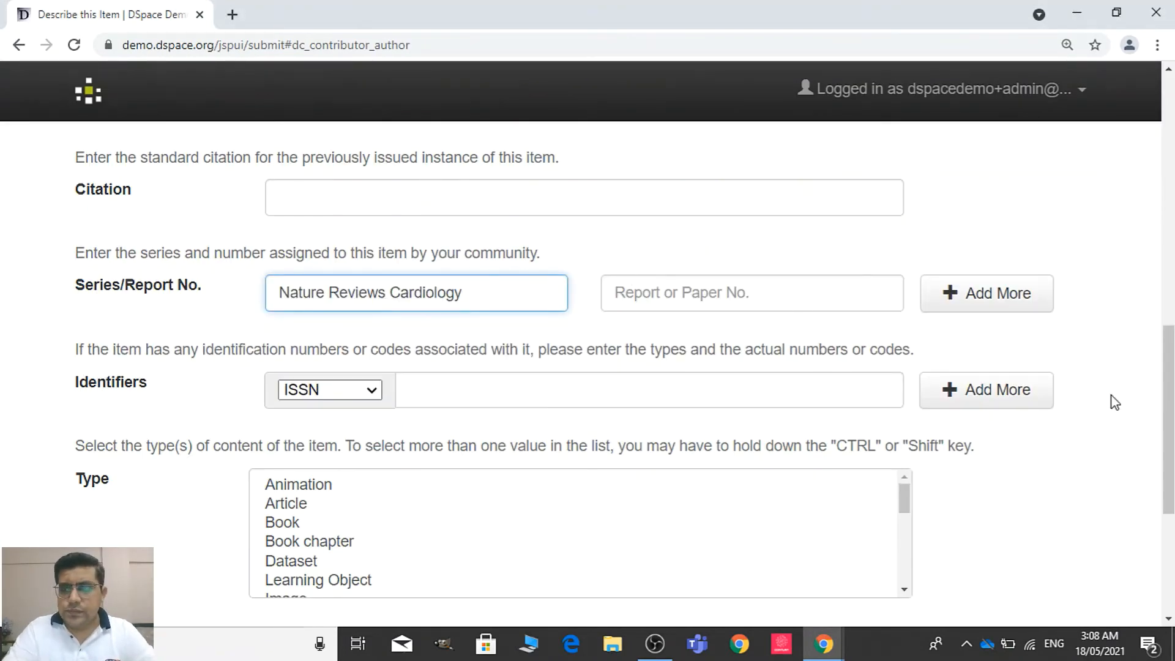
# Look up the volume and issue in the PDF's header and enter 16(2) as the report or paper number
pyautogui.scroll(1, 618, 374)
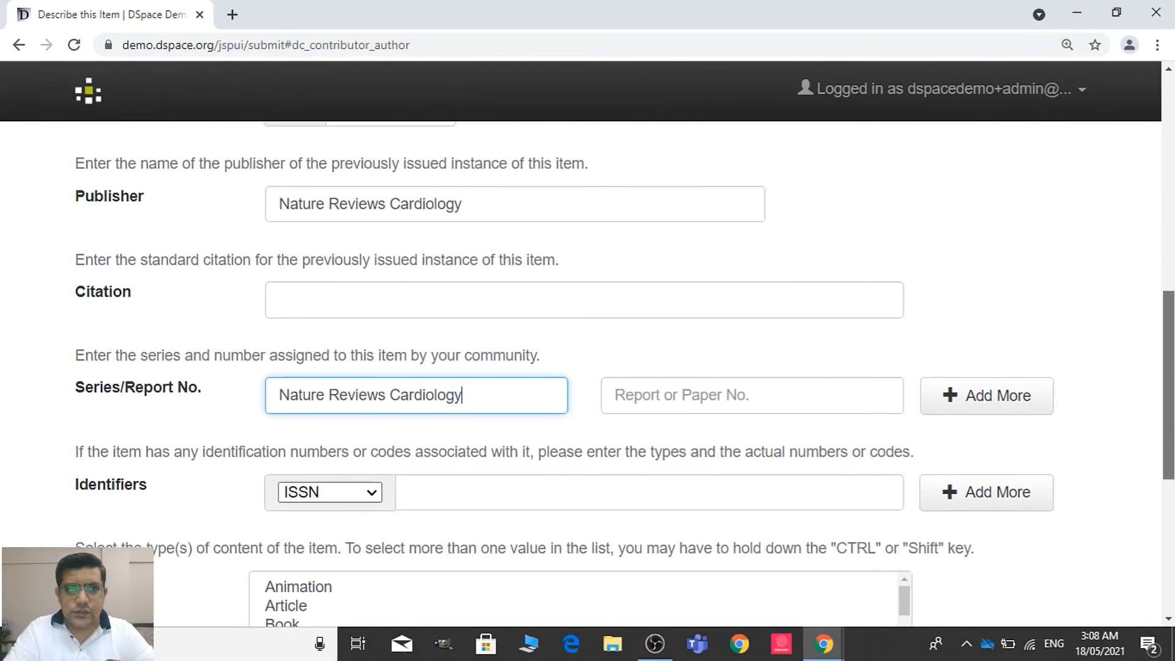
pyautogui.scroll(-1, 618, 375)
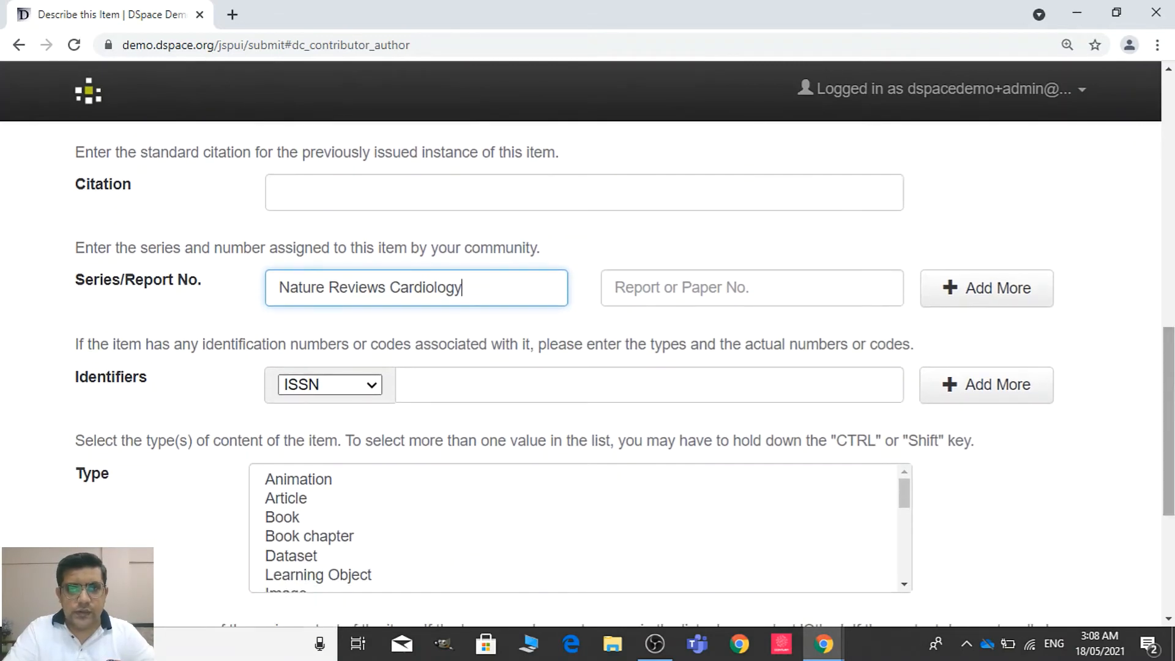
pyautogui.click(811, 295)
pyautogui.hotkey('alt', 'Tab')
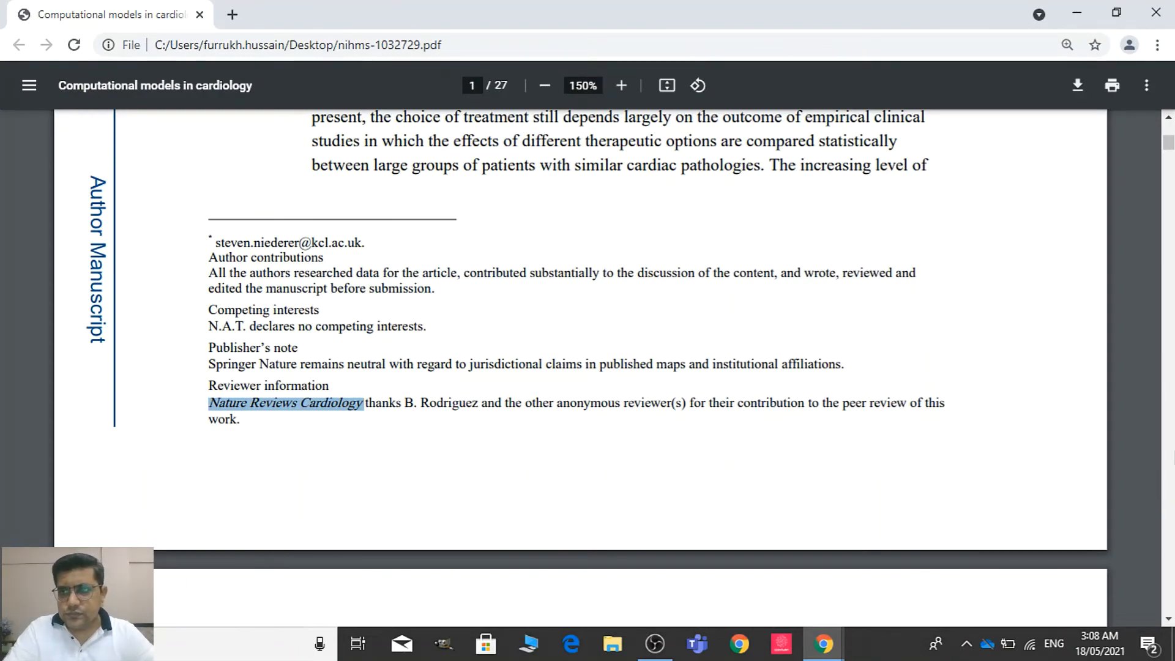
pyautogui.scroll(9, 1166, 147)
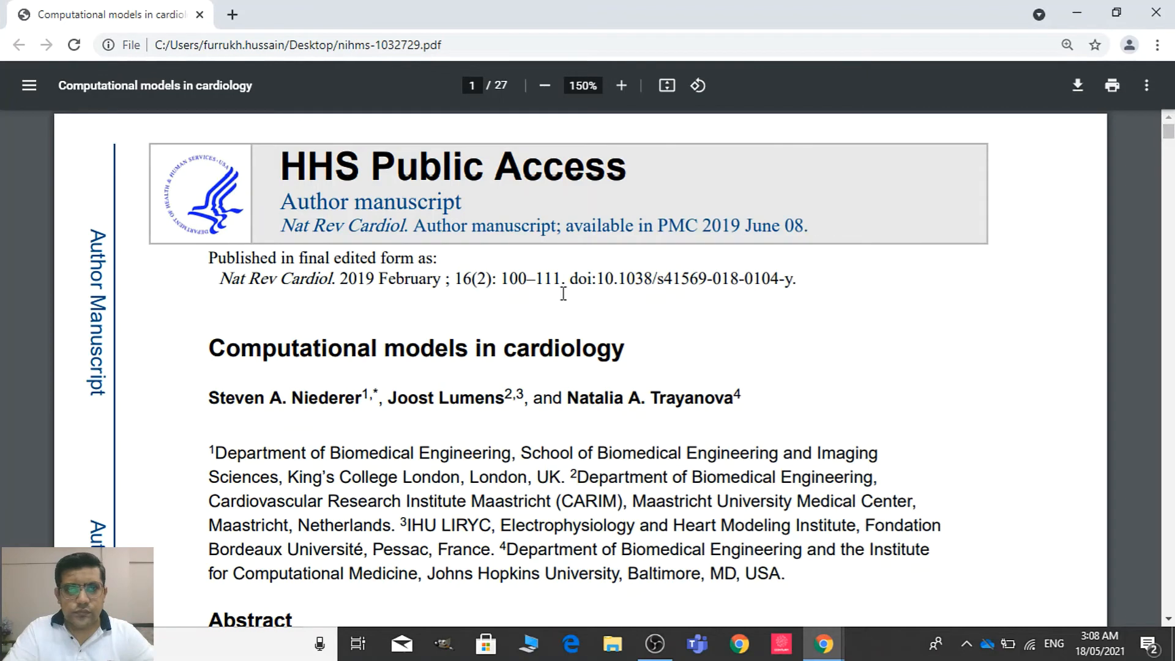
pyautogui.hotkey('alt', 'Tab')
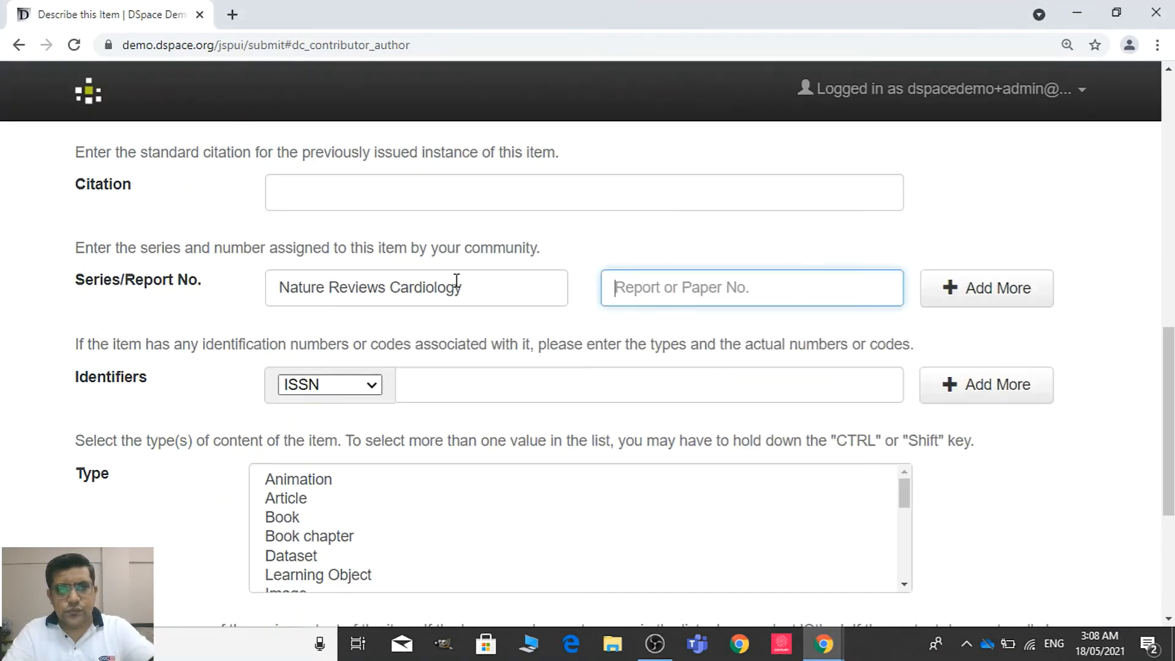
pyautogui.write('16(2')
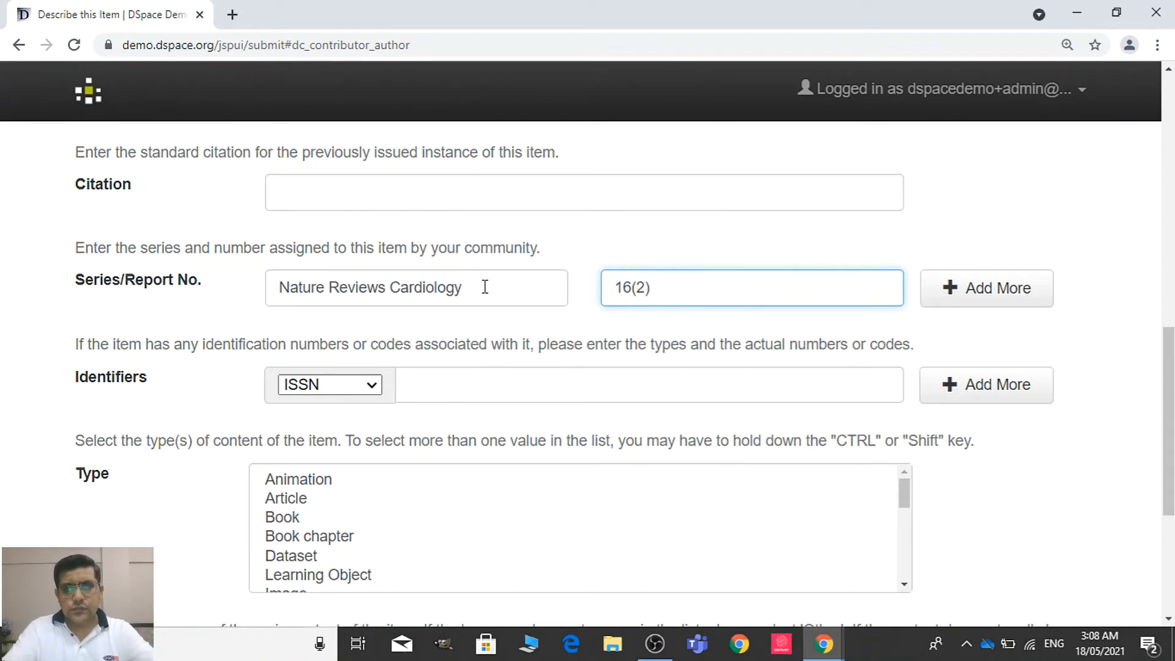
# Look through the first pages of the article PDF for an ISSN to enter as the item's identifier
pyautogui.scroll(-2, 1166, 386)
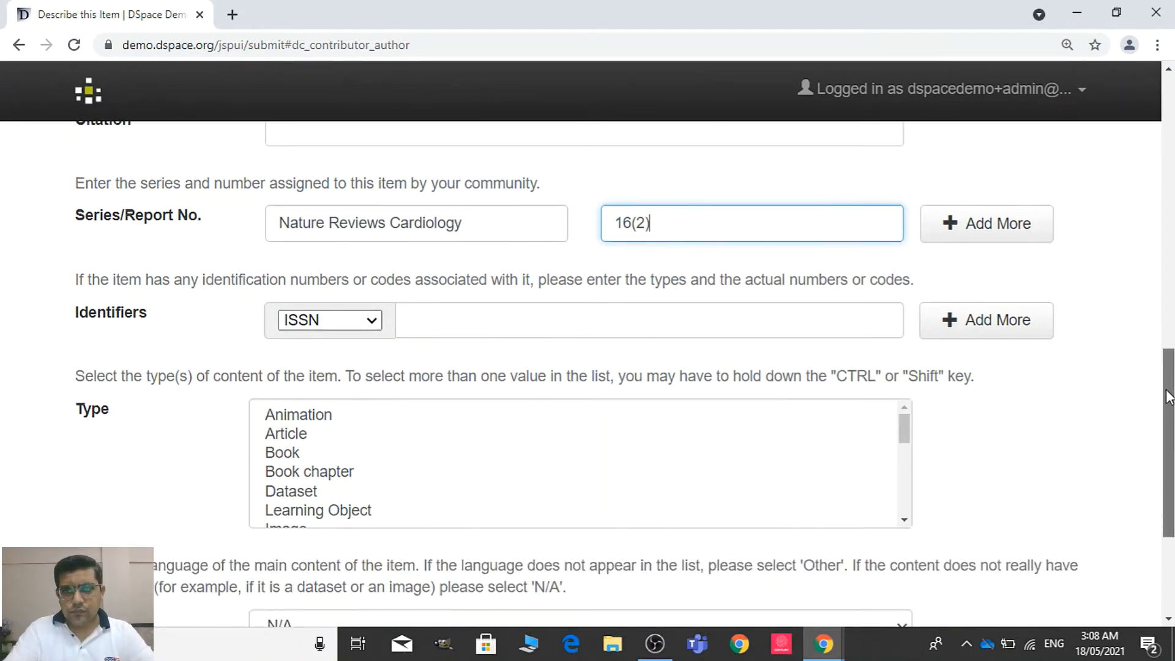
pyautogui.click(764, 293)
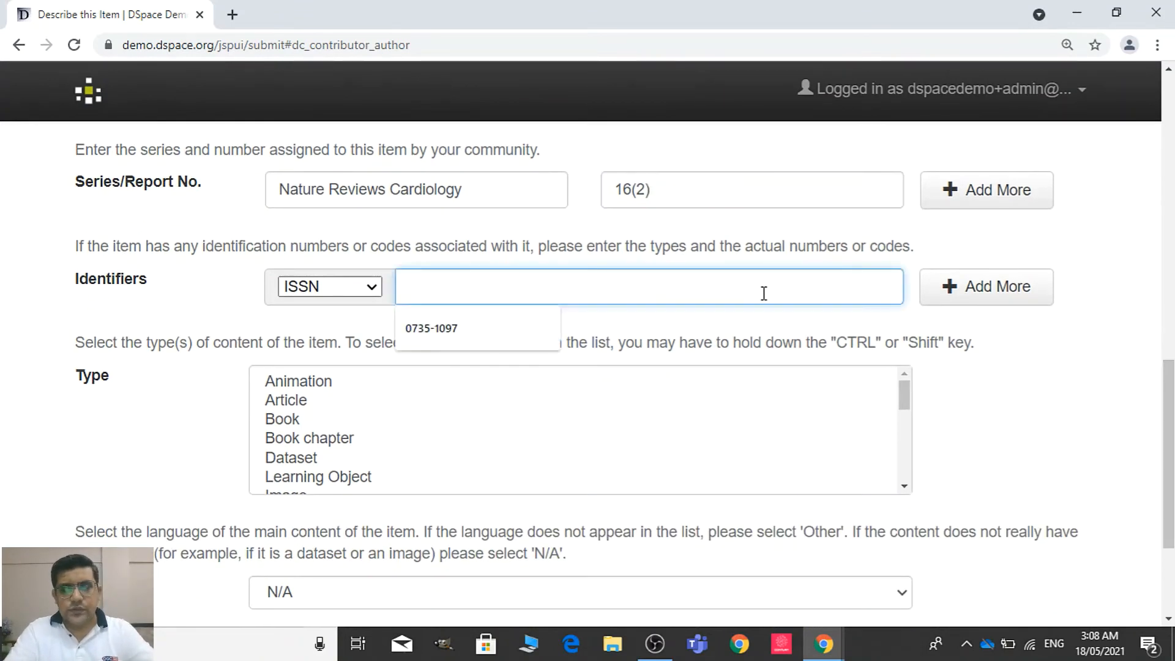
pyautogui.hotkey('alt', 'Tab')
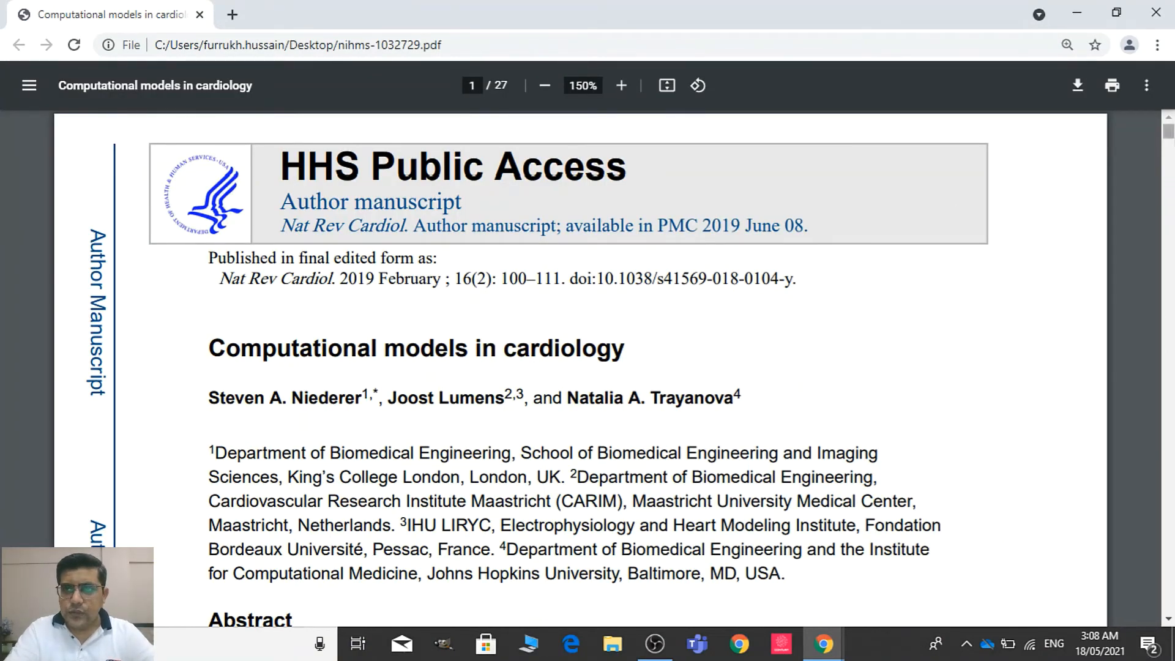
pyautogui.scroll(-5, 1169, 130)
pyautogui.scroll(-6, 1168, 131)
pyautogui.scroll(-2, 1101, 146)
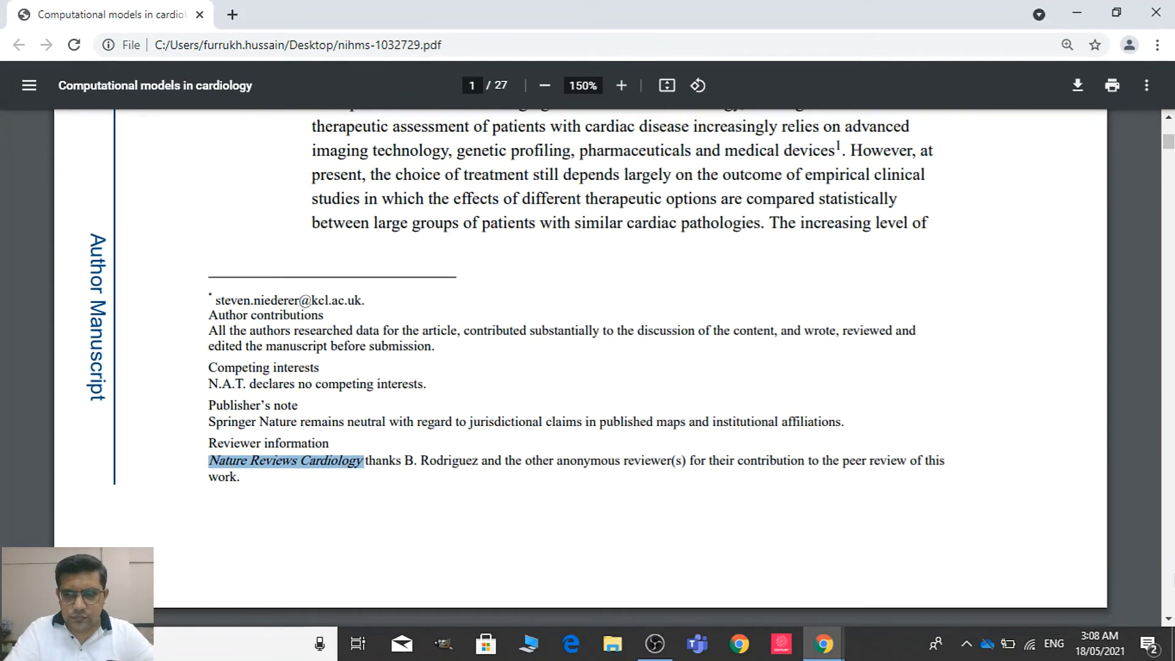
pyautogui.click(1168, 618)
pyautogui.scroll(-10, 1168, 619)
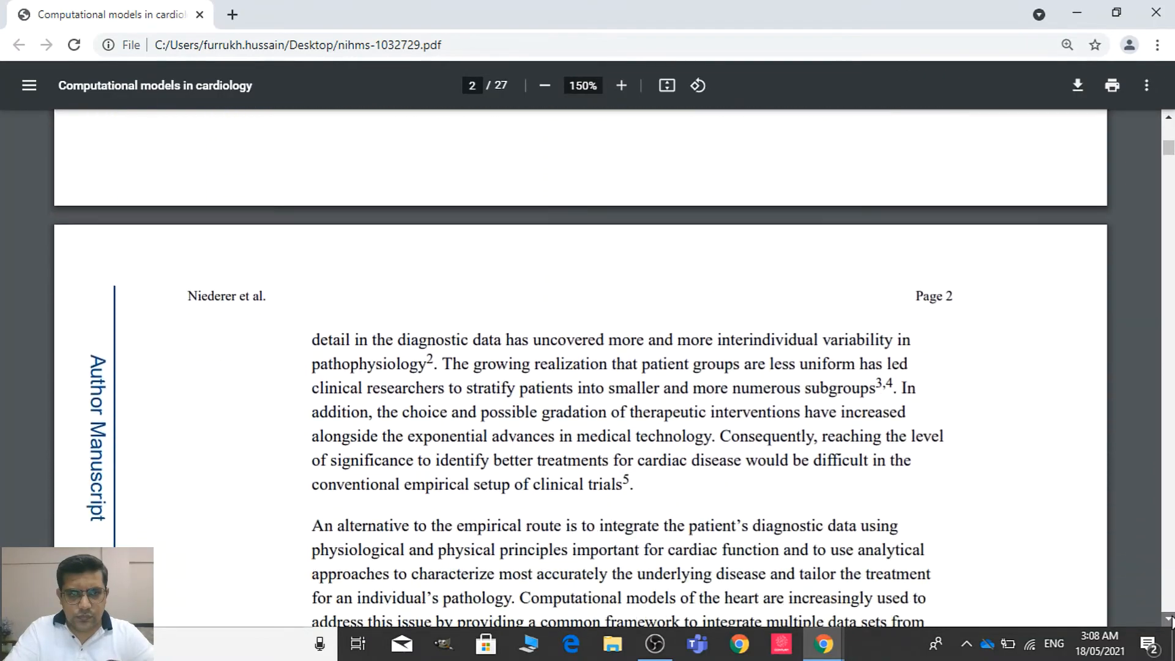
pyautogui.scroll(-15, 1169, 619)
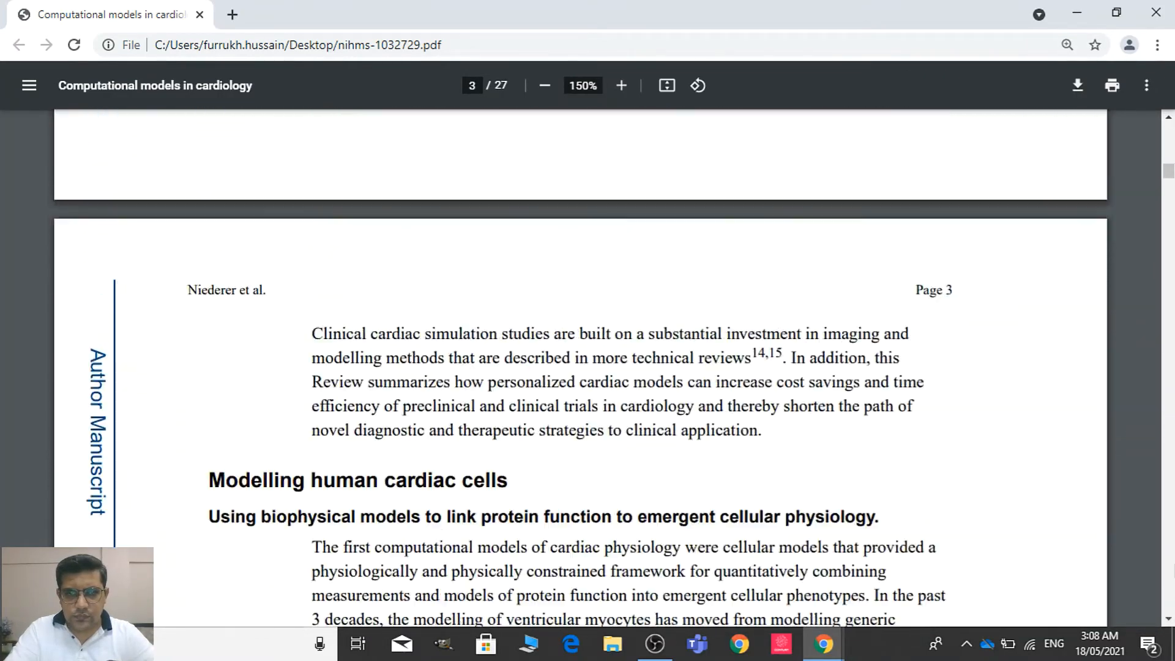
pyautogui.scroll(-7, 1168, 619)
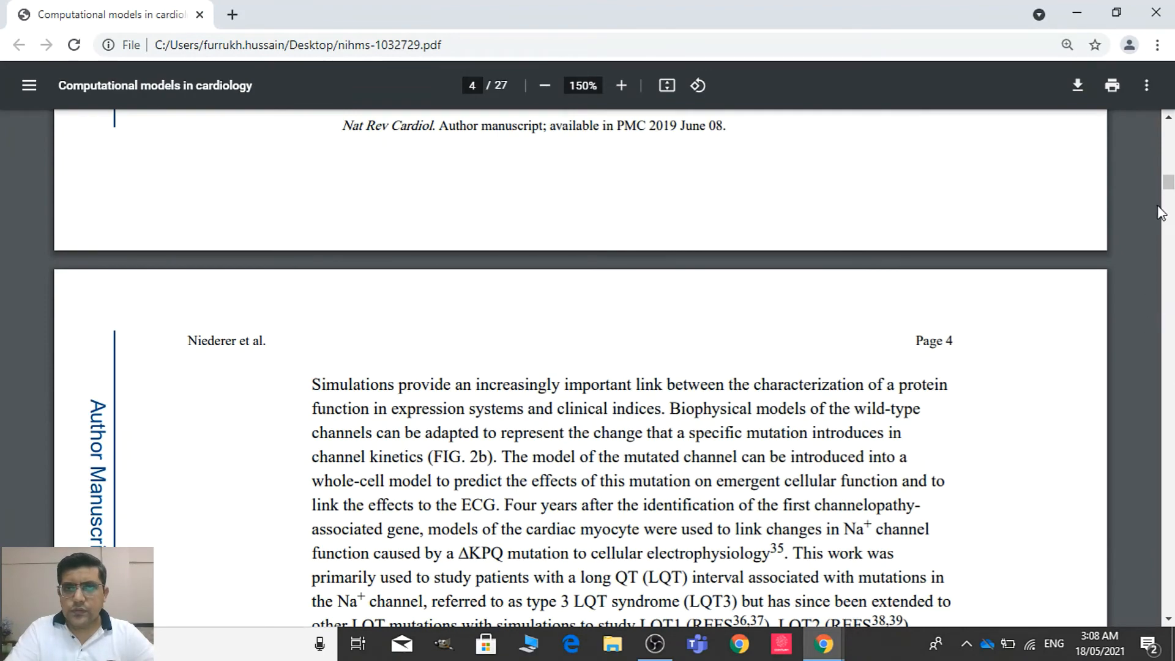
pyautogui.moveTo(1168, 183); pyautogui.dragTo(1169, 129)
pyautogui.hotkey('alt', 'Tab')
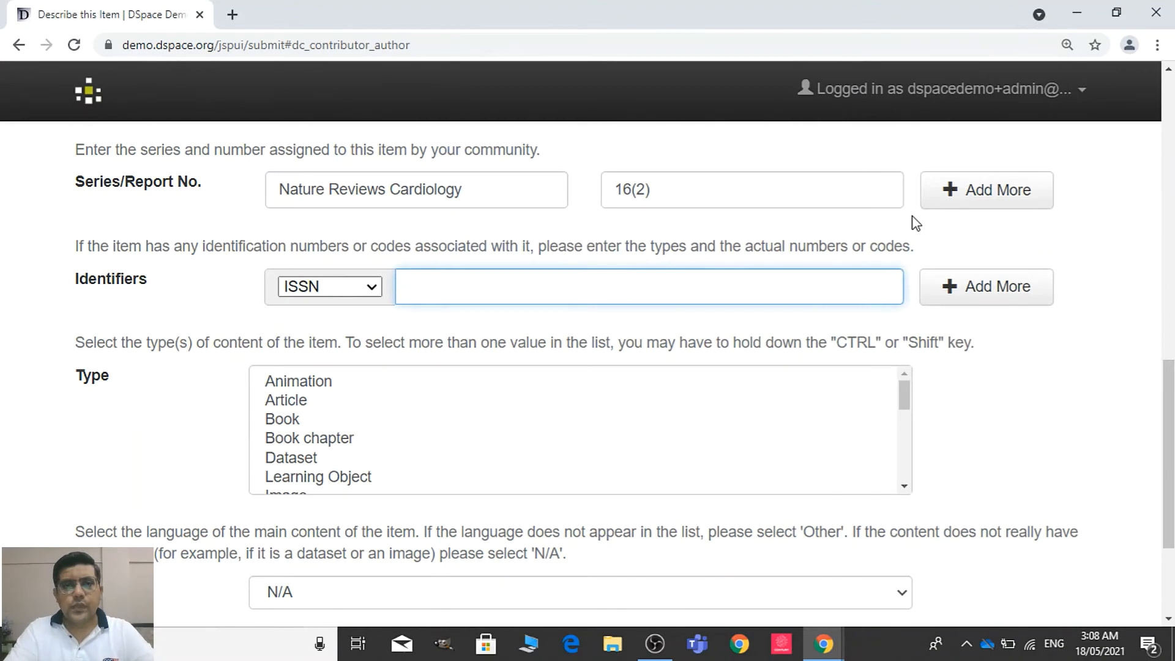
# Leave the ISSN empty, set the type to Article and the language to English, and continue to the second description page
pyautogui.click(712, 415)
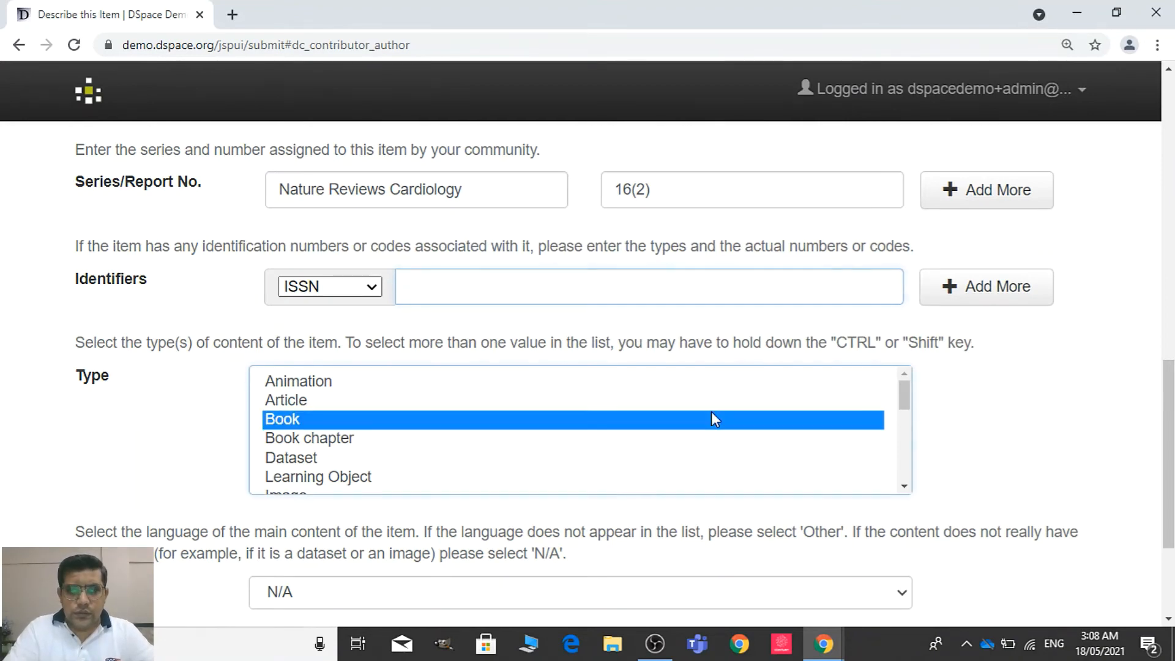
pyautogui.click(715, 406)
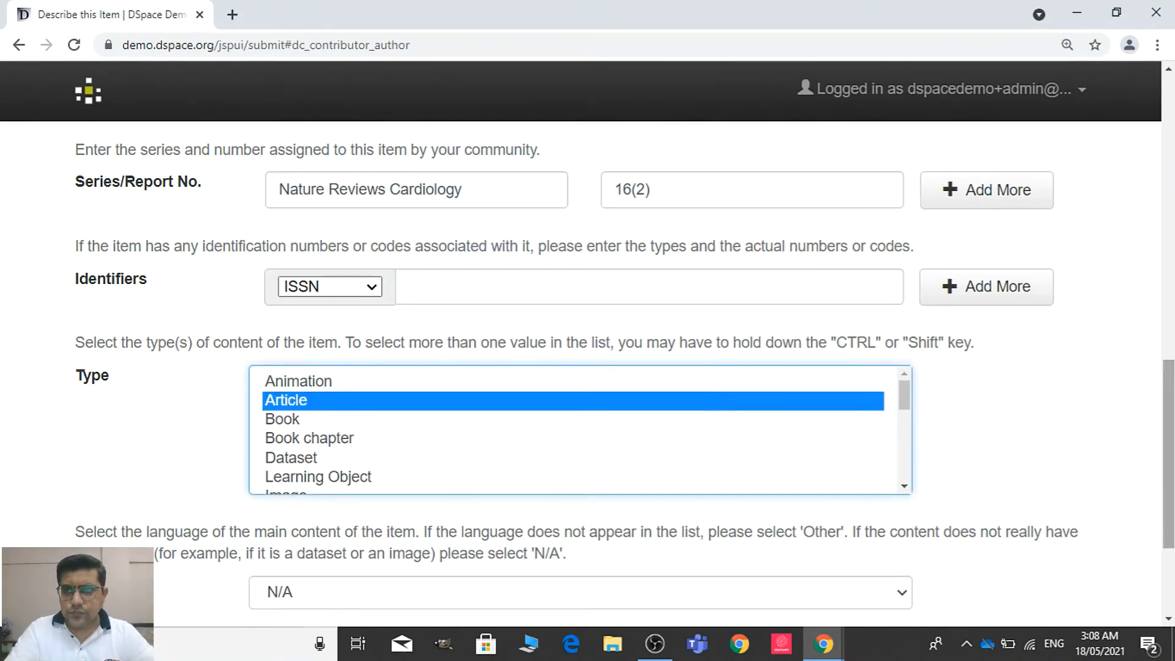
pyautogui.scroll(-3, 1010, 401)
pyautogui.click(884, 402)
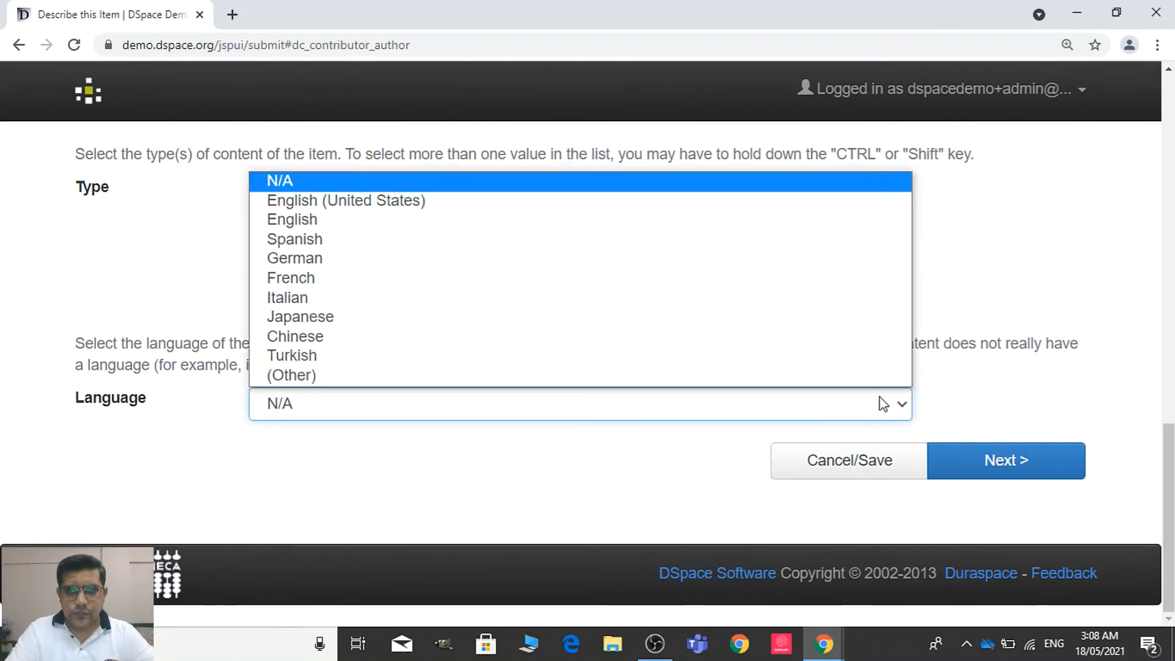
pyautogui.click(765, 228)
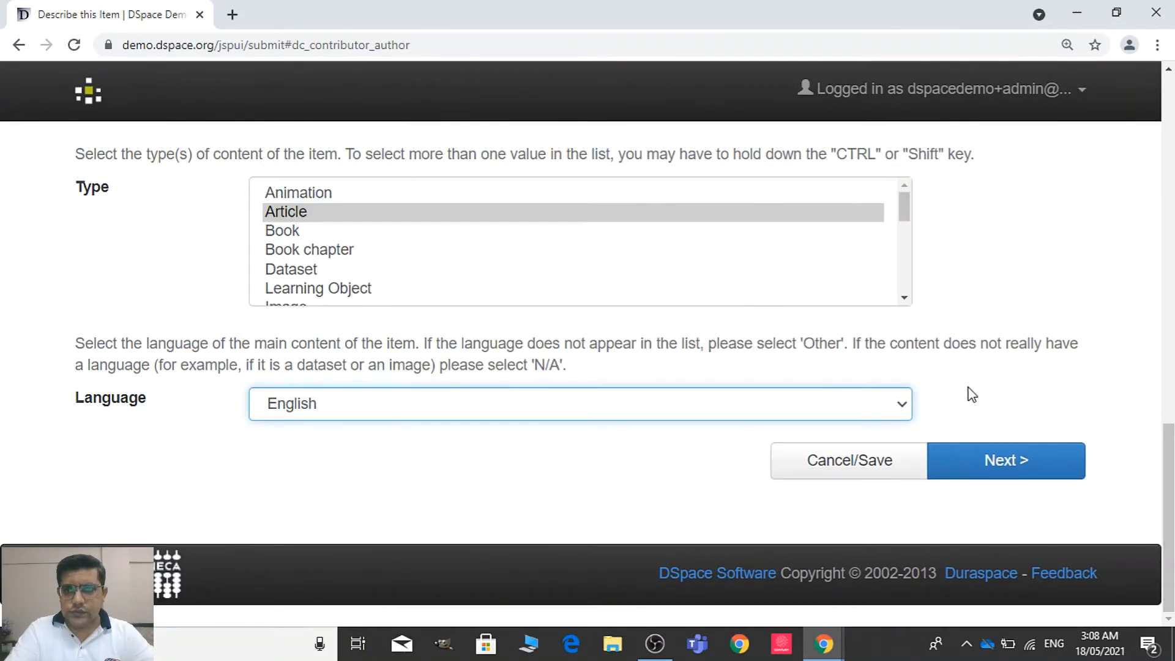
pyautogui.click(978, 462)
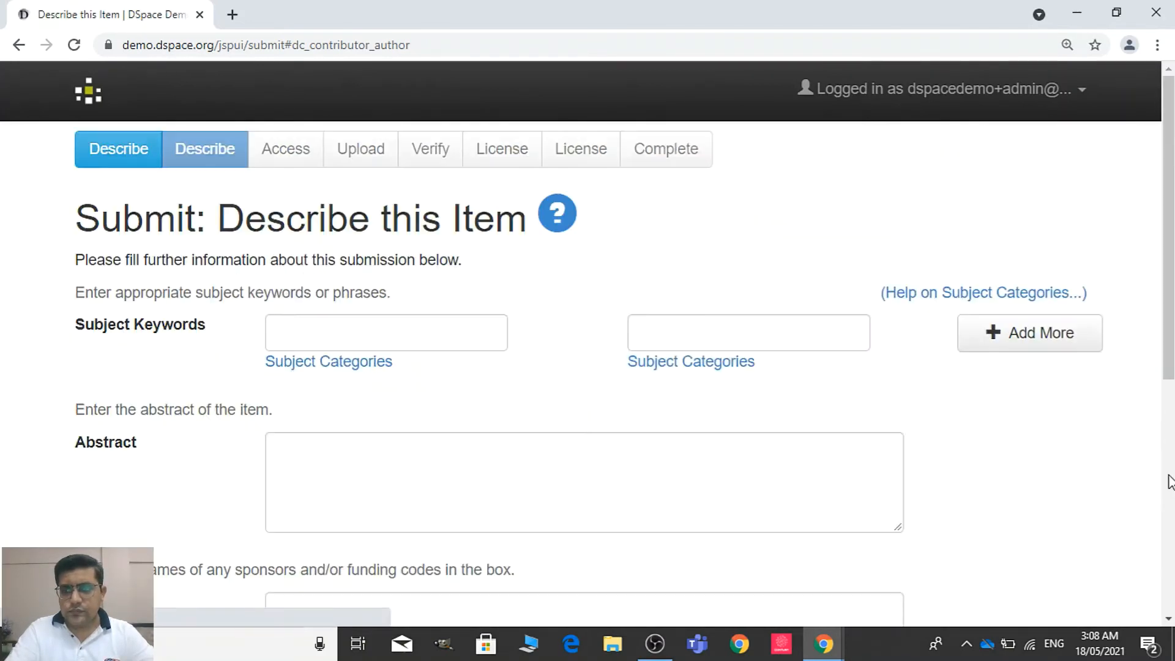
# Enter Cardiology and Medicine as the two subject keywords
pyautogui.scroll(-2, 720, 319)
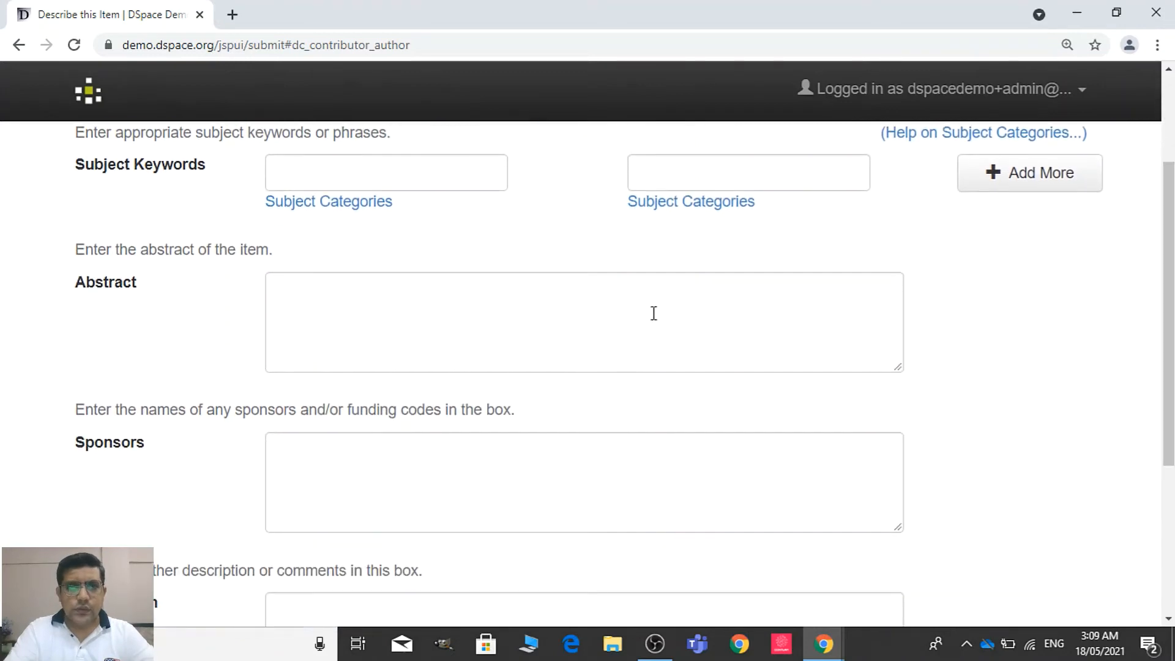
pyautogui.click(418, 189)
pyautogui.click(405, 221)
pyautogui.click(679, 171)
pyautogui.click(673, 211)
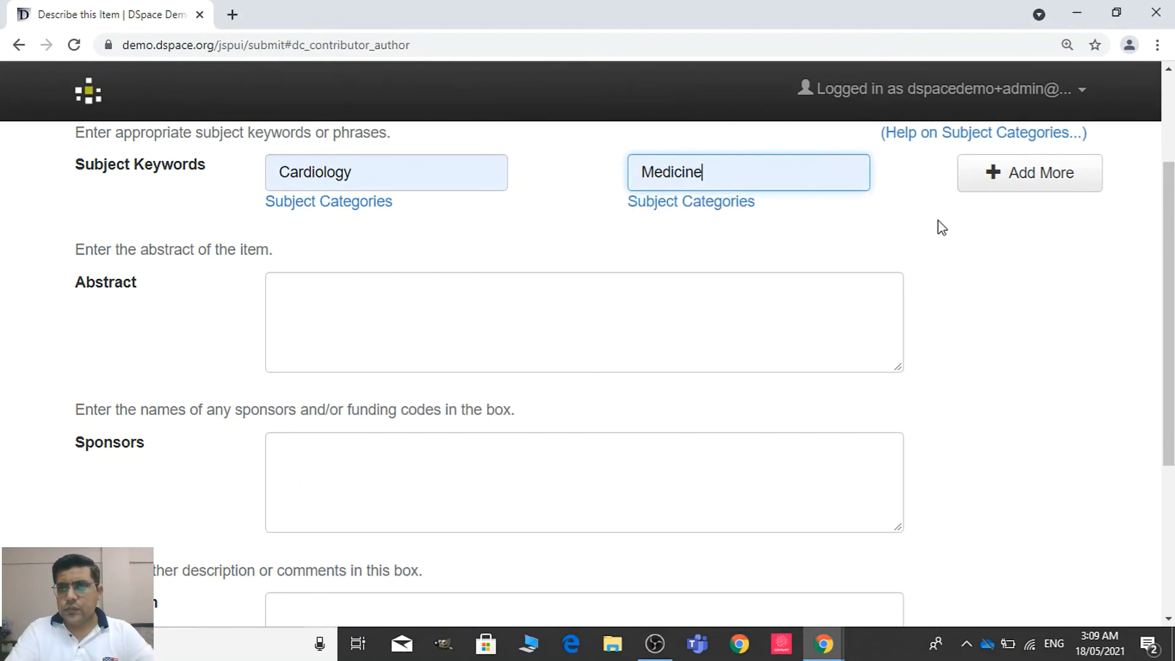
# Copy the full abstract text from the first page of the "Computational models in cardiology" PDF
pyautogui.hotkey('alt', 'Tab')
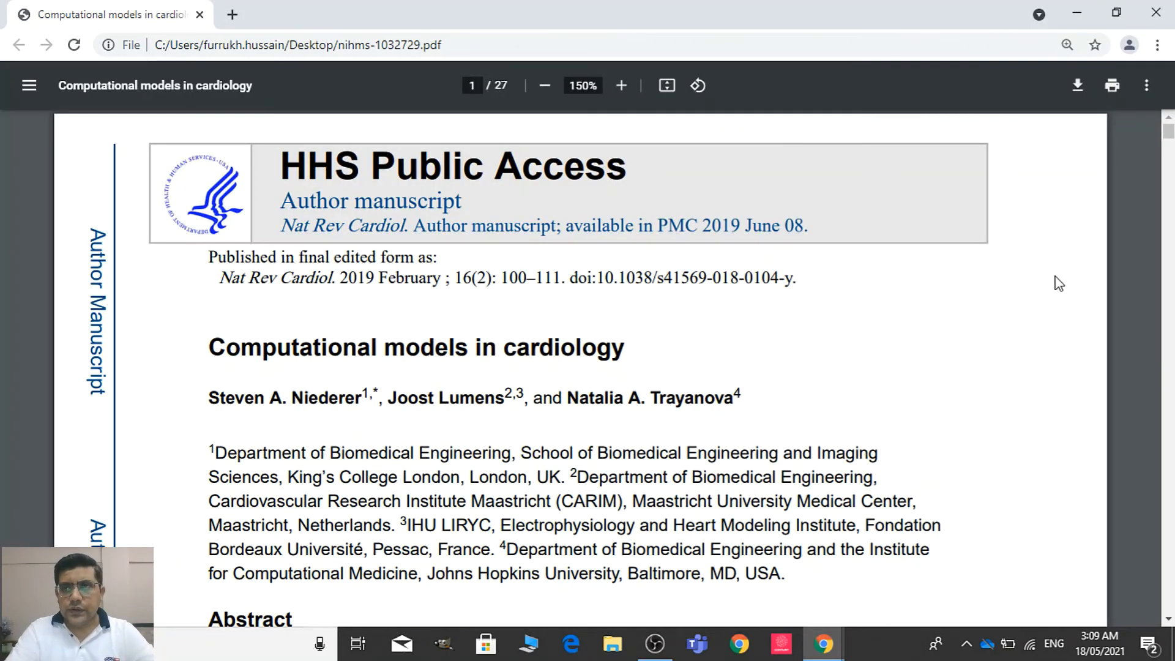
pyautogui.click(1168, 620)
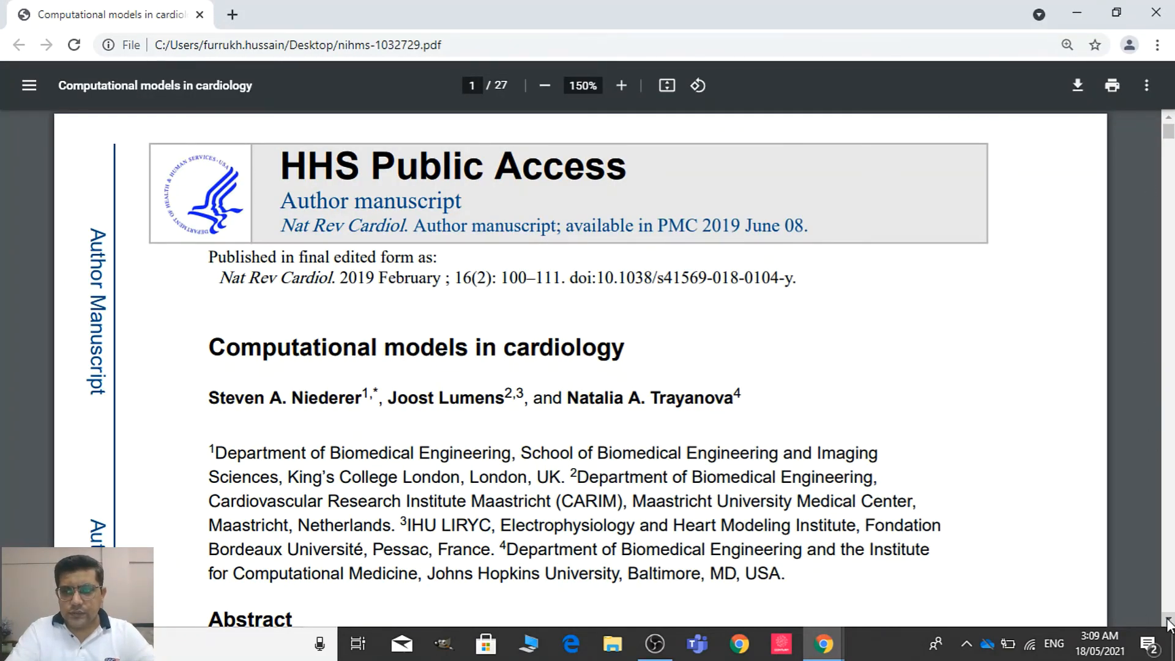
pyautogui.click(1168, 622)
pyautogui.click(1167, 621)
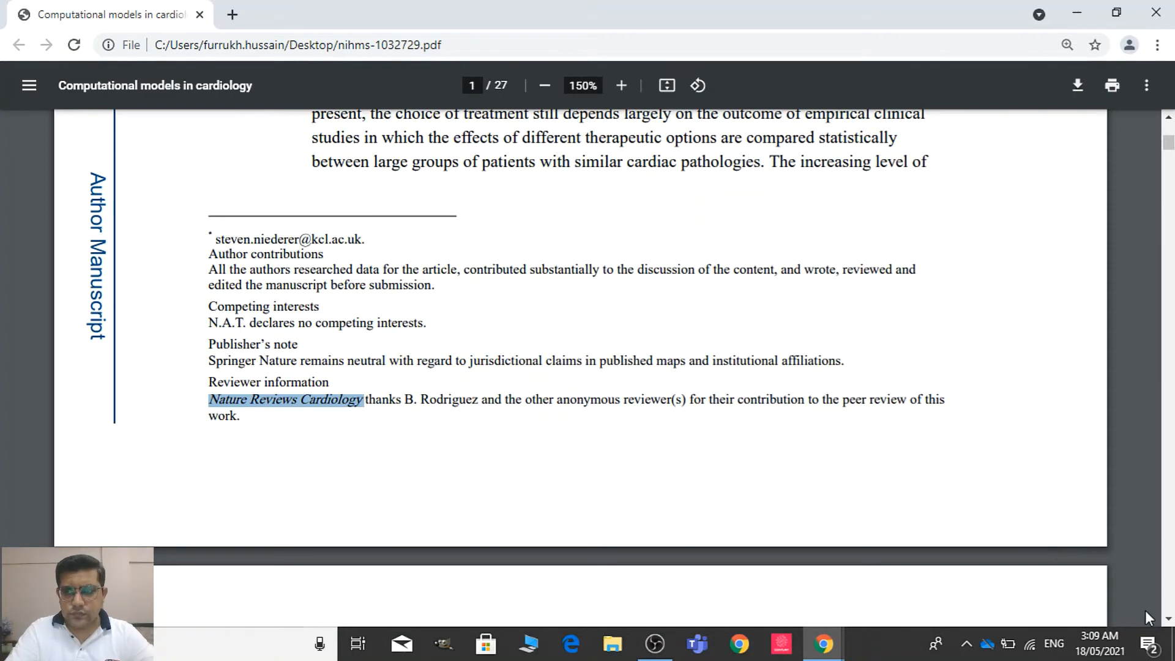
pyautogui.click(1169, 622)
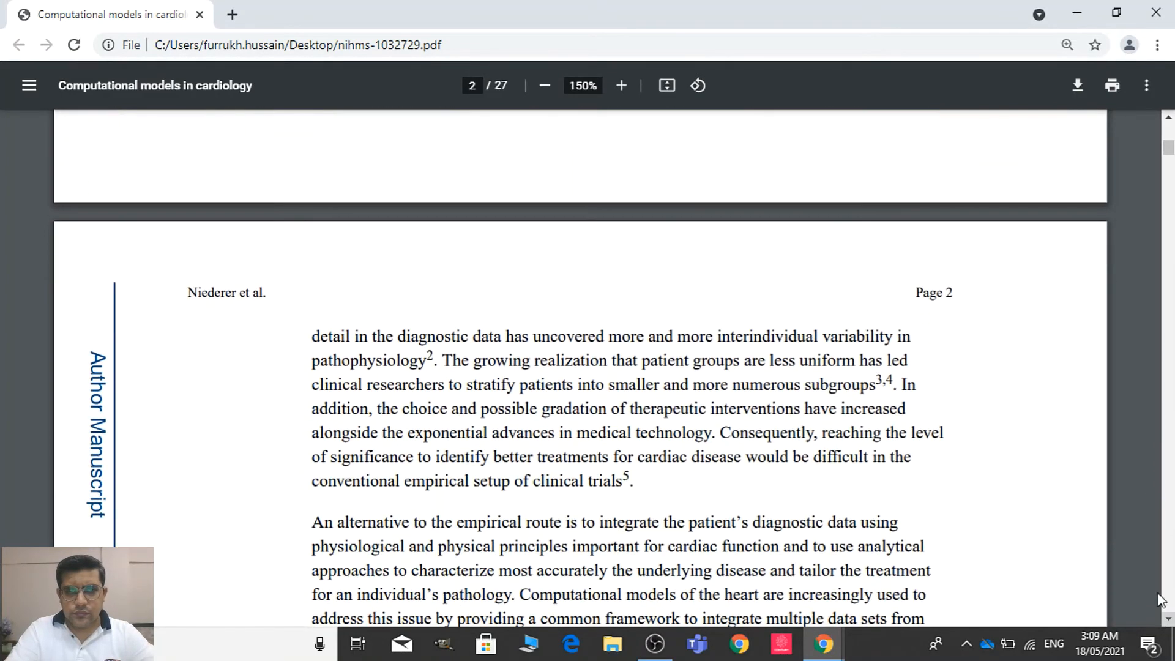
pyautogui.moveTo(1168, 149); pyautogui.dragTo(1169, 131)
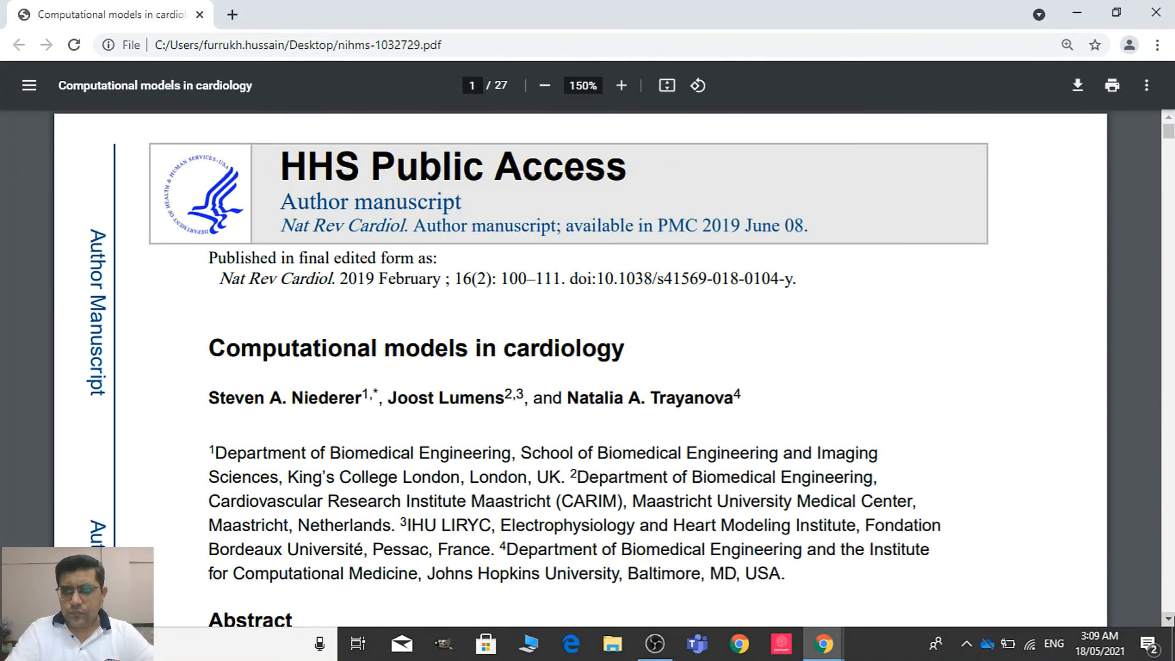
pyautogui.click(1169, 619)
pyautogui.scroll(-6, 336, 132)
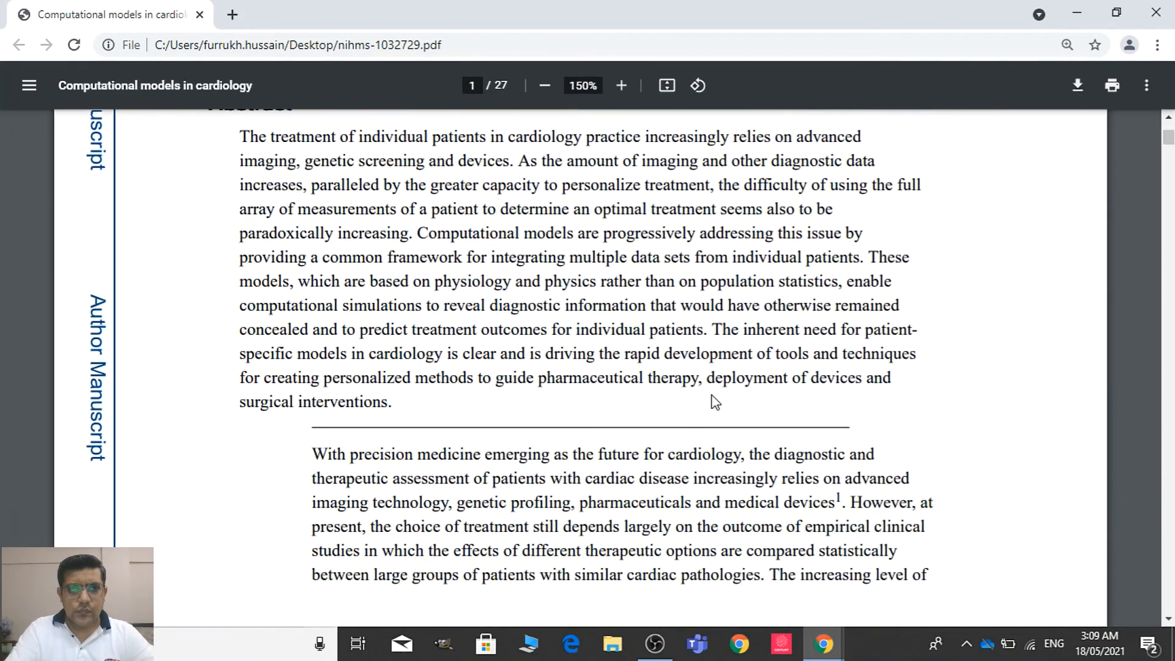
pyautogui.moveTo(240, 133); pyautogui.dragTo(418, 398)
pyautogui.moveTo(418, 402); pyautogui.dragTo(404, 405)
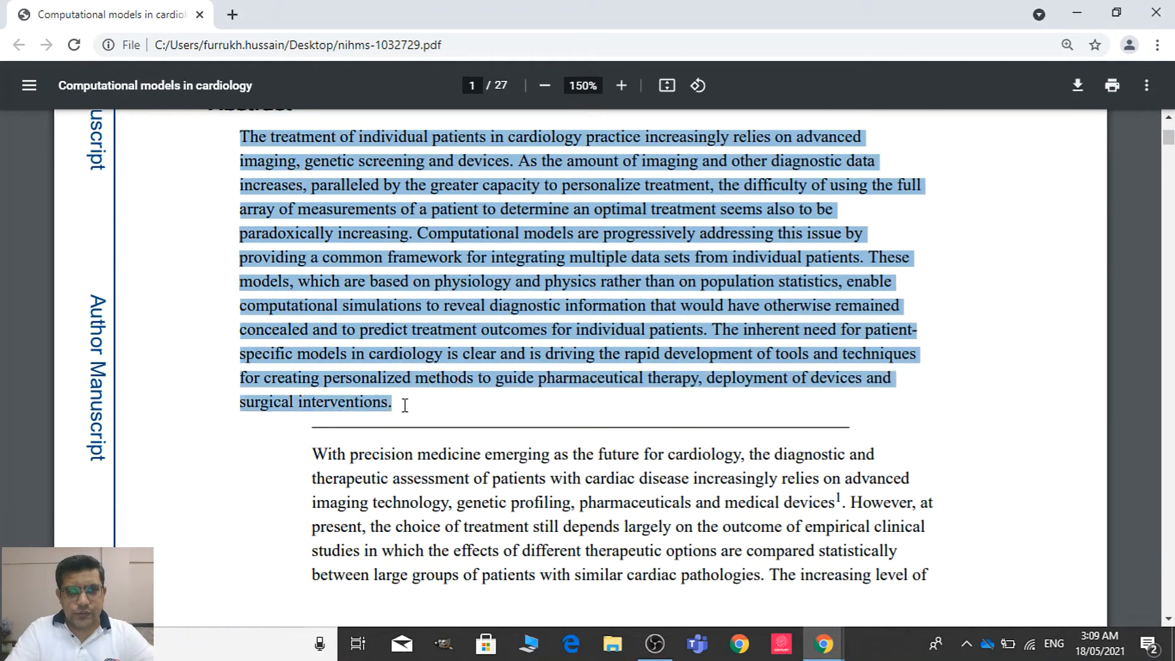
# Paste the copied text into the Abstract field and enlarge the text box for editing
pyautogui.hotkey('alt', 'Tab')
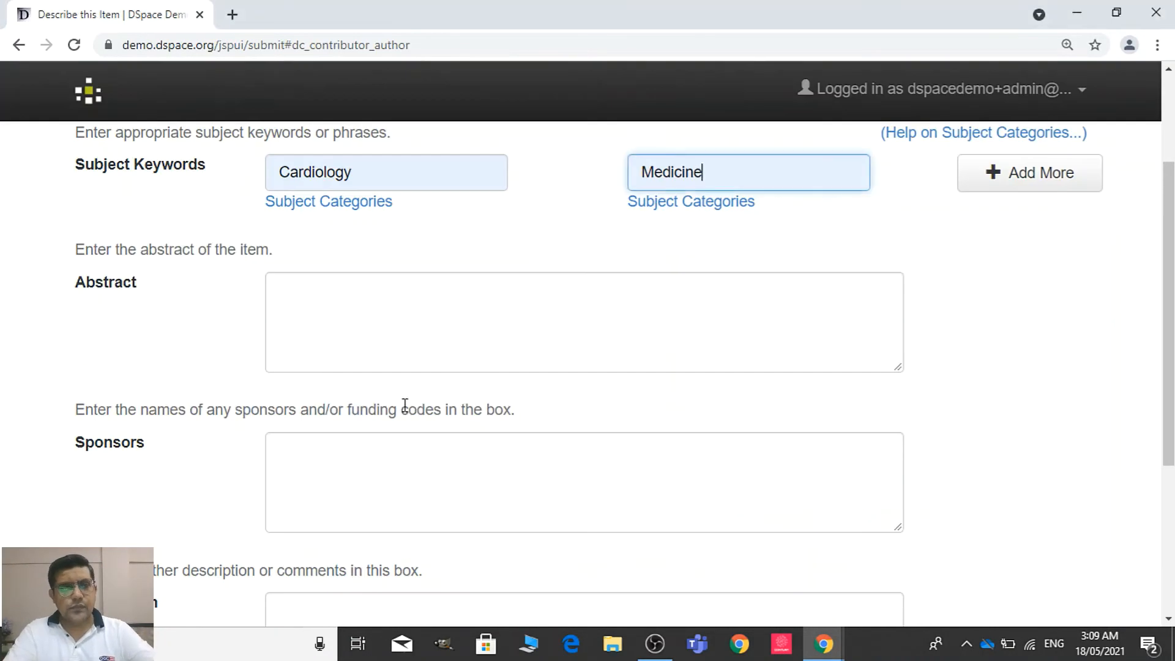
pyautogui.click(482, 316)
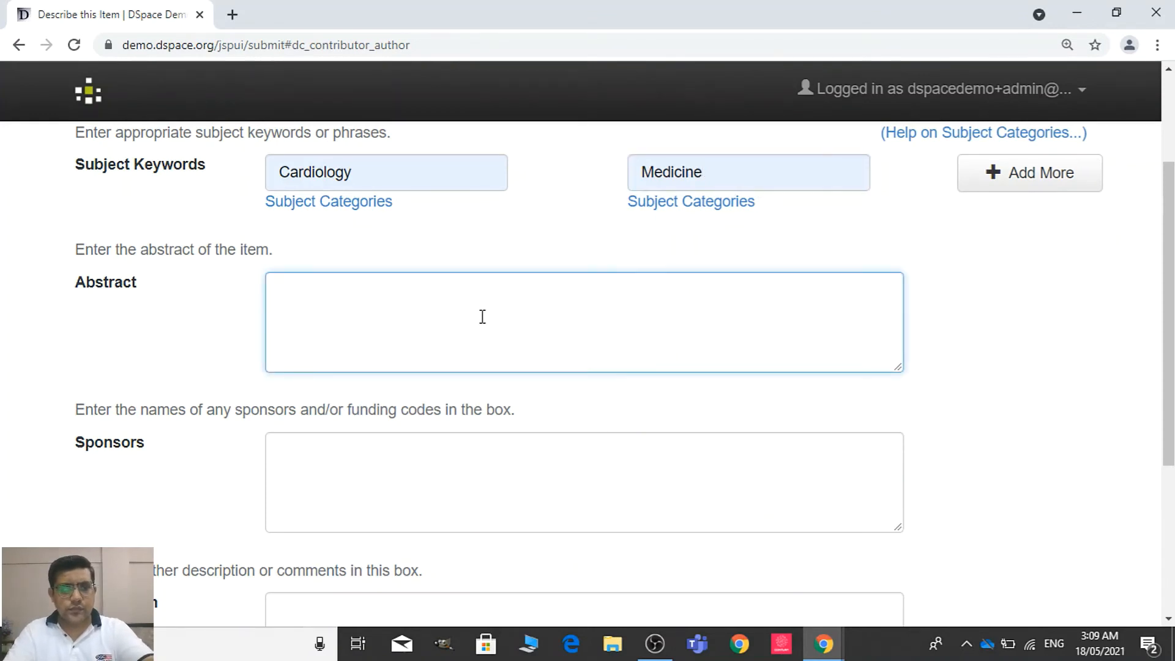
pyautogui.hotkey('ctrl', 'v')
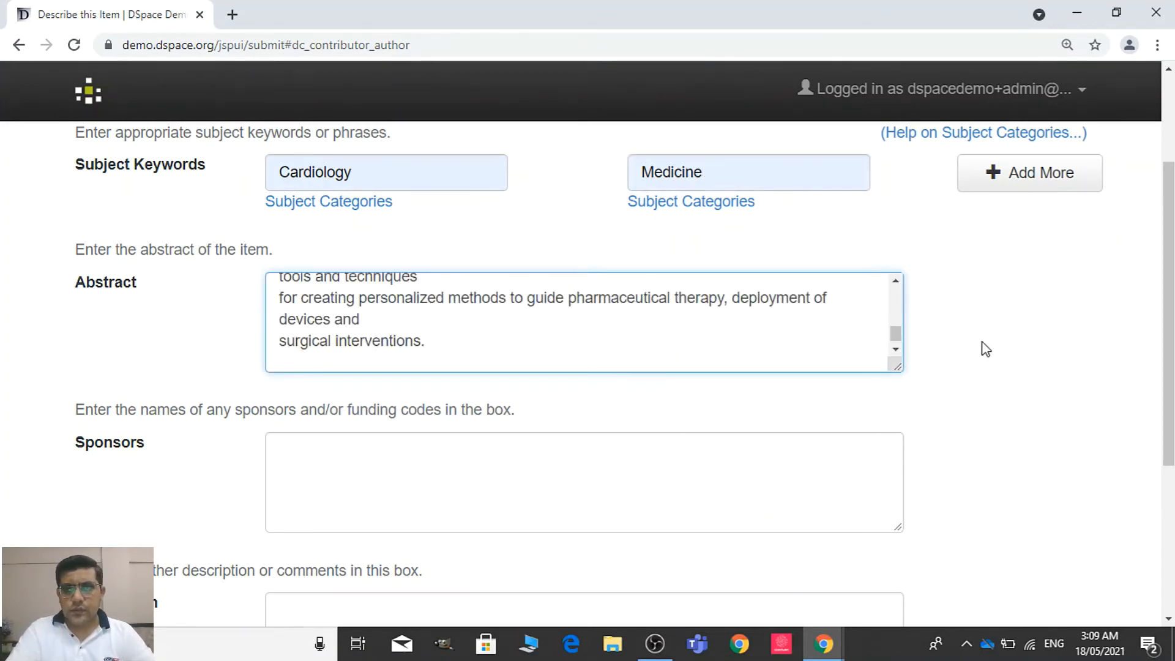
pyautogui.moveTo(896, 362); pyautogui.dragTo(1132, 475)
pyautogui.moveTo(1125, 392); pyautogui.dragTo(1132, 297)
# Remove the line breaks from the pasted abstract so that it reads as one continuous paragraph ending with "surgical interventions."
pyautogui.click(1065, 274)
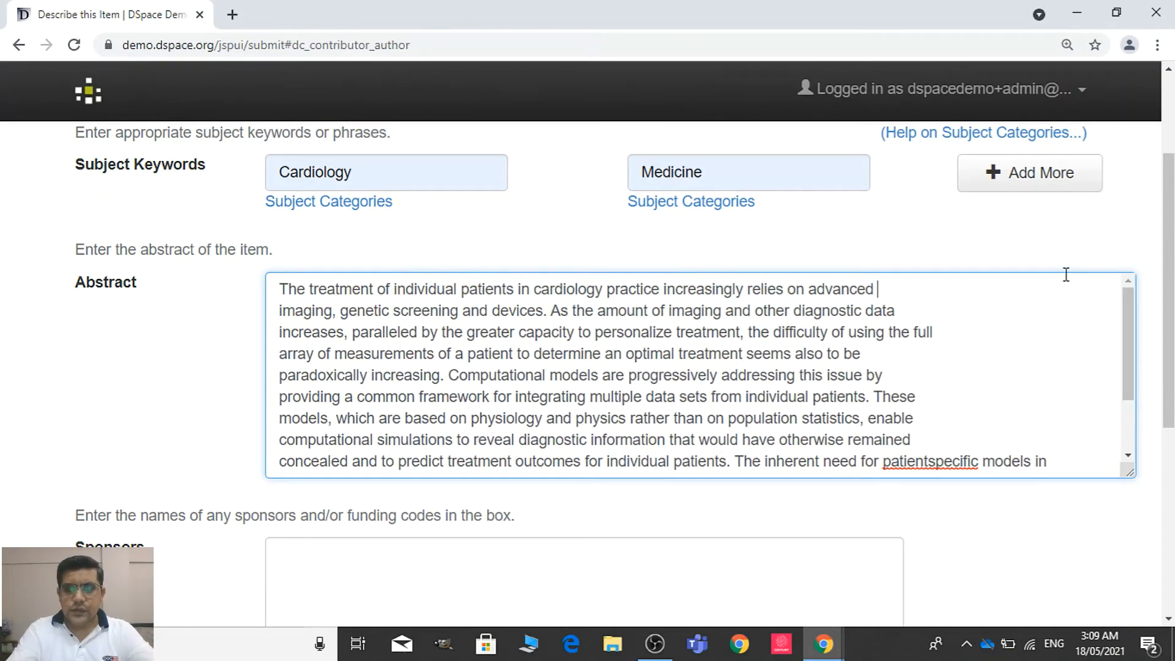
pyautogui.press('Delete')
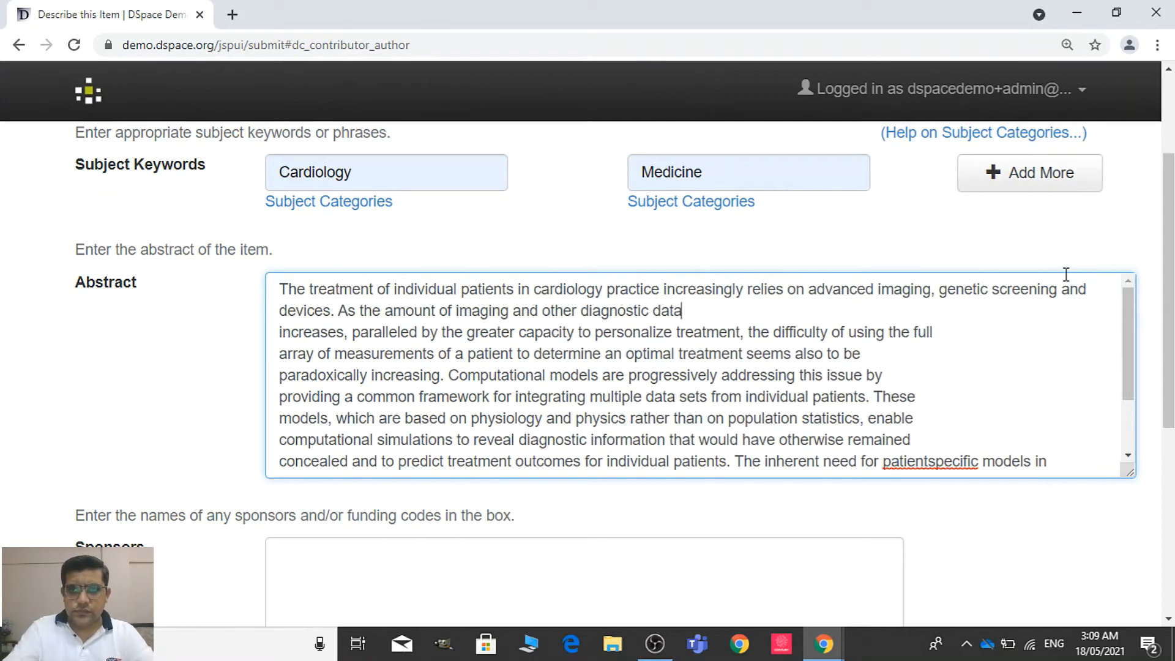
pyautogui.press('Delete')
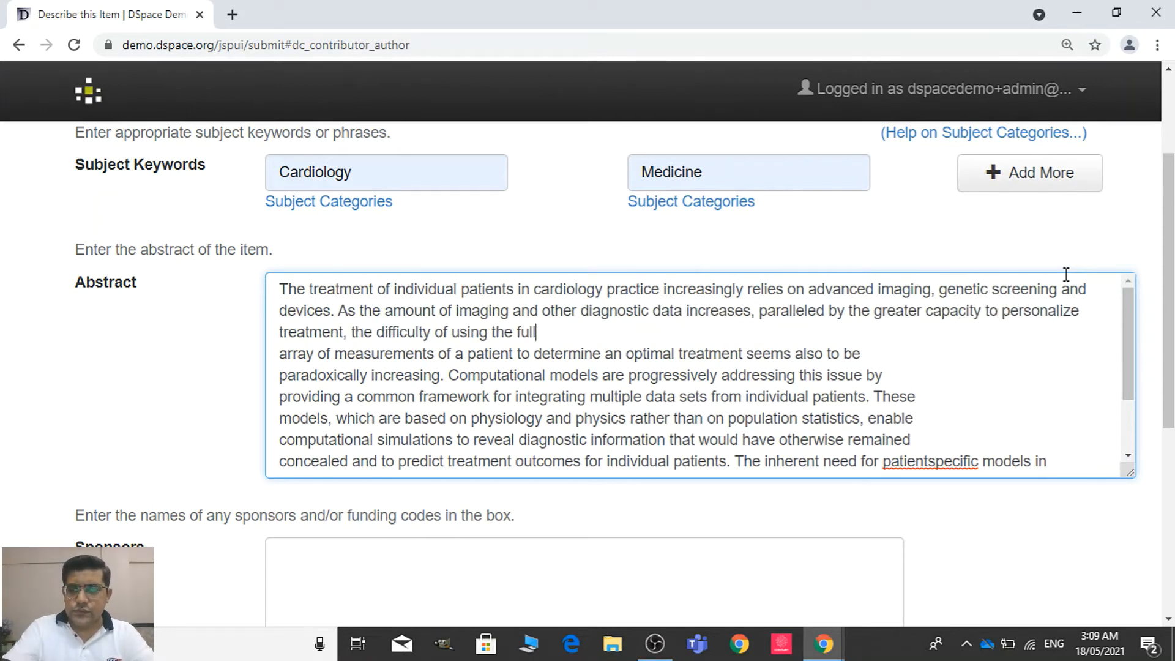
pyautogui.press('Delete')
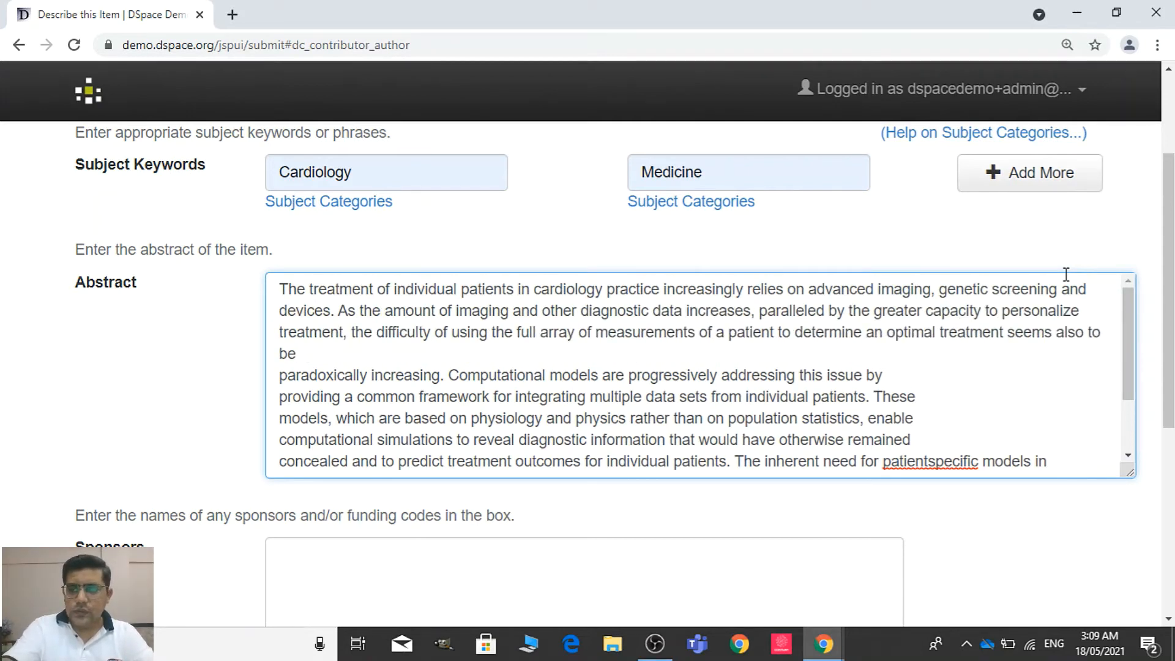
pyautogui.press('Delete')
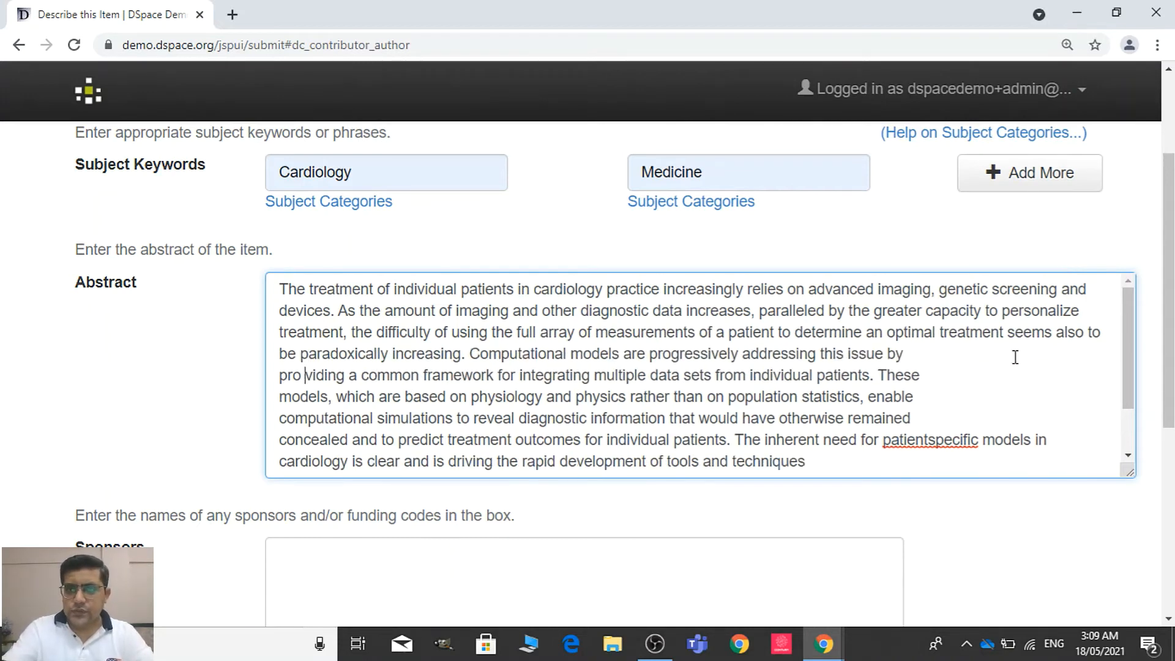
pyautogui.press('BackSpace')
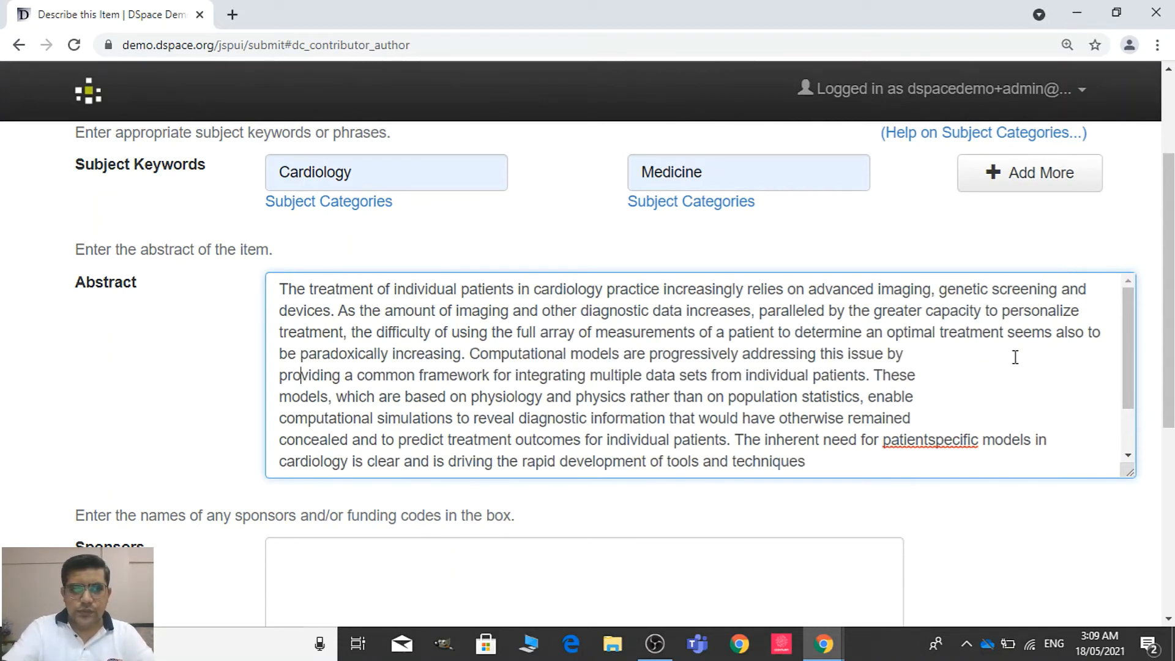
pyautogui.click(979, 361)
pyautogui.press('Delete')
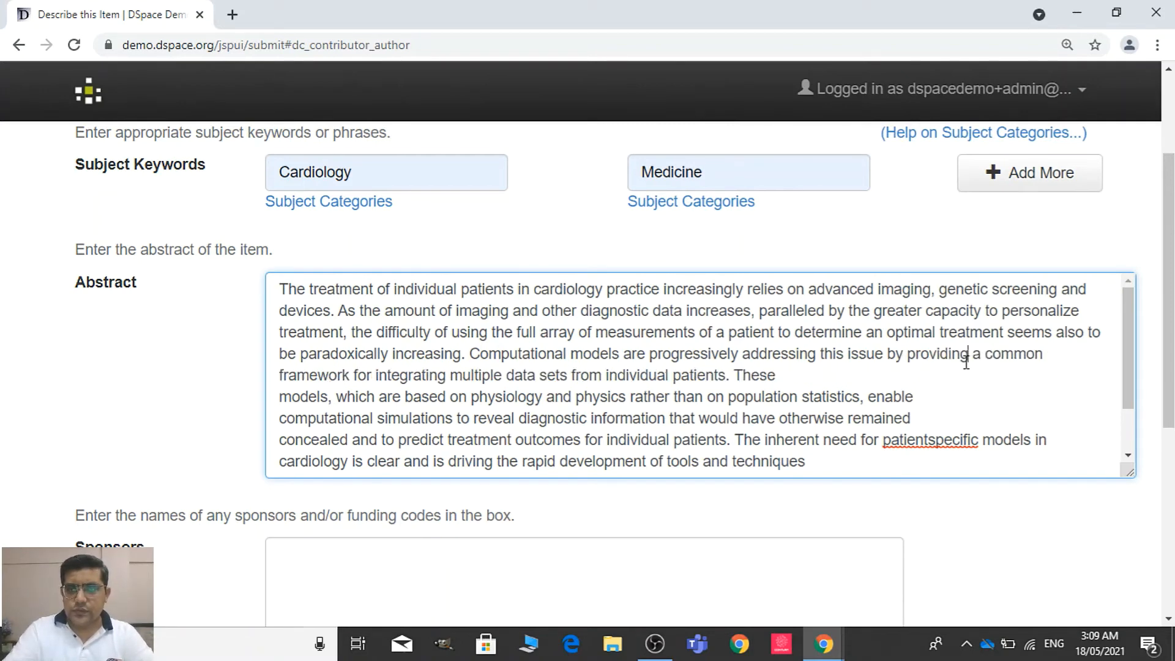
pyautogui.press('Delete')
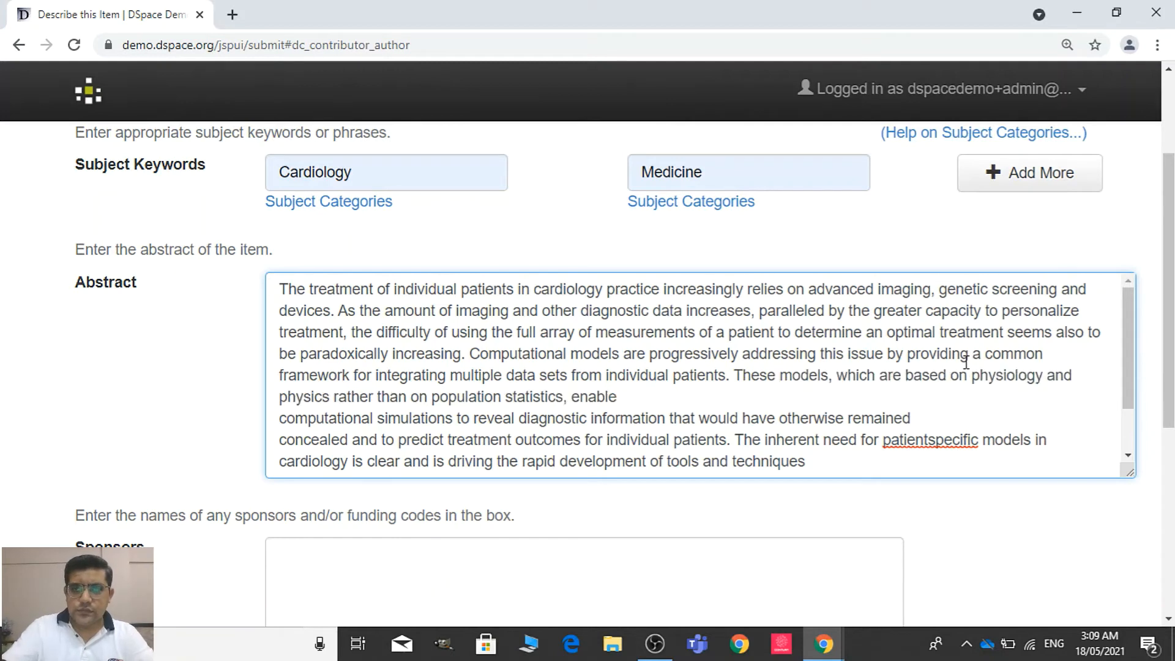
pyautogui.press('Delete')
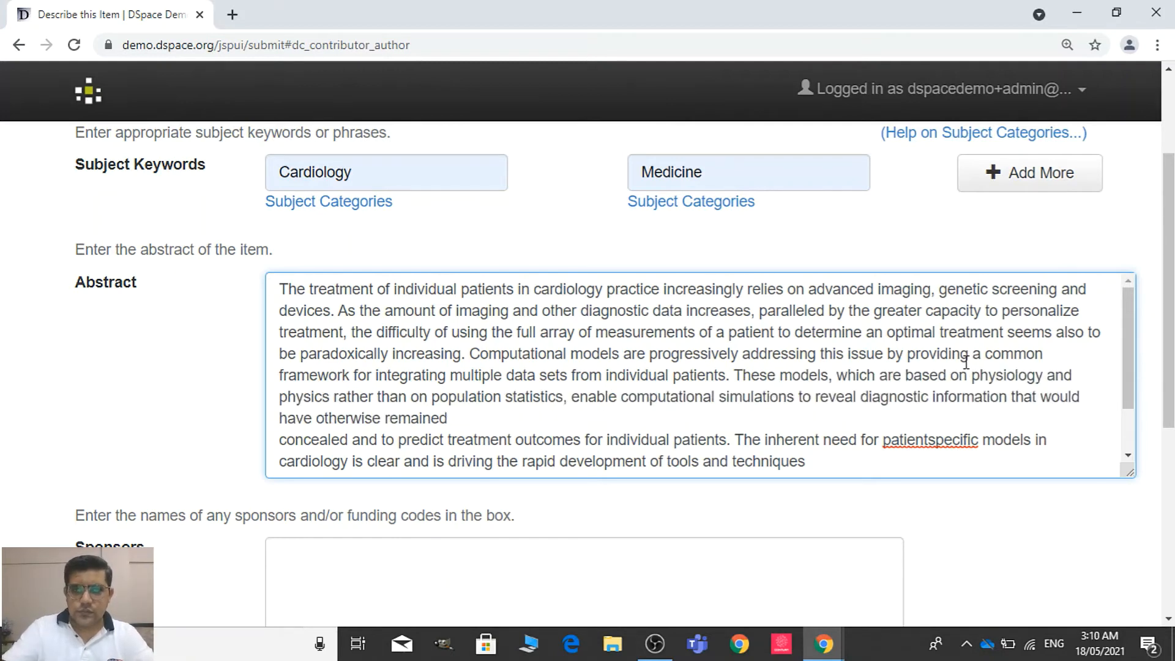
pyautogui.press('Delete')
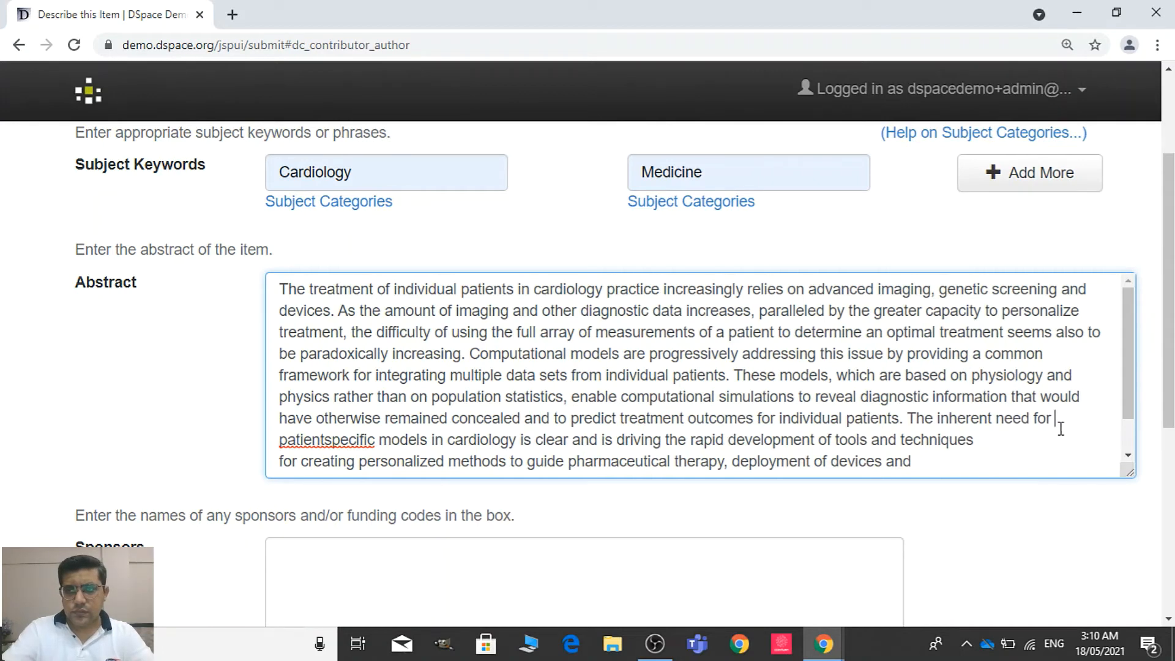
pyautogui.press('Delete')
pyautogui.hotkey('ctrl', 'z')
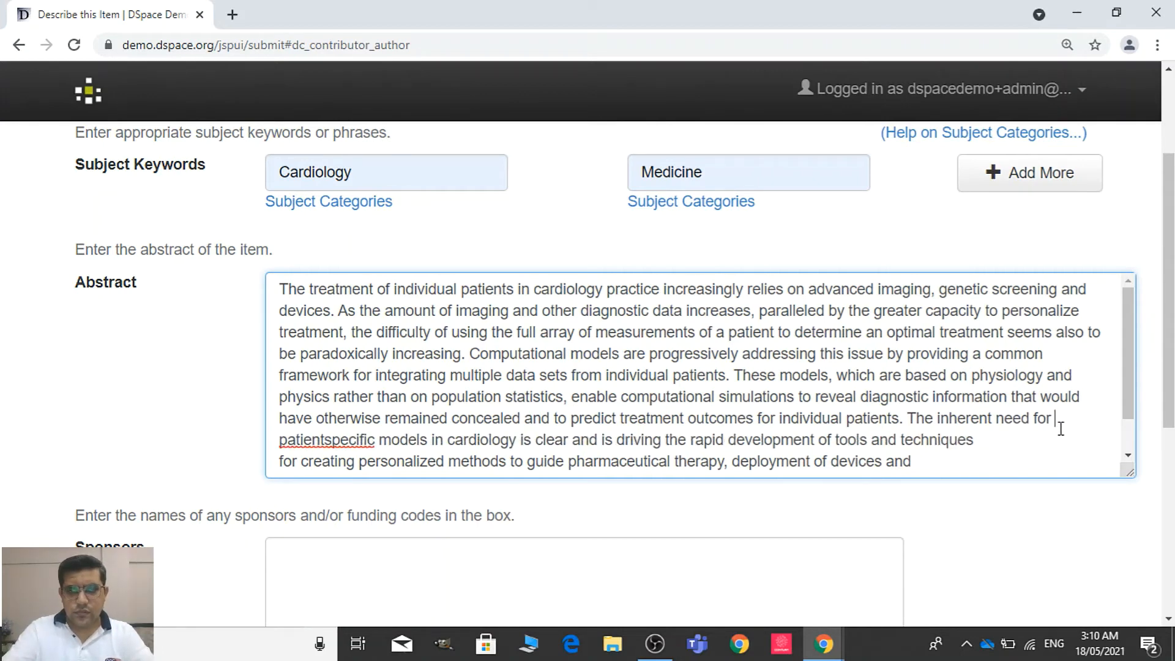
pyautogui.press('BackSpace')
pyautogui.hotkey('ctrl', 'z')
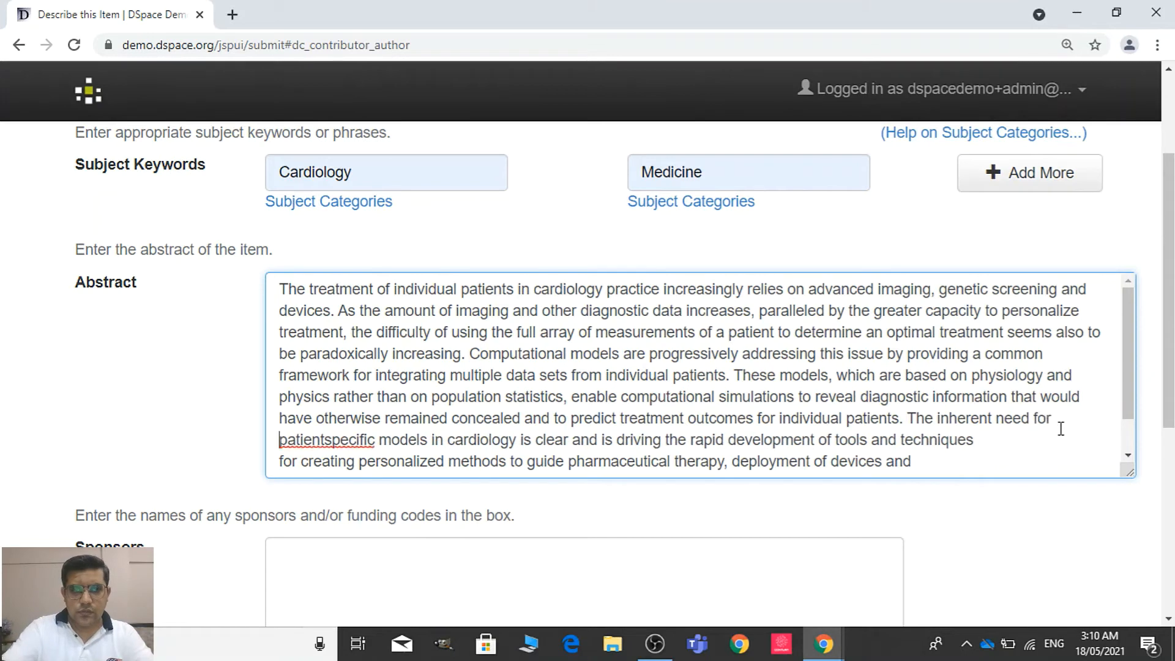
pyautogui.press('BackSpace')
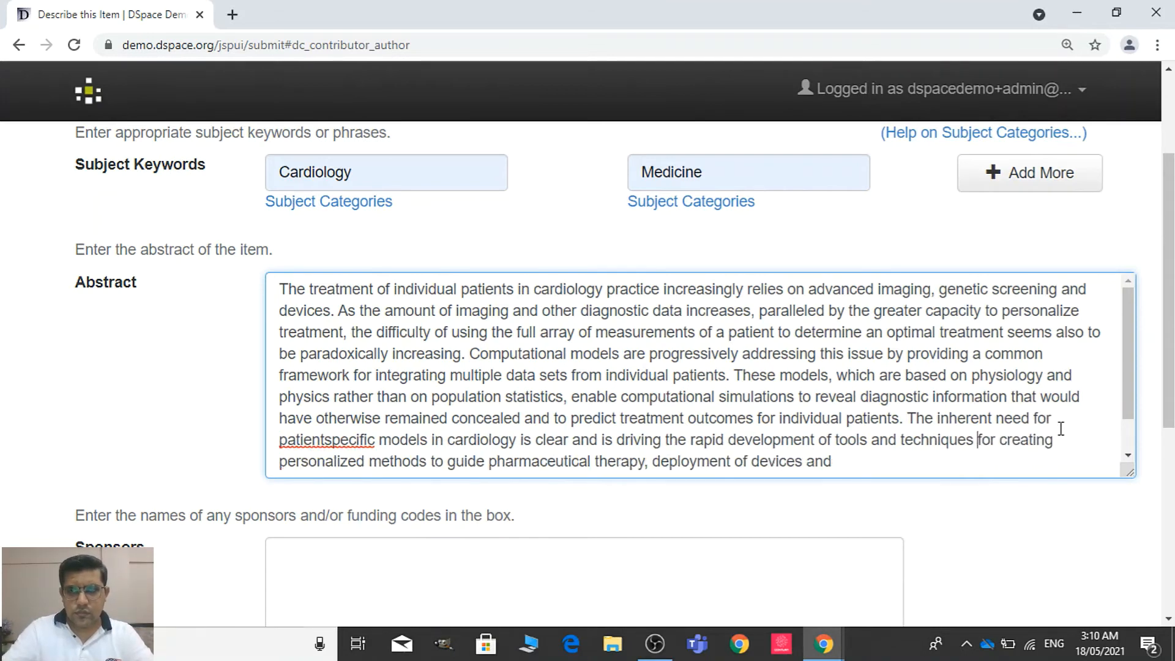
pyautogui.press('Delete')
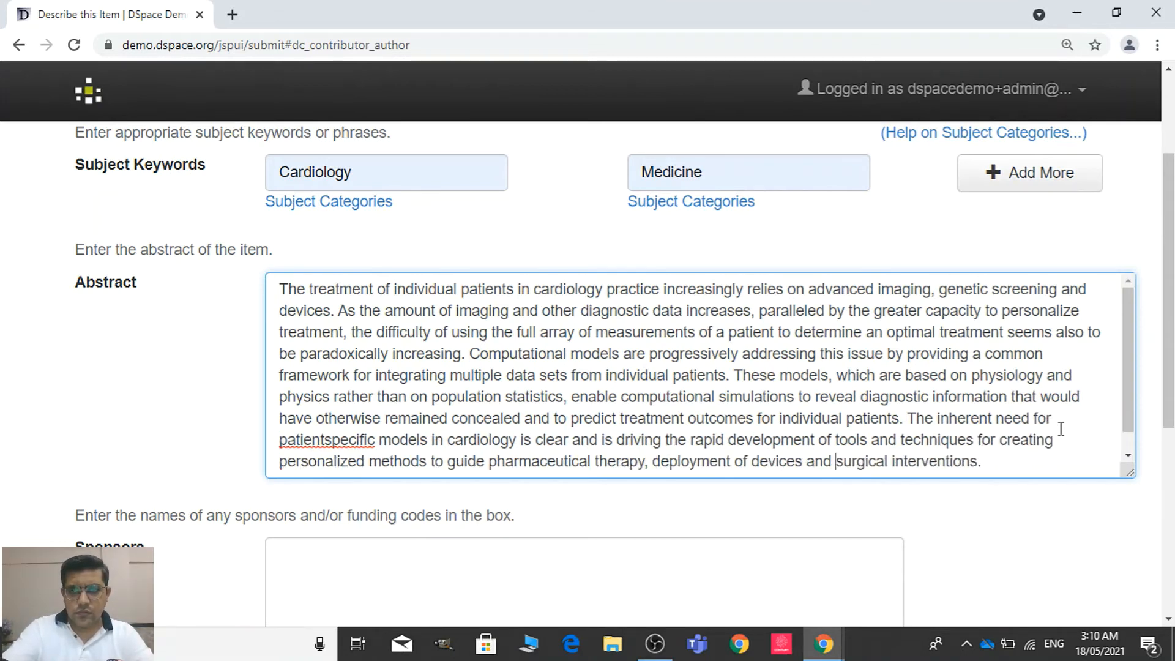
pyautogui.press('Return')
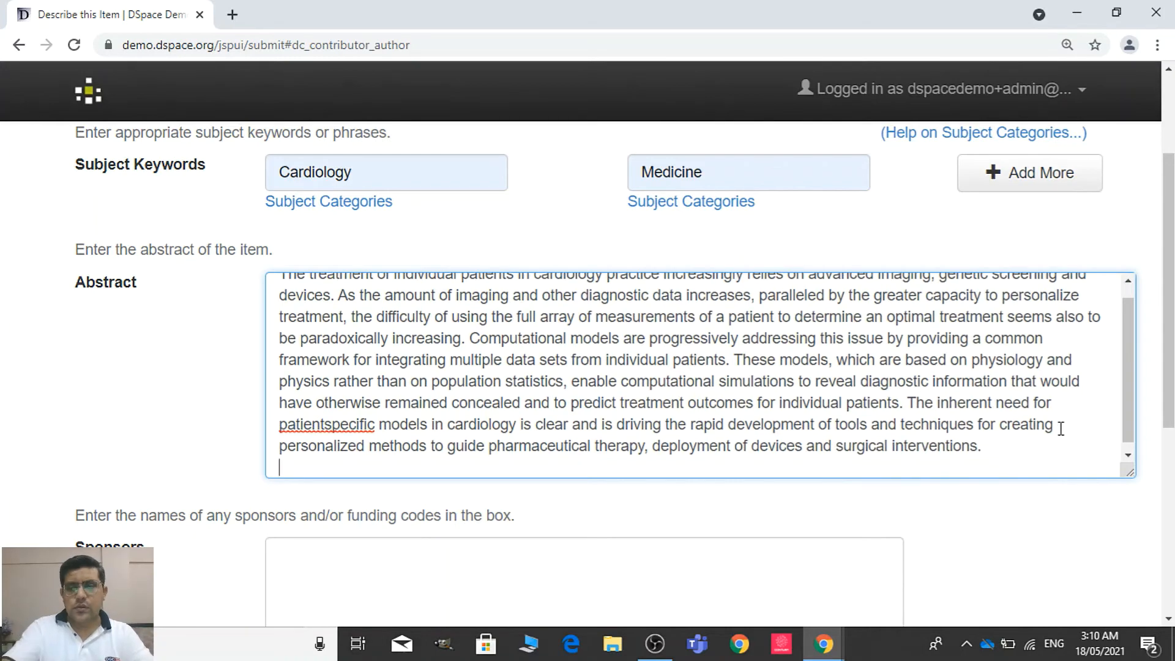
pyautogui.press('BackSpace')
# Leave sponsors and description empty, then continue past the access settings without making the item private or setting an embargo
pyautogui.scroll(-3, 588, 367)
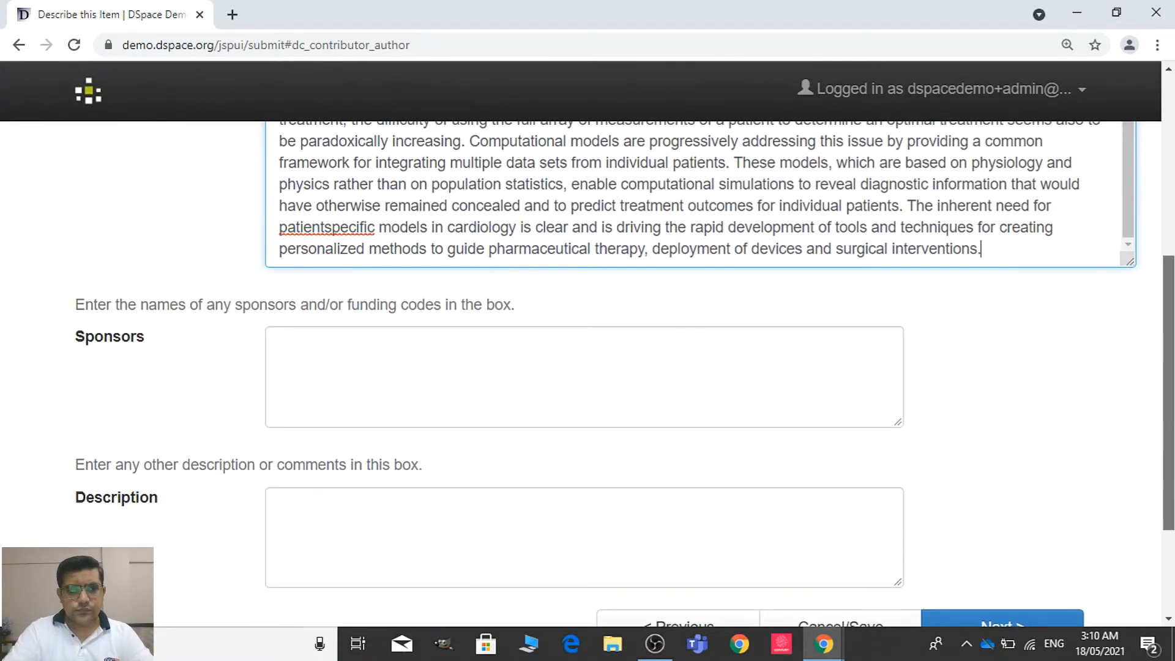
pyautogui.scroll(-2, 588, 367)
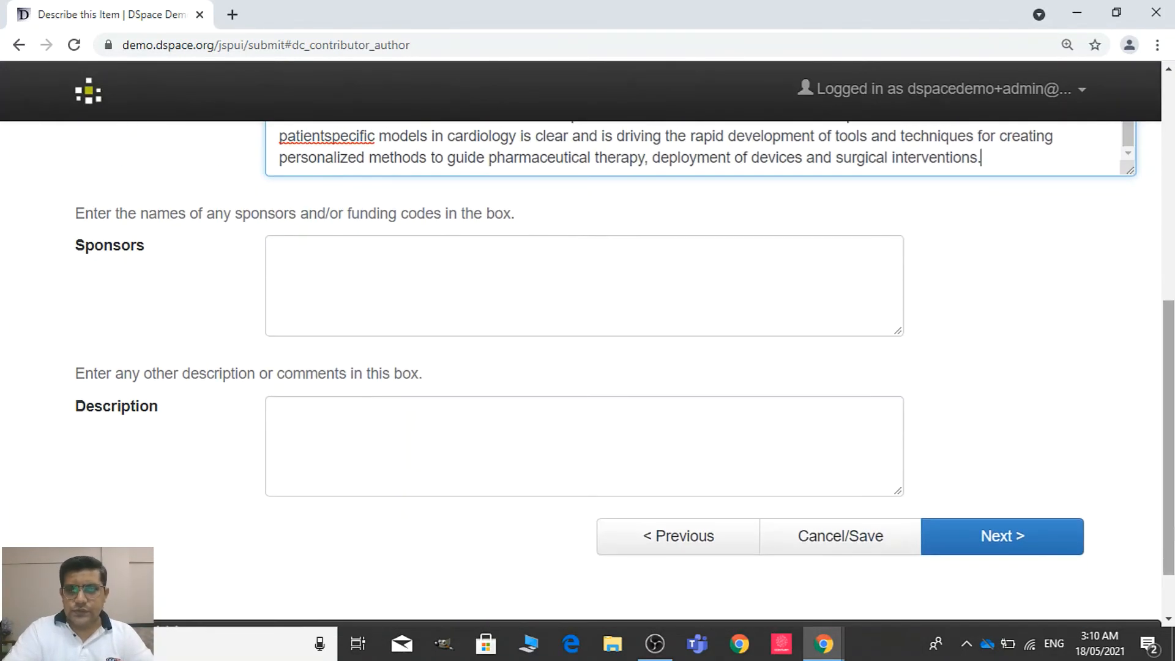
pyautogui.click(992, 546)
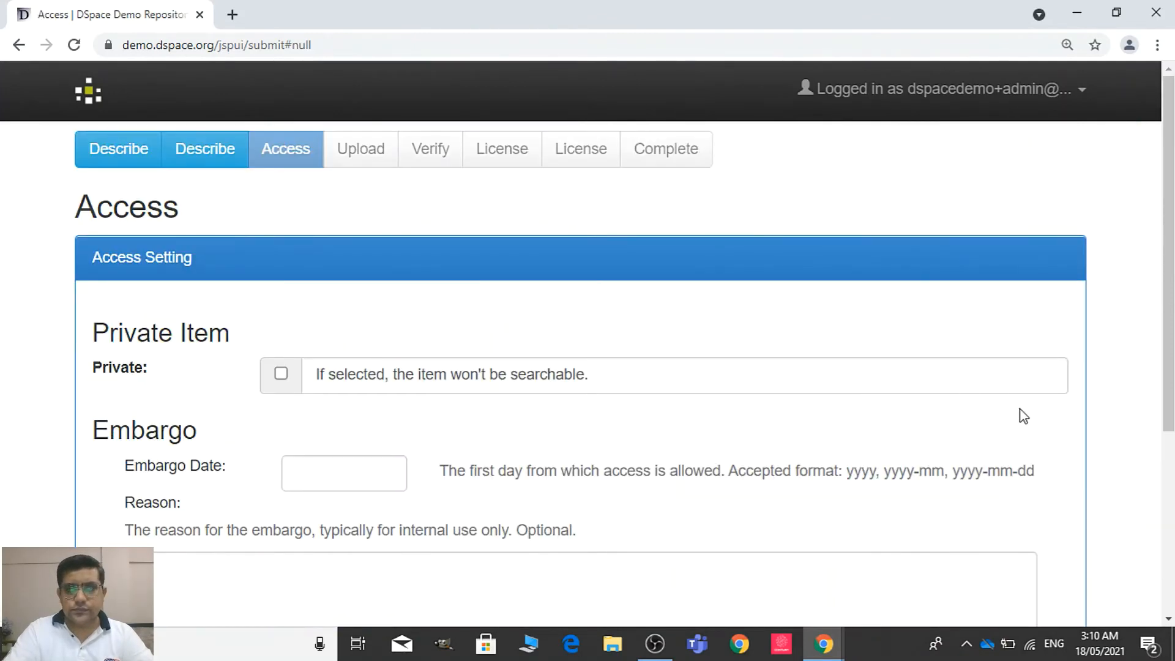
pyautogui.scroll(-4, 587, 367)
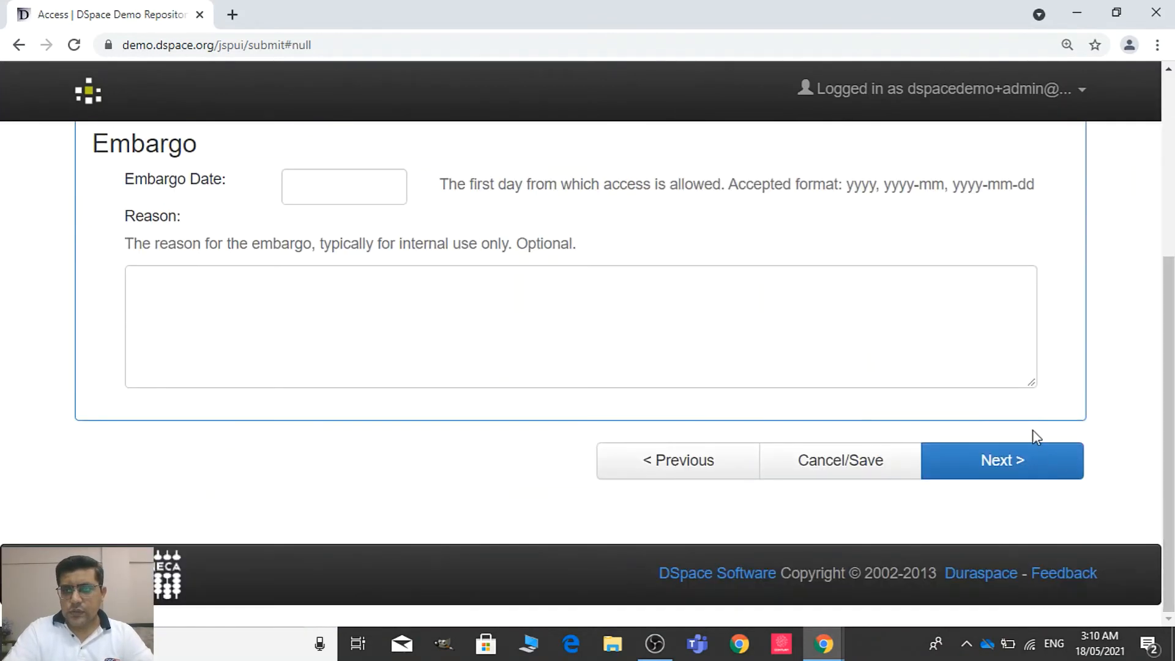
pyautogui.click(1028, 484)
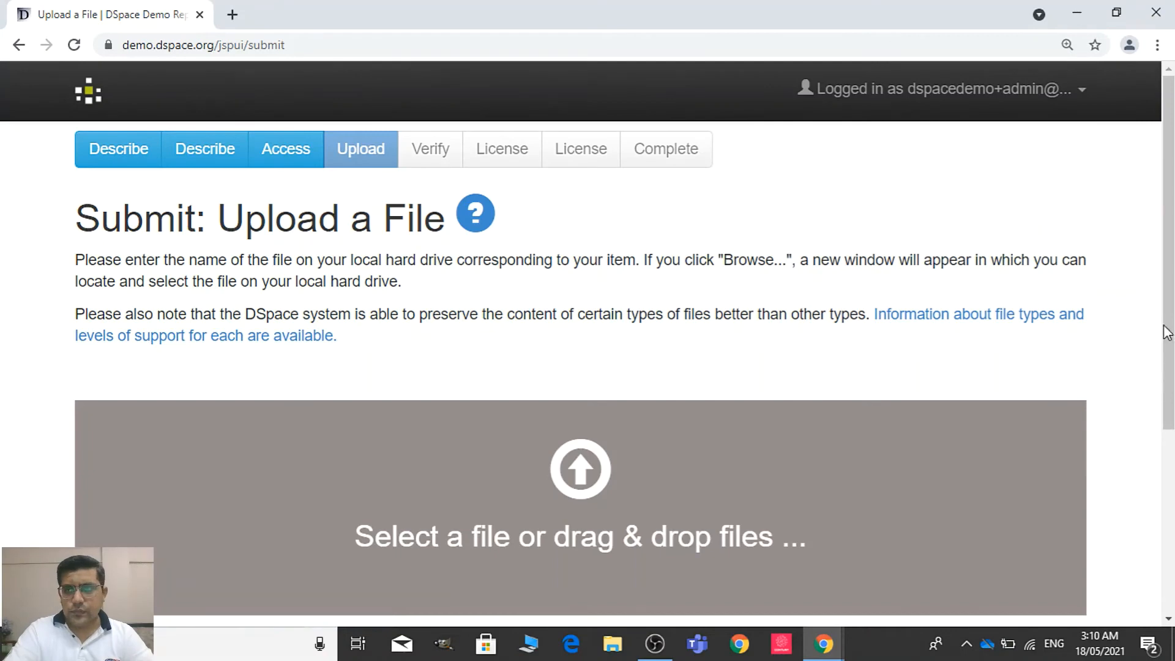
# Upload the file nihms-1032729.pdf from the Desktop without a file description
pyautogui.scroll(-3, 979, 368)
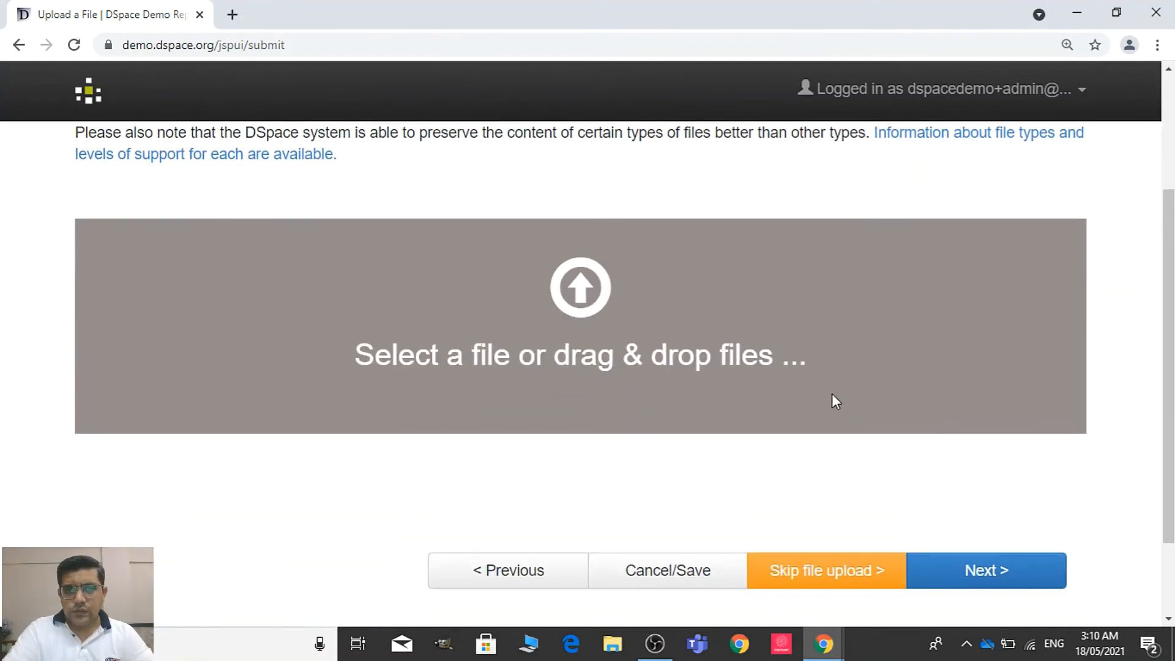
pyautogui.click(715, 360)
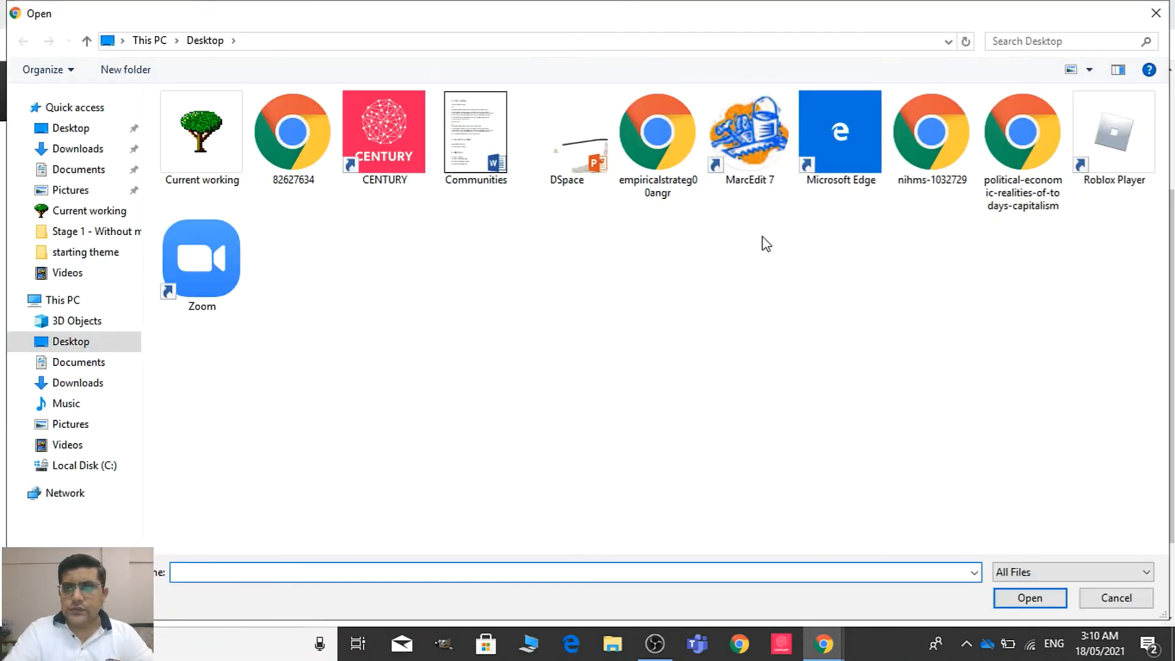
pyautogui.click(940, 158)
pyautogui.click(1018, 598)
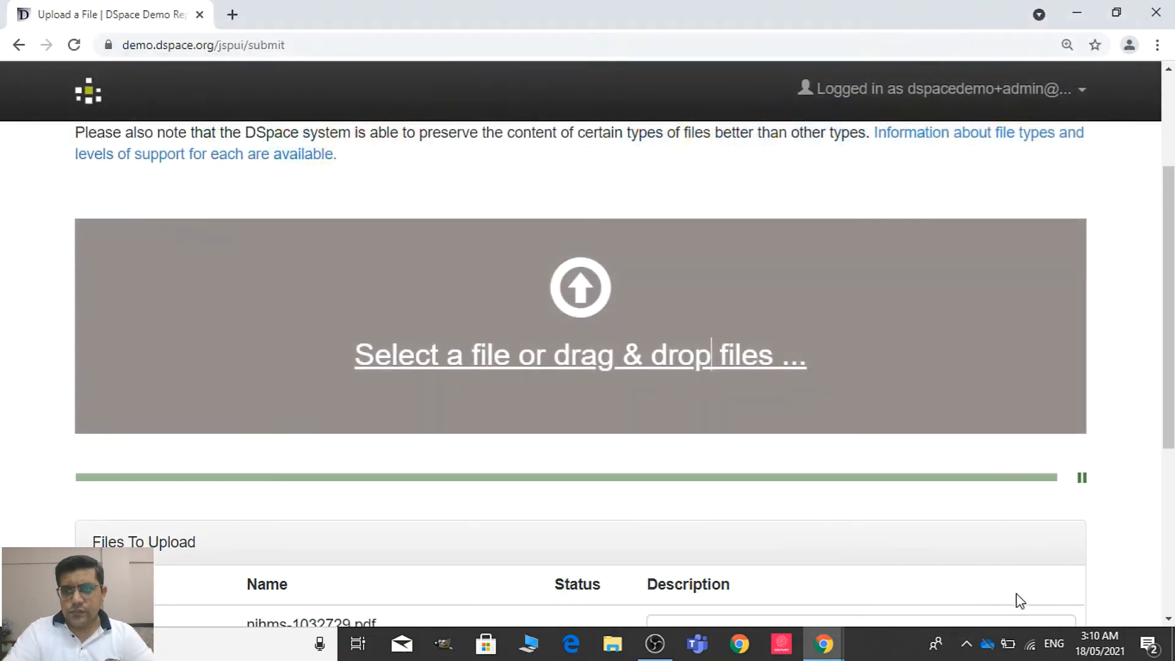
pyautogui.scroll(-5, 711, 355)
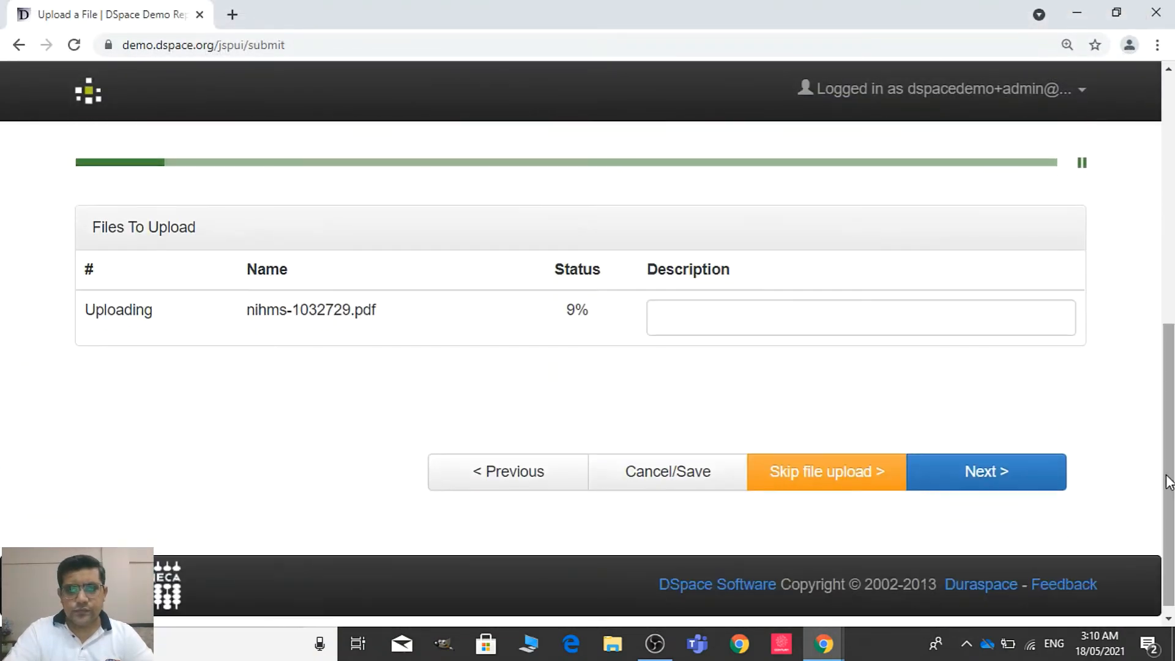
pyautogui.click(988, 465)
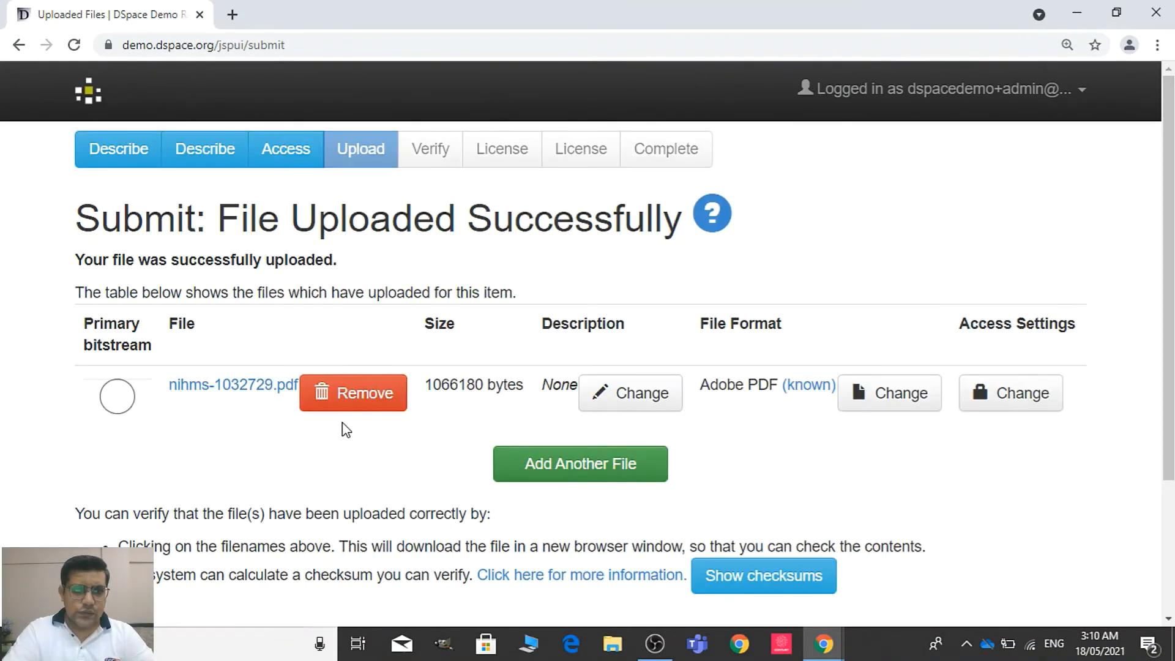
# Mark nihms-1032729.pdf as the primary bitstream and continue to the submission verification page
pyautogui.click(118, 397)
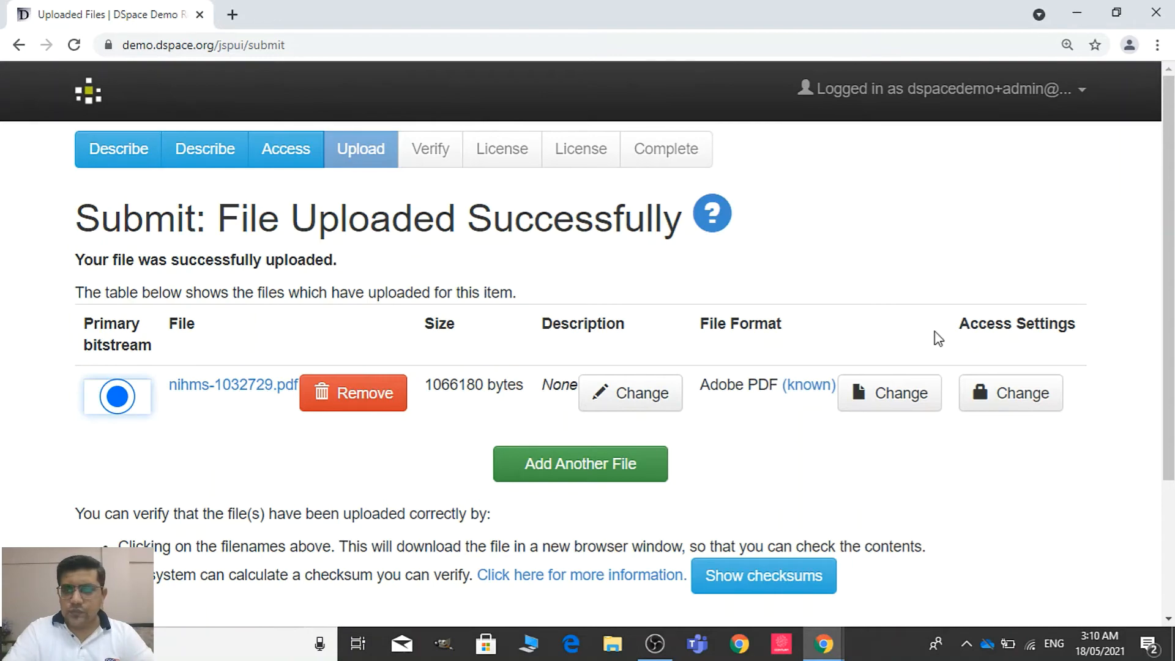
pyautogui.scroll(-2, 933, 335)
pyautogui.scroll(-2, 851, 377)
pyautogui.click(988, 473)
# Review the article's metadata, access setting and uploaded file, and proceed to the Creative Commons license page
pyautogui.moveTo(1169, 249); pyautogui.dragTo(1169, 335)
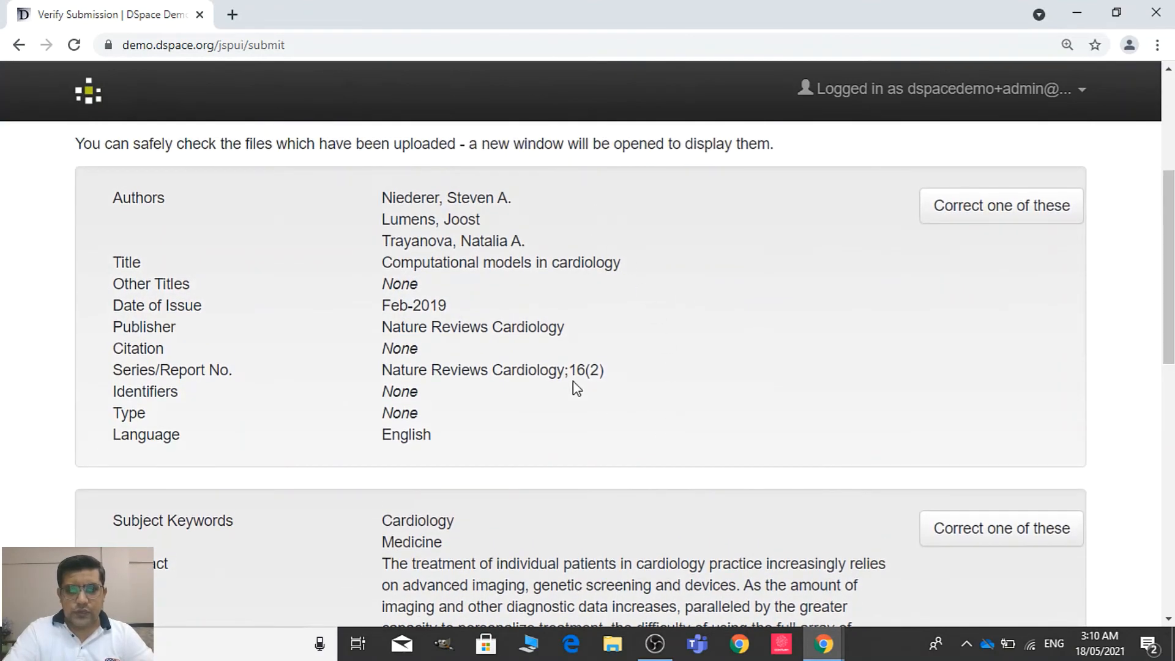
pyautogui.moveTo(1168, 300); pyautogui.dragTo(1168, 548)
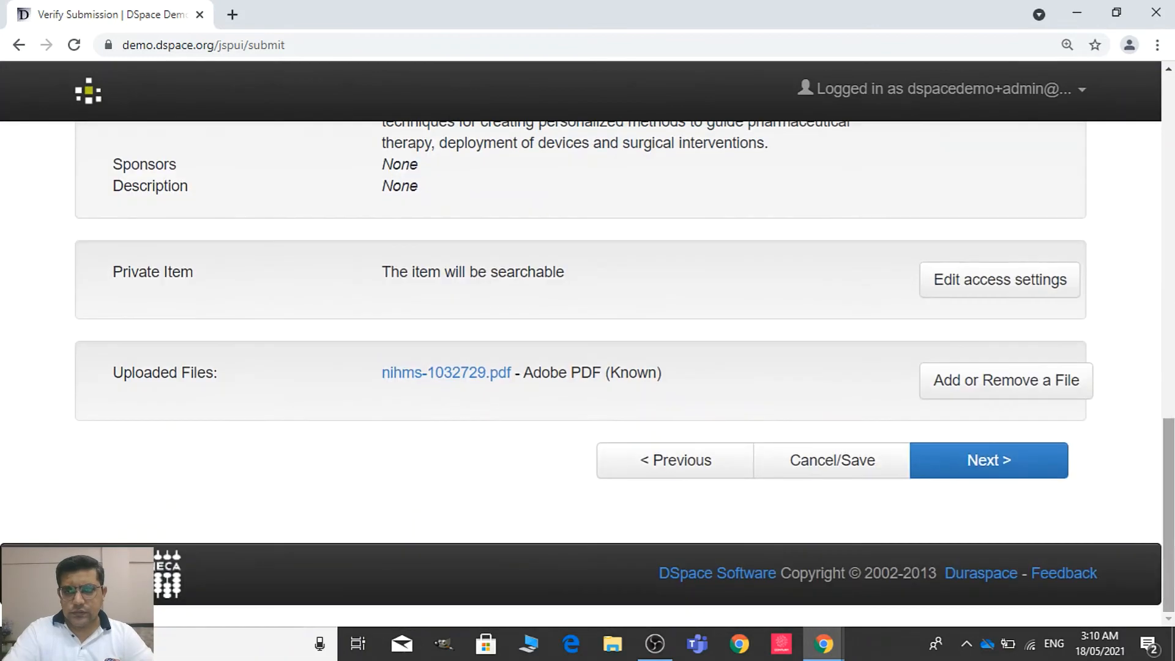
pyautogui.click(1004, 471)
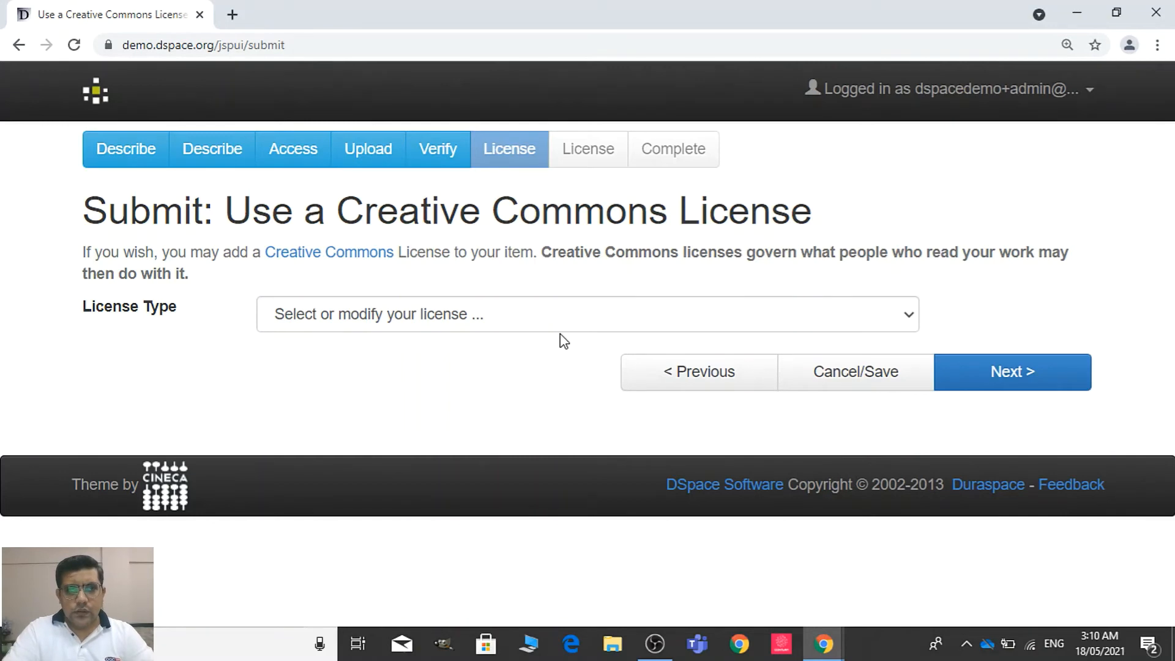
# Assign a Creative Commons license that disallows commercial uses and modifications, and grant the DSpace distribution license for the submission
pyautogui.click(560, 314)
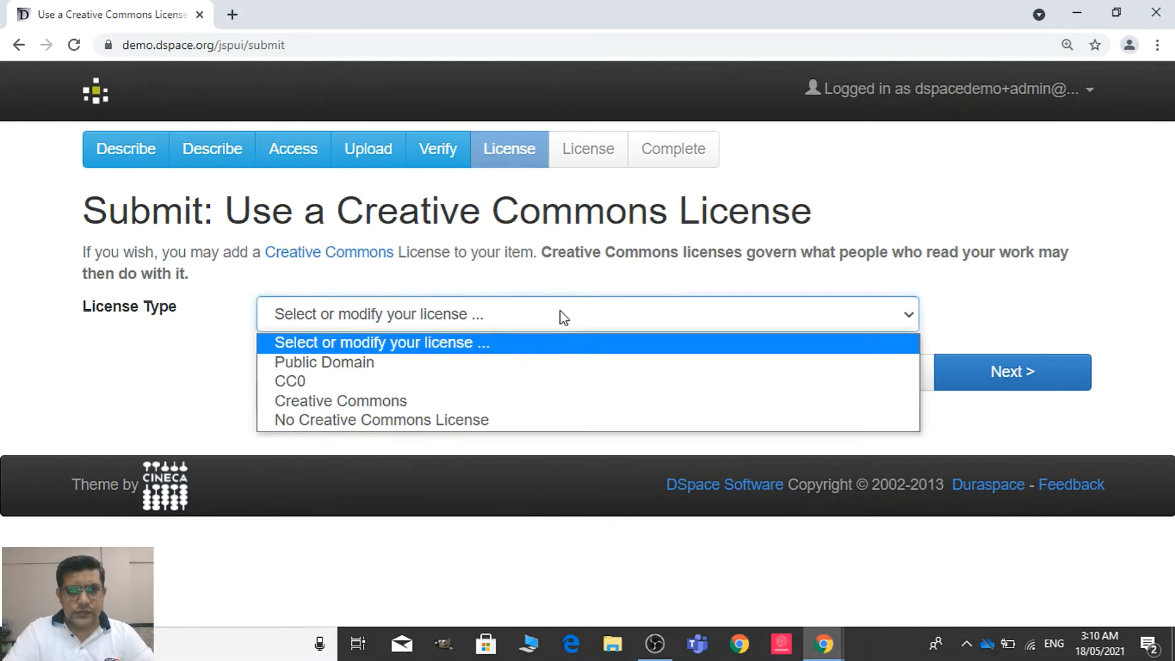
pyautogui.click(506, 404)
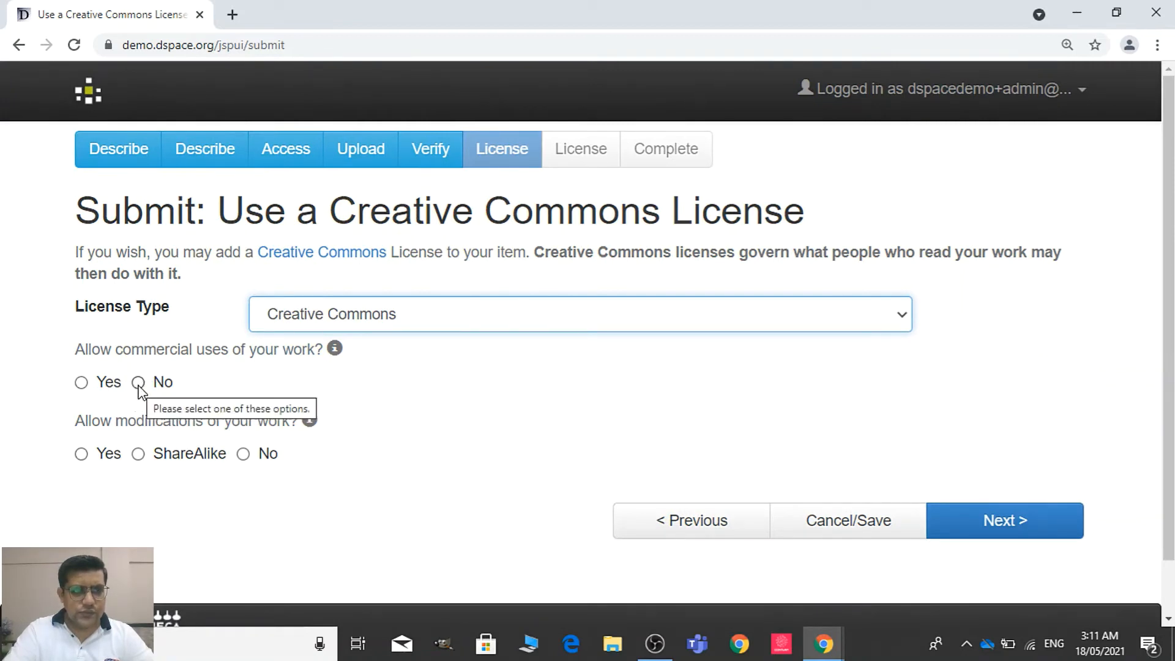
pyautogui.click(139, 383)
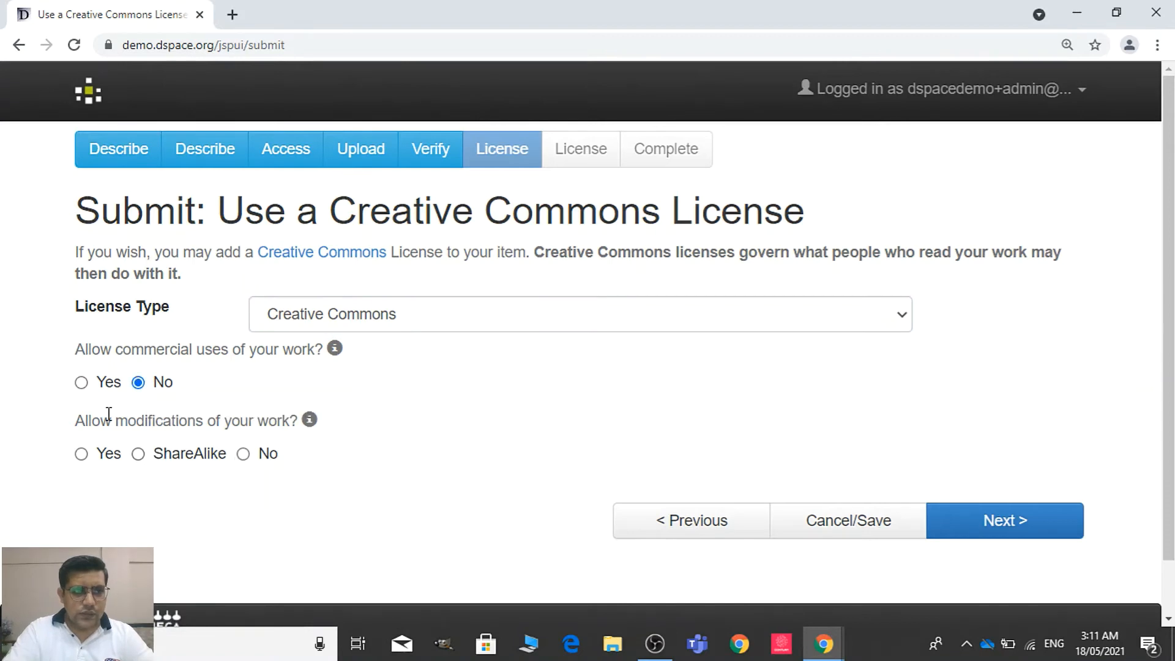
pyautogui.click(243, 454)
pyautogui.click(979, 518)
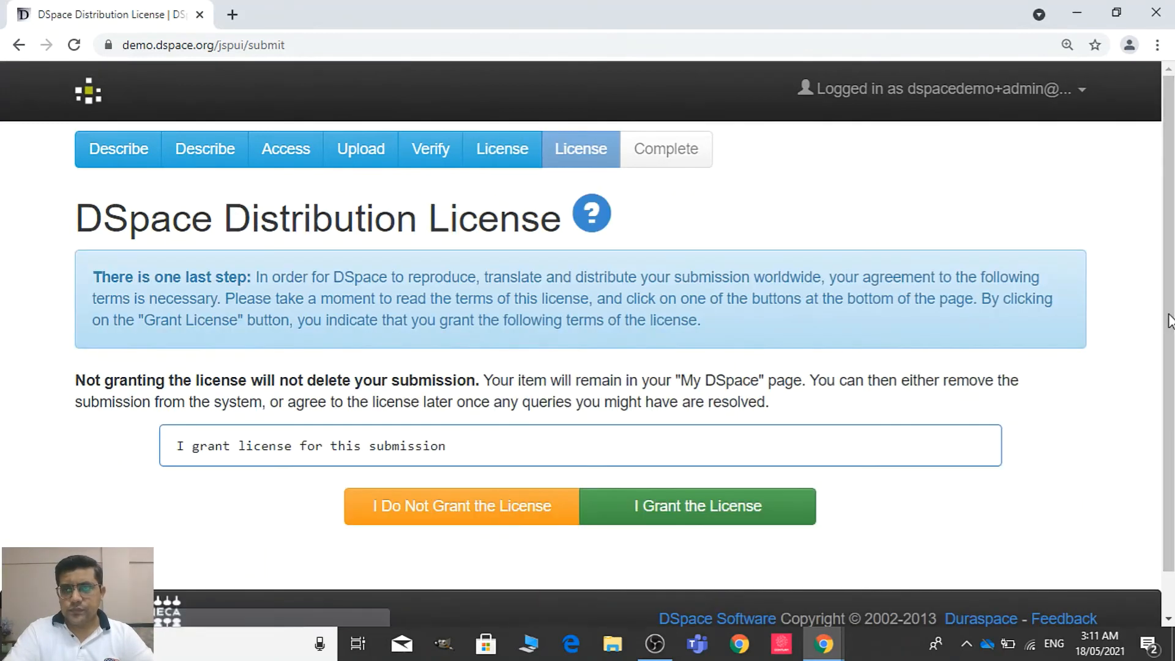
pyautogui.scroll(-1, 1171, 301)
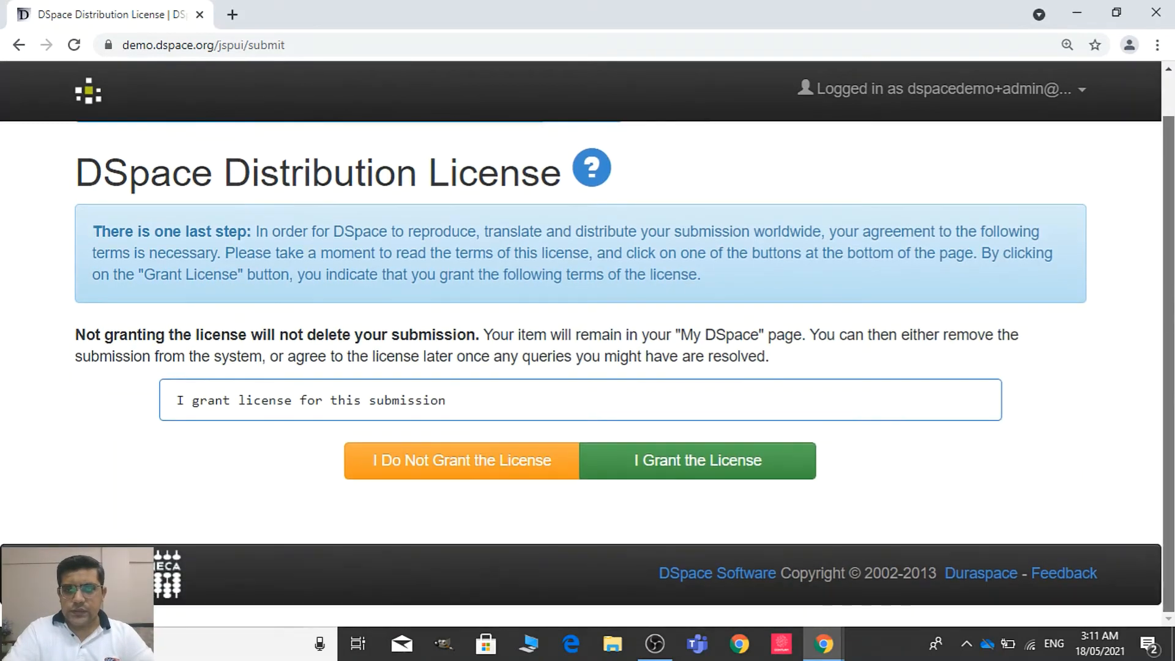
pyautogui.click(743, 459)
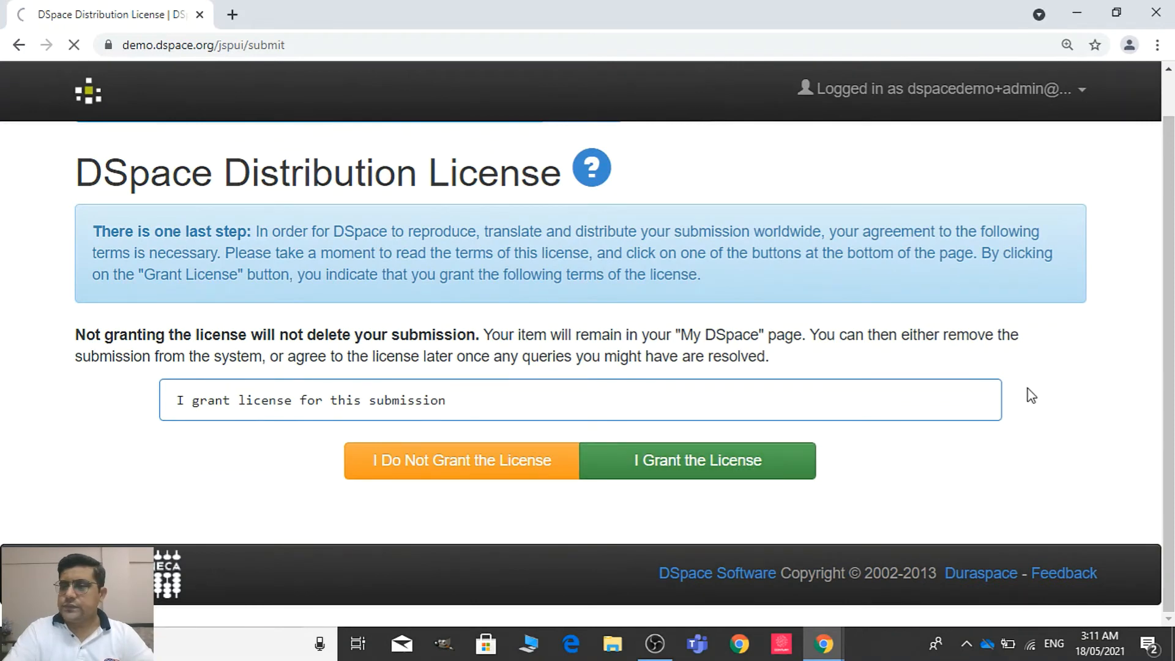
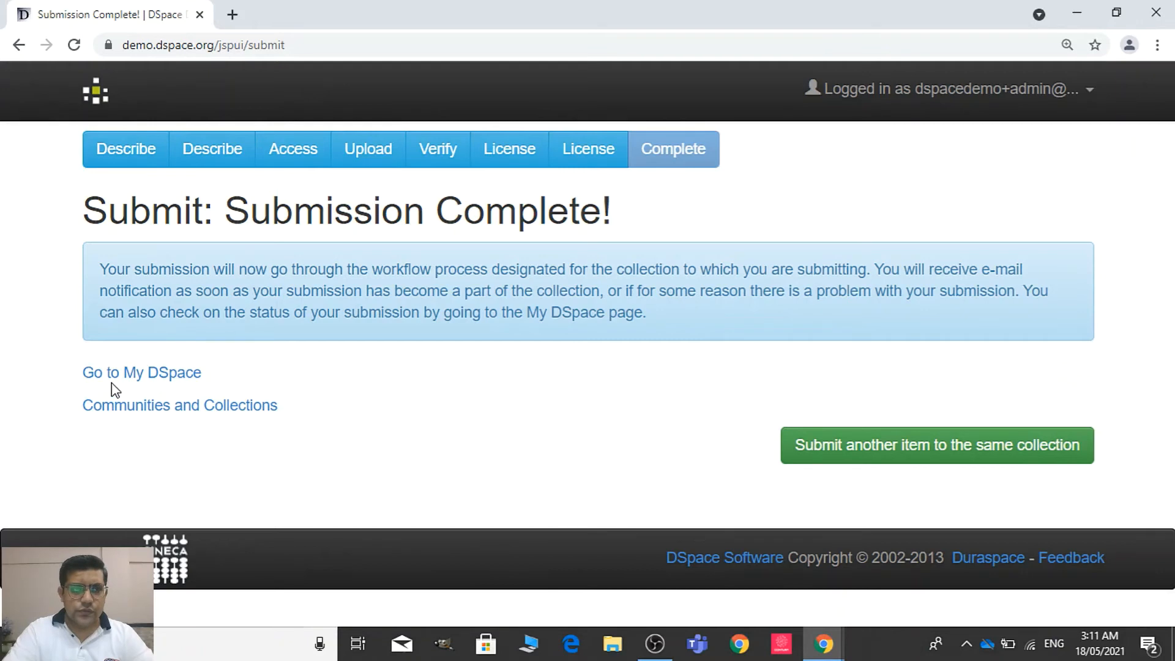
# Open the Labor Economics collection under PGD Institute of Economics in the communities list and start a new item submission to it
pyautogui.click(132, 413)
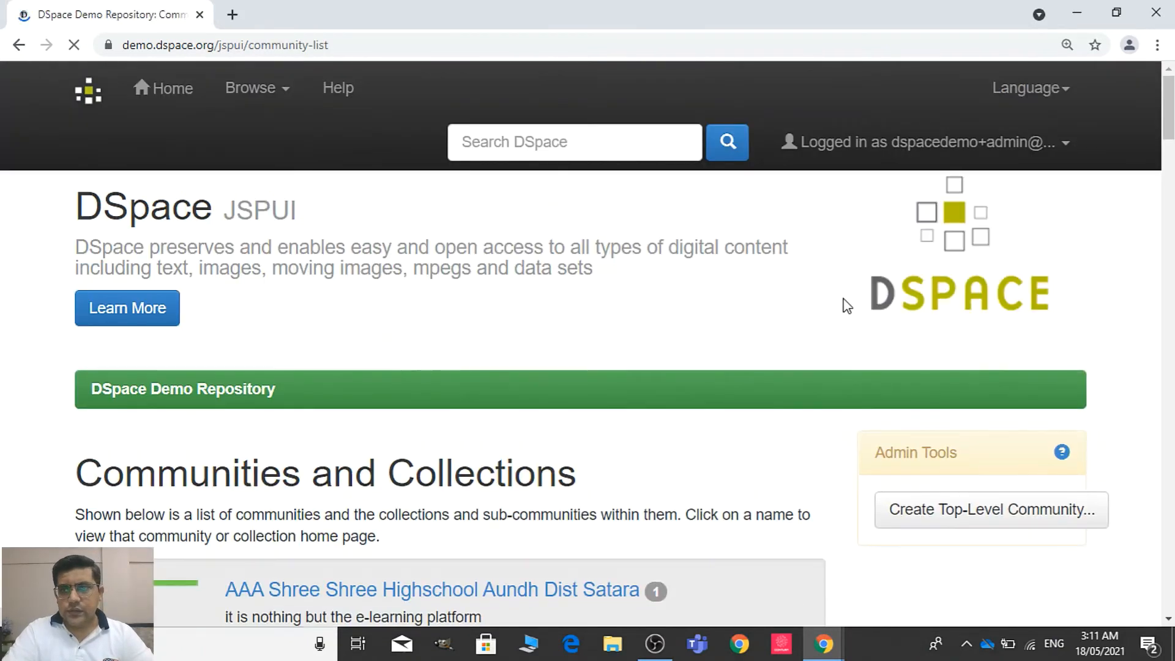
pyautogui.scroll(-6, 847, 304)
pyautogui.scroll(-10, 847, 305)
pyautogui.scroll(-8, 450, 398)
pyautogui.scroll(-10, 450, 397)
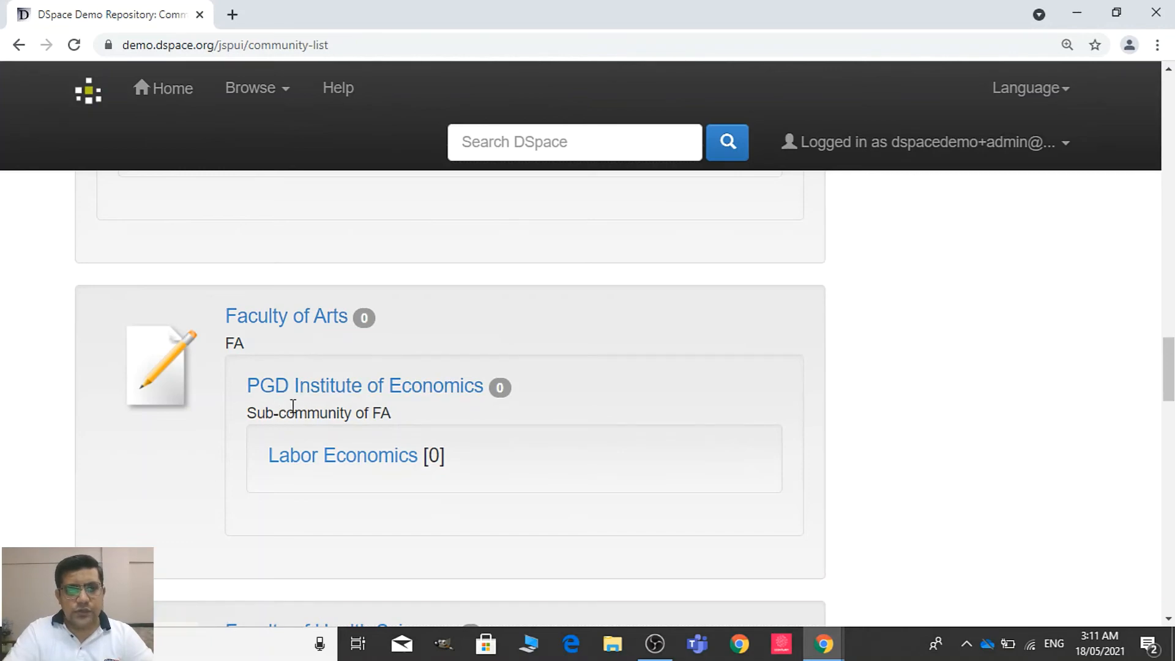
pyautogui.click(357, 464)
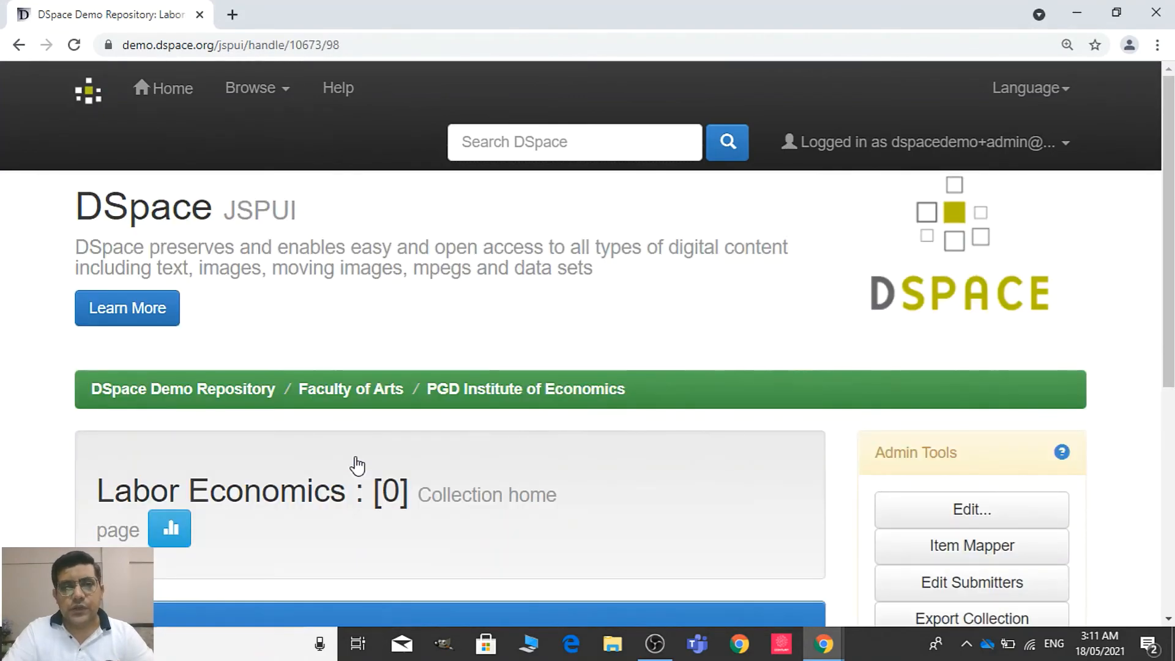
pyautogui.scroll(-5, 1166, 218)
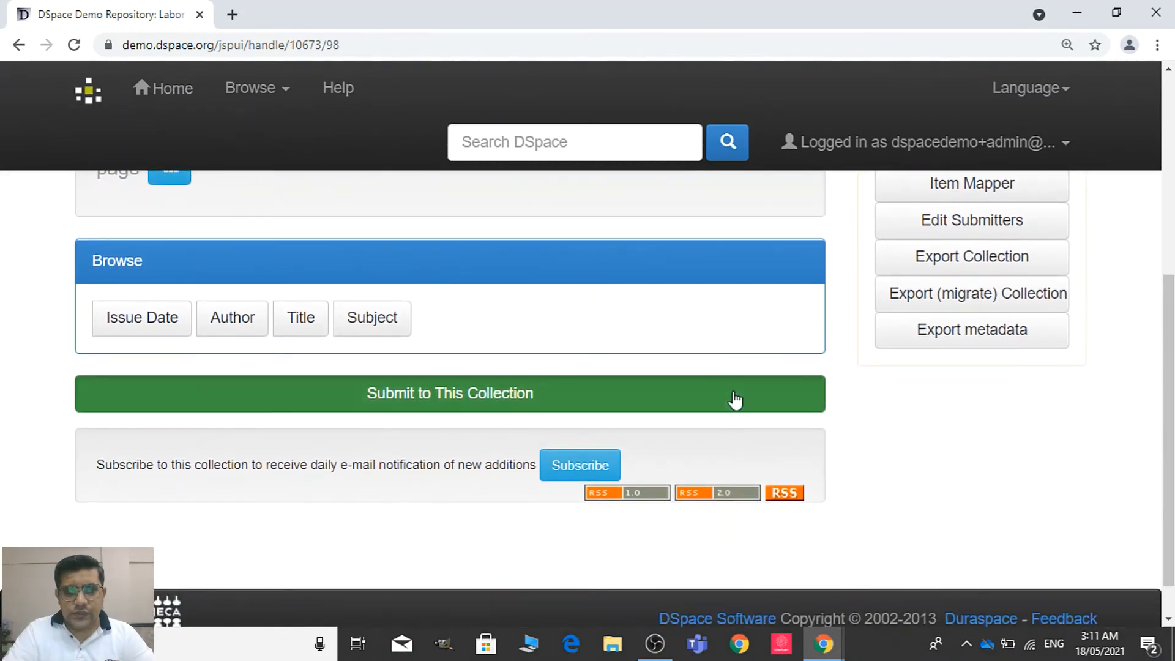
pyautogui.click(737, 398)
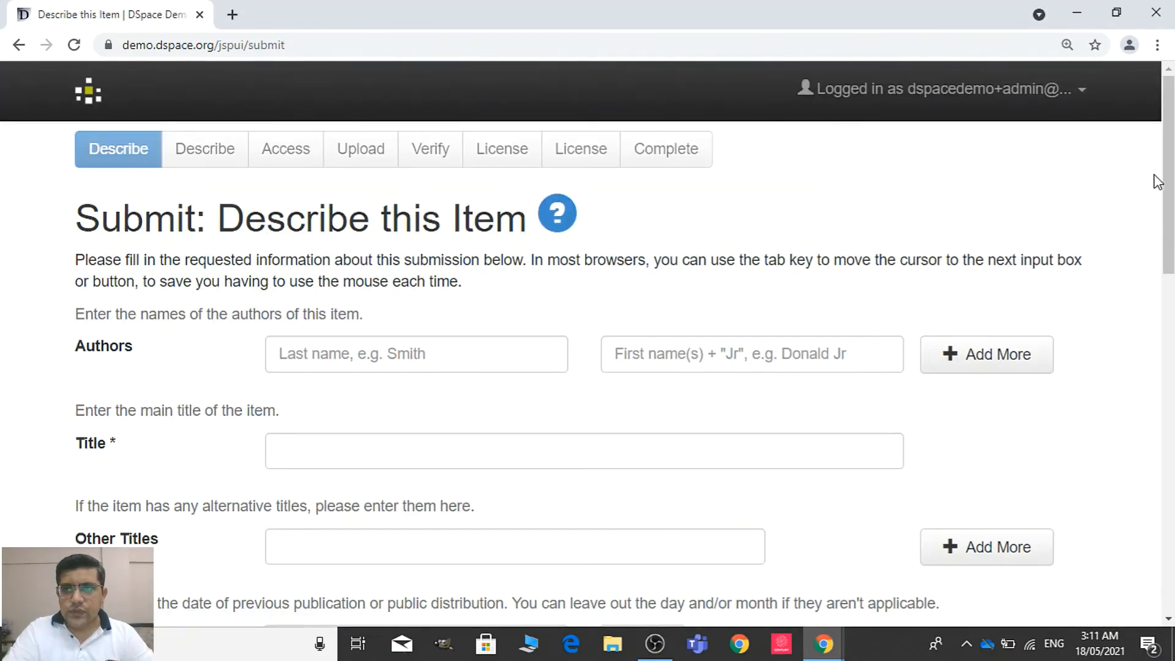
pyautogui.scroll(-1, 1166, 182)
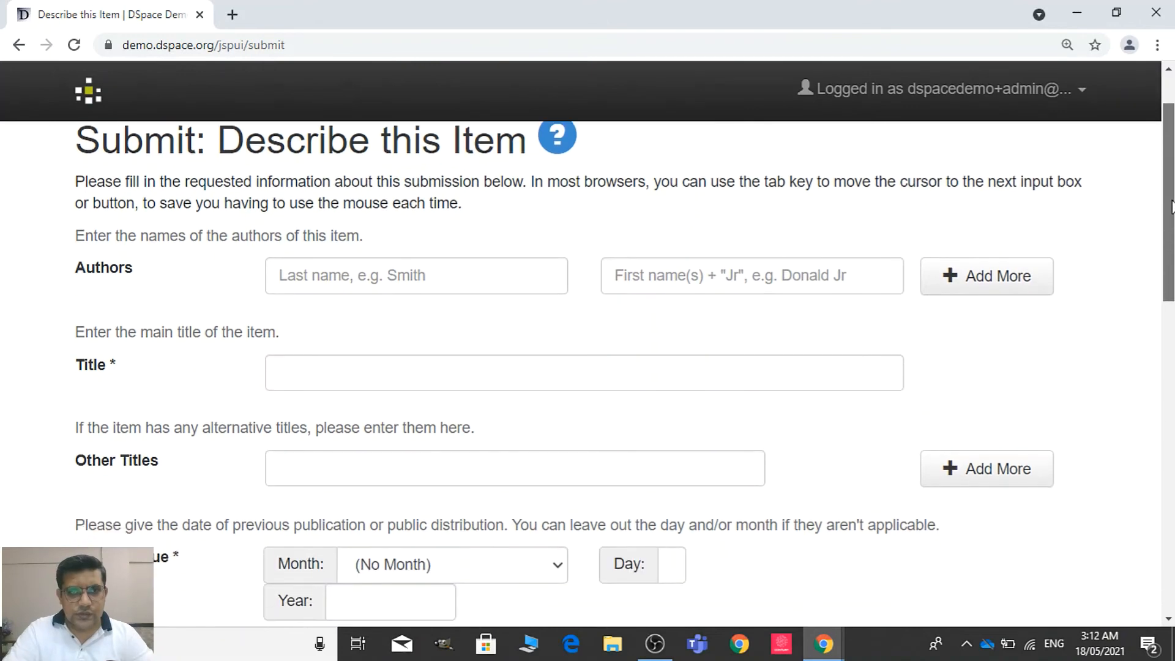
# Open political-economic-realities-of-todays-capitalism.pdf from the Desktop in its own window and show the publication details on page 3
pyautogui.press('super+d')
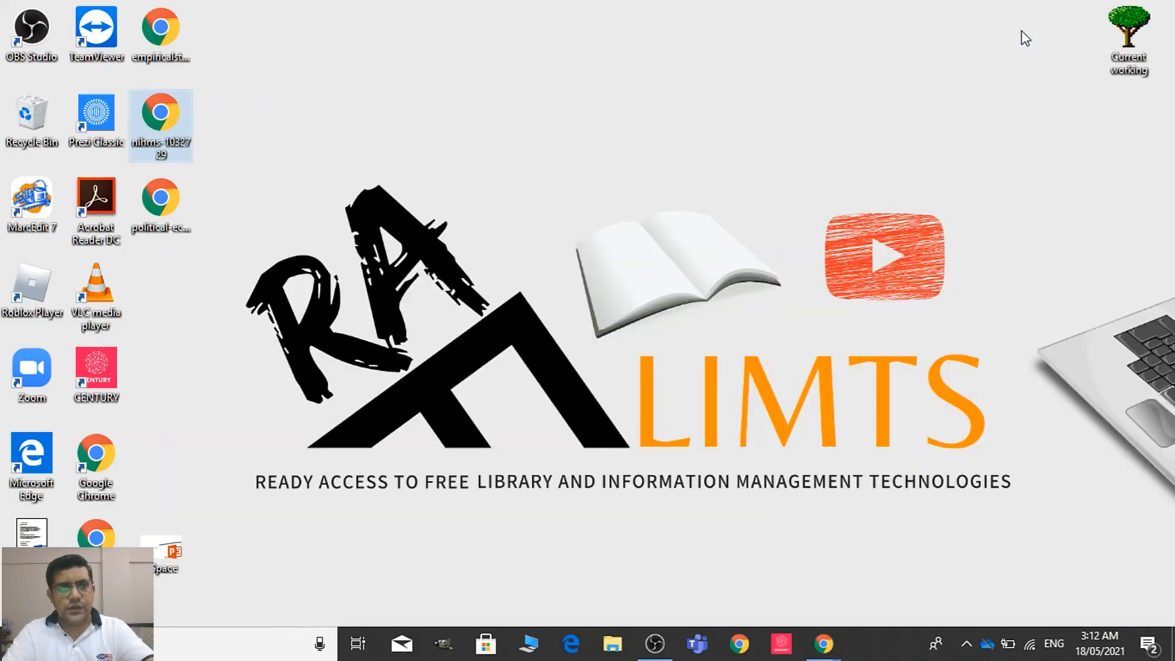
pyautogui.doubleClick(184, 204)
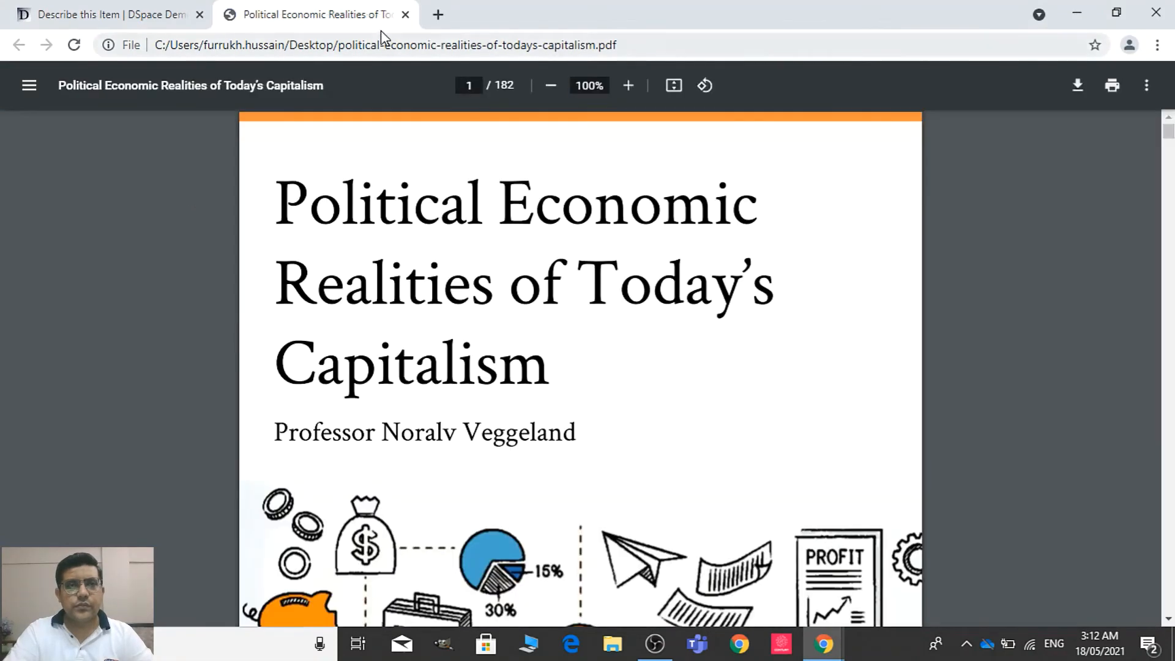
pyautogui.moveTo(375, 18); pyautogui.dragTo(370, 75)
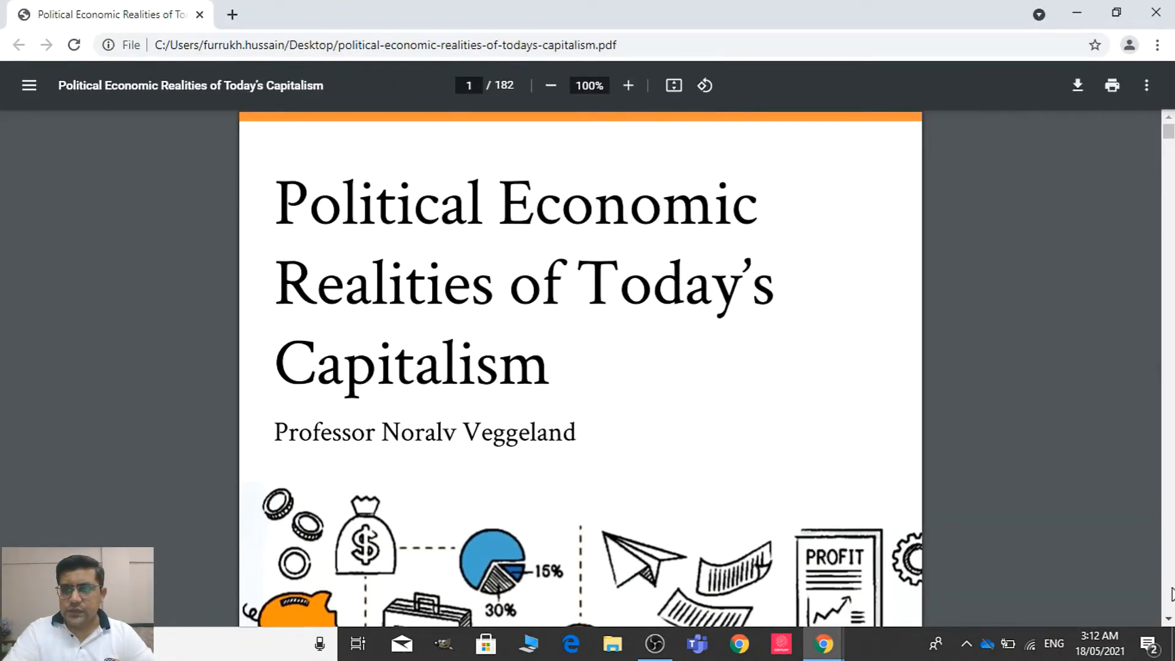
pyautogui.click(1167, 620)
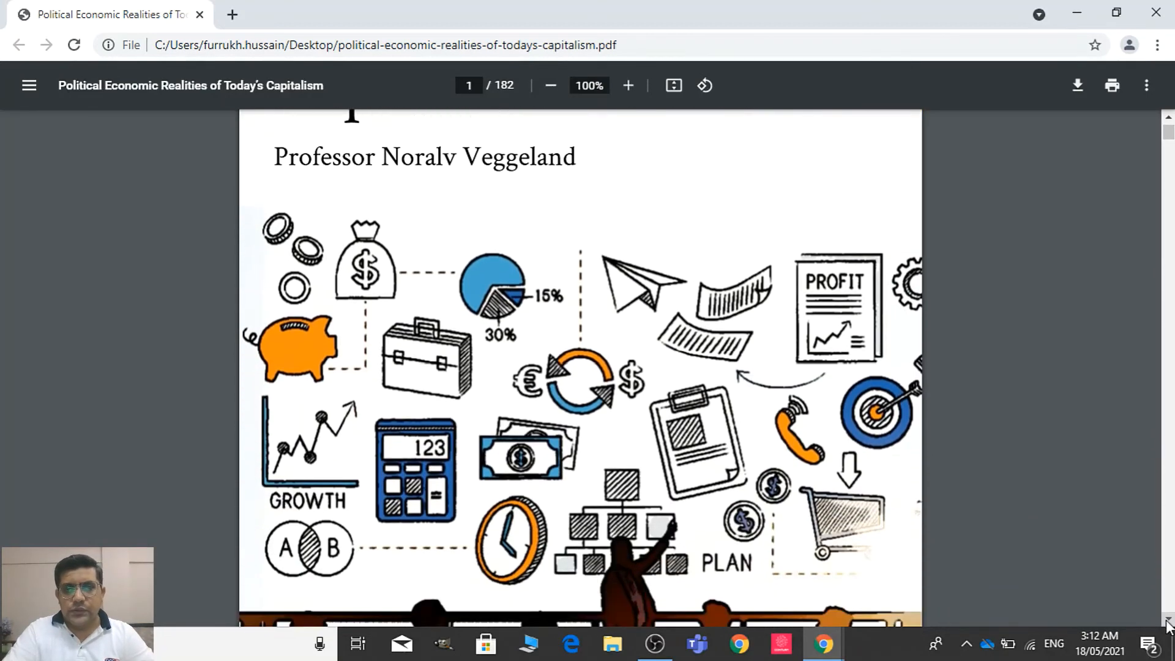
pyautogui.scroll(-12, 1167, 620)
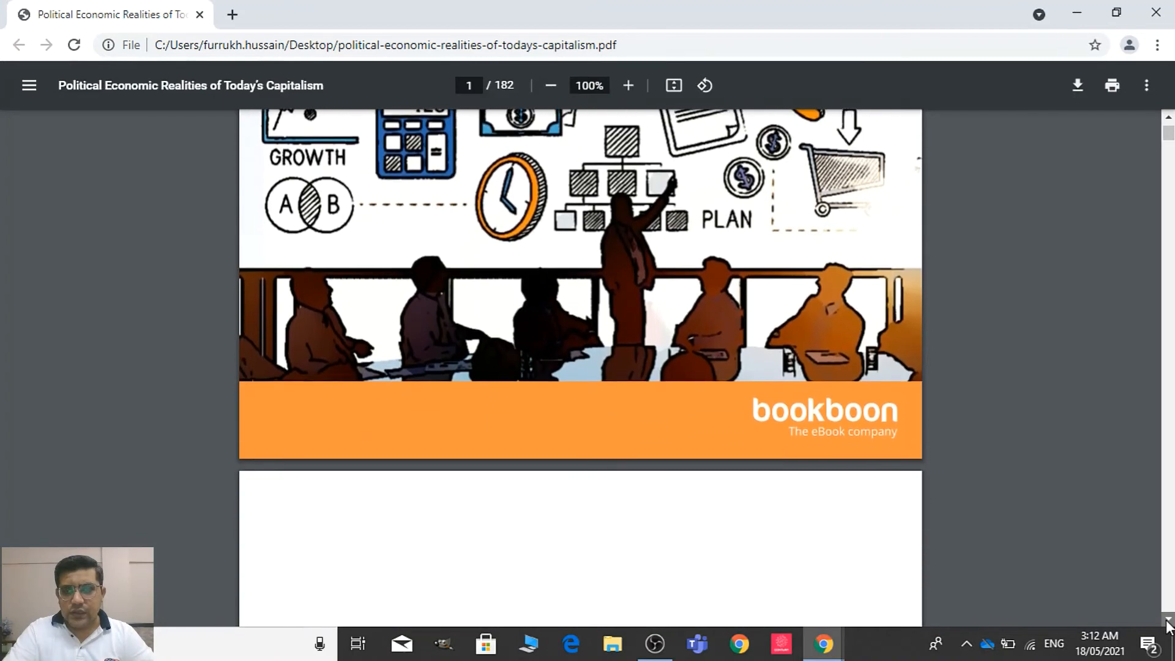
pyautogui.scroll(-14, 1167, 620)
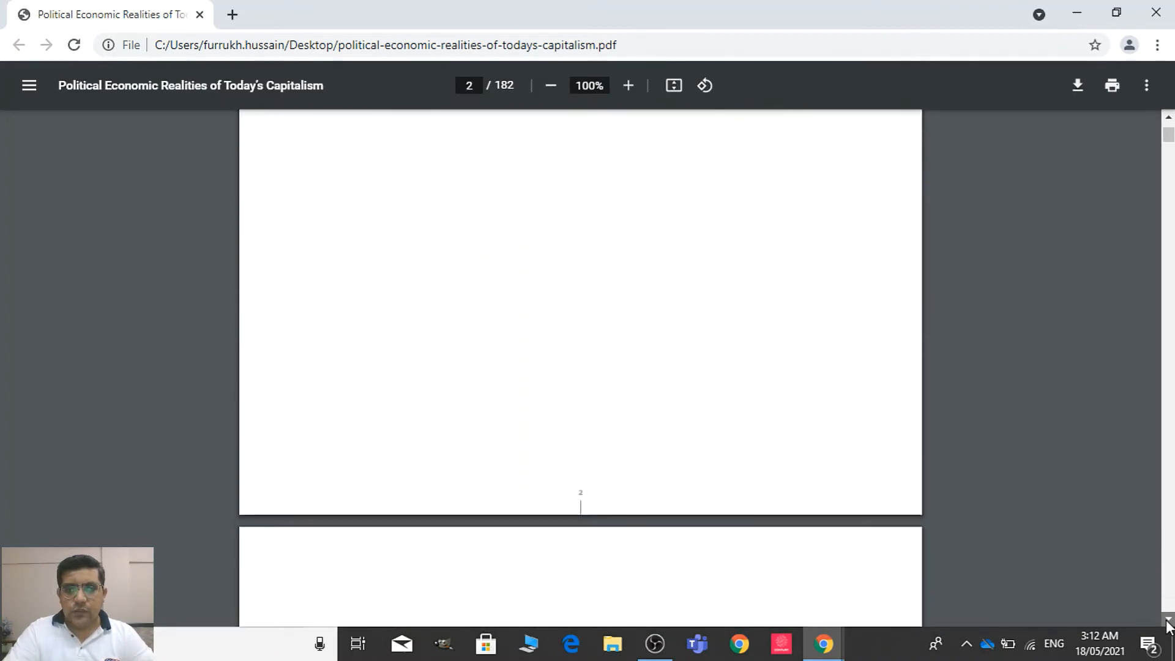
pyautogui.scroll(-4, 1166, 623)
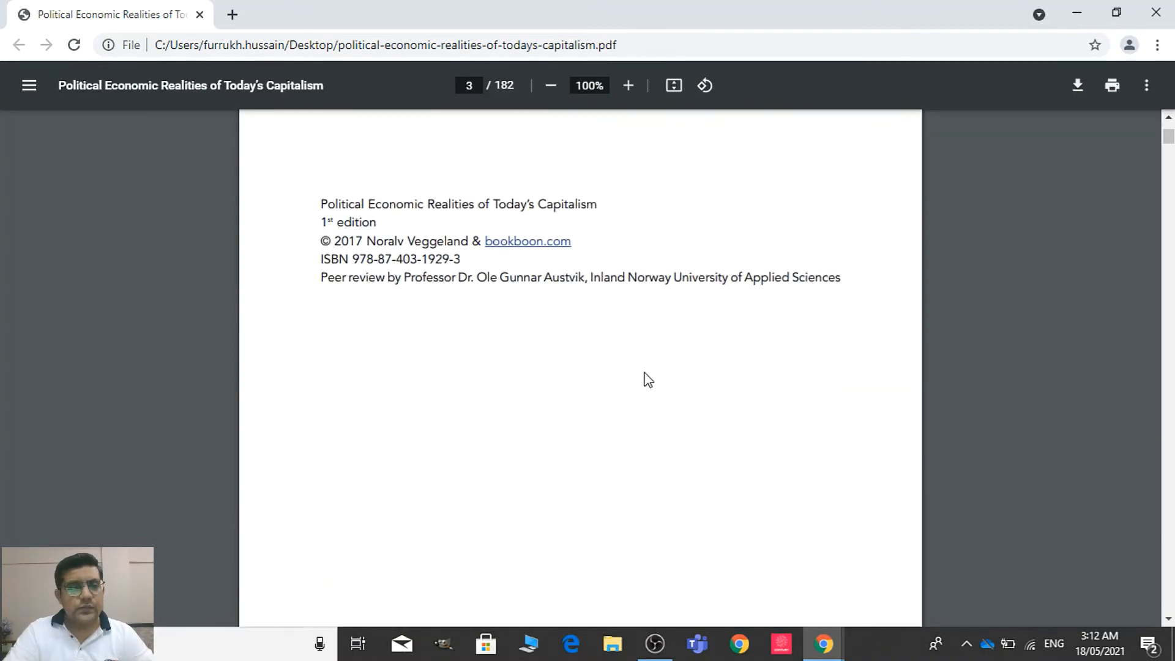
# Try to copy the author's last name from the PDF into the submission's author last-name field
pyautogui.moveTo(325, 203); pyautogui.dragTo(603, 204)
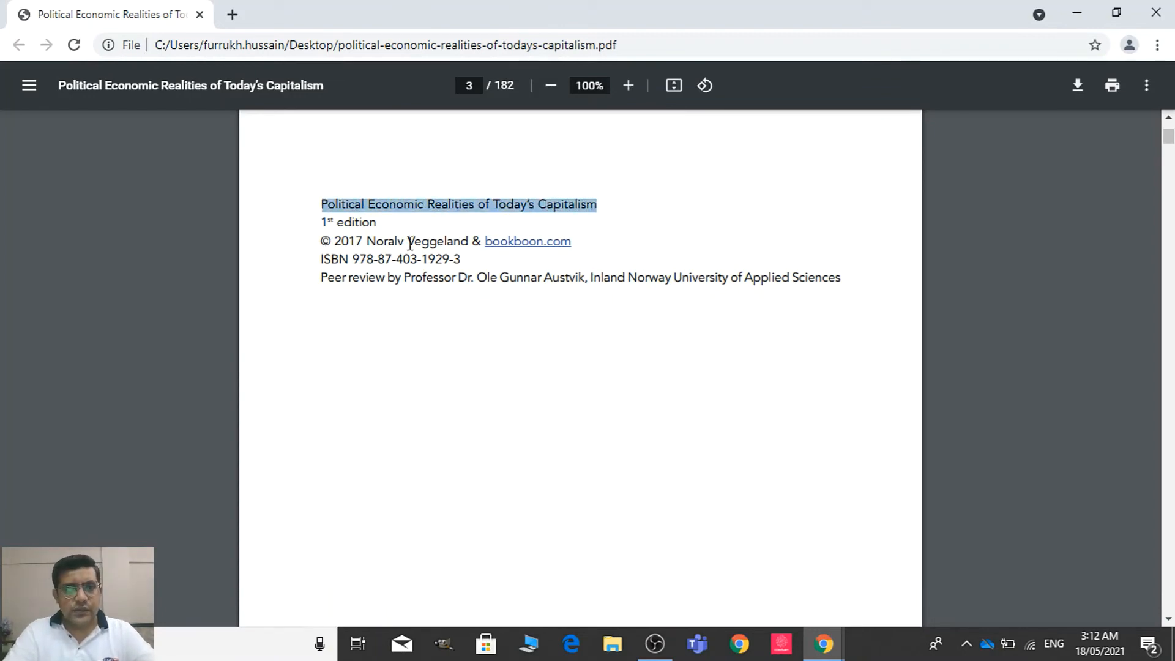
pyautogui.moveTo(411, 242); pyautogui.dragTo(465, 241)
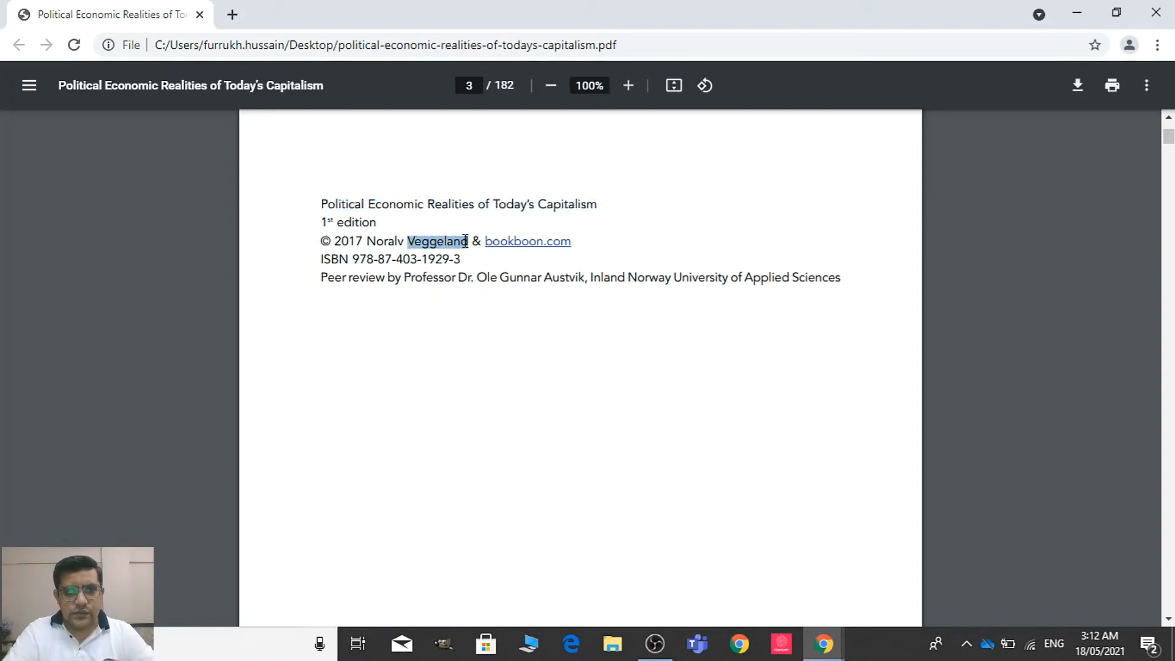
pyautogui.hotkey('alt', 'Tab')
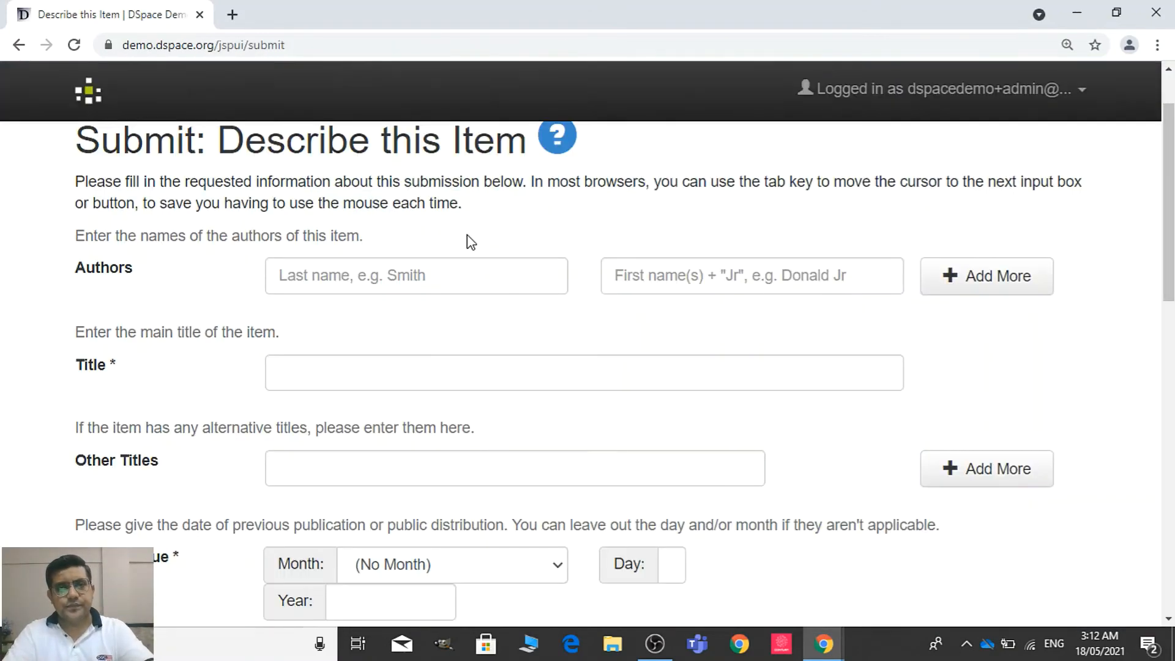
pyautogui.click(409, 275)
pyautogui.hotkey('ctrl', 'v')
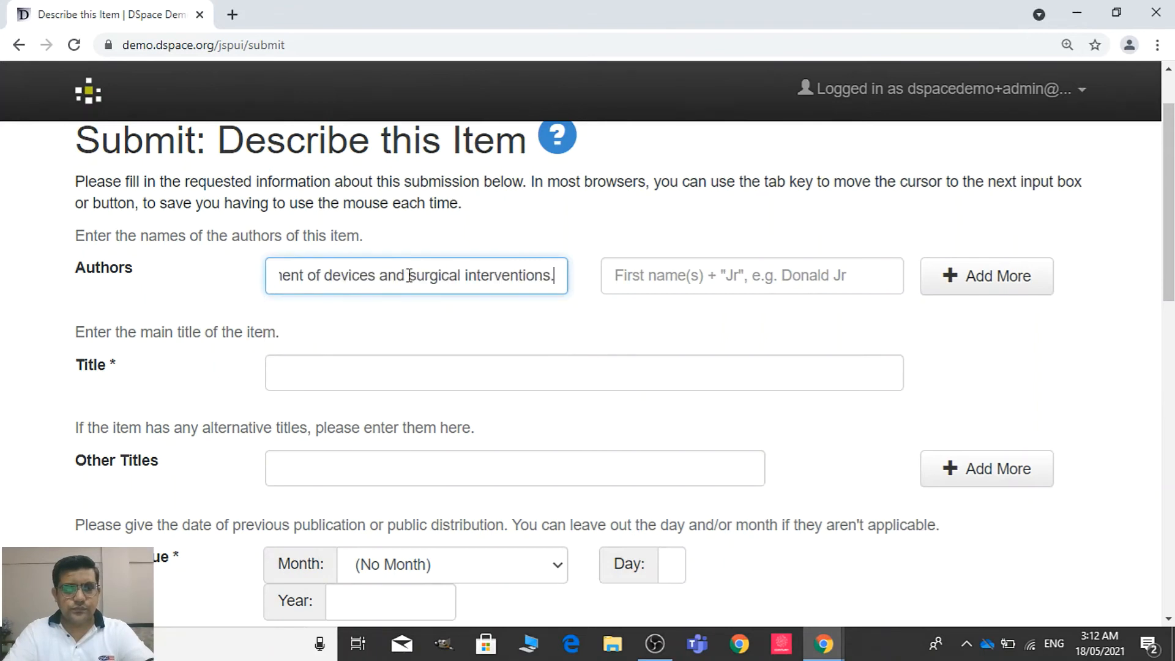
pyautogui.hotkey('ctrl', 'a')
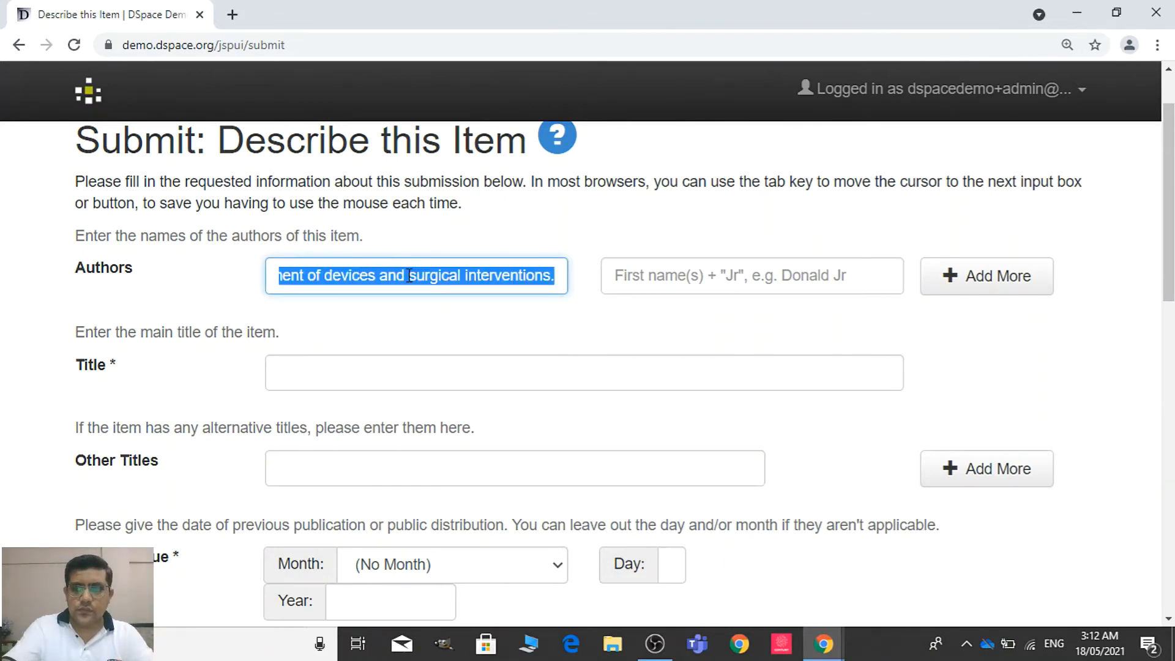
pyautogui.press('BackSpace')
pyautogui.hotkey('alt', 'Tab')
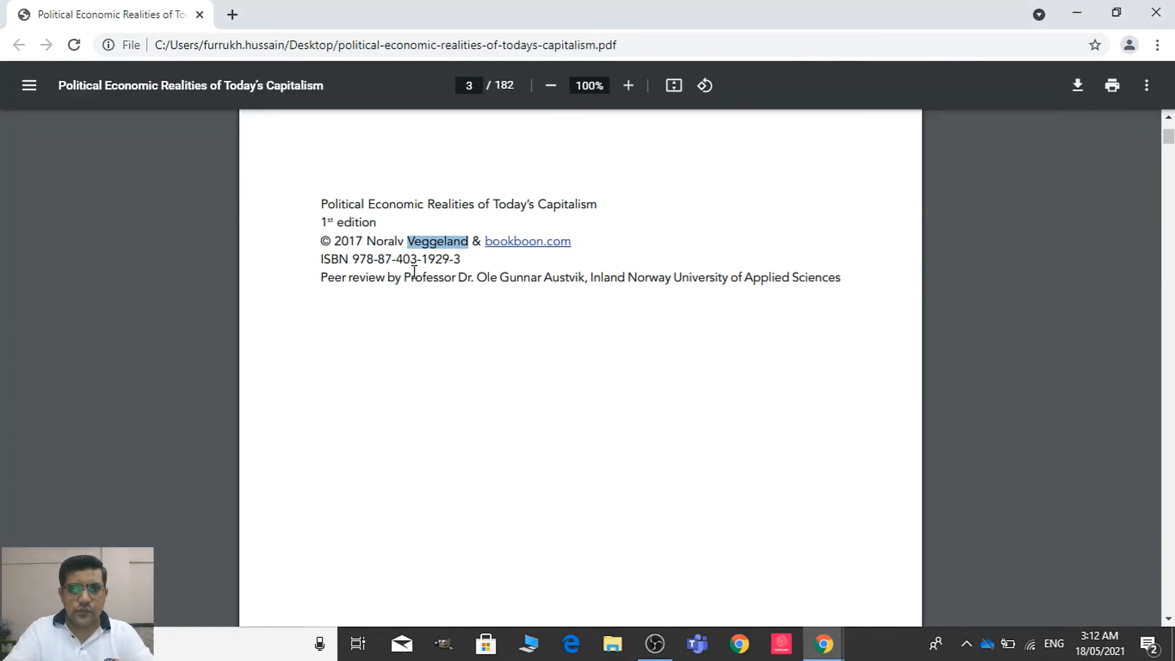
pyautogui.click(435, 237)
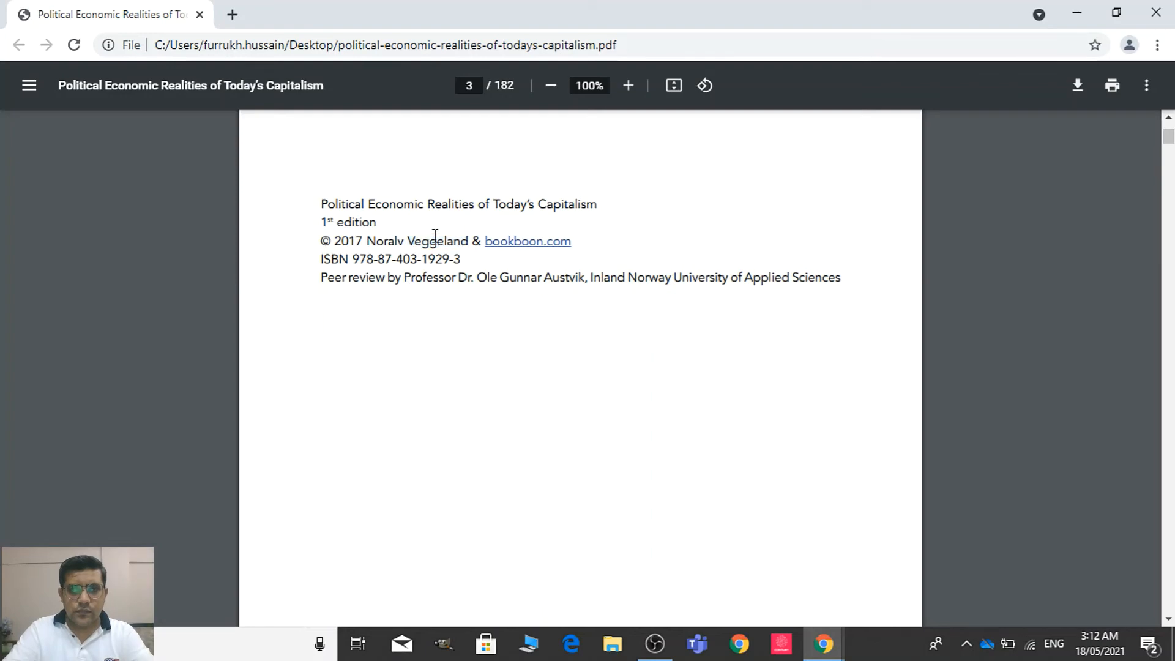
pyautogui.moveTo(421, 240); pyautogui.dragTo(467, 242)
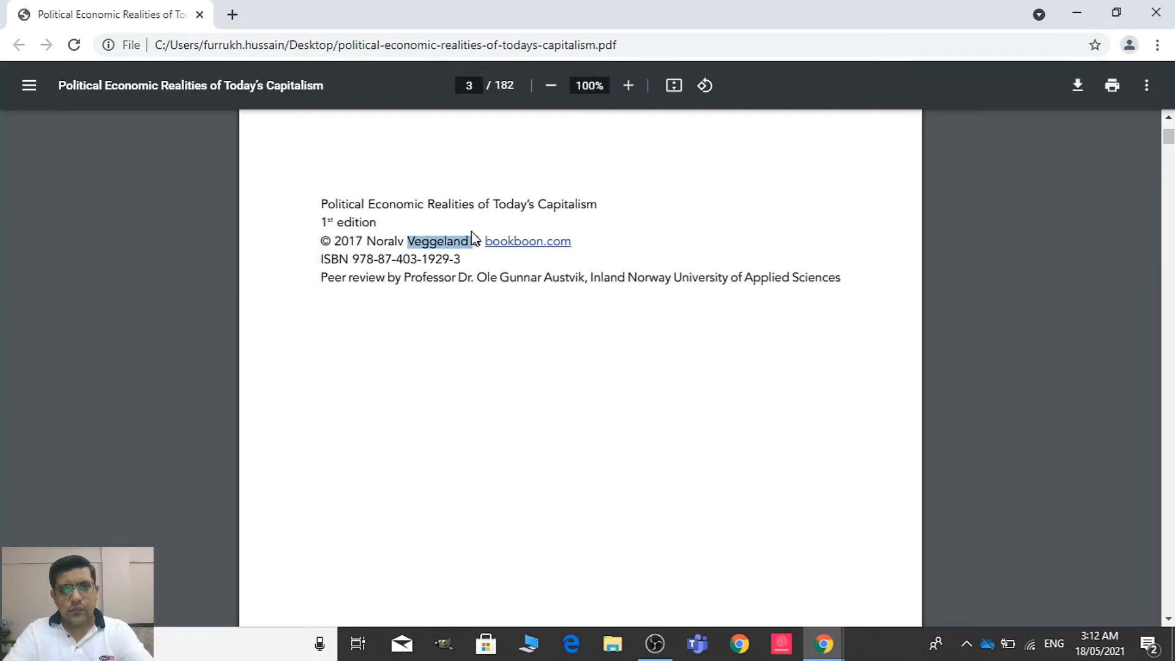
pyautogui.hotkey('alt', 'Tab')
pyautogui.hotkey('ctrl', 'v')
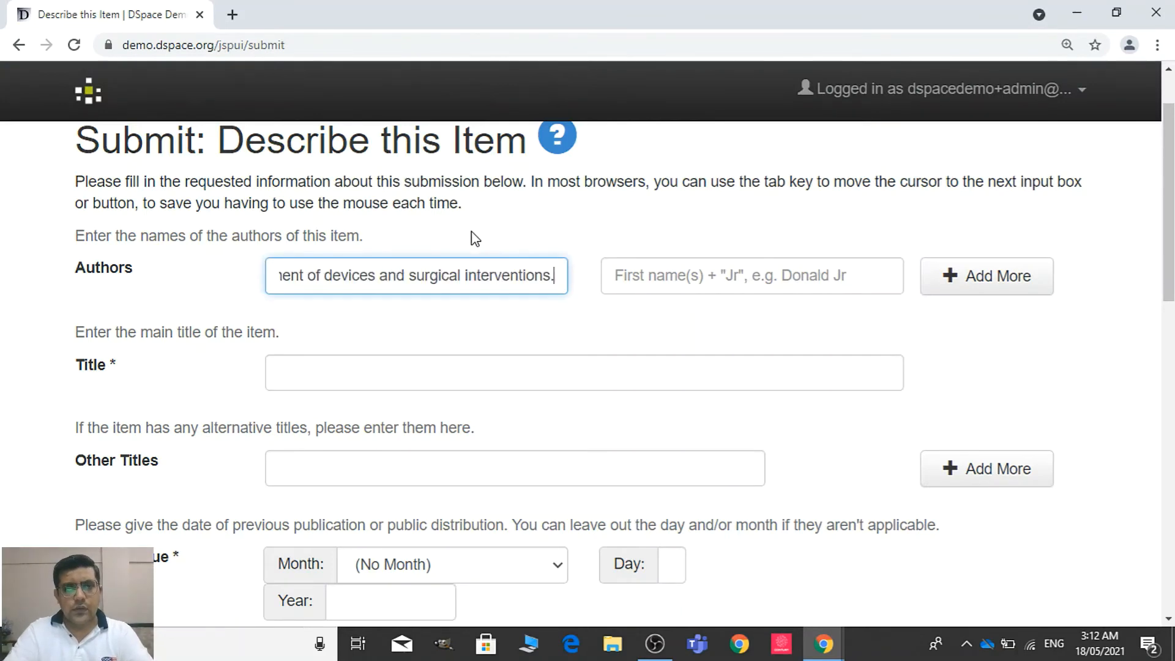
# Replace the wrongly pasted text in the Authors last-name field with the author's last name as given in the PDF
pyautogui.hotkey('ctrl', 'a')
pyautogui.write('Ve')
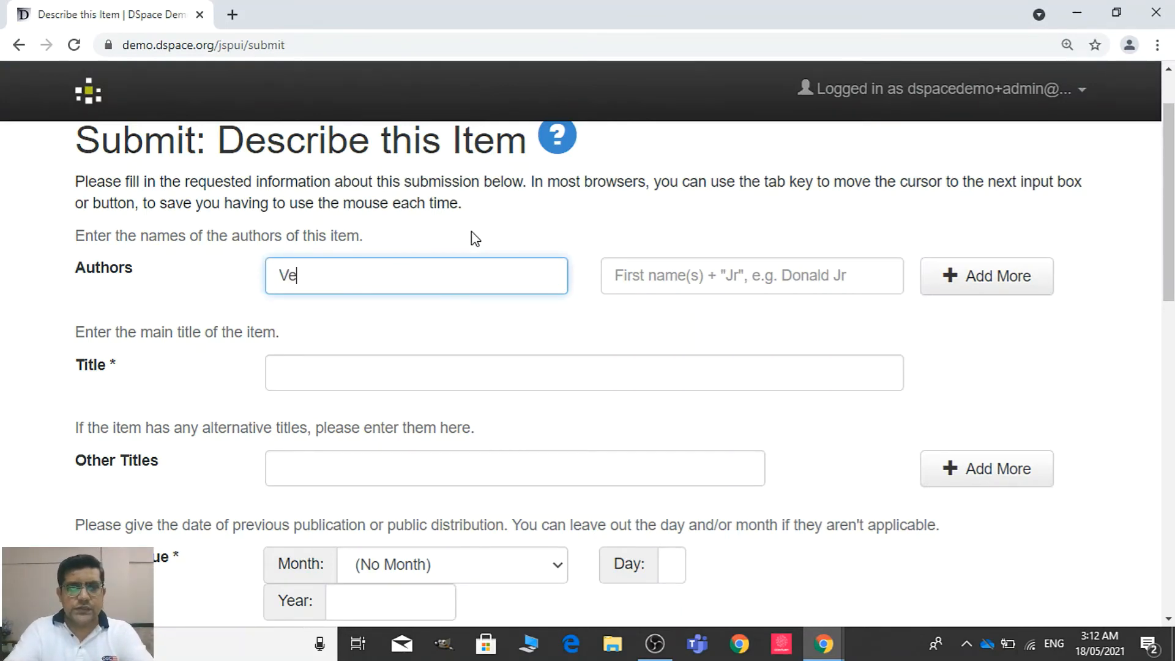
pyautogui.hotkey('alt', 'Tab')
pyautogui.hotkey('alt', 'Tab')
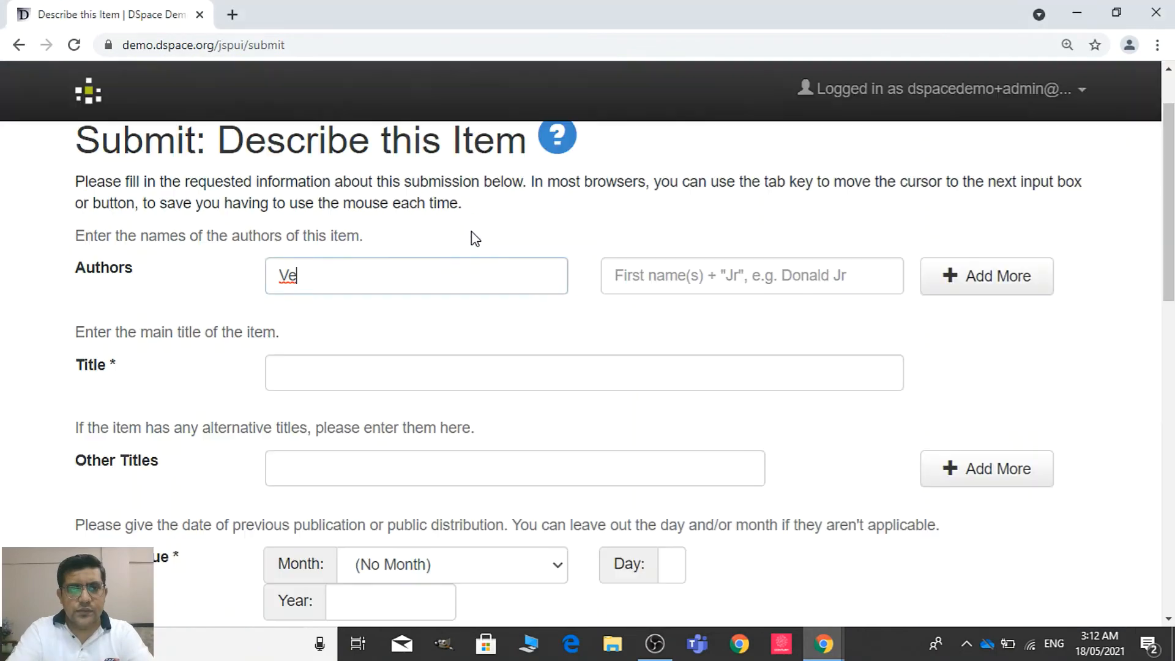
pyautogui.write('gge')
pyautogui.hotkey('alt', 'Tab')
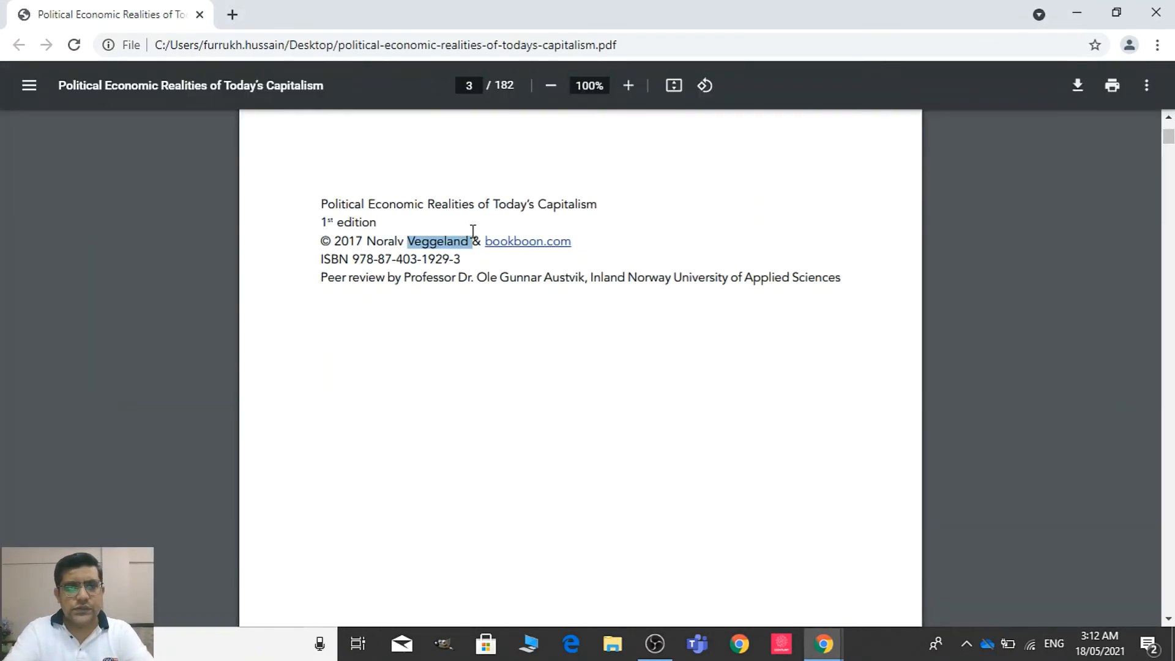
pyautogui.hotkey('alt', 'Tab')
pyautogui.write('land')
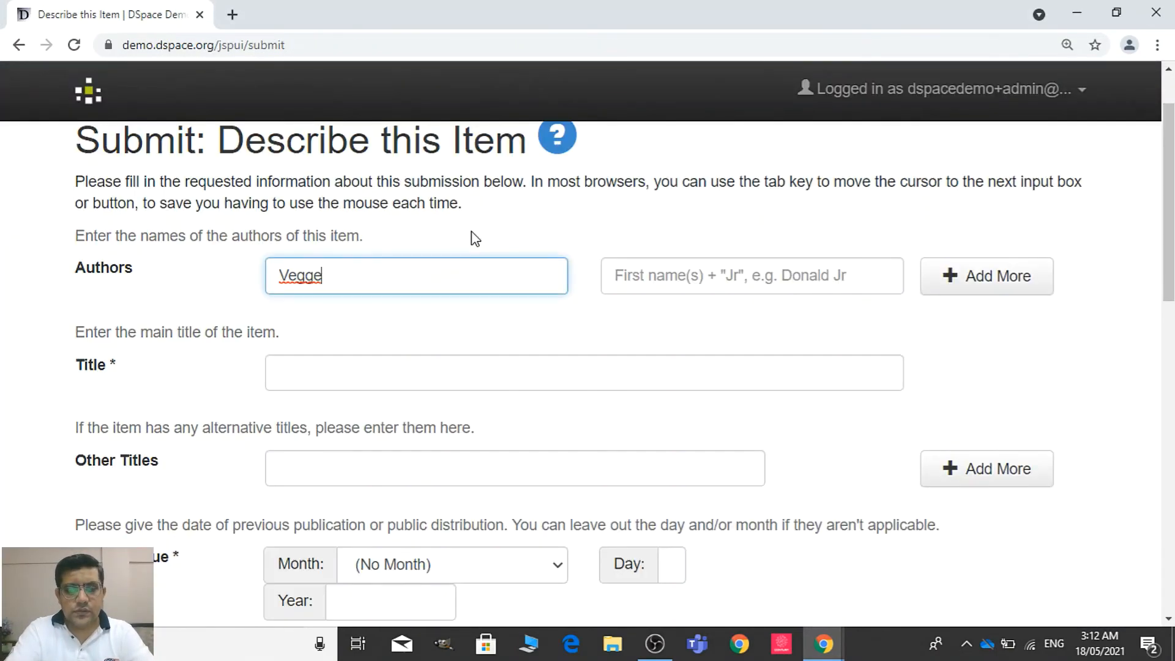
# Enter the author's first name as given in the PDF in the Authors first-name field
pyautogui.press('Tab')
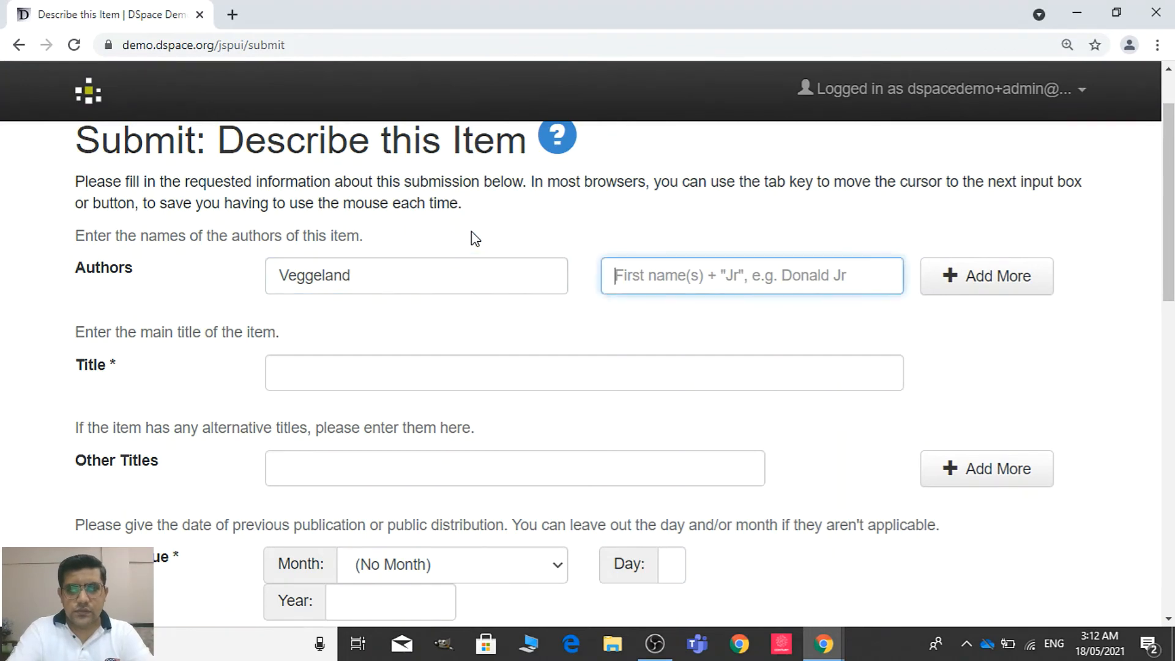
pyautogui.hotkey('alt', 'Tab')
pyautogui.hotkey('alt', 'Tab')
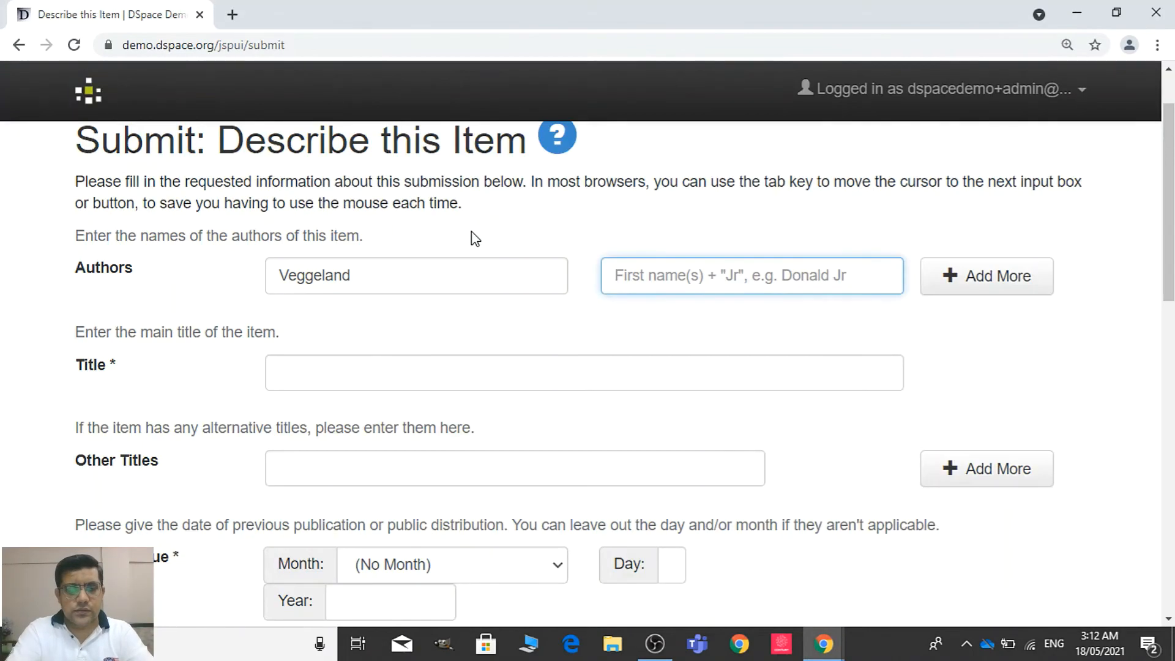
pyautogui.write('Na')
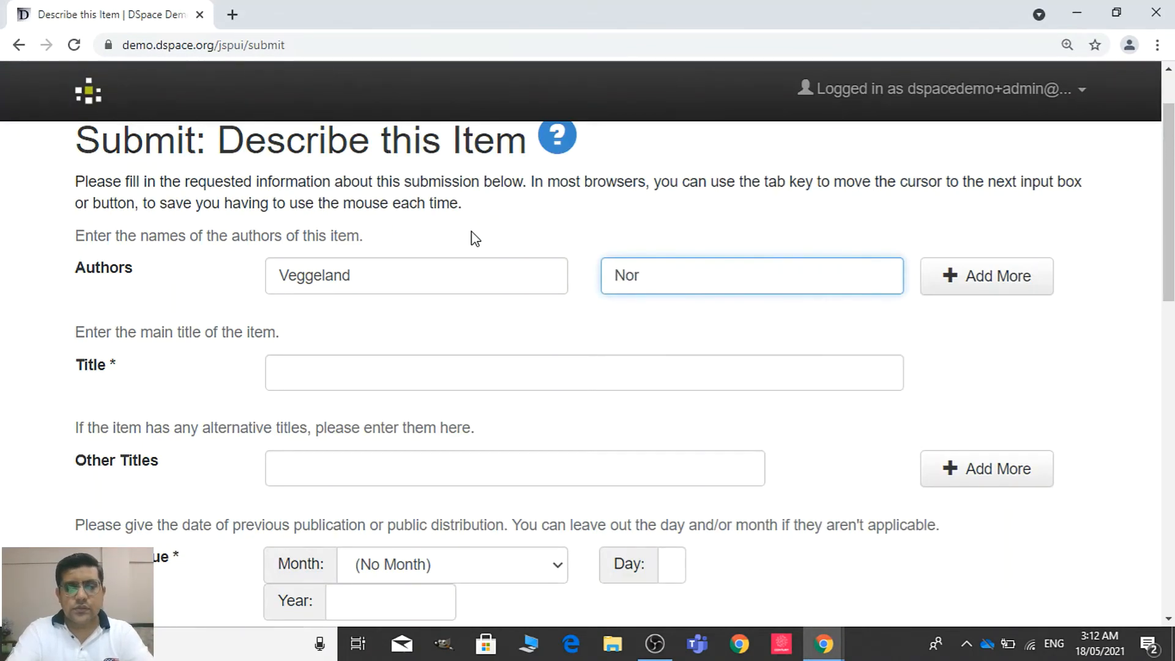
pyautogui.hotkey('alt', 'Tab')
pyautogui.hotkey('alt', 'Tab')
pyautogui.write('a')
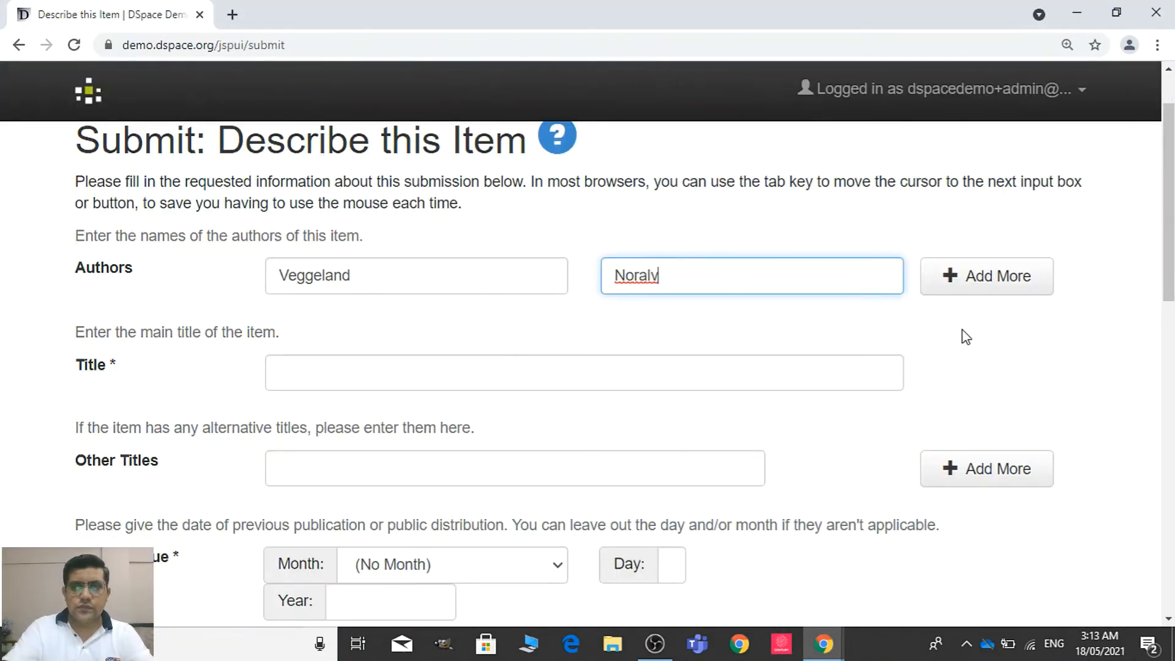
# Enter "Political economics realities of today's capitalism" as the item's title, consulting the PDF for the wording
pyautogui.moveTo(1168, 186); pyautogui.dragTo(1167, 236)
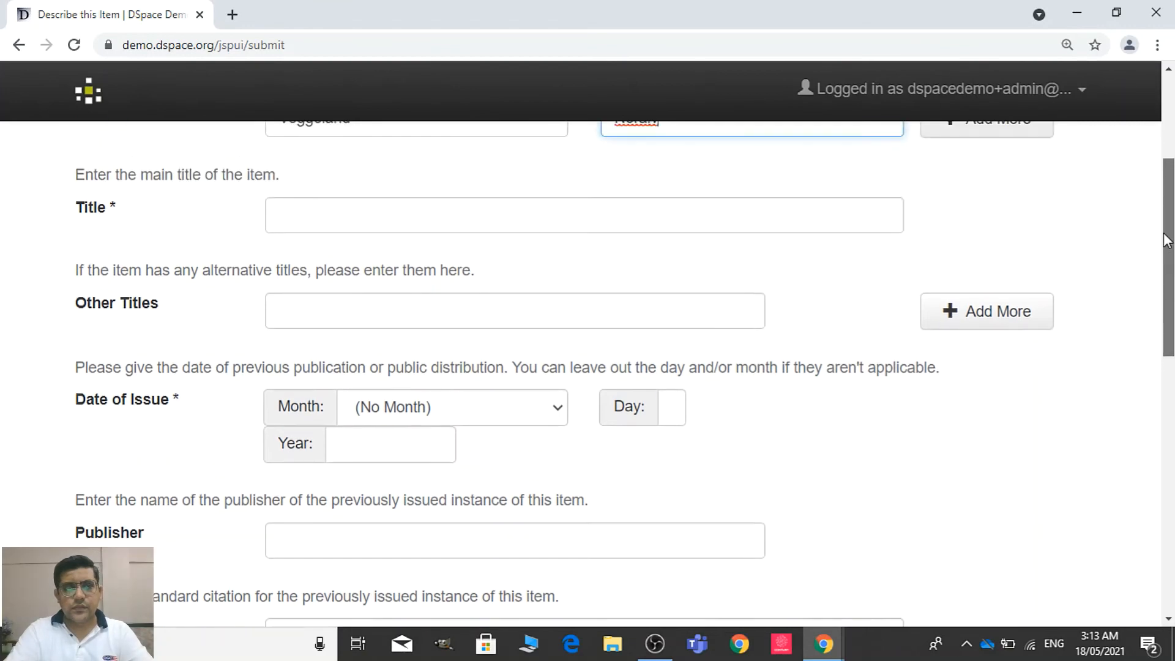
pyautogui.click(807, 210)
pyautogui.hotkey('alt', 'Tab')
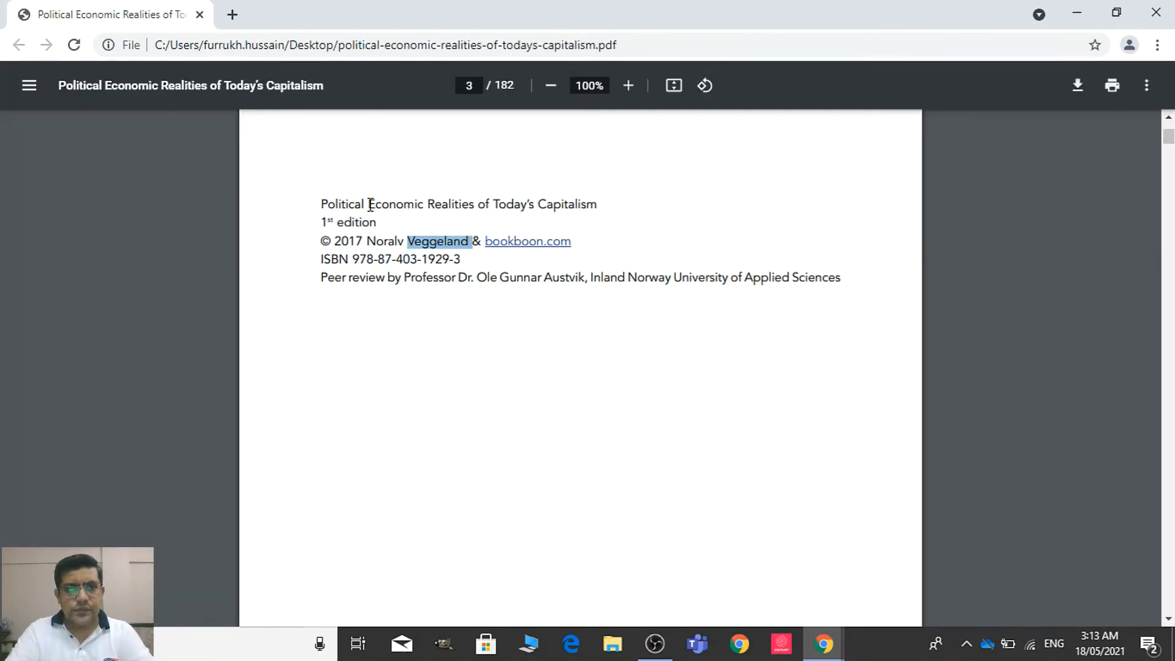
pyautogui.hotkey('alt', 'Tab')
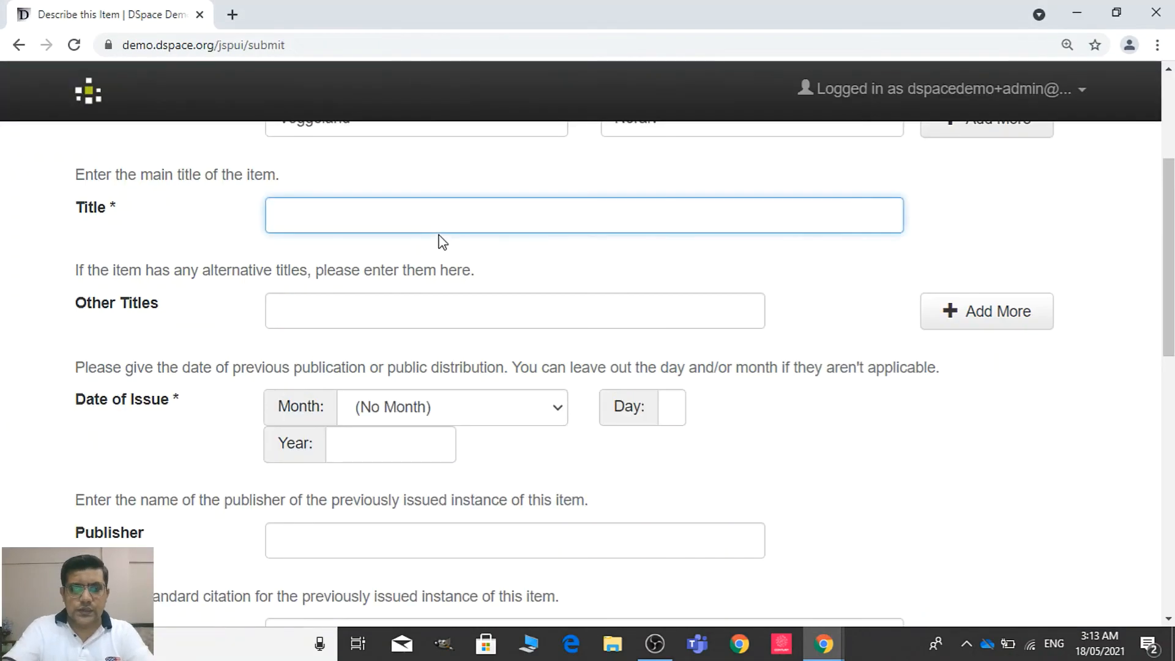
pyautogui.write('Political ecom')
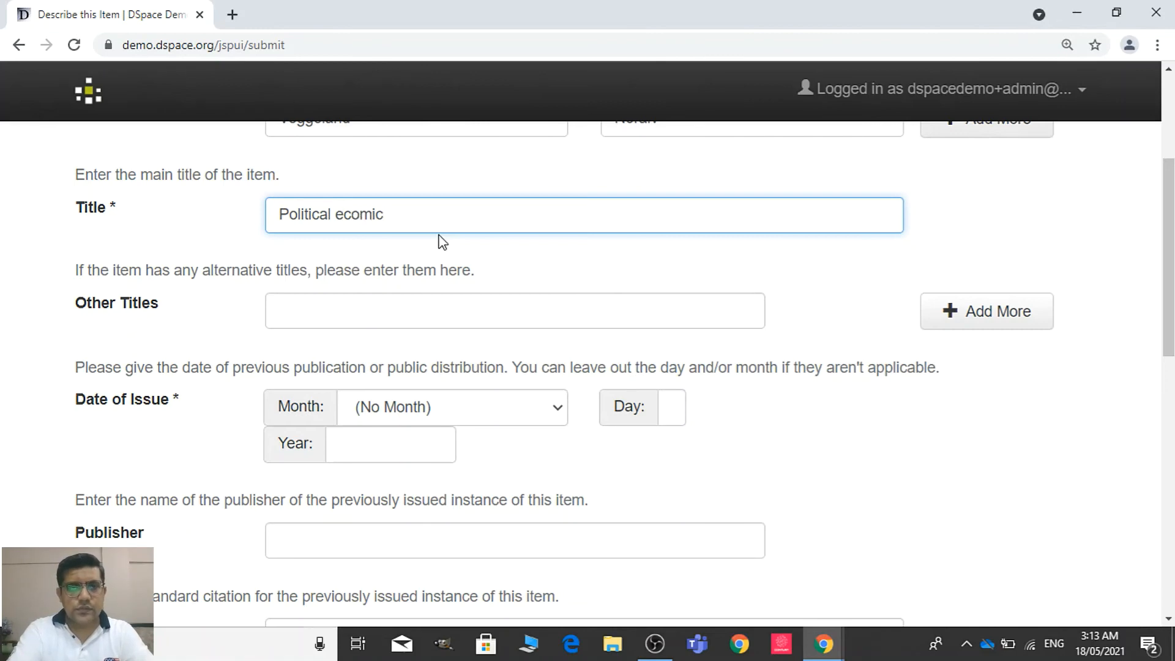
pyautogui.press('BackSpace')
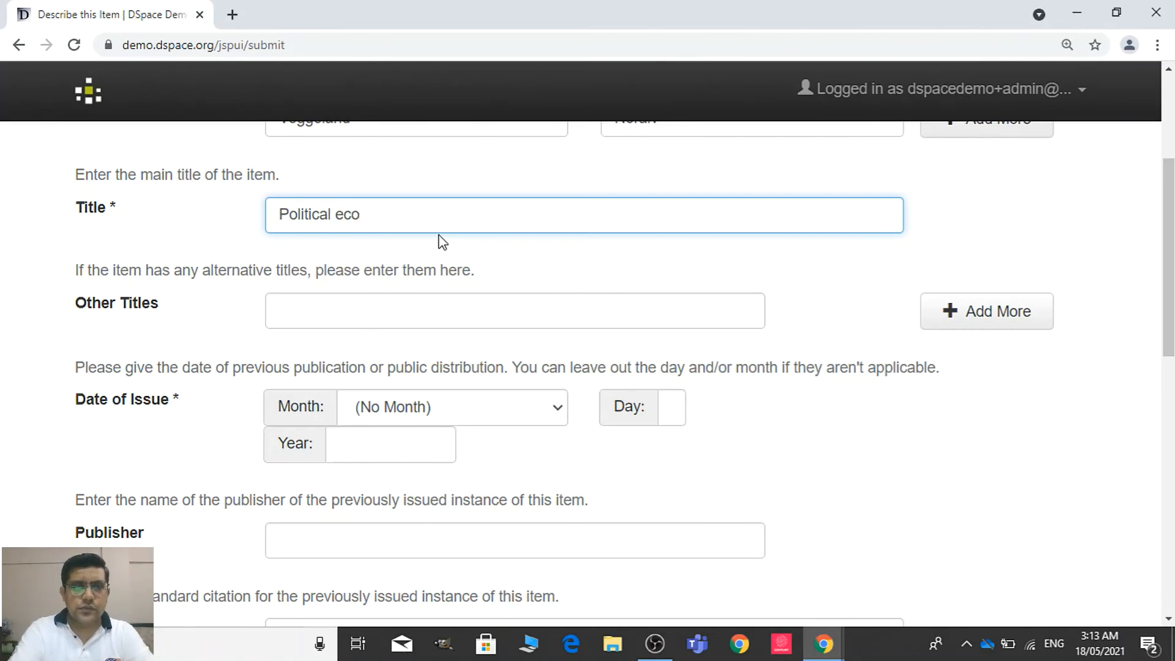
pyautogui.write('nomics ')
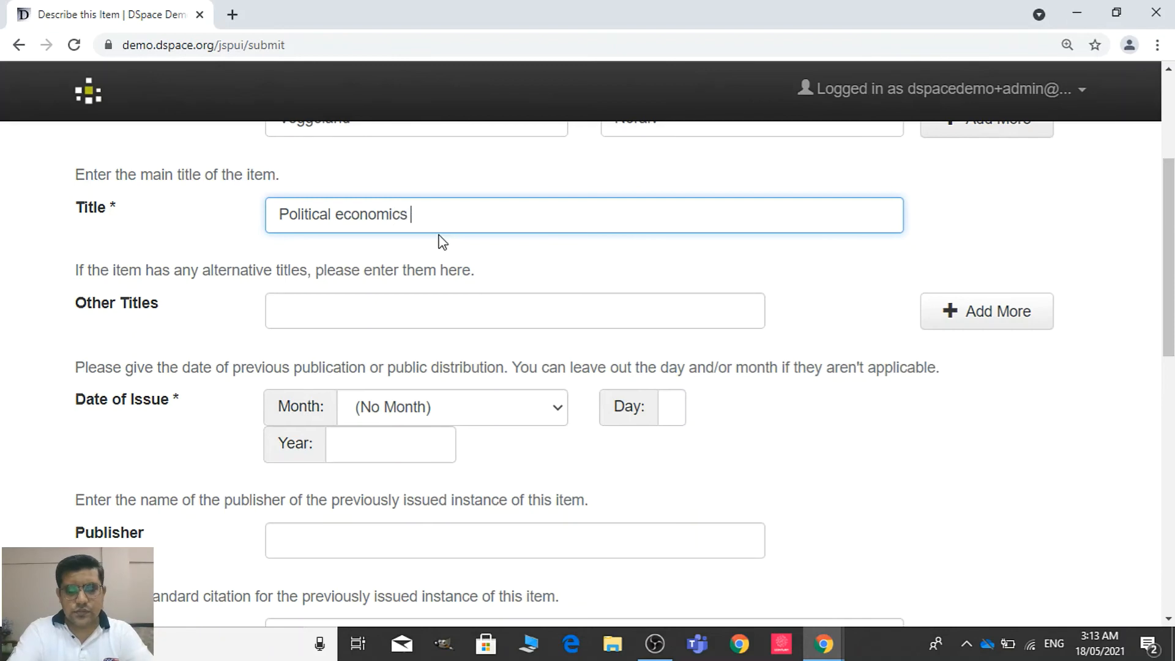
pyautogui.write('realities')
pyautogui.hotkey('alt', 'Tab')
pyautogui.hotkey('alt', 'Tab')
pyautogui.write('of toda')
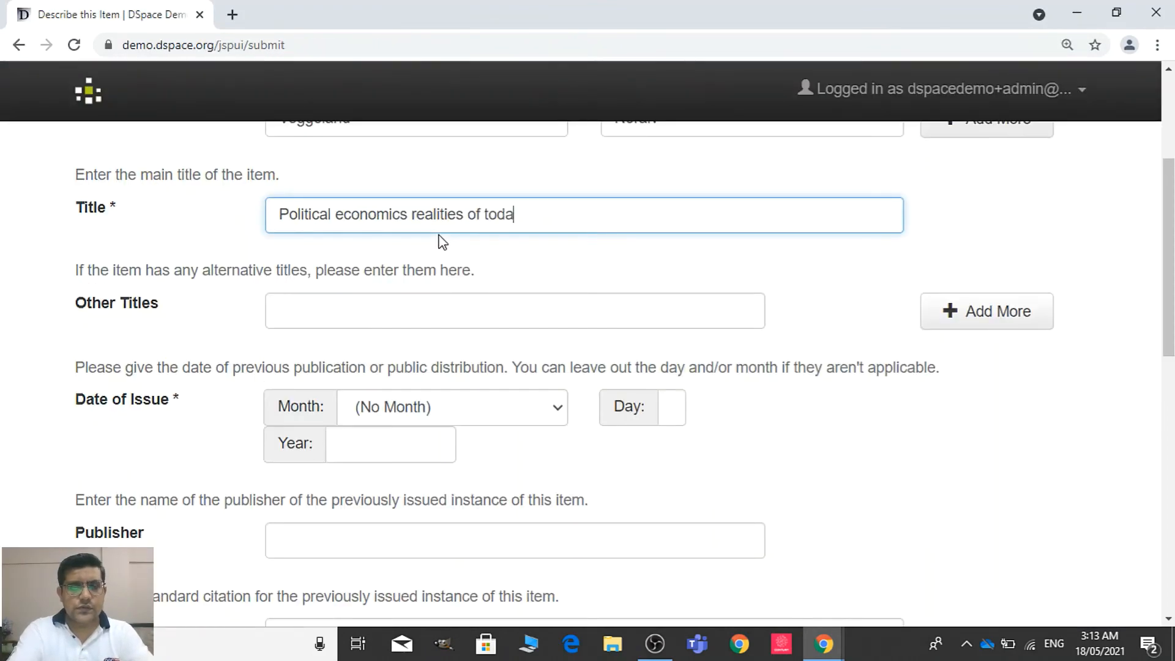
pyautogui.write("y's ca")
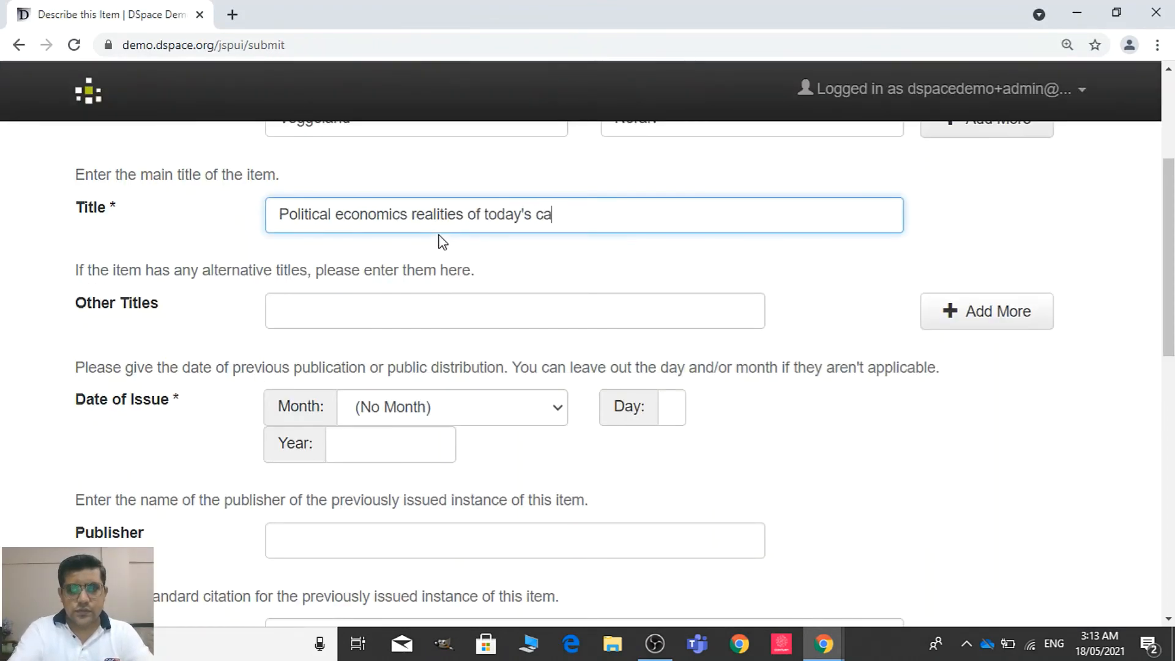
pyautogui.write('pitalism')
pyautogui.press('Tab')
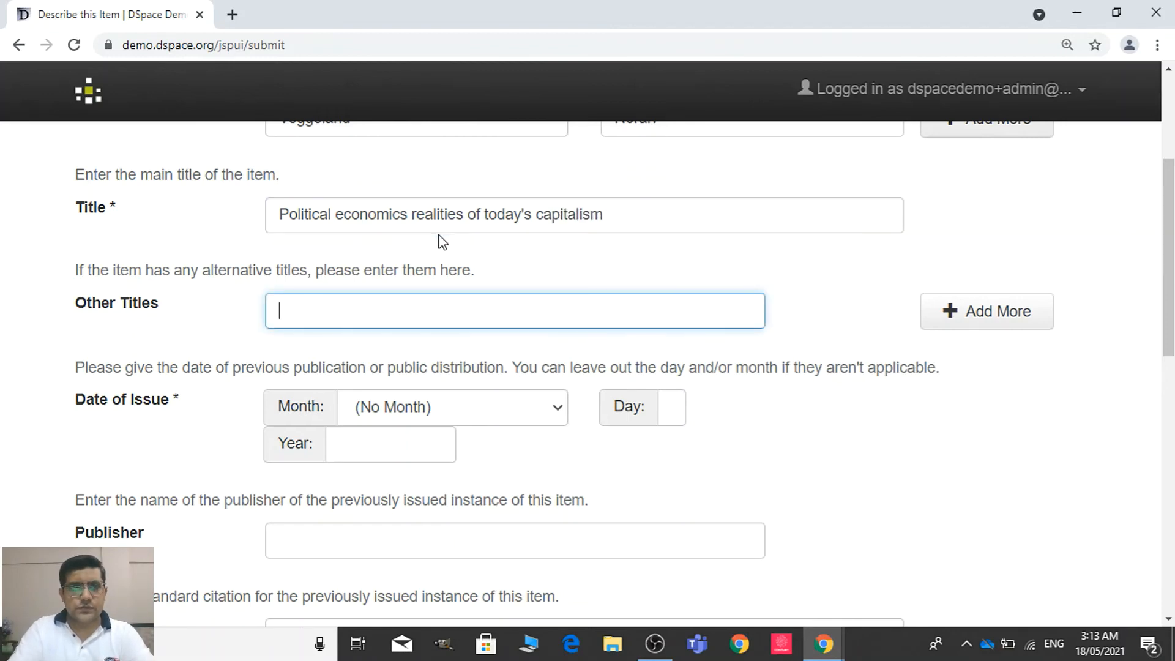
# Set the year of the date of issue to 2017 as given in the PDF, leaving the month unspecified
pyautogui.hotkey('alt', 'Tab')
pyautogui.hotkey('alt', 'Tab')
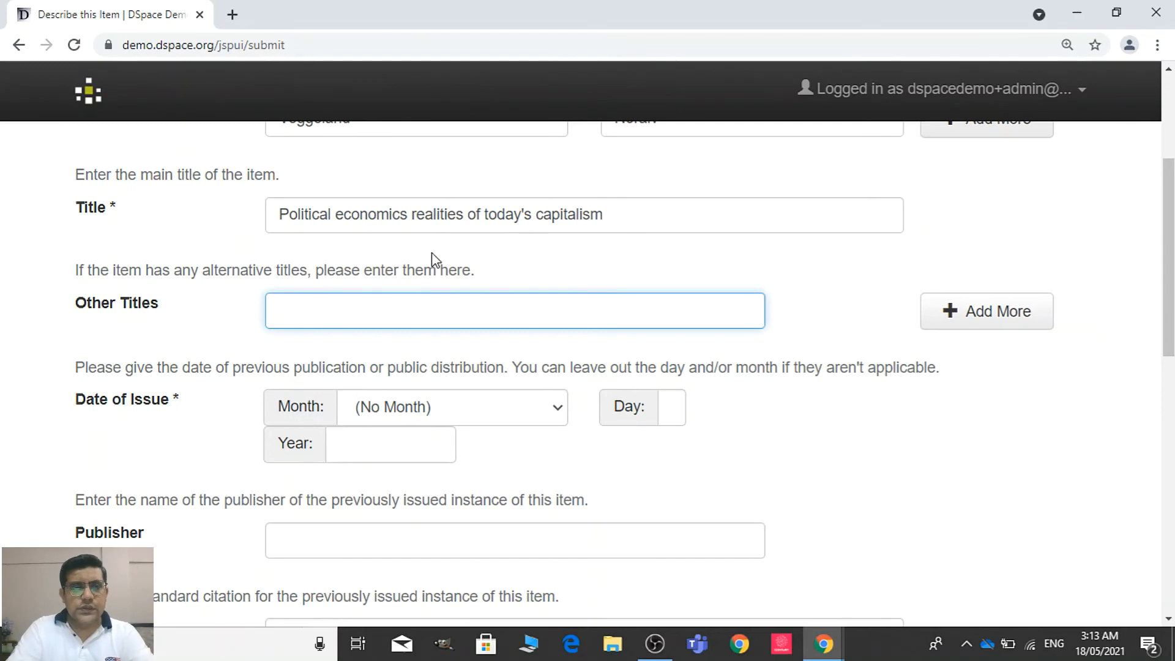
pyautogui.click(467, 409)
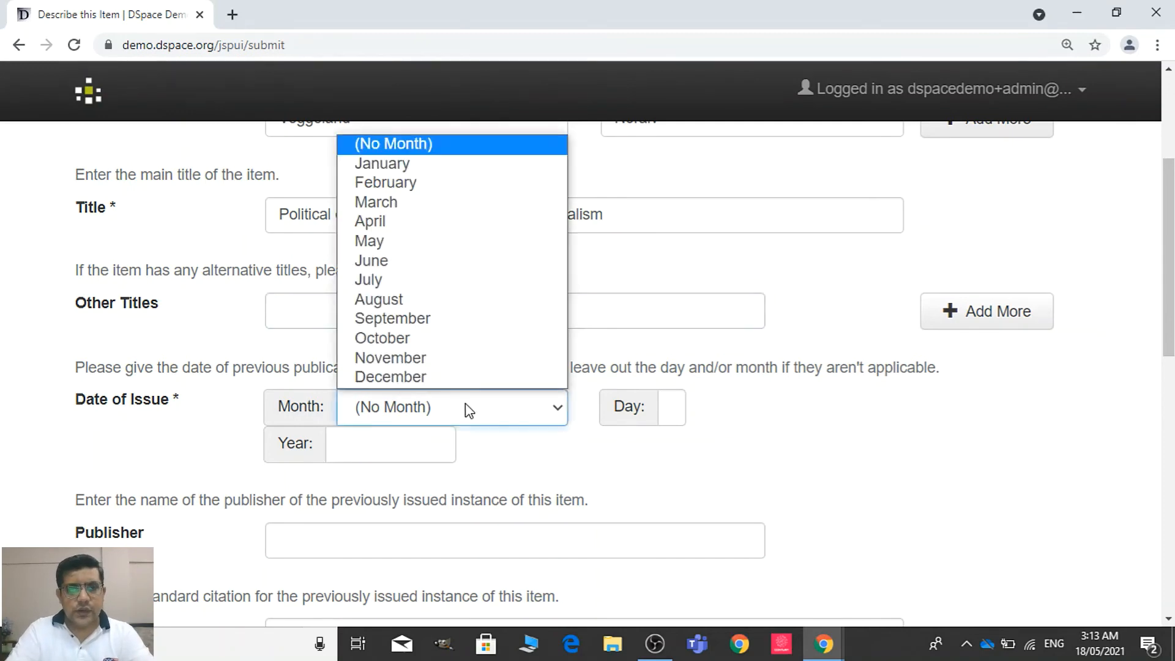
pyautogui.hotkey('alt', 'Tab')
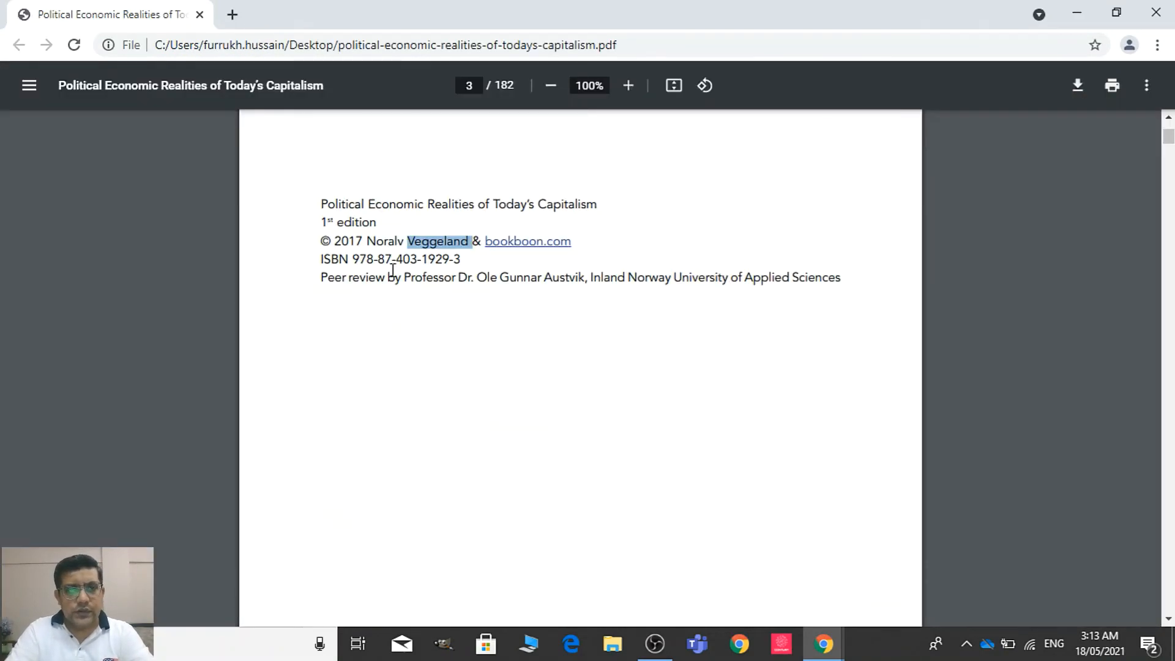
pyautogui.hotkey('alt', 'Tab')
pyautogui.click(352, 459)
pyautogui.write('2017')
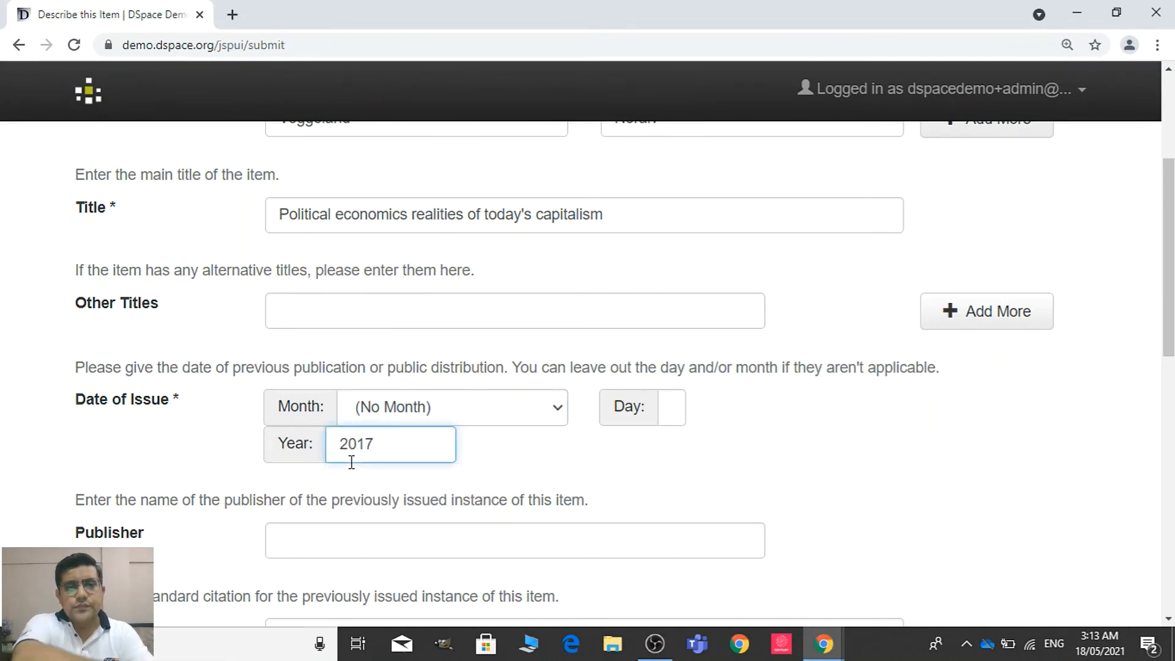
# Check the publisher in the PDF and enter "BookBone" in the Publisher field
pyautogui.hotkey('alt', 'Tab')
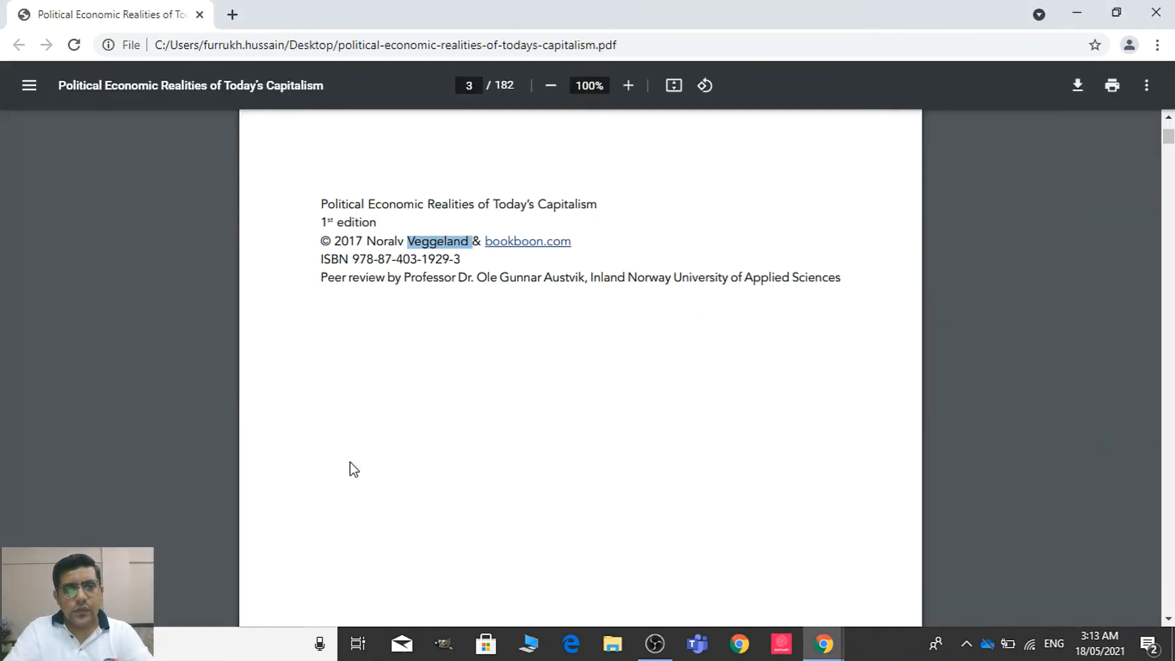
pyautogui.hotkey('alt', 'Tab')
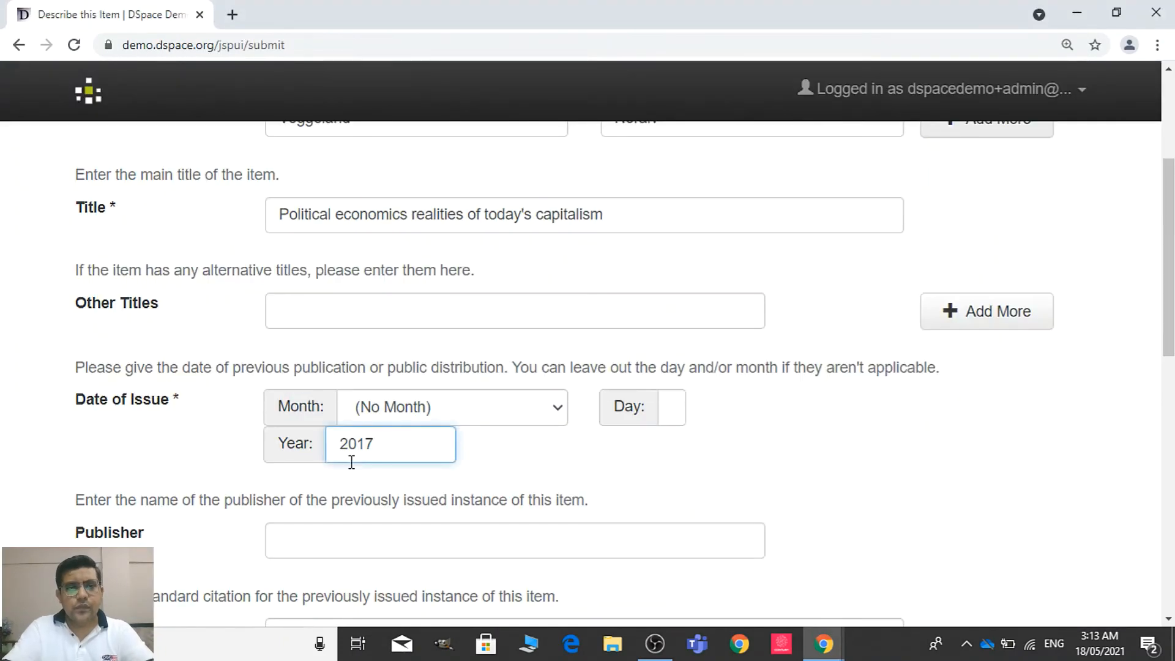
pyautogui.scroll(-3, 991, 324)
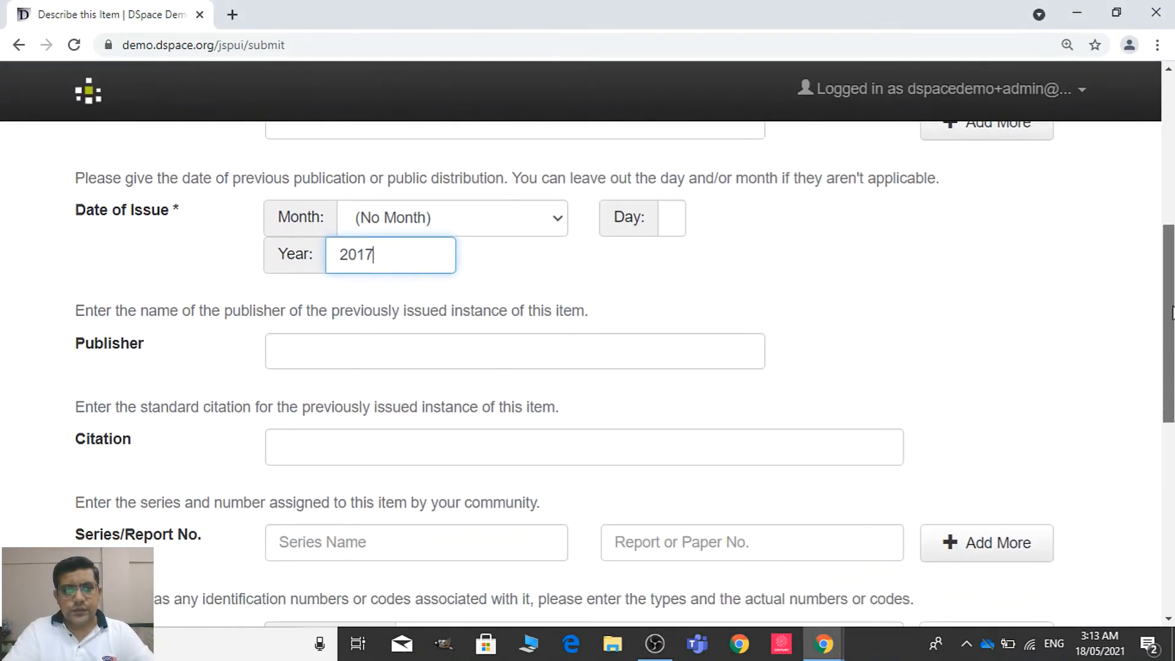
pyautogui.click(694, 344)
pyautogui.write('Book')
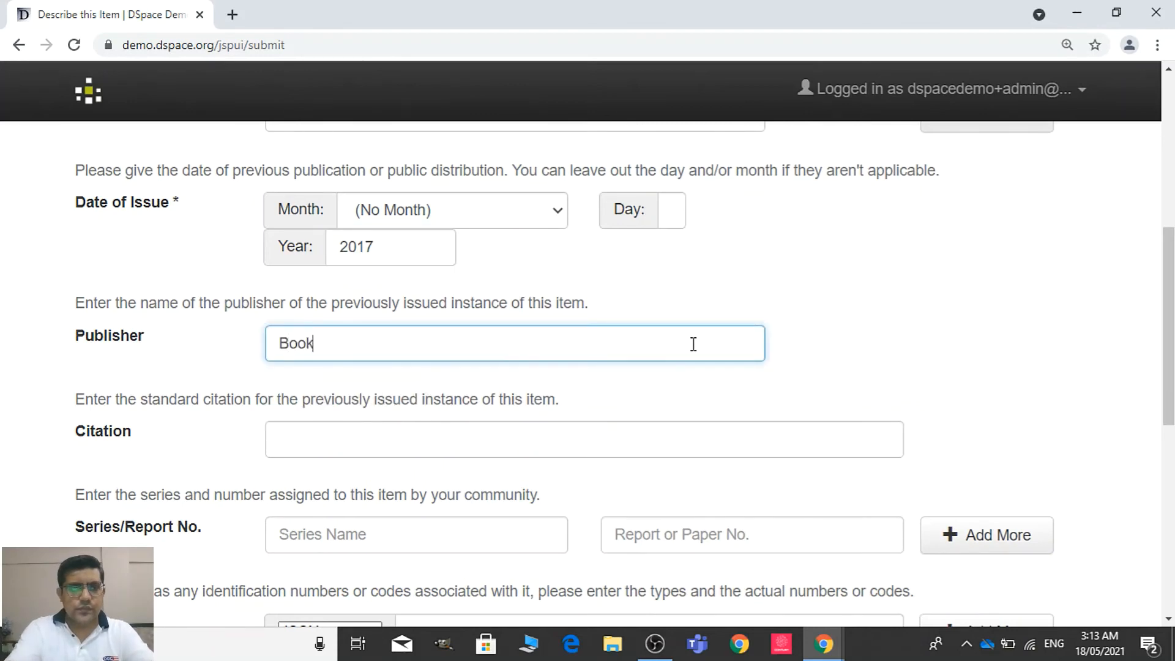
pyautogui.write('Bone')
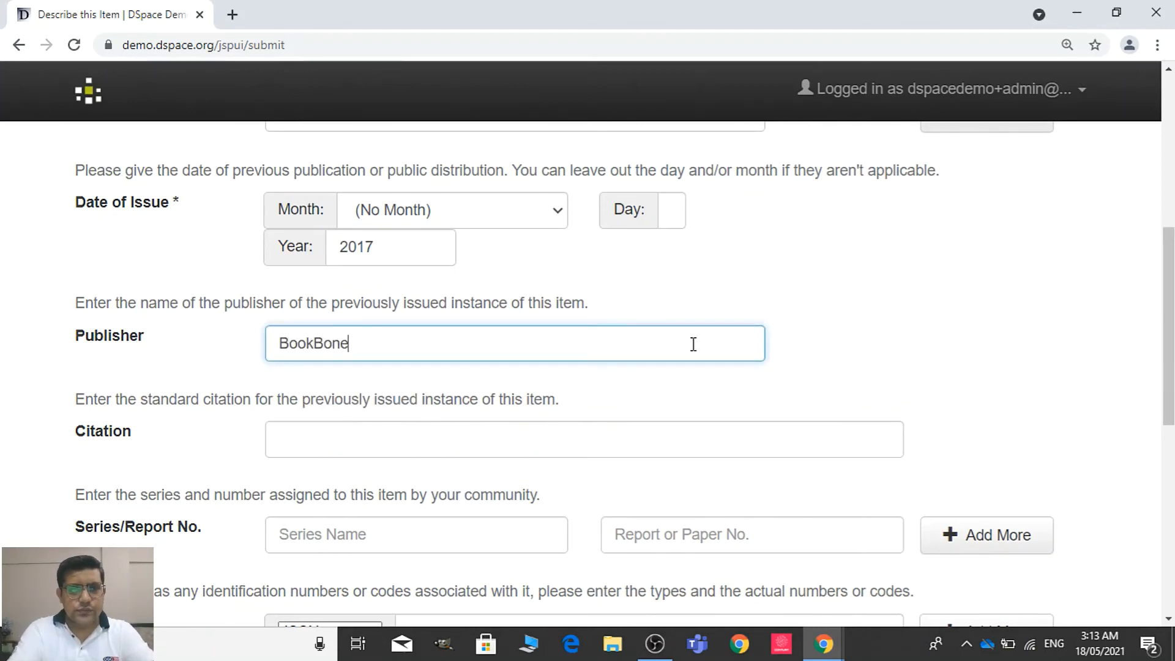
# Open the bookboon.com link in the PDF, return to the document and show the publication details on page 3 again
pyautogui.hotkey('alt', 'Tab')
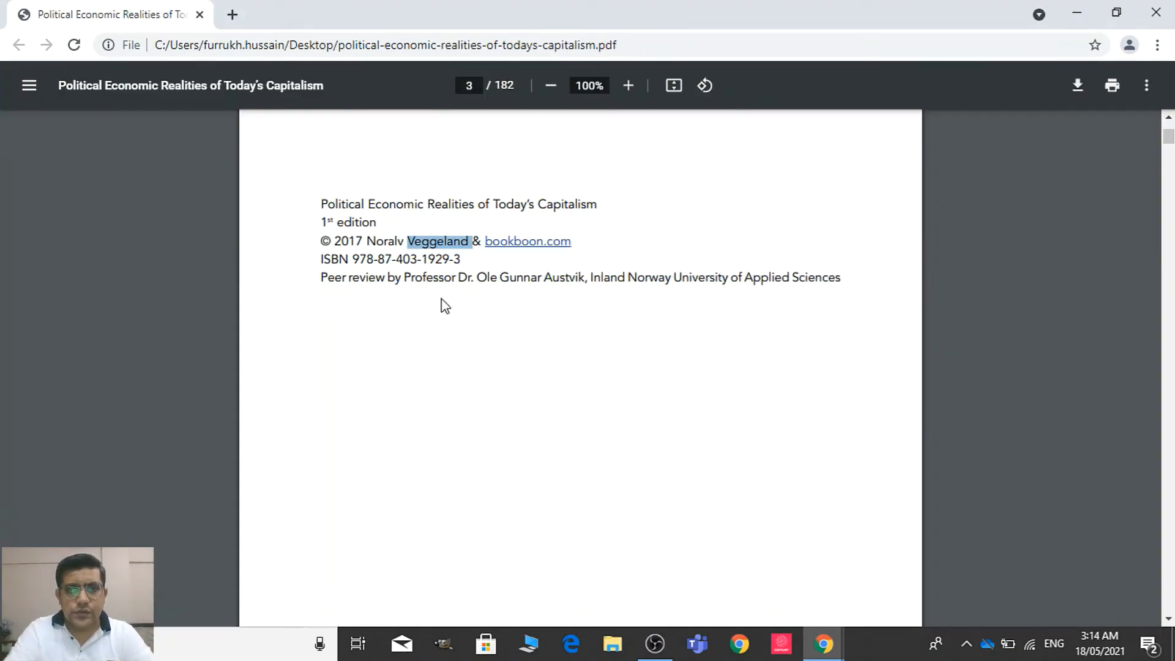
pyautogui.click(552, 248)
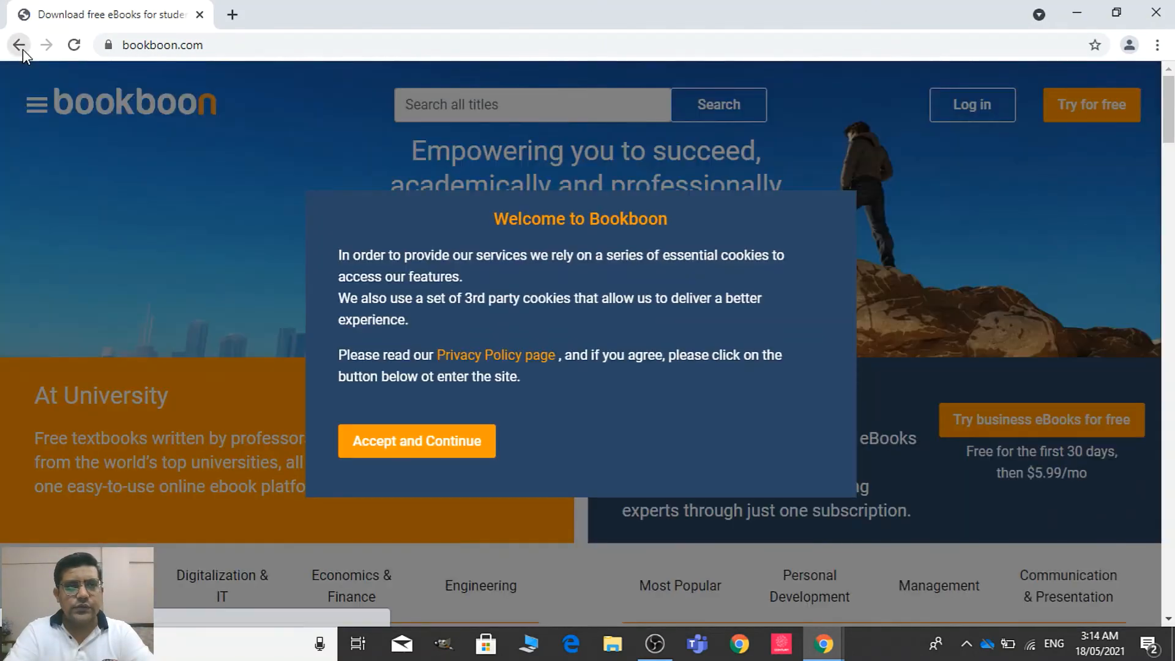
pyautogui.click(19, 45)
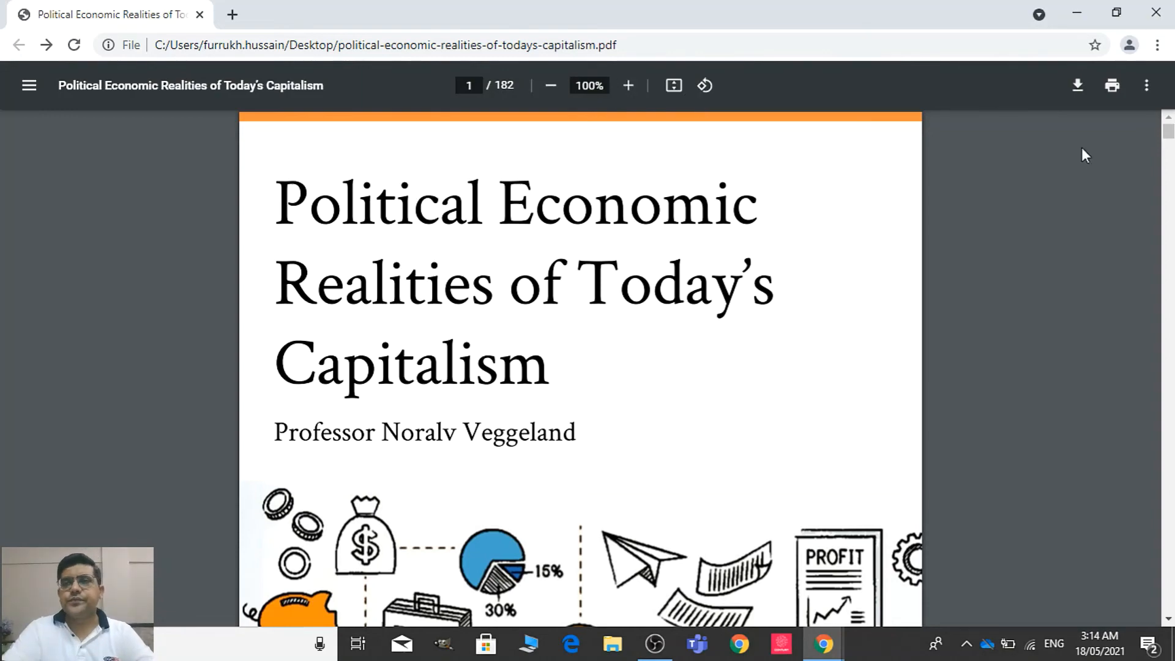
pyautogui.scroll(-20, 1168, 184)
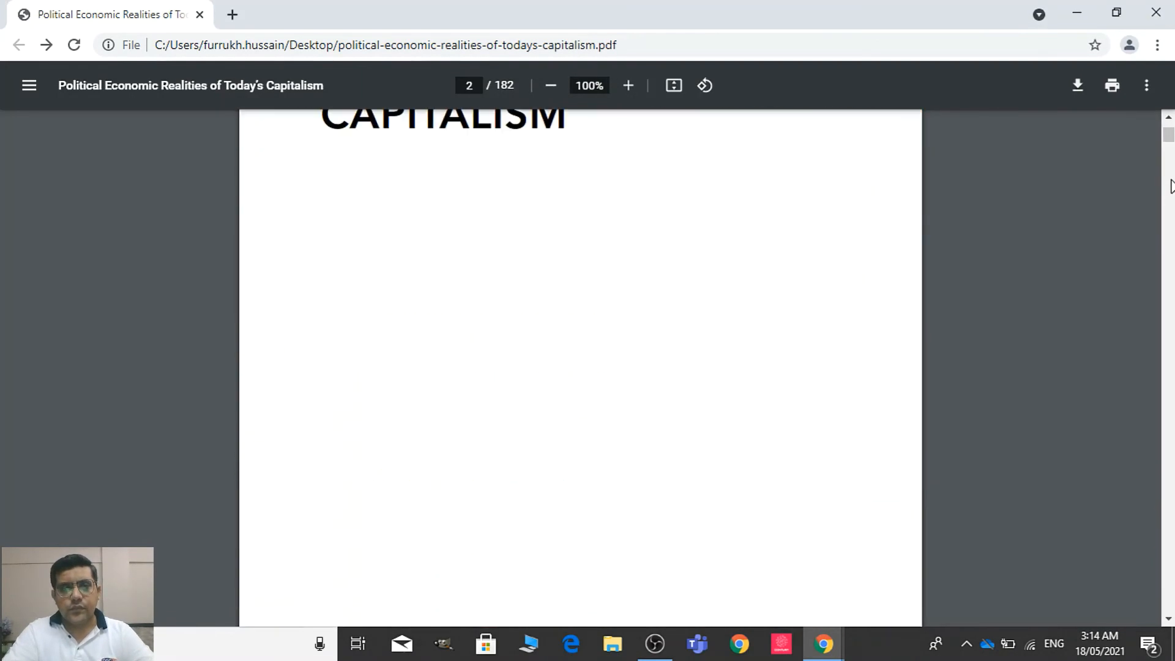
pyautogui.scroll(-10, 1170, 185)
pyautogui.scroll(-6, 1170, 185)
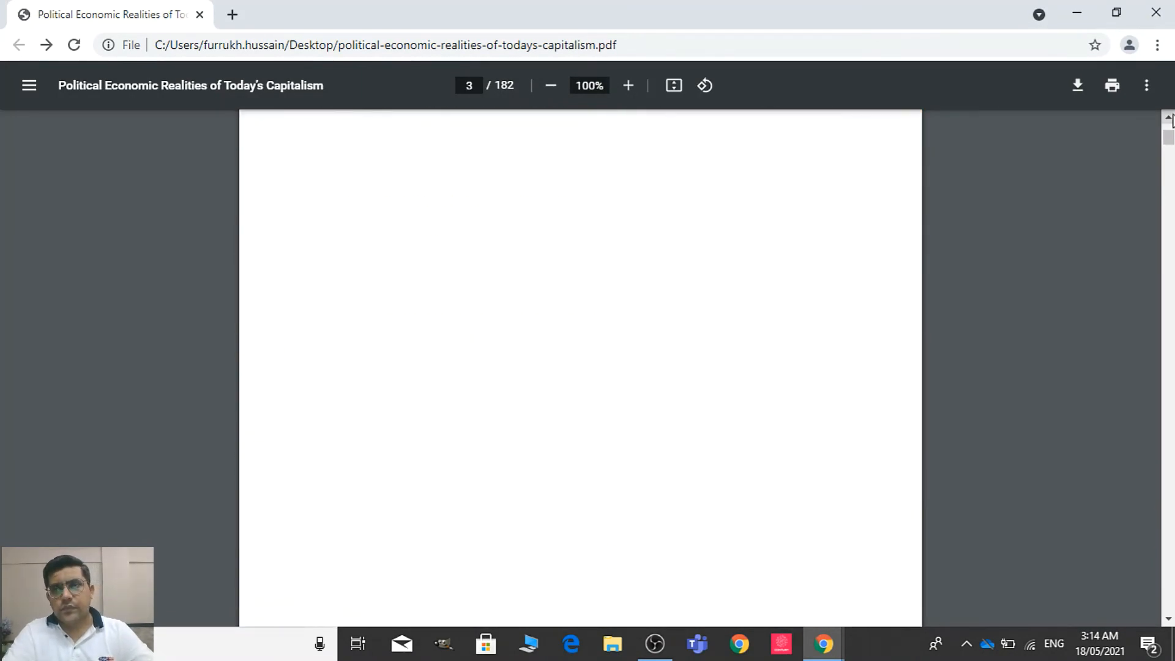
pyautogui.scroll(5, 1169, 116)
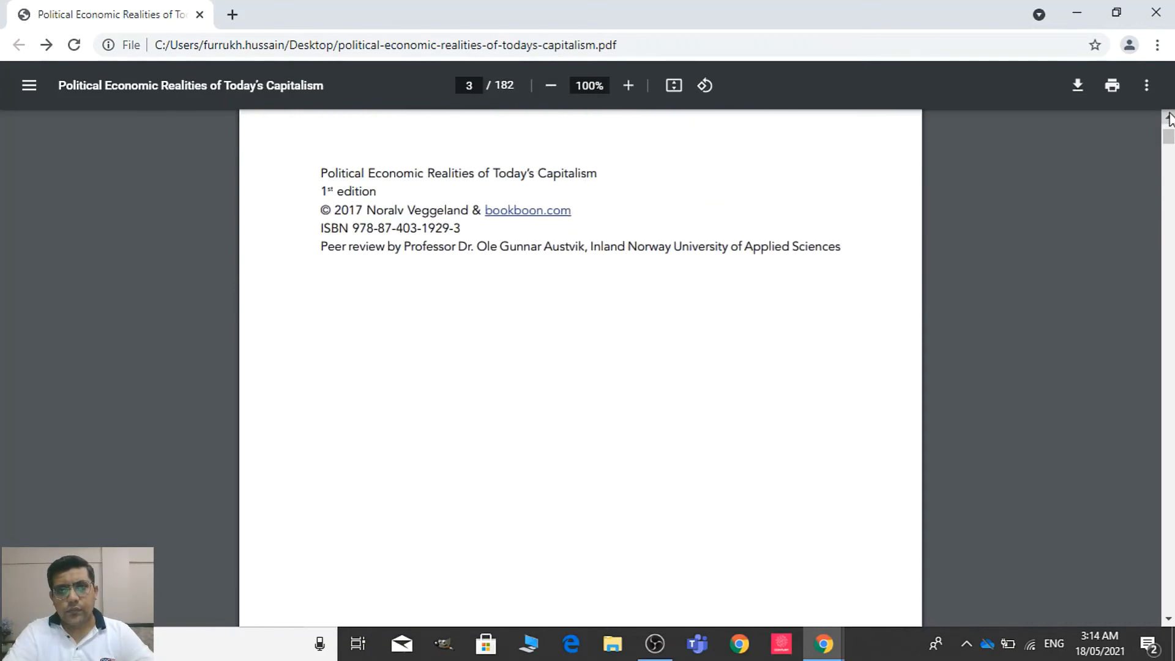
# Correct the submission's publisher name to "BookBoon"
pyautogui.hotkey('alt', 'Tab')
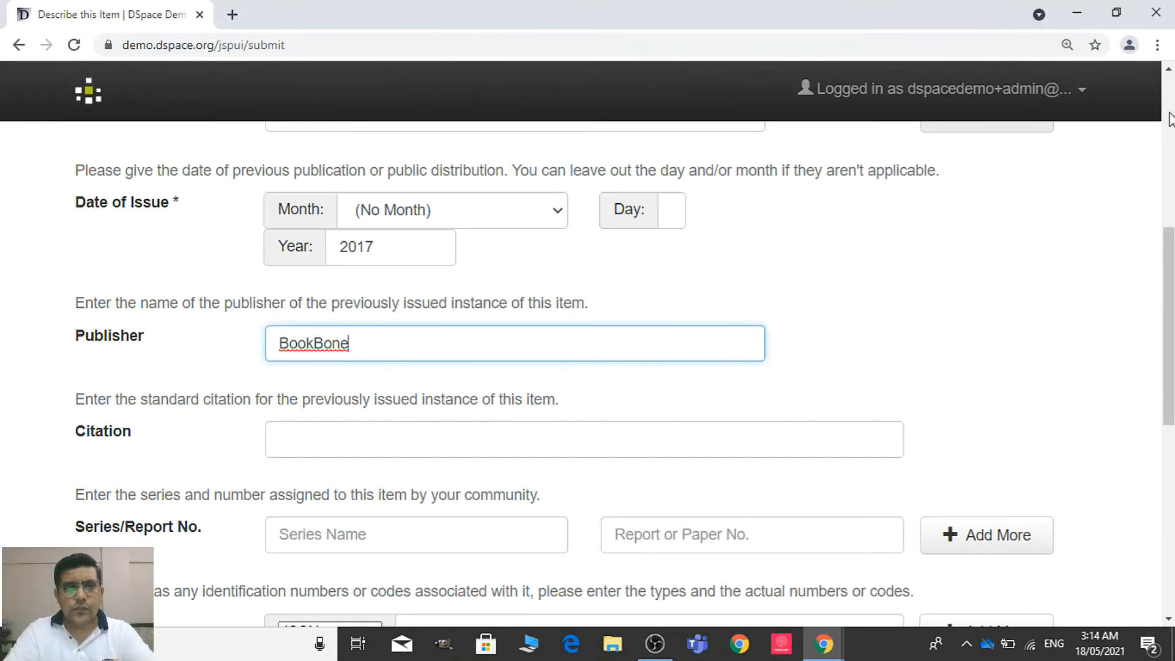
pyautogui.press('BackSpace')
pyautogui.write('o')
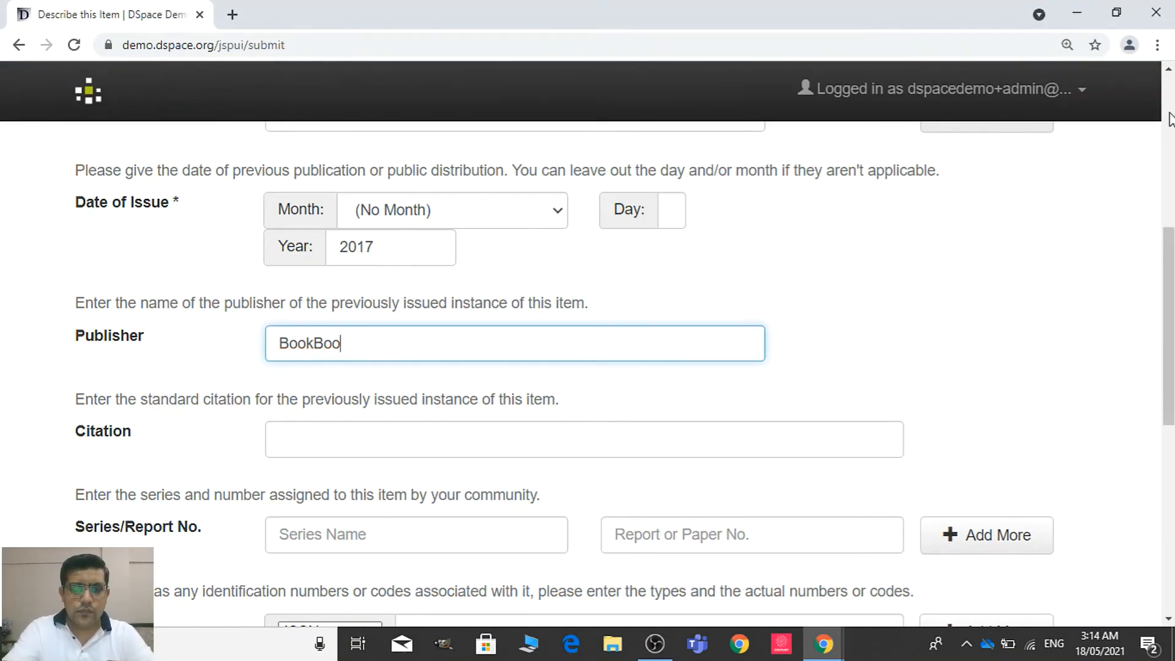
pyautogui.press('Tab')
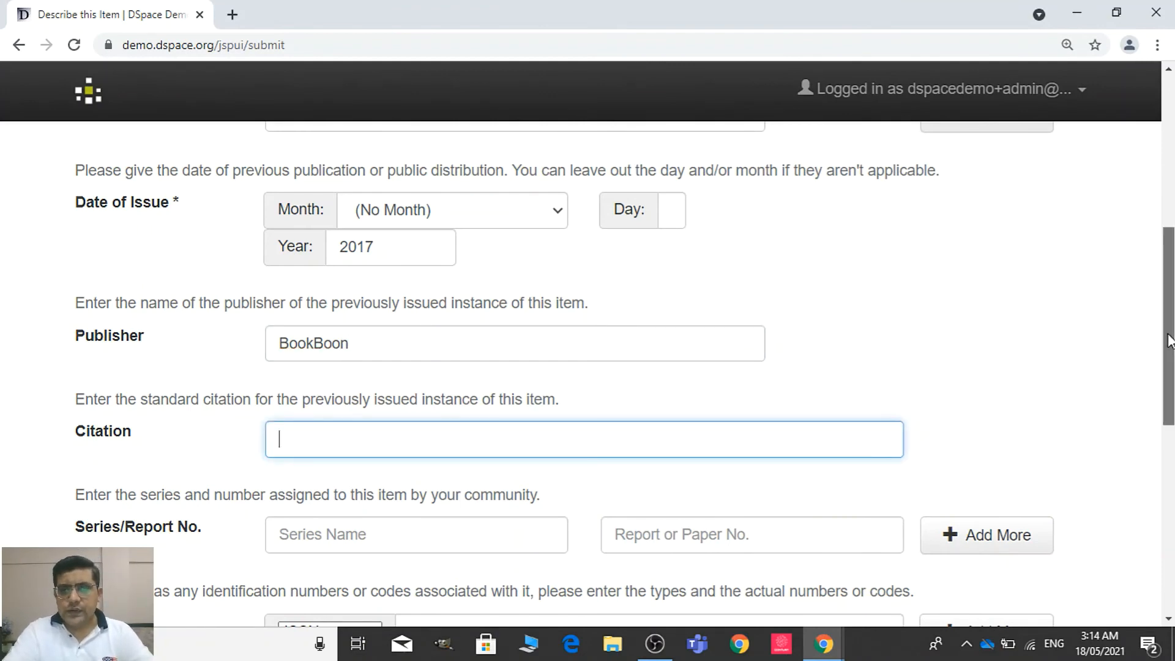
# Try to add another identifier row to the submission form, leaving citation and series empty
pyautogui.scroll(-1, 1169, 341)
pyautogui.scroll(-2, 1168, 342)
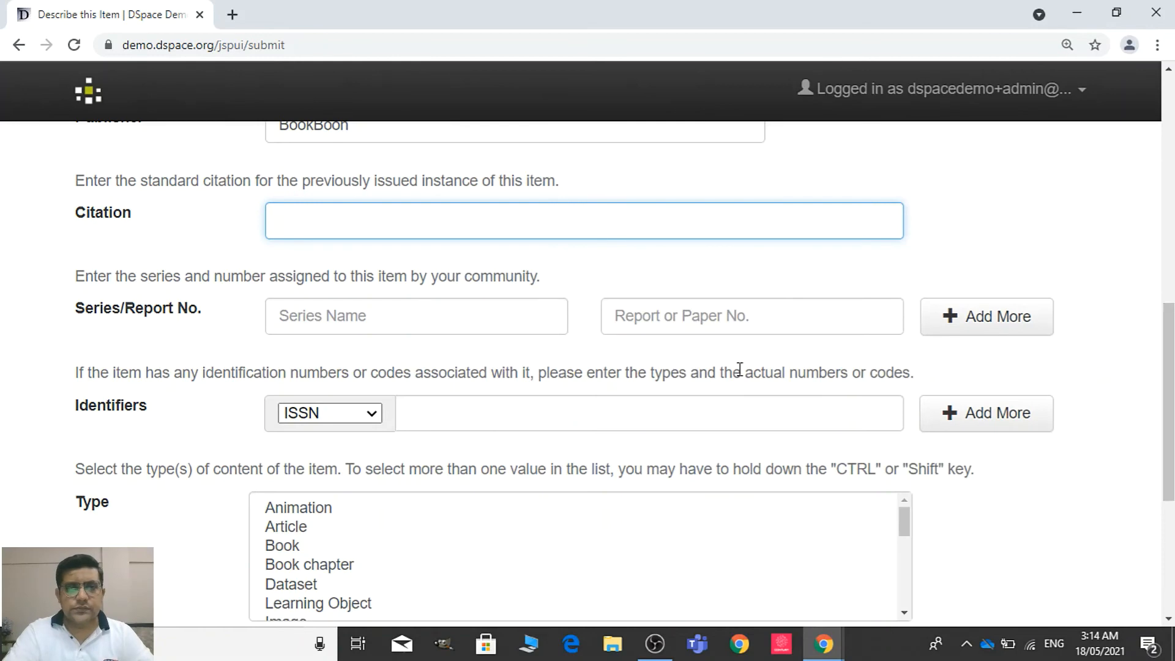
pyautogui.click(462, 349)
pyautogui.click(464, 328)
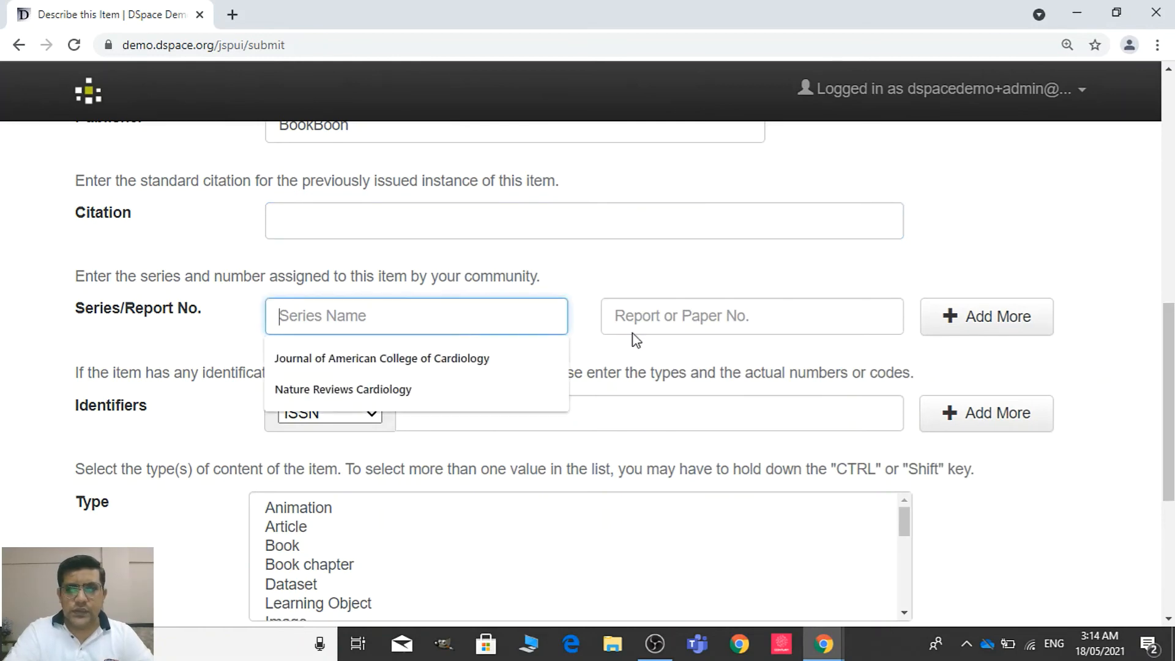
pyautogui.click(1039, 427)
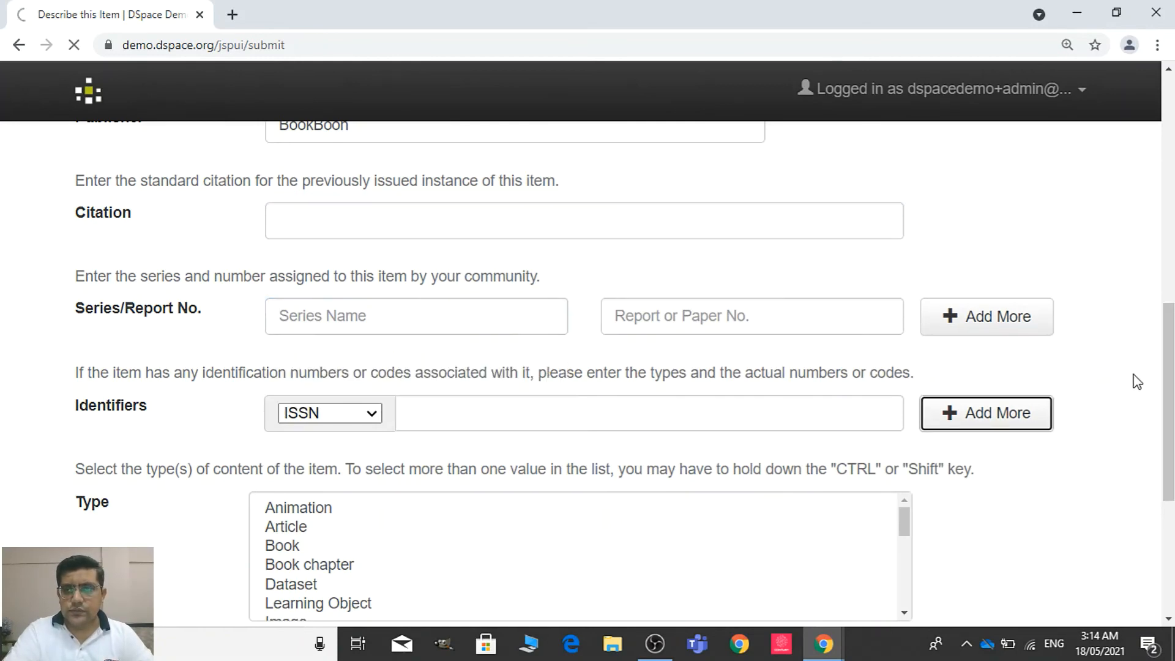
pyautogui.click(1169, 374)
pyautogui.moveTo(1169, 340); pyautogui.dragTo(1169, 368)
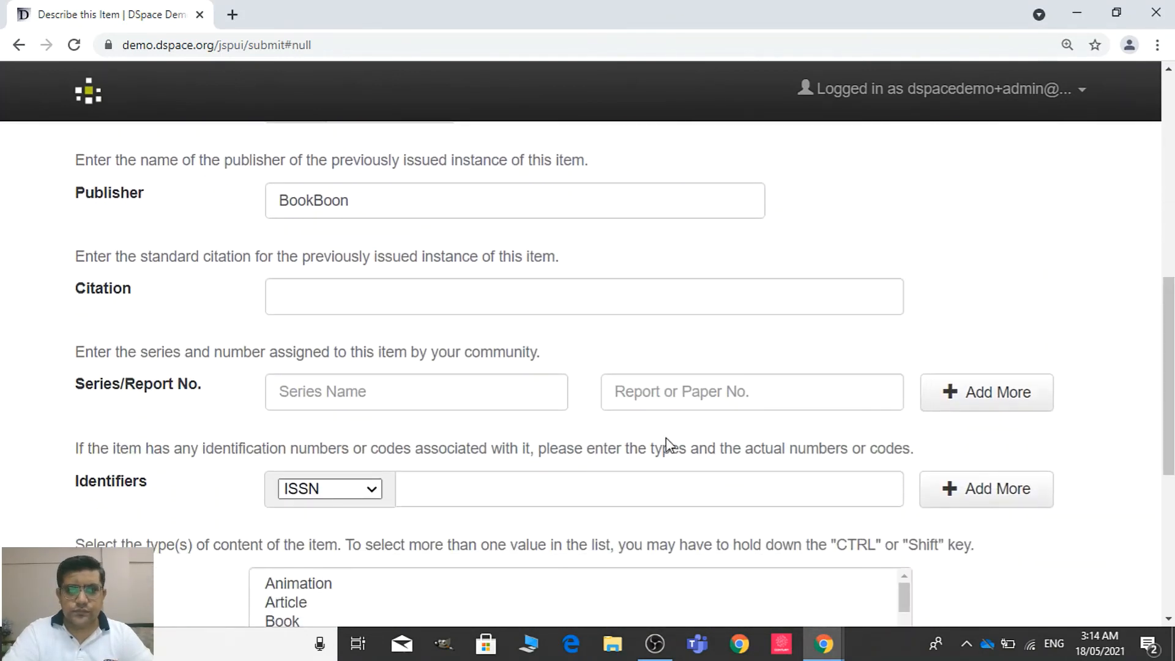
# Set the item's identifier type to ISBN and activate its empty number field
pyautogui.click(474, 507)
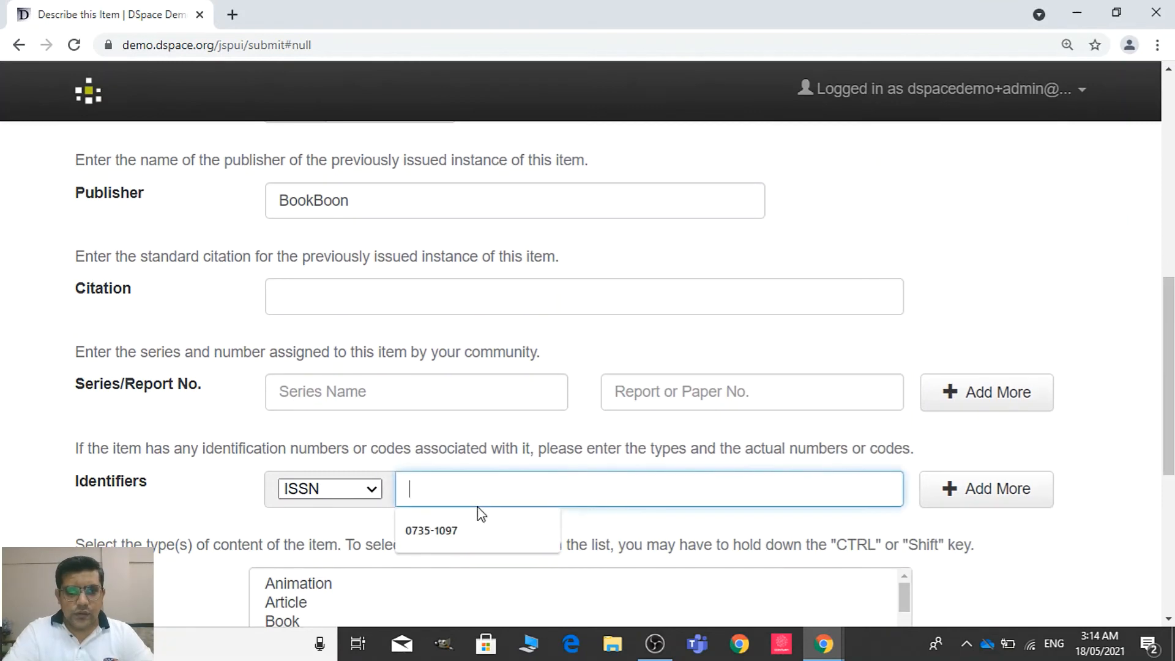
pyautogui.click(324, 492)
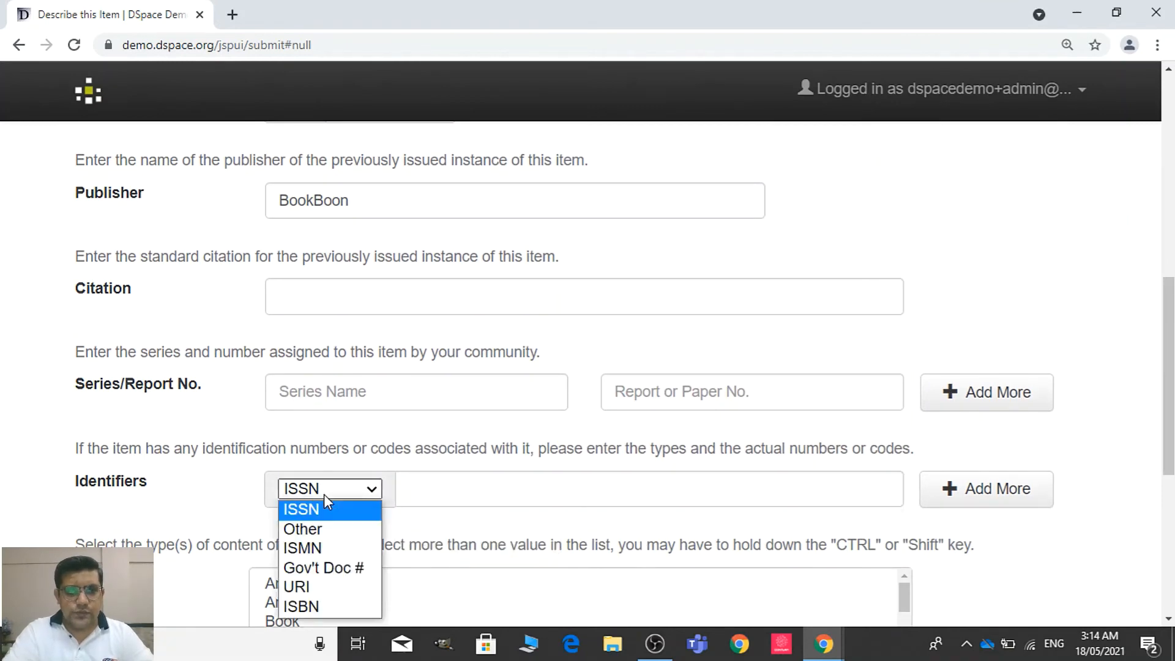
pyautogui.click(325, 606)
pyautogui.click(458, 487)
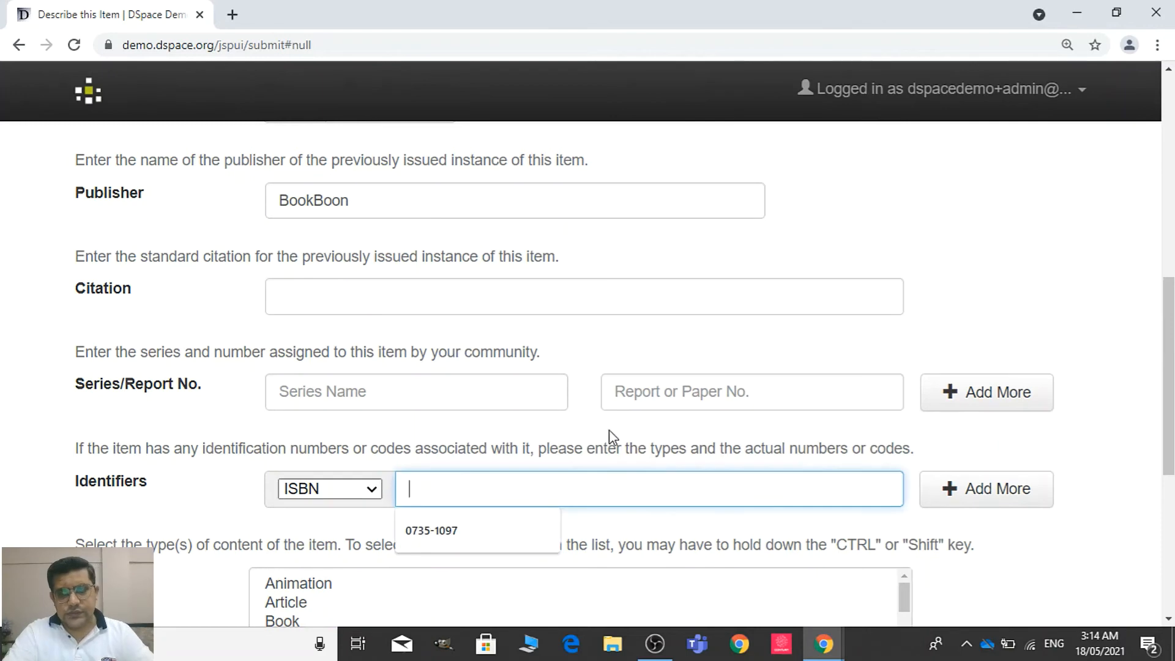
pyautogui.hotkey('alt', 'Tab')
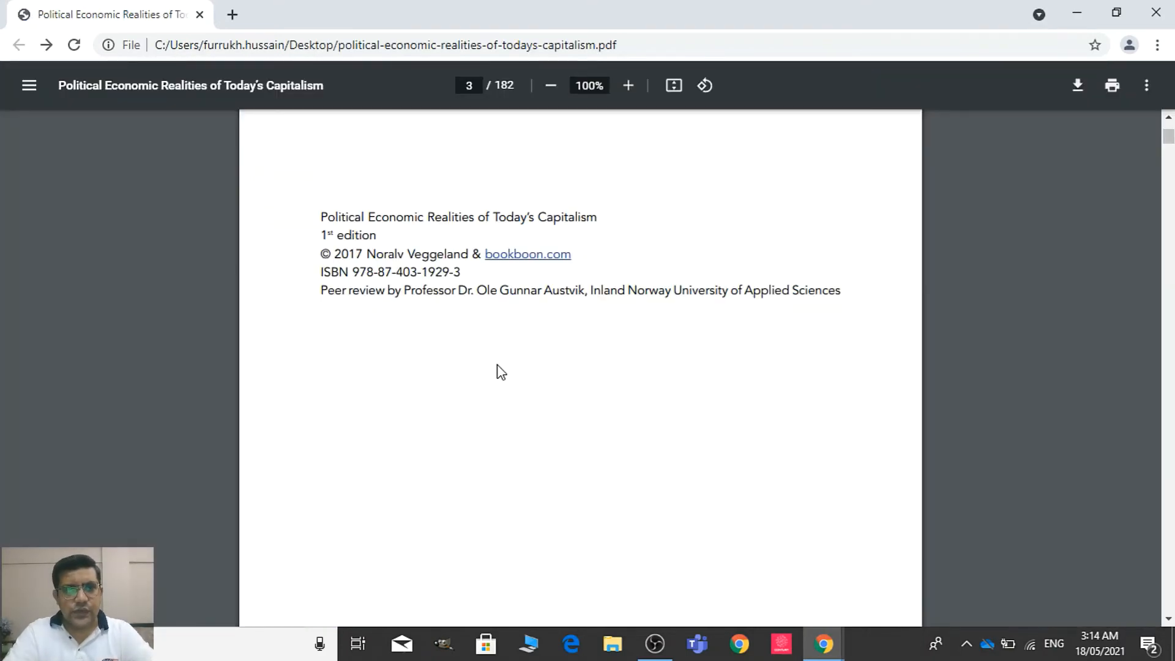
pyautogui.hotkey('alt', 'Tab')
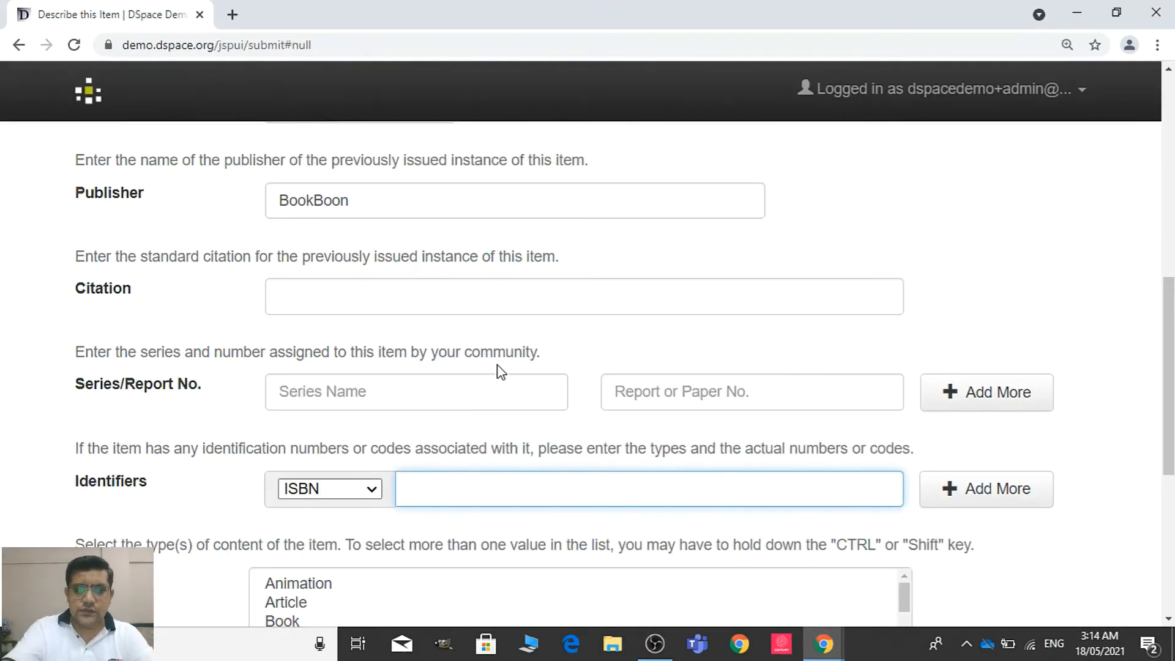
pyautogui.write('97887')
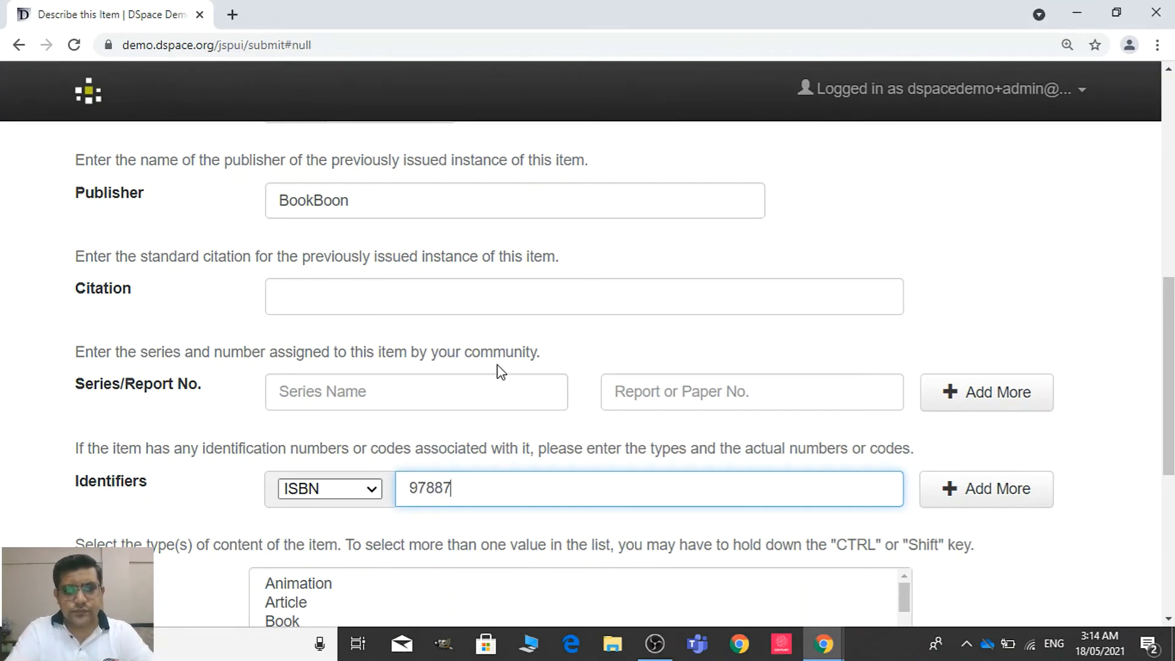
pyautogui.hotkey('alt', 'Tab')
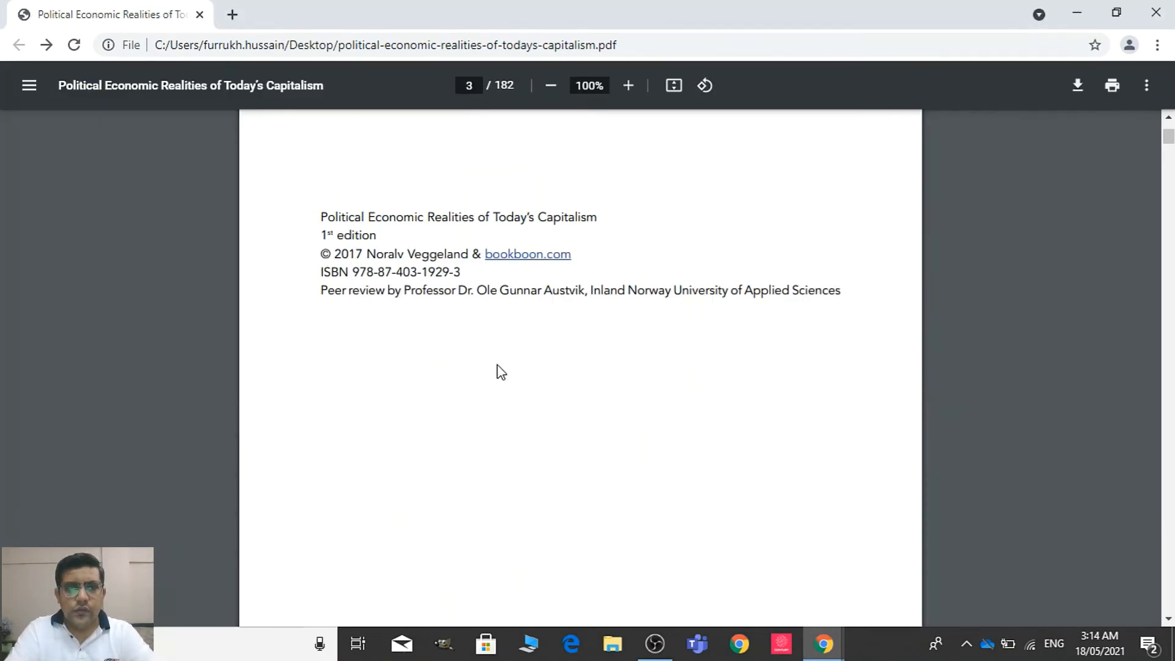
pyautogui.hotkey('alt', 'Tab')
pyautogui.write('40')
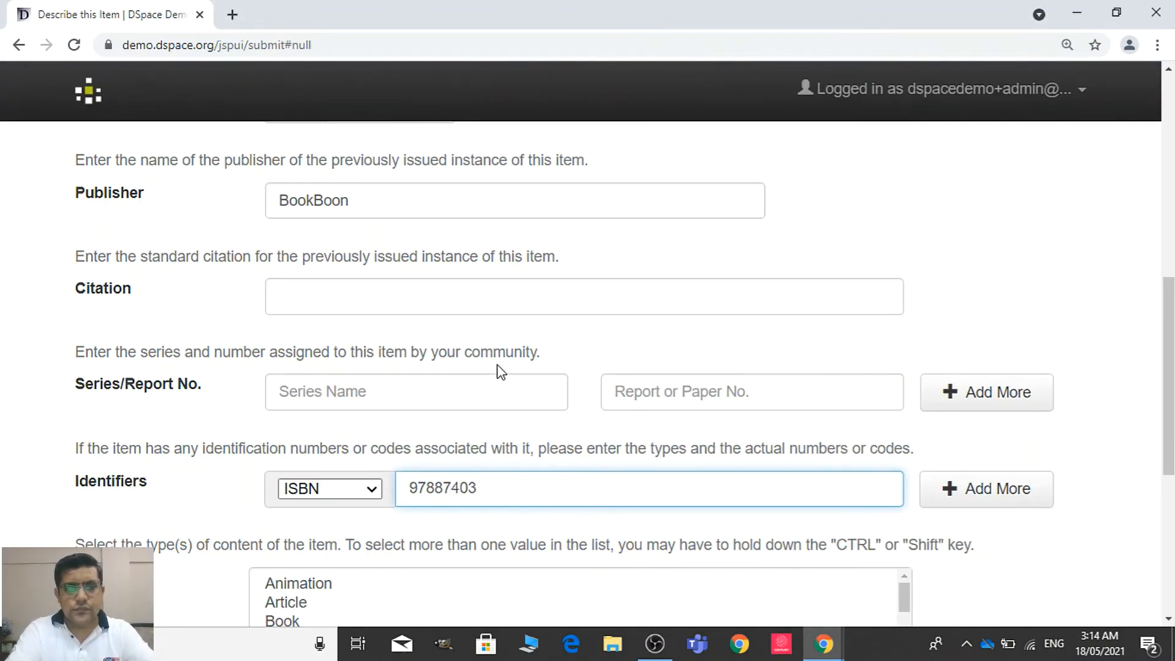
pyautogui.hotkey('alt', 'Tab')
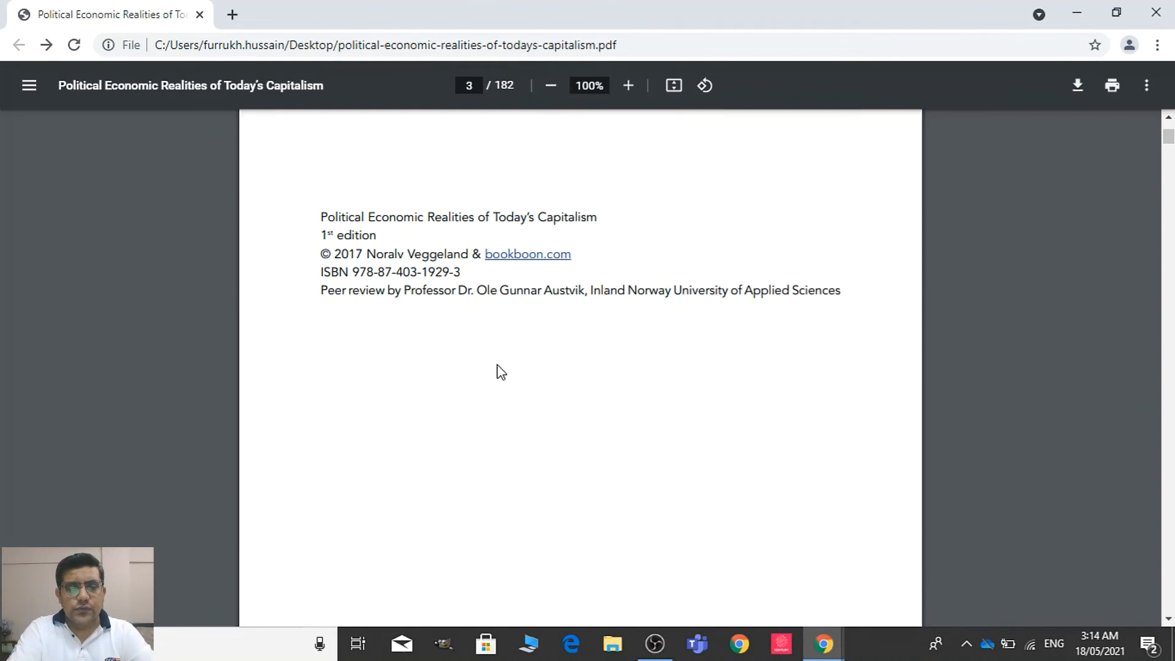
pyautogui.hotkey('alt', 'Tab')
pyautogui.write('3190')
pyautogui.press('BackSpace')
pyautogui.write('2')
pyautogui.hotkey('alt', 'Tab')
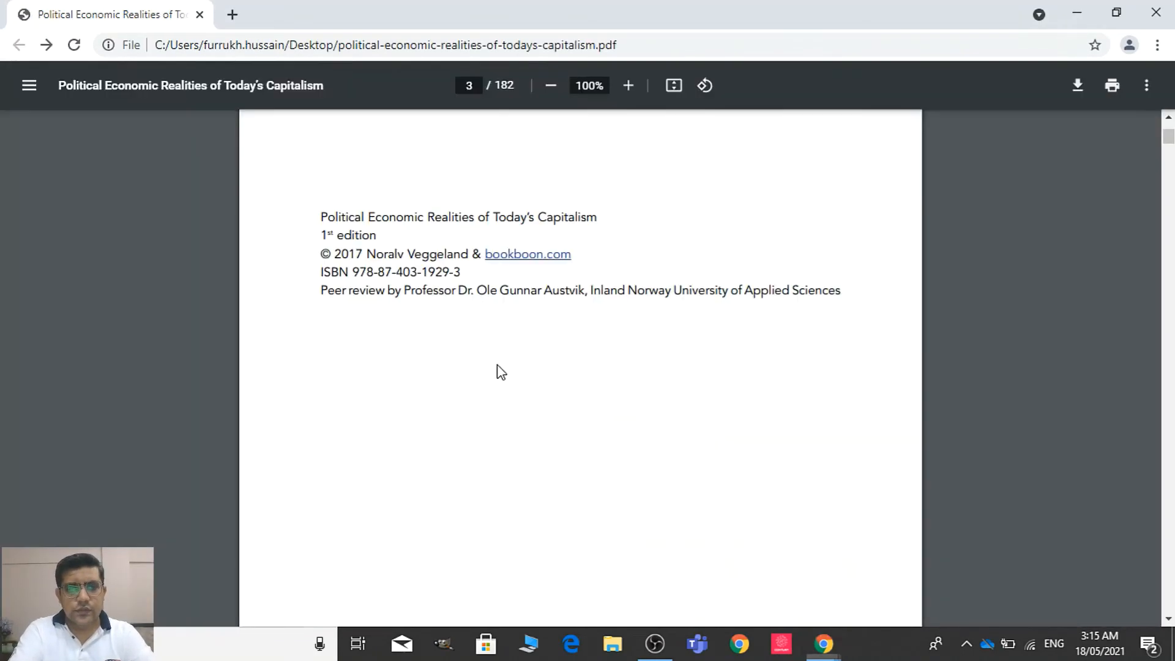
pyautogui.hotkey('alt', 'Tab')
pyautogui.write('9')
pyautogui.write('319293')
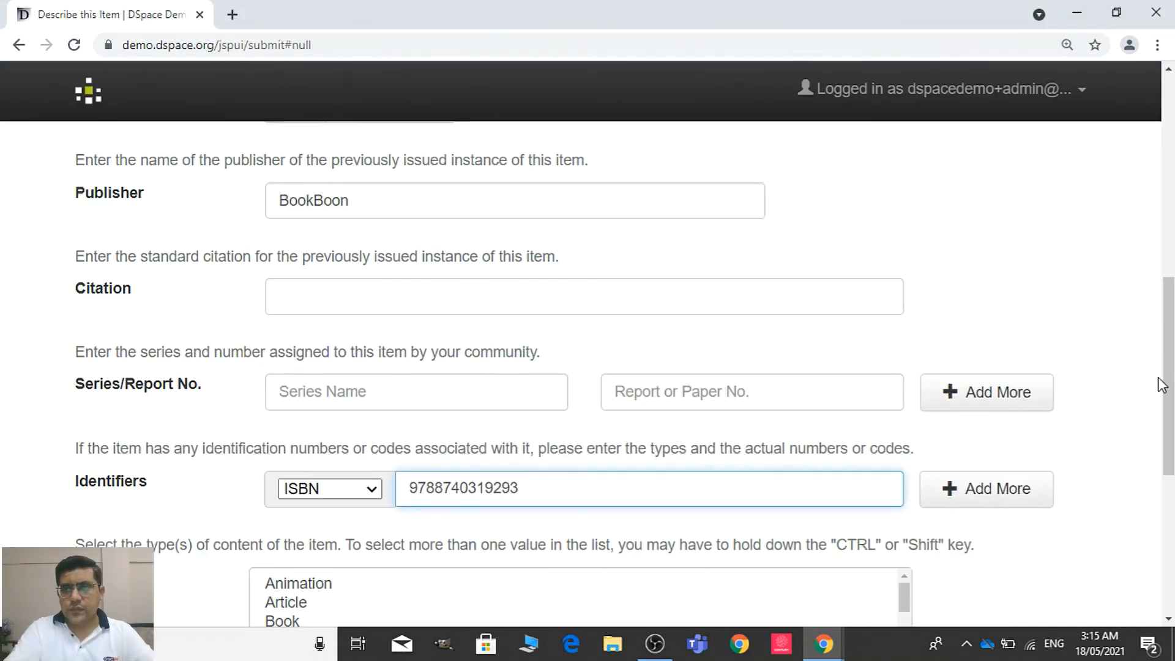
# Set the item's type to Book and its language to English, and continue to the second description page
pyautogui.moveTo(1169, 376); pyautogui.dragTo(1169, 493)
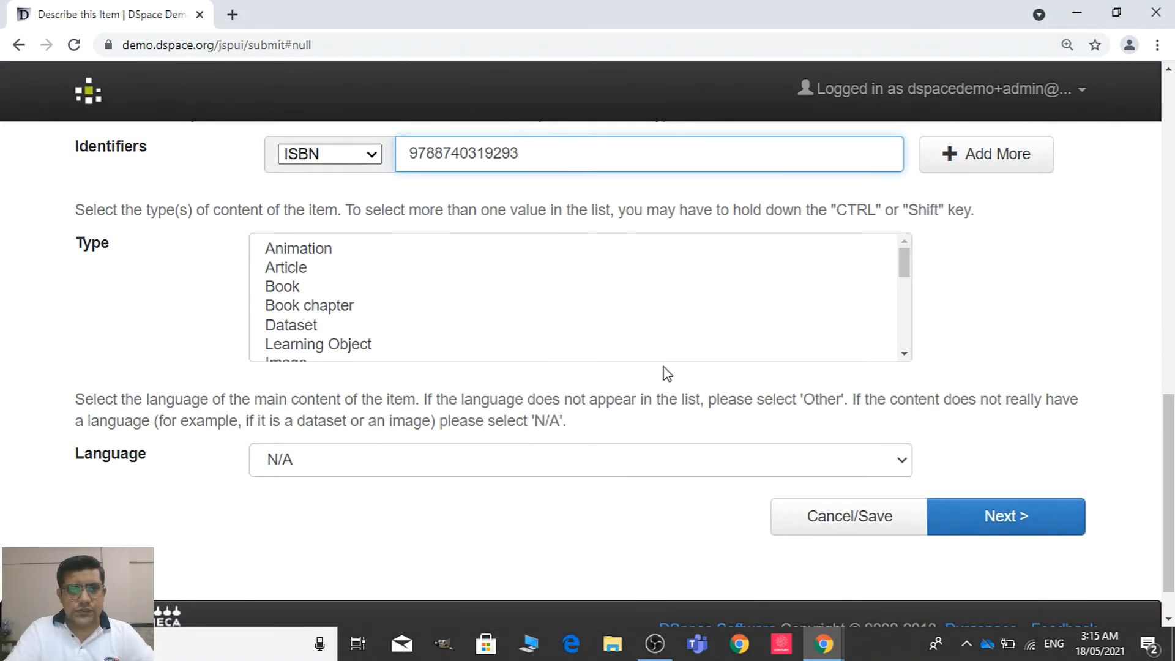
pyautogui.click(296, 285)
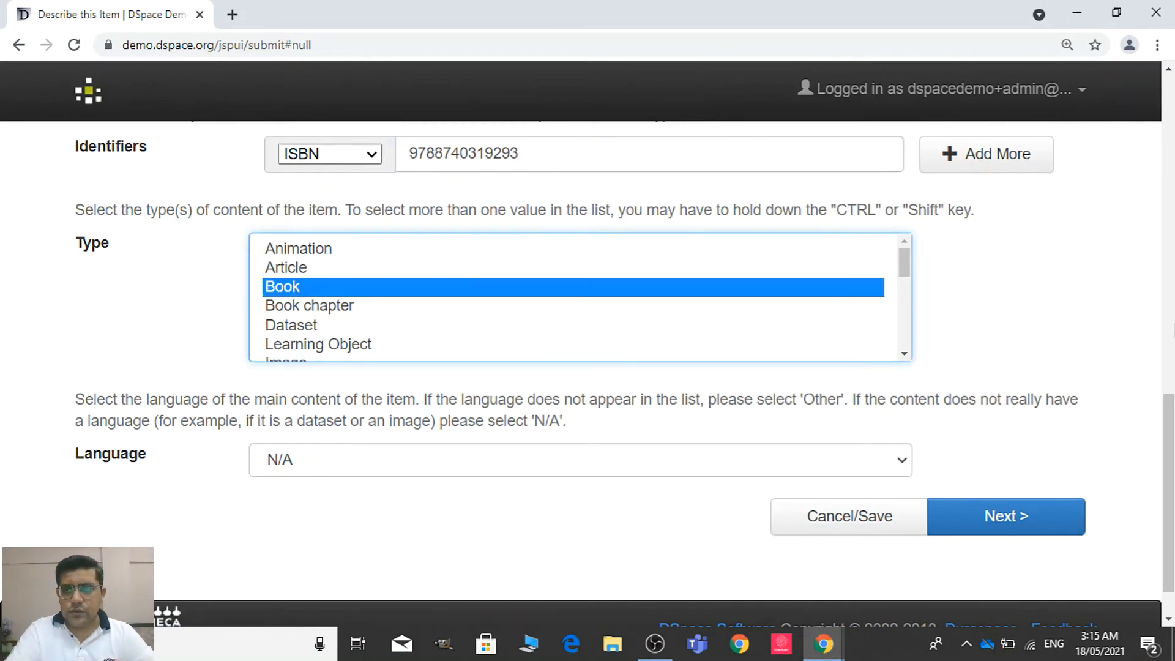
pyautogui.scroll(-1, 1168, 434)
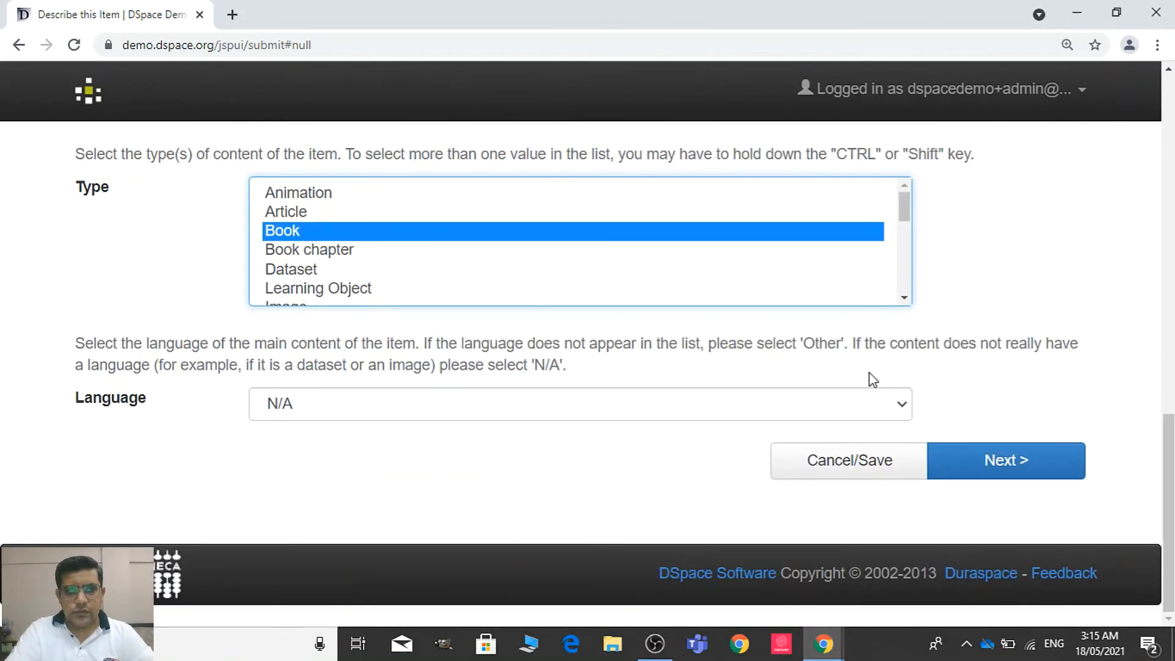
pyautogui.click(790, 416)
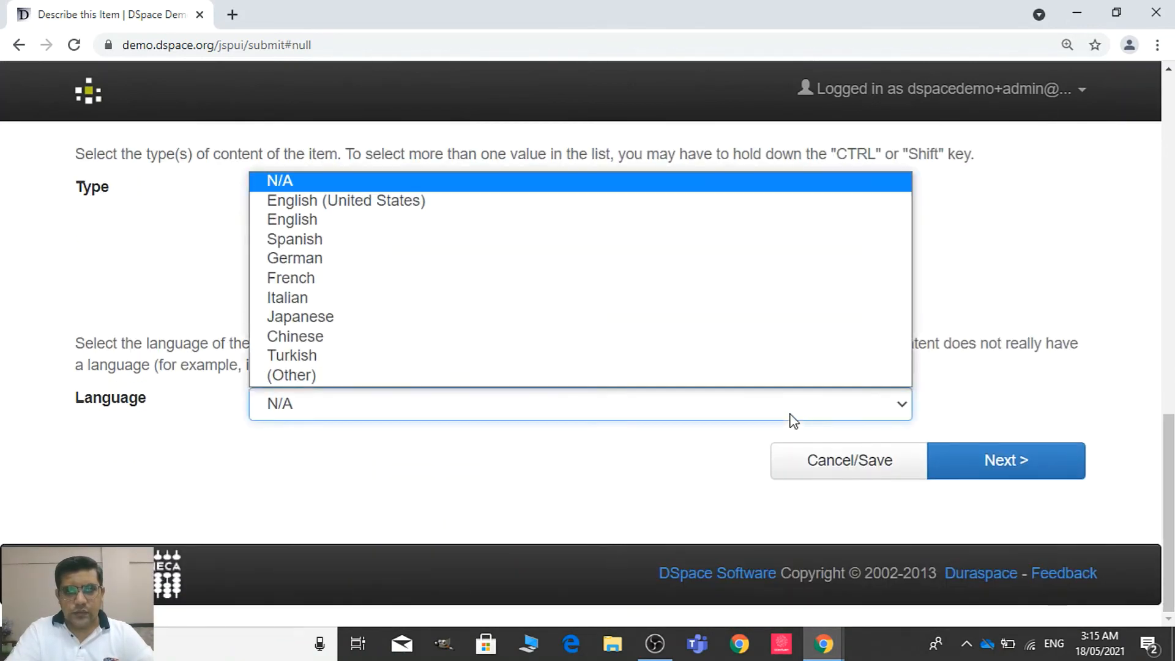
pyautogui.click(625, 221)
pyautogui.click(968, 482)
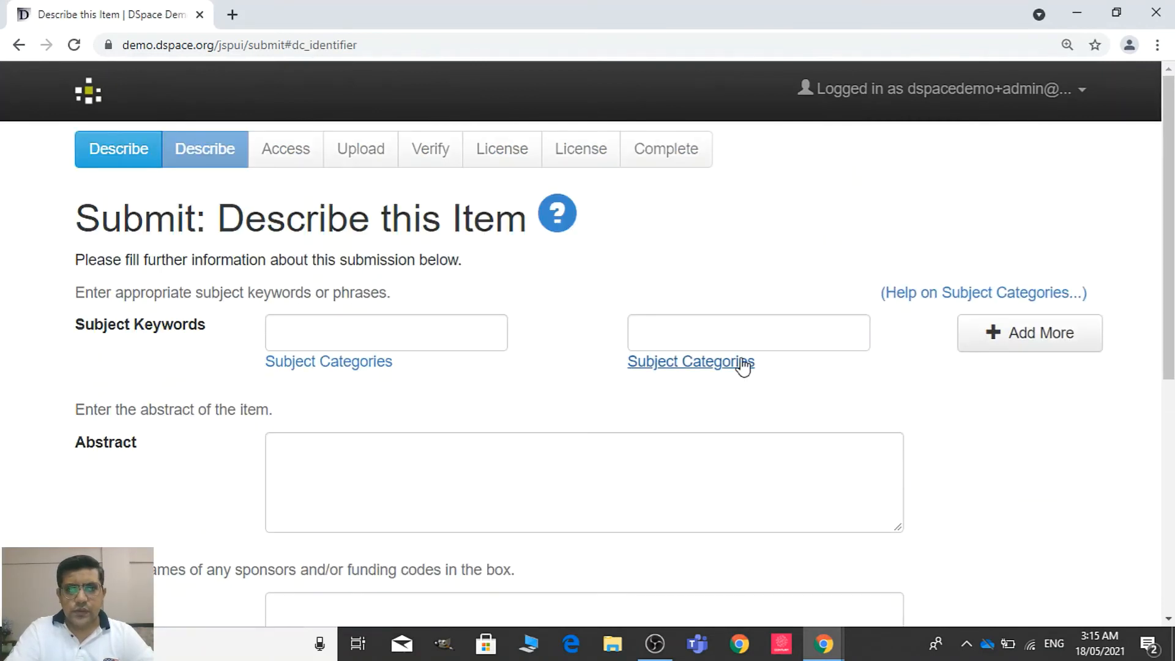
# Enter "labor economics" as the first subject keyword
pyautogui.click(459, 335)
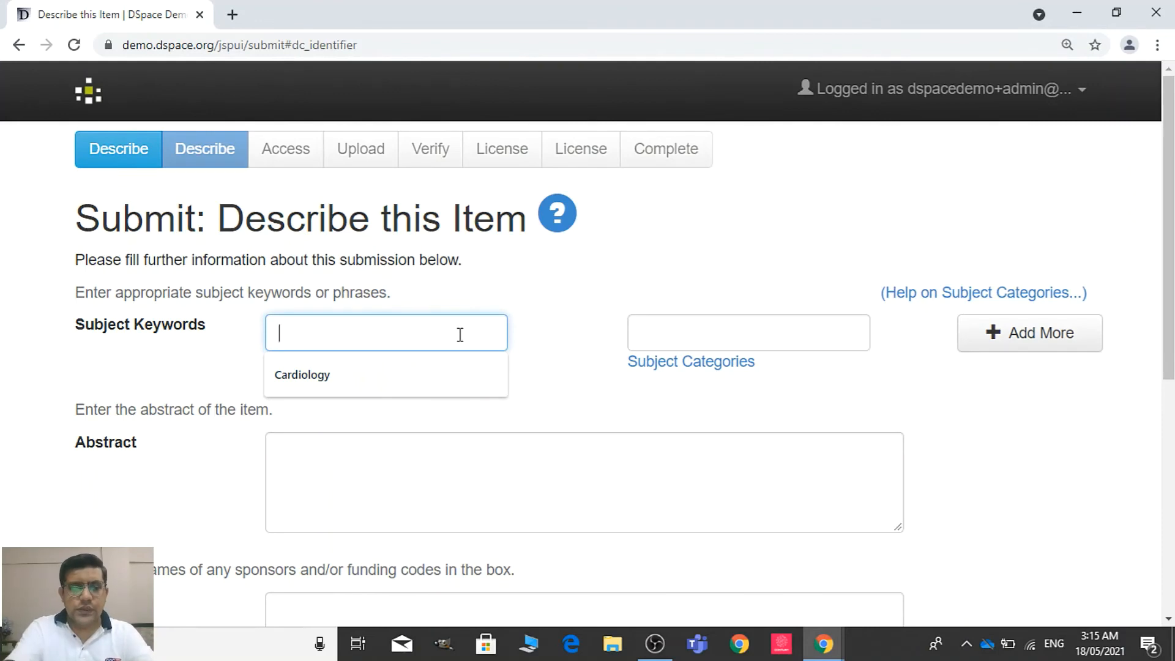
pyautogui.write('labo')
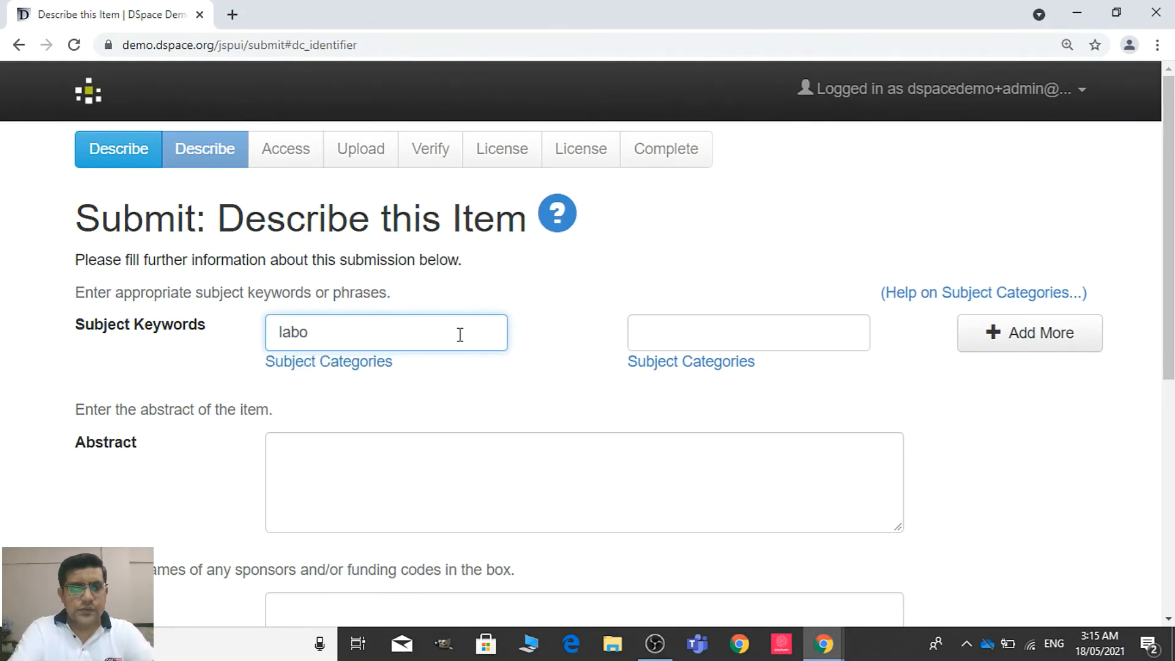
pyautogui.press('BackSpace')
pyautogui.press('BackSpace')
pyautogui.write('r economics')
pyautogui.press('Tab')
pyautogui.press('Tab')
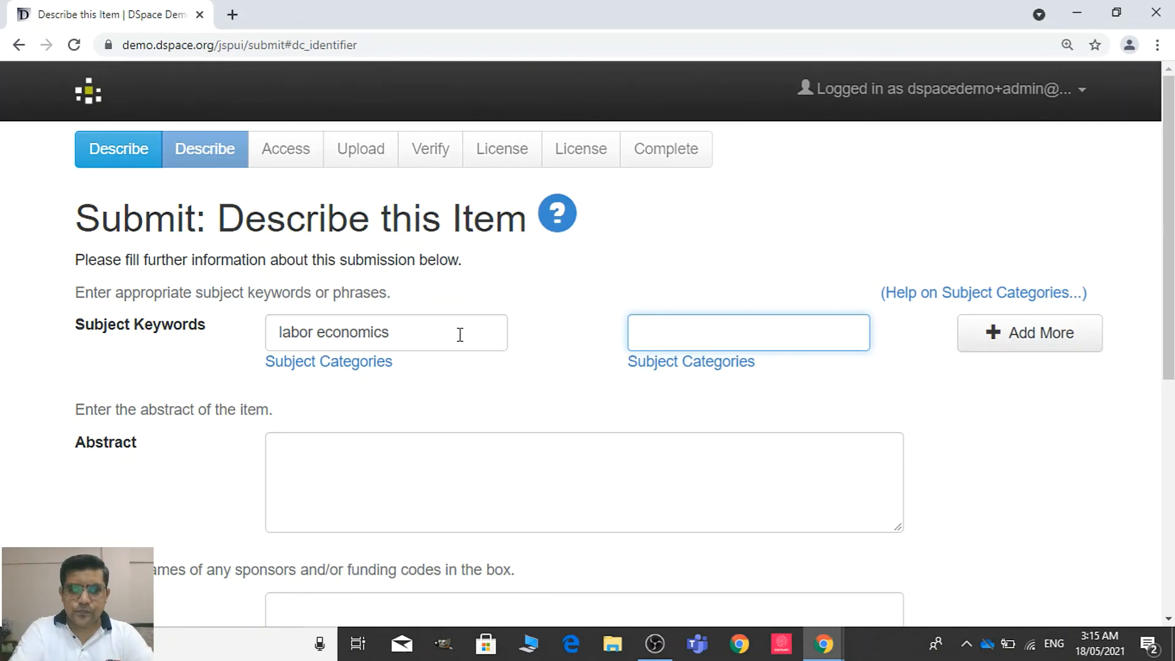
# Enter "capitalism" as the second subject keyword, correcting its spelling with the suggested word
pyautogui.write('capitilism')
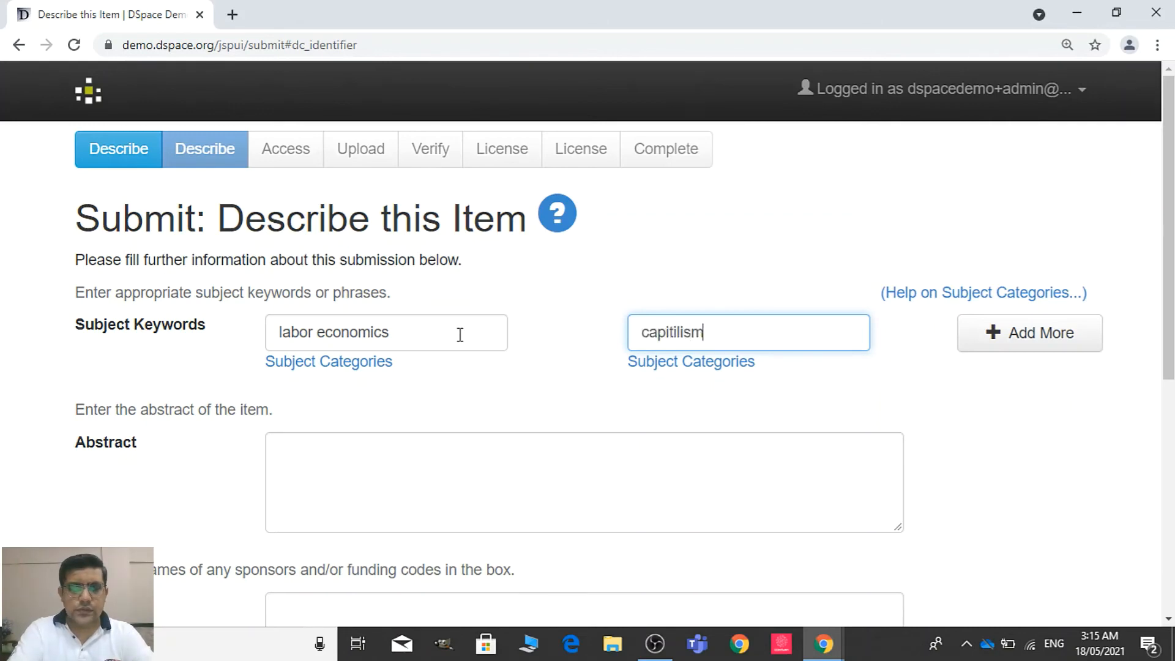
pyautogui.press('Menu')
pyautogui.press('Down')
pyautogui.press('Return')
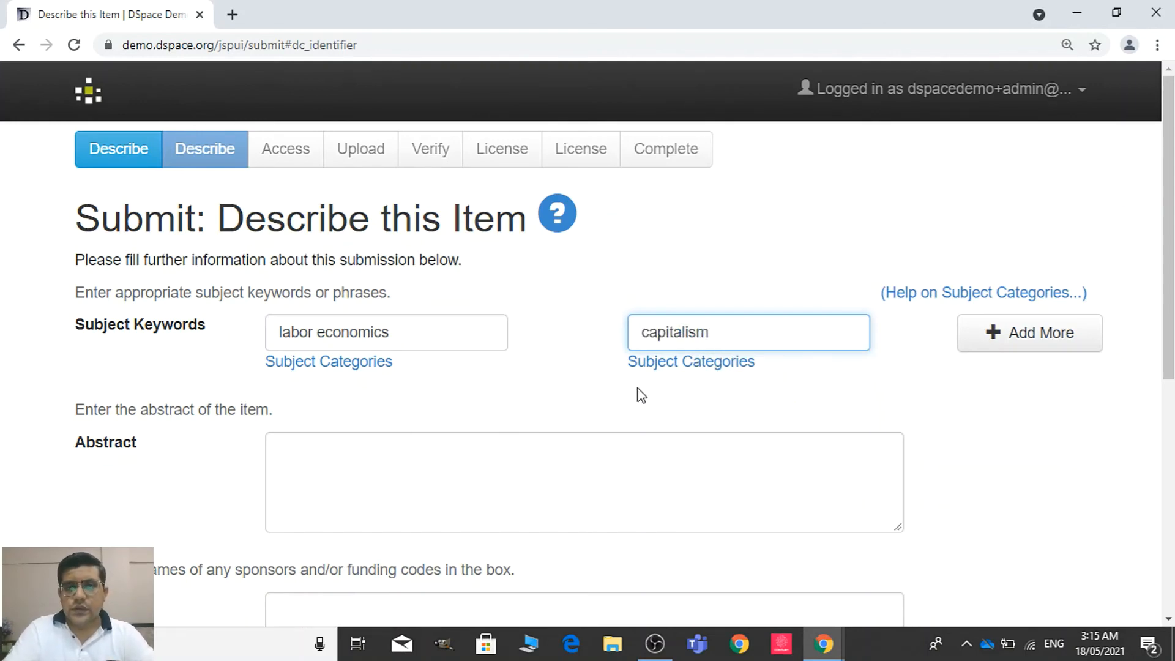
# Add another row of subject keywords containing "political economics" and "economics"
pyautogui.click(1022, 346)
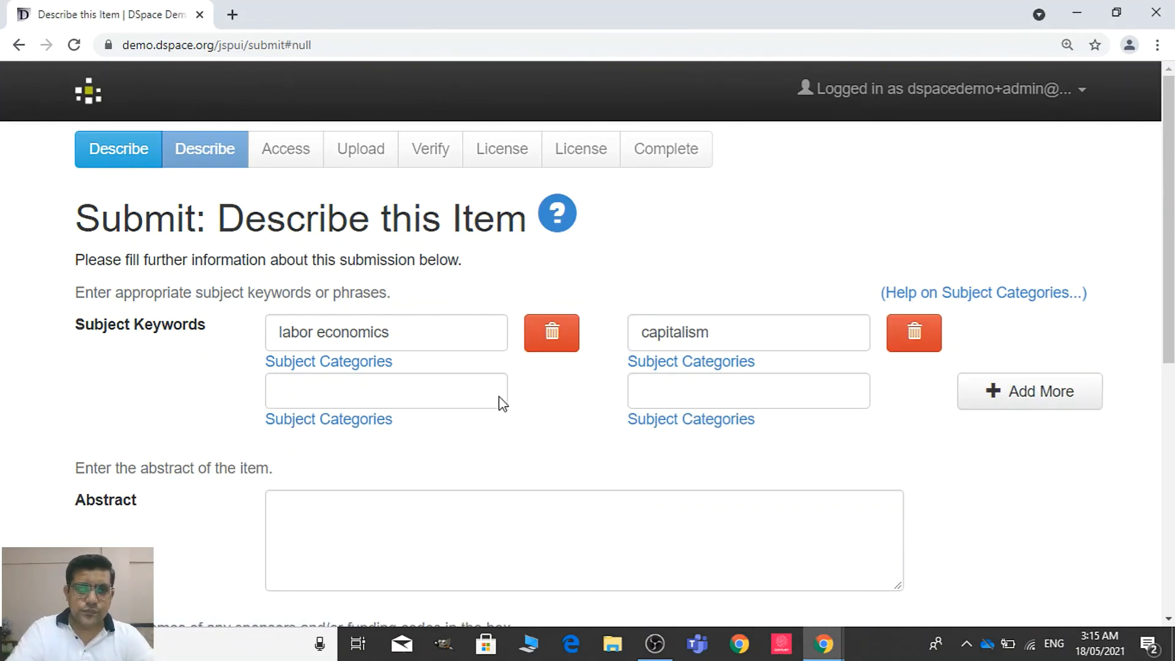
pyautogui.click(423, 391)
pyautogui.write('political ')
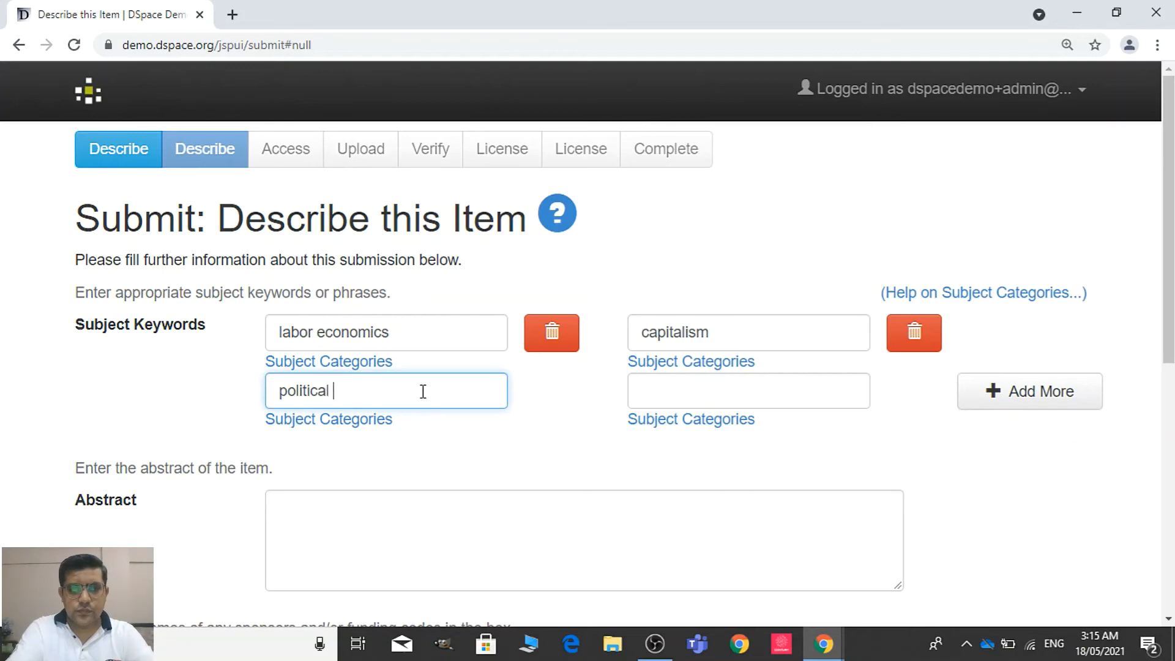
pyautogui.write('economics')
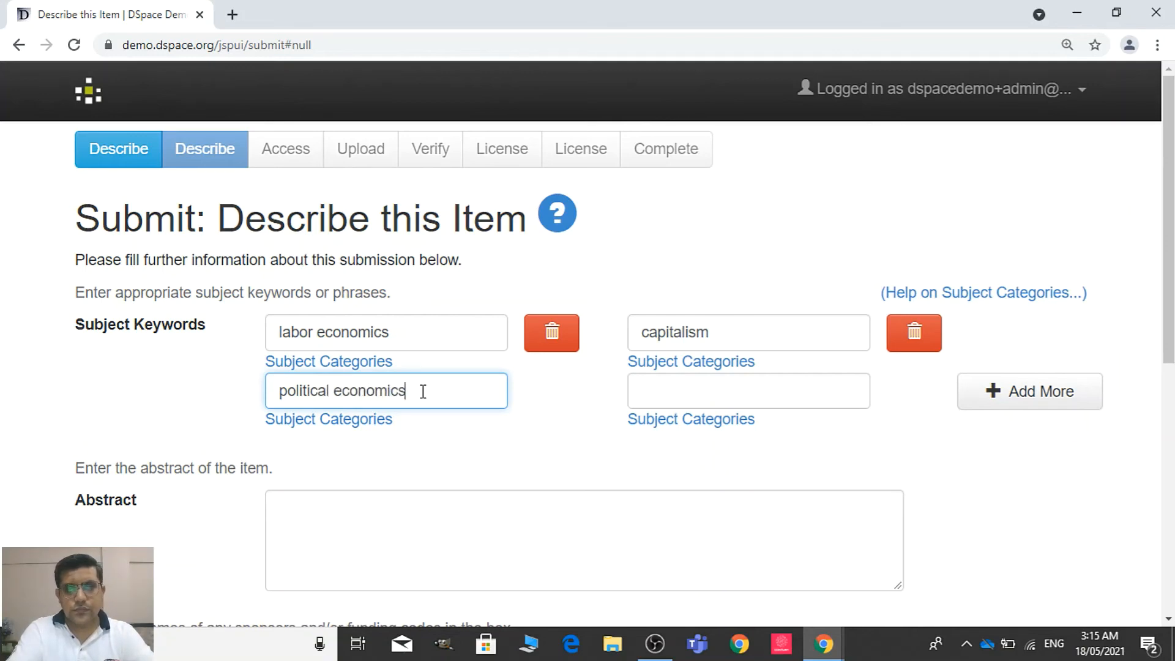
pyautogui.press('Tab')
pyautogui.press('Tab')
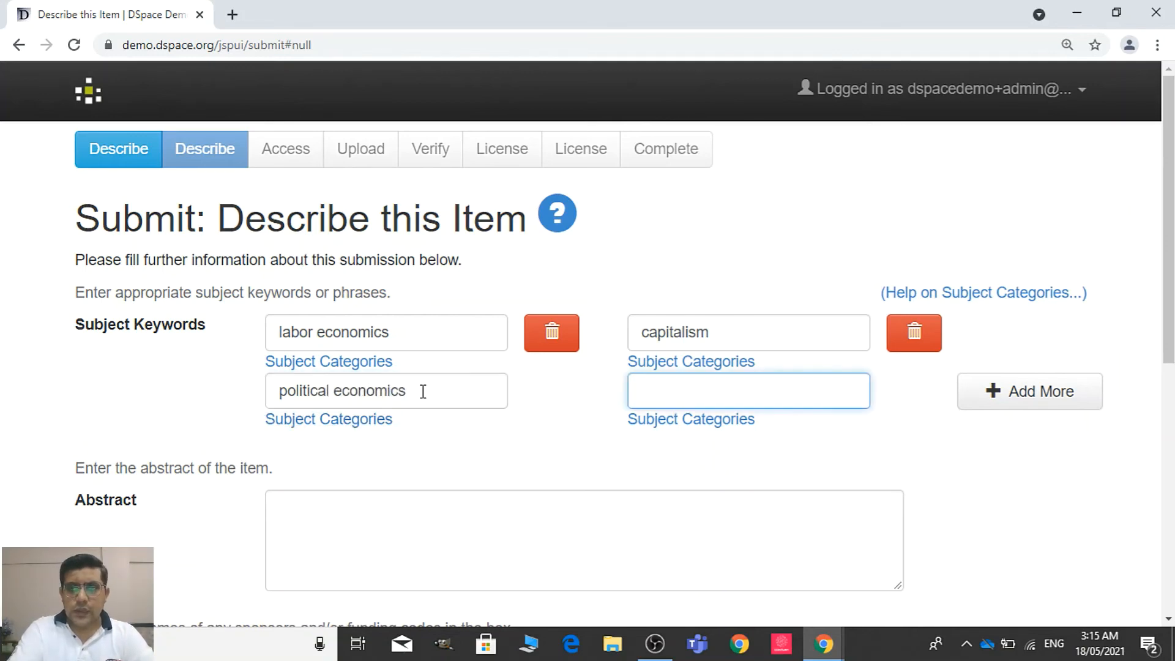
pyautogui.write('ed')
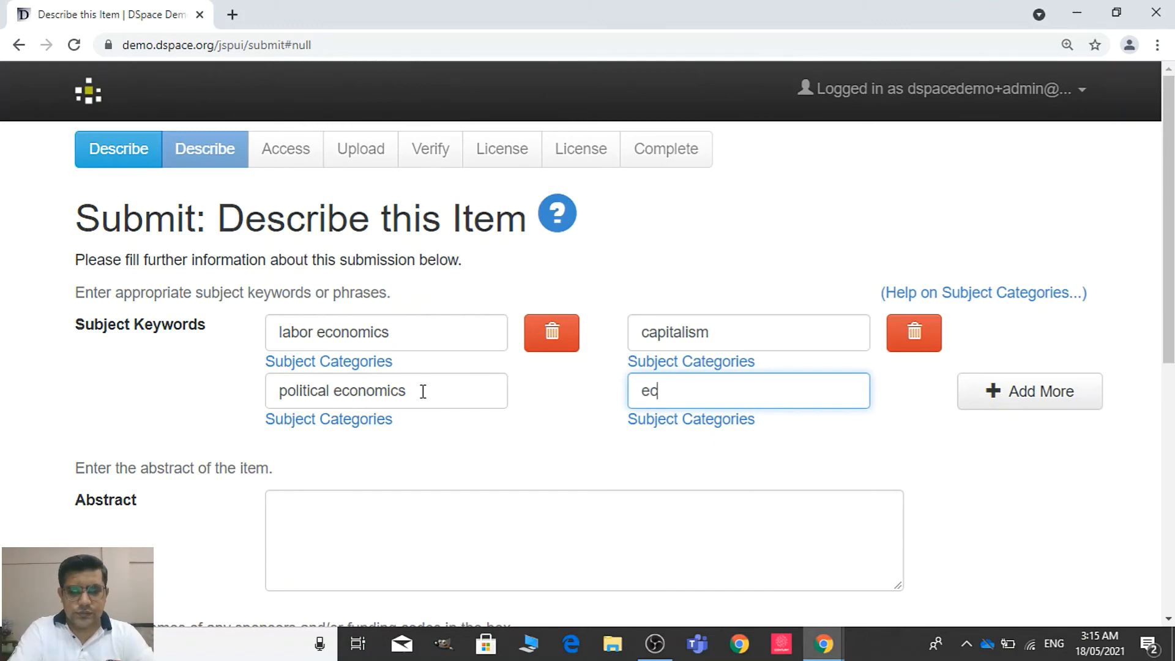
pyautogui.write('onomics')
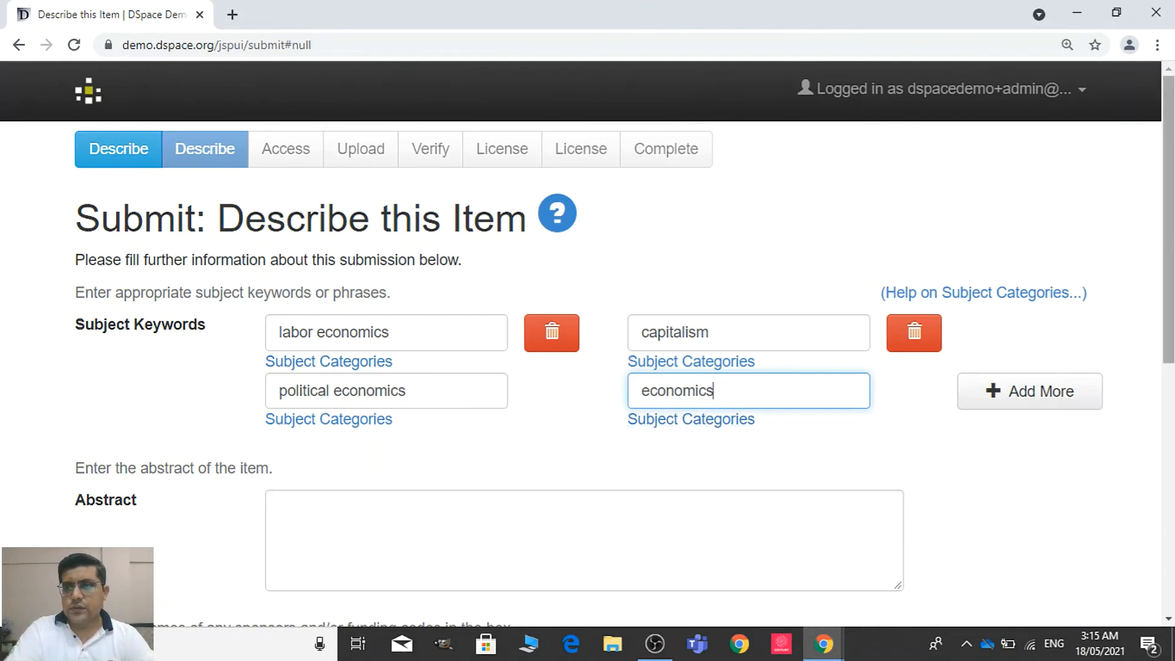
# Leave abstract, sponsors and description empty, and proceed past the access settings to file upload without making the item private or embargoed
pyautogui.scroll(-3, 1076, 352)
pyautogui.click(789, 352)
pyautogui.scroll(-1, 1096, 294)
pyautogui.scroll(-1, 799, 425)
pyautogui.click(773, 454)
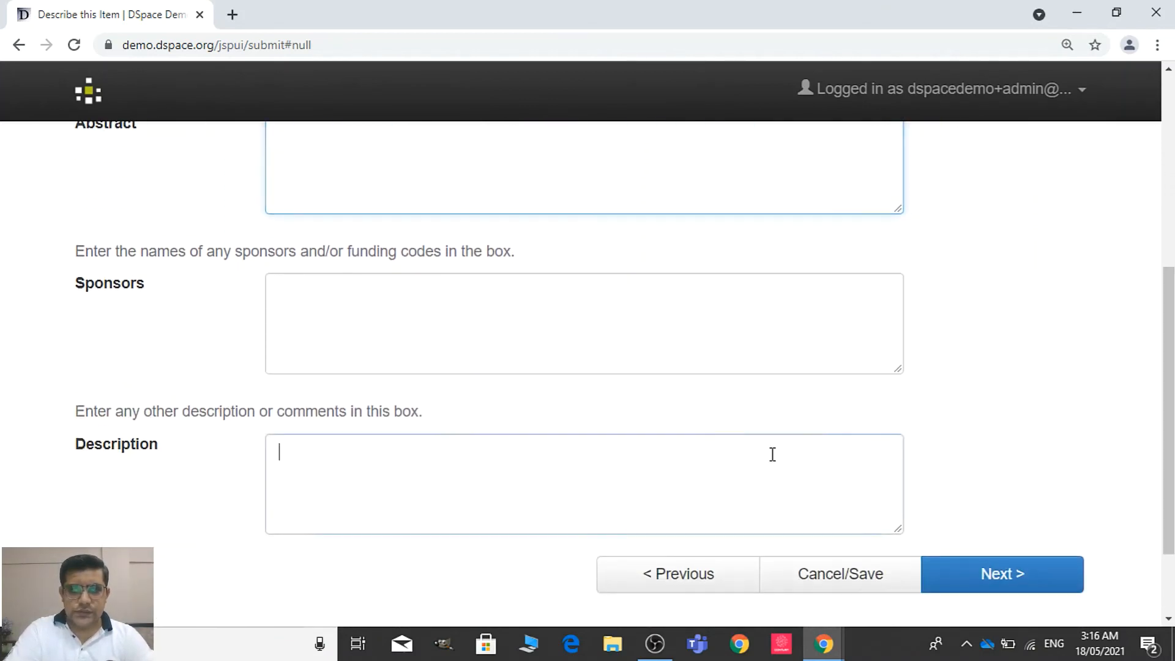
pyautogui.scroll(-2, 1168, 410)
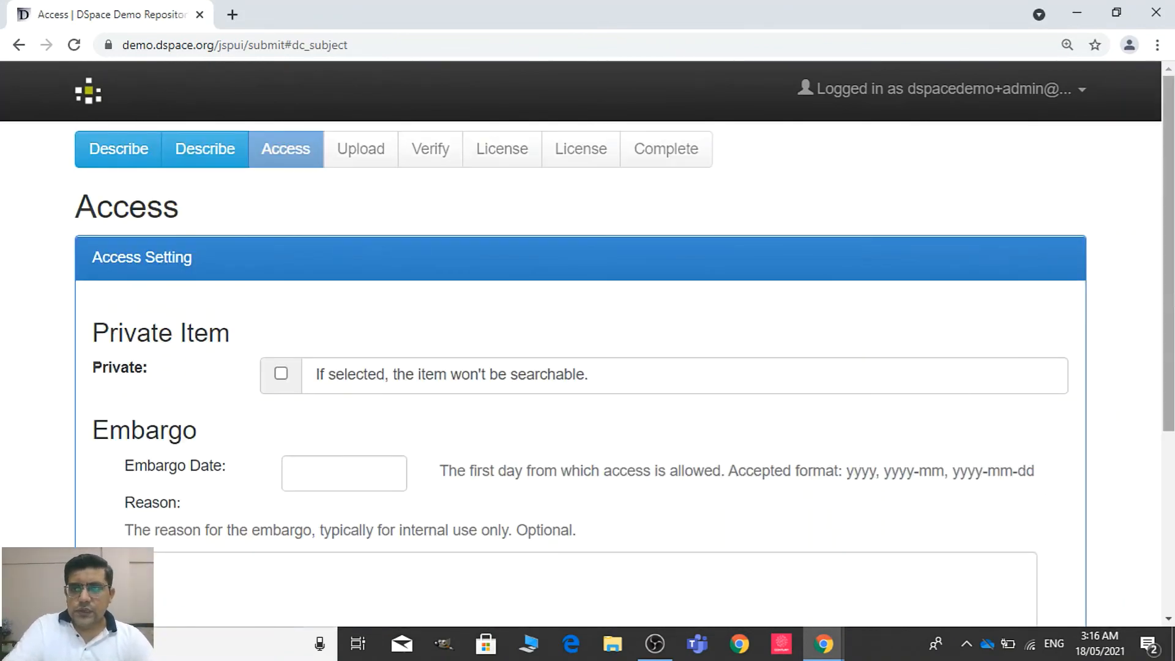
pyautogui.scroll(-3, 580, 367)
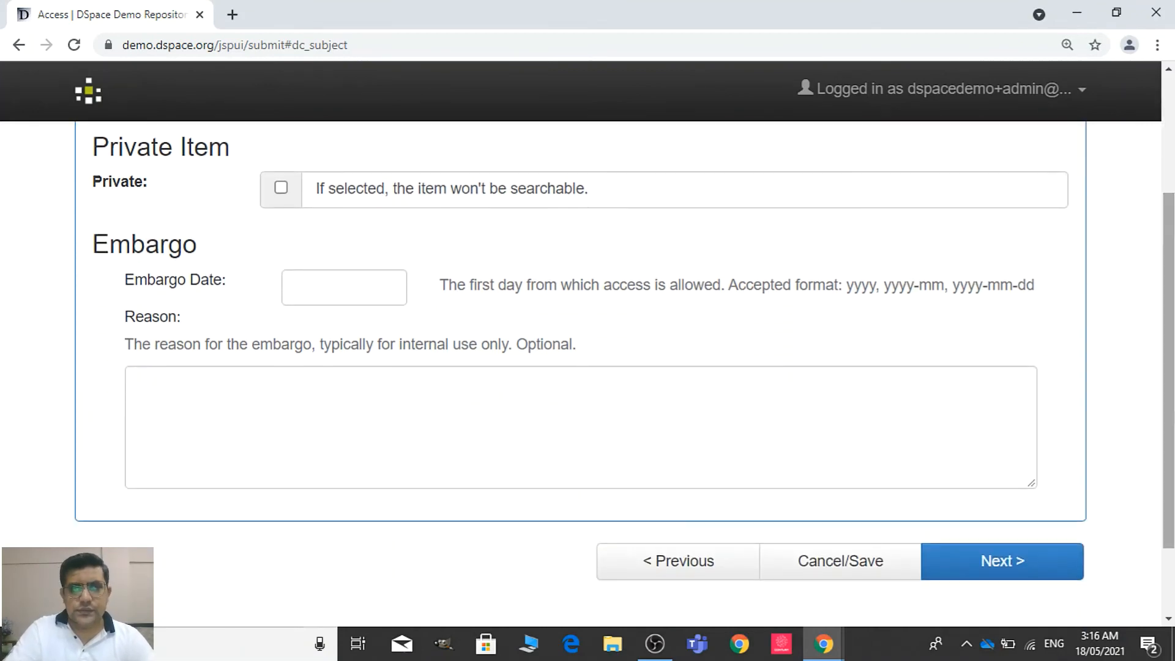
pyautogui.click(1037, 567)
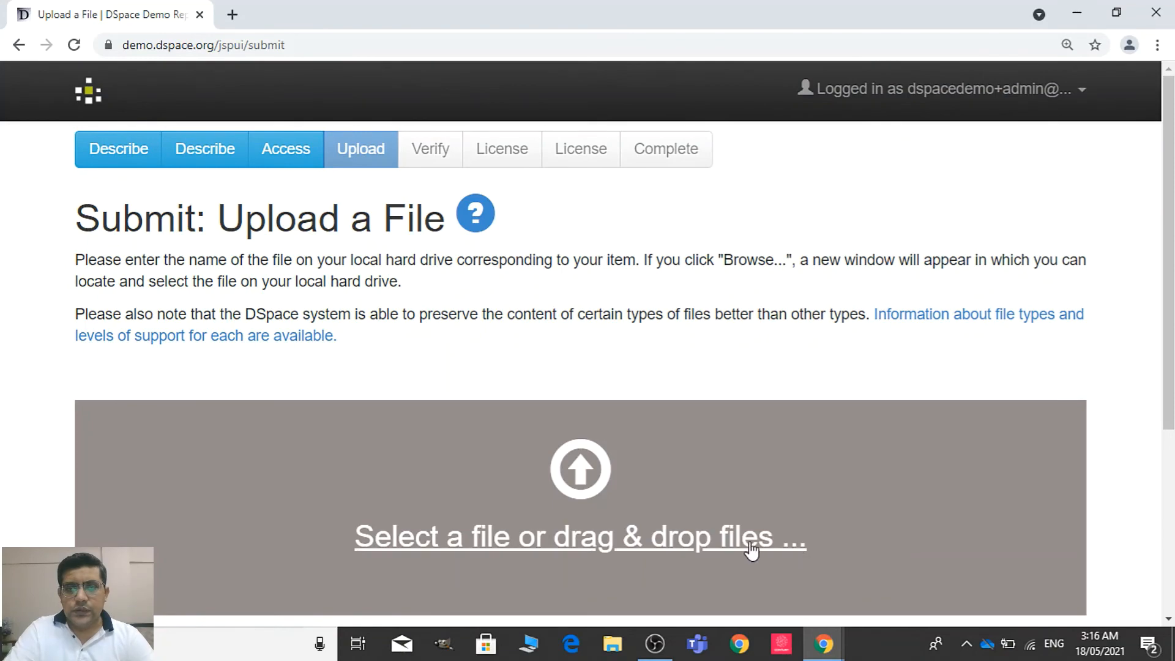
# Upload political-economic-realities-of-todays-capitalism.pdf from the Desktop with the description "lebk"
pyautogui.click(748, 541)
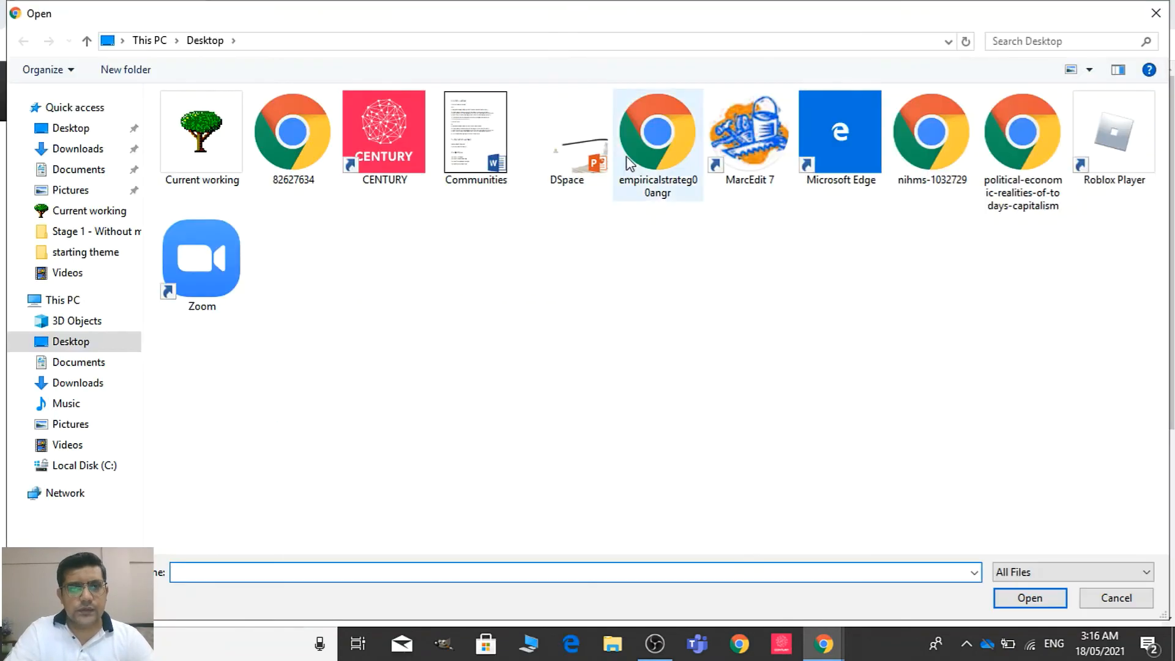
pyautogui.doubleClick(1008, 167)
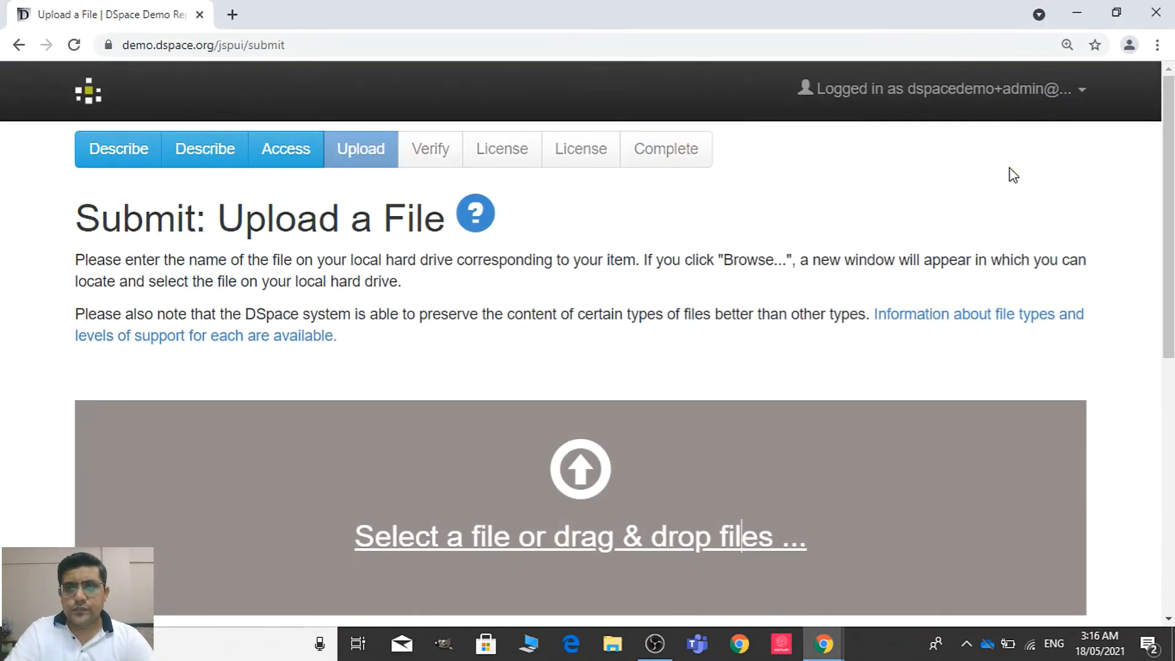
pyautogui.moveTo(1172, 195); pyautogui.dragTo(1169, 358)
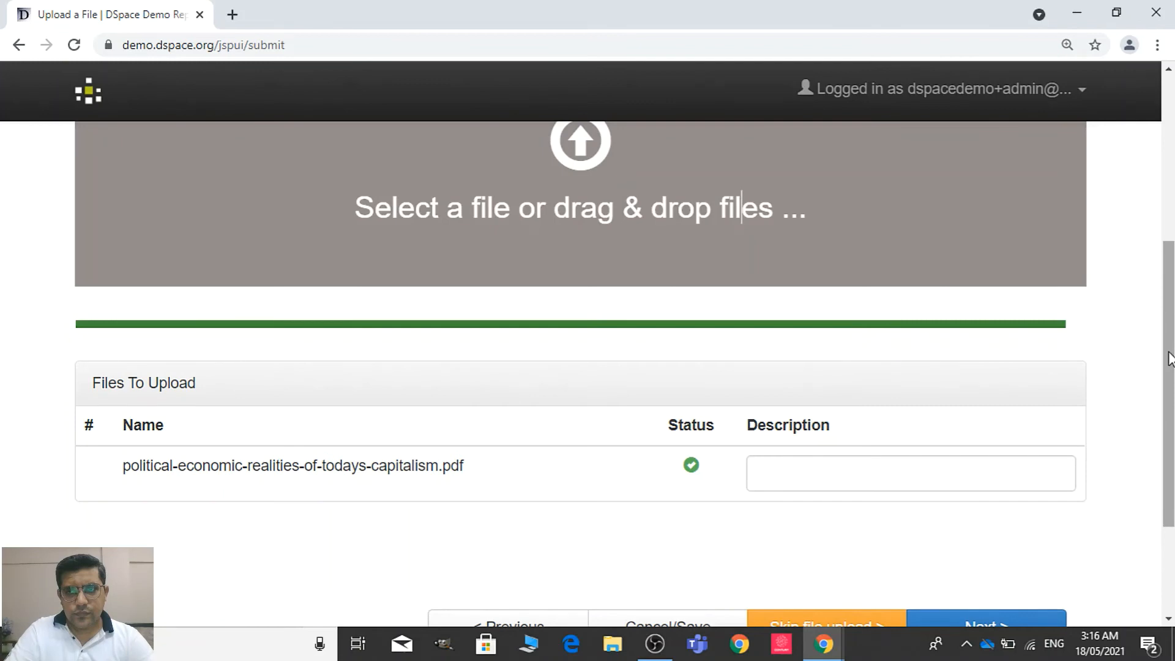
pyautogui.scroll(-2, 1168, 360)
pyautogui.click(1006, 351)
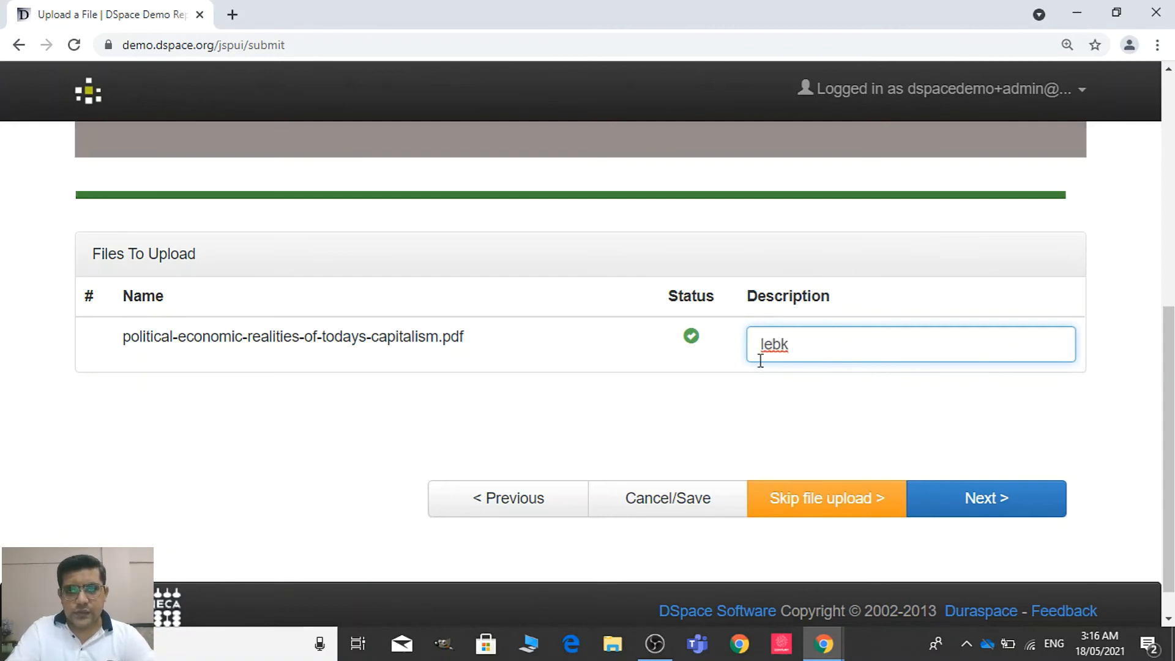
pyautogui.click(961, 506)
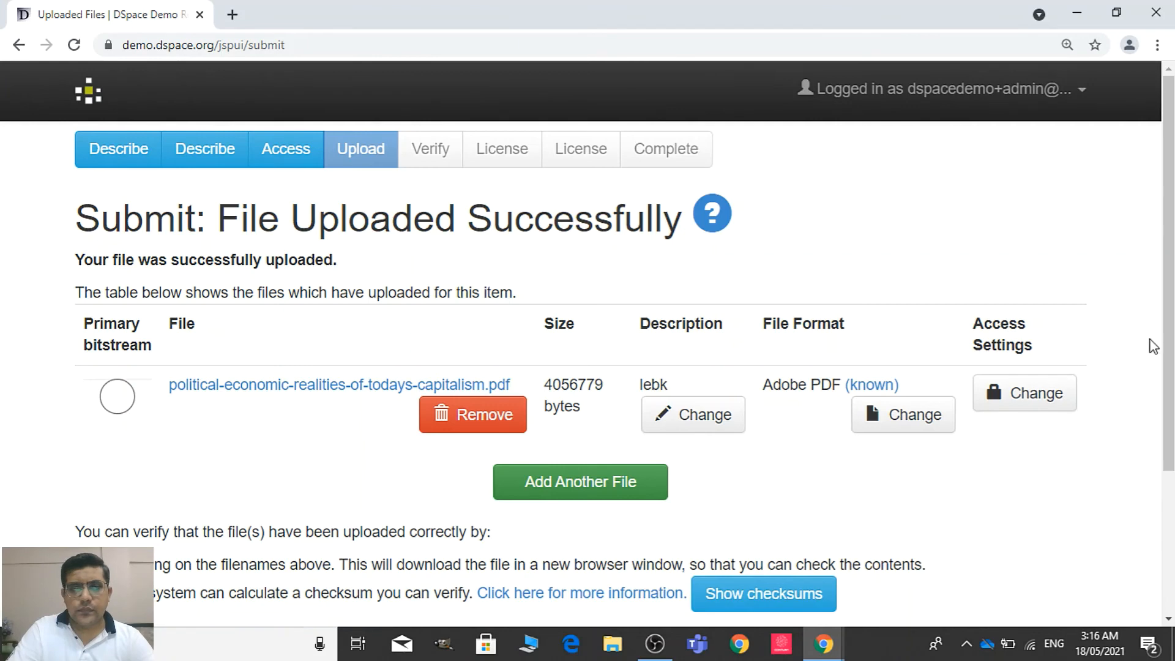
# Mark the uploaded PDF as the primary bitstream and continue to the submission verification
pyautogui.click(116, 396)
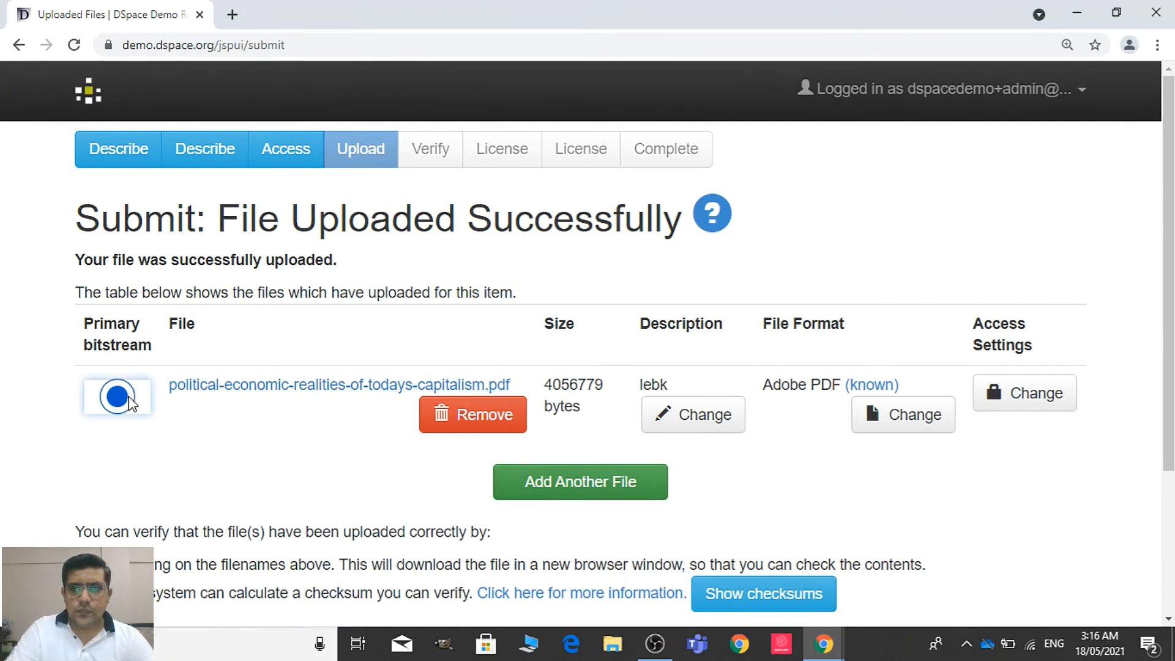
pyautogui.scroll(-2, 887, 394)
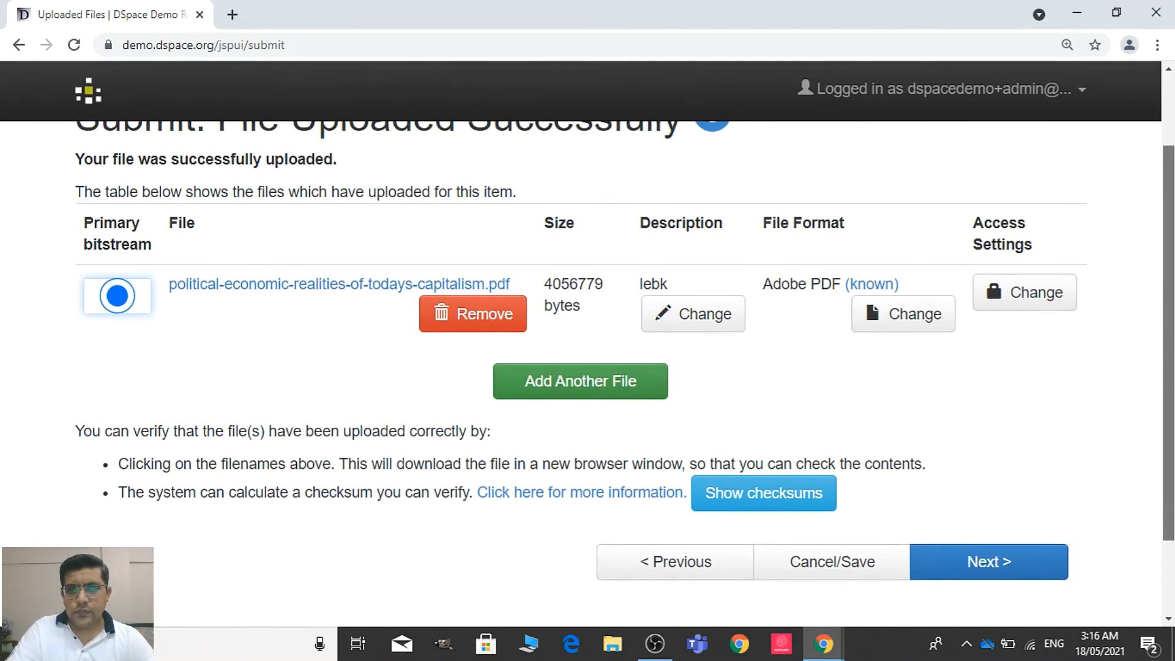
pyautogui.click(1011, 550)
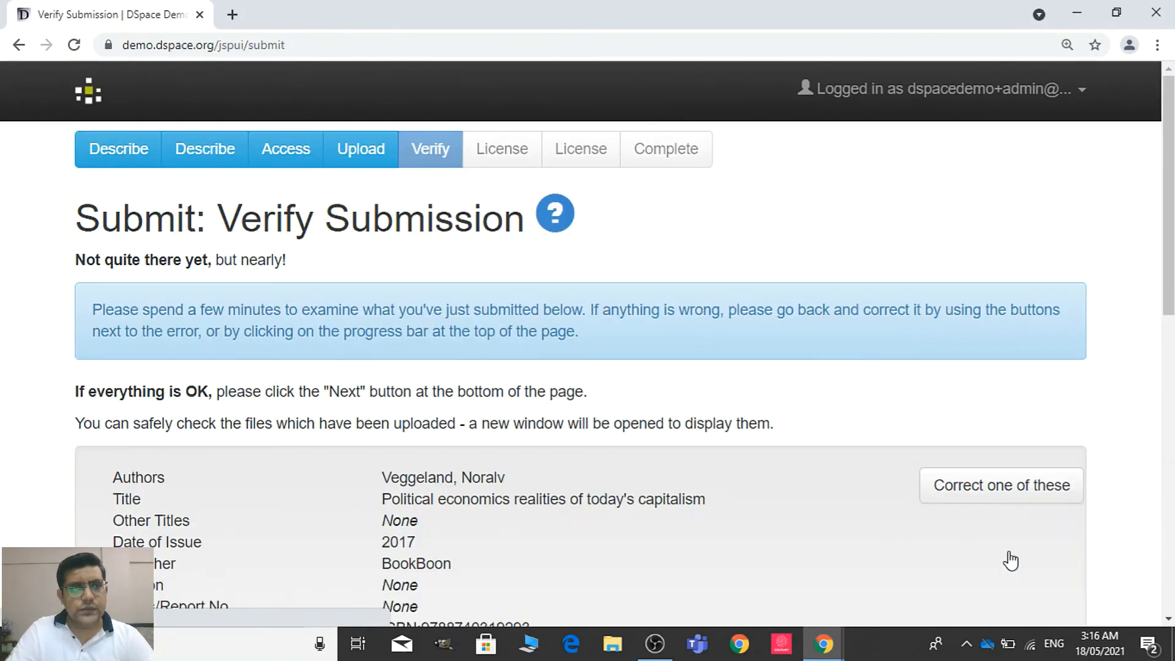
# Review the book's metadata, keywords, access setting and uploaded file, and accept the submission as entered
pyautogui.scroll(-3, 588, 367)
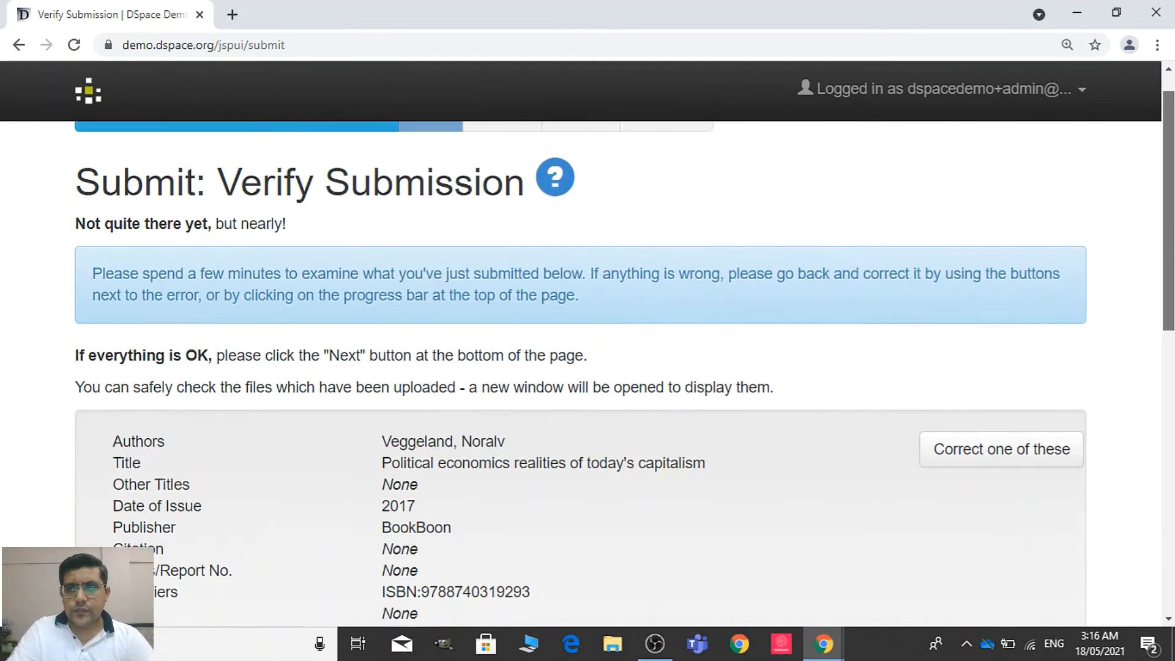
pyautogui.scroll(-1, 1040, 243)
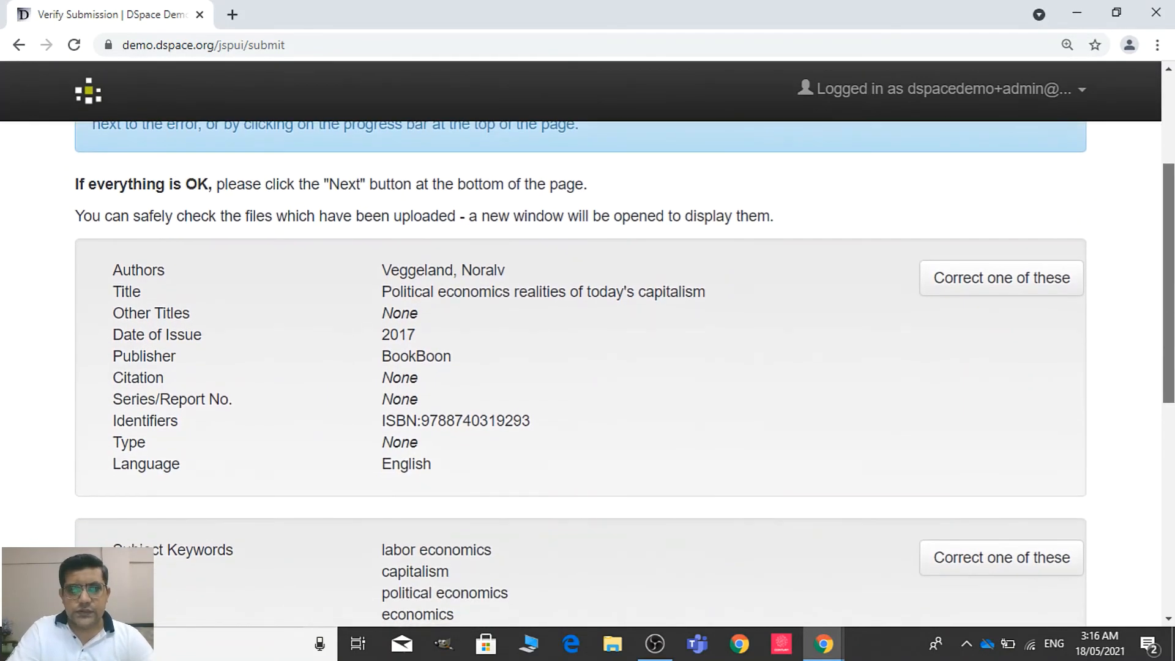
pyautogui.scroll(-1, 1041, 244)
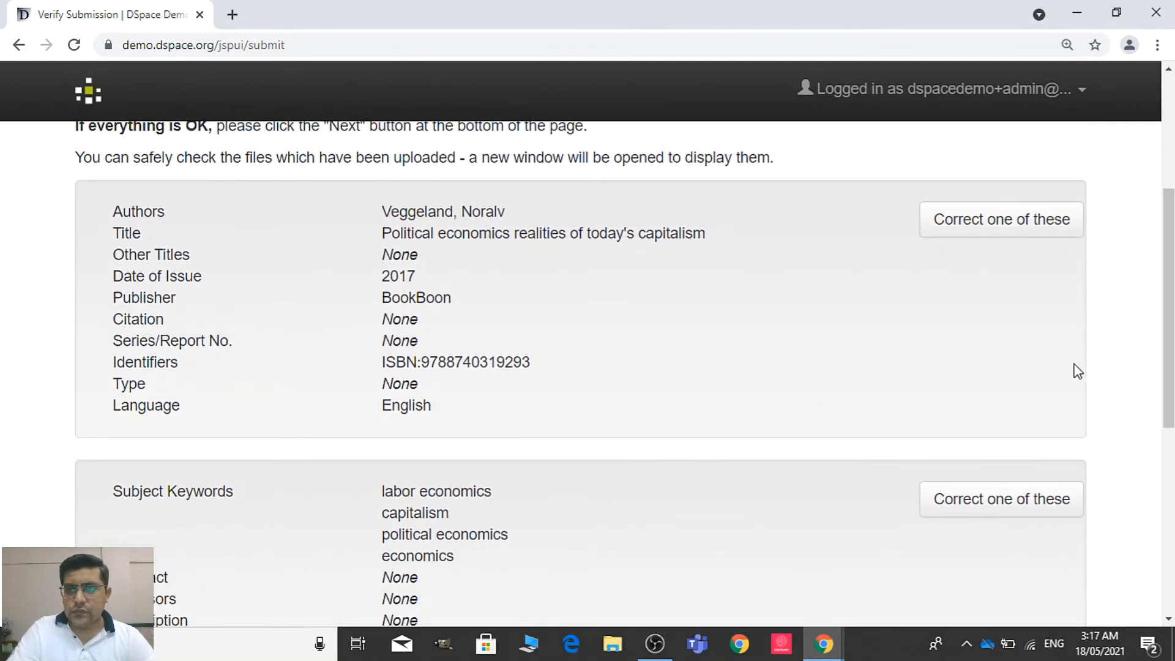
pyautogui.moveTo(1169, 384); pyautogui.dragTo(1169, 566)
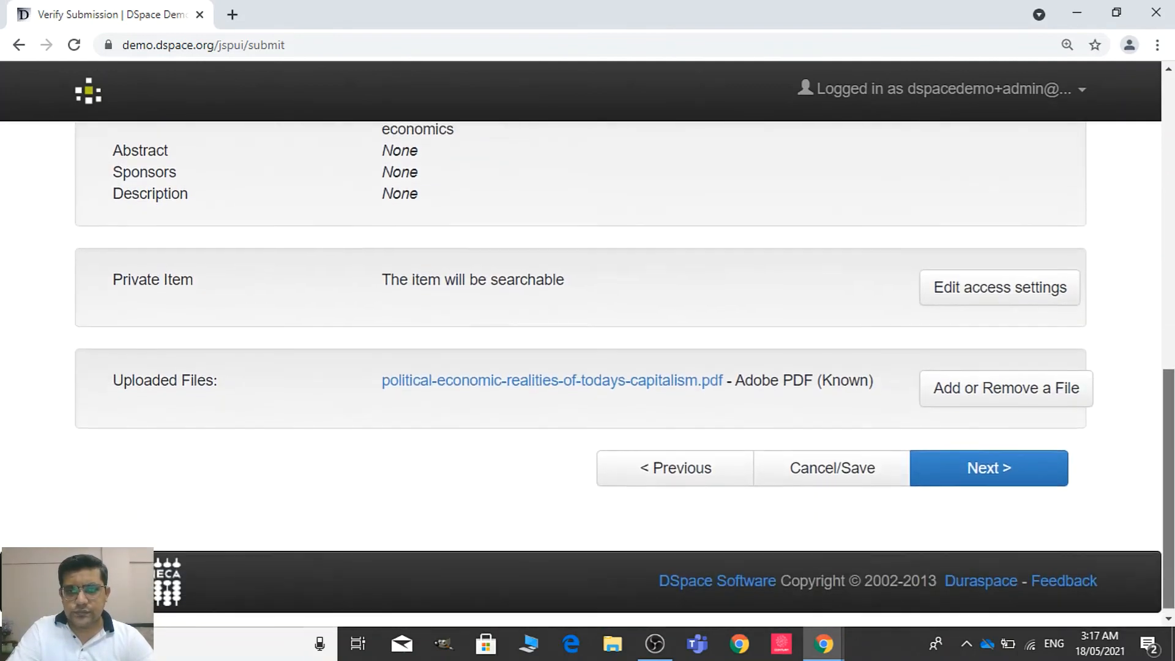
pyautogui.click(1024, 481)
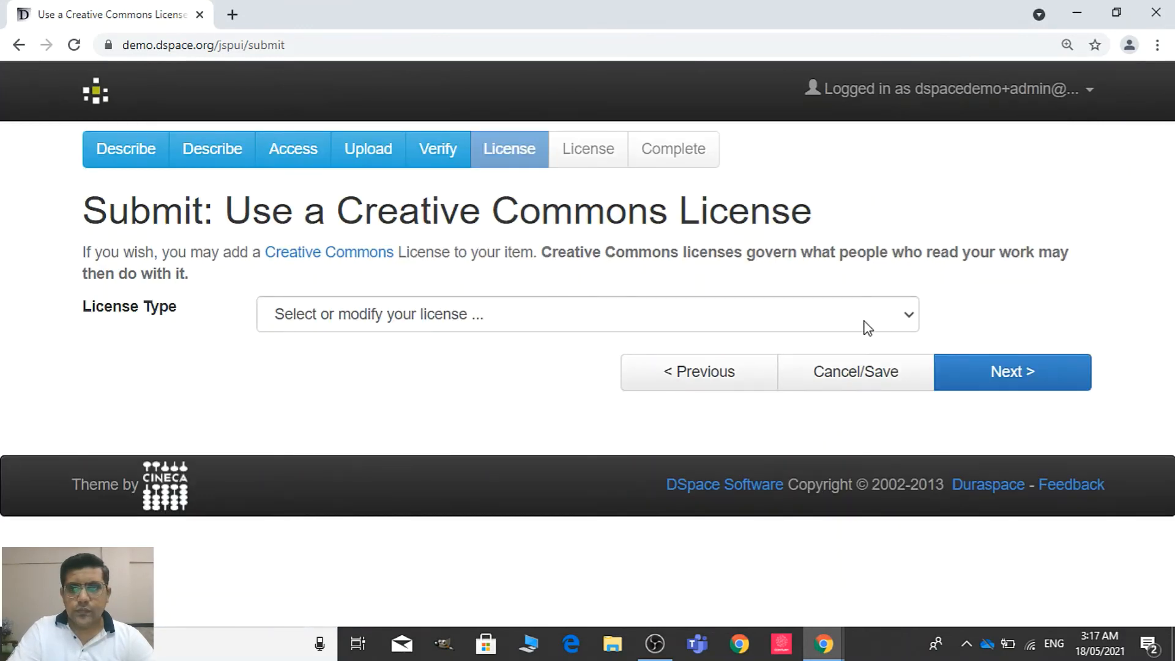
# Assign a Creative Commons license that allows neither commercial uses nor modifications, and grant the distribution license to complete the submission
pyautogui.click(866, 325)
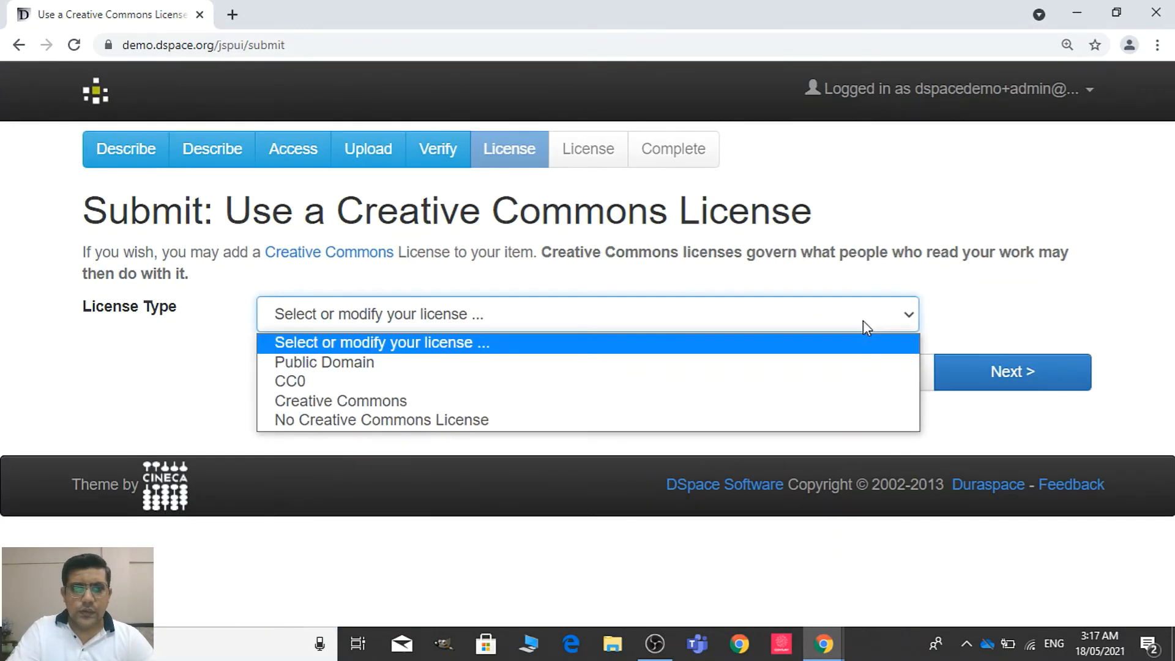
pyautogui.click(708, 407)
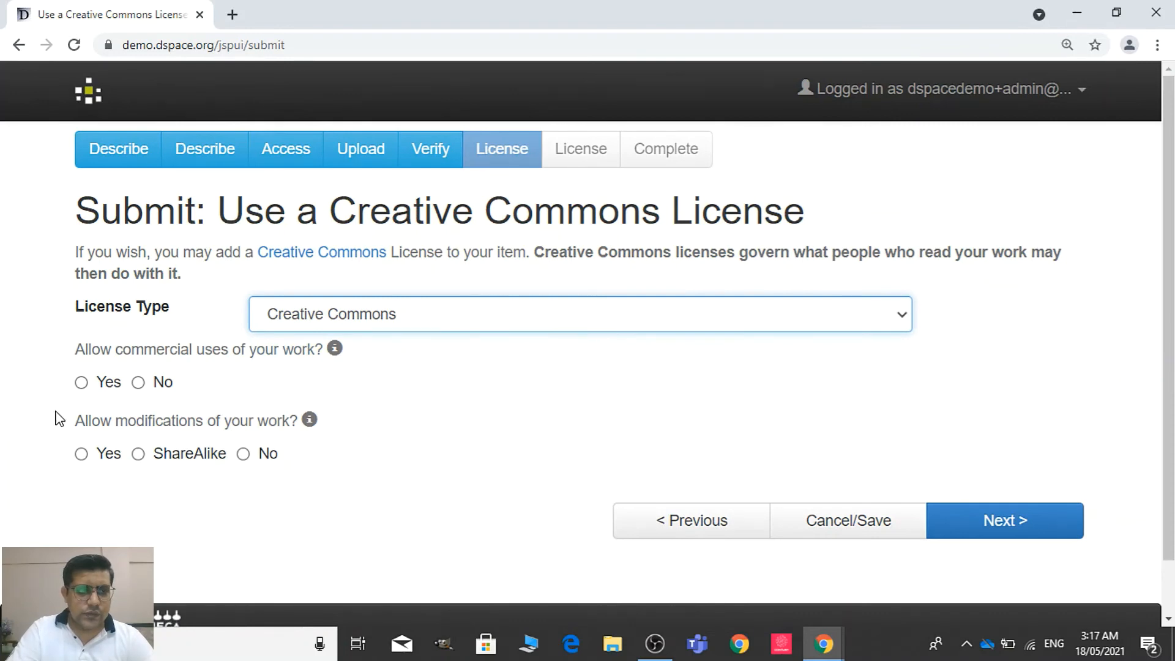
pyautogui.click(139, 383)
pyautogui.click(246, 454)
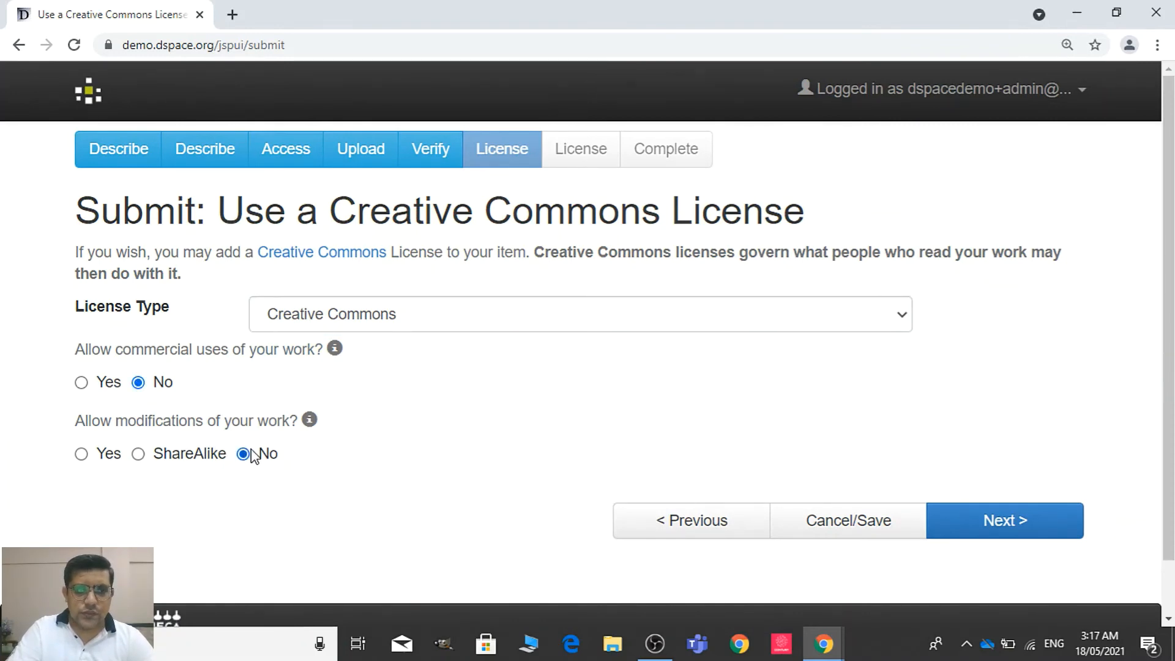
pyautogui.click(1016, 527)
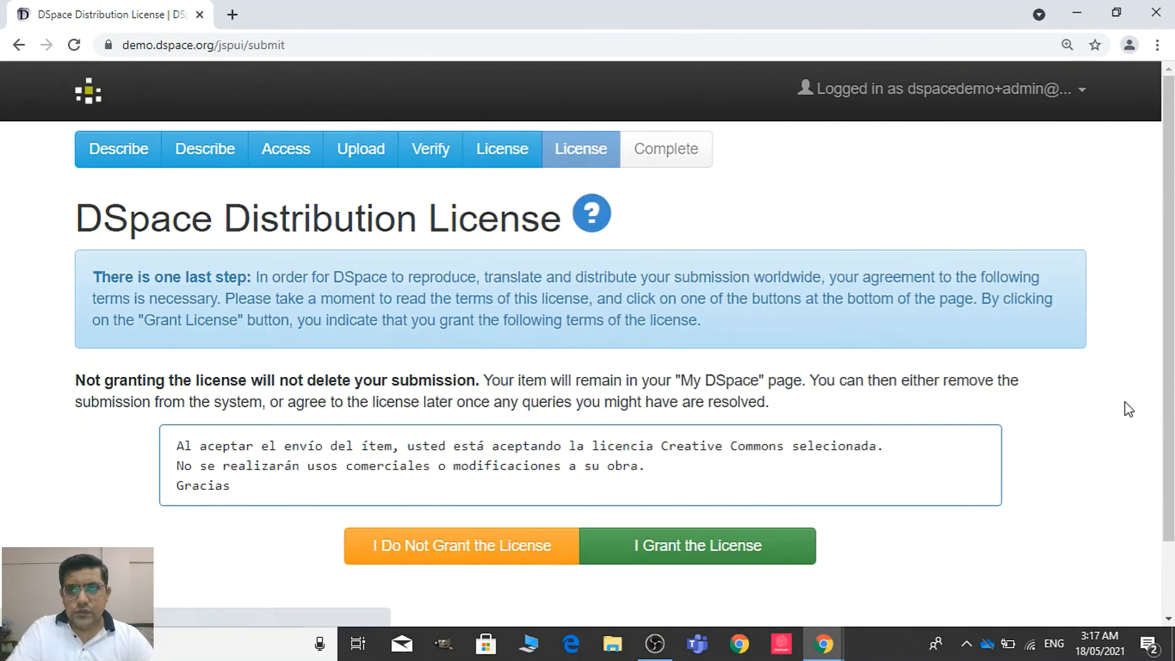
pyautogui.scroll(-1, 997, 495)
pyautogui.click(756, 477)
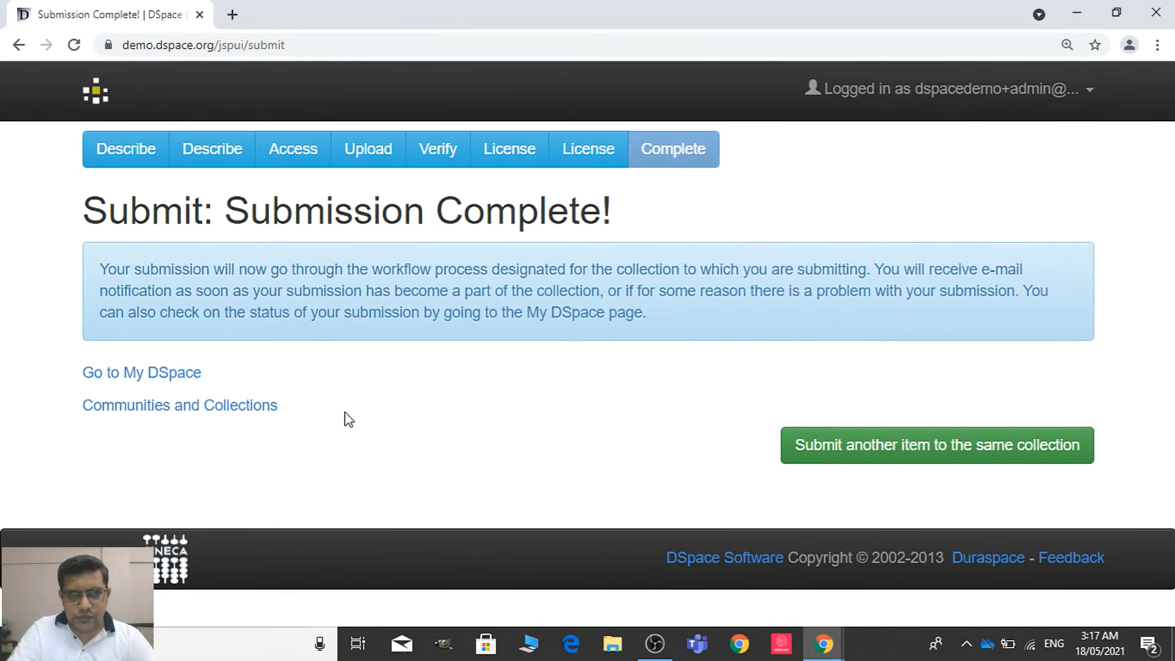
# Open the Labor Economics collection under PGD Institute of Economics from the communities and collections list, and check its page for the submitted book
pyautogui.click(227, 406)
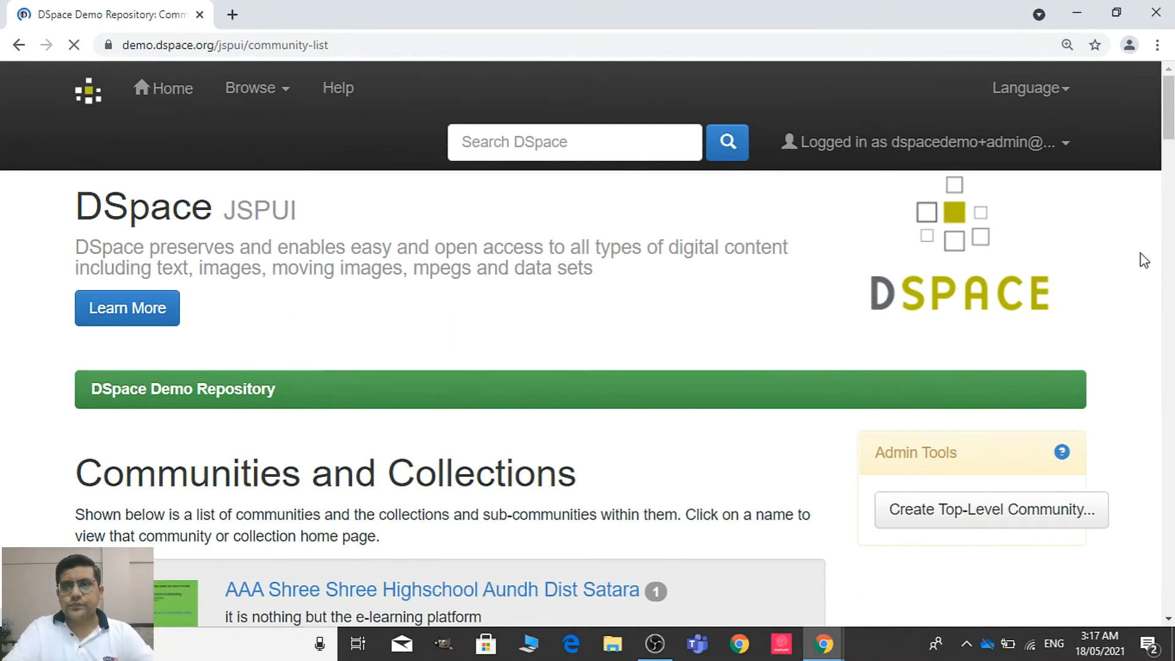
pyautogui.scroll(-8, 1168, 129)
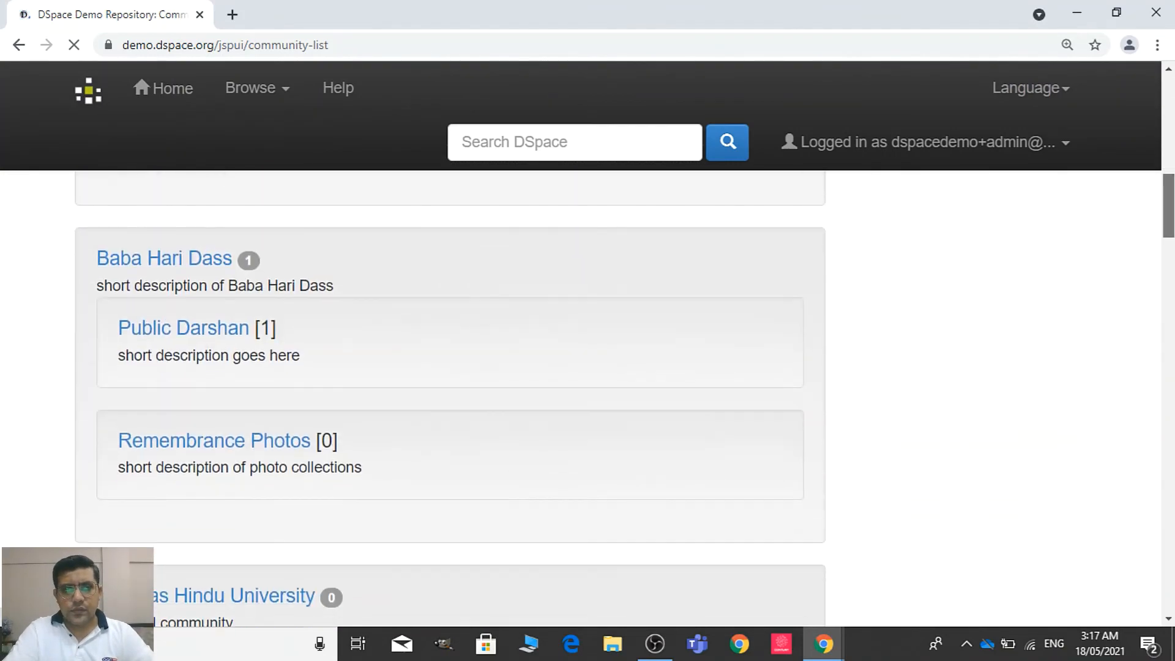
pyautogui.scroll(-9, 618, 398)
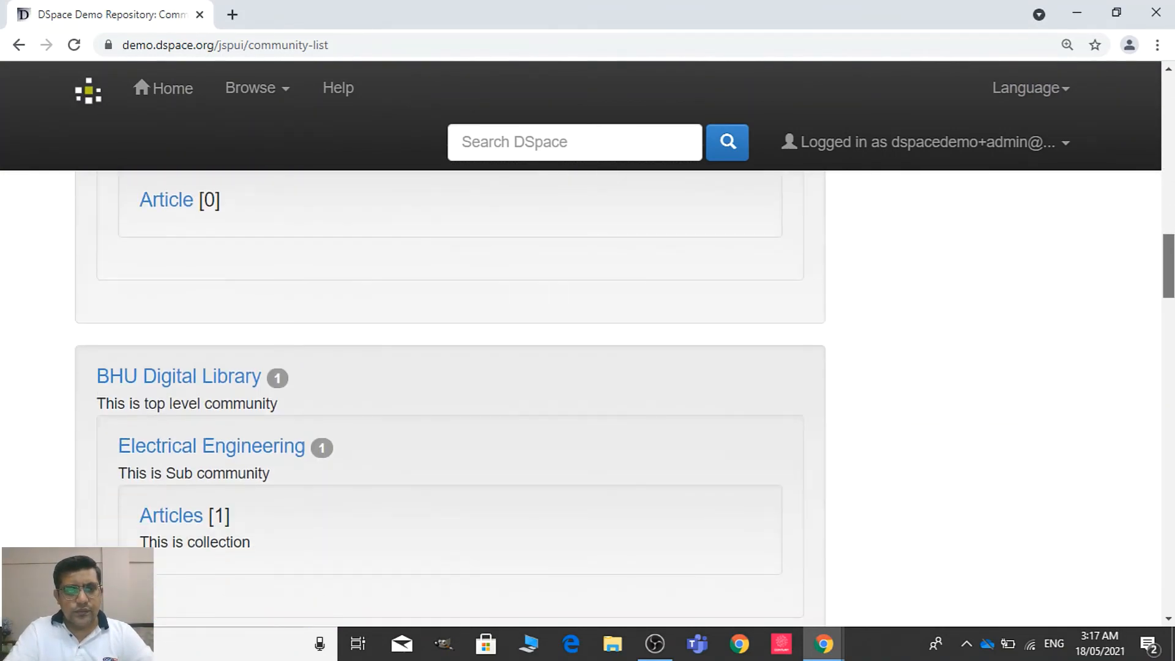
pyautogui.scroll(-7, 1173, 349)
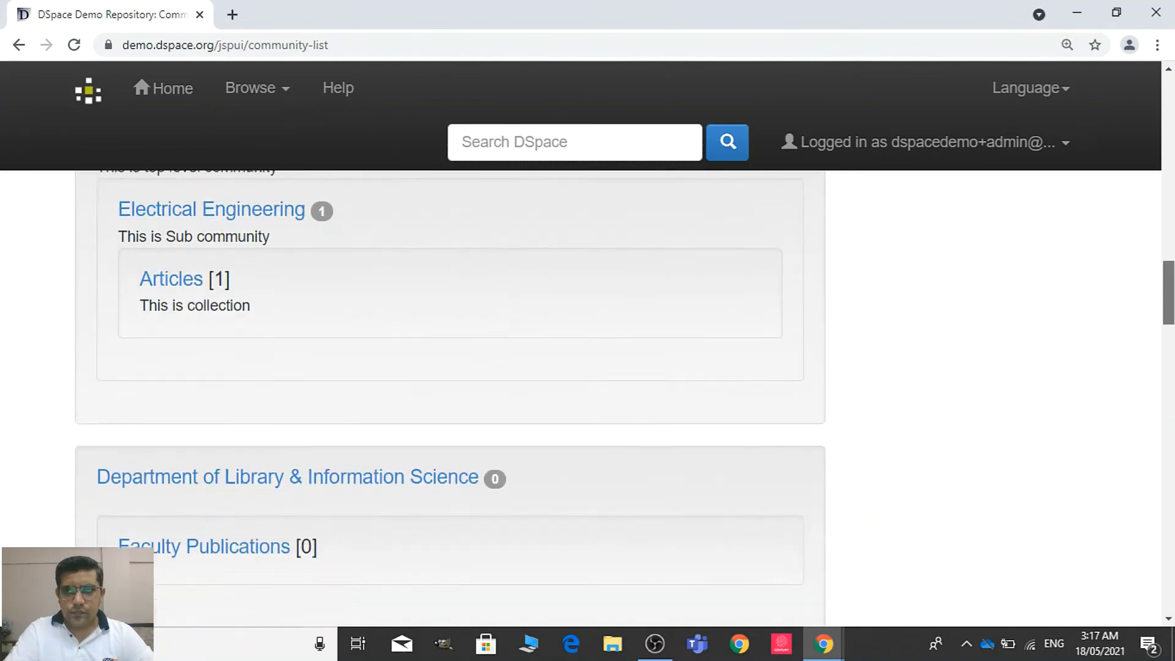
pyautogui.scroll(-7, 1174, 367)
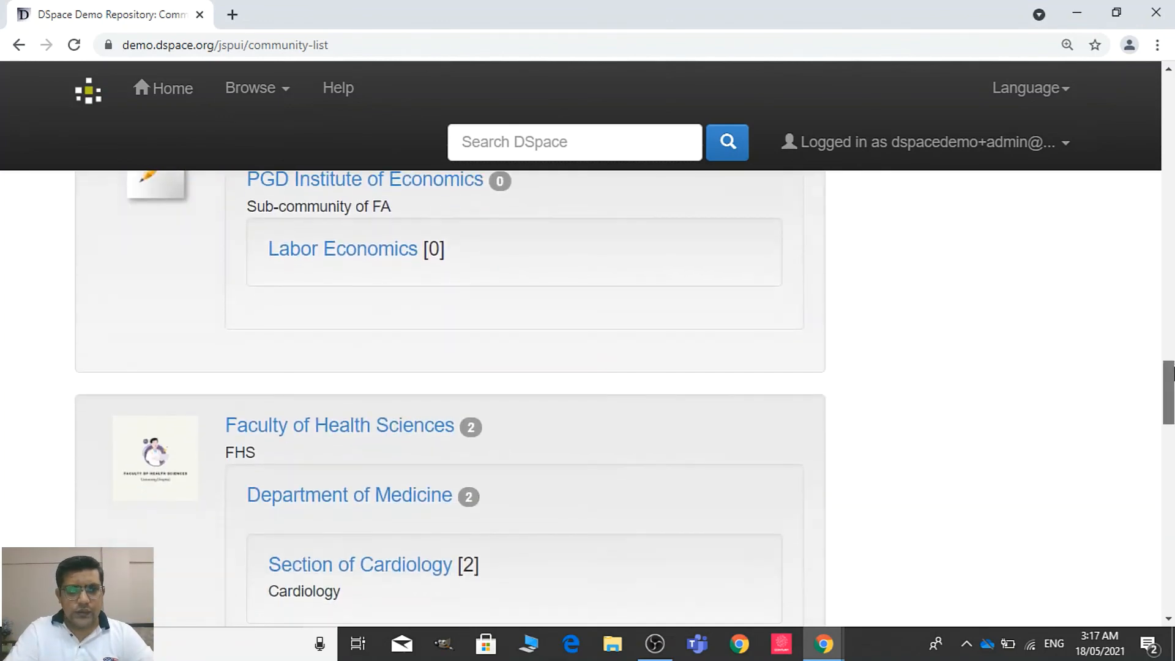
pyautogui.scroll(-2, 1173, 367)
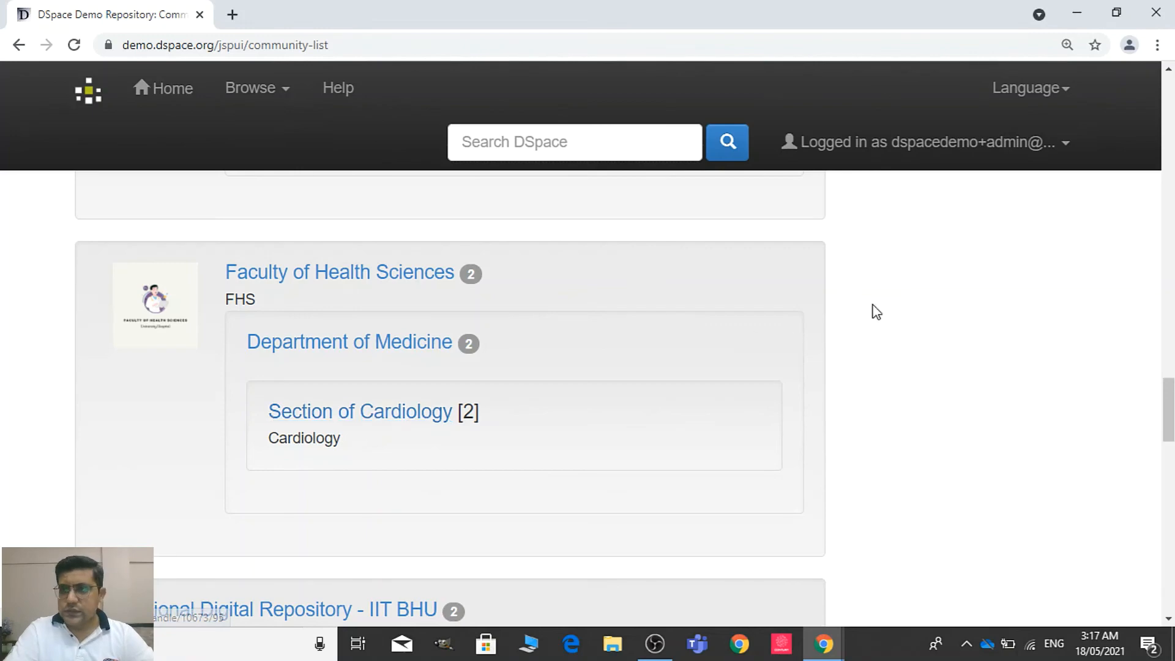
pyautogui.moveTo(1168, 407)
pyautogui.mouseDown()
pyautogui.moveTo(1168, 489)
pyautogui.moveTo(1168, 374)
pyautogui.mouseUp()
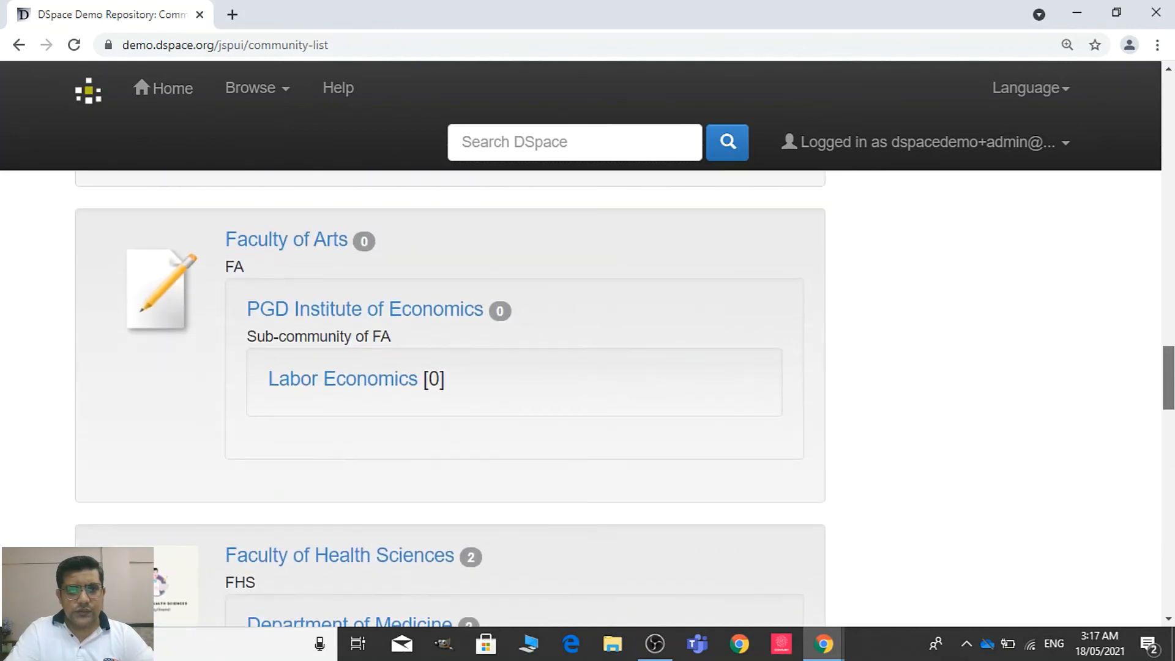
pyautogui.click(390, 385)
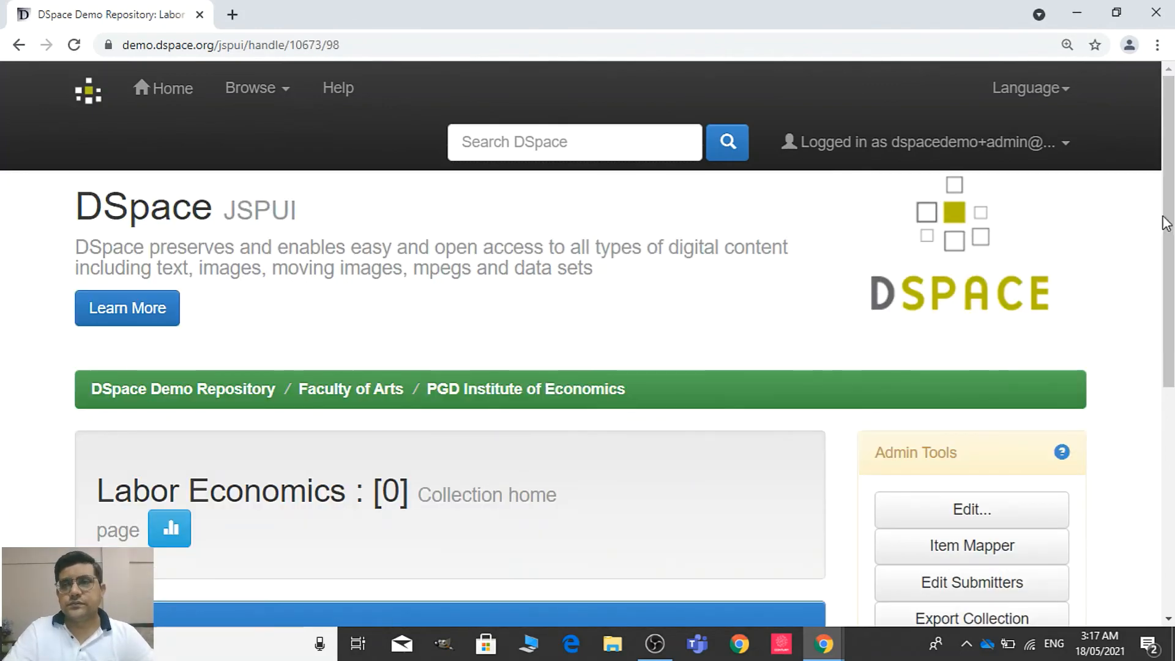
pyautogui.scroll(-3, 1025, 236)
pyautogui.scroll(-3, 587, 397)
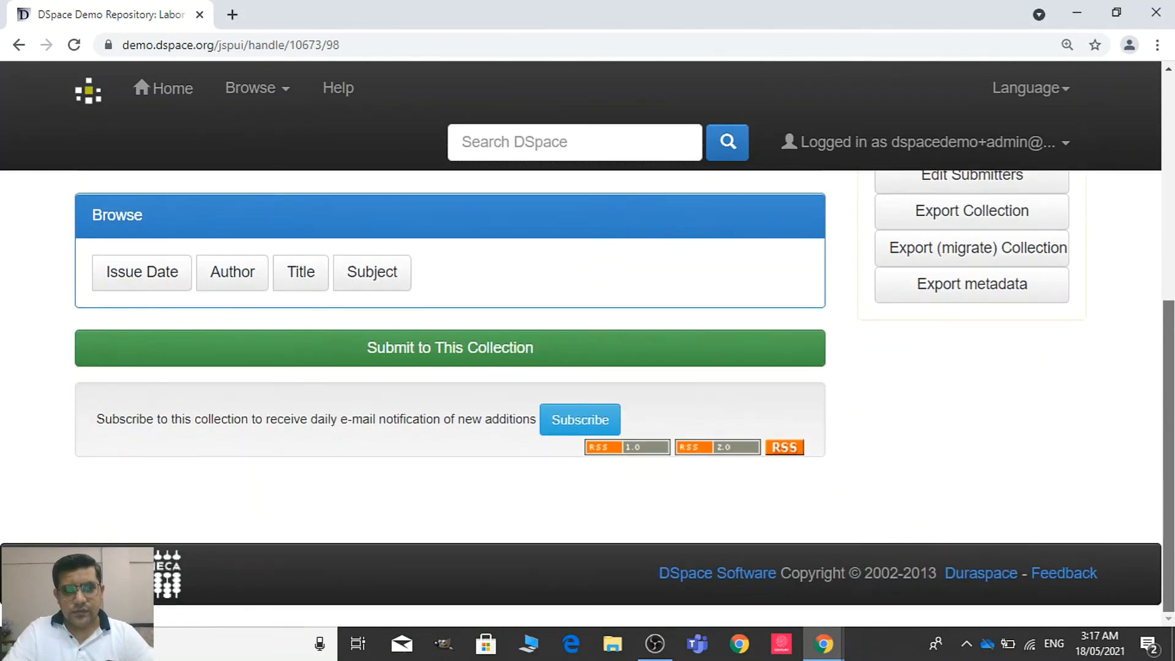
pyautogui.scroll(4, 588, 398)
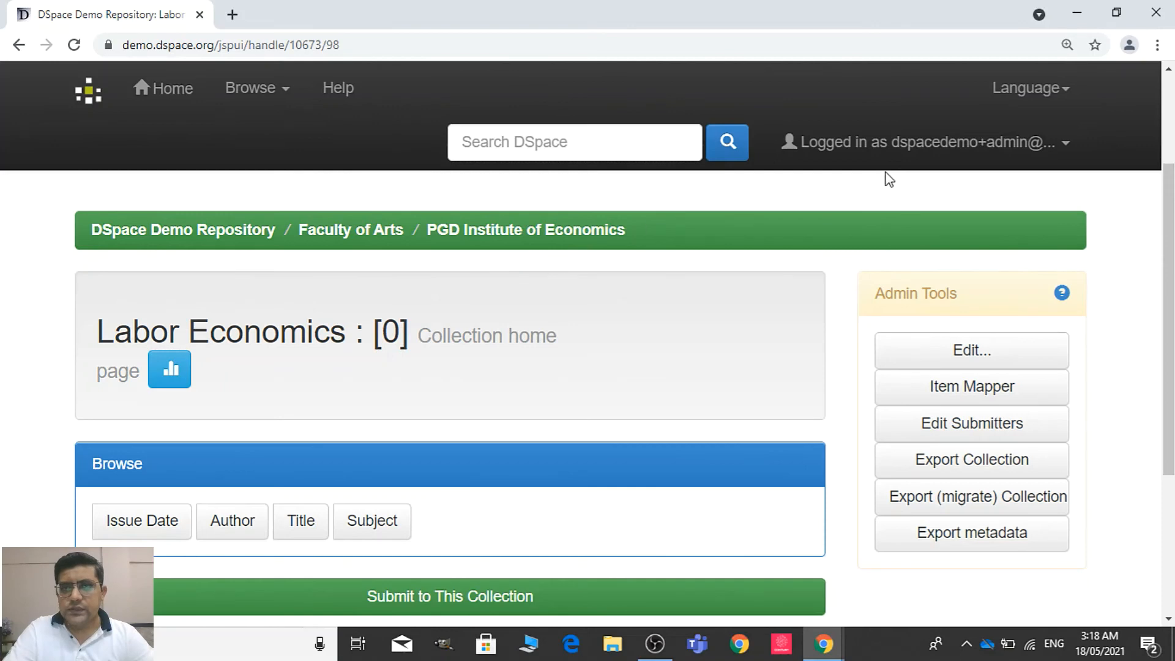
pyautogui.click(1001, 148)
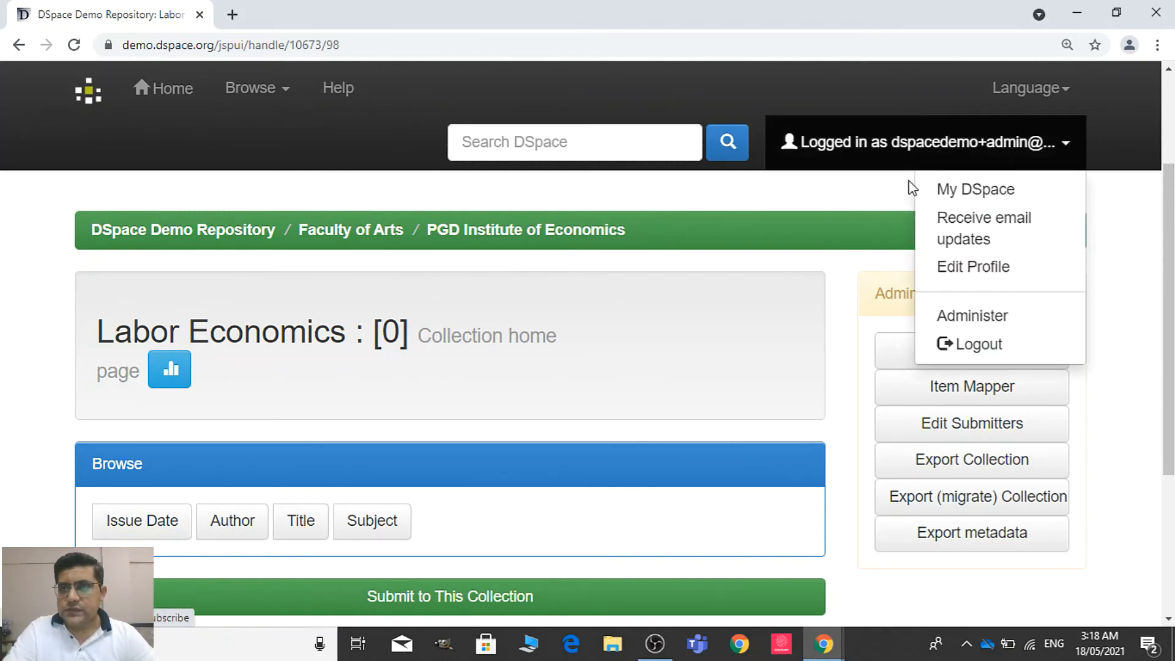
pyautogui.click(968, 322)
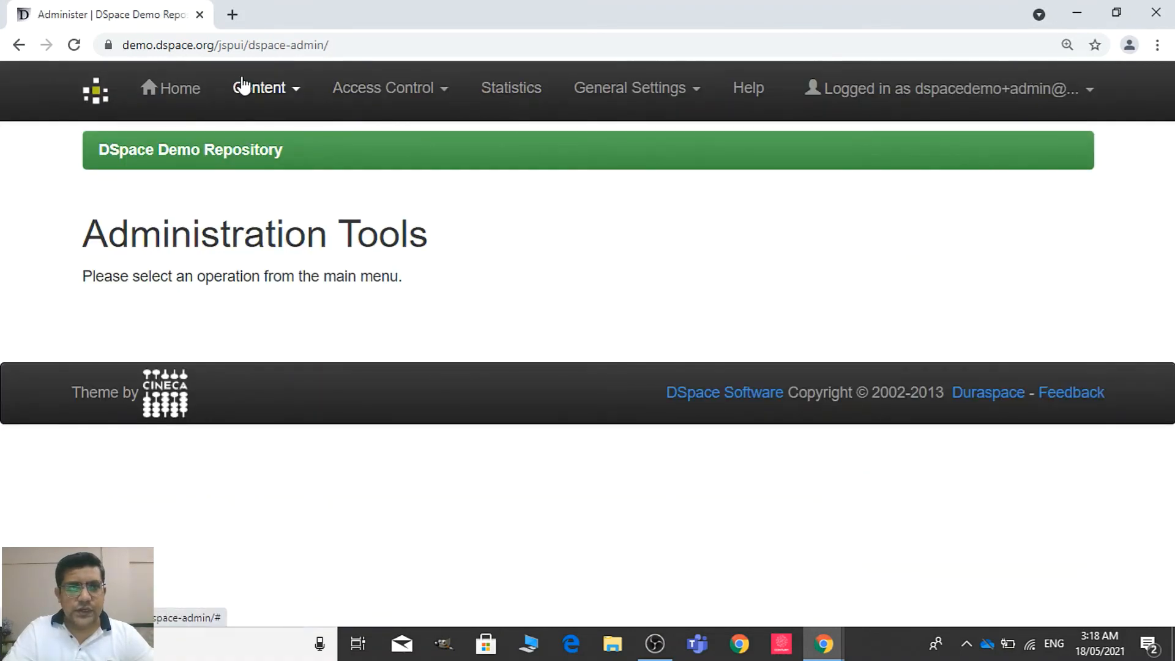
pyautogui.click(394, 86)
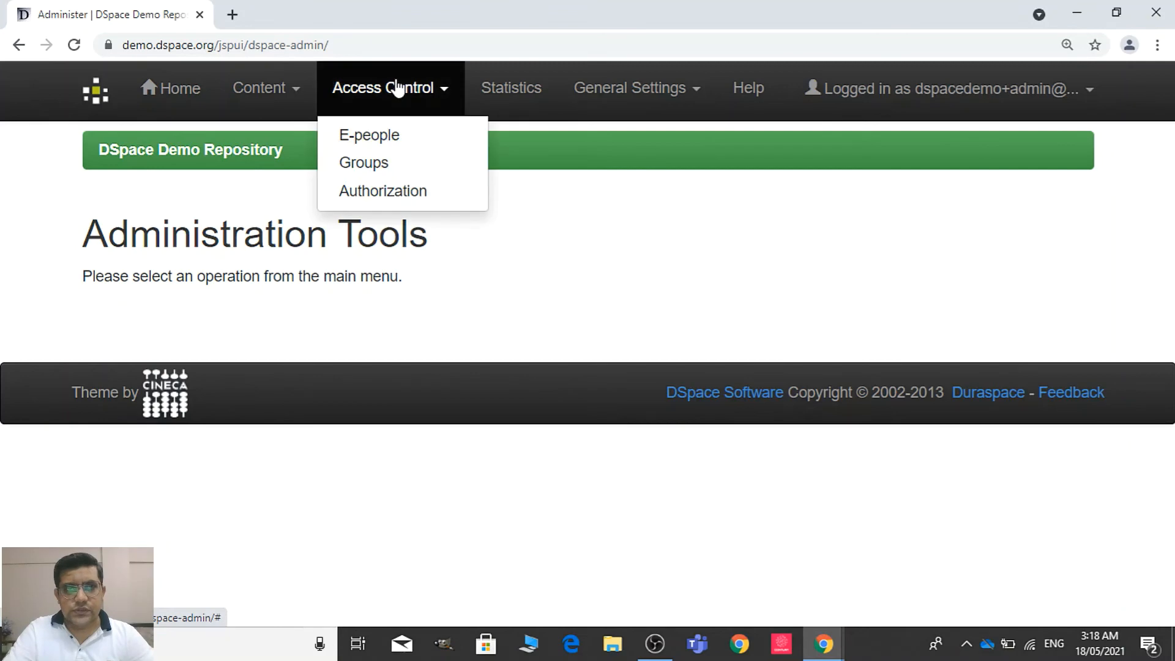
pyautogui.click(398, 193)
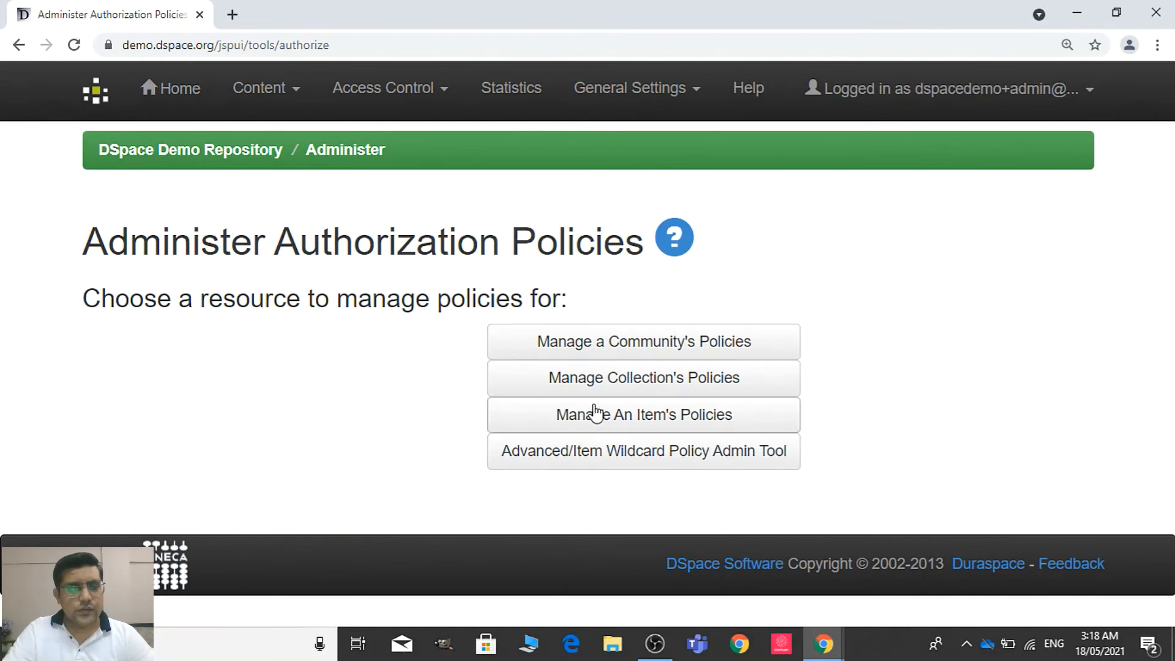
# Return to the repository home page and open the administrator's My DSpace page with the submission tasks
pyautogui.click(191, 93)
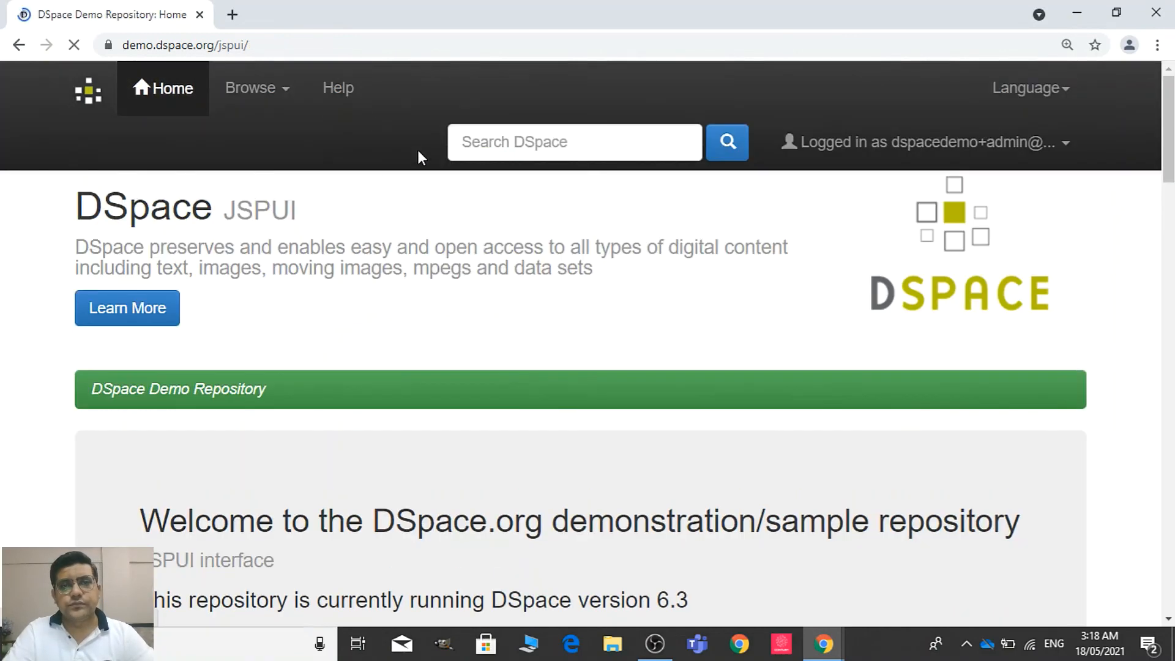
pyautogui.click(978, 150)
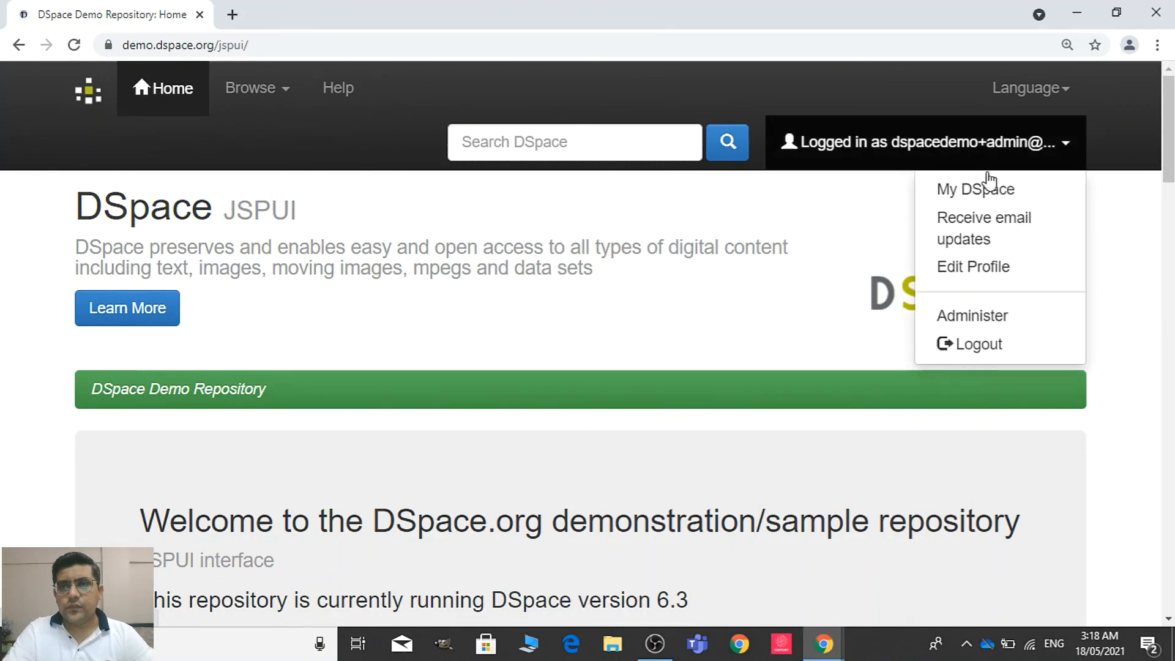
pyautogui.click(1008, 193)
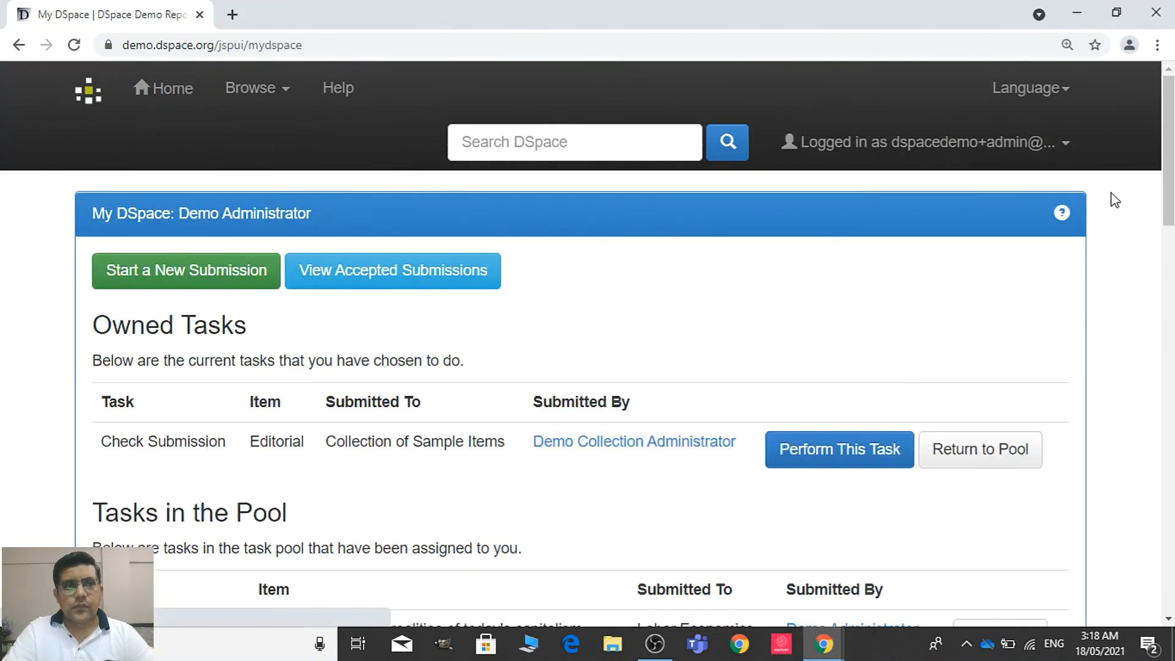
# Take the Check Submission task for "Political economics realities of today's capitalism" from the task pool and accept it after previewing the item
pyautogui.scroll(-8, 587, 397)
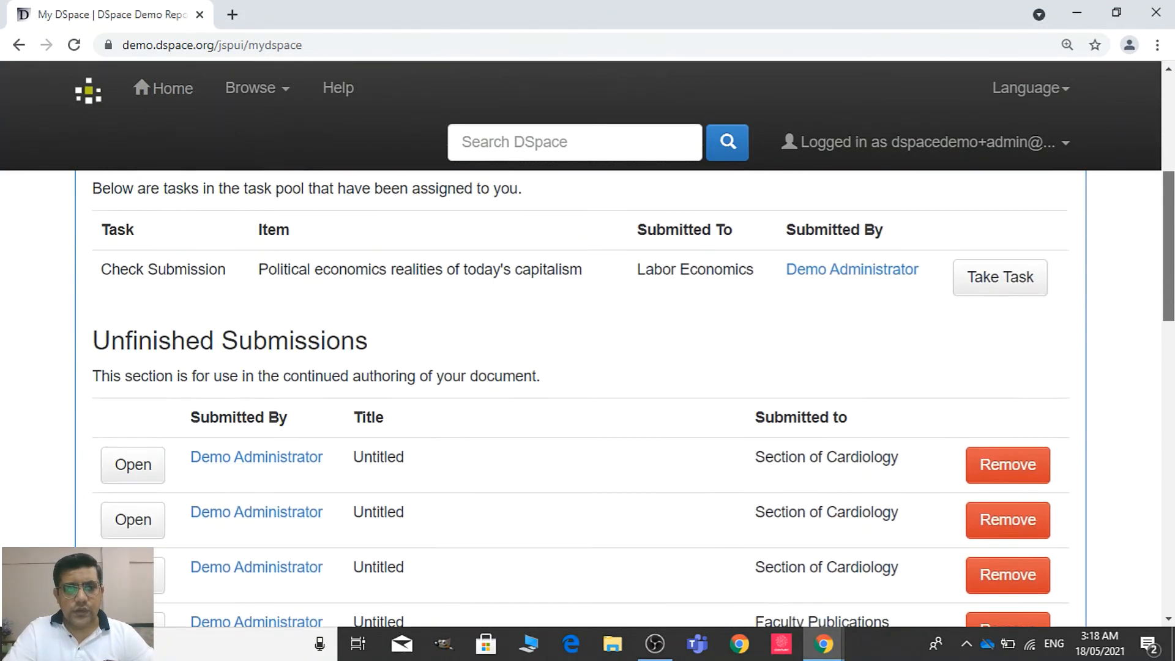
pyautogui.scroll(-8, 588, 398)
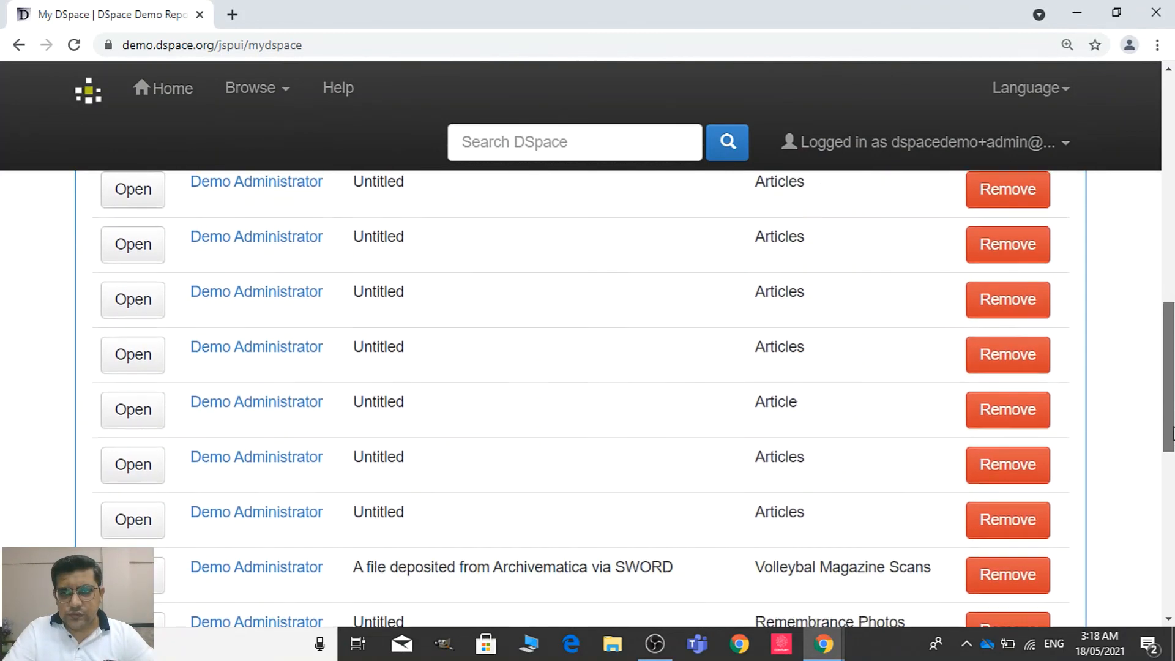
pyautogui.scroll(-3, 1172, 526)
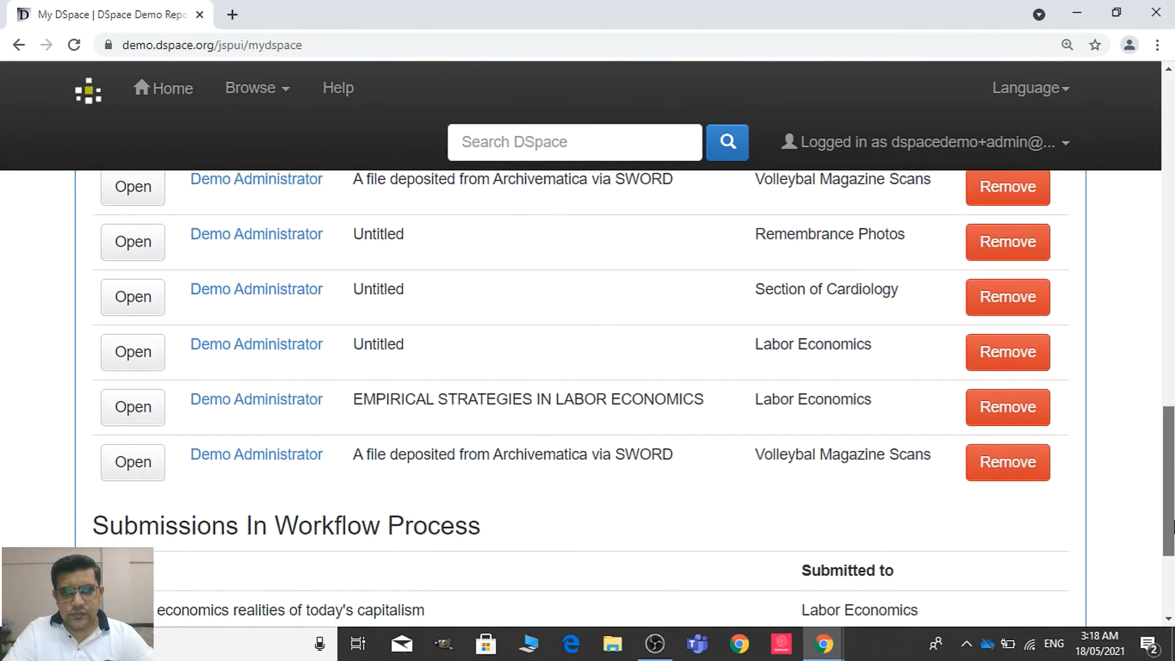
pyautogui.scroll(-3, 1165, 505)
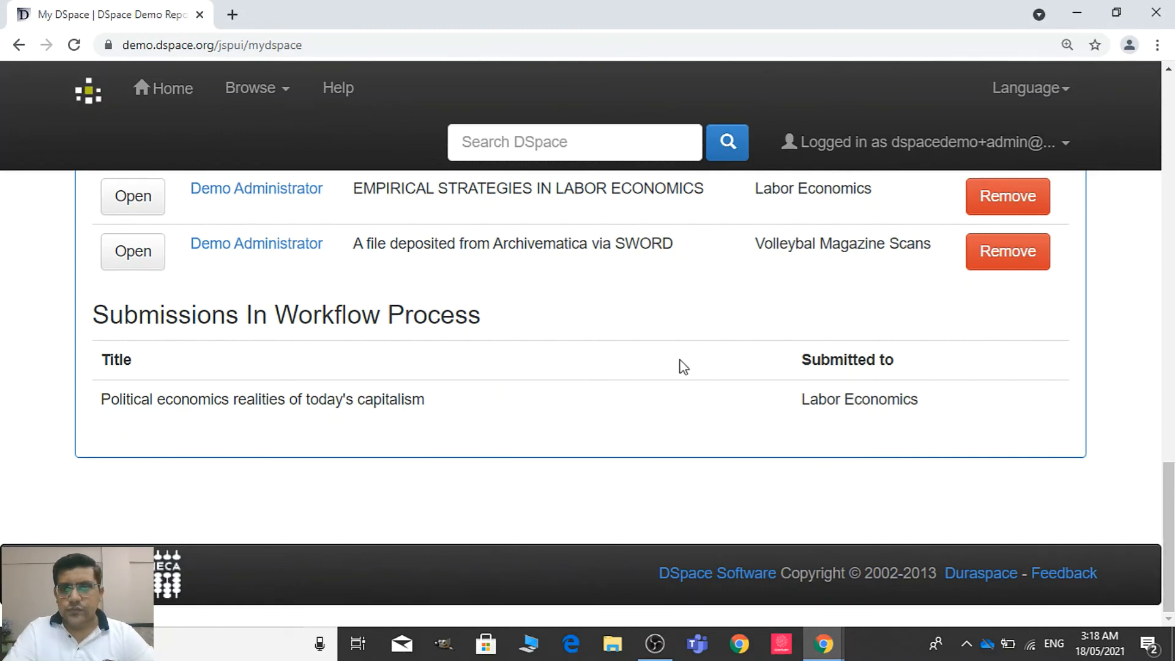
pyautogui.moveTo(1168, 480); pyautogui.dragTo(1170, 171)
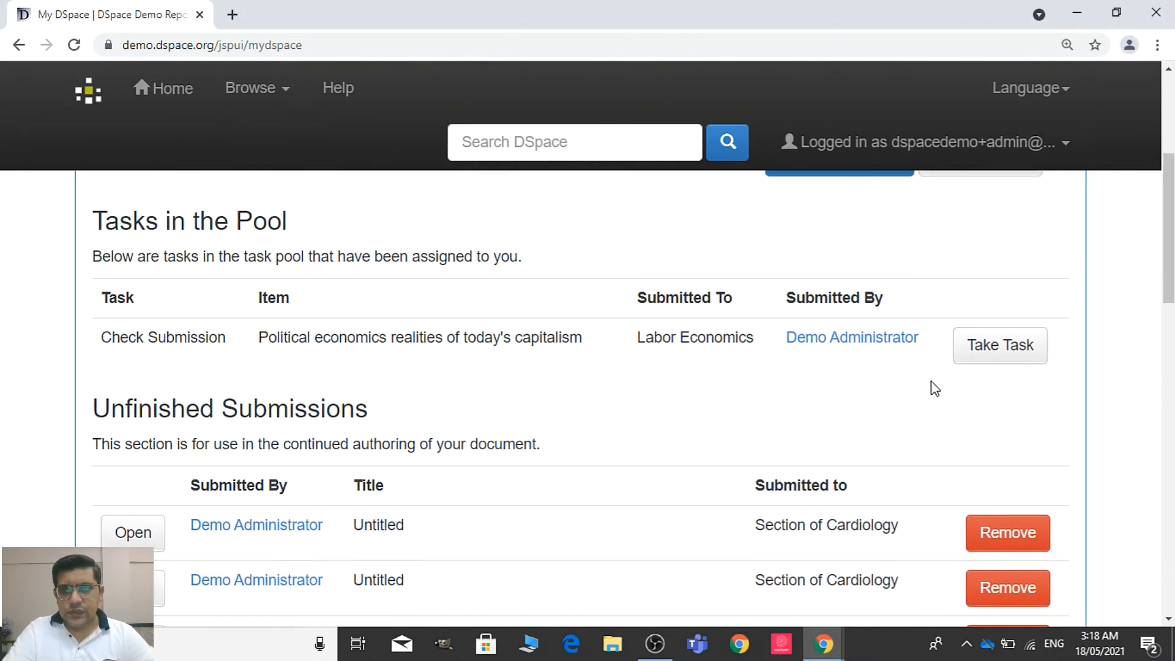
pyautogui.click(1007, 350)
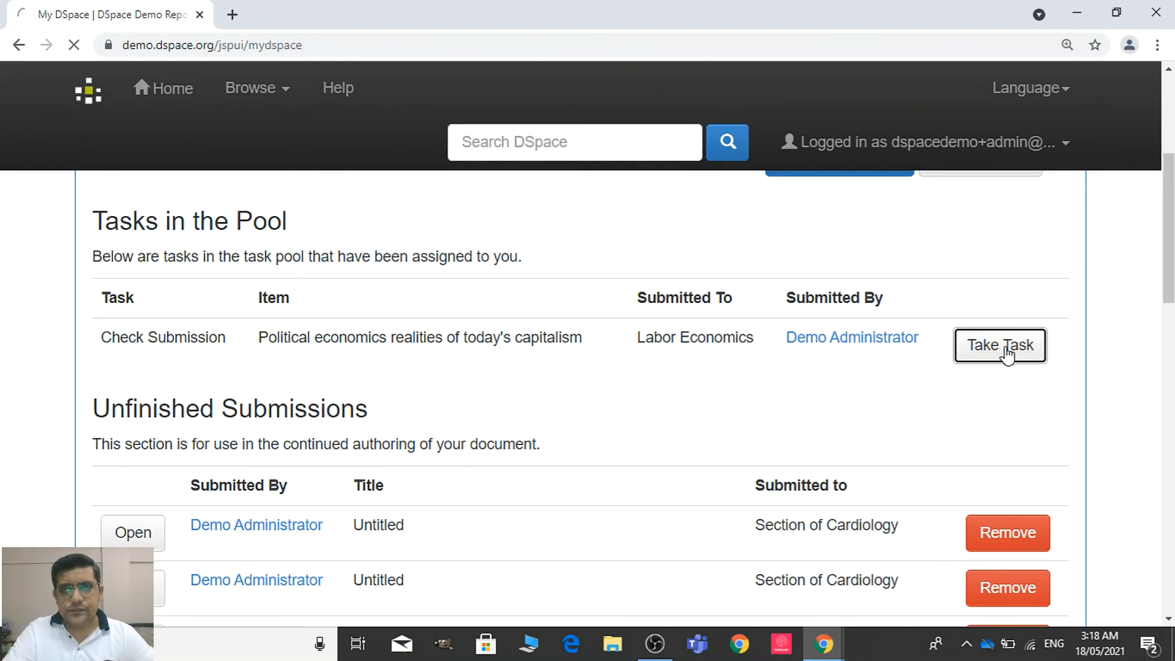
pyautogui.moveTo(1169, 245); pyautogui.dragTo(1169, 462)
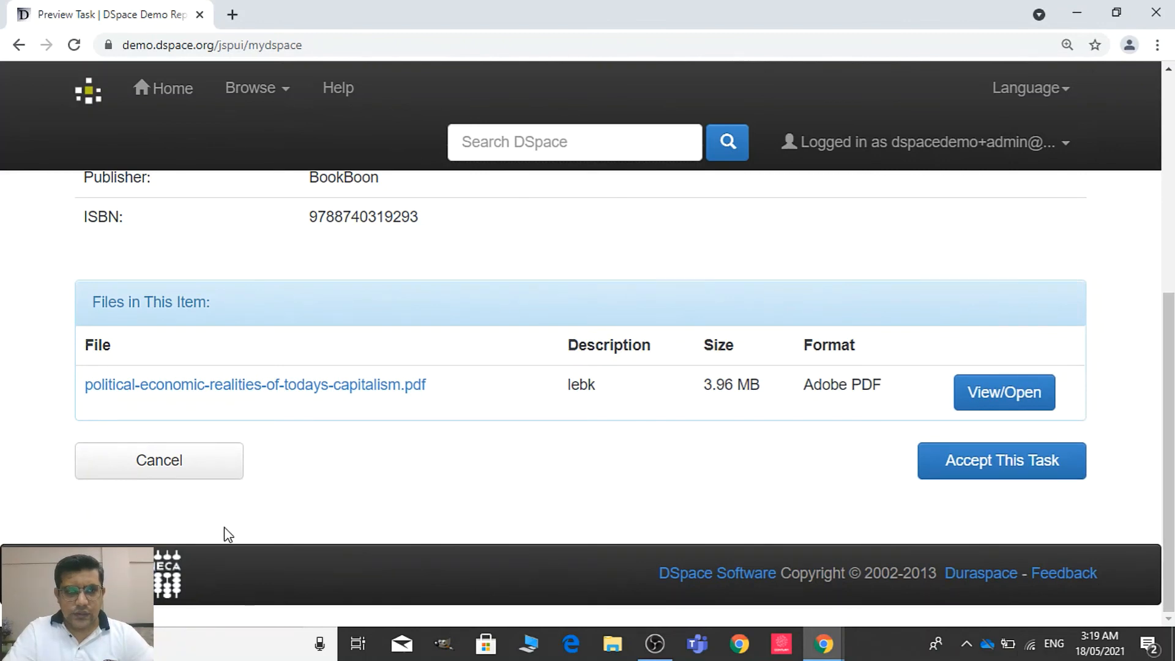
pyautogui.click(1001, 464)
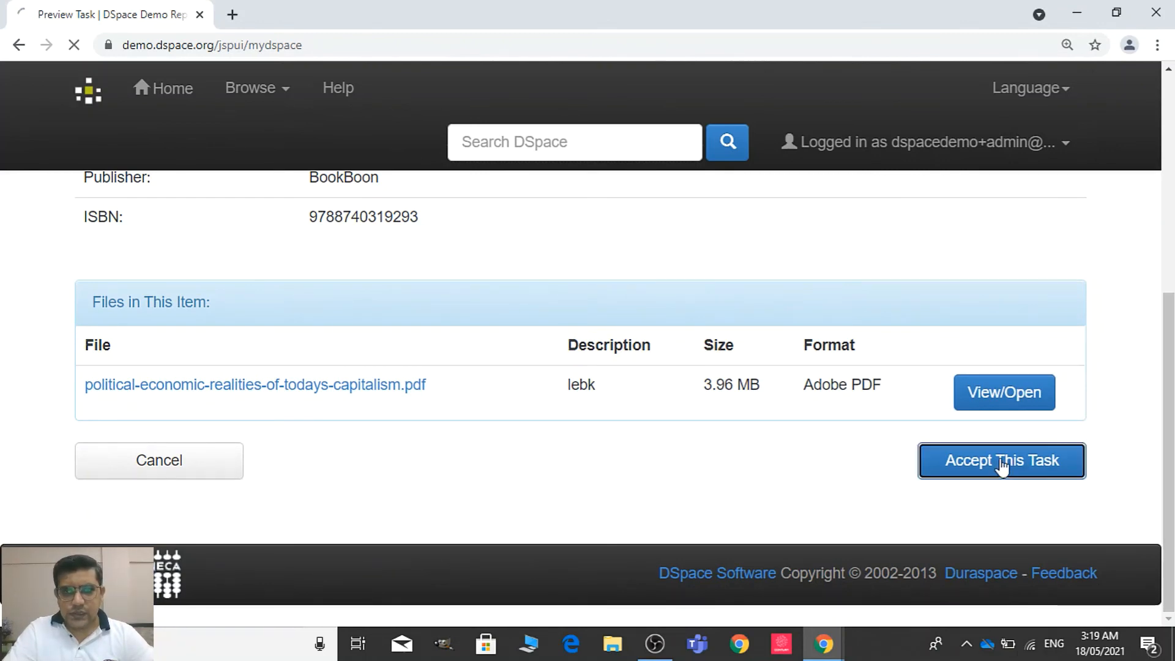
# Approve the reviewed book for inclusion in the Labor Economics collection and return to My DSpace
pyautogui.moveTo(1165, 285); pyautogui.dragTo(1164, 424)
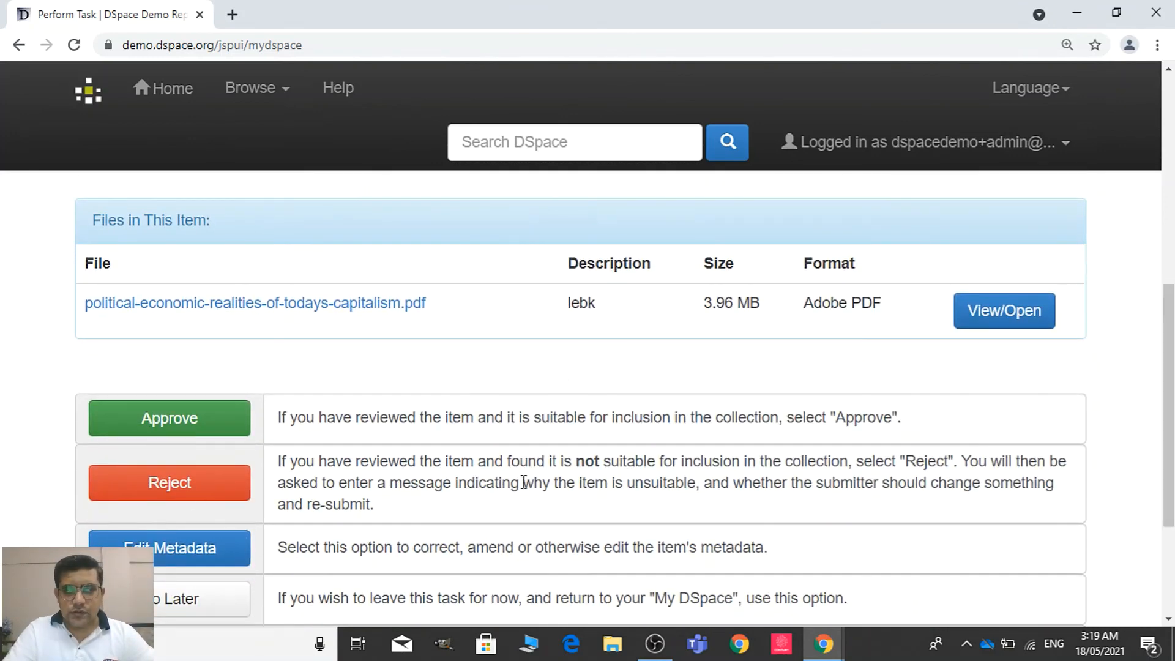
pyautogui.moveTo(1165, 345); pyautogui.dragTo(1165, 411)
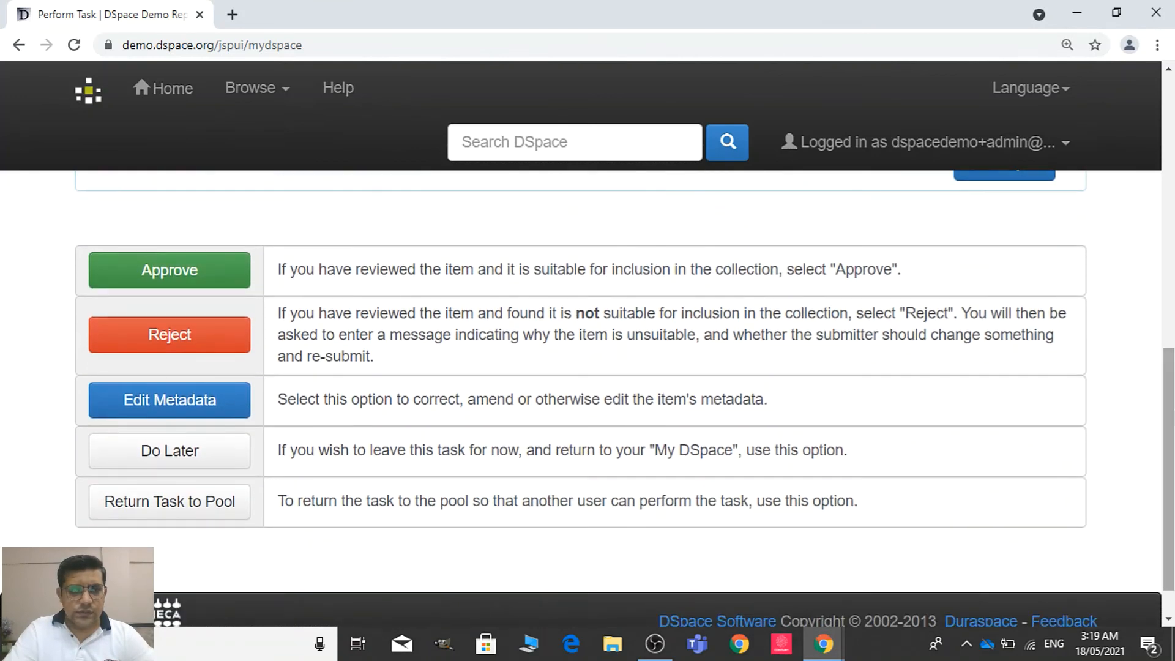
pyautogui.click(243, 285)
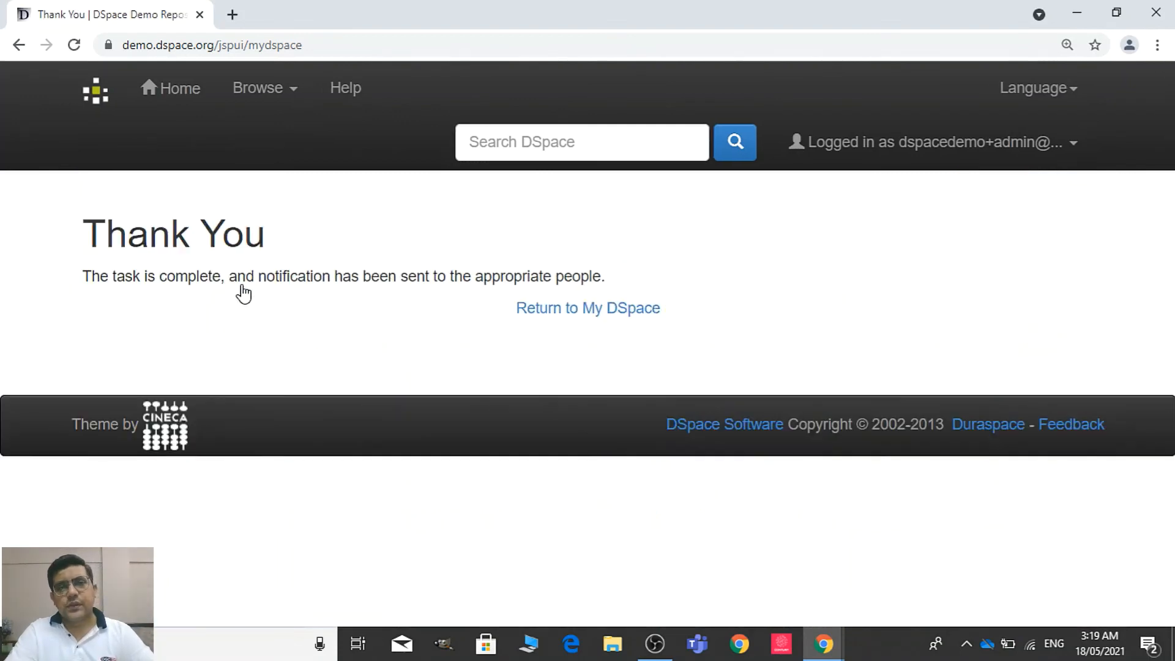
pyautogui.click(606, 310)
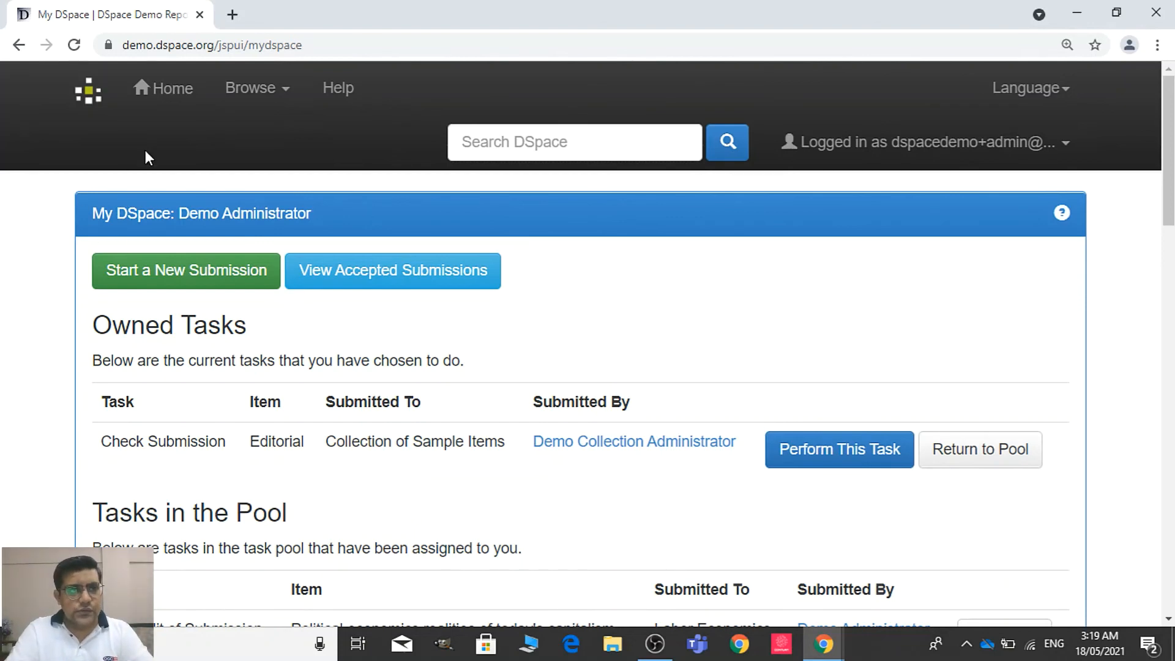
# Go to the repository home page, open the Faculty of Arts community and its PGD Institute of Economics sub-community to check for the approved book
pyautogui.click(173, 104)
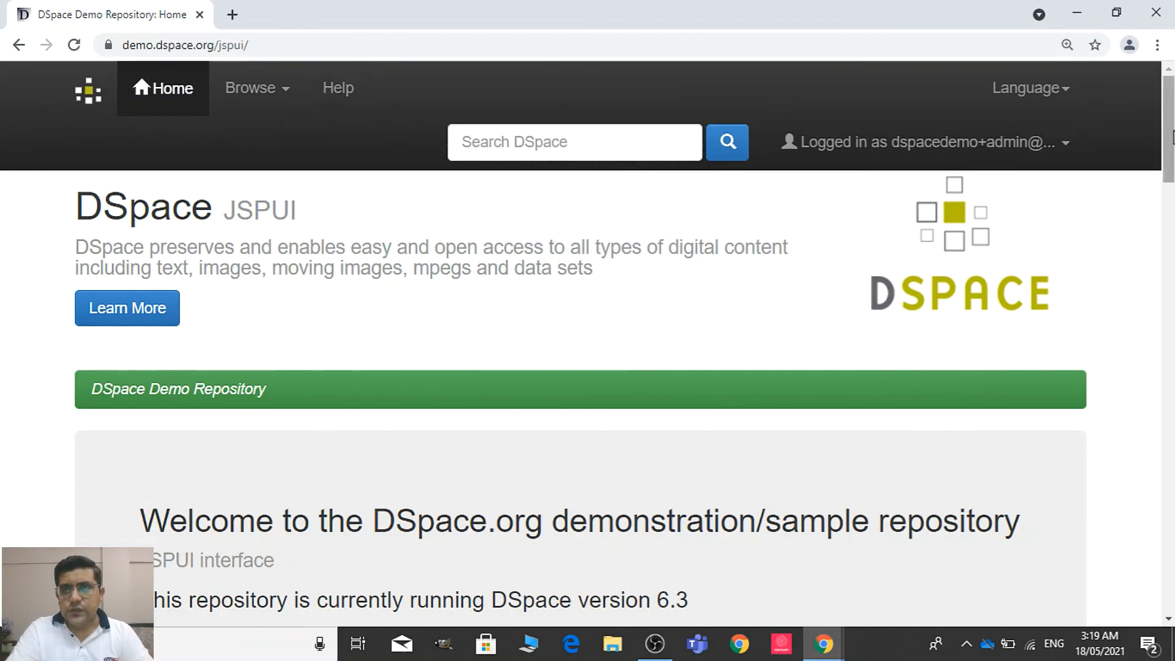
pyautogui.scroll(-8, 809, 199)
pyautogui.scroll(-15, 612, 398)
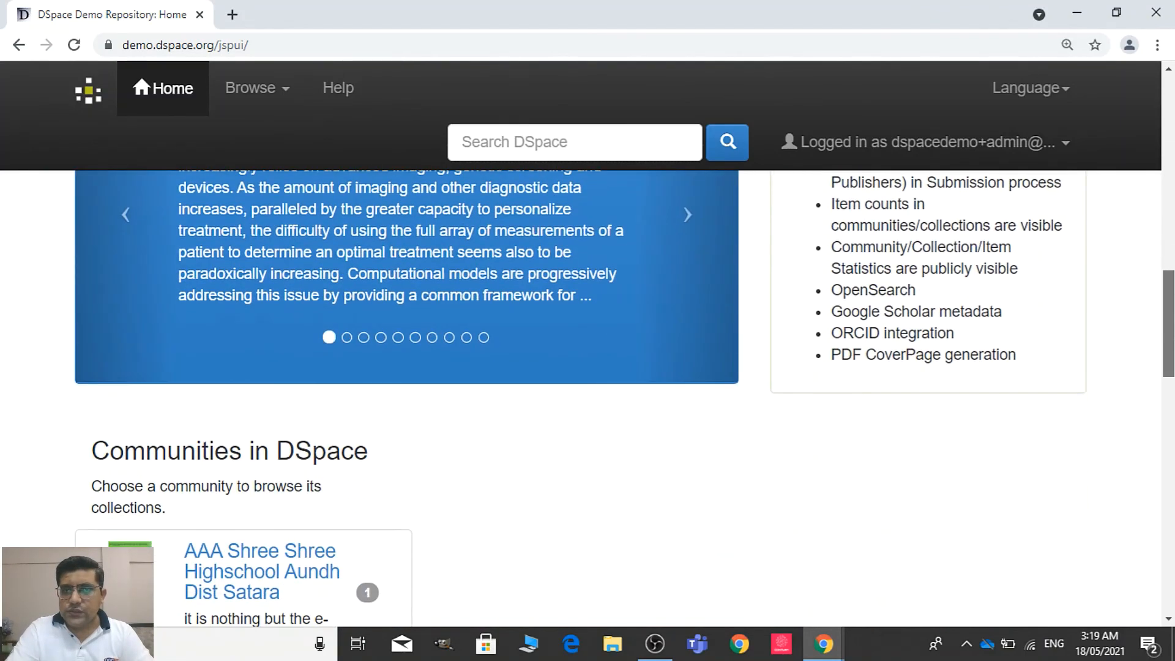
pyautogui.scroll(-5, 612, 398)
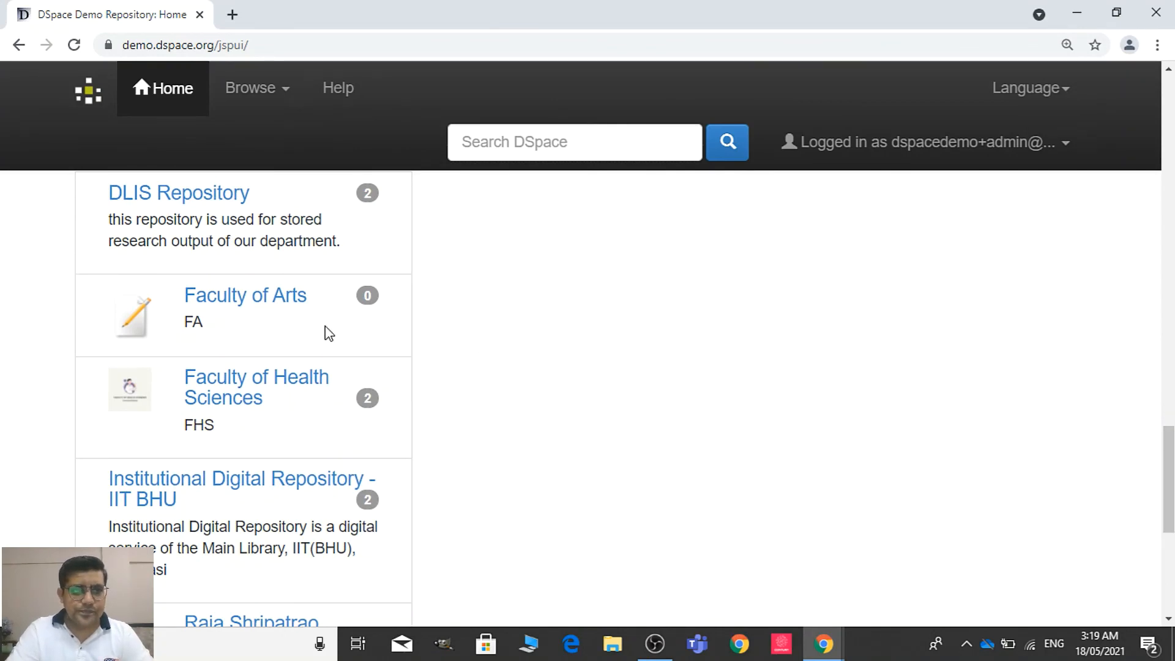
pyautogui.click(283, 305)
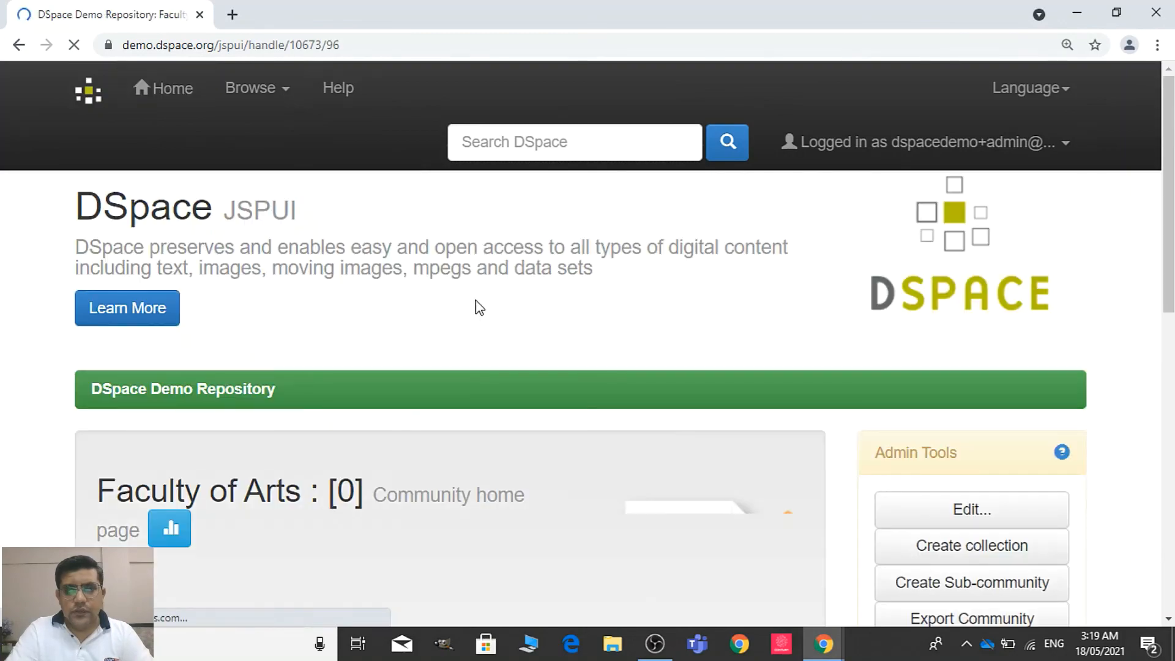
pyautogui.scroll(-3, 1168, 245)
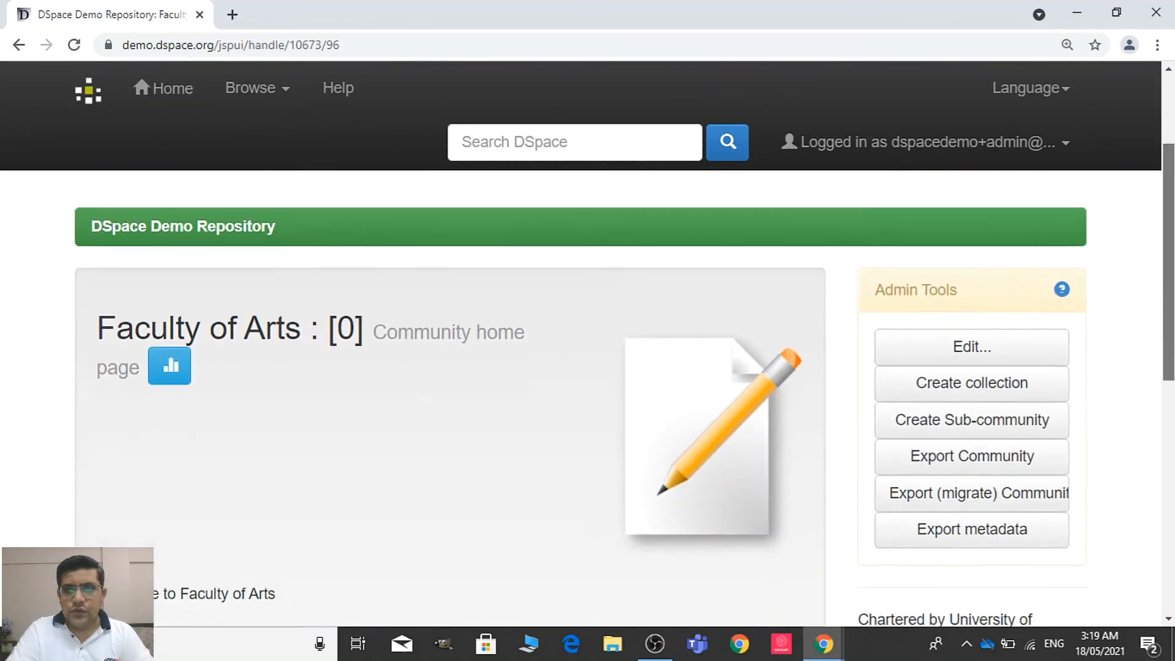
pyautogui.scroll(-6, 667, 447)
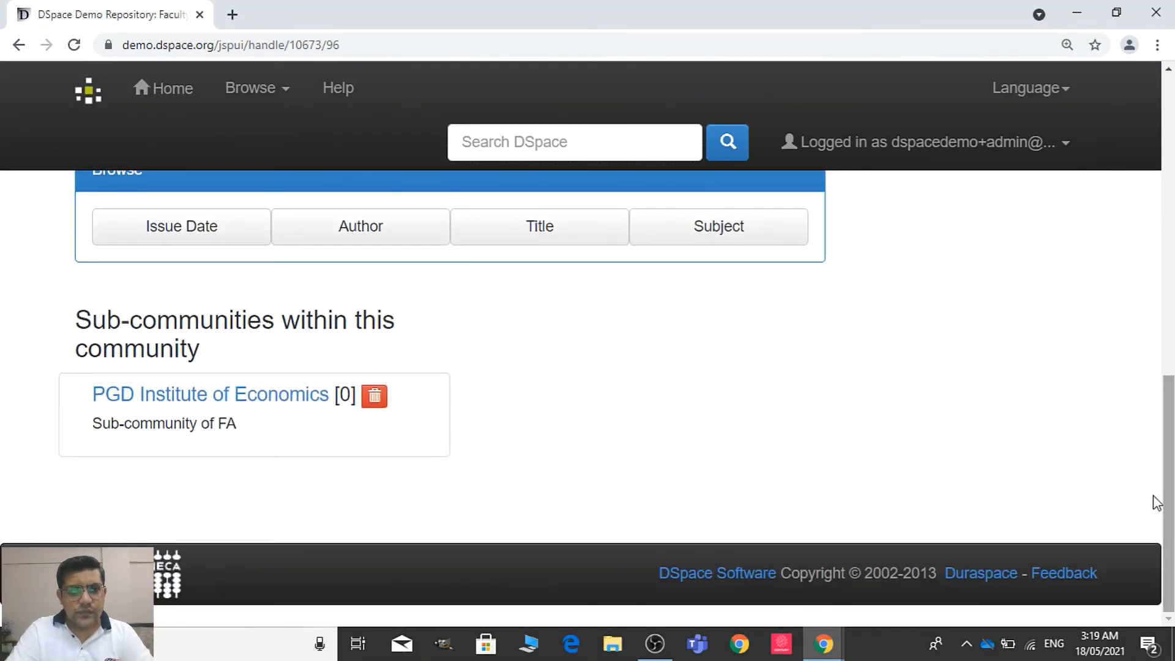
pyautogui.click(297, 396)
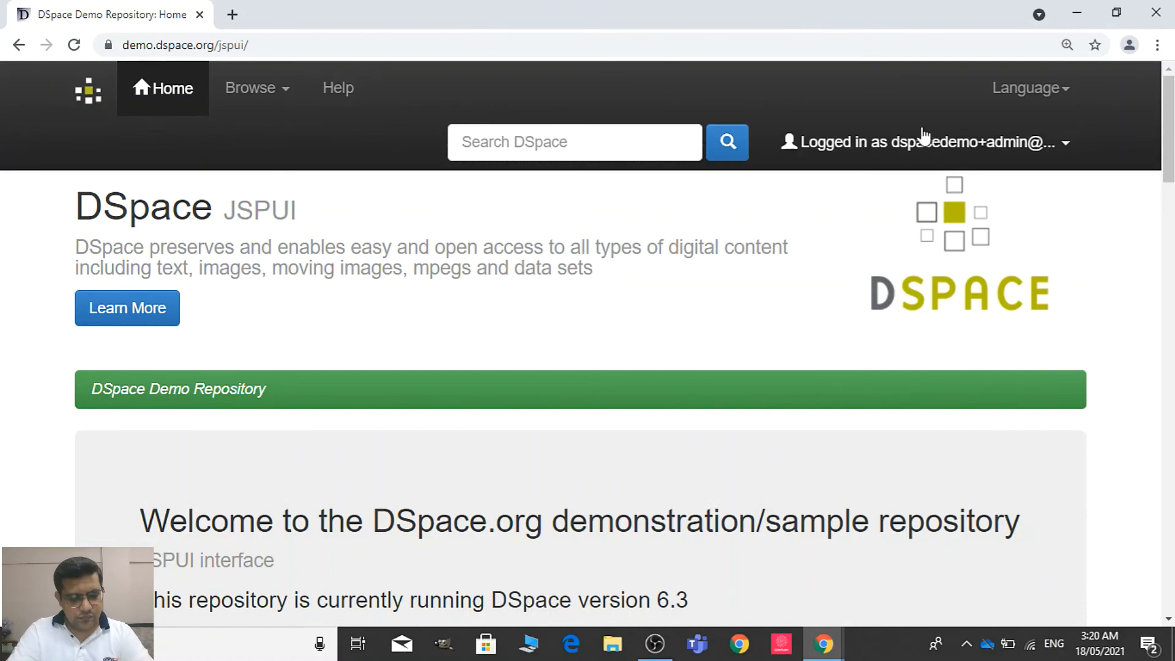
# Reopen the Faculty of Arts community from the home page's community list and check the item count of its sub-community
pyautogui.moveTo(1173, 114); pyautogui.dragTo(1165, 331)
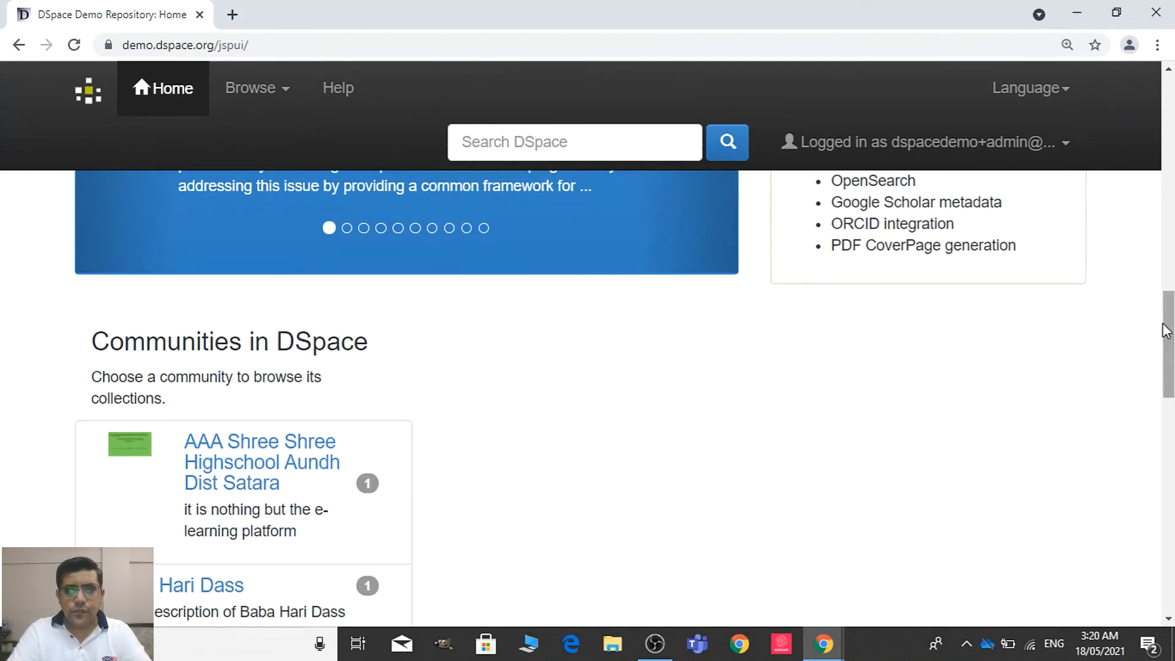
pyautogui.moveTo(1165, 320); pyautogui.dragTo(1168, 449)
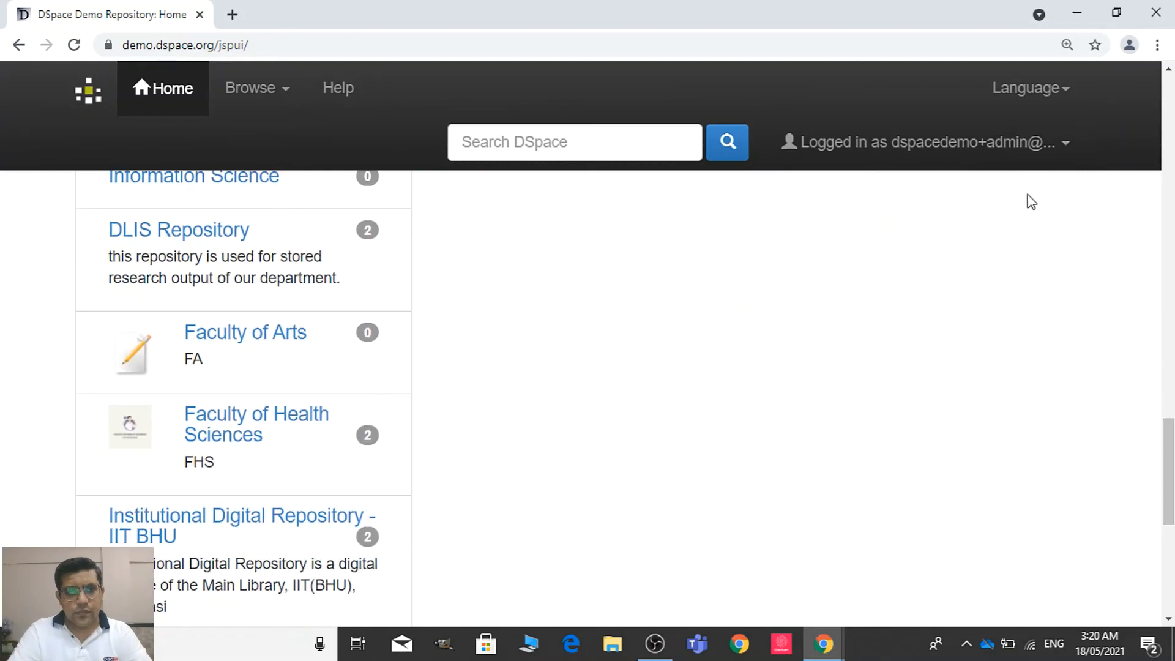
pyautogui.click(299, 337)
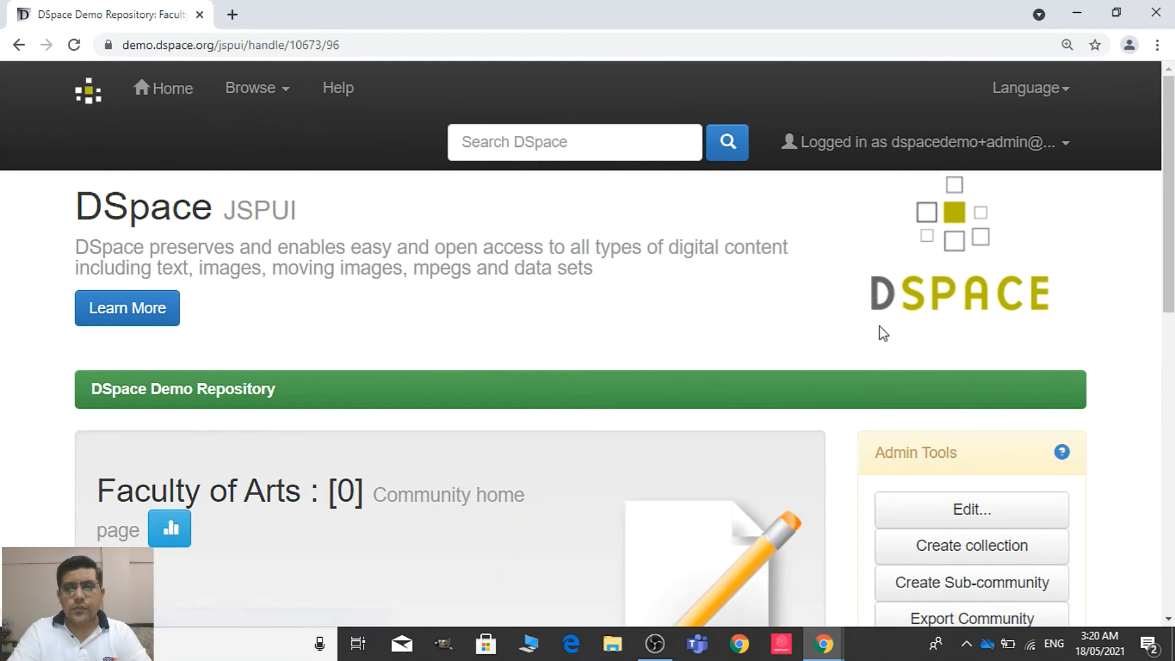
pyautogui.moveTo(1169, 248); pyautogui.dragTo(1171, 533)
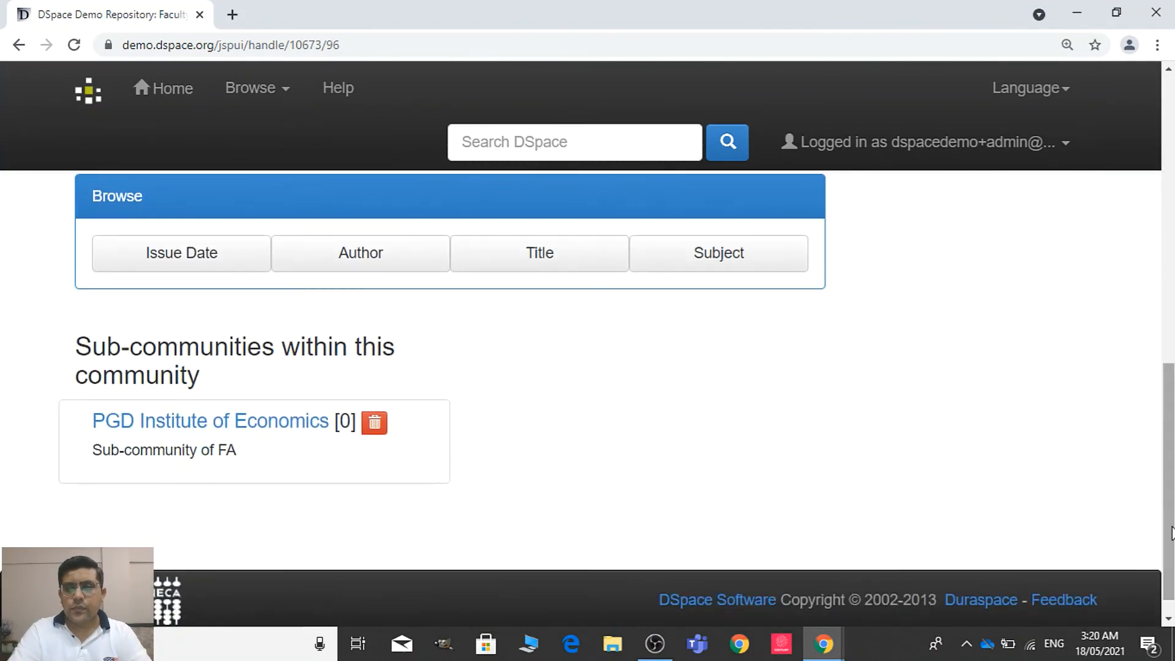
# Open My DSpace, take the final edit task for the Labor Economics book from the pool, and accept it
pyautogui.click(1009, 147)
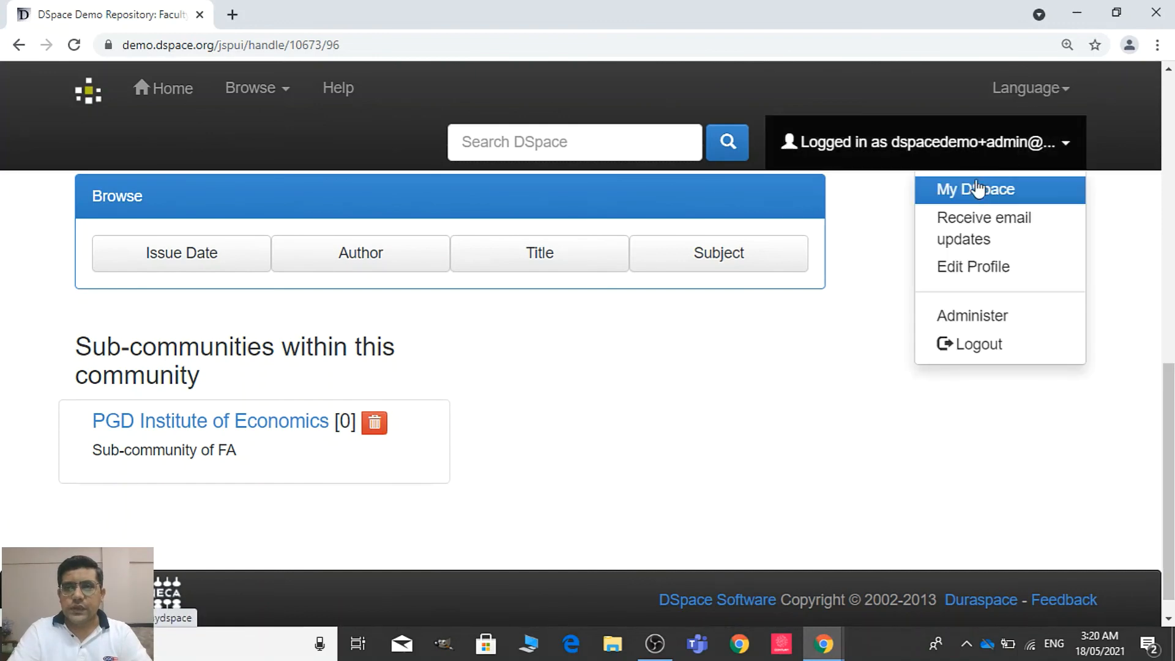
pyautogui.click(951, 189)
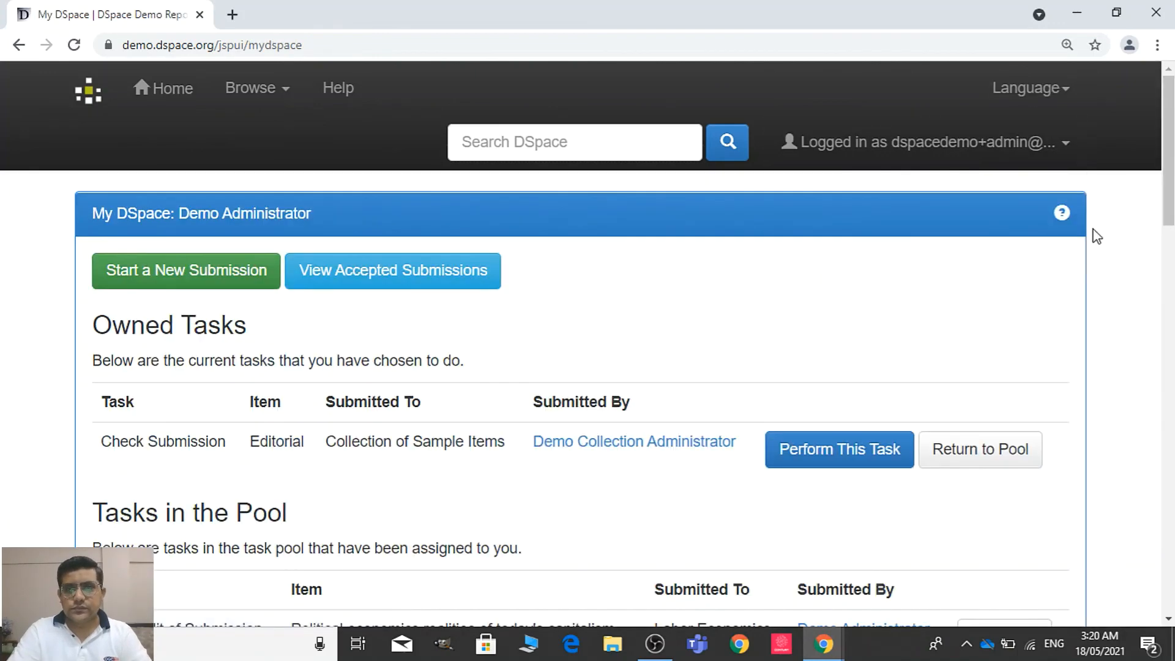
pyautogui.moveTo(1170, 202); pyautogui.dragTo(1169, 294)
pyautogui.click(1001, 307)
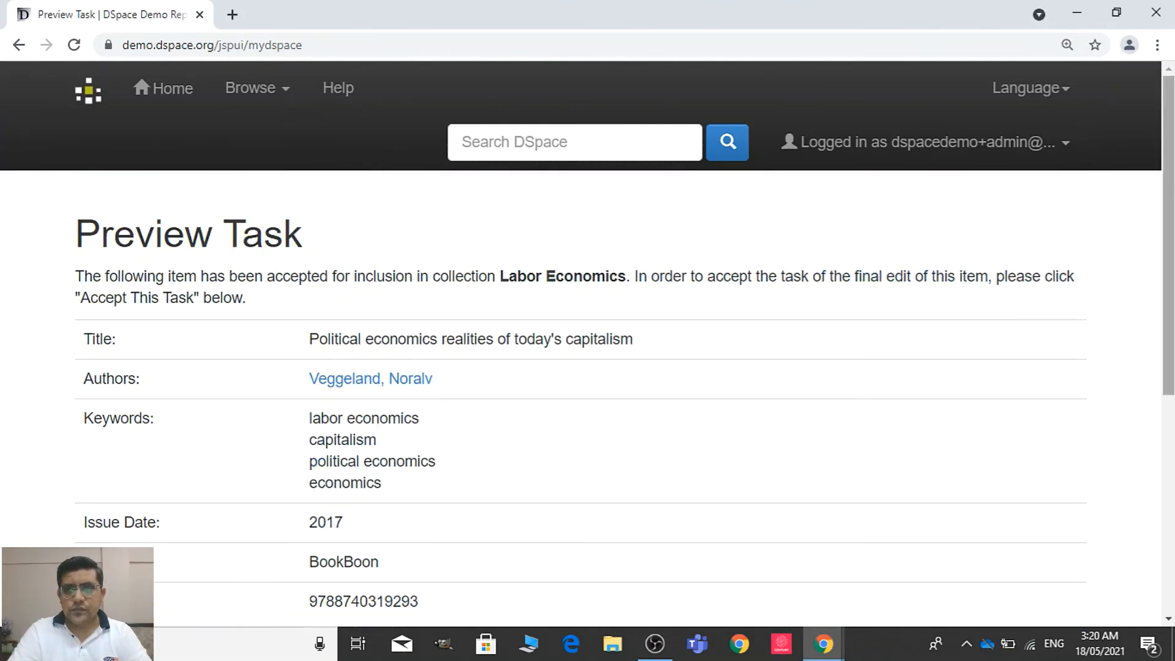
pyautogui.scroll(-6, 1003, 367)
pyautogui.click(1007, 508)
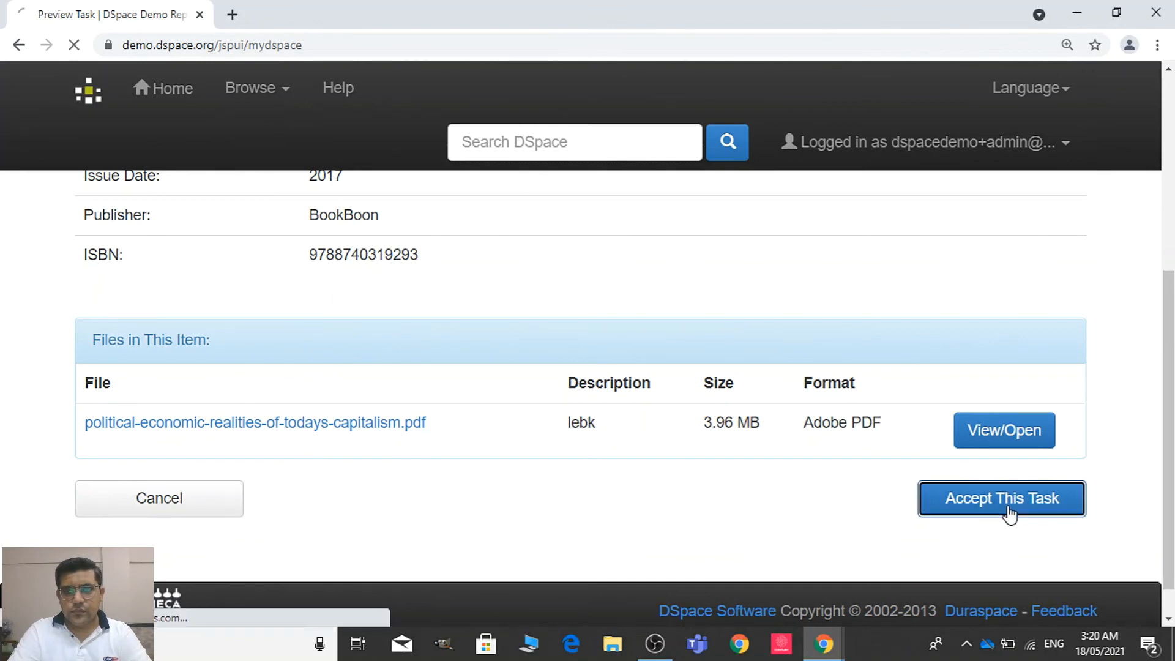
# Commit the Labor Economics book to the archive without editing its metadata
pyautogui.scroll(-5, 1153, 331)
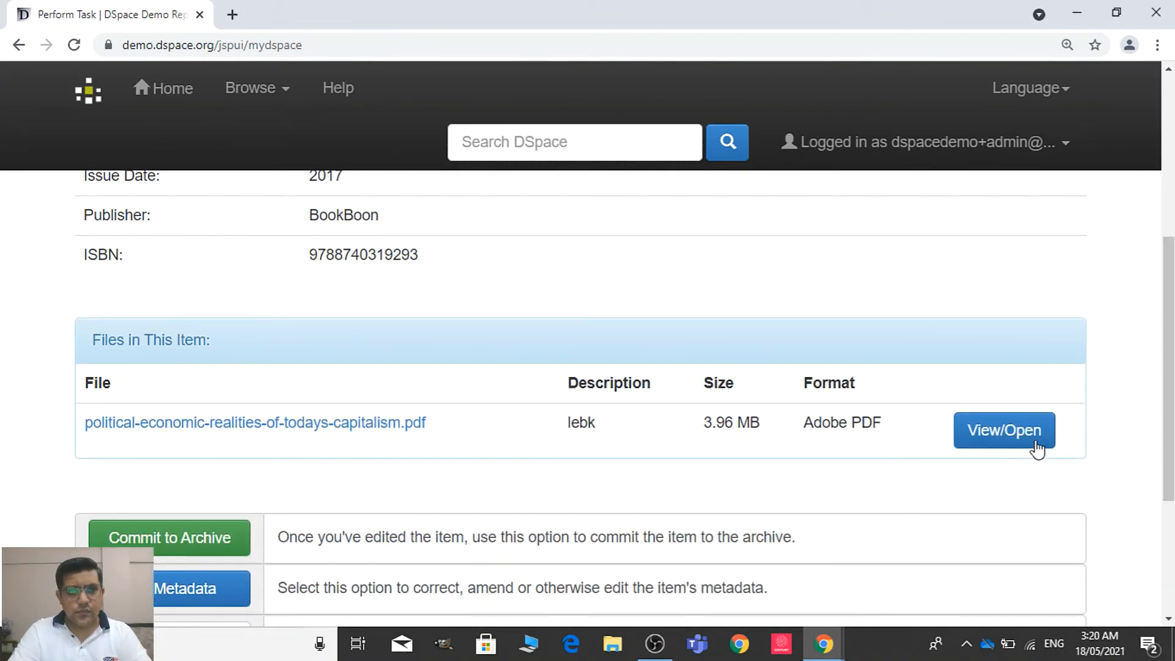
pyautogui.scroll(-3, 1004, 392)
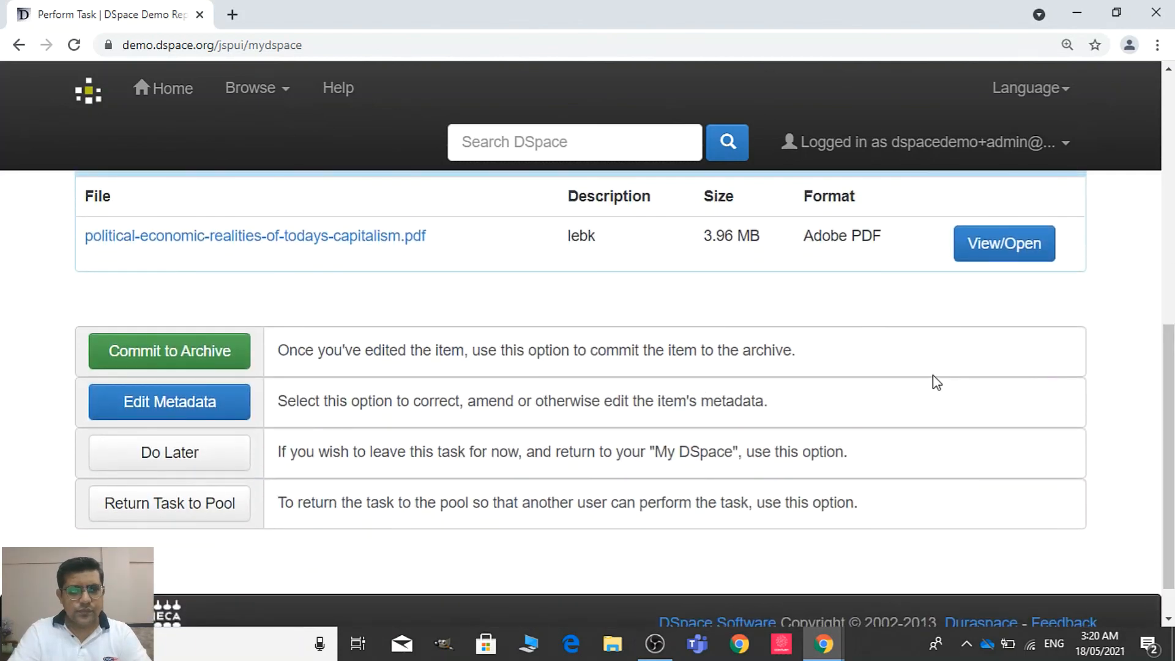
pyautogui.click(167, 361)
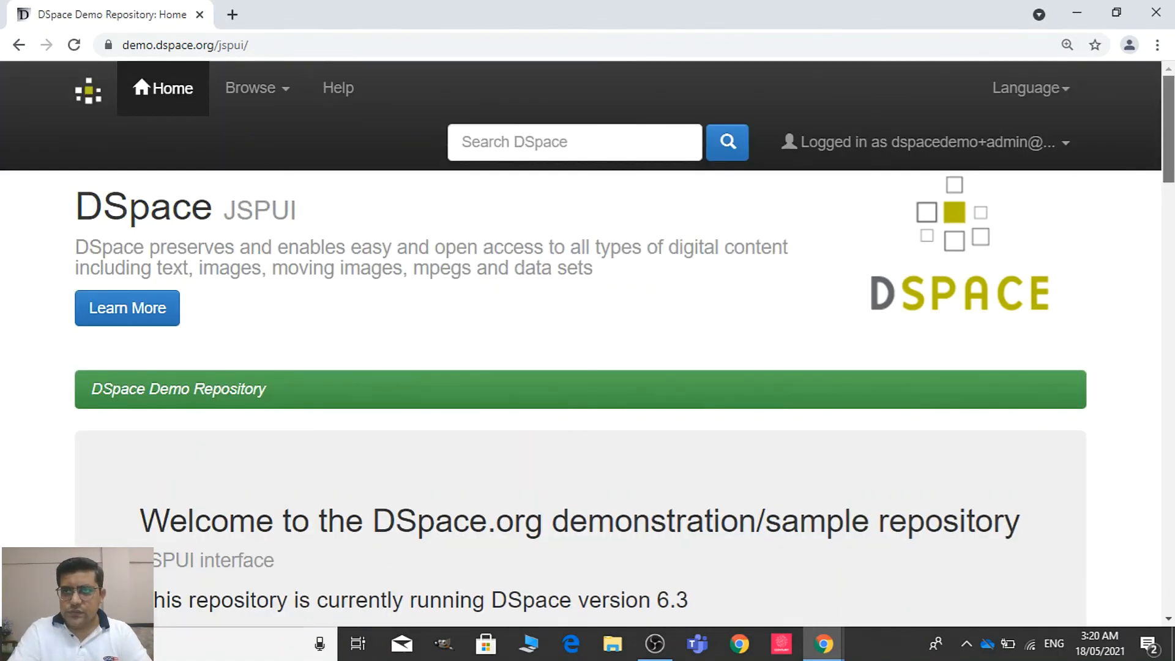
# Browse the Communities and Collections list to Faculty of Arts and open the Labor Economics collection under PGD Institute of Economics
pyautogui.scroll(-5, 1098, 194)
pyautogui.scroll(5, 588, 367)
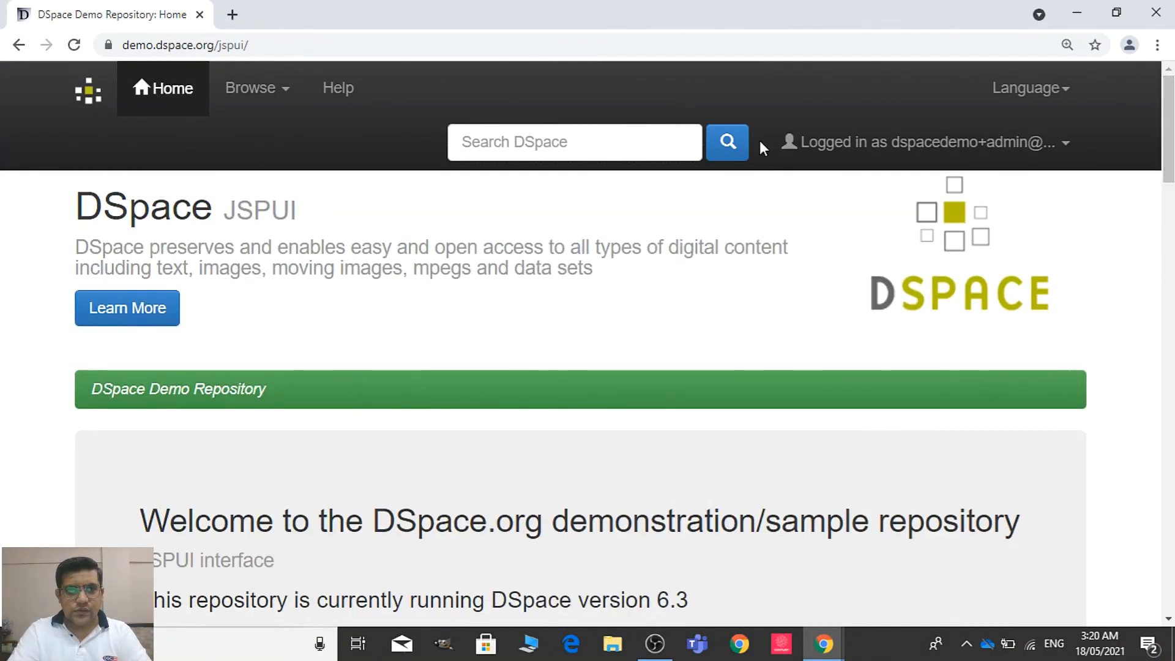
pyautogui.click(297, 101)
pyautogui.click(267, 146)
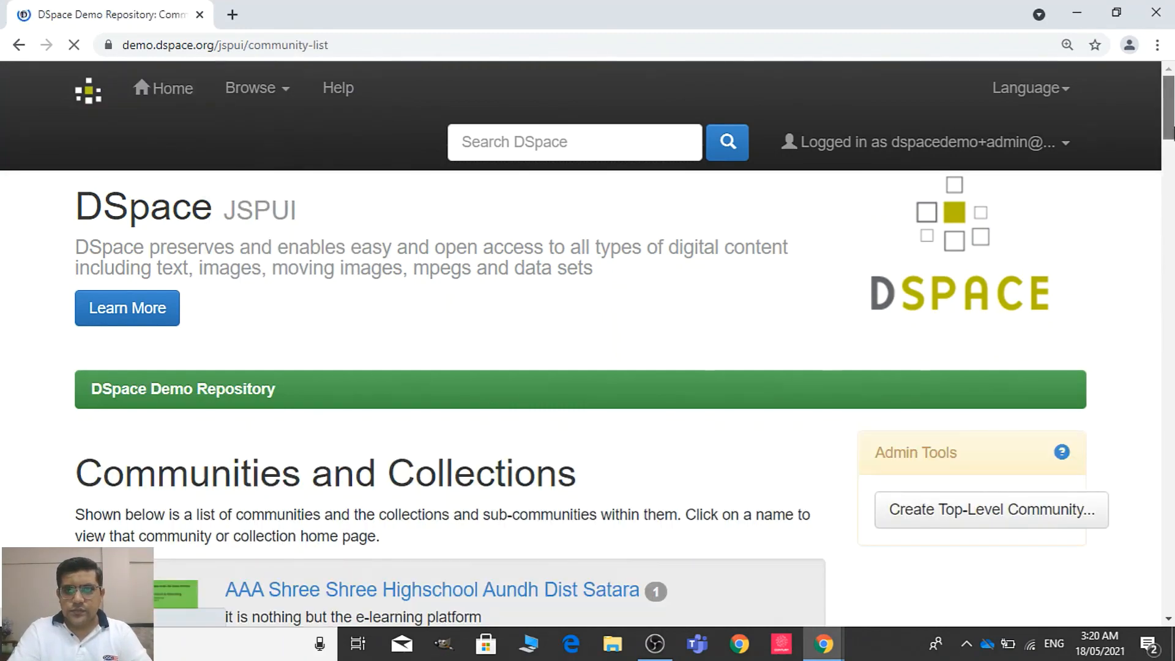
pyautogui.scroll(-2, 949, 178)
pyautogui.scroll(-12, 450, 398)
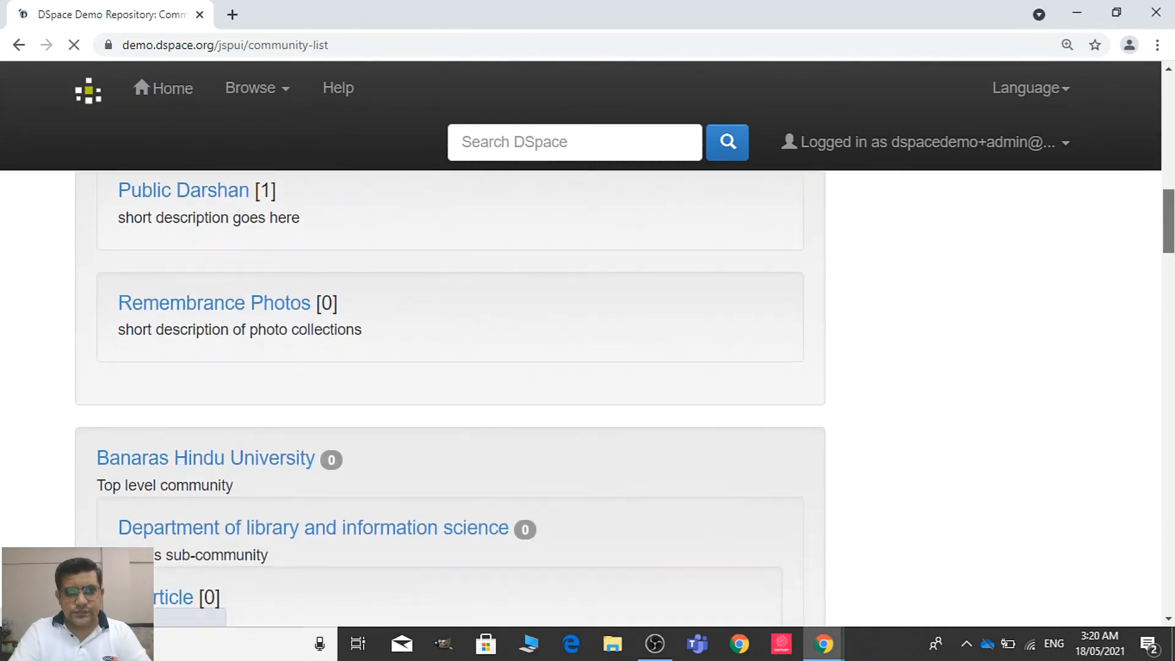
pyautogui.scroll(-6, 449, 397)
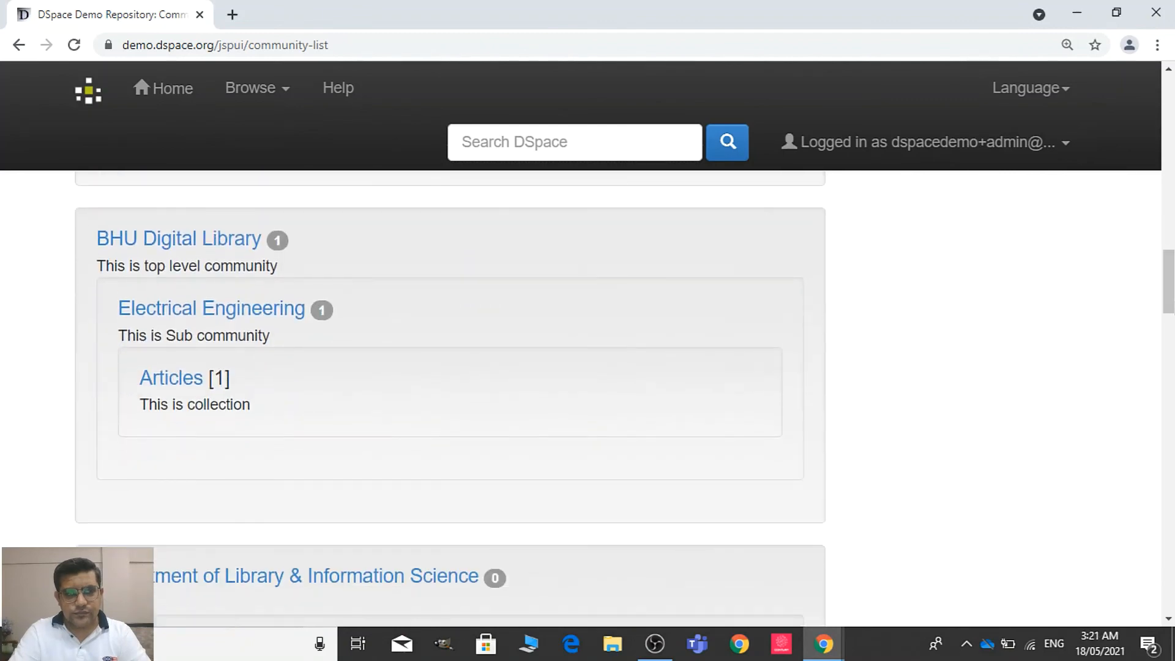
pyautogui.scroll(-5, 450, 397)
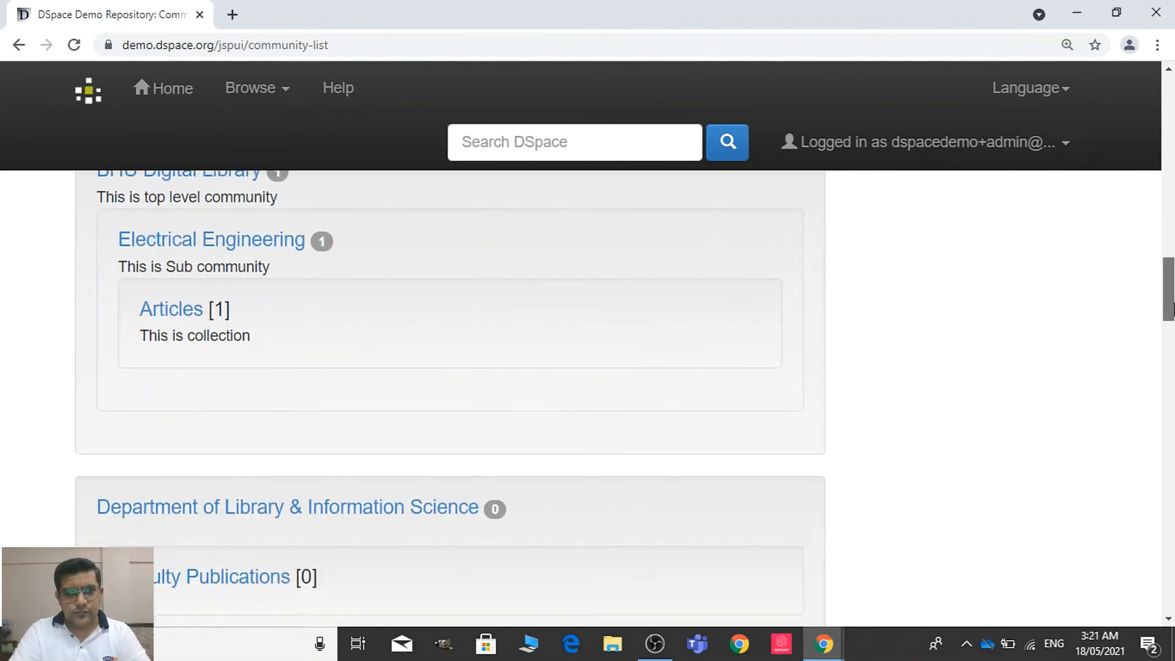
pyautogui.scroll(-7, 450, 398)
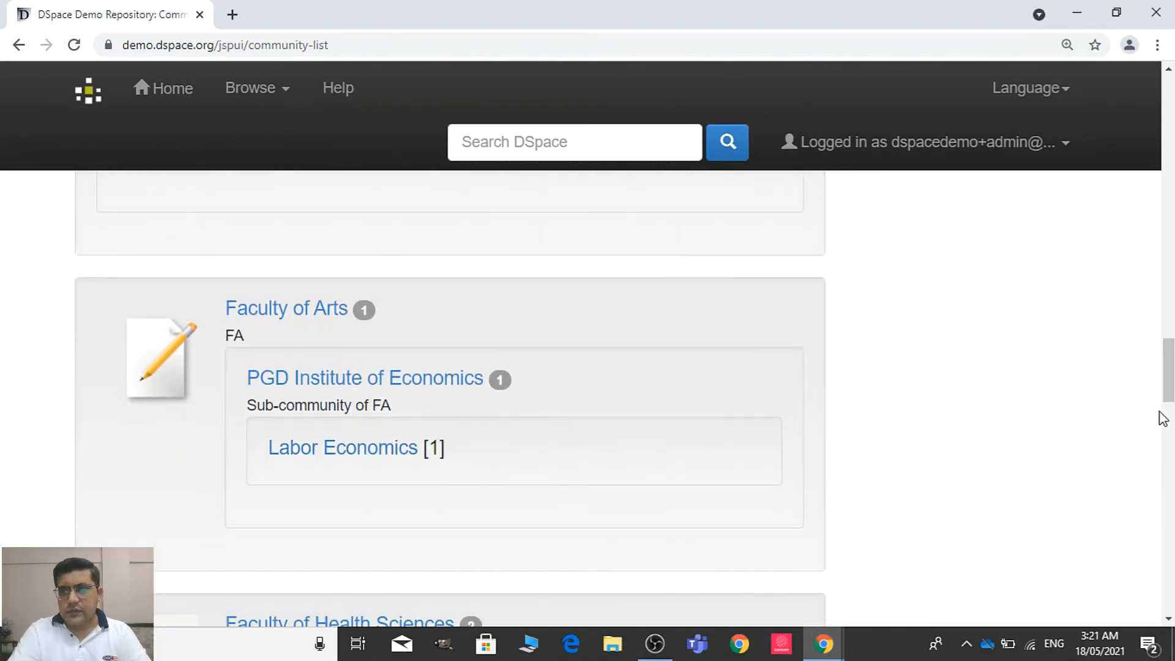
pyautogui.scroll(-4, 1163, 398)
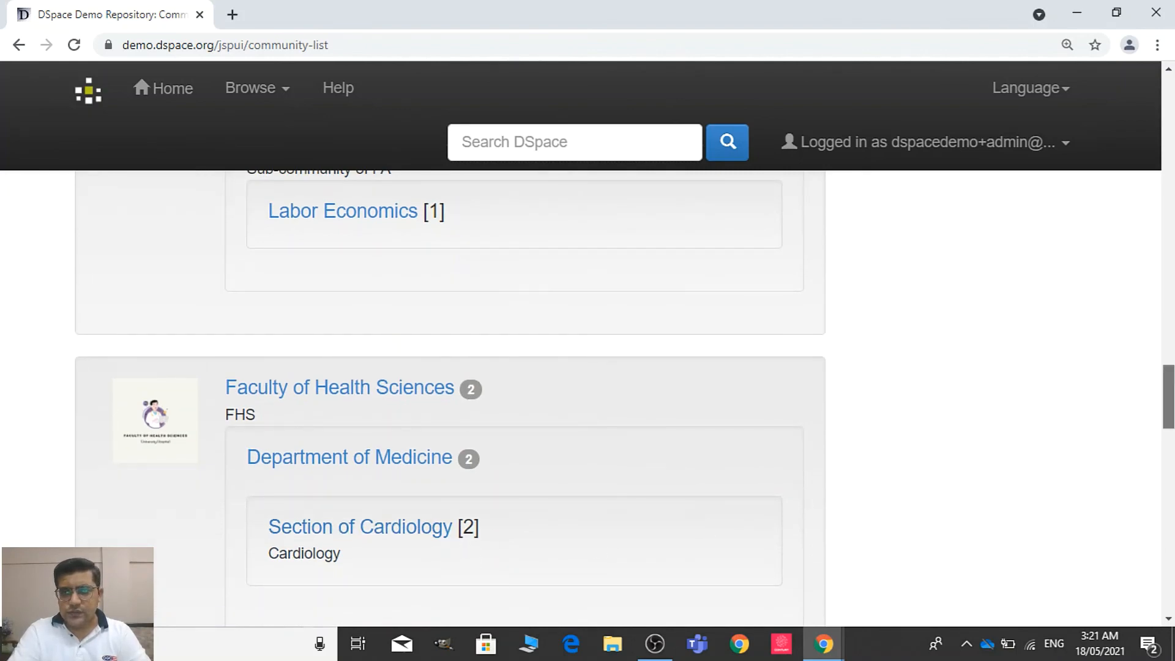
pyautogui.scroll(3, 734, 480)
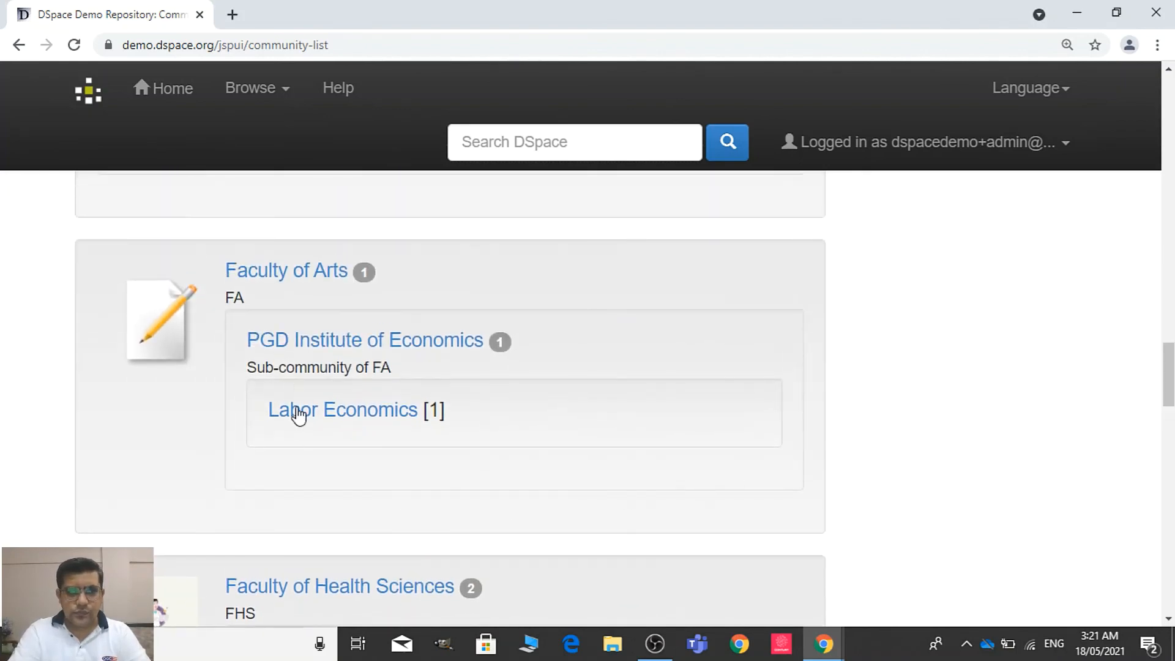
pyautogui.click(301, 417)
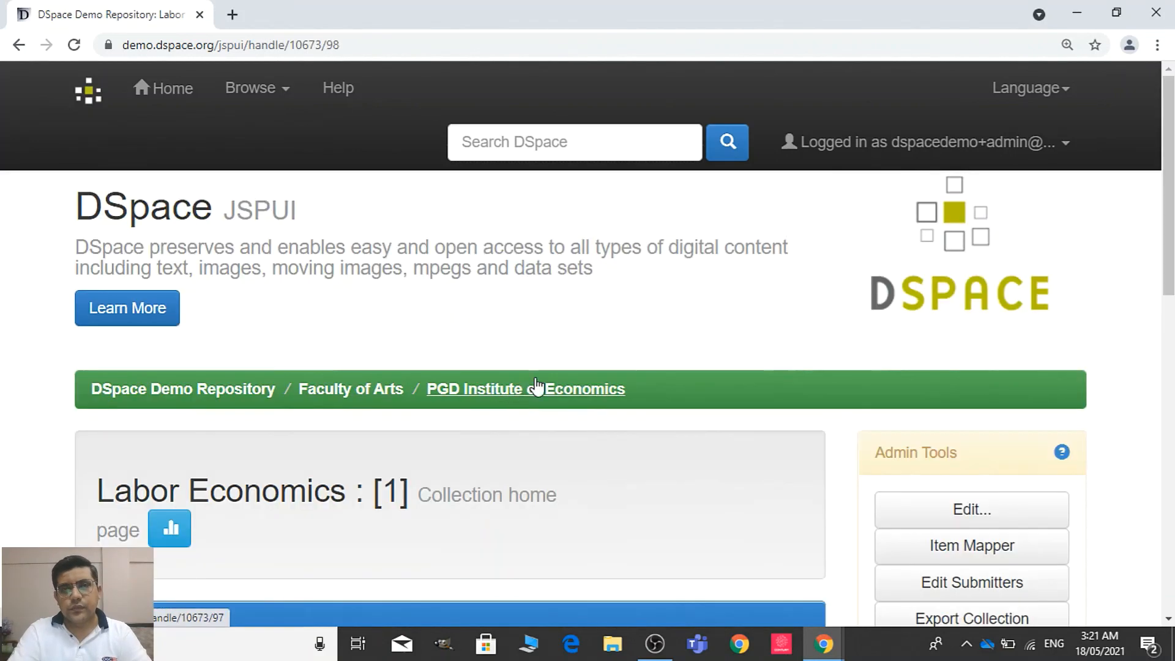
# Open the item "Political economics realities of today's capitalism" in the collection and review its metadata, attached file and licence
pyautogui.scroll(-5, 1157, 228)
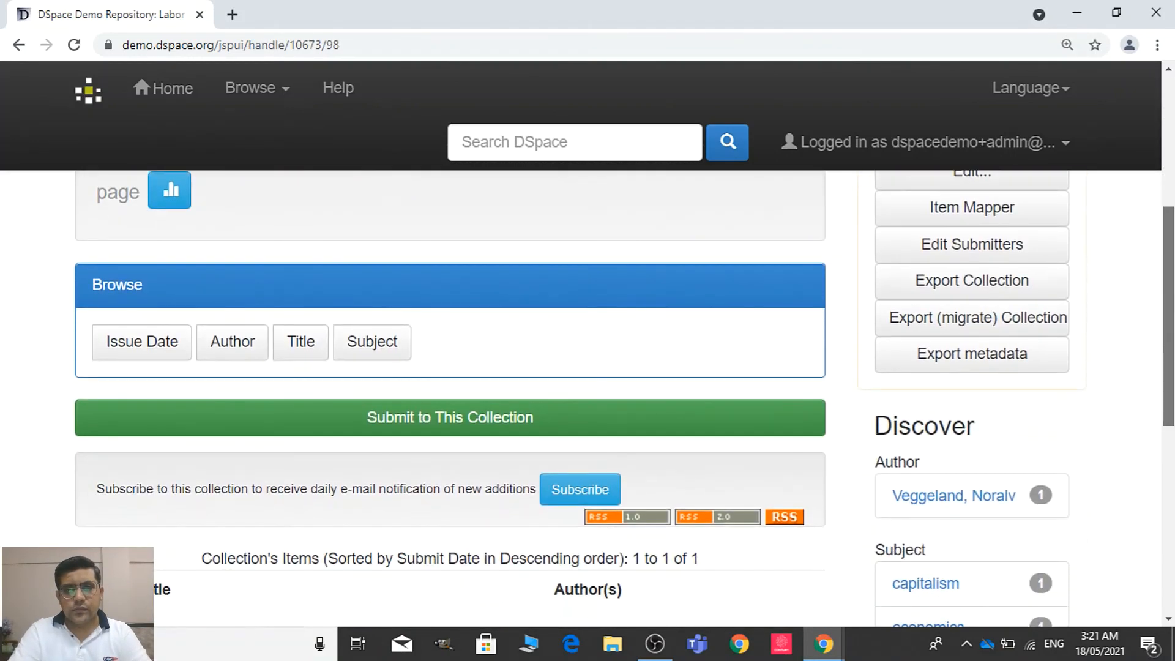
pyautogui.scroll(-4, 803, 441)
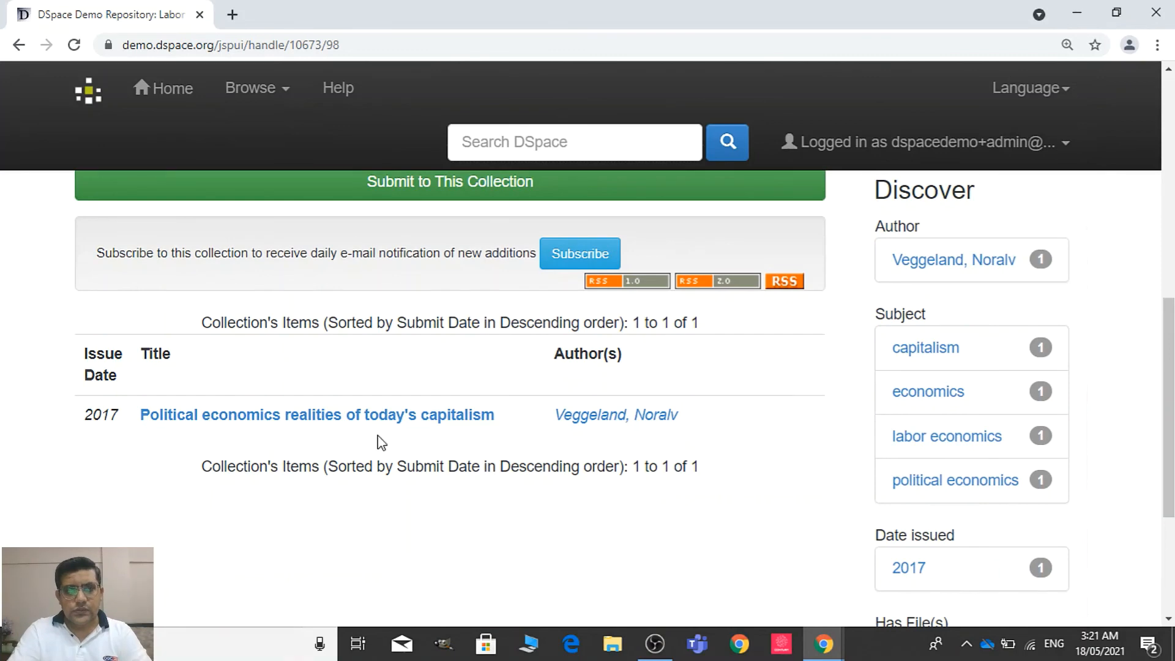
pyautogui.click(380, 417)
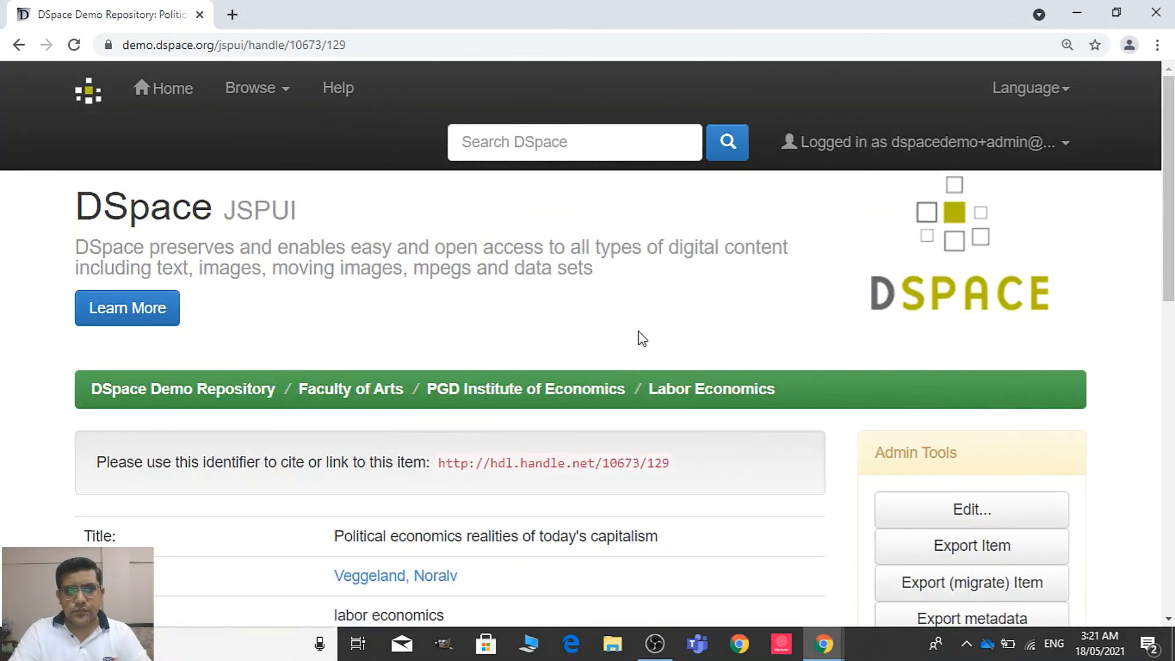
pyautogui.scroll(-8, 1168, 263)
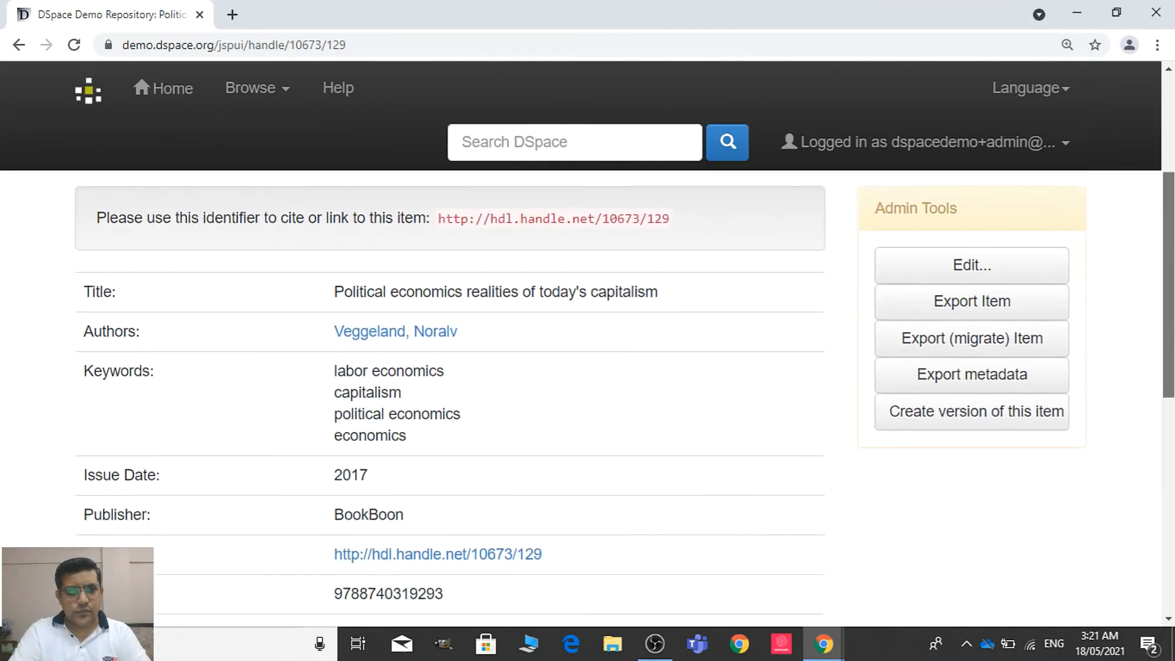
pyautogui.scroll(-2, 1144, 459)
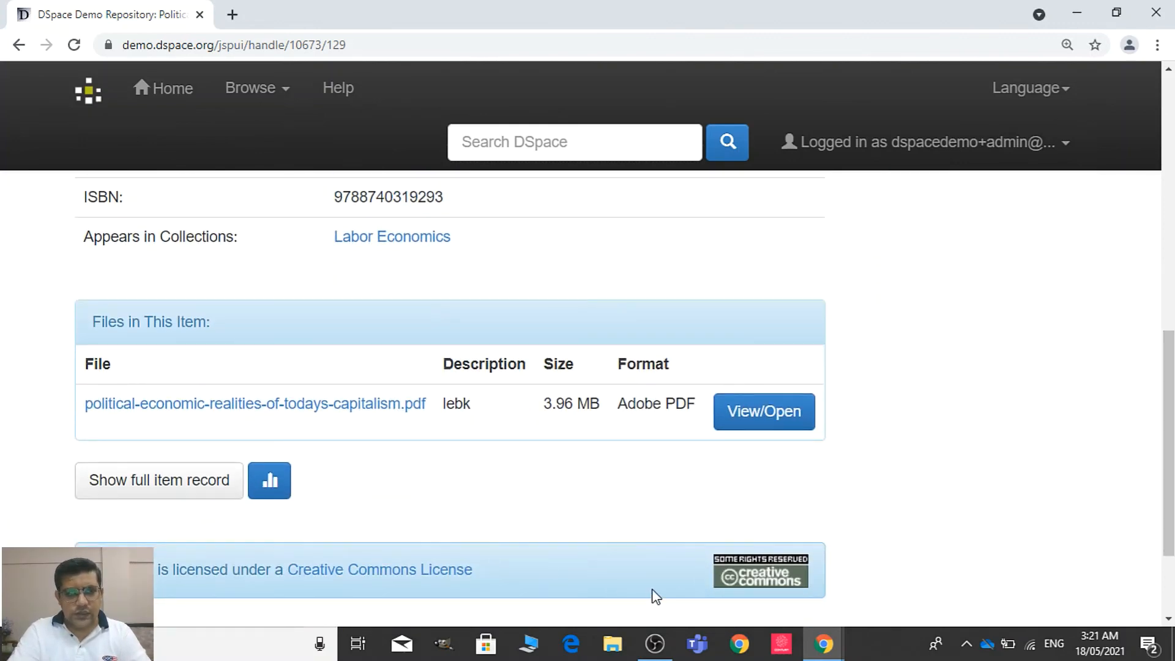
pyautogui.moveTo(1168, 422); pyautogui.dragTo(1171, 171)
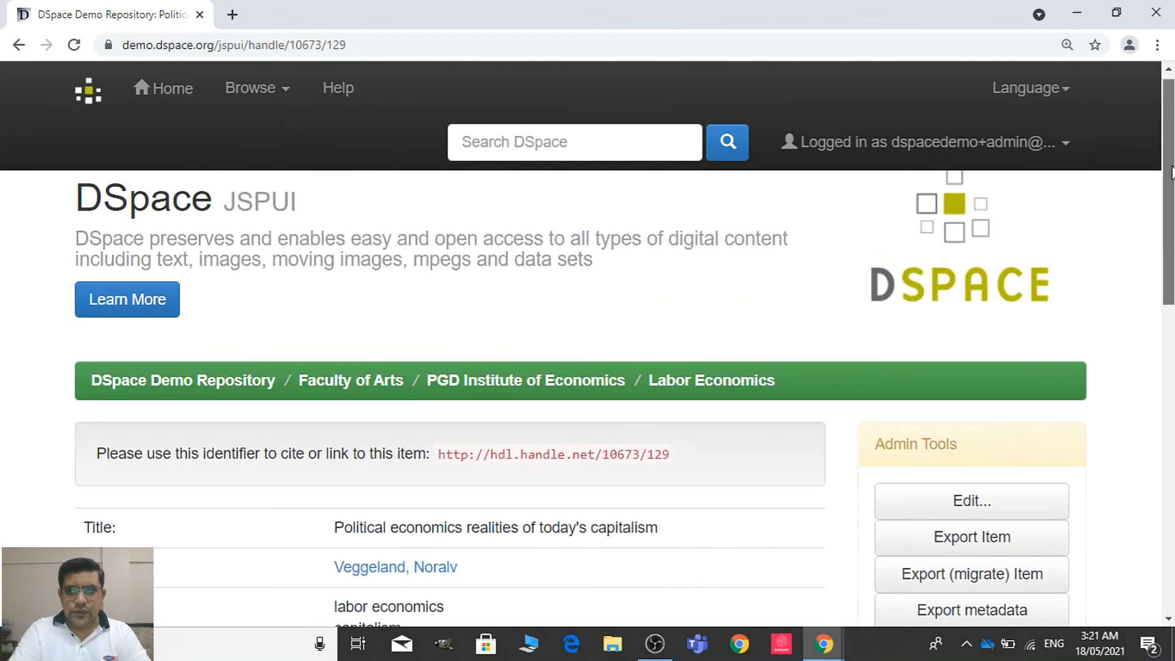
# Return to the Communities and Collections list, open the Section of Cardiology collection under Department of Medicine, and view its items
pyautogui.click(252, 87)
pyautogui.click(287, 147)
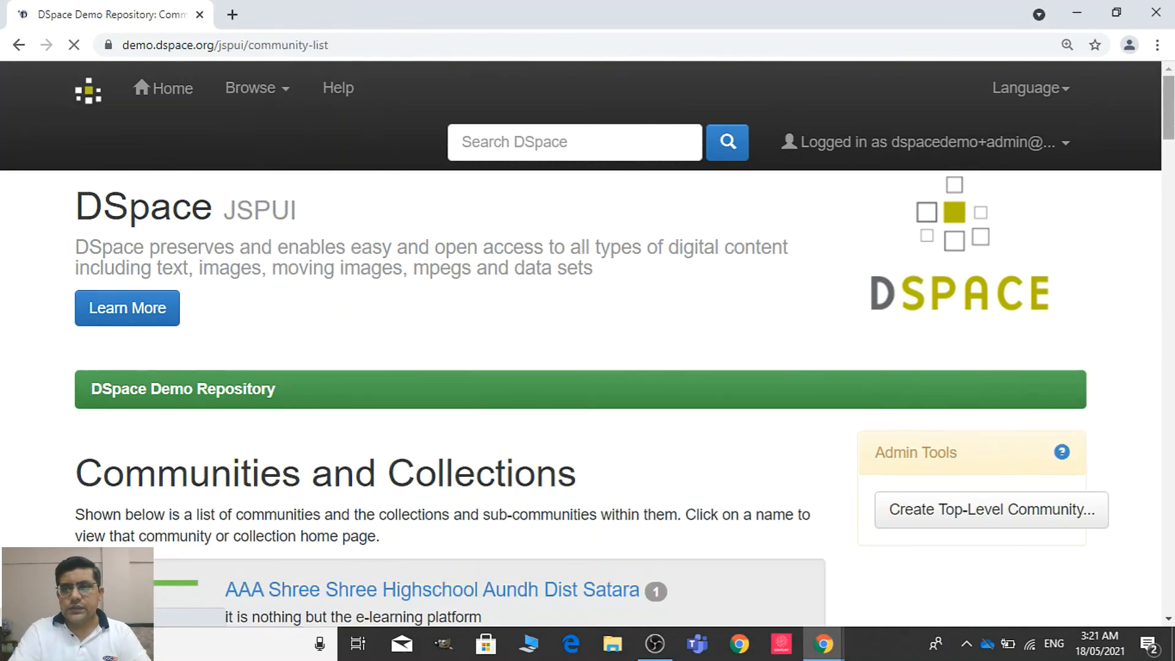
pyautogui.scroll(-10, 449, 397)
pyautogui.scroll(3, 450, 398)
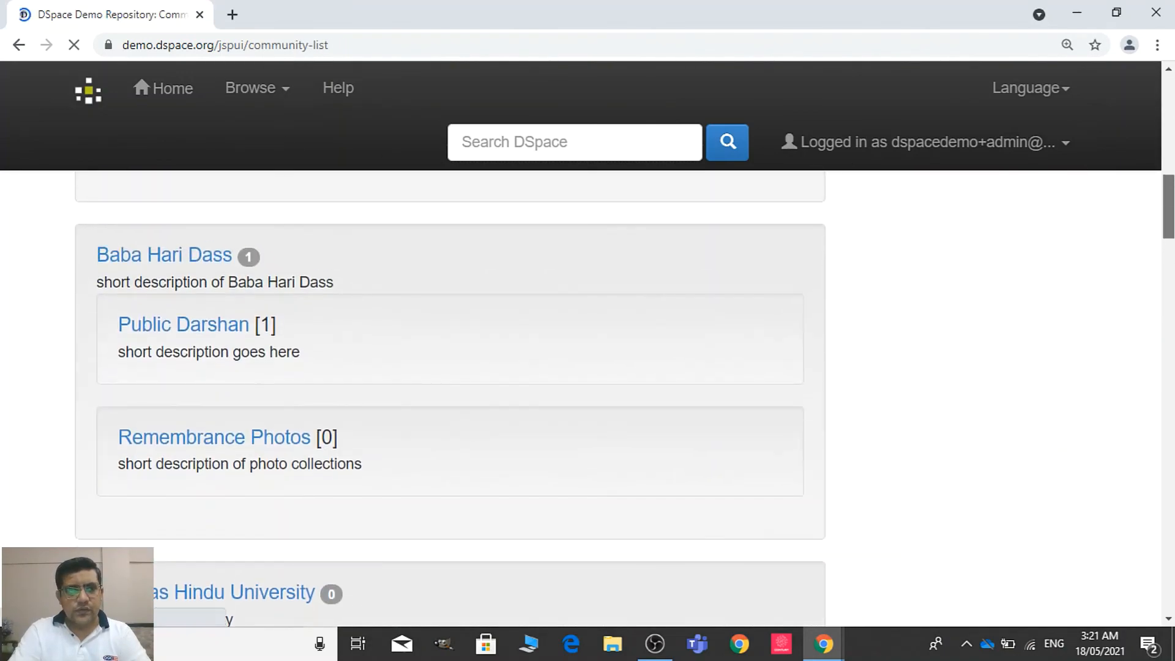
pyautogui.scroll(12, 450, 398)
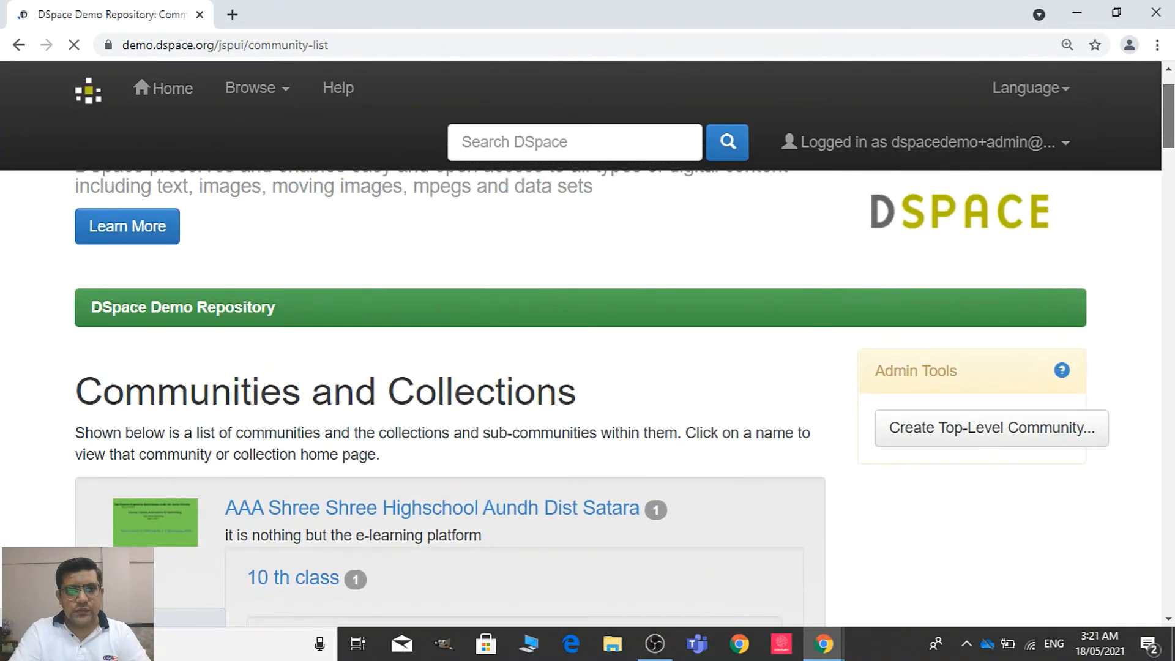
pyautogui.scroll(-15, 449, 398)
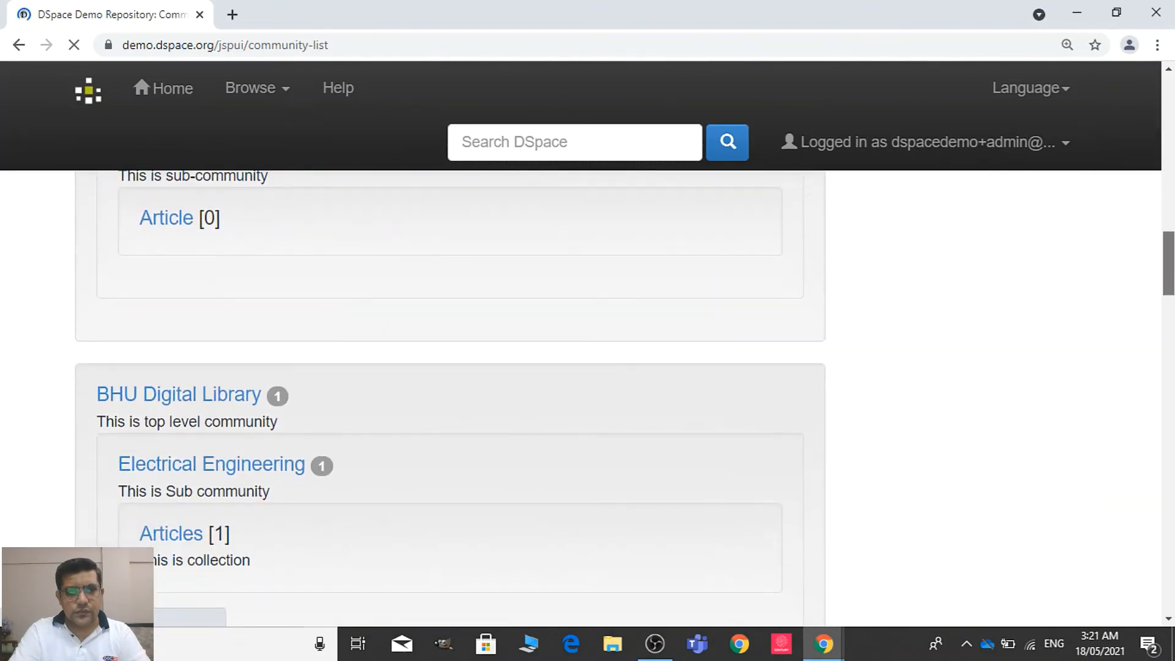
pyautogui.scroll(-15, 450, 398)
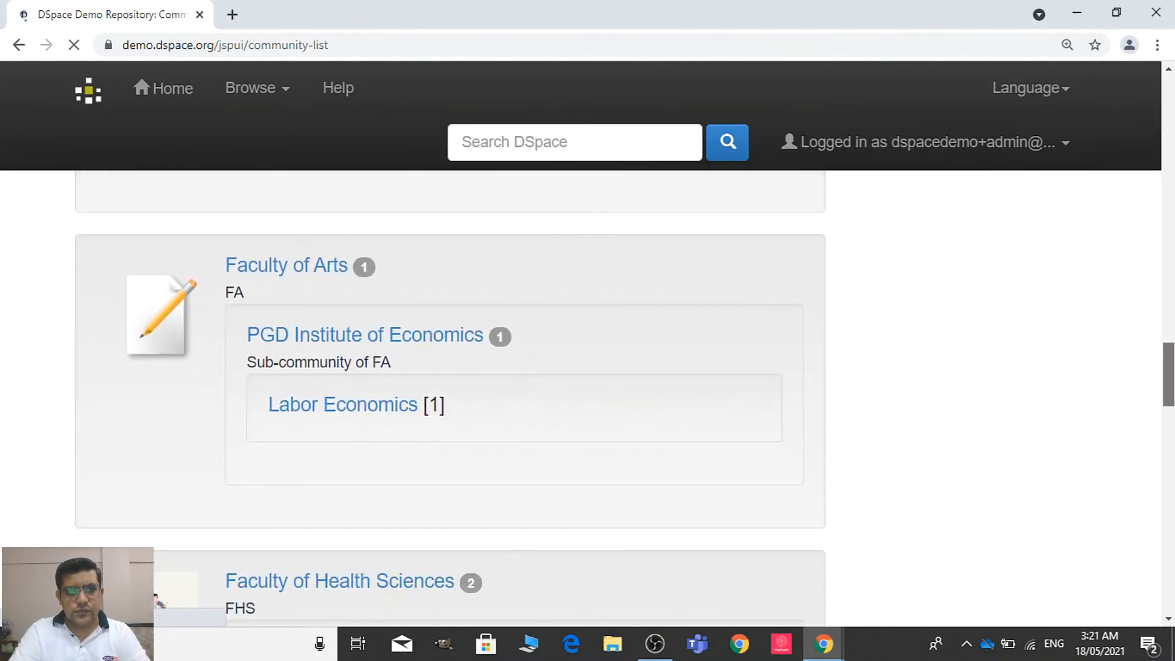
pyautogui.scroll(-8, 753, 434)
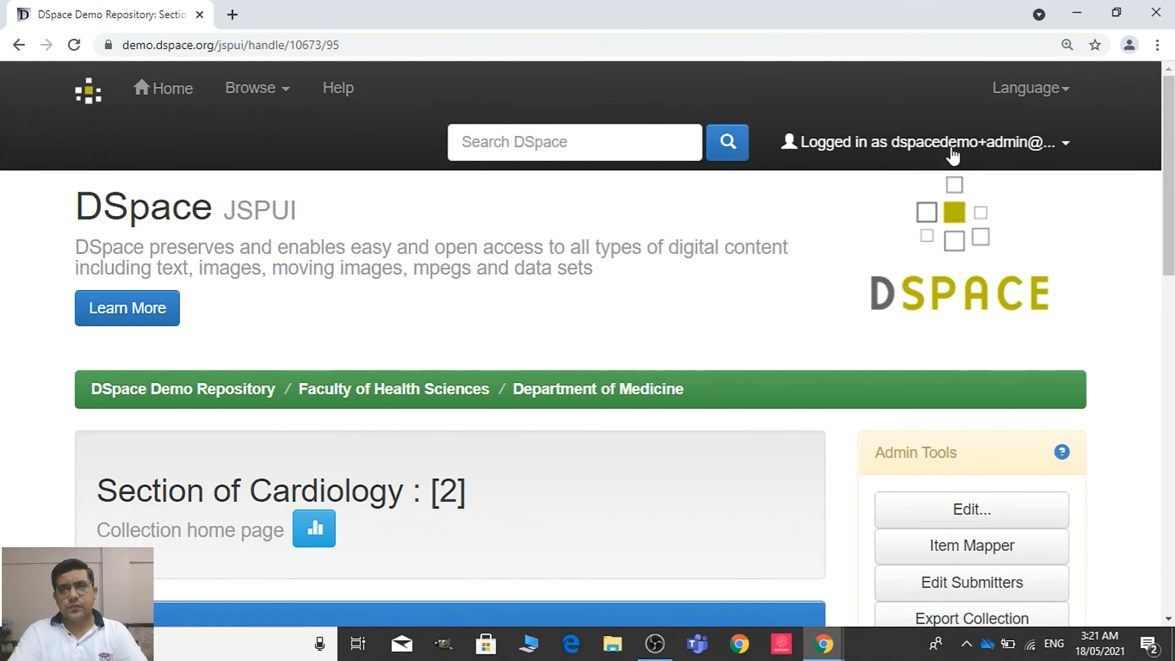
pyautogui.scroll(-9, 952, 157)
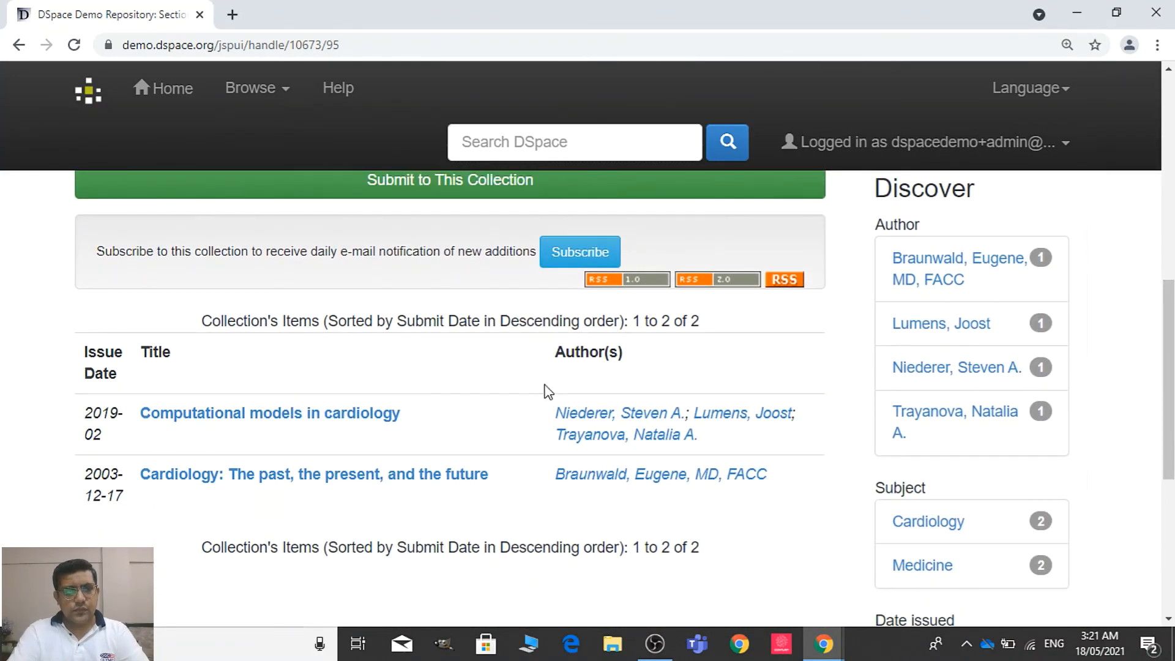
# Copy the word "cardiology" from the title "Computational models in cardiology" and open that item's record
pyautogui.moveTo(407, 419); pyautogui.dragTo(349, 409)
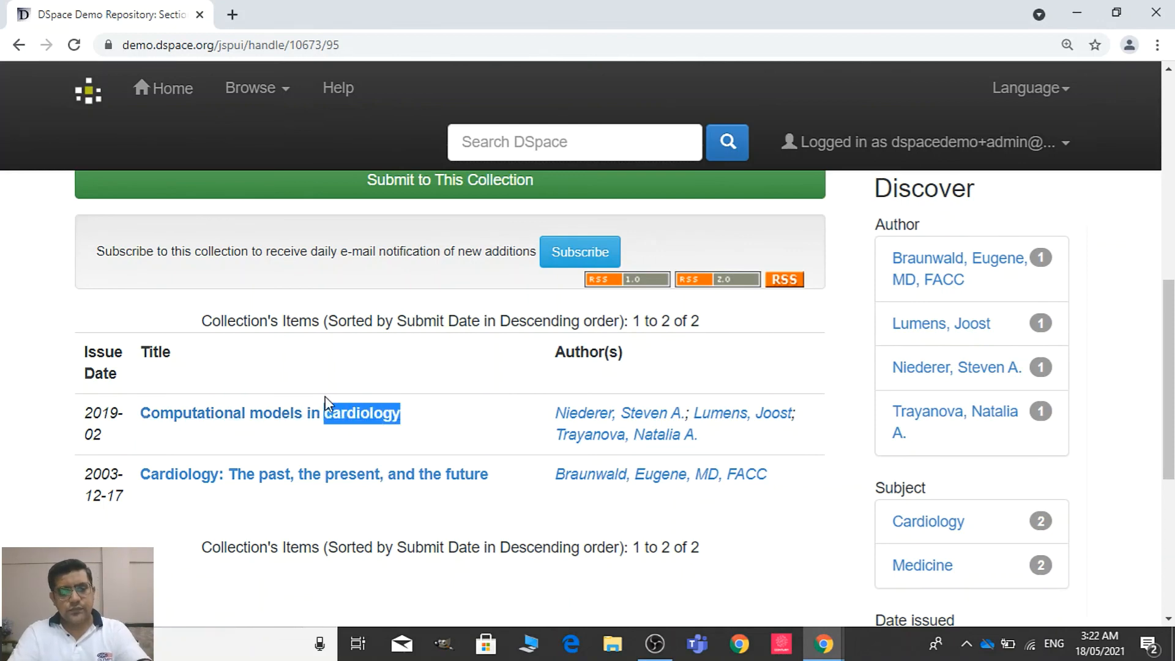
pyautogui.click(447, 438)
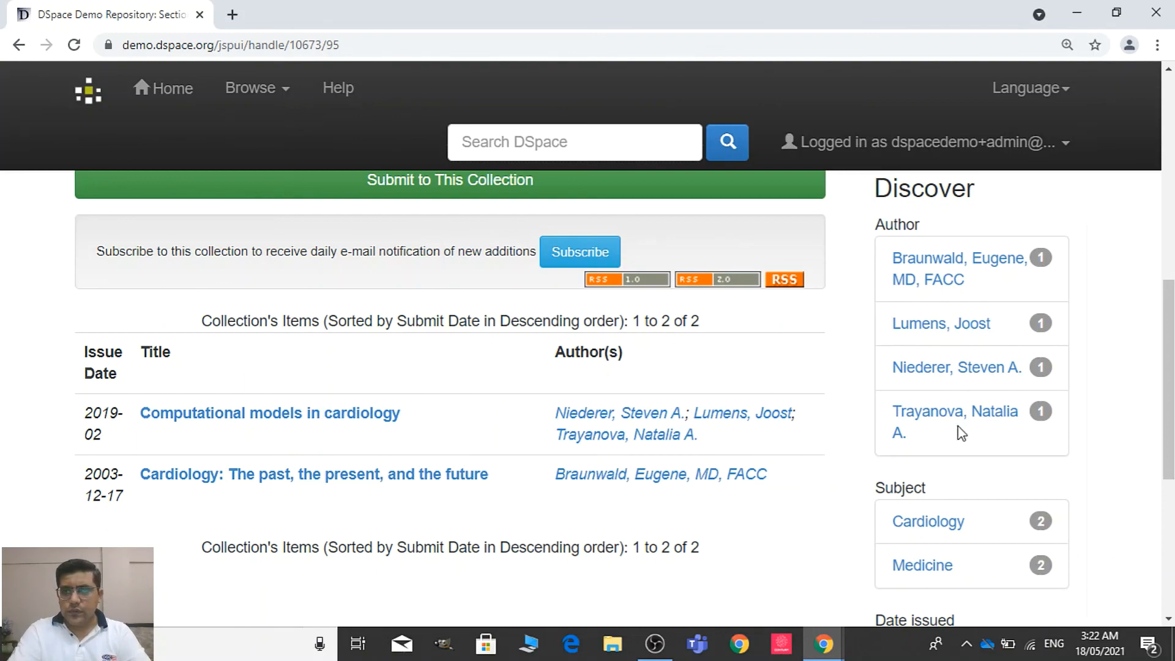
pyautogui.moveTo(1169, 337); pyautogui.dragTo(1169, 281)
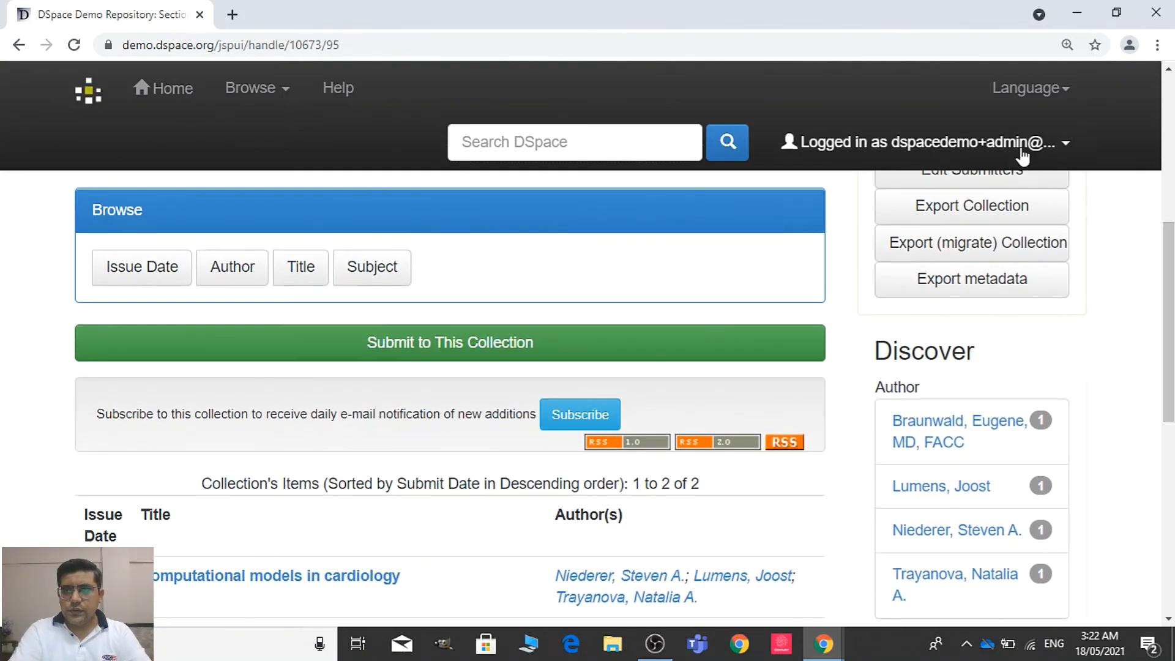
pyautogui.click(347, 575)
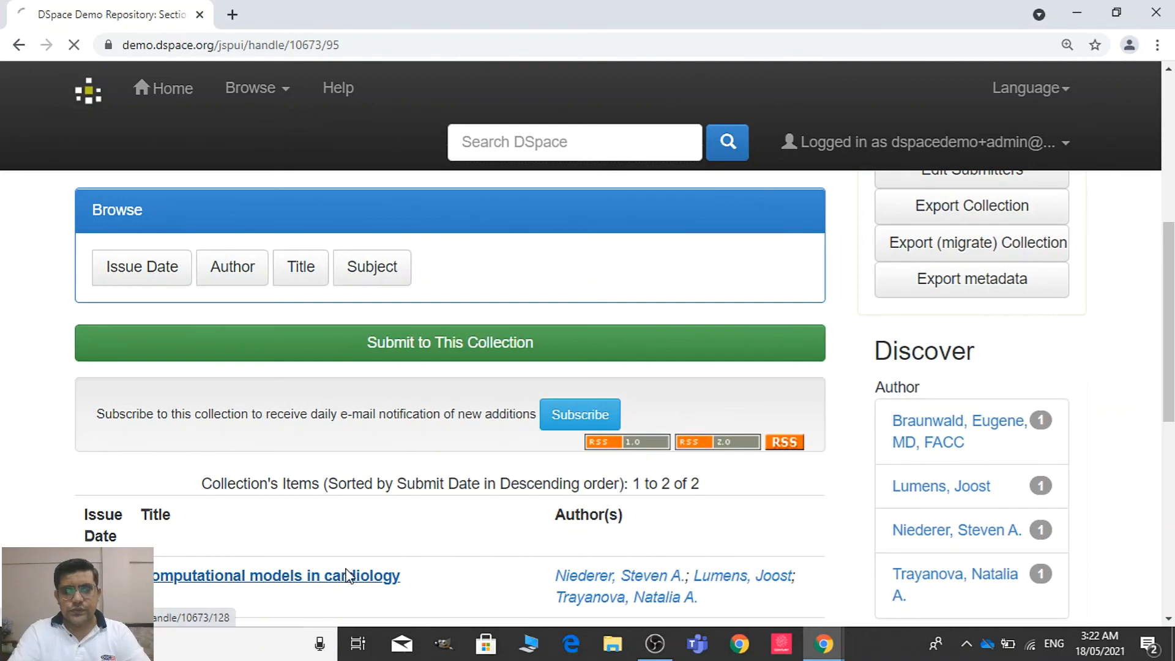
pyautogui.moveTo(1169, 224)
pyautogui.mouseDown()
pyautogui.moveTo(1169, 433)
pyautogui.moveTo(1169, 247)
pyautogui.mouseUp()
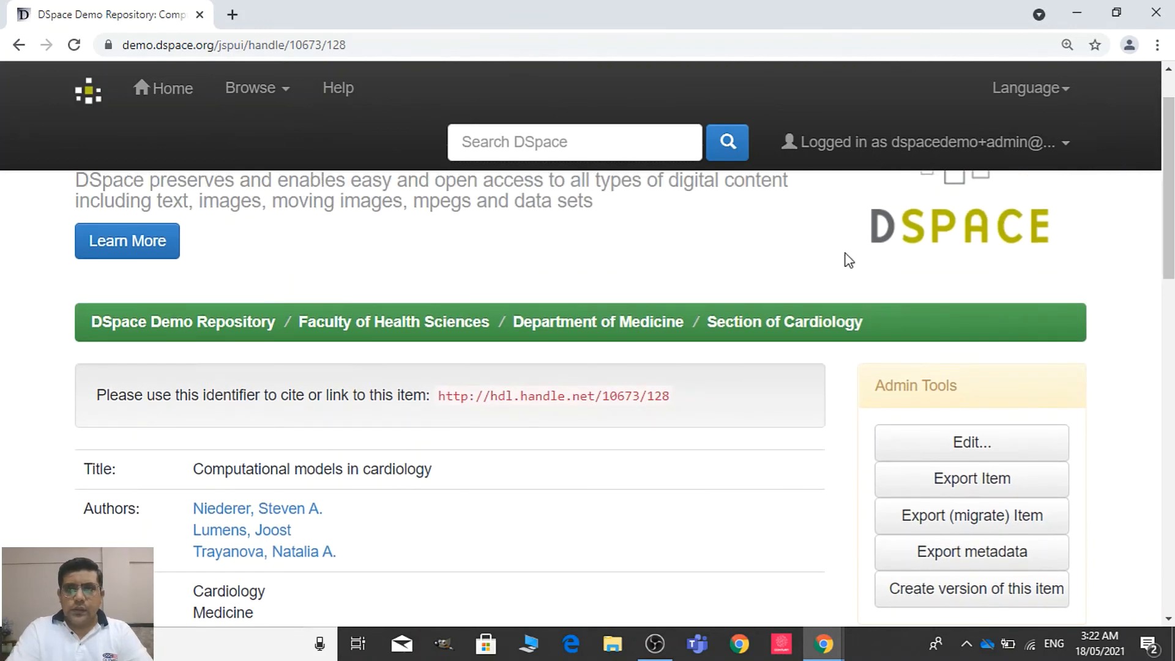
# Search the whole repository for "cardiology" and review the collection hits, item hits and search filters
pyautogui.click(576, 159)
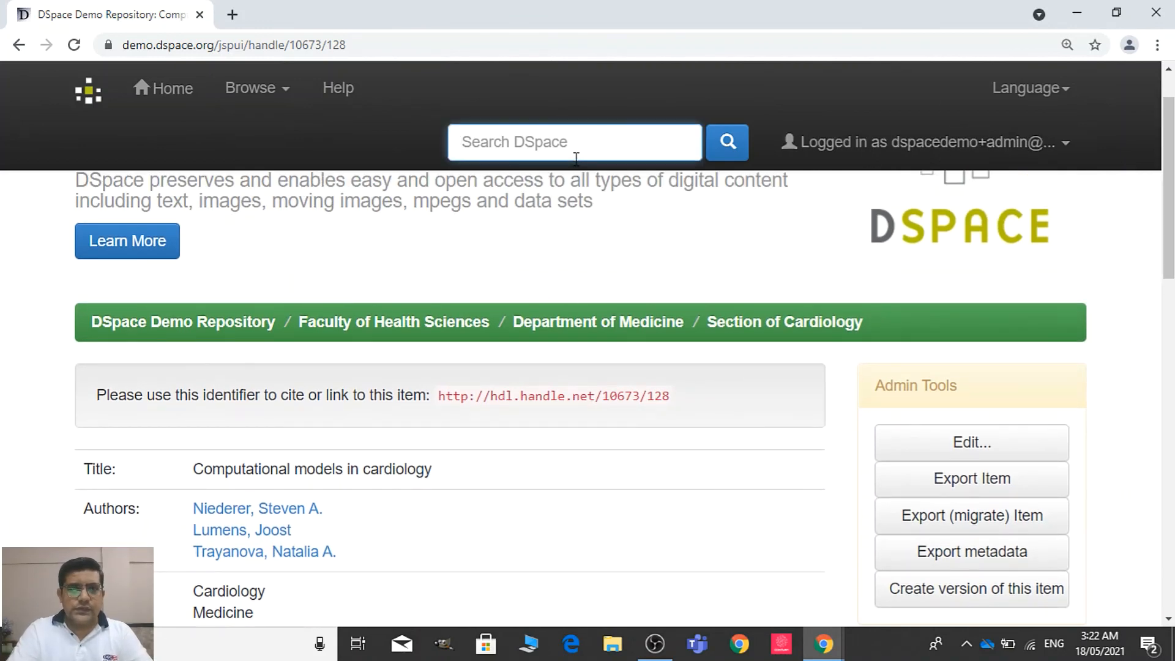
pyautogui.write('cardiology')
pyautogui.click(731, 147)
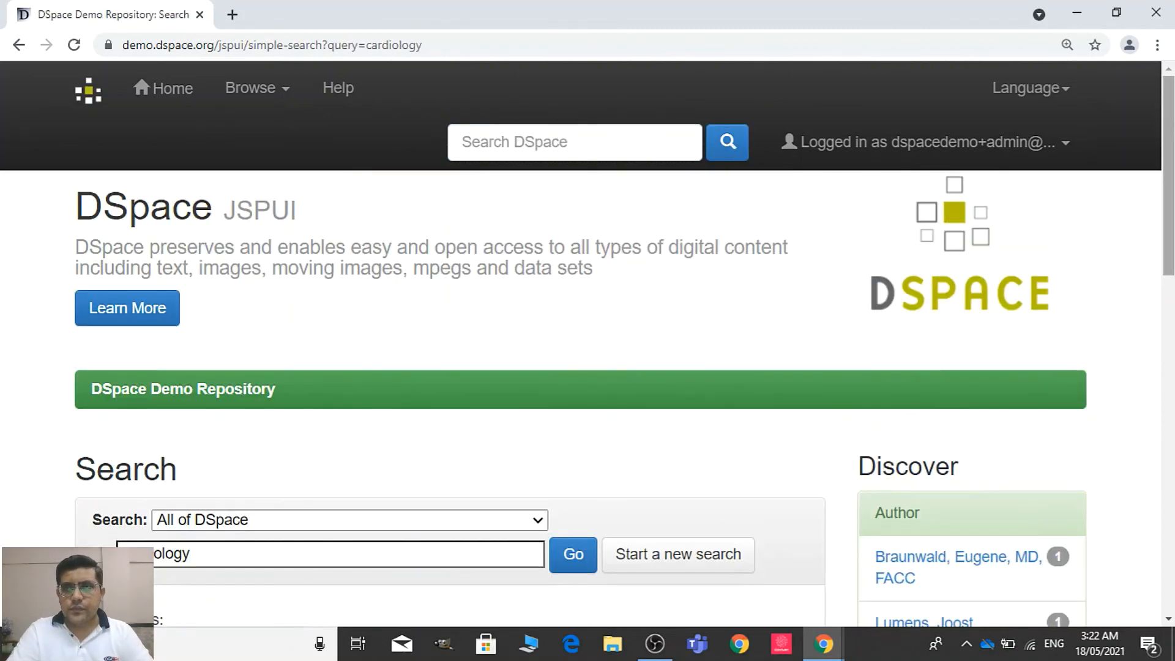
pyautogui.scroll(-10, 1172, 350)
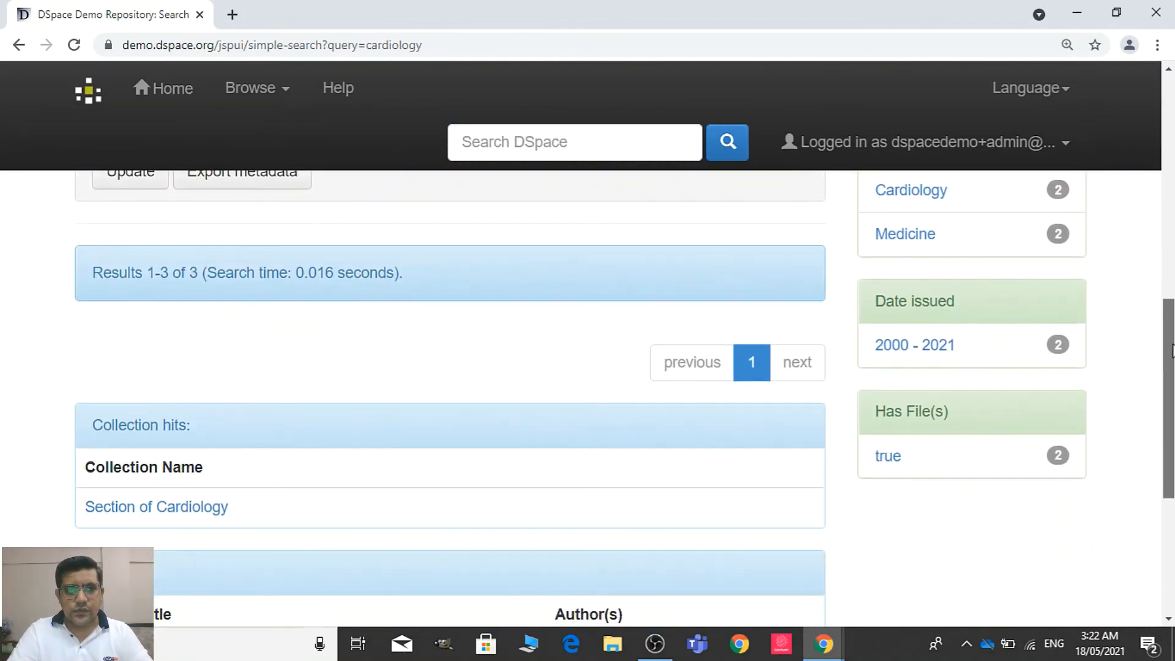
pyautogui.moveTo(1172, 350); pyautogui.dragTo(1170, 430)
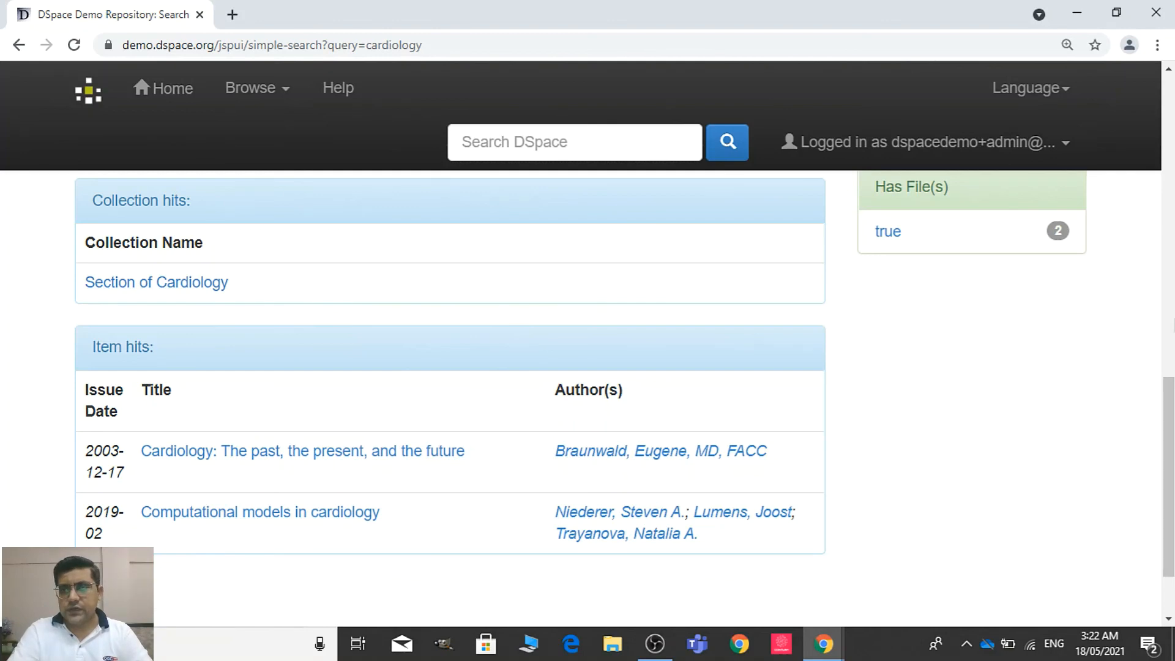
pyautogui.scroll(3, 450, 397)
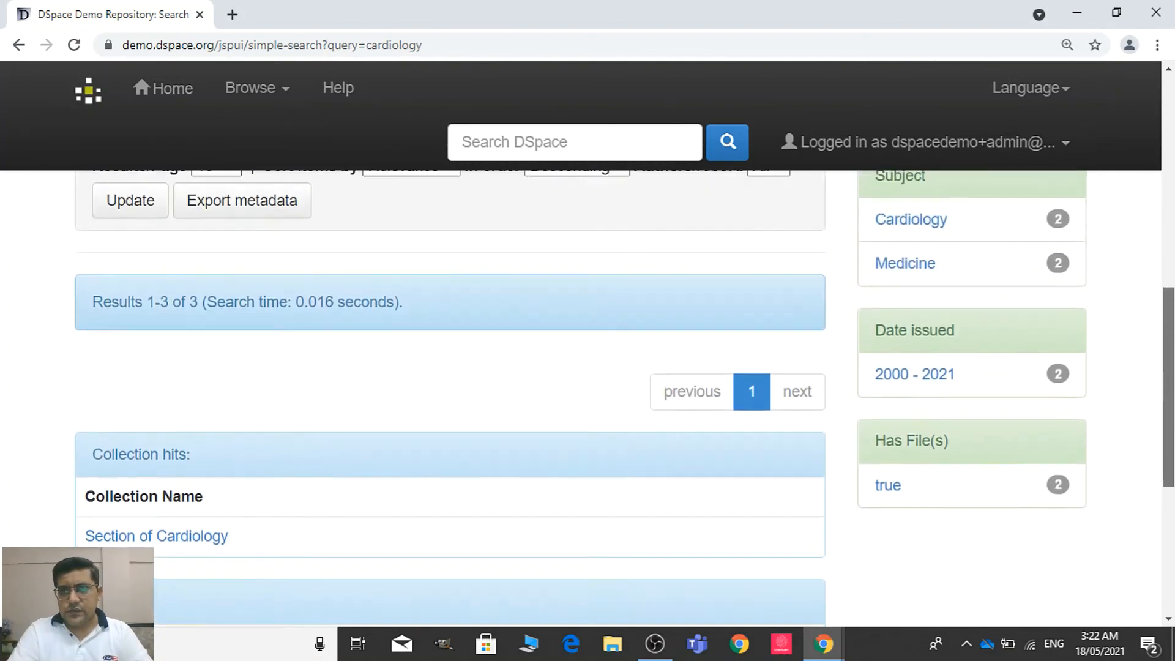
pyautogui.scroll(1, 890, 324)
pyautogui.moveTo(1169, 369); pyautogui.dragTo(1170, 475)
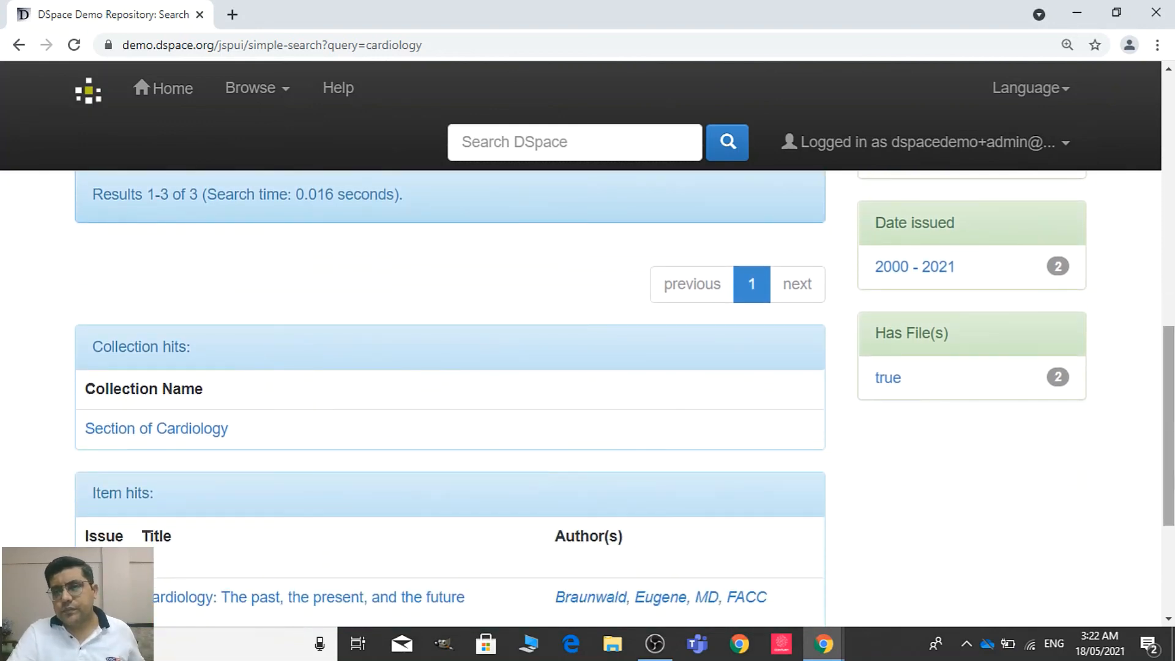
pyautogui.moveTo(1170, 451); pyautogui.dragTo(1141, 362)
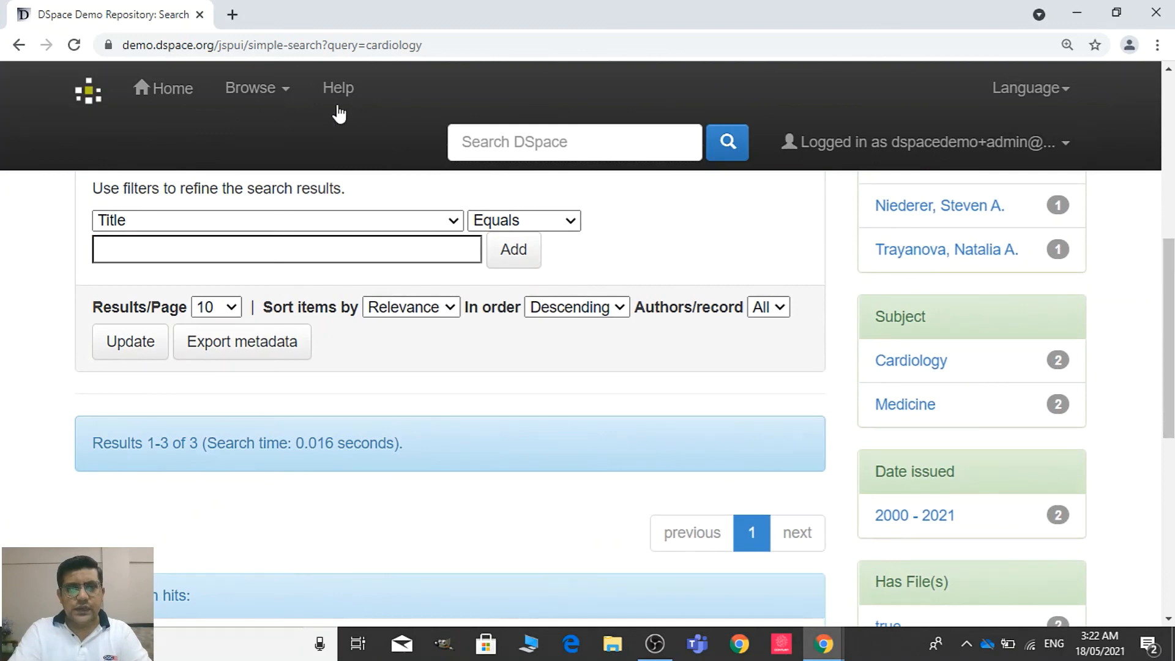
# Search the whole repository for "labor economics" from the home page
pyautogui.click(262, 92)
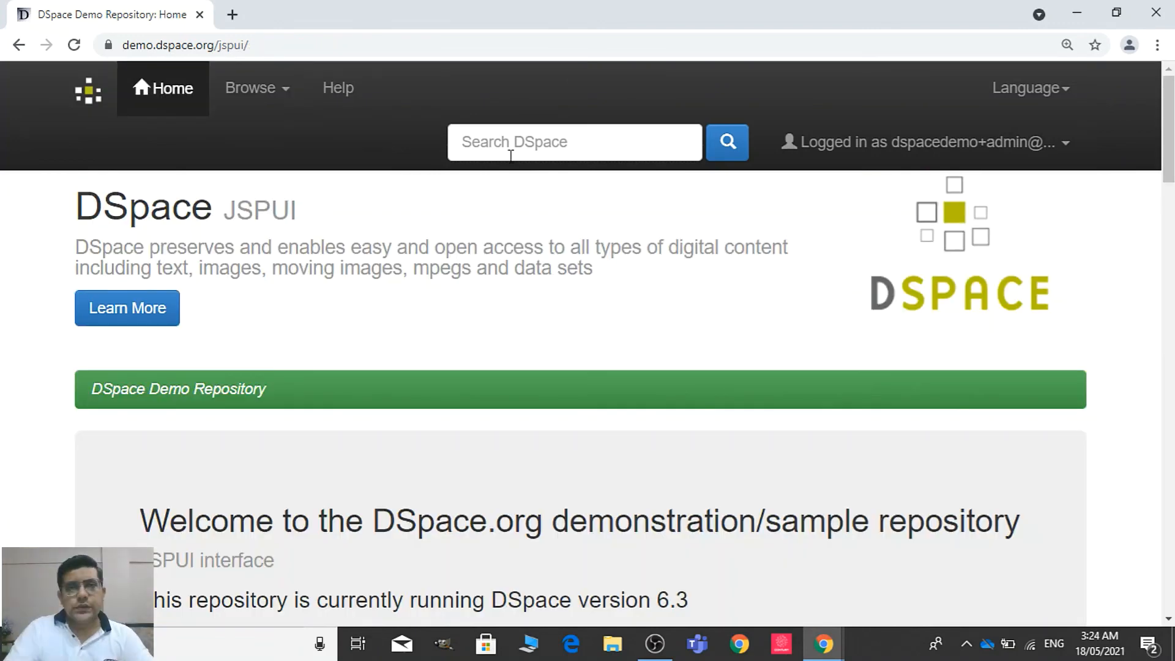
pyautogui.click(510, 154)
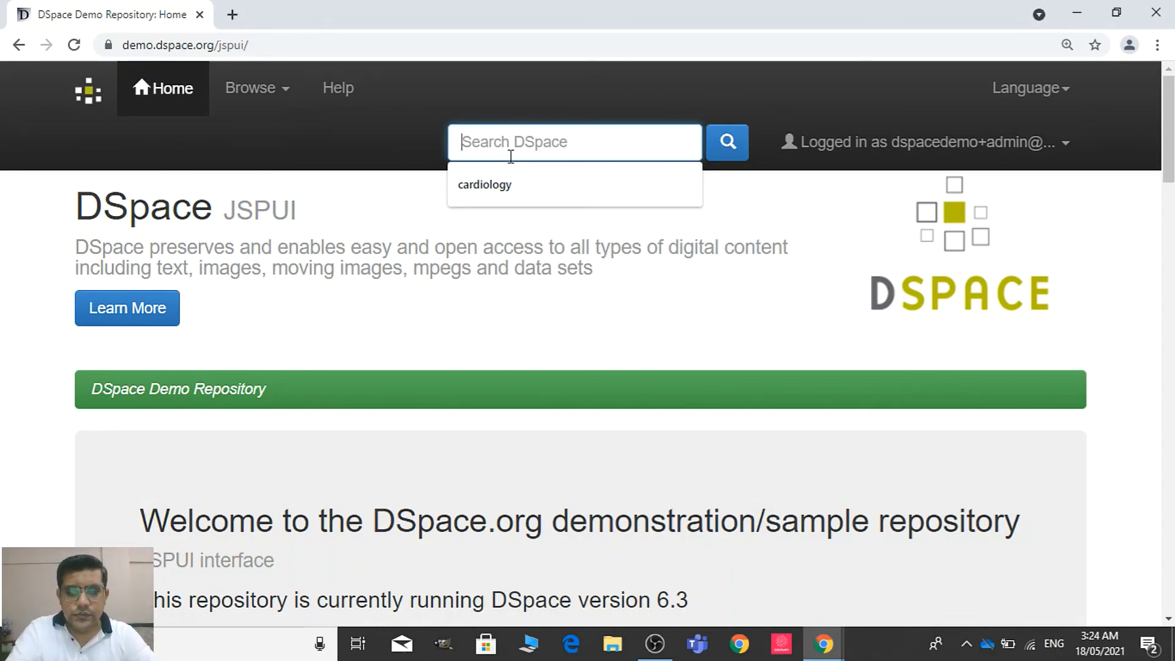
pyautogui.write('p')
pyautogui.press('BackSpace')
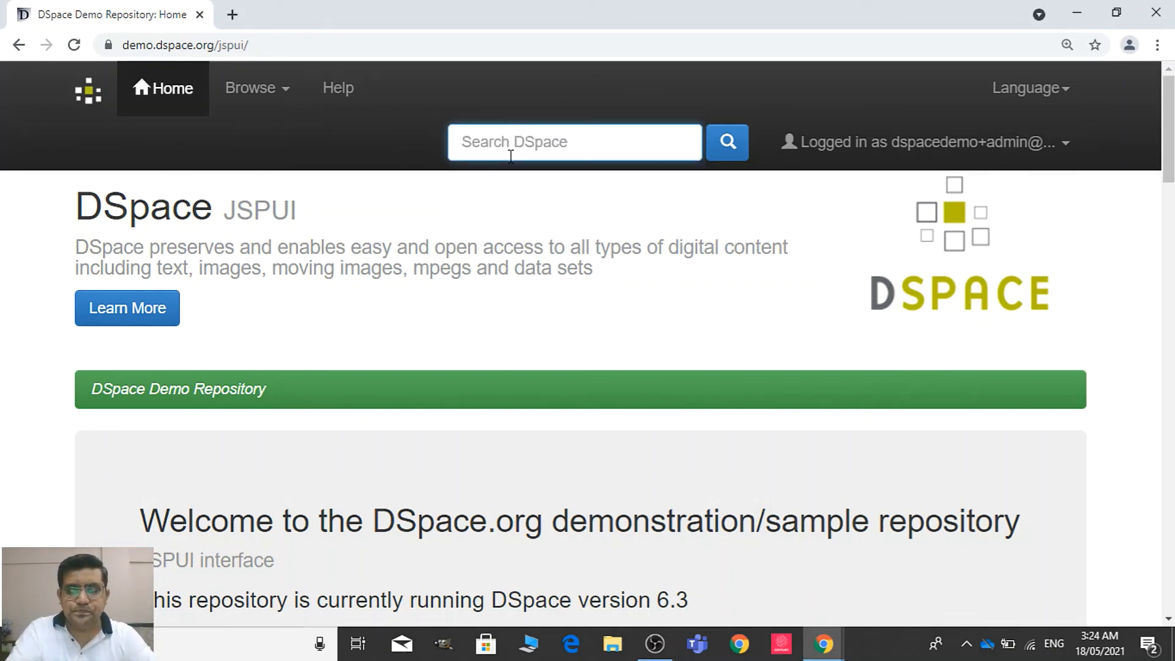
pyautogui.write('labo')
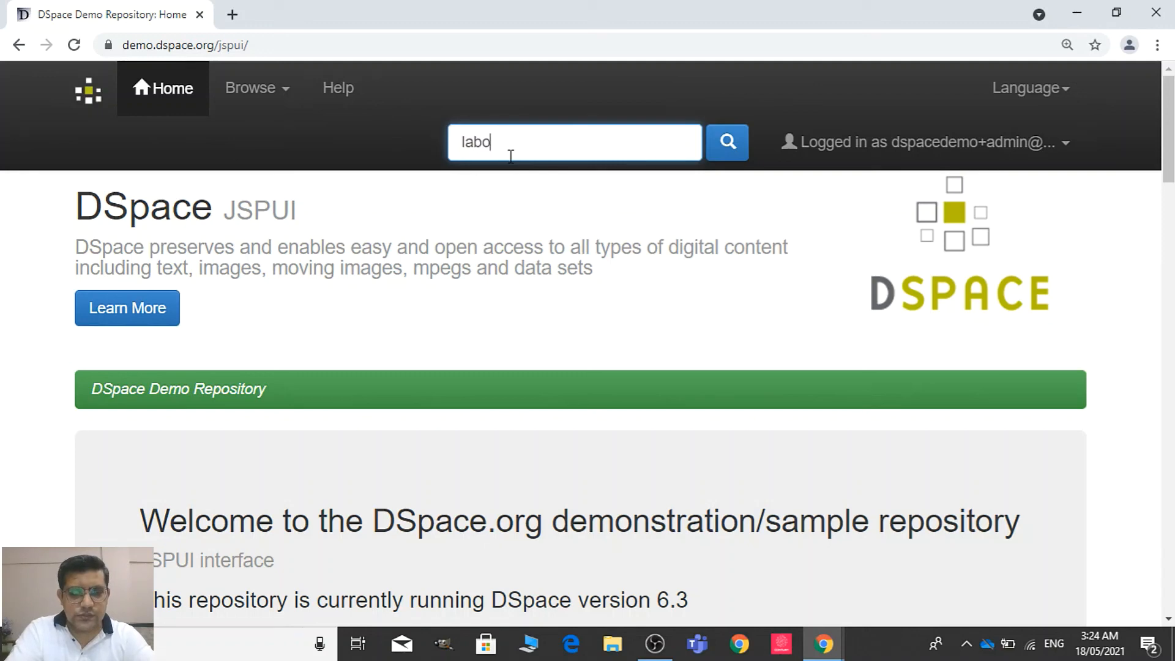
pyautogui.write('r economics')
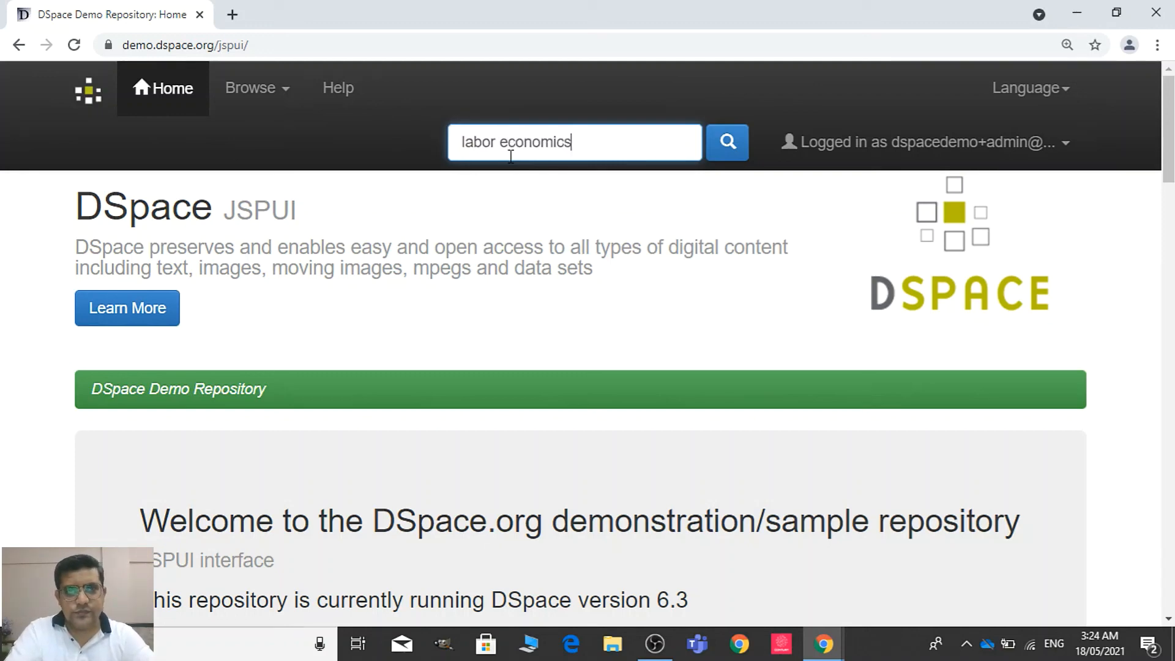
pyautogui.press('Return')
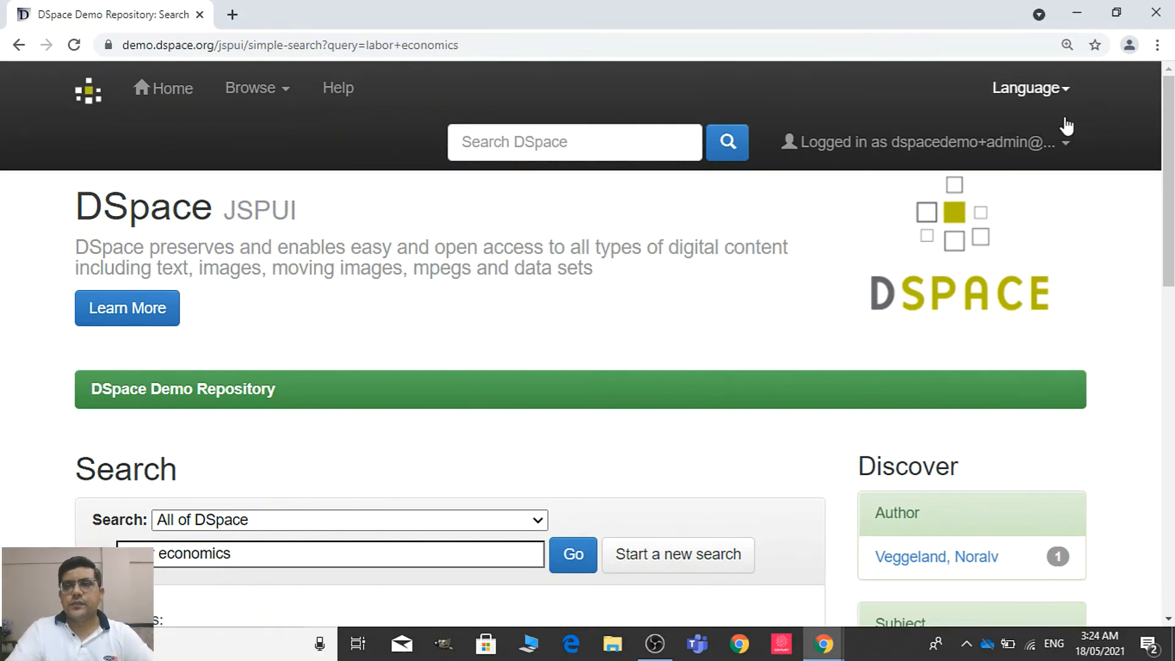
# Open the item hit "Political economics realities of today's capitalism", view its record, and return to the home page
pyautogui.moveTo(1169, 141); pyautogui.dragTo(1168, 432)
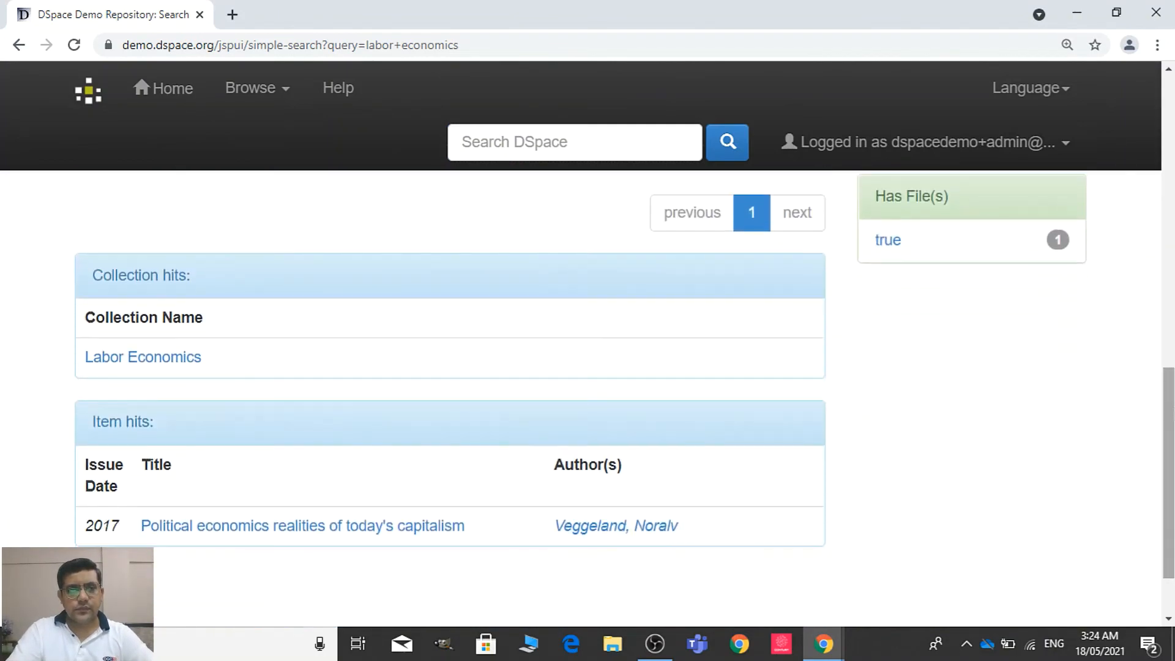
pyautogui.click(414, 530)
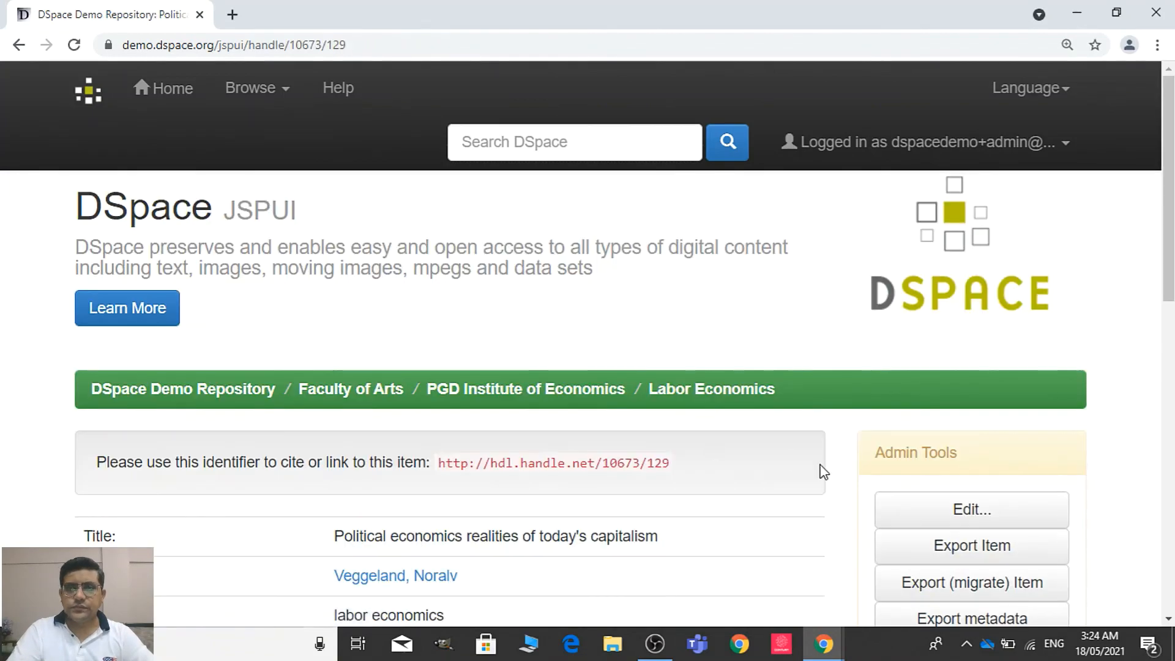
pyautogui.moveTo(1169, 251); pyautogui.dragTo(1164, 37)
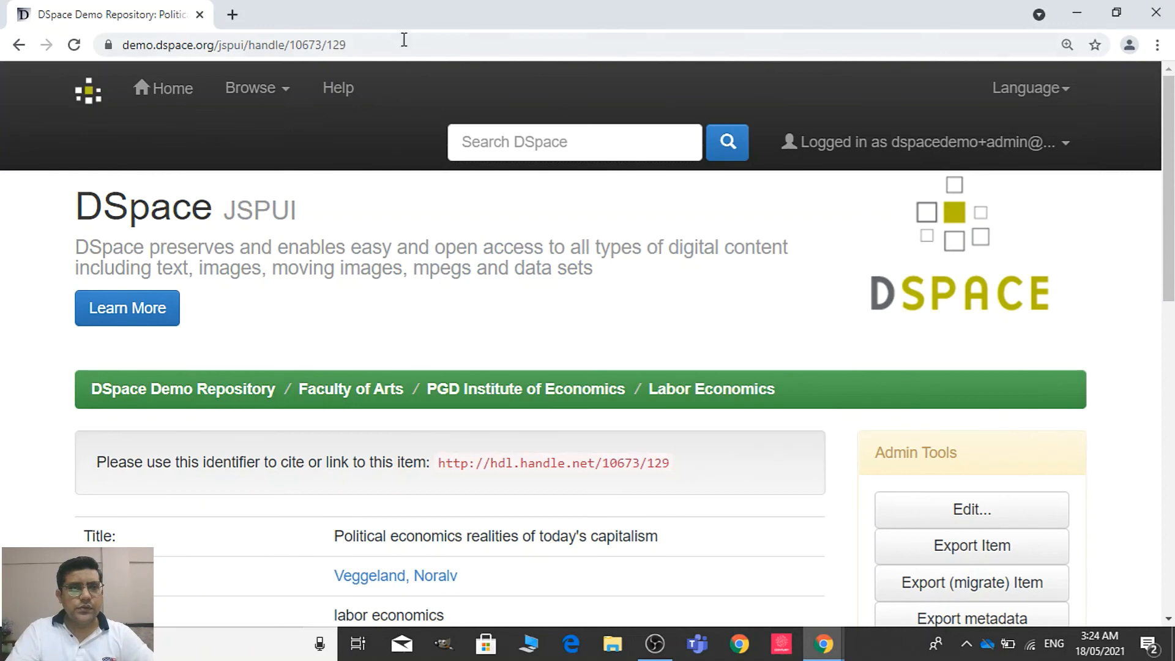
pyautogui.click(183, 90)
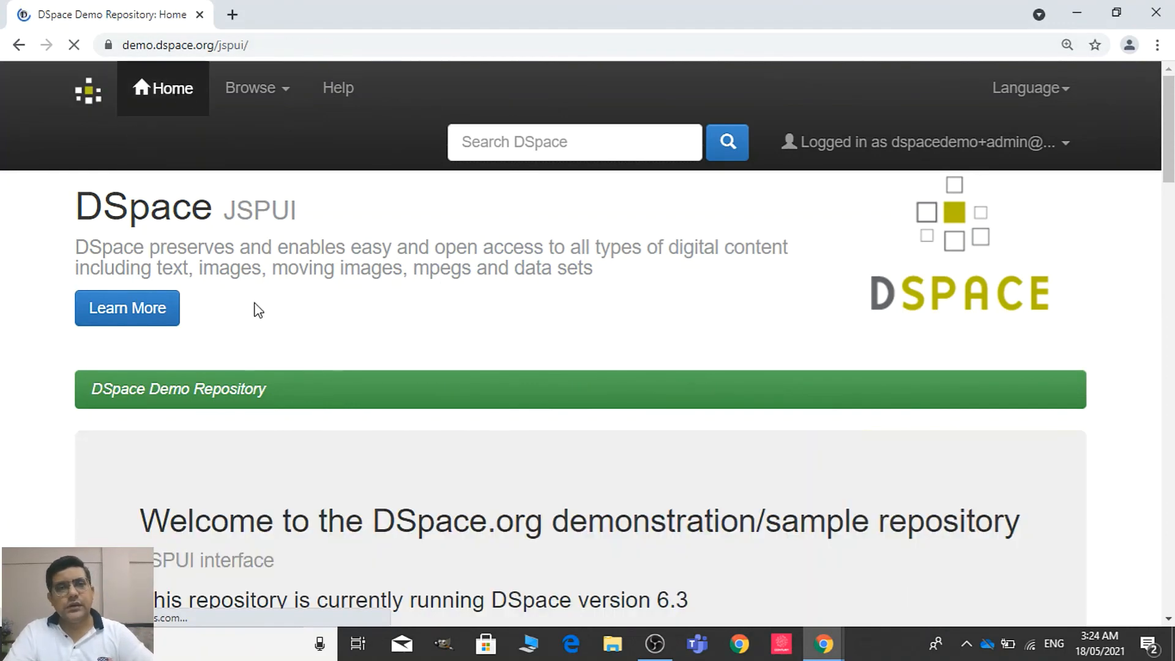